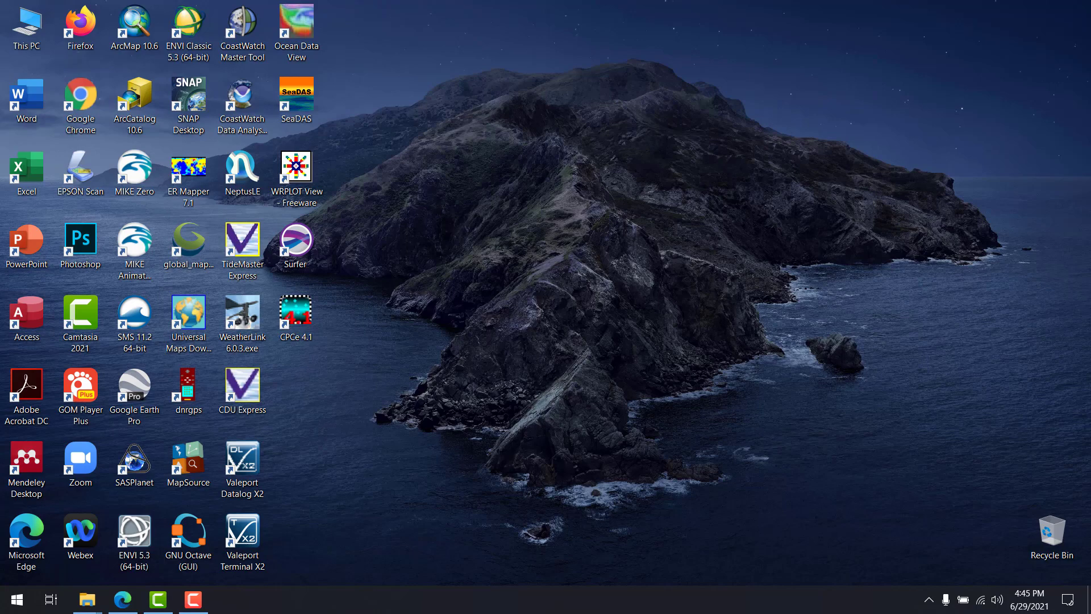
Switch to Microsoft Edge, bring up the Climate Data Store search results page and highlight its web address
{"action": "left_click", "coordinate": [122, 599]}
{"action": "left_click", "coordinate": [455, 12]}
{"action": "left_click", "coordinate": [486, 43]}
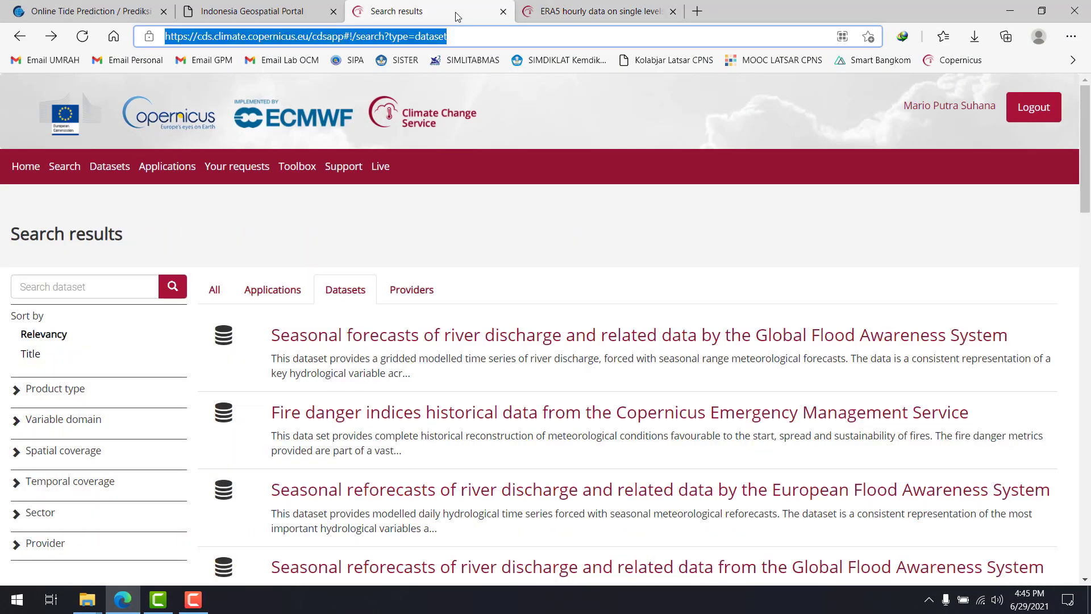
{"action": "left_click", "coordinate": [485, 42]}
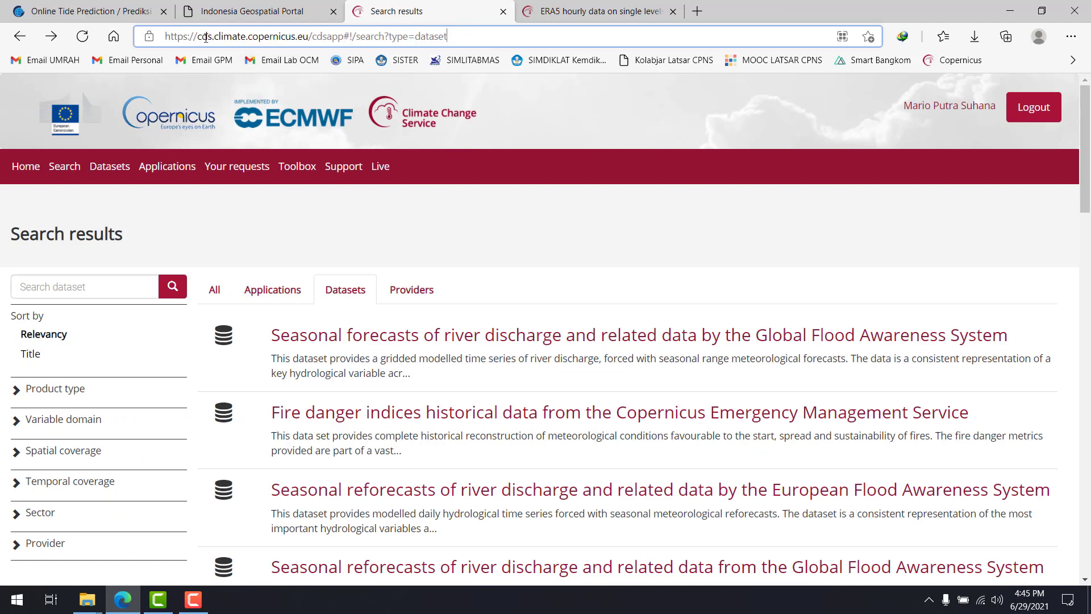
{"action": "left_click_drag", "start_coordinate": [169, 41], "coordinate": [461, 50]}
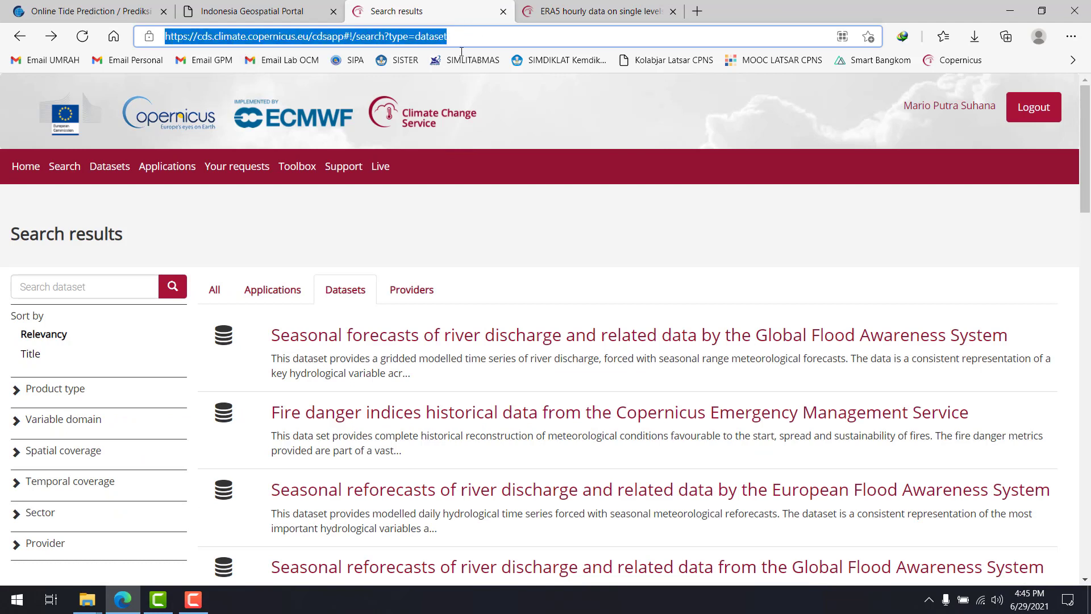
{"action": "left_click", "coordinate": [577, 123]}
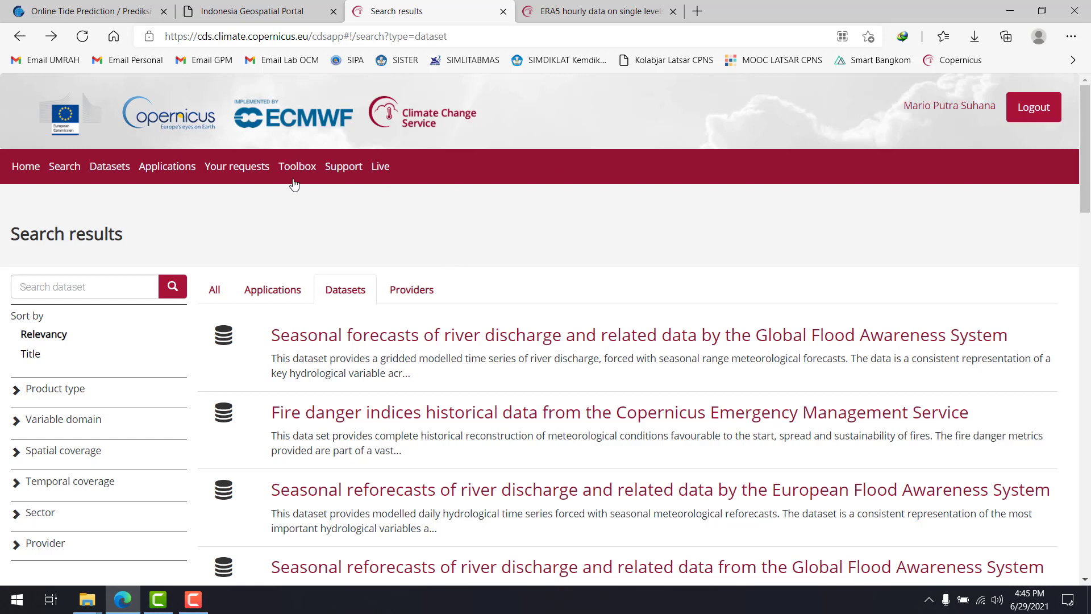
Go to the Climate Data Store home page and point out its web address
{"action": "left_click", "coordinate": [32, 176]}
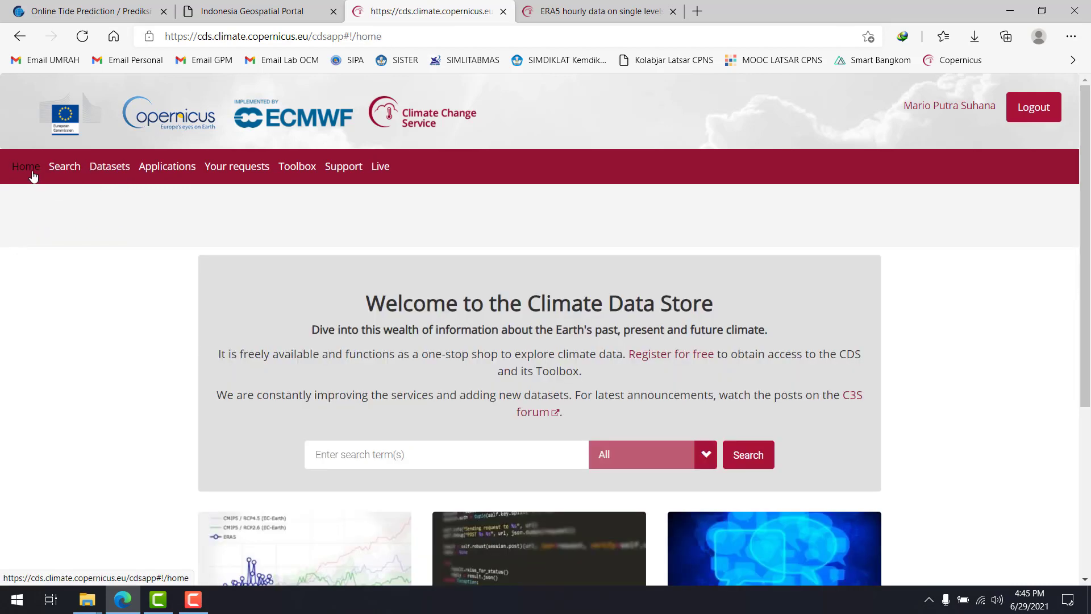
{"action": "left_click", "coordinate": [269, 44]}
{"action": "left_click", "coordinate": [391, 37]}
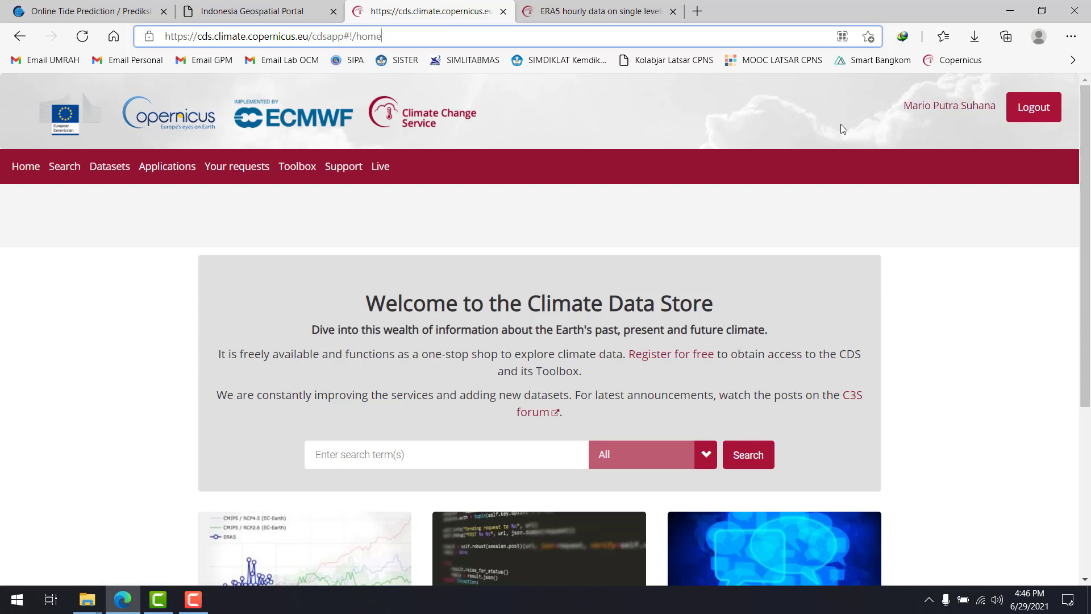
Open the Climate Data Store's list of datasets and skim through its entries
{"action": "left_click", "coordinate": [119, 170]}
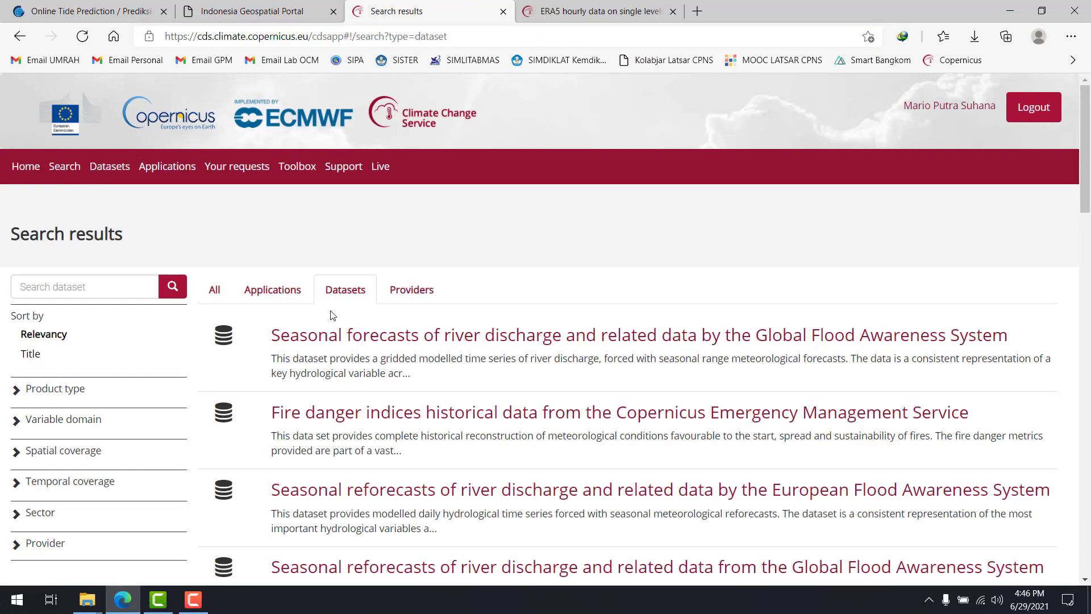
{"action": "scroll", "coordinate": [398, 301], "scroll_direction": "down", "scroll_amount": 7}
{"action": "scroll", "coordinate": [376, 288], "scroll_direction": "down", "scroll_amount": 7}
{"action": "scroll", "coordinate": [383, 284], "scroll_direction": "up", "scroll_amount": 8}
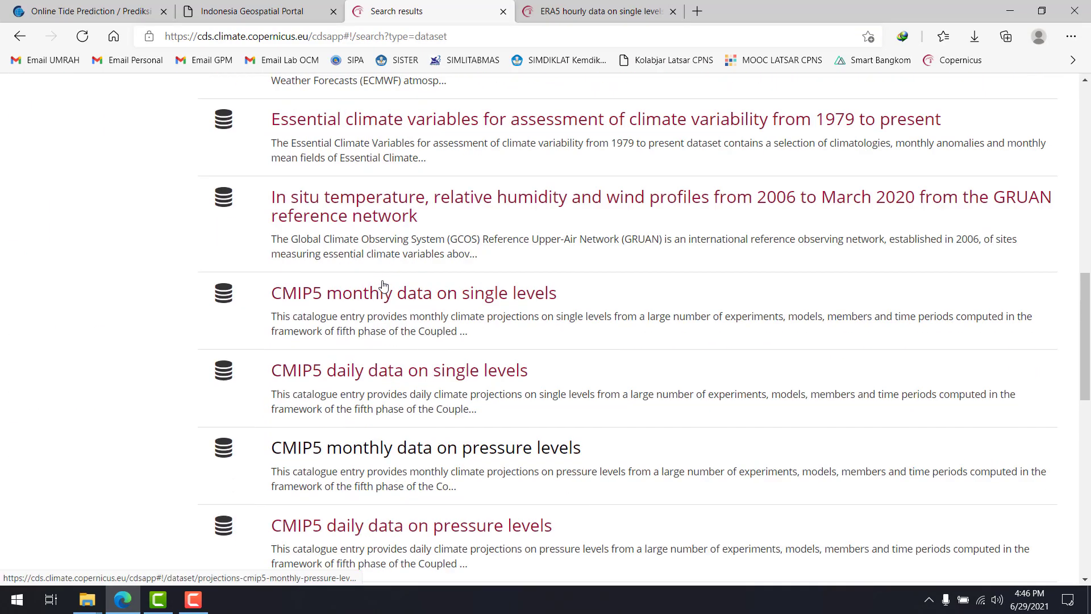
{"action": "scroll", "coordinate": [383, 282], "scroll_direction": "up", "scroll_amount": 6}
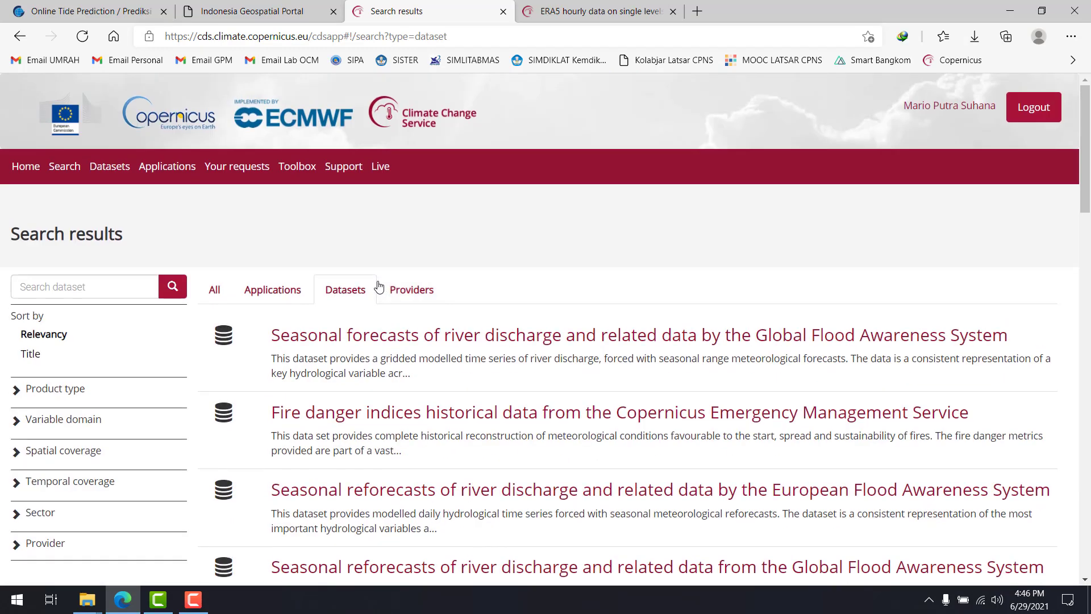
{"action": "scroll", "coordinate": [110, 321], "scroll_direction": "down", "scroll_amount": 6}
{"action": "scroll", "coordinate": [111, 318], "scroll_direction": "up", "scroll_amount": 5}
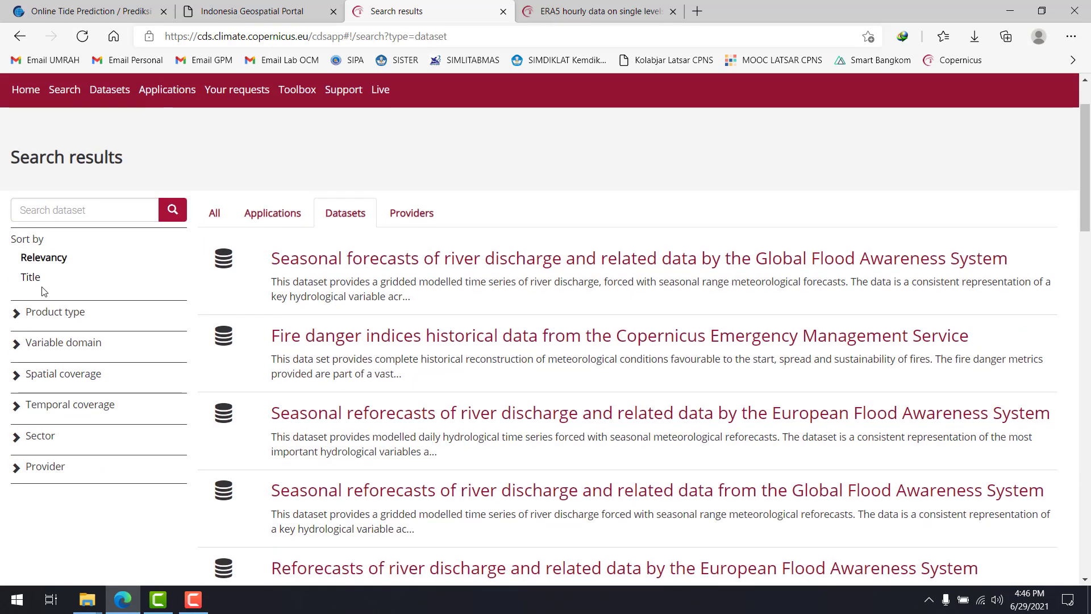
Expand the Product type and Variable domain filters and review their options
{"action": "left_click", "coordinate": [19, 314]}
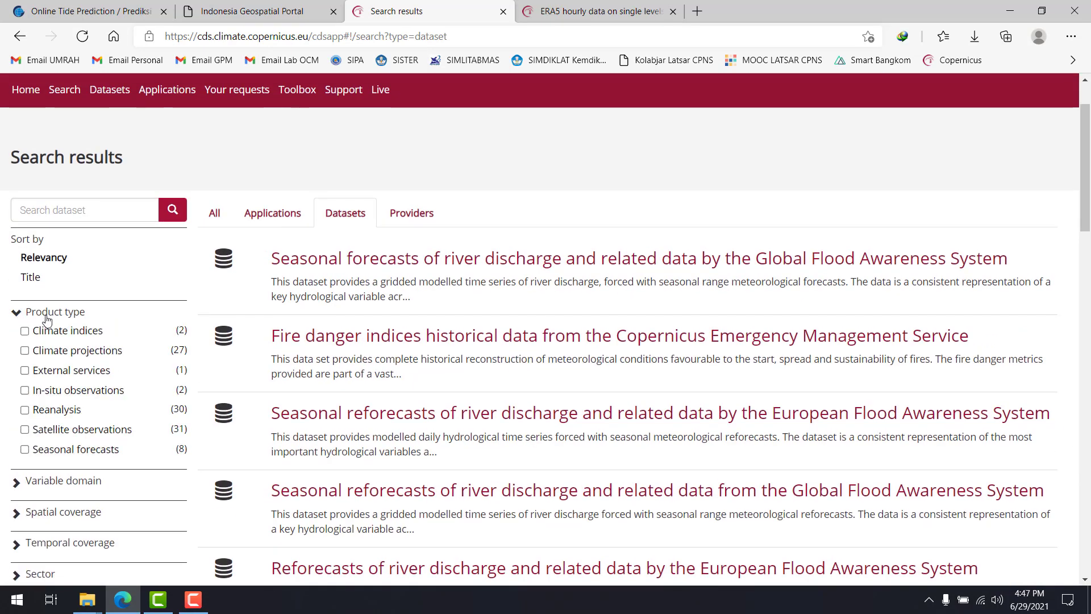
{"action": "scroll", "coordinate": [106, 331], "scroll_direction": "down", "scroll_amount": 3}
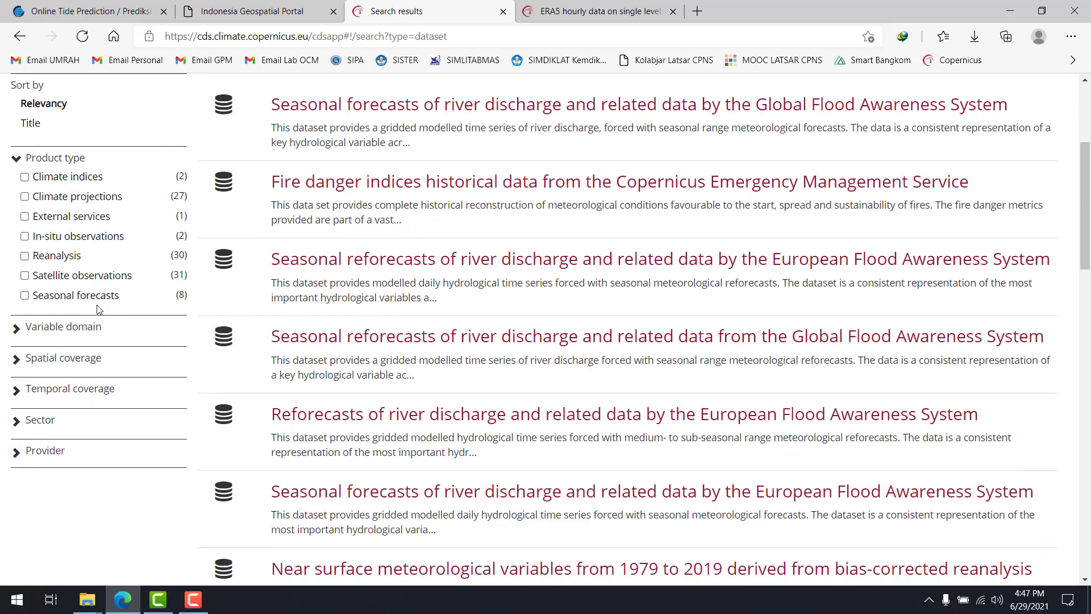
{"action": "left_click", "coordinate": [19, 328]}
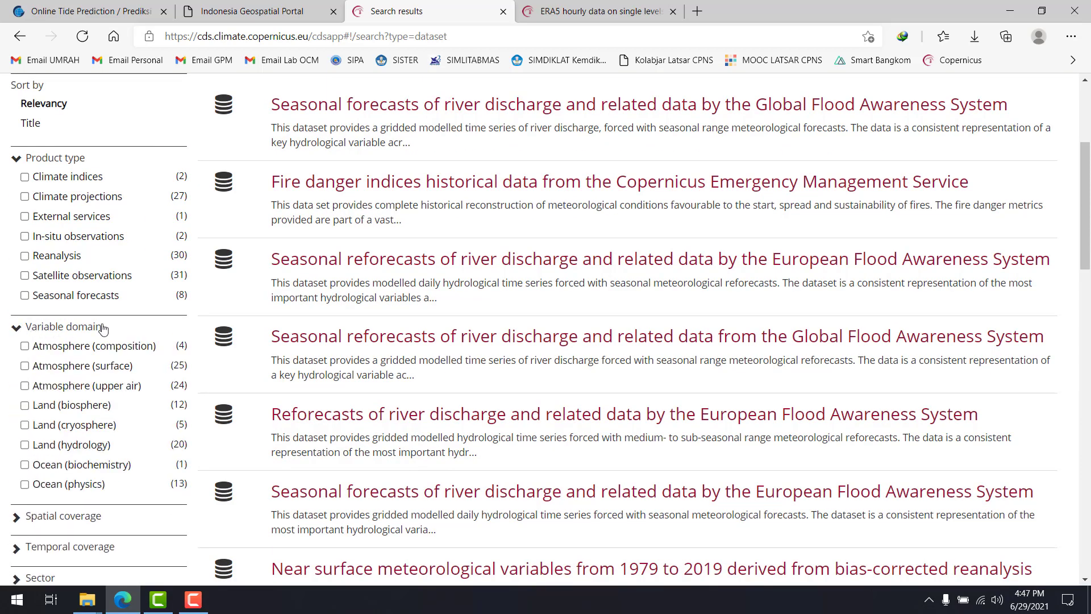
{"action": "scroll", "coordinate": [103, 328], "scroll_direction": "down", "scroll_amount": 4}
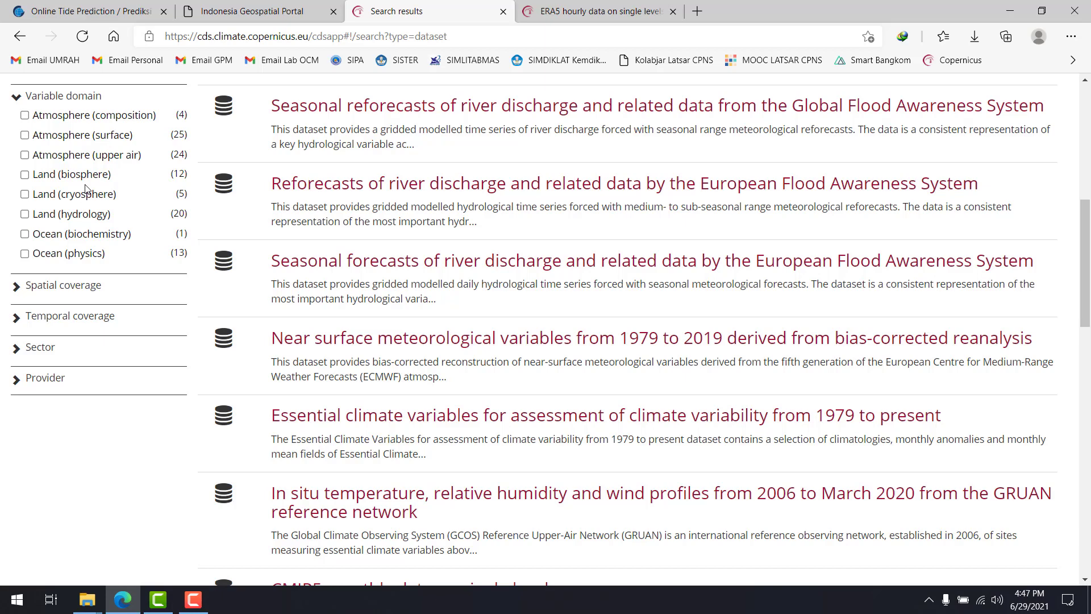
{"action": "scroll", "coordinate": [84, 190], "scroll_direction": "up", "scroll_amount": 3}
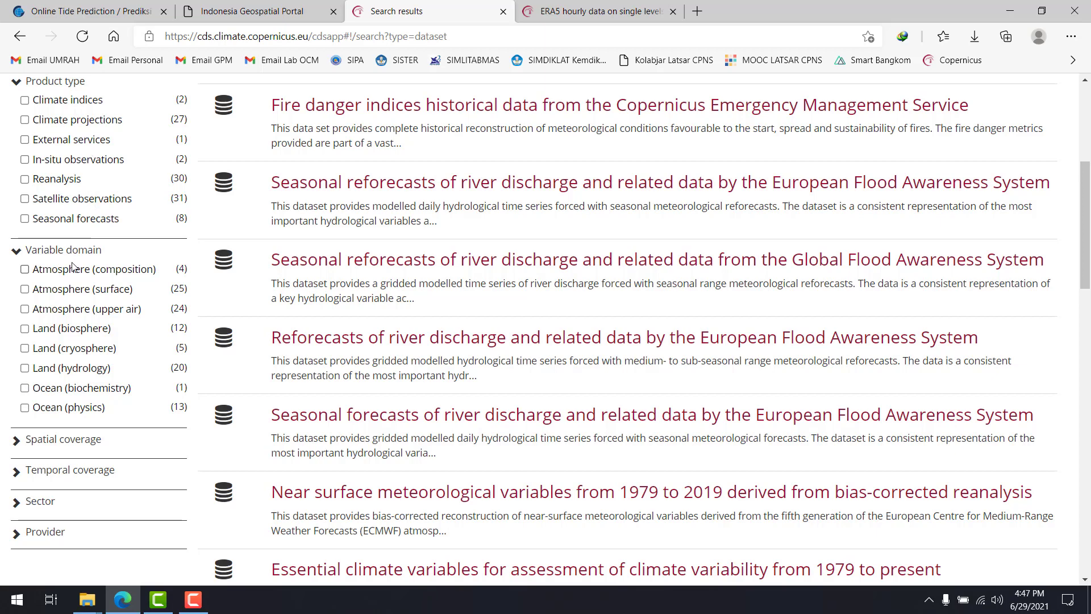
{"action": "scroll", "coordinate": [94, 286], "scroll_direction": "up", "scroll_amount": 4}
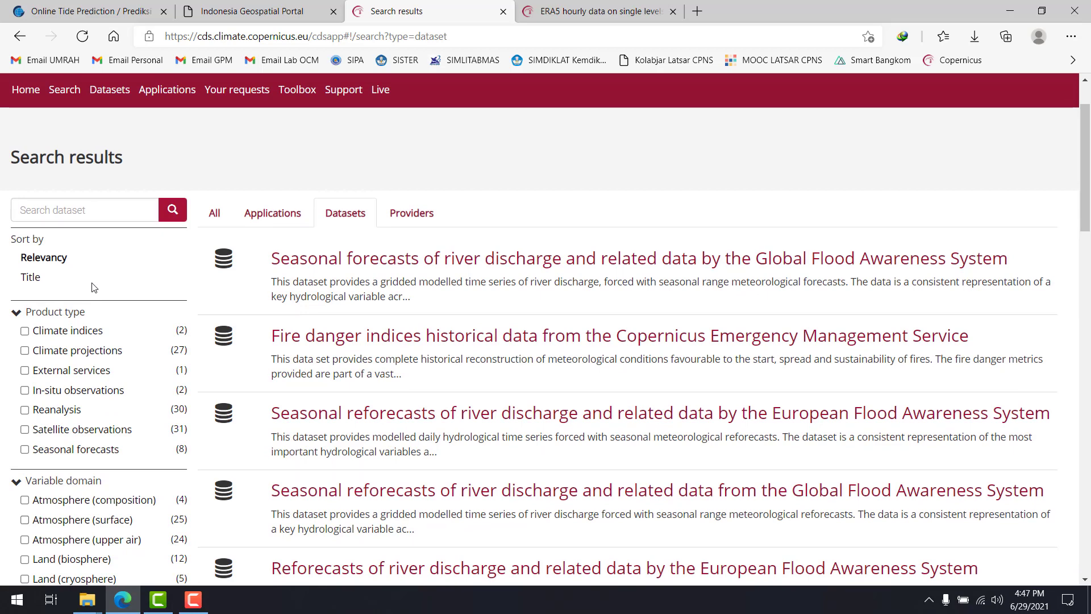
{"action": "scroll", "coordinate": [93, 287], "scroll_direction": "down", "scroll_amount": 5}
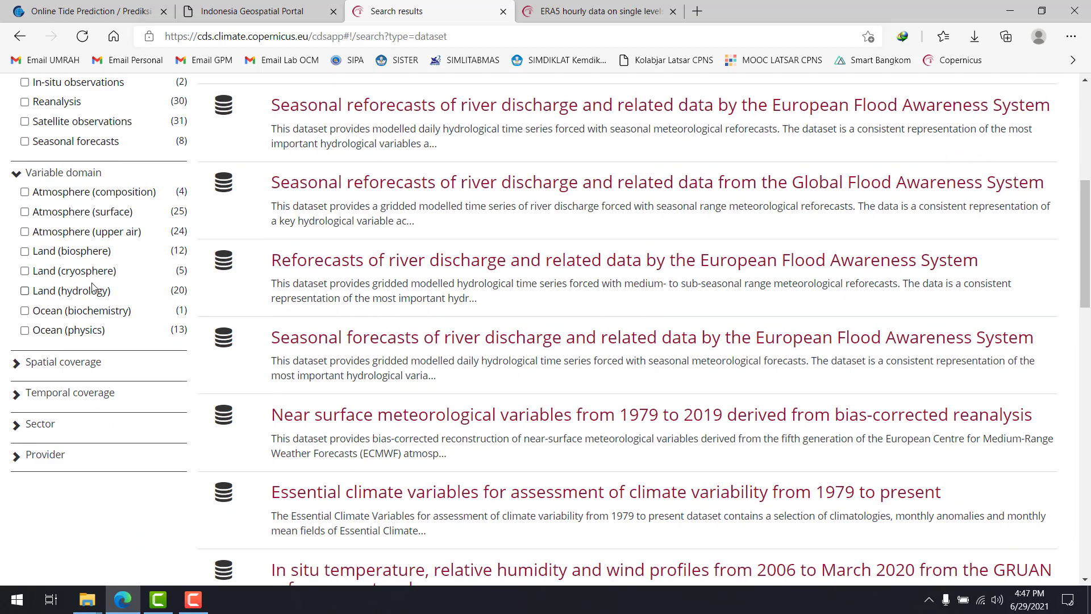
{"action": "scroll", "coordinate": [46, 316], "scroll_direction": "up", "scroll_amount": 7}
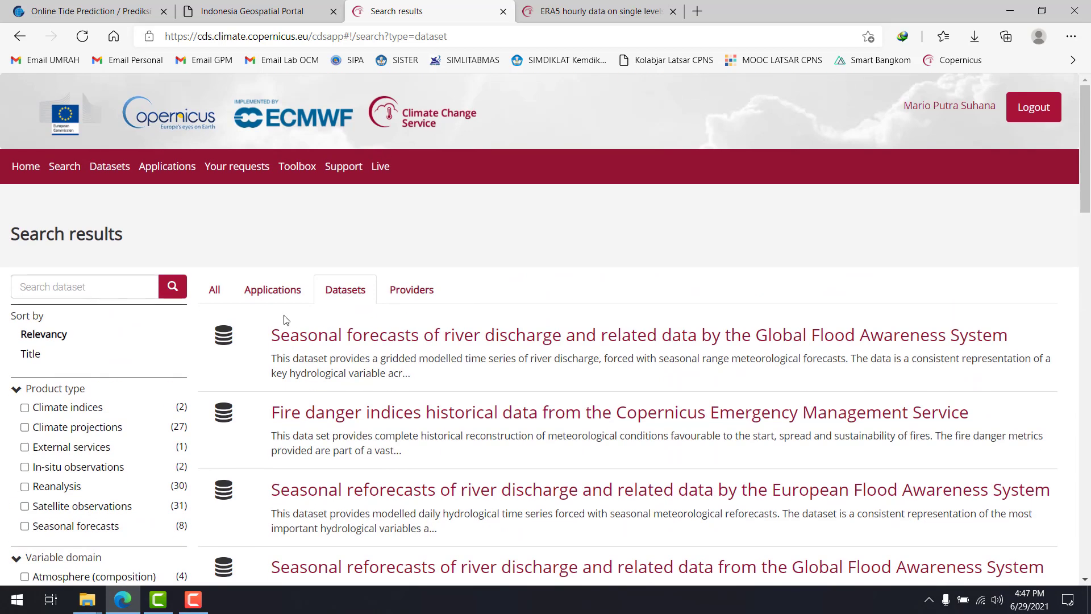
Find the ERA5 entries in the dataset list, then highlight the title of the already open ERA5 single-levels page and close that page
{"action": "scroll", "coordinate": [392, 406], "scroll_direction": "down", "scroll_amount": 15}
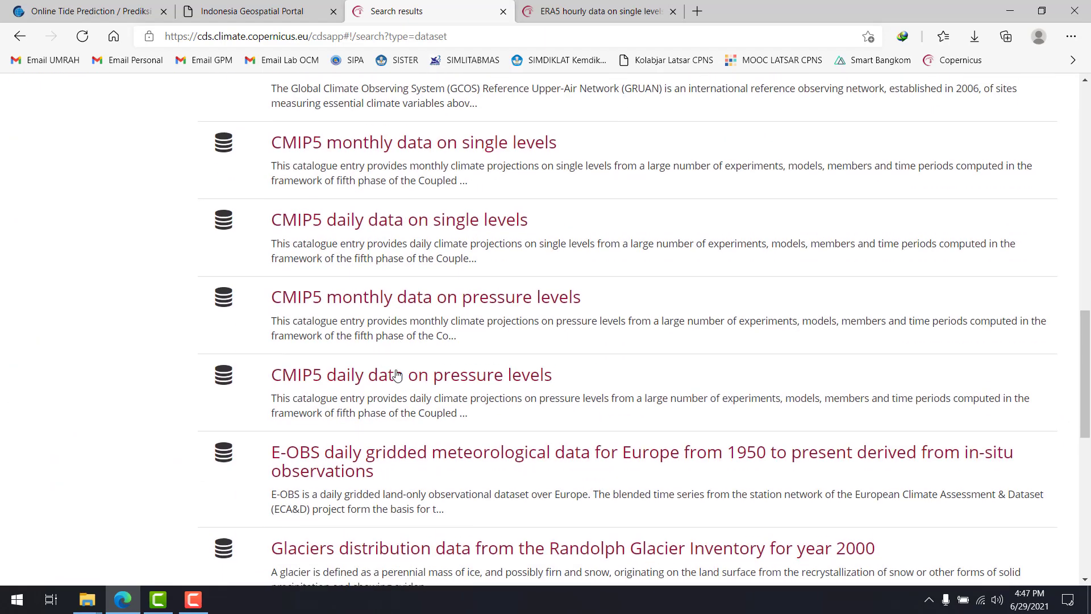
{"action": "scroll", "coordinate": [397, 375], "scroll_direction": "up", "scroll_amount": 1}
{"action": "scroll", "coordinate": [397, 341], "scroll_direction": "down", "scroll_amount": 5}
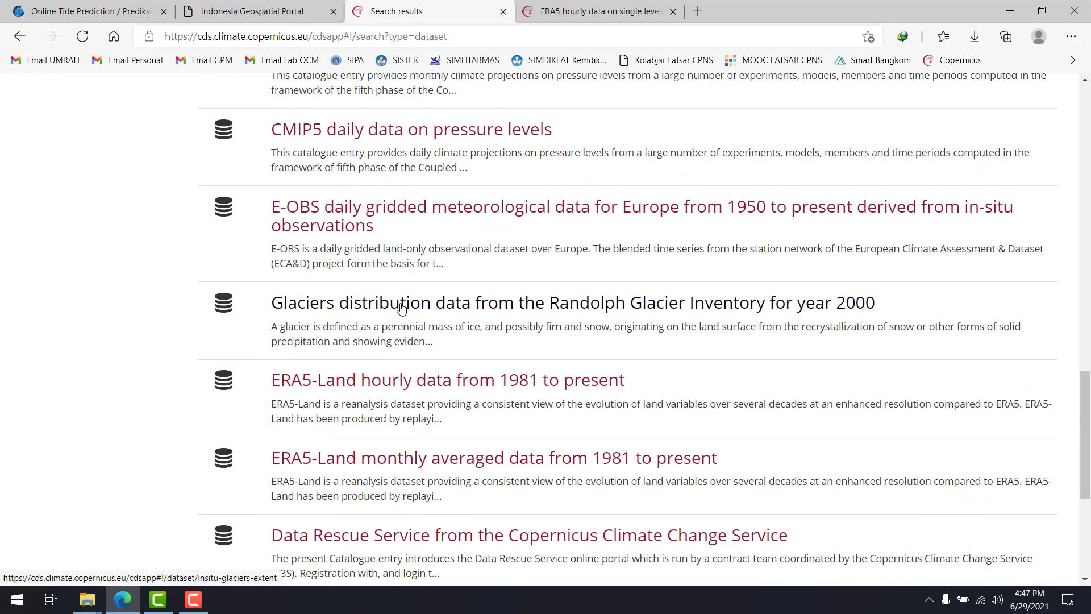
{"action": "scroll", "coordinate": [400, 307], "scroll_direction": "down", "scroll_amount": 3}
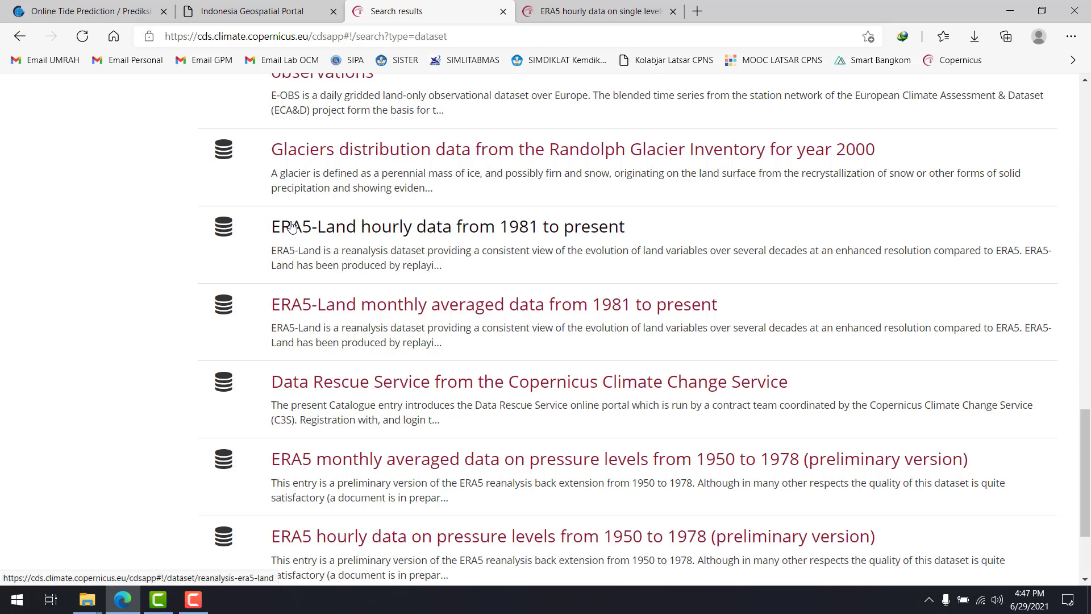
{"action": "key", "text": "ctrl+Tab"}
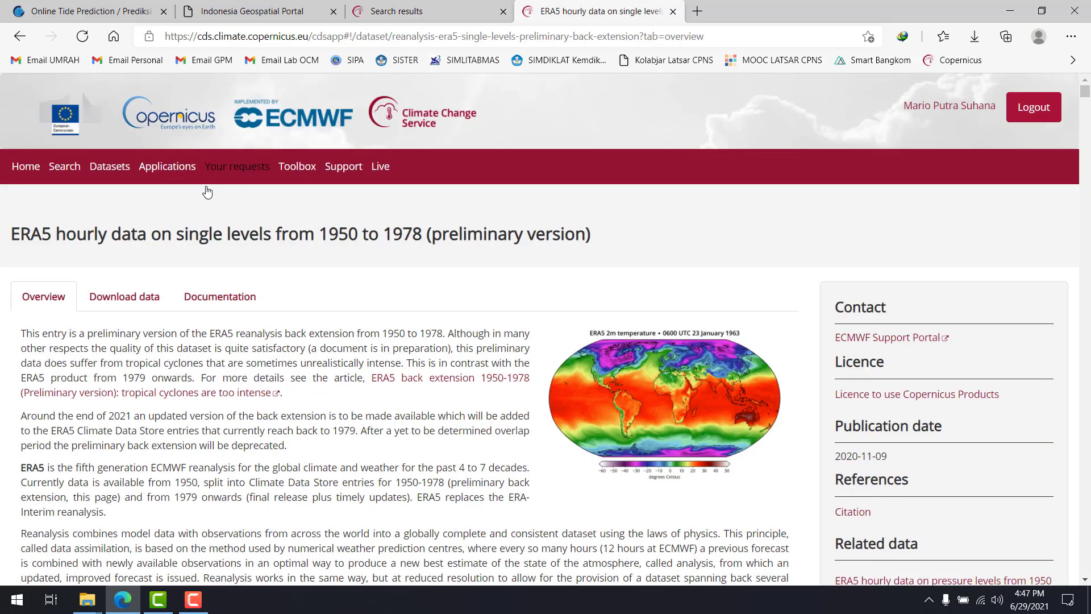
{"action": "left_click_drag", "start_coordinate": [16, 234], "coordinate": [397, 234]}
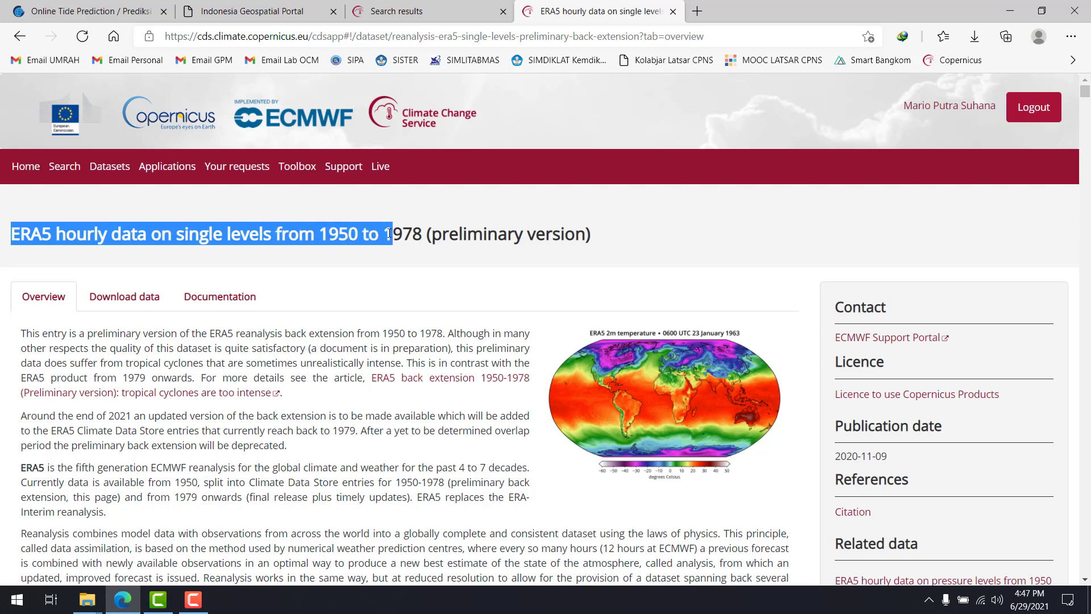
{"action": "left_click", "coordinate": [673, 11]}
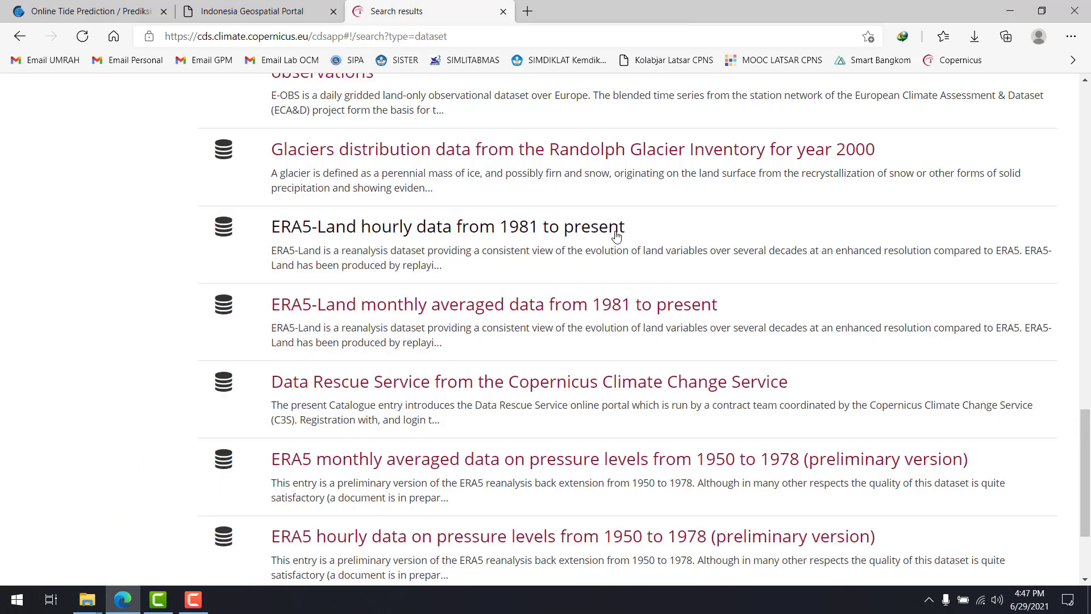
Examine the dataset list from the ERA5 entries through the satellite observation, seasonal forecast and European climate projection datasets
{"action": "scroll", "coordinate": [638, 297], "scroll_direction": "down", "scroll_amount": 3}
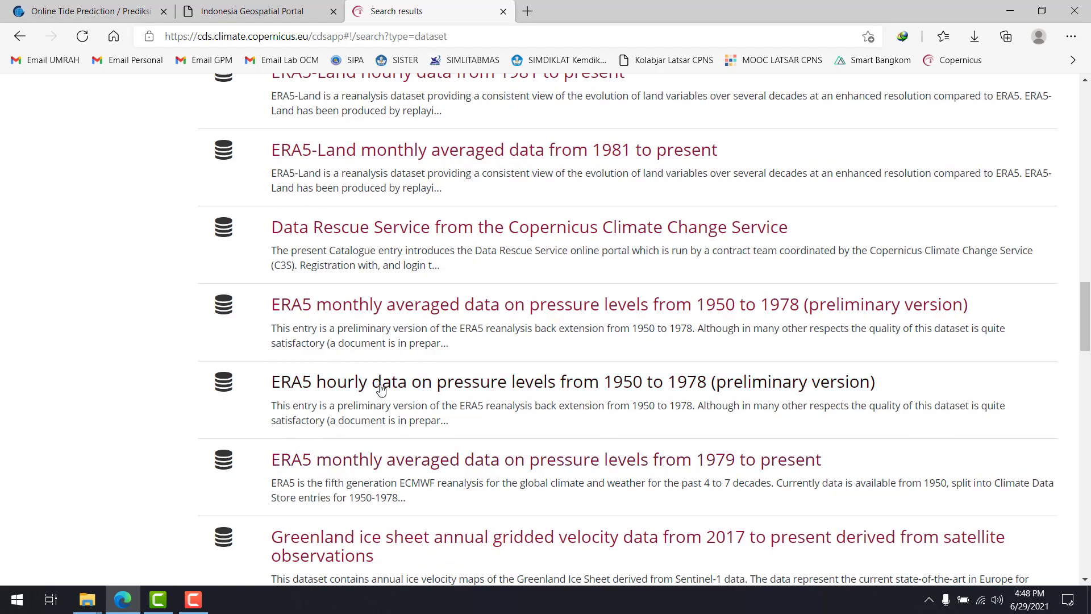
{"action": "scroll", "coordinate": [395, 321], "scroll_direction": "down", "scroll_amount": 10}
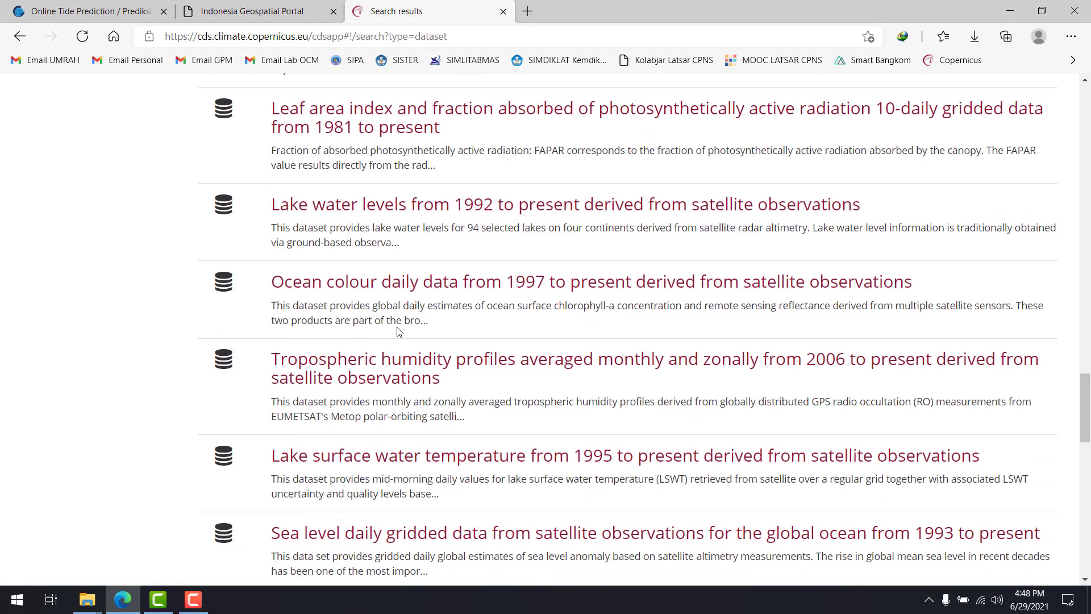
{"action": "scroll", "coordinate": [396, 330], "scroll_direction": "down", "scroll_amount": 4}
{"action": "scroll", "coordinate": [395, 326], "scroll_direction": "up", "scroll_amount": 8}
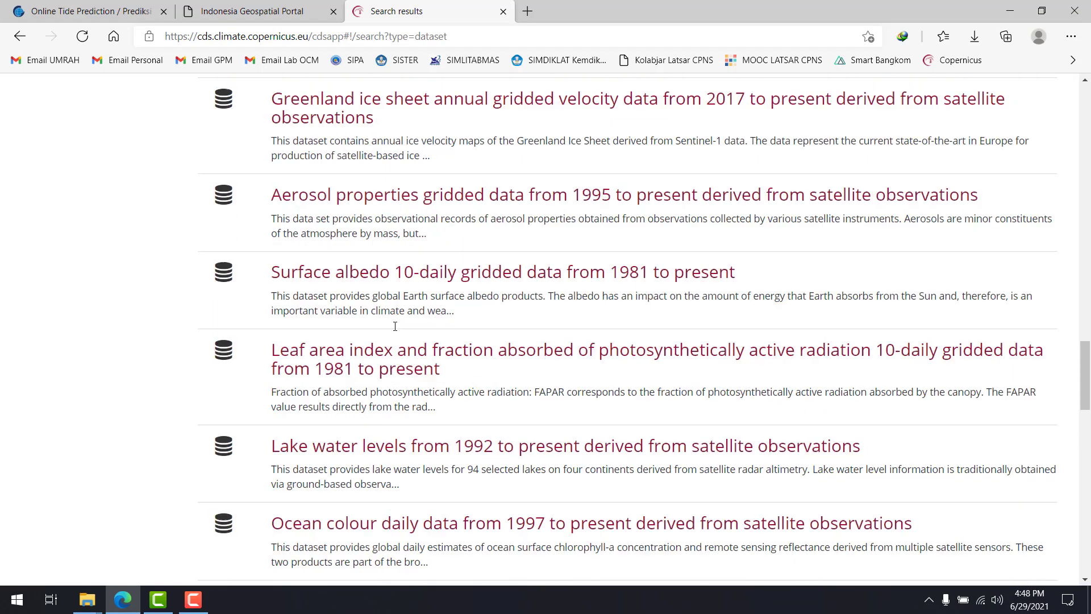
{"action": "scroll", "coordinate": [394, 326], "scroll_direction": "up", "scroll_amount": 6}
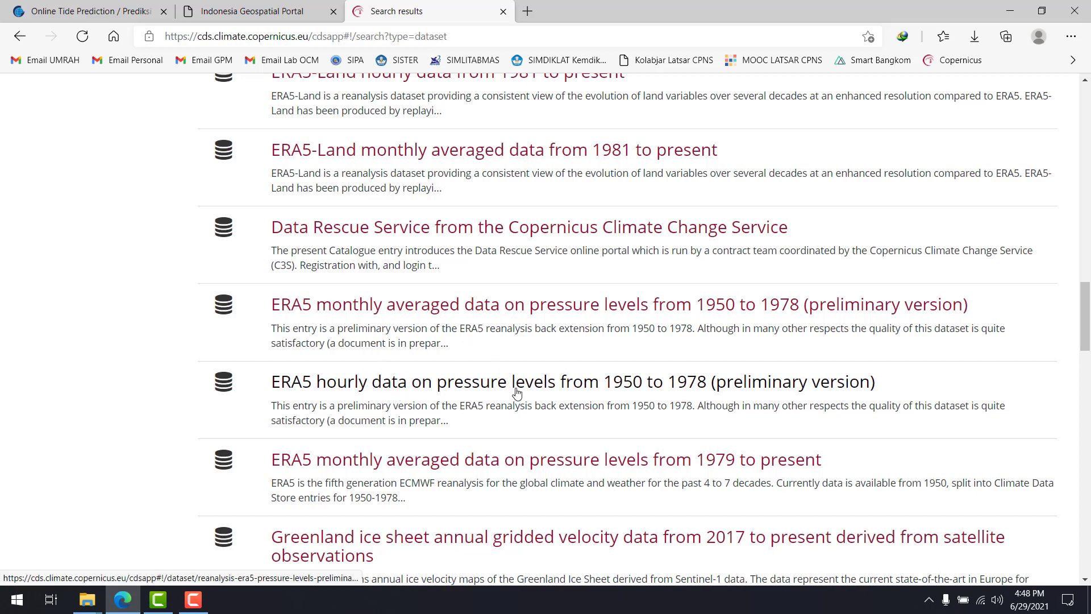
{"action": "scroll", "coordinate": [505, 387], "scroll_direction": "up", "scroll_amount": 3}
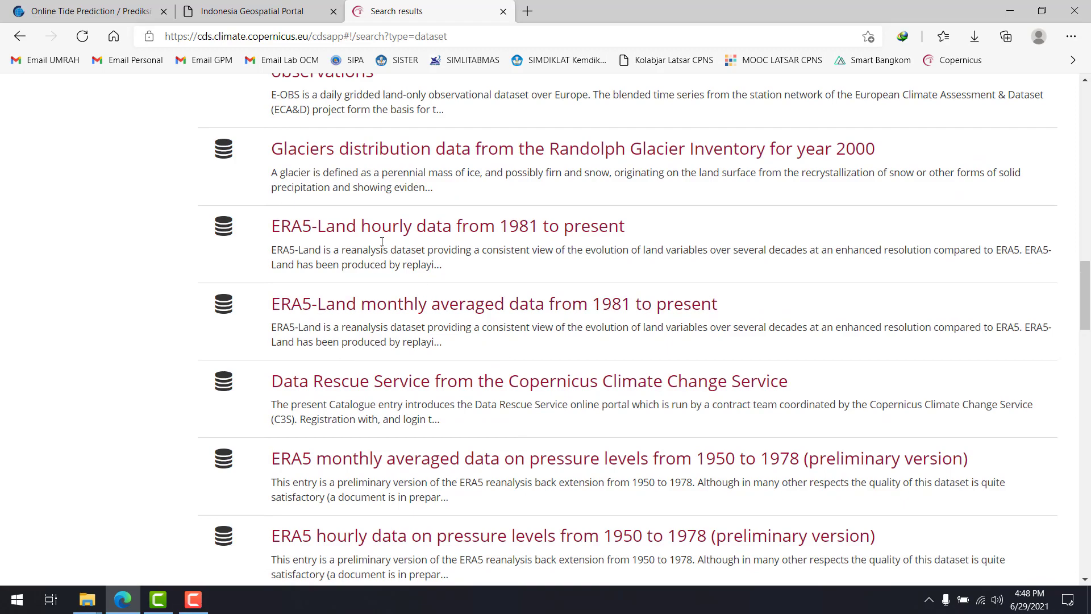
{"action": "scroll", "coordinate": [393, 236], "scroll_direction": "down", "scroll_amount": 2}
{"action": "scroll", "coordinate": [393, 236], "scroll_direction": "down", "scroll_amount": 20}
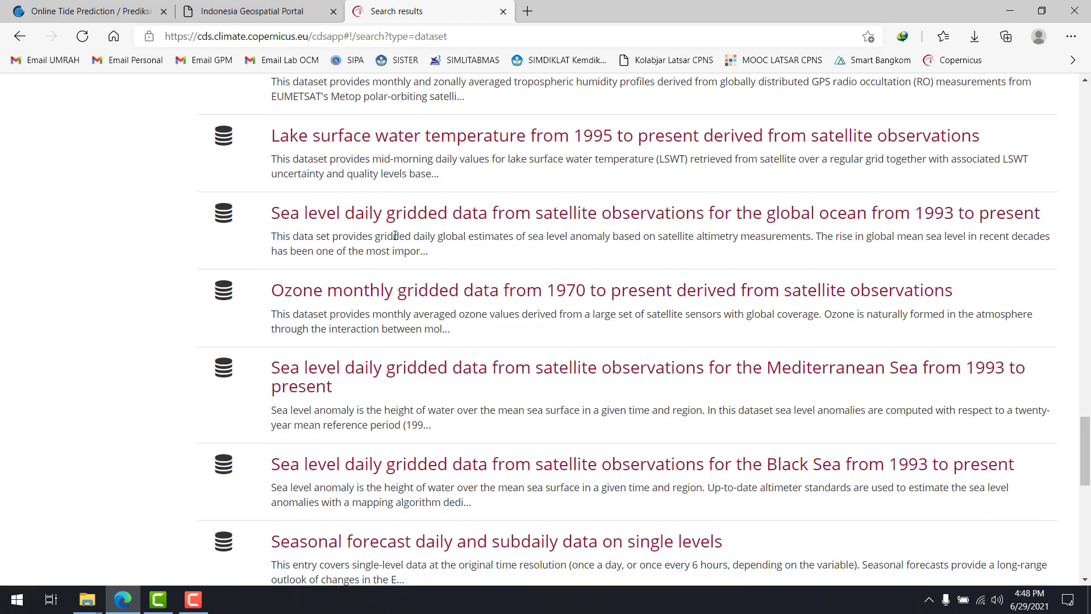
{"action": "scroll", "coordinate": [395, 235], "scroll_direction": "down", "scroll_amount": 10}
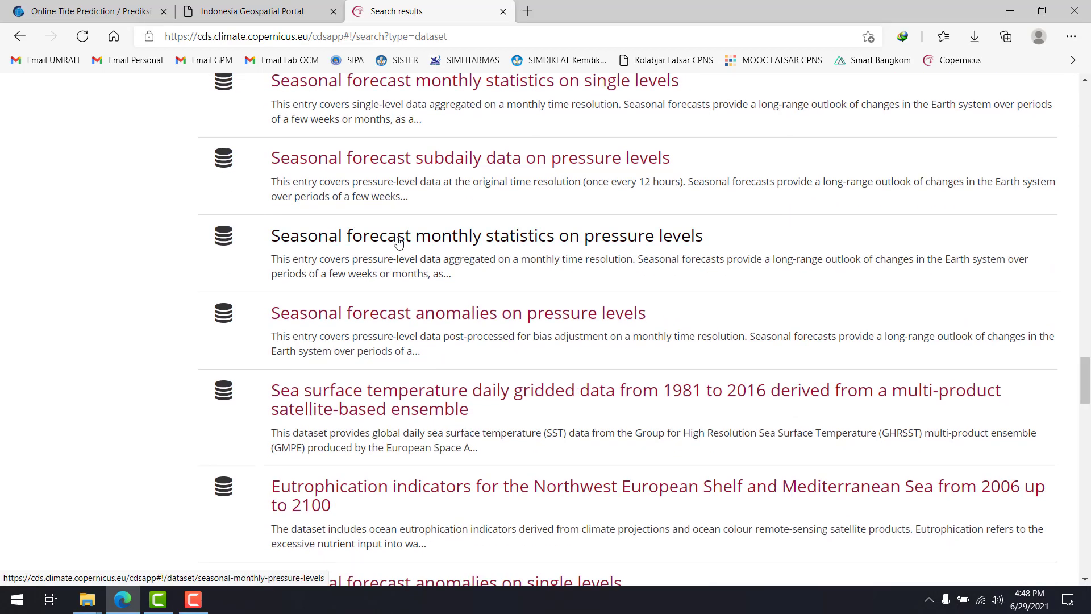
{"action": "scroll", "coordinate": [398, 243], "scroll_direction": "down", "scroll_amount": 8}
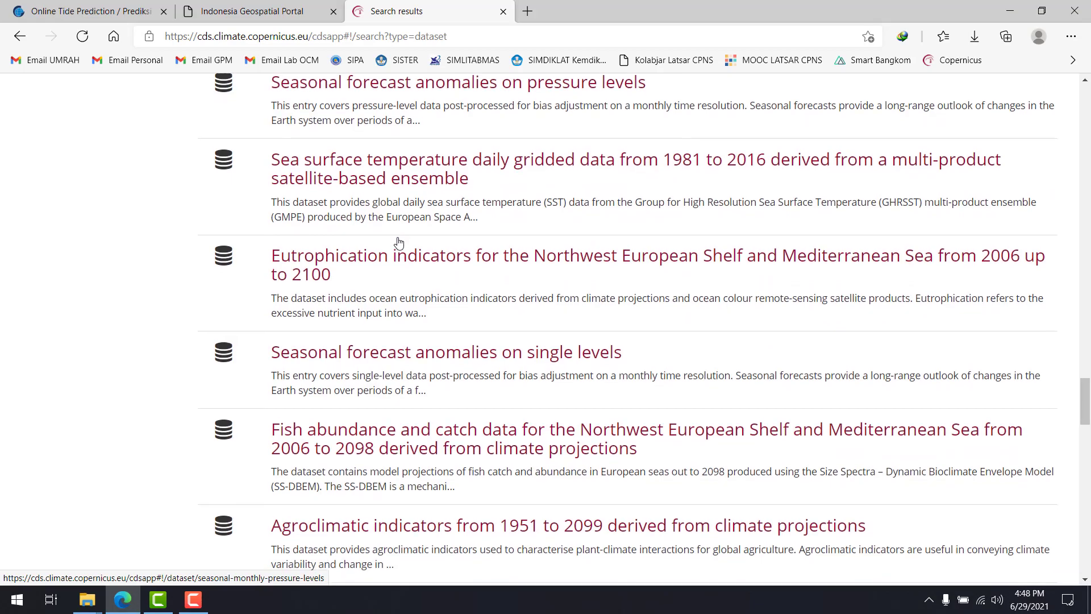
{"action": "scroll", "coordinate": [399, 236], "scroll_direction": "down", "scroll_amount": 13}
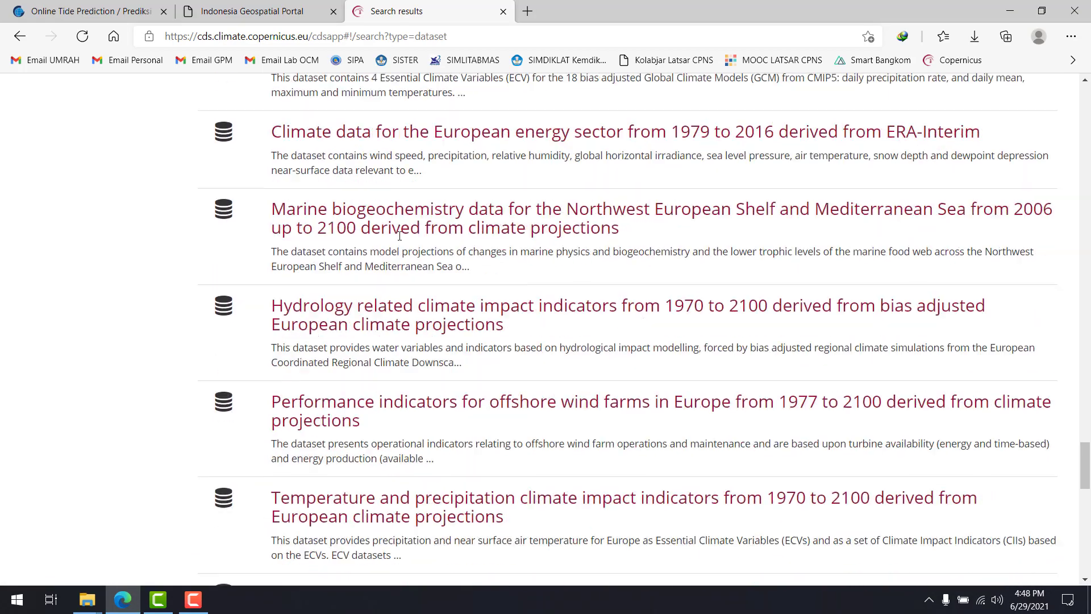
{"action": "scroll", "coordinate": [399, 236], "scroll_direction": "down", "scroll_amount": 16}
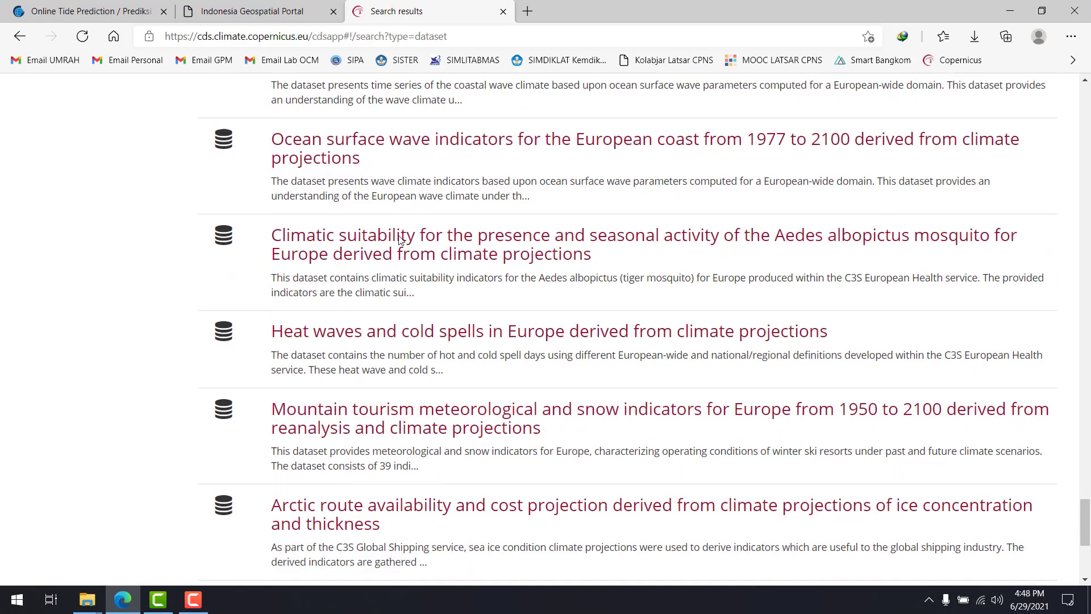
{"action": "scroll", "coordinate": [399, 238], "scroll_direction": "down", "scroll_amount": 10}
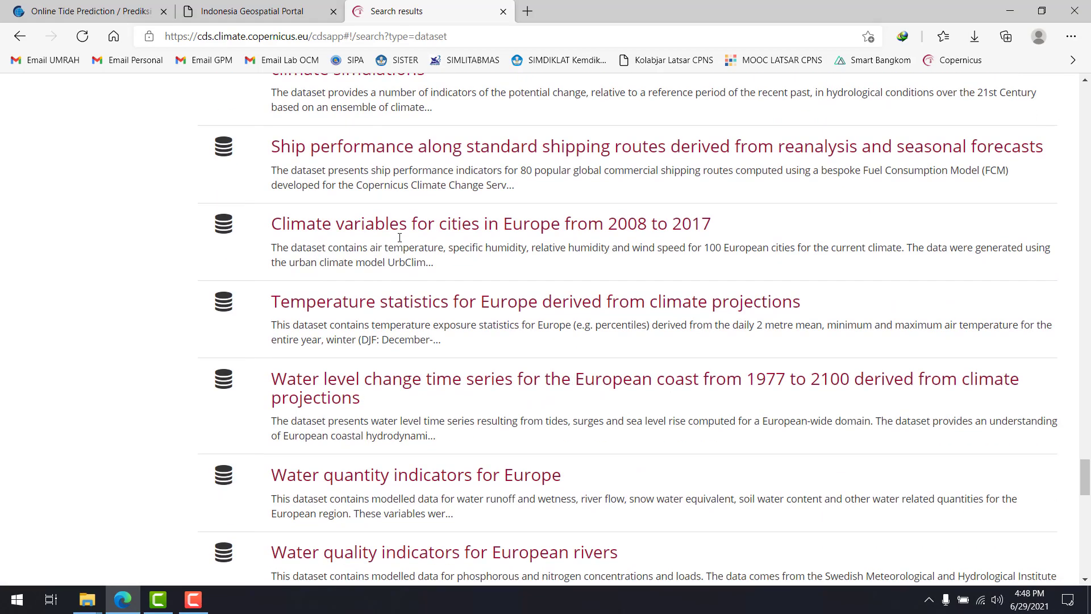
Examine the European climate, satellite observation, Arctic and UERRA reanalysis datasets down to the ERA5 hourly single-levels entry
{"action": "scroll", "coordinate": [399, 244], "scroll_direction": "down", "scroll_amount": 5}
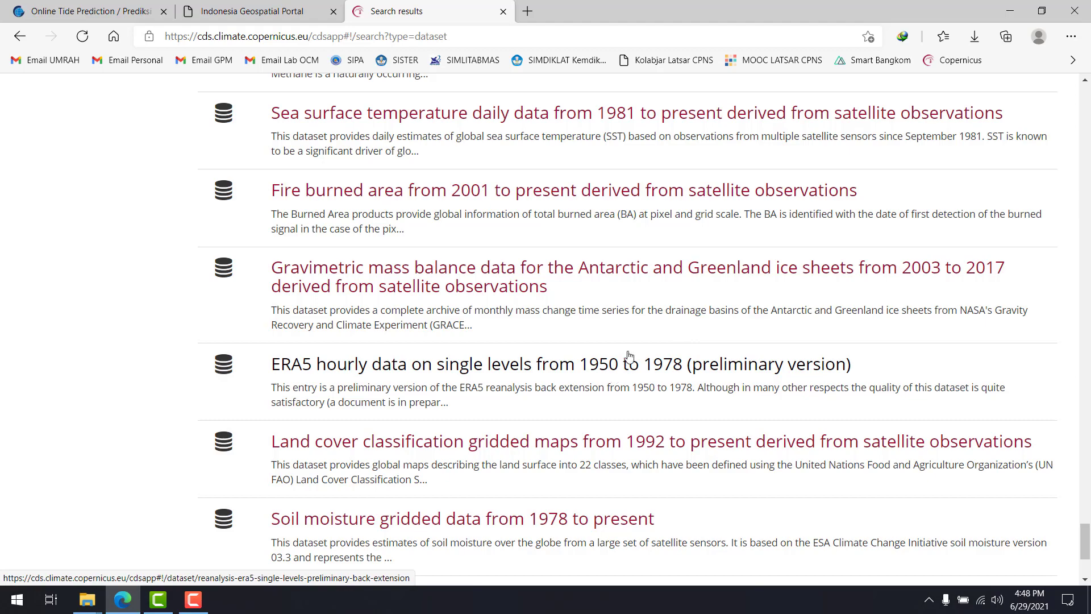
{"action": "scroll", "coordinate": [629, 355], "scroll_direction": "down", "scroll_amount": 3}
{"action": "scroll", "coordinate": [635, 341], "scroll_direction": "down", "scroll_amount": 15}
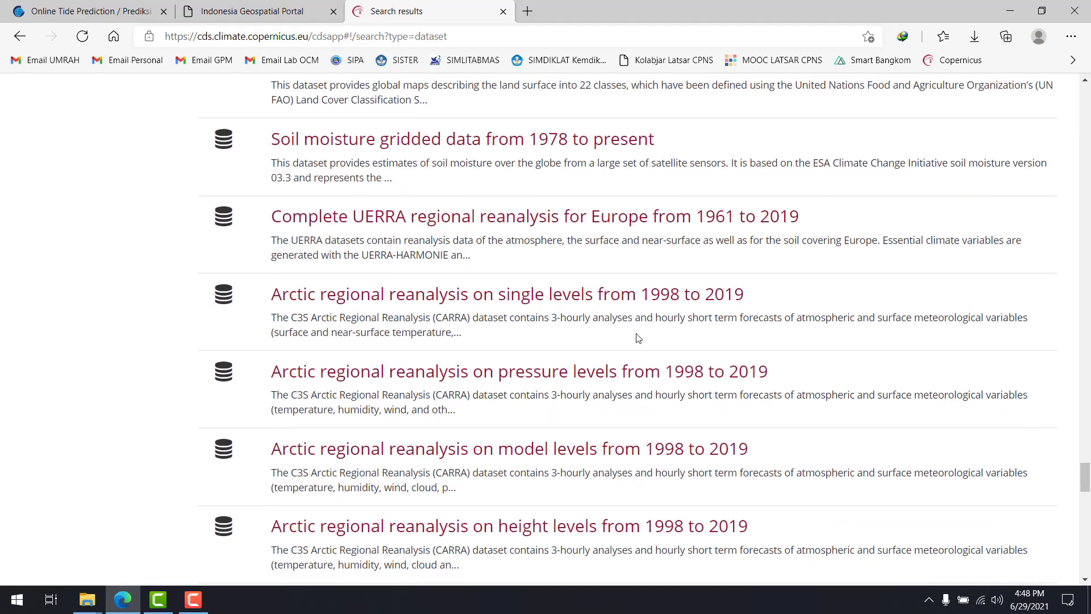
{"action": "scroll", "coordinate": [635, 336], "scroll_direction": "down", "scroll_amount": 2}
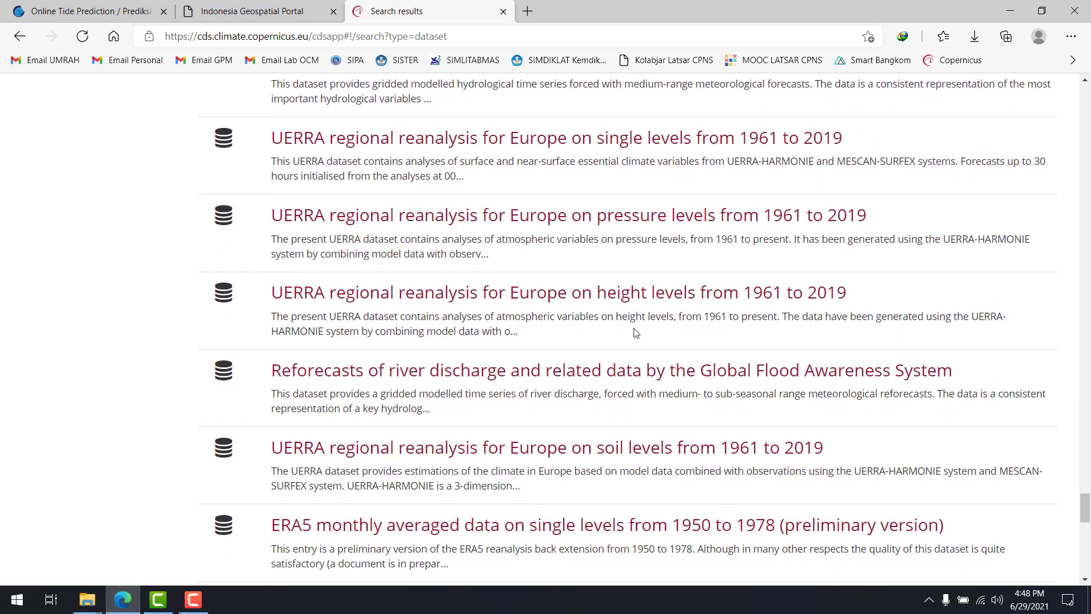
{"action": "scroll", "coordinate": [635, 333], "scroll_direction": "down", "scroll_amount": 3}
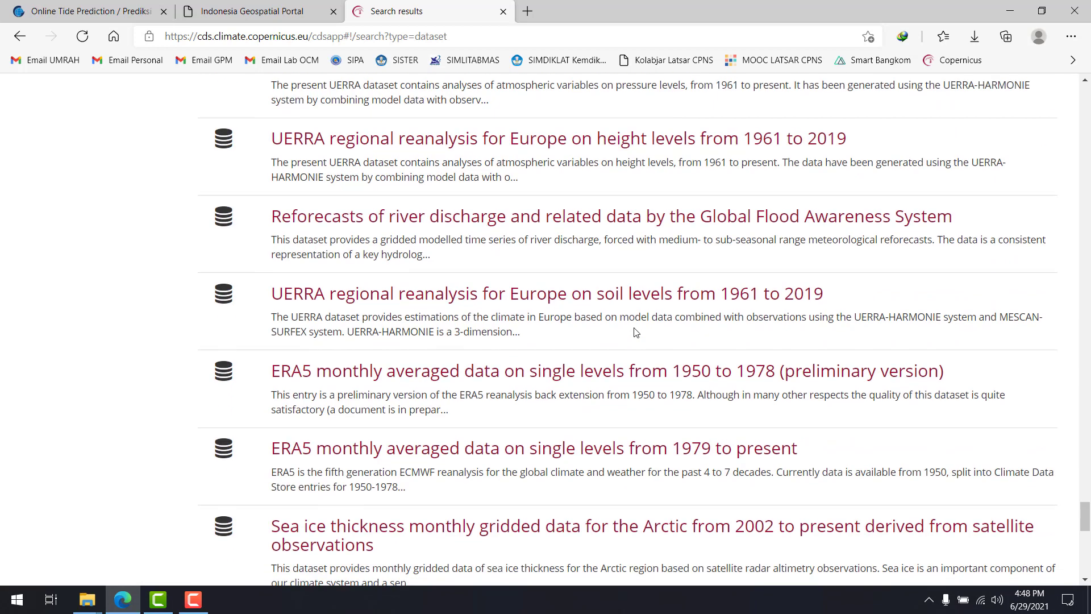
{"action": "scroll", "coordinate": [503, 438], "scroll_direction": "down", "scroll_amount": 2}
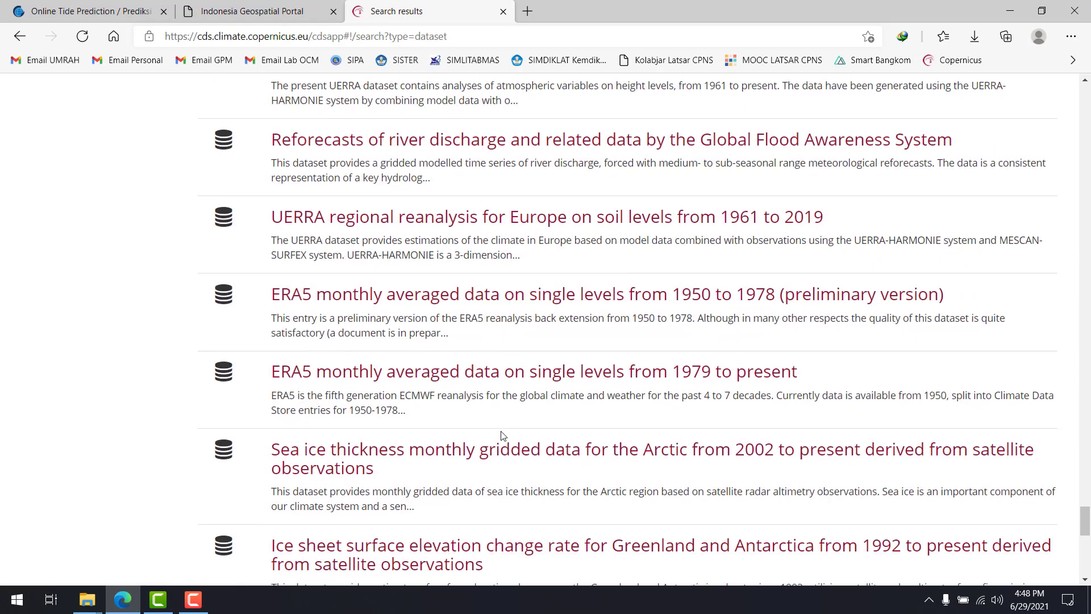
{"action": "scroll", "coordinate": [496, 410], "scroll_direction": "down", "scroll_amount": 1}
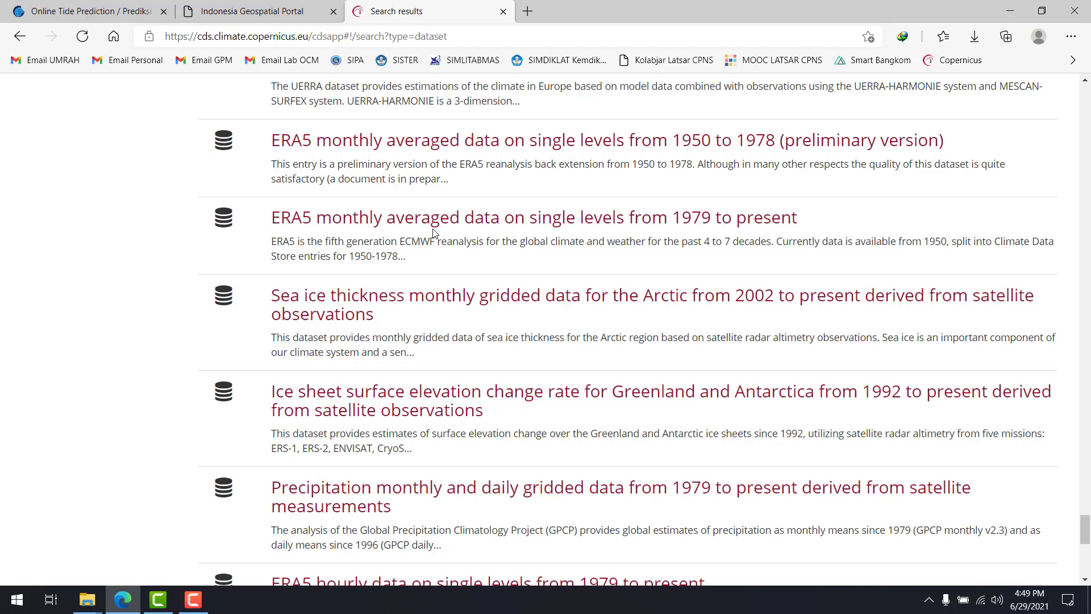
{"action": "scroll", "coordinate": [414, 319], "scroll_direction": "down", "scroll_amount": 4}
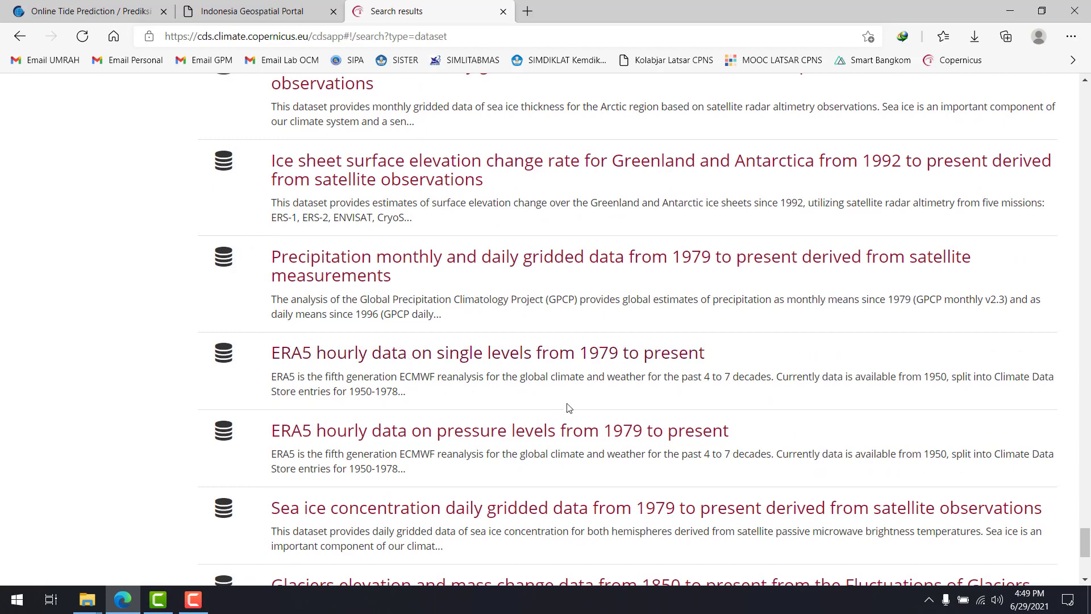
Open the "ERA5 hourly data on single levels from 1979 to present" dataset in a new tab
{"action": "right_click", "coordinate": [408, 364]}
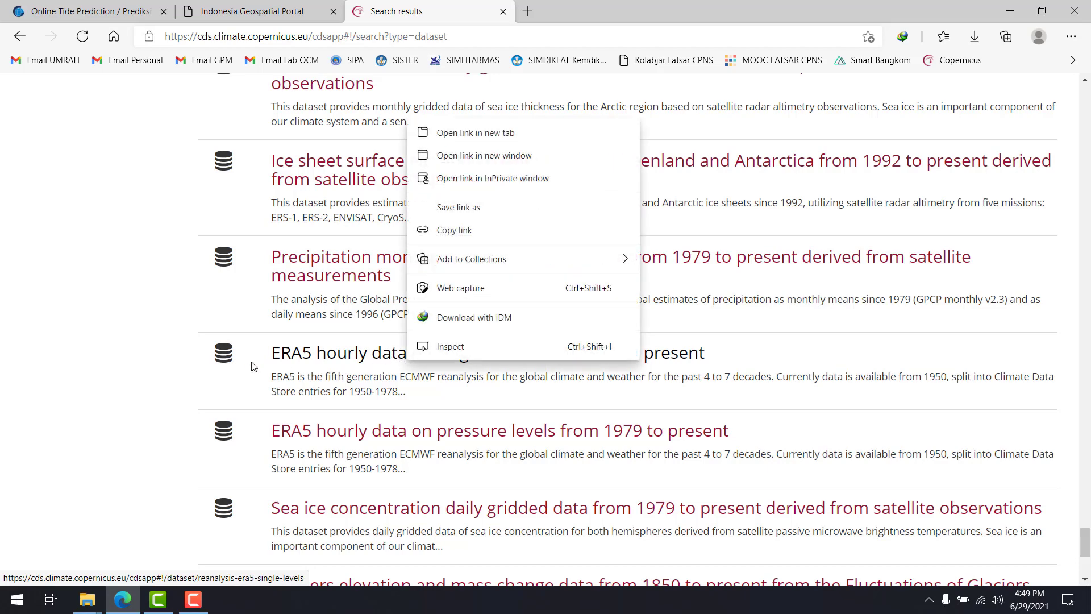
{"action": "left_click", "coordinate": [176, 355]}
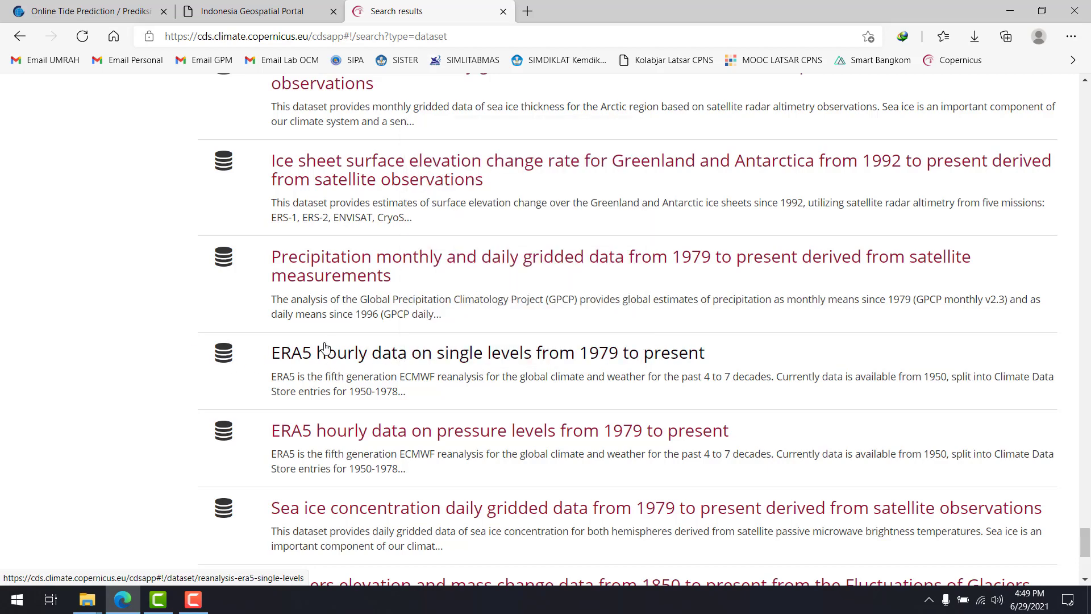
{"action": "right_click", "coordinate": [321, 351]}
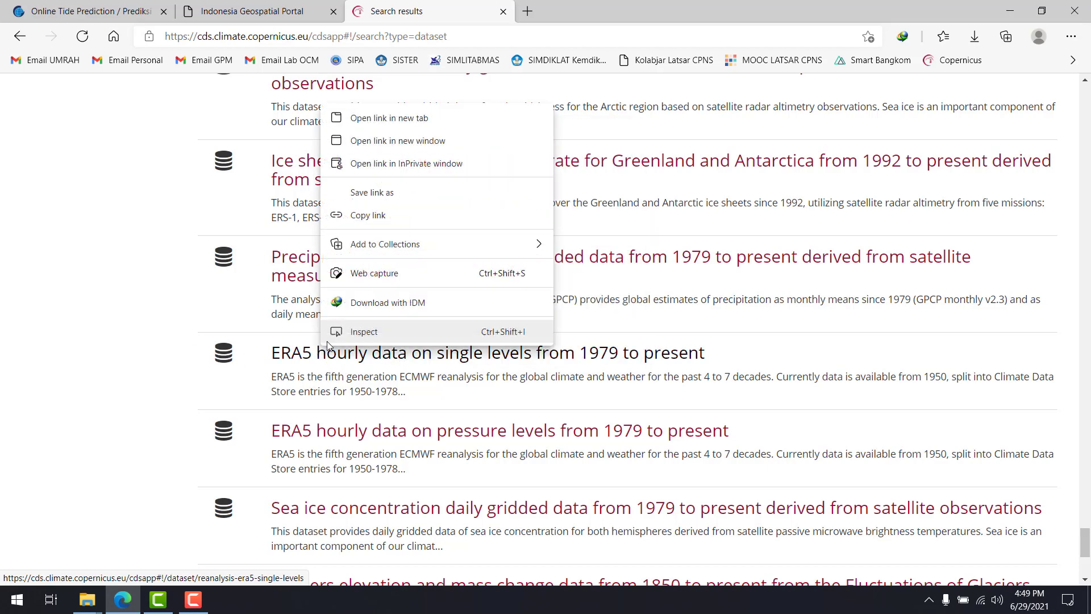
{"action": "left_click", "coordinate": [372, 118]}
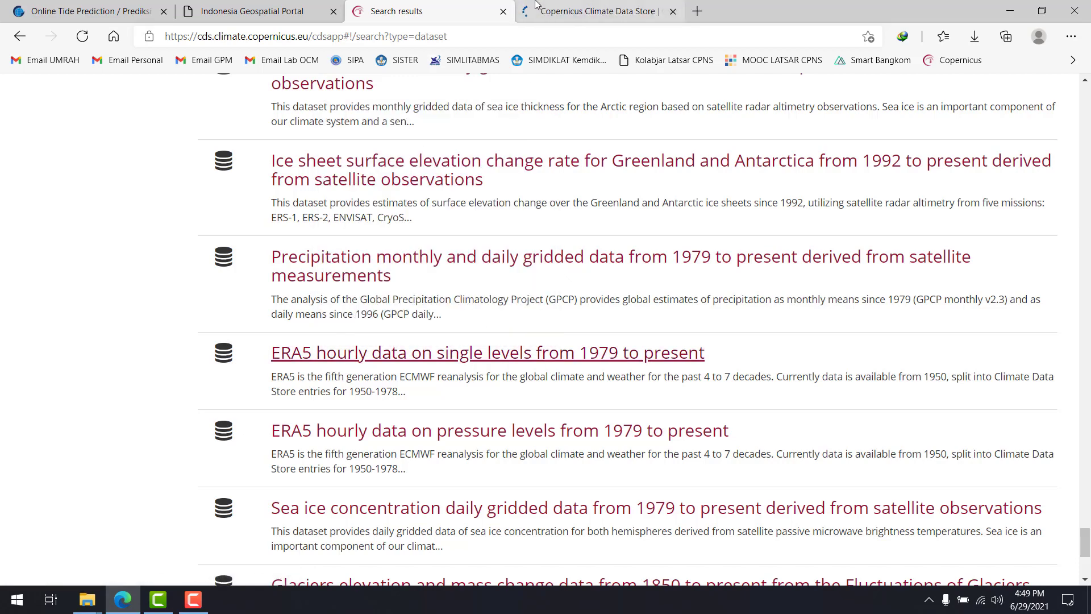
{"action": "left_click", "coordinate": [591, 8]}
Return to the dataset list and skim it to its end and back to the beginning, glancing at the ERA5 page in between
{"action": "left_click", "coordinate": [398, 11]}
{"action": "scroll", "coordinate": [469, 364], "scroll_direction": "down", "scroll_amount": 5}
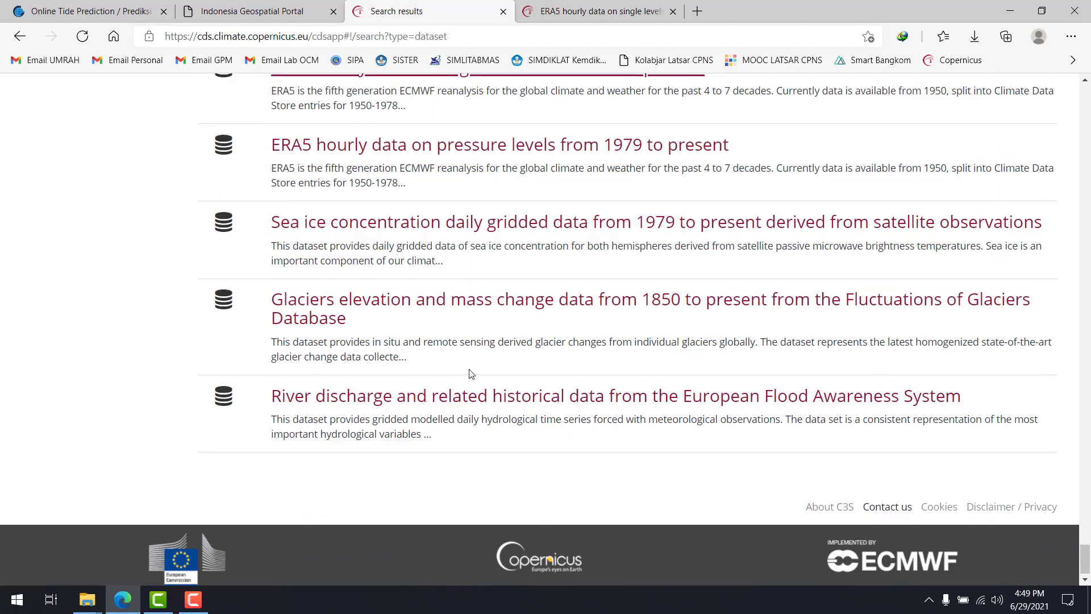
{"action": "scroll", "coordinate": [469, 363], "scroll_direction": "up", "scroll_amount": 8}
{"action": "scroll", "coordinate": [470, 364], "scroll_direction": "up", "scroll_amount": 3}
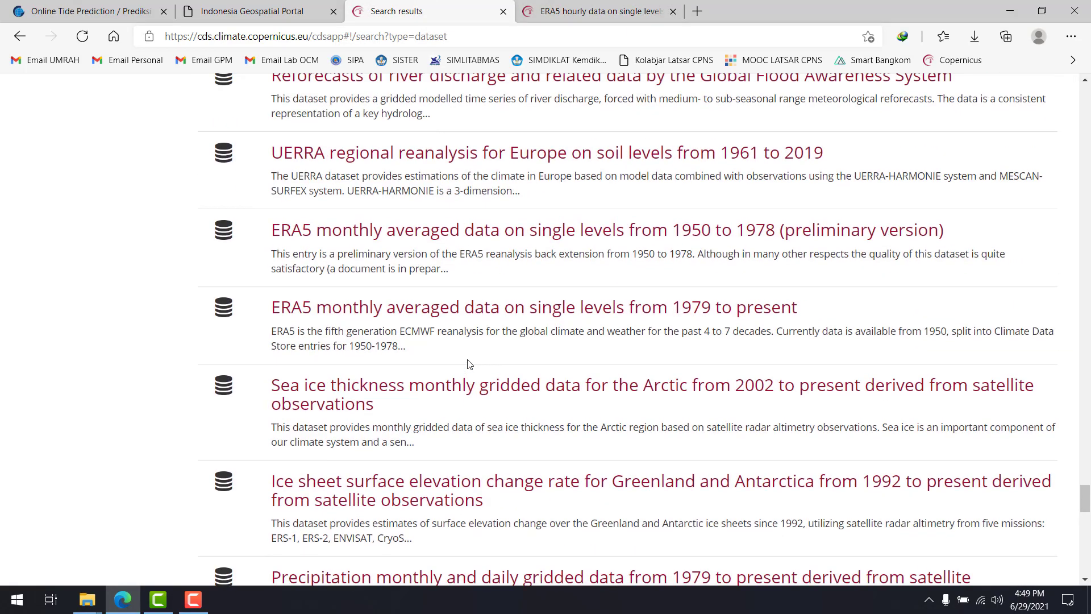
{"action": "scroll", "coordinate": [472, 358], "scroll_direction": "up", "scroll_amount": 2}
{"action": "key", "text": "ctrl+Tab"}
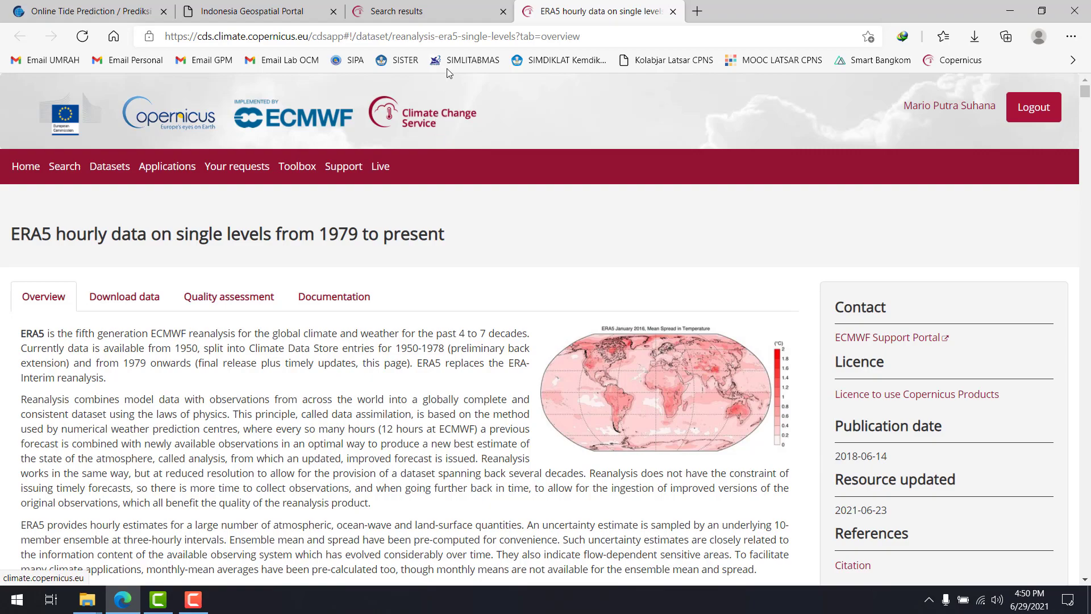
{"action": "left_click", "coordinate": [445, 11]}
{"action": "scroll", "coordinate": [555, 219], "scroll_direction": "down", "scroll_amount": 15}
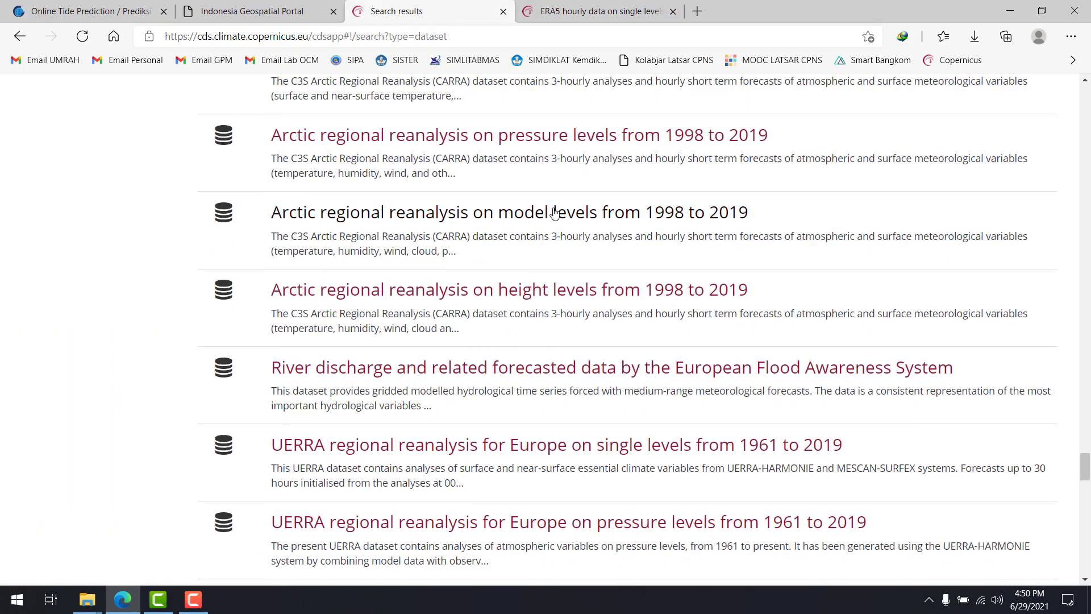
{"action": "scroll", "coordinate": [555, 219], "scroll_direction": "up", "scroll_amount": 20}
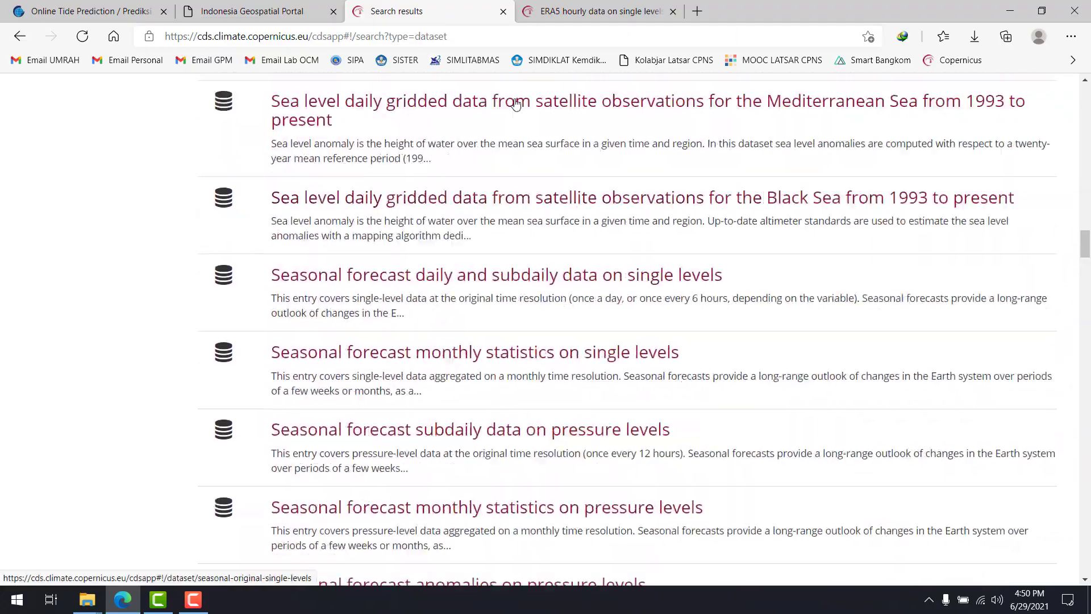
{"action": "scroll", "coordinate": [555, 221], "scroll_direction": "up", "scroll_amount": 10}
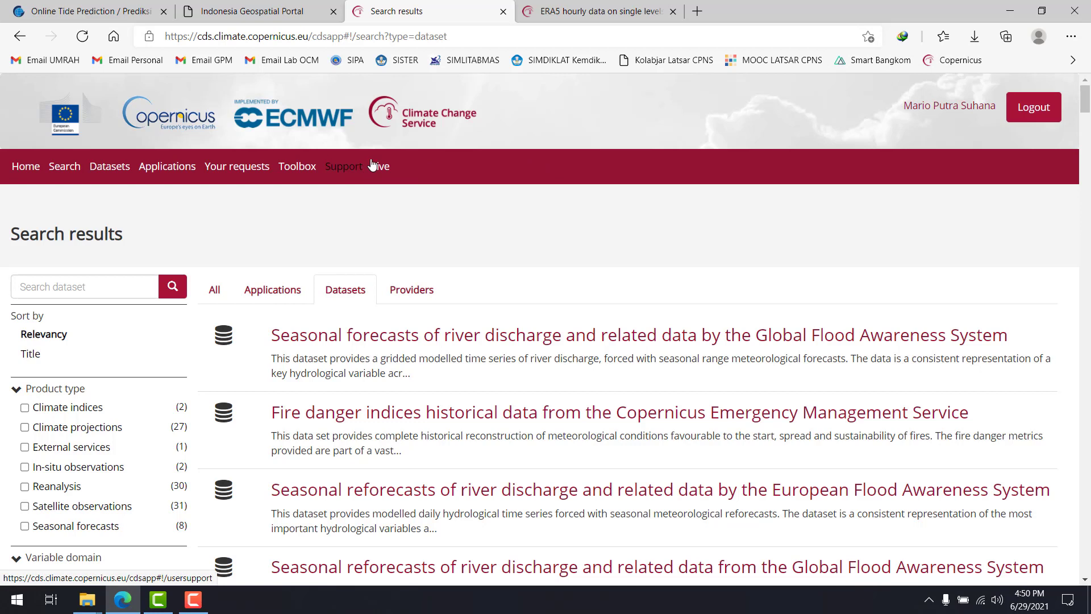
Save the dataset list page to the Favorites bar under the name "Search results"
{"action": "key", "text": "ctrl+d"}
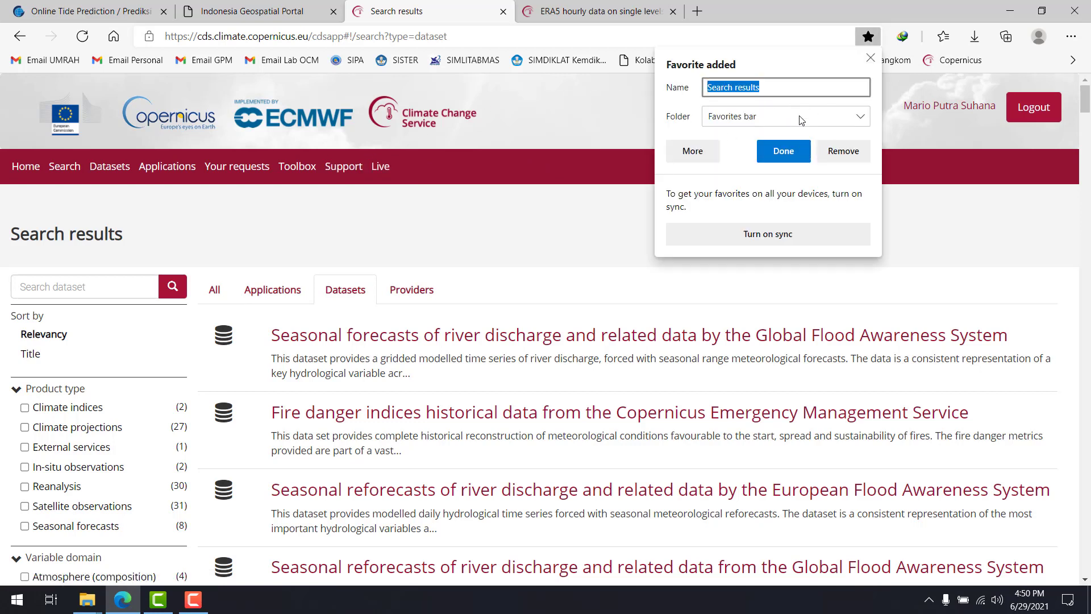
{"action": "left_click_drag", "start_coordinate": [772, 88], "coordinate": [714, 94]}
{"action": "left_click", "coordinate": [709, 89]}
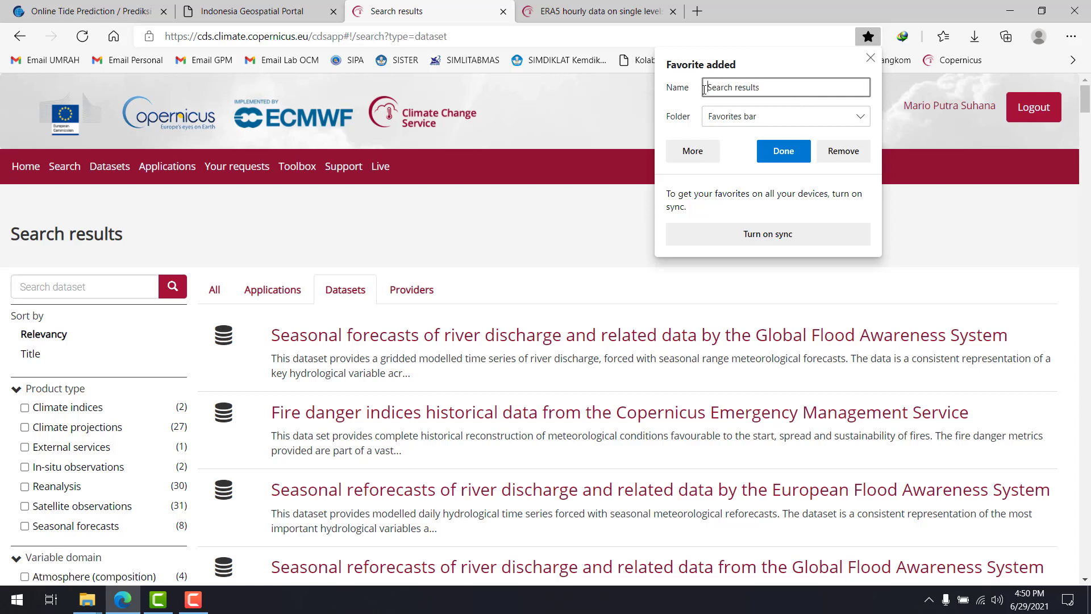
{"action": "left_click", "coordinate": [799, 149]}
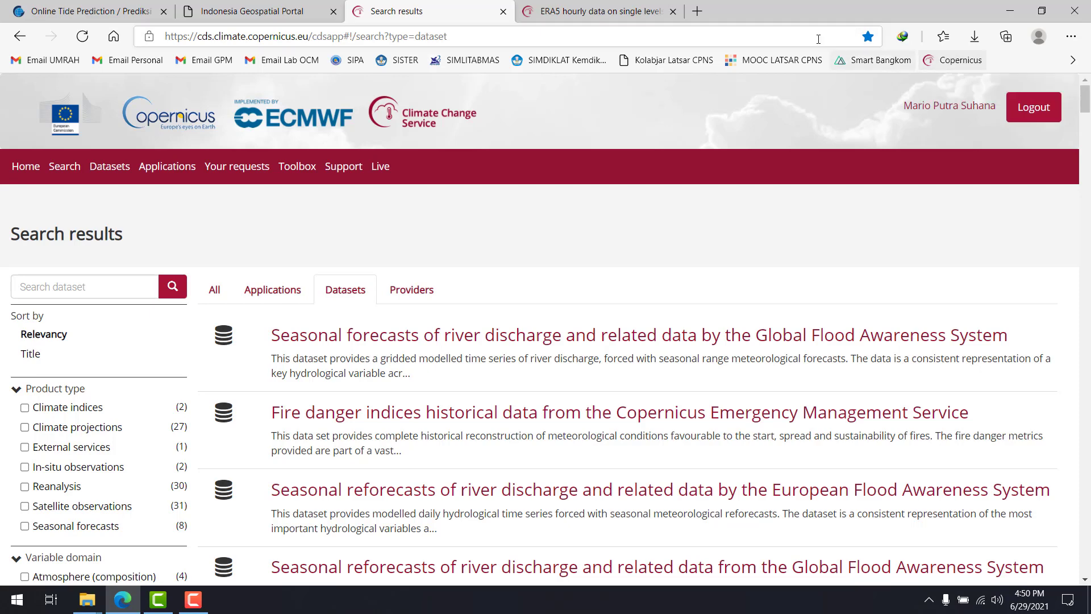
Close the dataset list, reopen it in a new tab through the Copernicus bookmark, and place that tab before the ERA5 page
{"action": "left_click", "coordinate": [502, 11]}
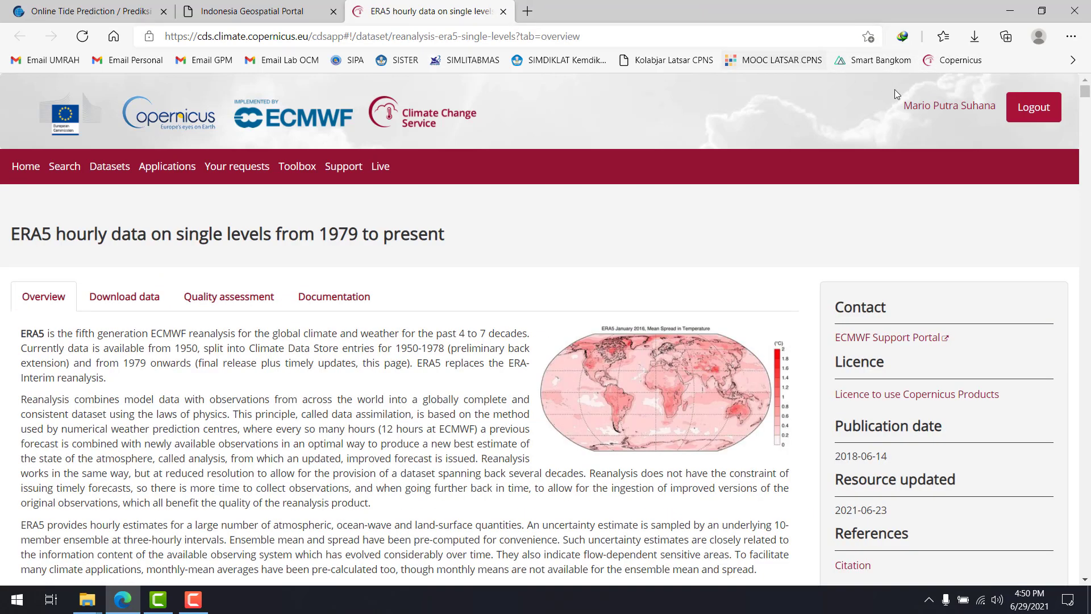
{"action": "right_click", "coordinate": [954, 59]}
{"action": "left_click", "coordinate": [959, 80]}
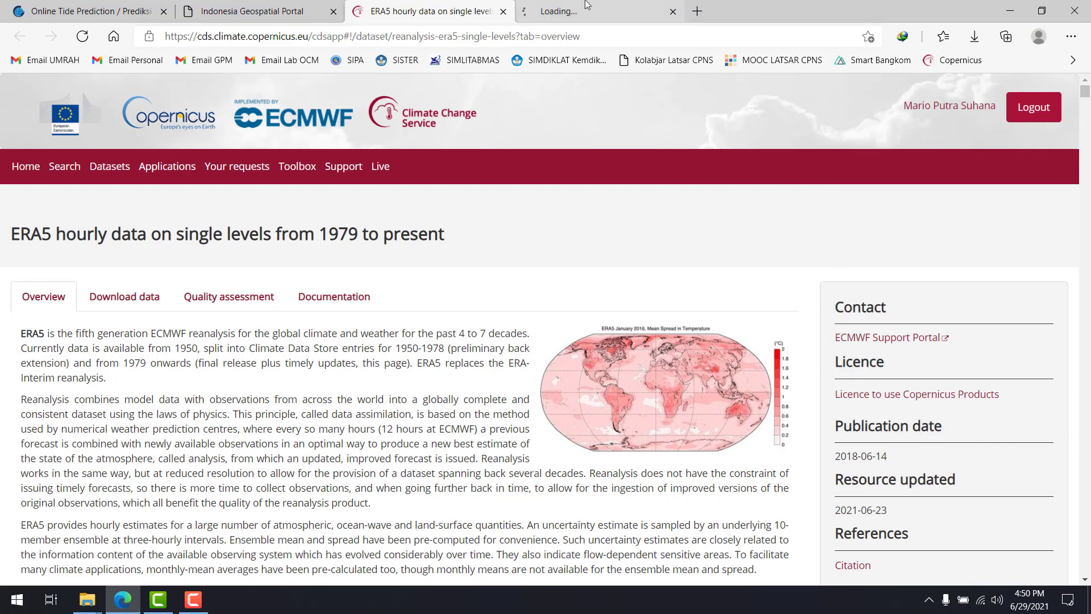
{"action": "left_click", "coordinate": [597, 11]}
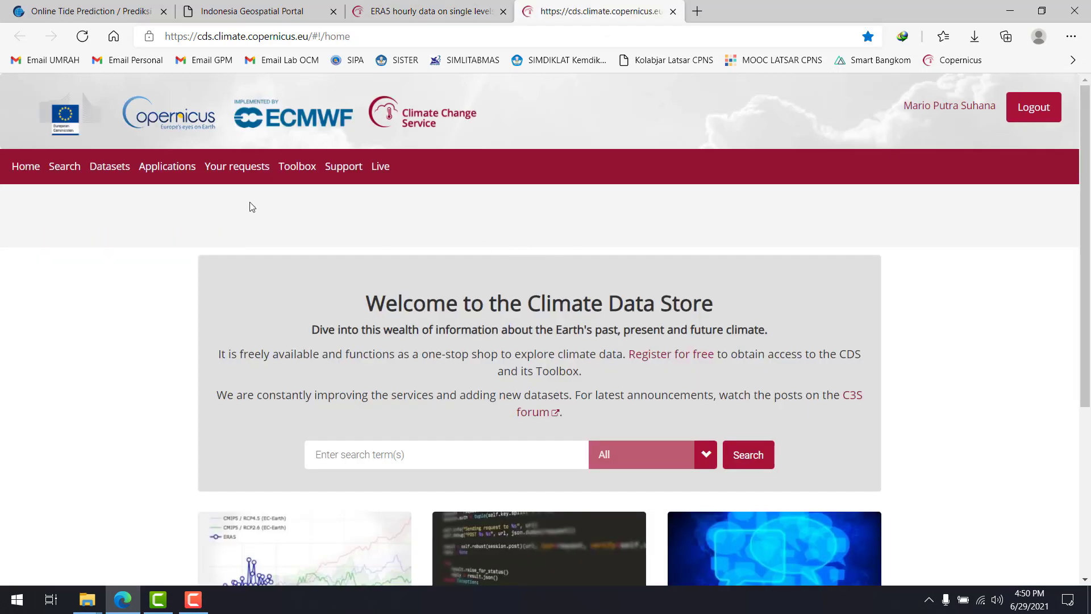
{"action": "left_click", "coordinate": [111, 166]}
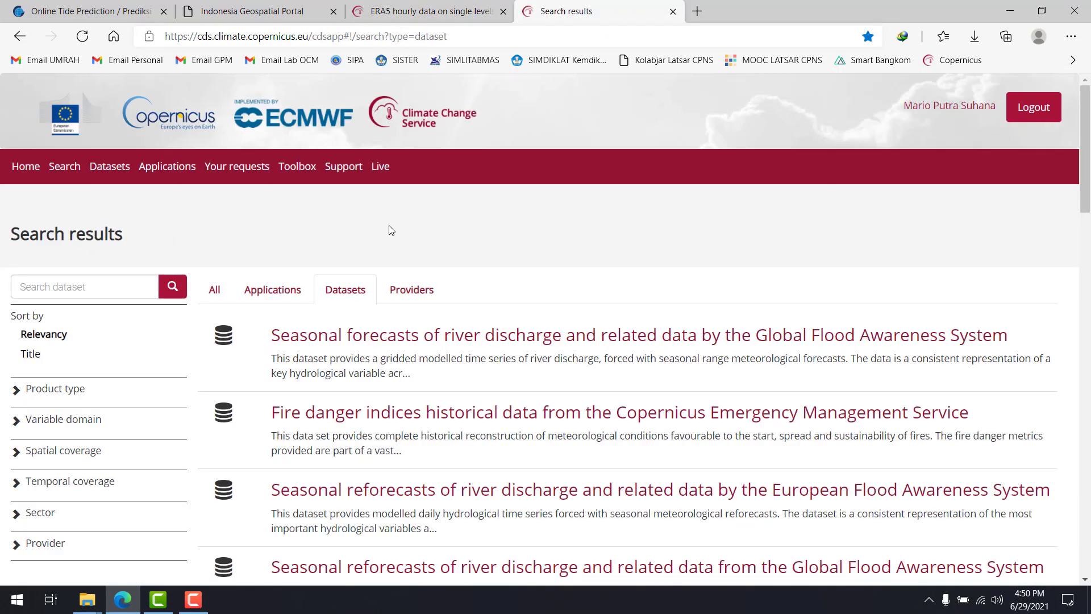
{"action": "left_click_drag", "start_coordinate": [627, 9], "coordinate": [503, 5]}
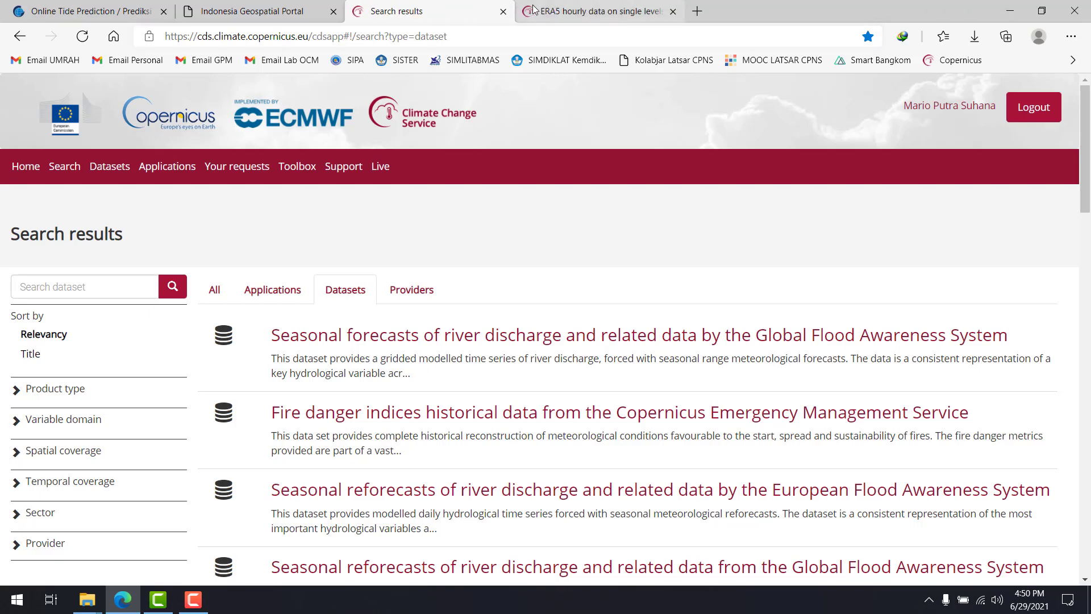
Examine the ERA5 single-levels overview, including its data description, main variables and the paragraph explaining reanalysis
{"action": "left_click", "coordinate": [533, 9]}
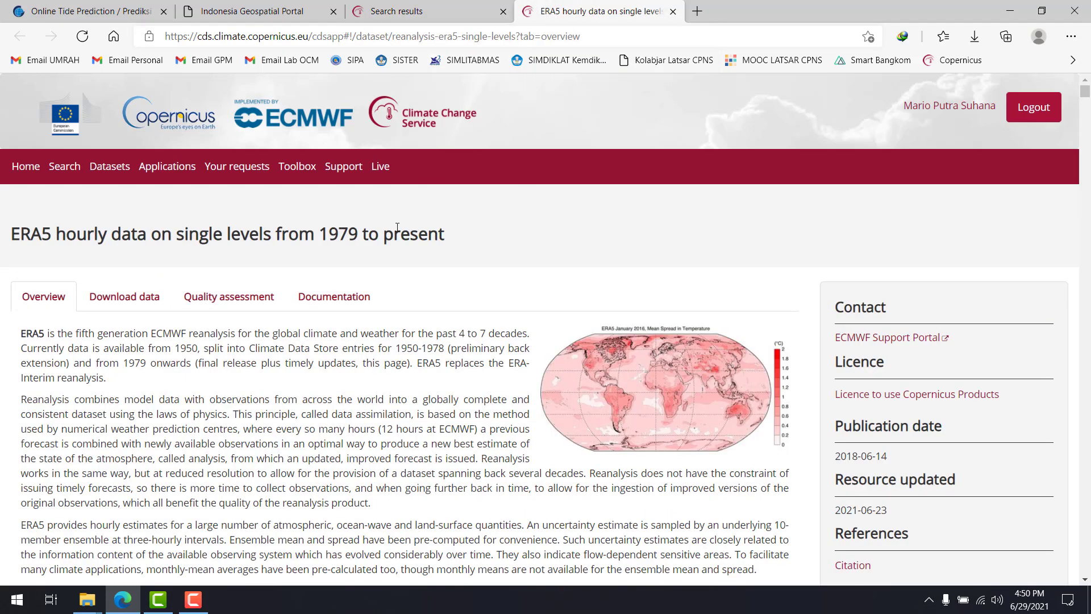
{"action": "scroll", "coordinate": [396, 230], "scroll_direction": "down", "scroll_amount": 5}
{"action": "scroll", "coordinate": [396, 231], "scroll_direction": "down", "scroll_amount": 7}
{"action": "scroll", "coordinate": [396, 230], "scroll_direction": "up", "scroll_amount": 10}
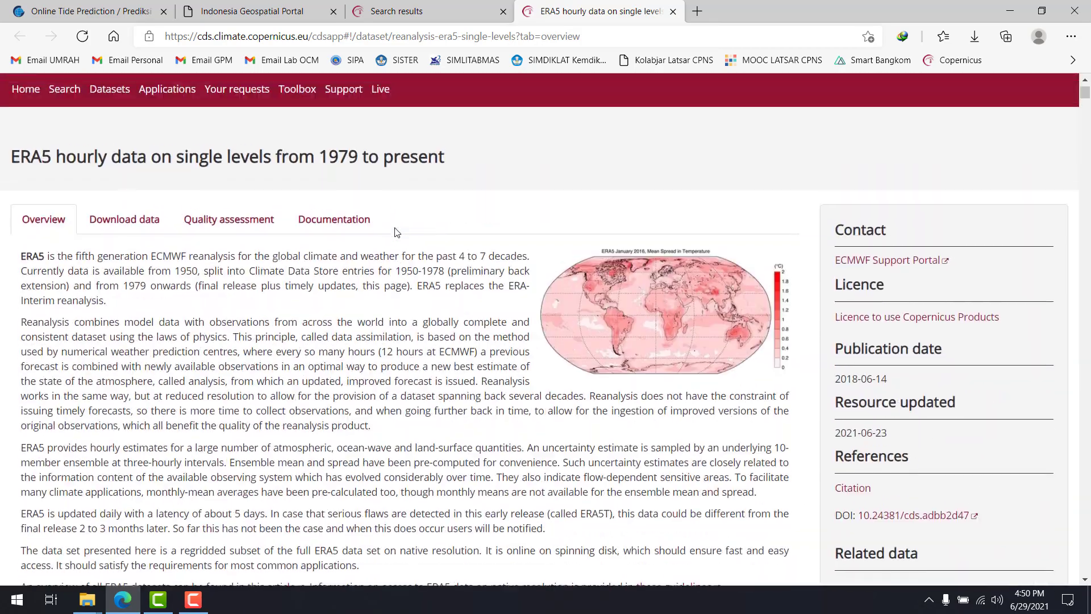
{"action": "scroll", "coordinate": [396, 227], "scroll_direction": "down", "scroll_amount": 7}
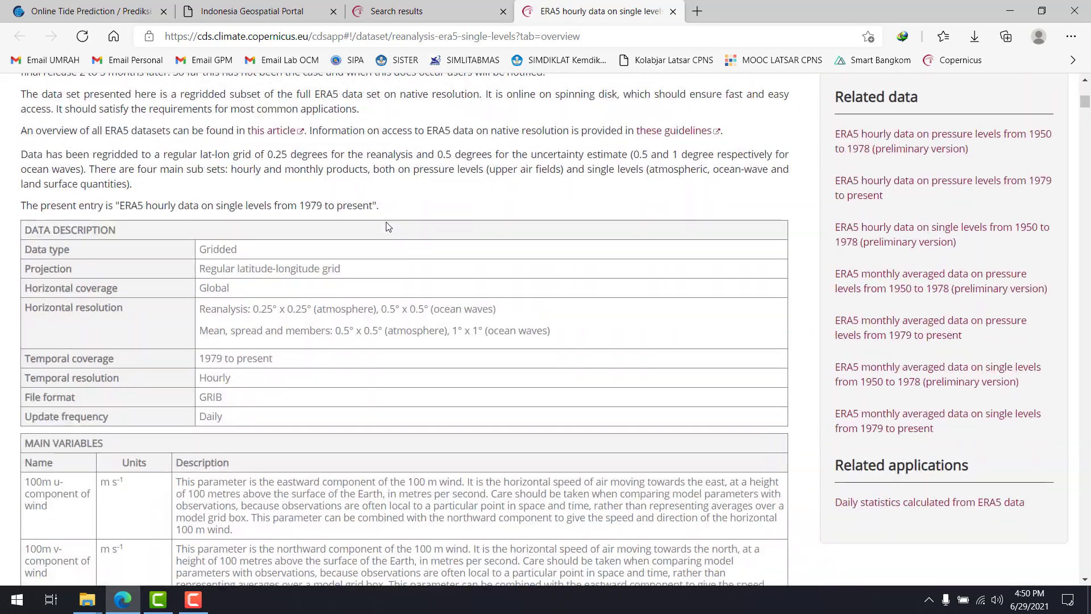
{"action": "scroll", "coordinate": [388, 225], "scroll_direction": "down", "scroll_amount": 4}
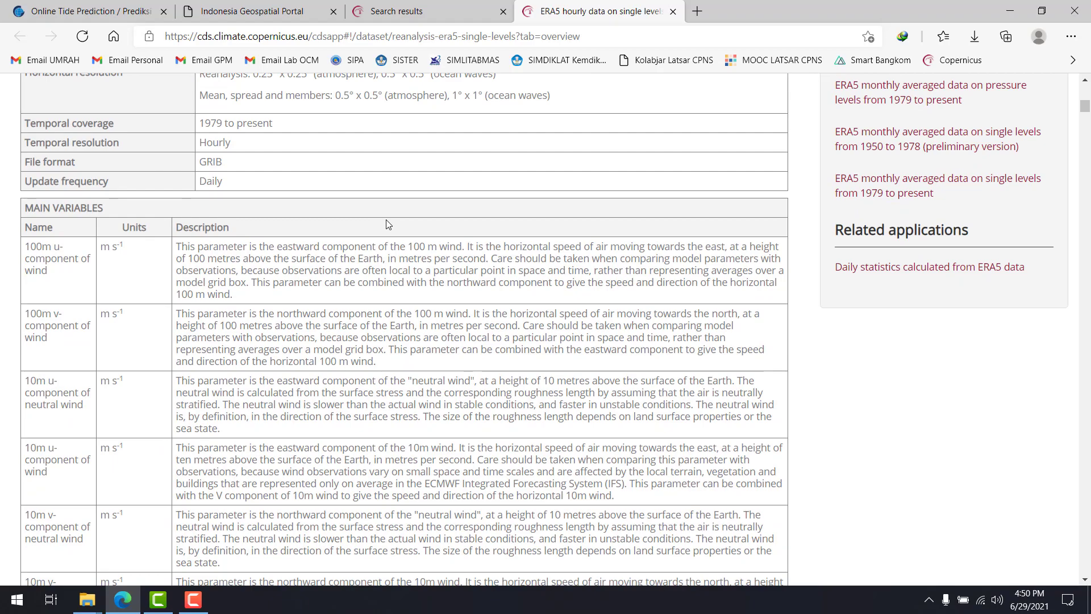
{"action": "scroll", "coordinate": [387, 225], "scroll_direction": "up", "scroll_amount": 11}
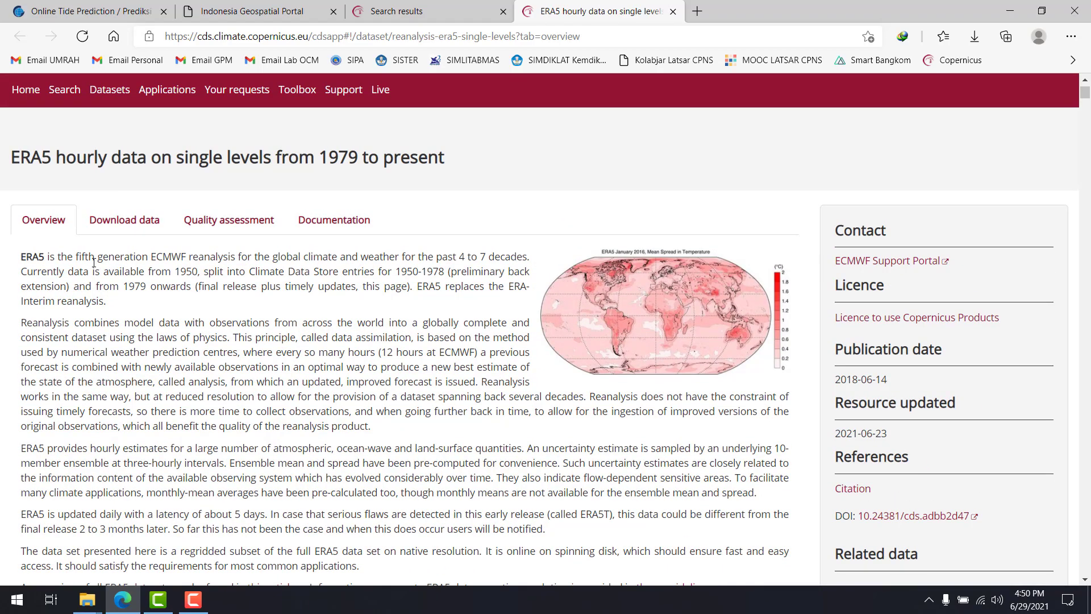
{"action": "scroll", "coordinate": [95, 262], "scroll_direction": "down", "scroll_amount": 3}
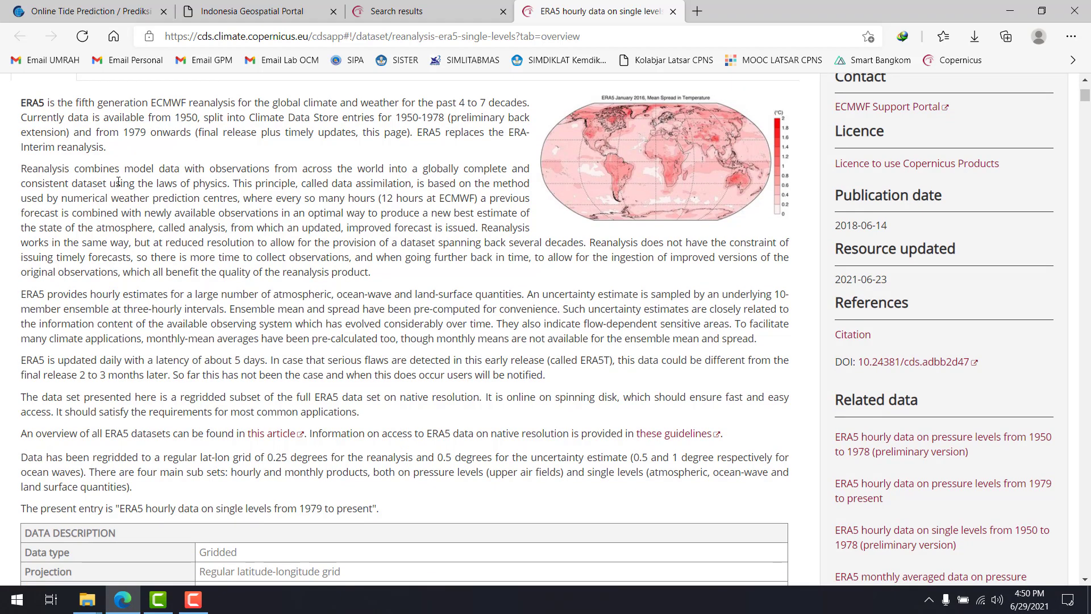
{"action": "left_click_drag", "start_coordinate": [162, 171], "coordinate": [342, 253]}
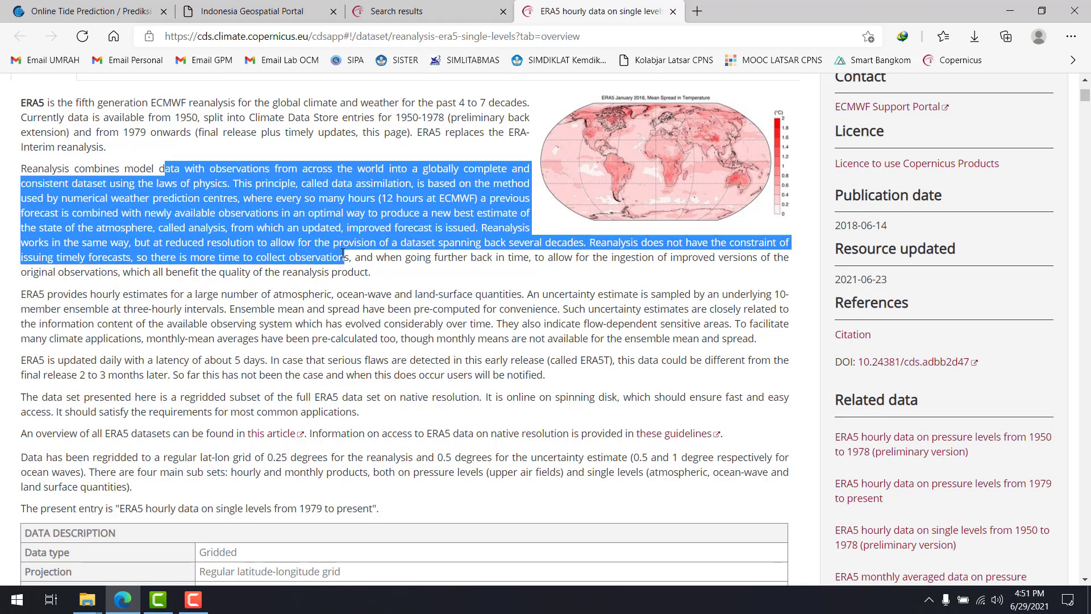
{"action": "left_click", "coordinate": [380, 224]}
{"action": "scroll", "coordinate": [435, 215], "scroll_direction": "up", "scroll_amount": 5}
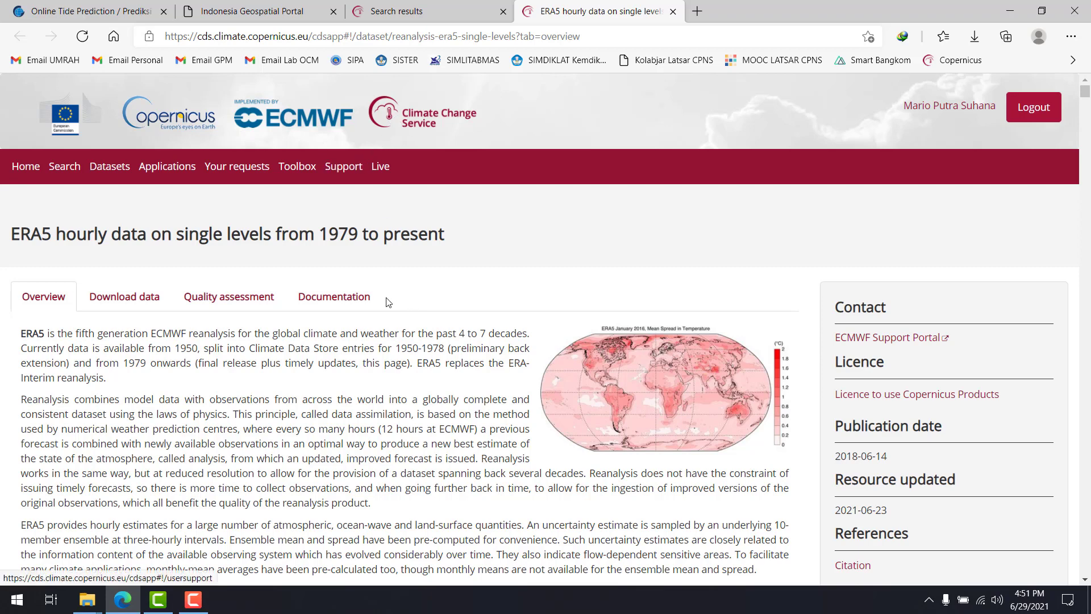
View the ERA5 dataset's Documentation section, then open its Quality assessment section
{"action": "left_click", "coordinate": [316, 301]}
{"action": "scroll", "coordinate": [312, 304], "scroll_direction": "down", "scroll_amount": 3}
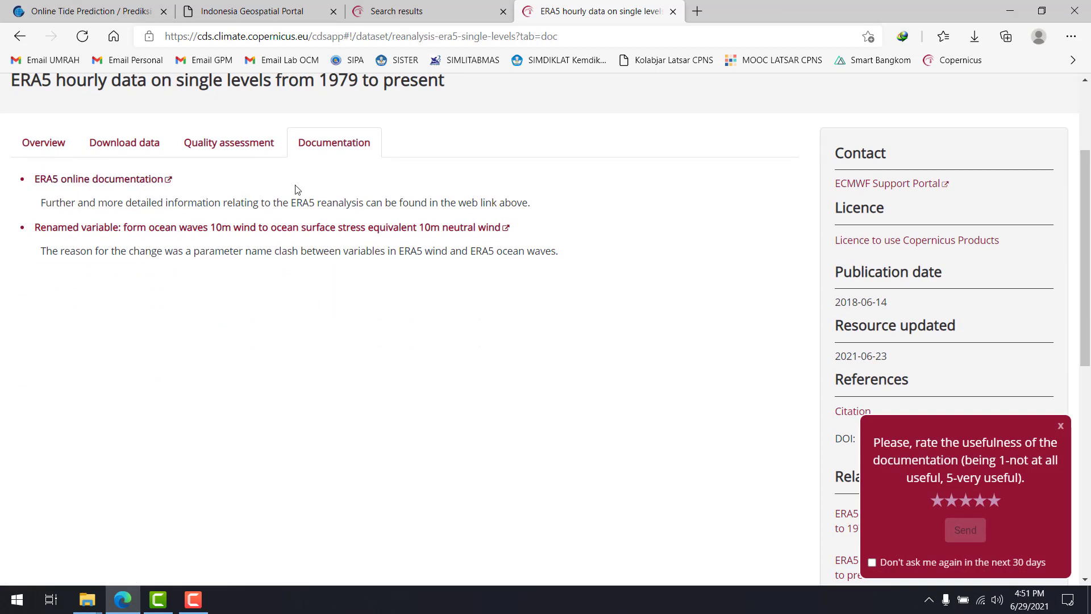
{"action": "left_click", "coordinate": [136, 144]}
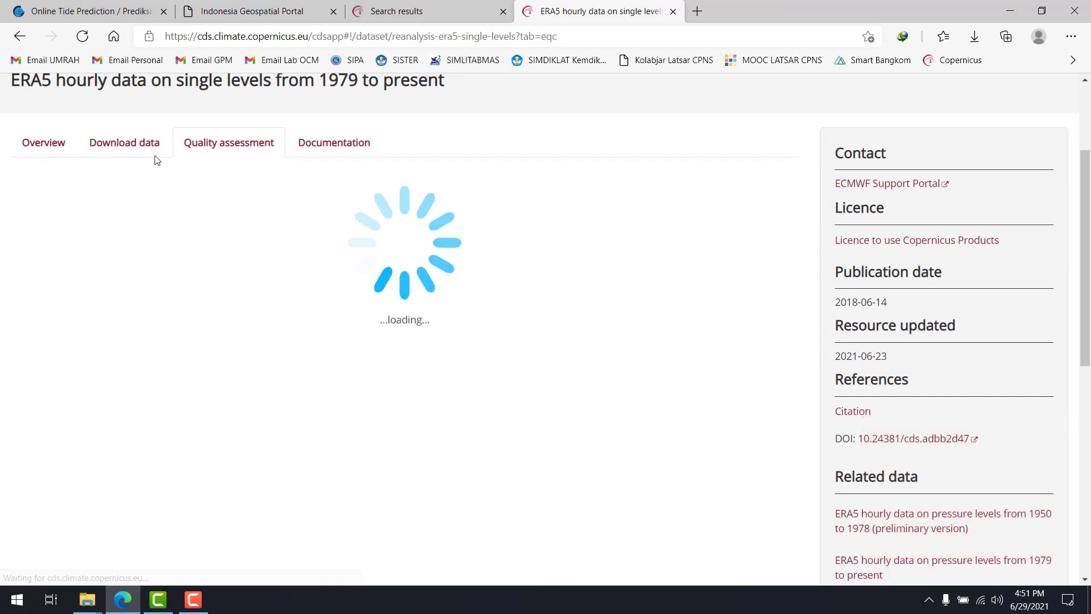
Return to the ERA5 dataset's overview and examine its data description table and main variables, from the wind components to boundary layer height
{"action": "left_click", "coordinate": [64, 143]}
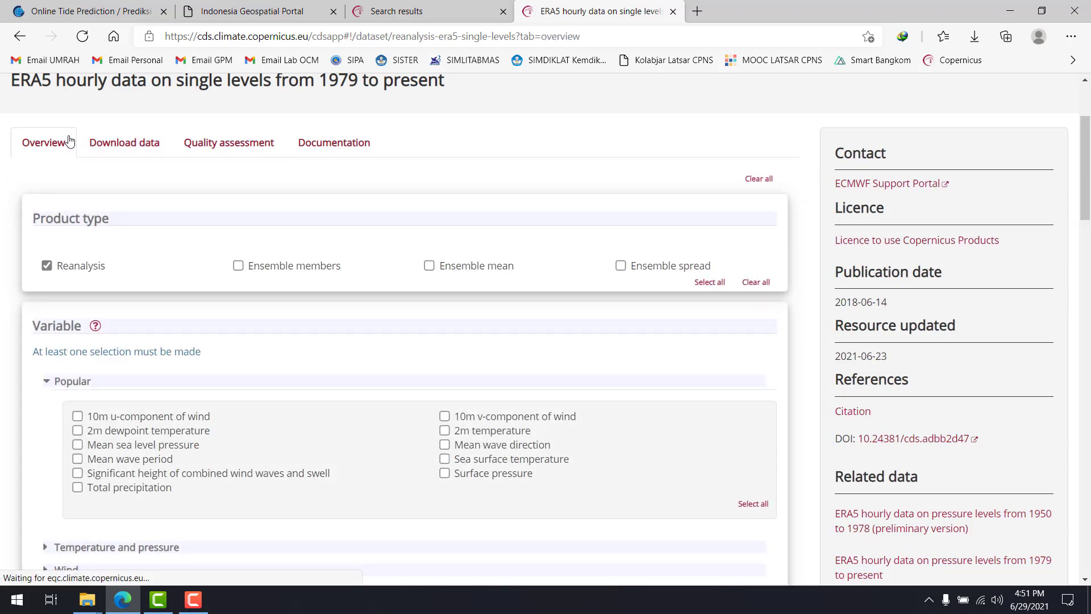
{"action": "scroll", "coordinate": [374, 262], "scroll_direction": "down", "scroll_amount": 7}
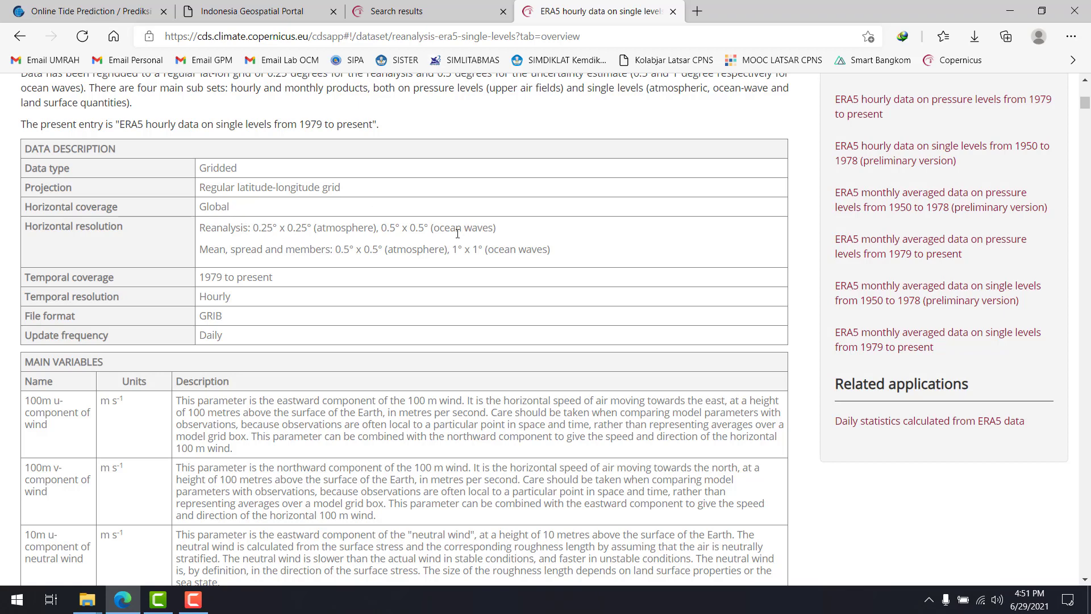
{"action": "scroll", "coordinate": [458, 233], "scroll_direction": "down", "scroll_amount": 8}
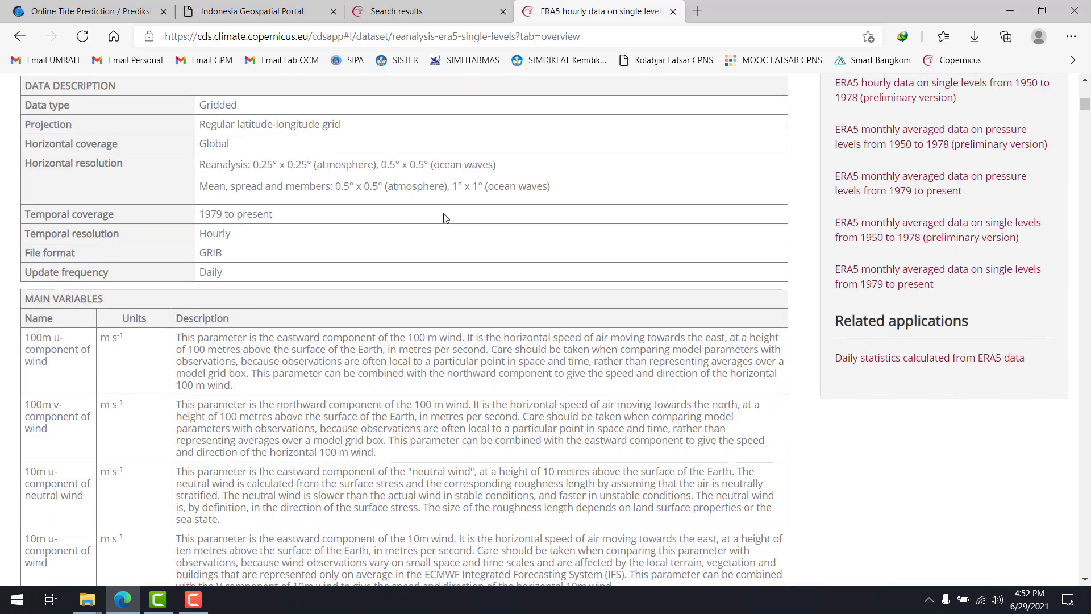
{"action": "scroll", "coordinate": [212, 275], "scroll_direction": "up", "scroll_amount": 8}
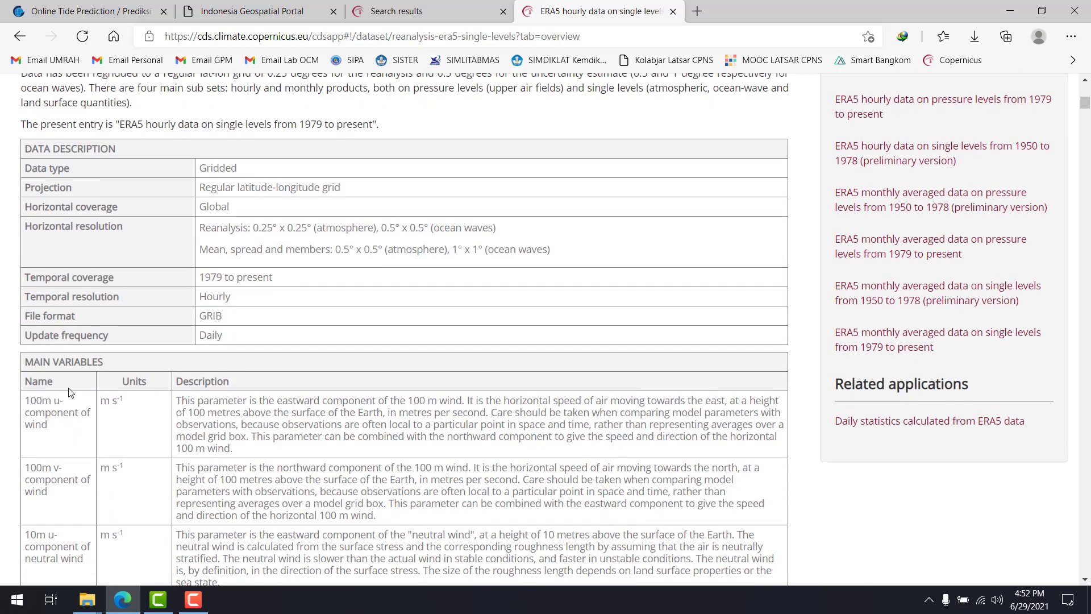
{"action": "scroll", "coordinate": [79, 363], "scroll_direction": "down", "scroll_amount": 7}
{"action": "scroll", "coordinate": [83, 357], "scroll_direction": "down", "scroll_amount": 20}
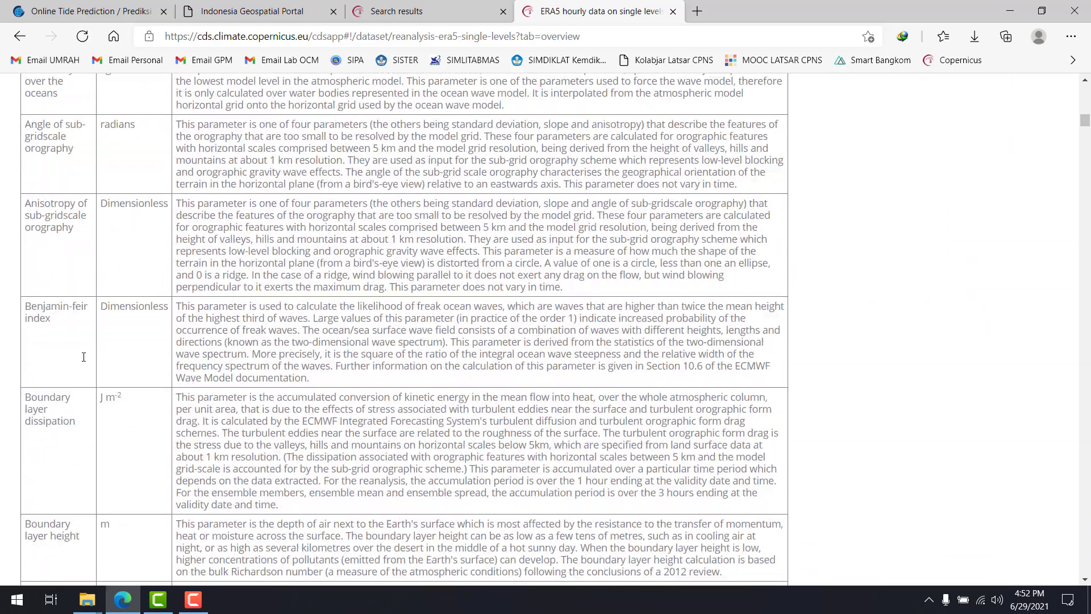
{"action": "scroll", "coordinate": [84, 359], "scroll_direction": "up", "scroll_amount": 20}
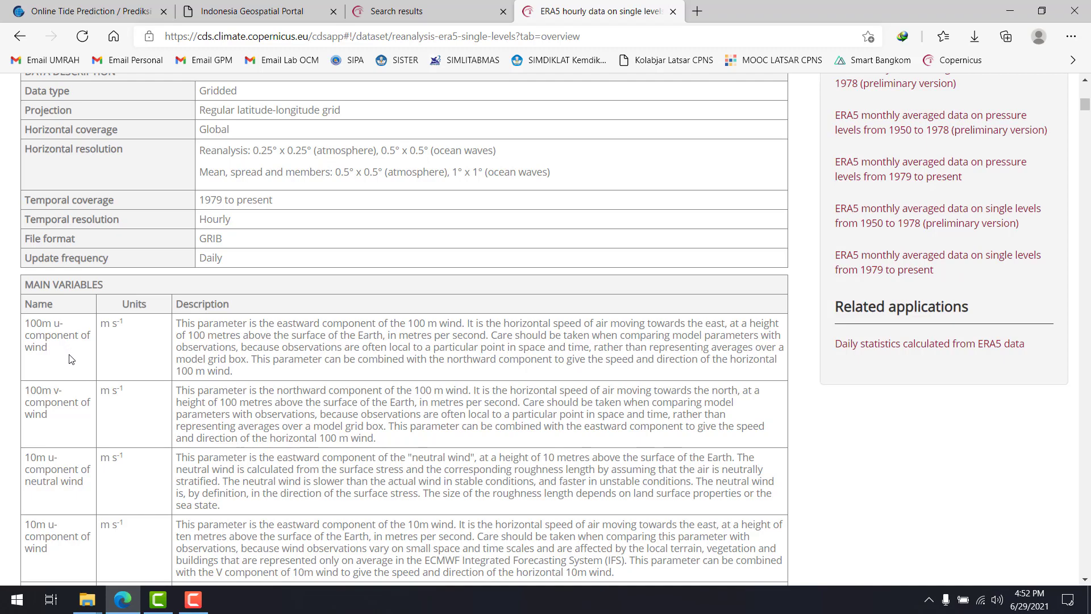
{"action": "scroll", "coordinate": [67, 364], "scroll_direction": "down", "scroll_amount": 3}
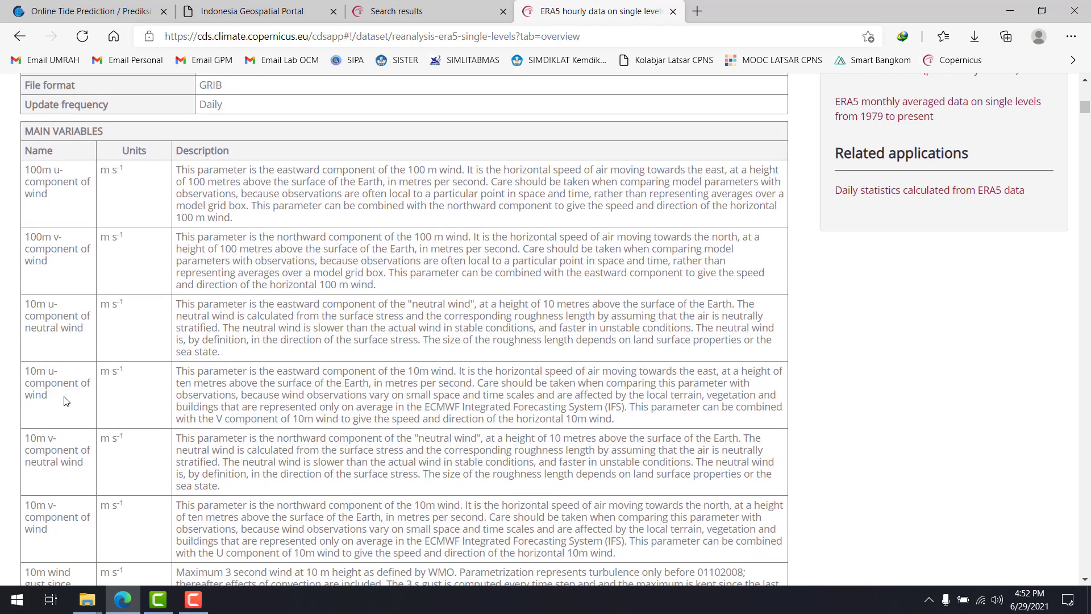
{"action": "scroll", "coordinate": [66, 398], "scroll_direction": "down", "scroll_amount": 4}
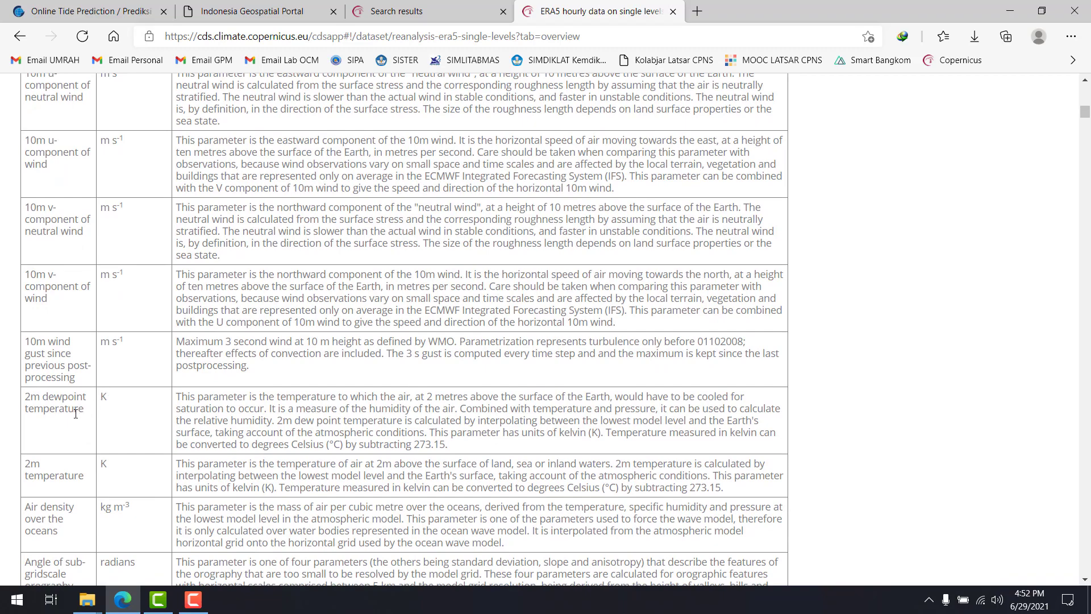
{"action": "scroll", "coordinate": [76, 414], "scroll_direction": "down", "scroll_amount": 2}
{"action": "scroll", "coordinate": [76, 432], "scroll_direction": "down", "scroll_amount": 1}
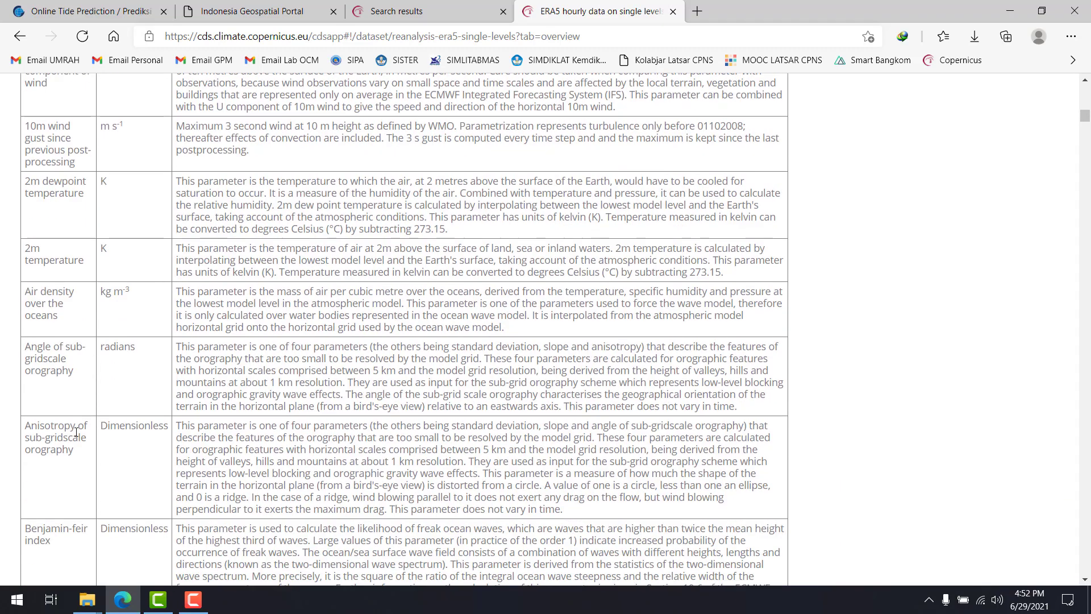
{"action": "scroll", "coordinate": [84, 289], "scroll_direction": "up", "scroll_amount": 3}
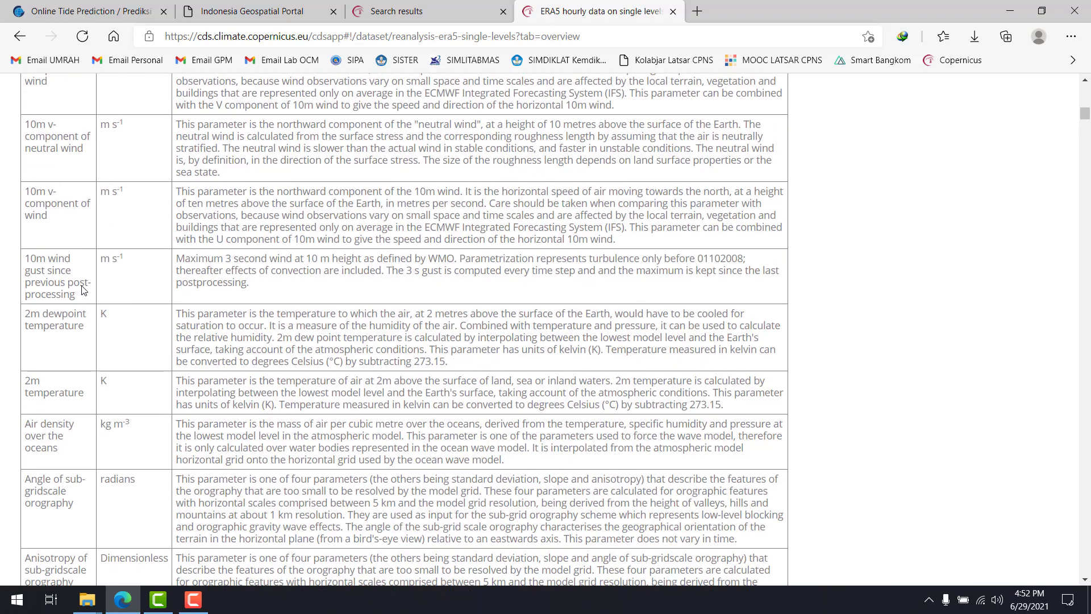
{"action": "scroll", "coordinate": [301, 278], "scroll_direction": "up", "scroll_amount": 6}
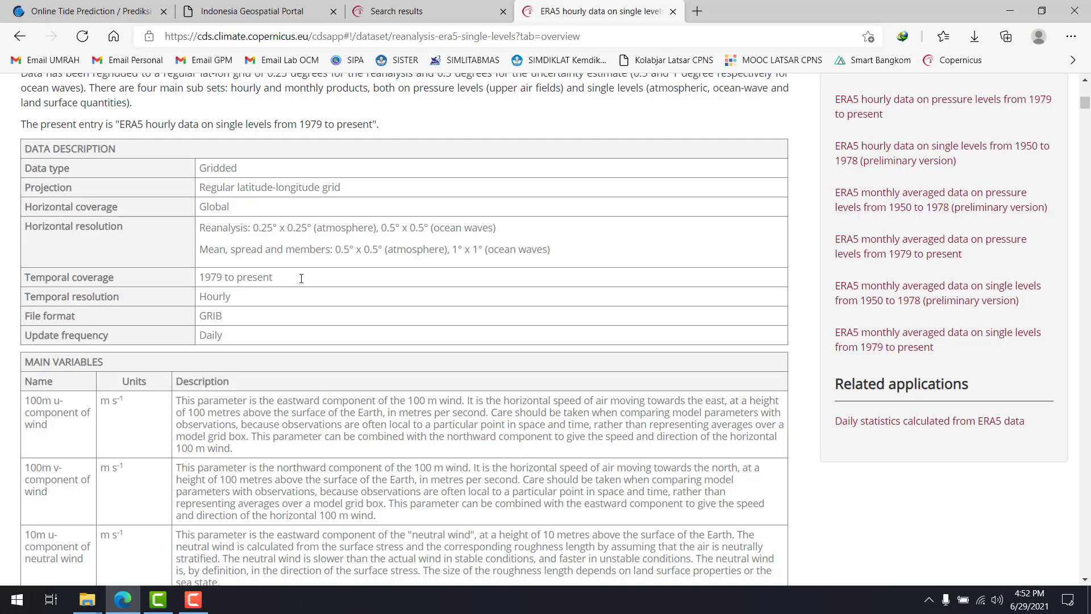
{"action": "scroll", "coordinate": [320, 393], "scroll_direction": "down", "scroll_amount": 10}
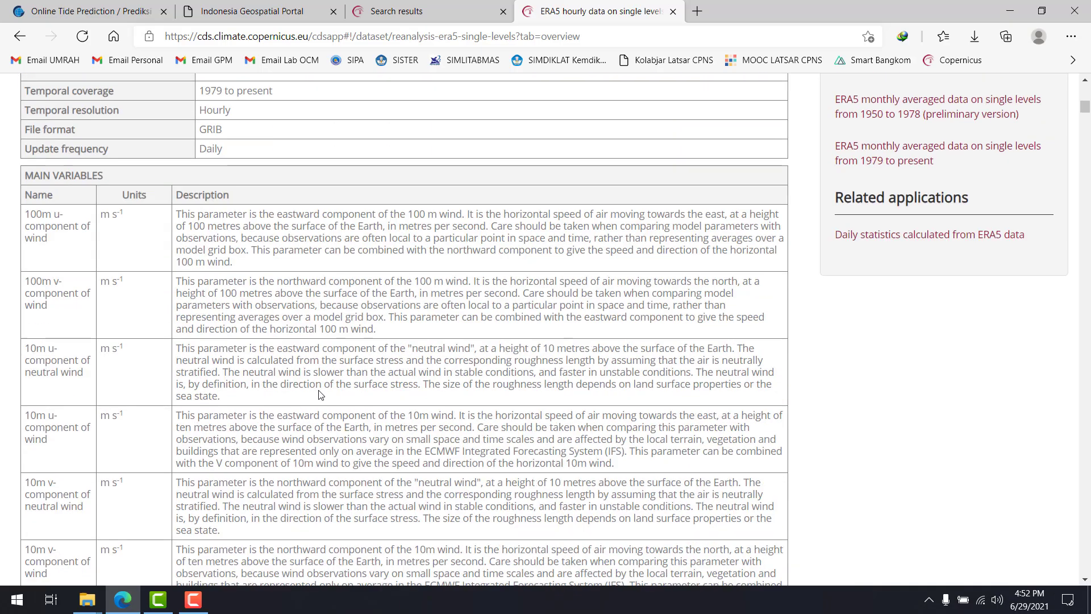
{"action": "scroll", "coordinate": [319, 392], "scroll_direction": "up", "scroll_amount": 20}
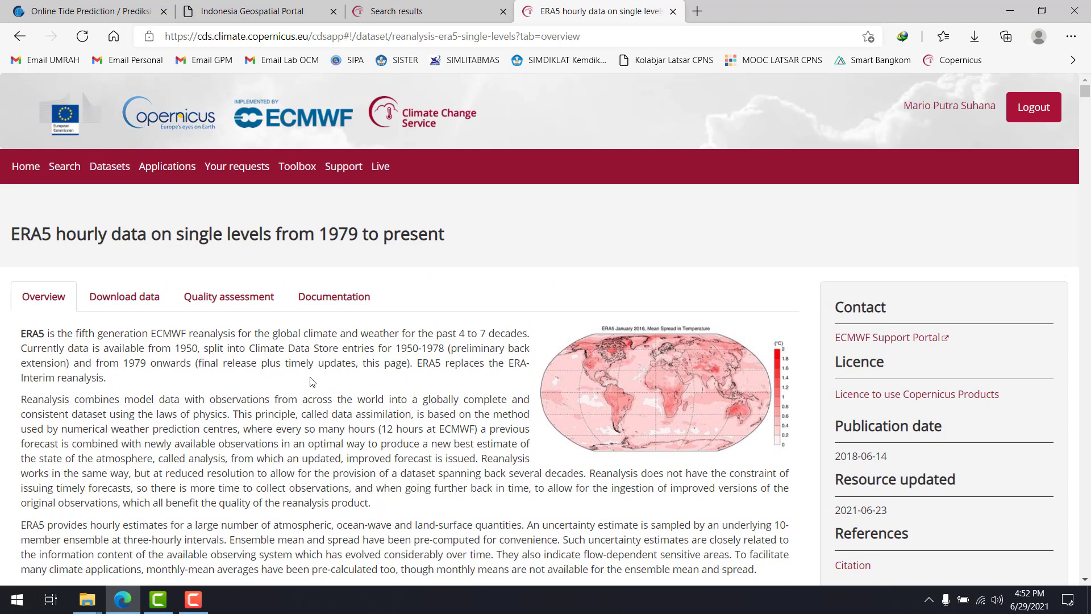
Open the dataset's Download data form and examine its product types, variable groups and available years
{"action": "left_click", "coordinate": [149, 303]}
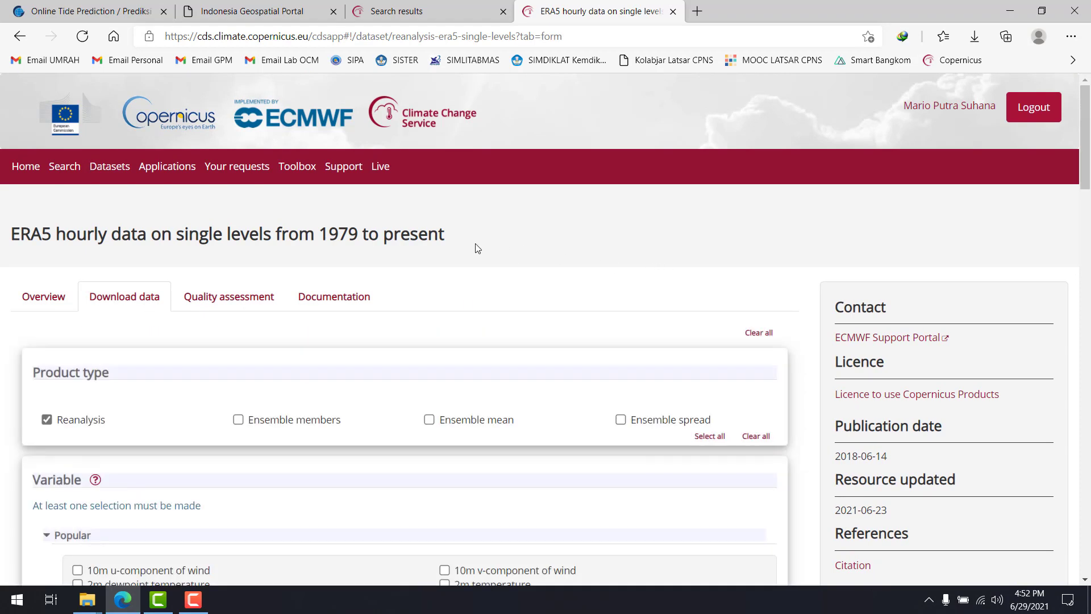
{"action": "scroll", "coordinate": [478, 248], "scroll_direction": "down", "scroll_amount": 1}
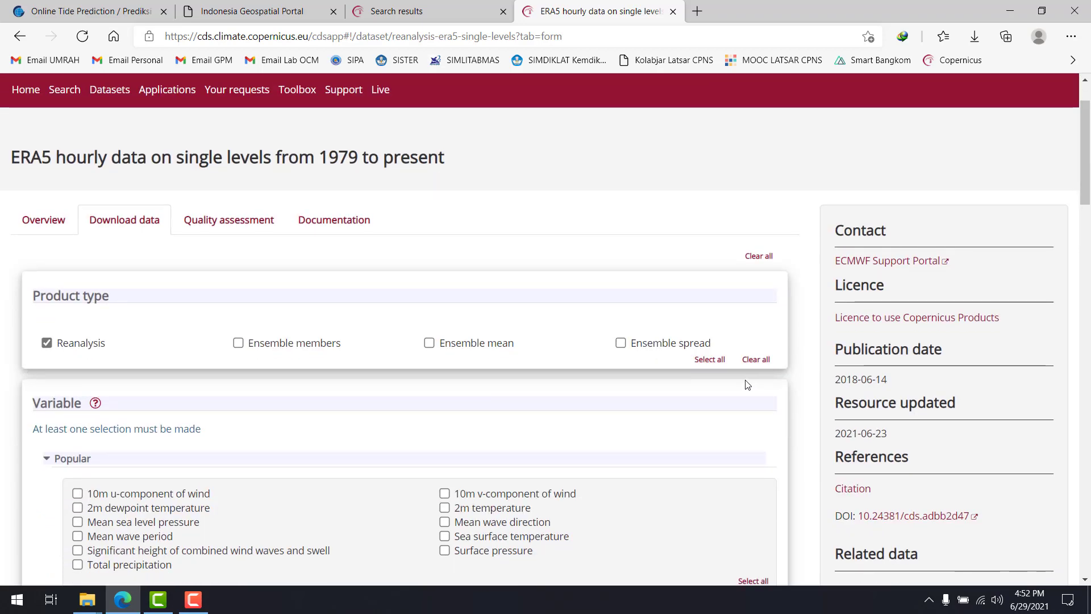
{"action": "scroll", "coordinate": [801, 308], "scroll_direction": "up", "scroll_amount": 1}
{"action": "scroll", "coordinate": [801, 309], "scroll_direction": "down", "scroll_amount": 2}
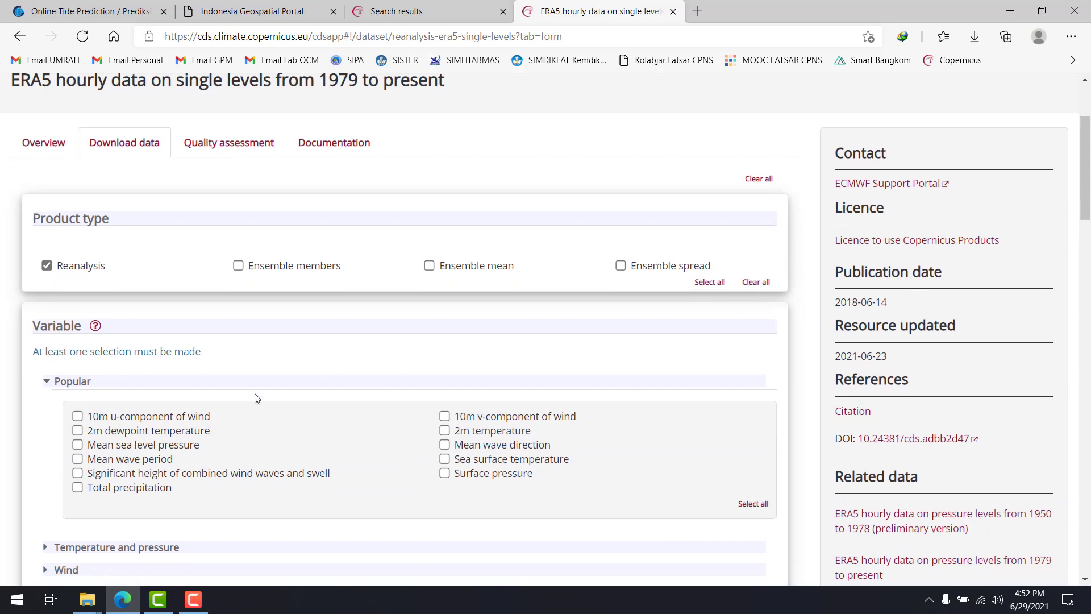
{"action": "scroll", "coordinate": [358, 258], "scroll_direction": "down", "scroll_amount": 2}
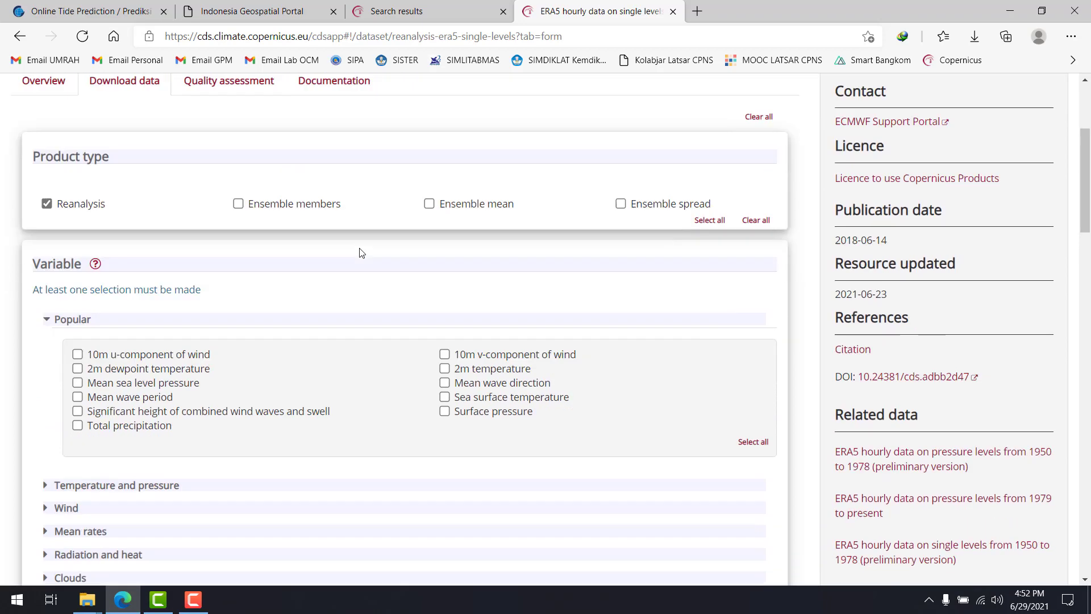
{"action": "scroll", "coordinate": [361, 253], "scroll_direction": "down", "scroll_amount": 5}
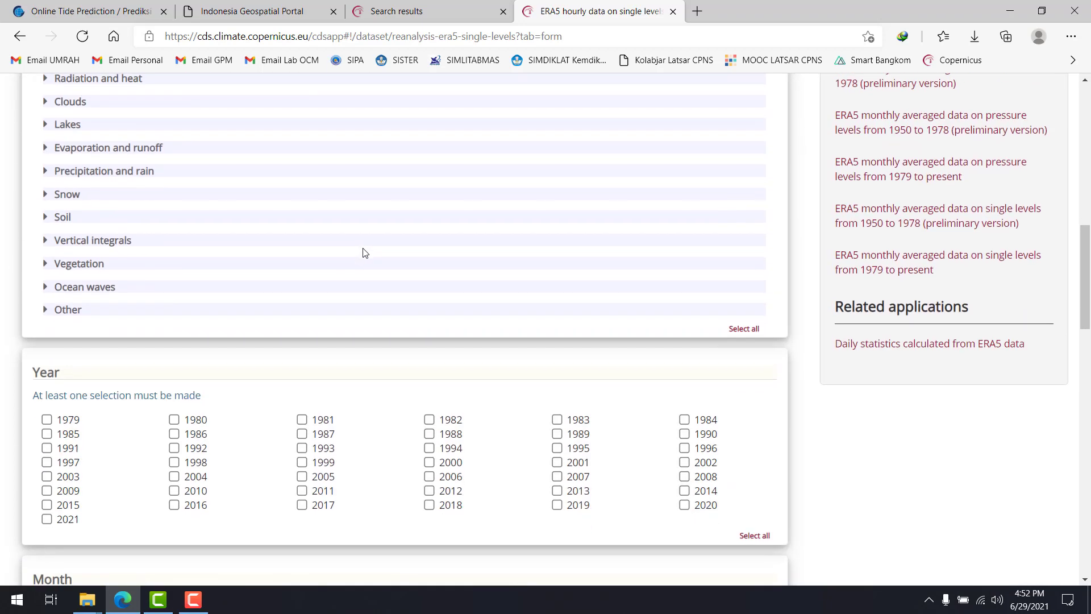
{"action": "scroll", "coordinate": [460, 242], "scroll_direction": "up", "scroll_amount": 5}
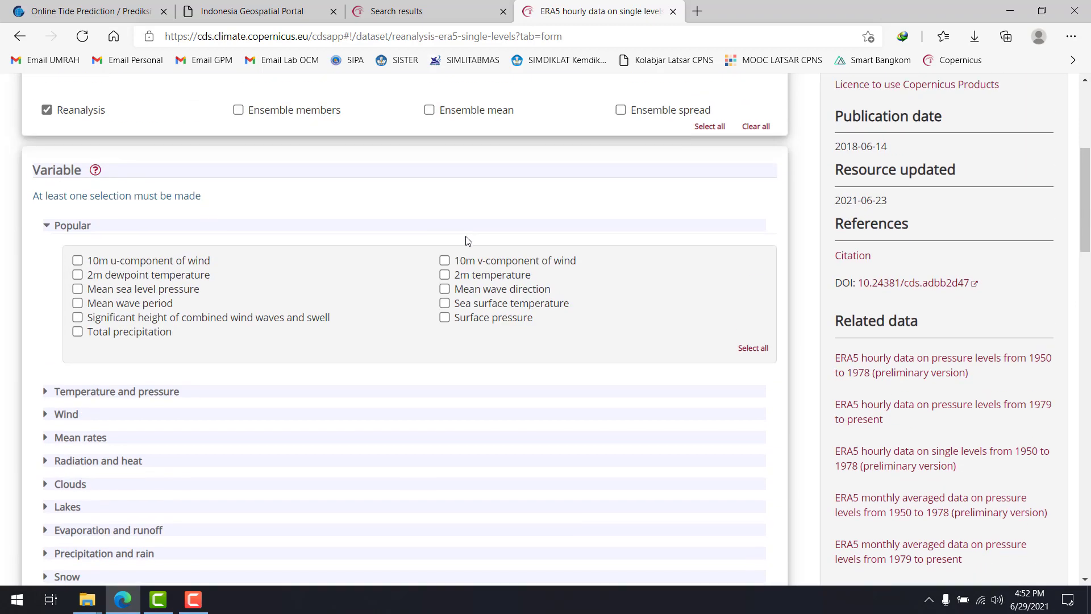
{"action": "scroll", "coordinate": [941, 258], "scroll_direction": "up", "scroll_amount": 2}
{"action": "scroll", "coordinate": [941, 258], "scroll_direction": "up", "scroll_amount": 2}
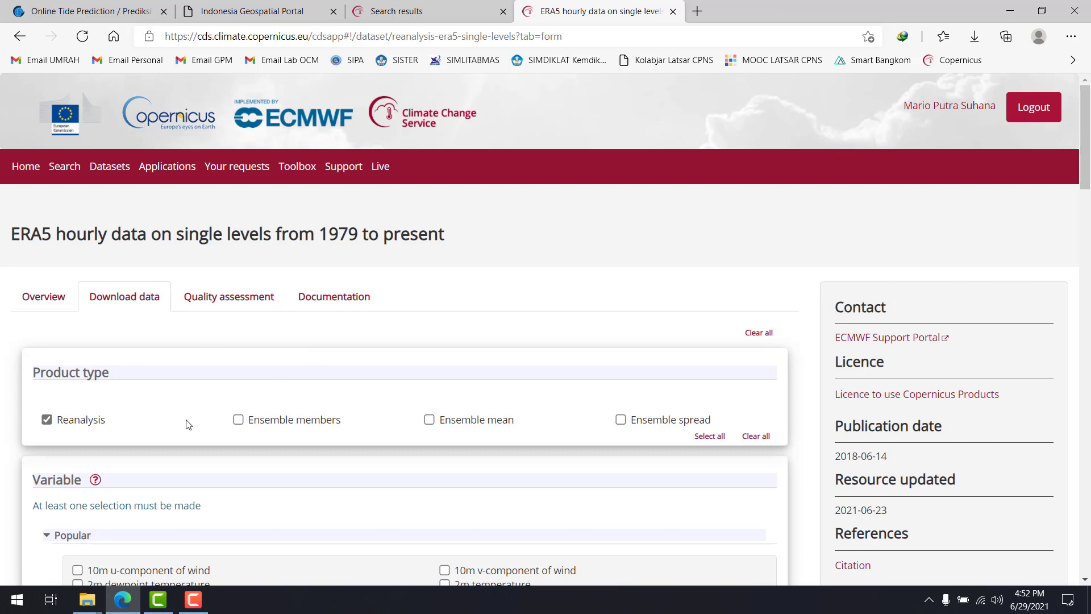
Deselect and reselect the Reanalysis product type, and collapse the Popular variable group to view the list of variable categories
{"action": "left_click", "coordinate": [76, 426]}
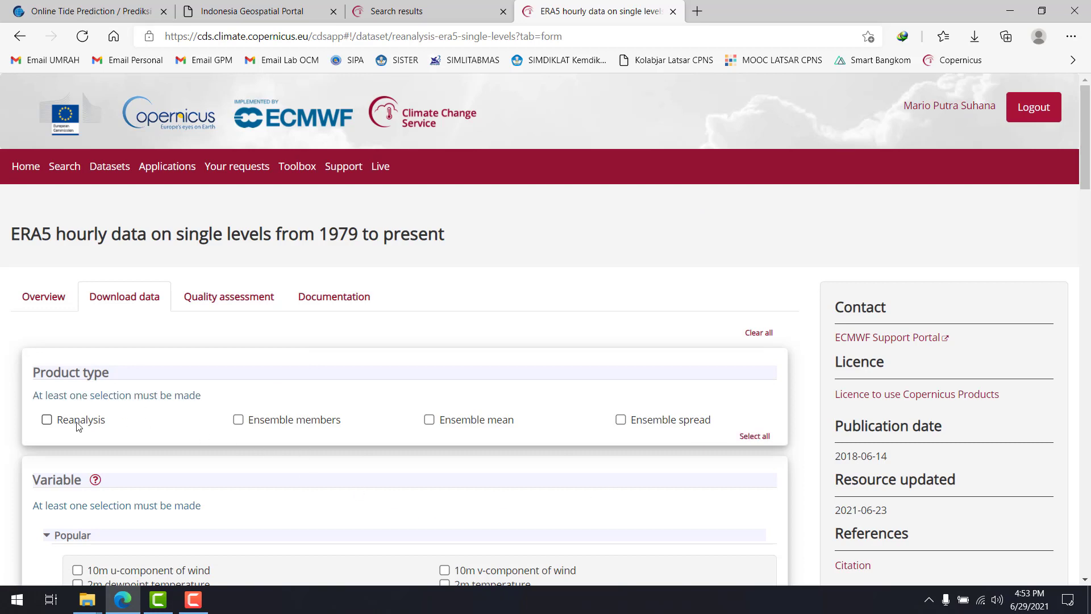
{"action": "left_click", "coordinate": [78, 426]}
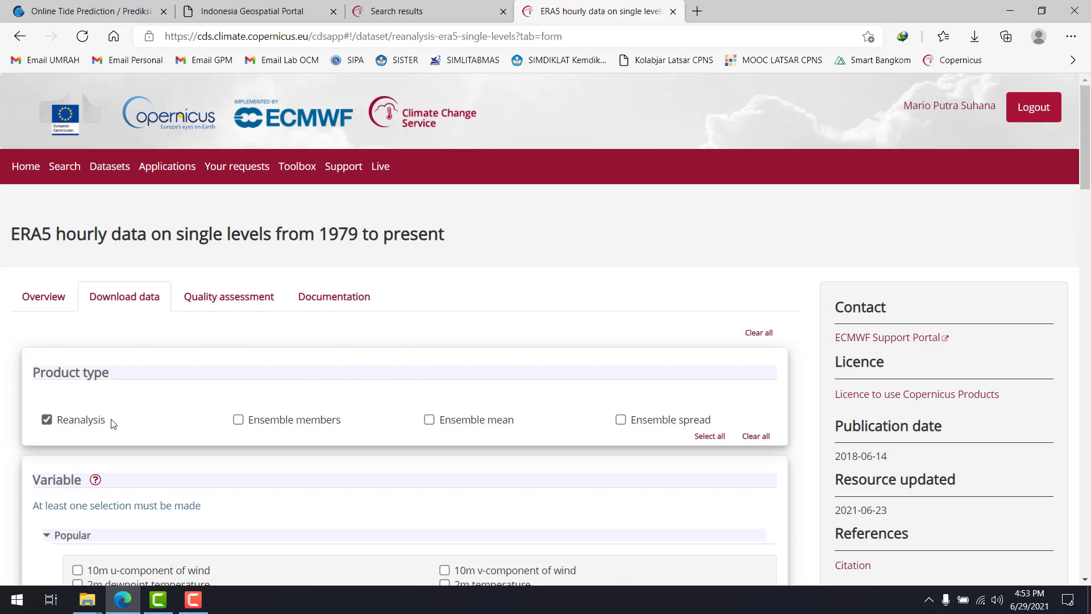
{"action": "scroll", "coordinate": [141, 394], "scroll_direction": "down", "scroll_amount": 3}
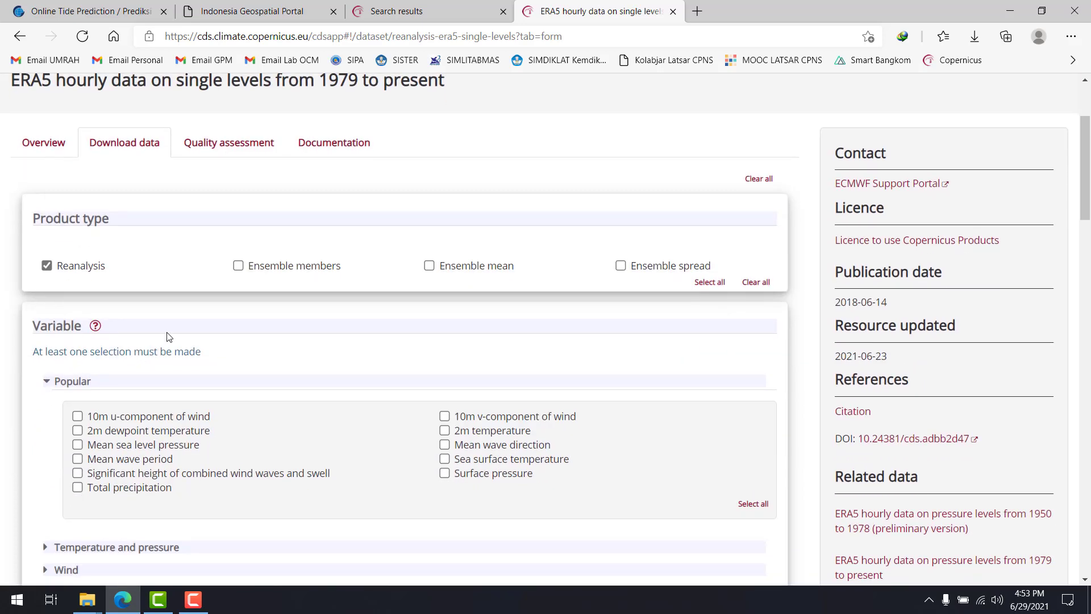
{"action": "scroll", "coordinate": [169, 337], "scroll_direction": "down", "scroll_amount": 1}
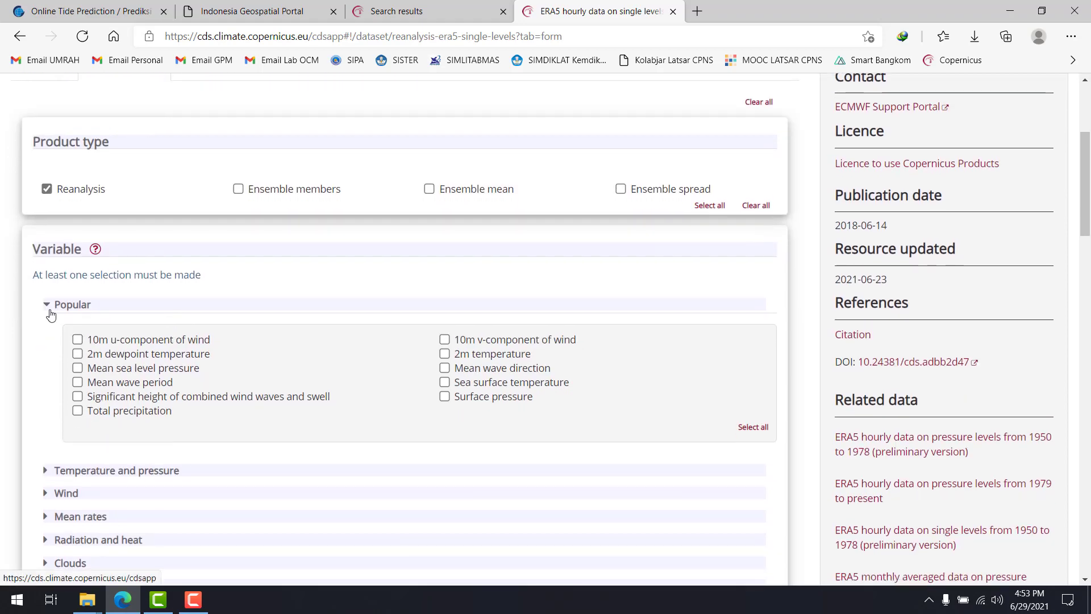
{"action": "left_click", "coordinate": [50, 311]}
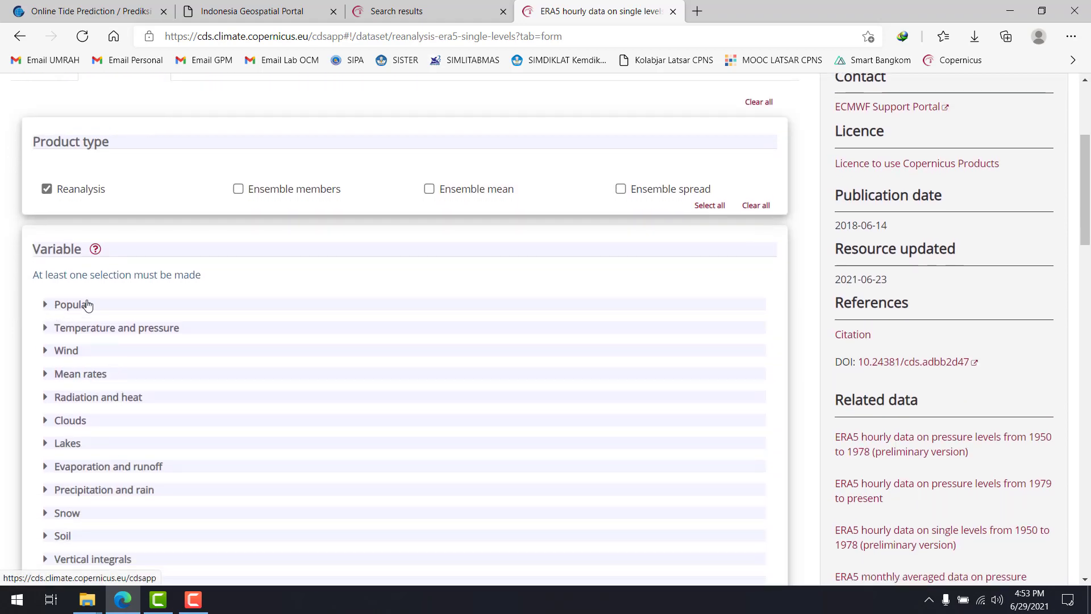
{"action": "scroll", "coordinate": [88, 305], "scroll_direction": "down", "scroll_amount": 4}
{"action": "scroll", "coordinate": [122, 324], "scroll_direction": "up", "scroll_amount": 3}
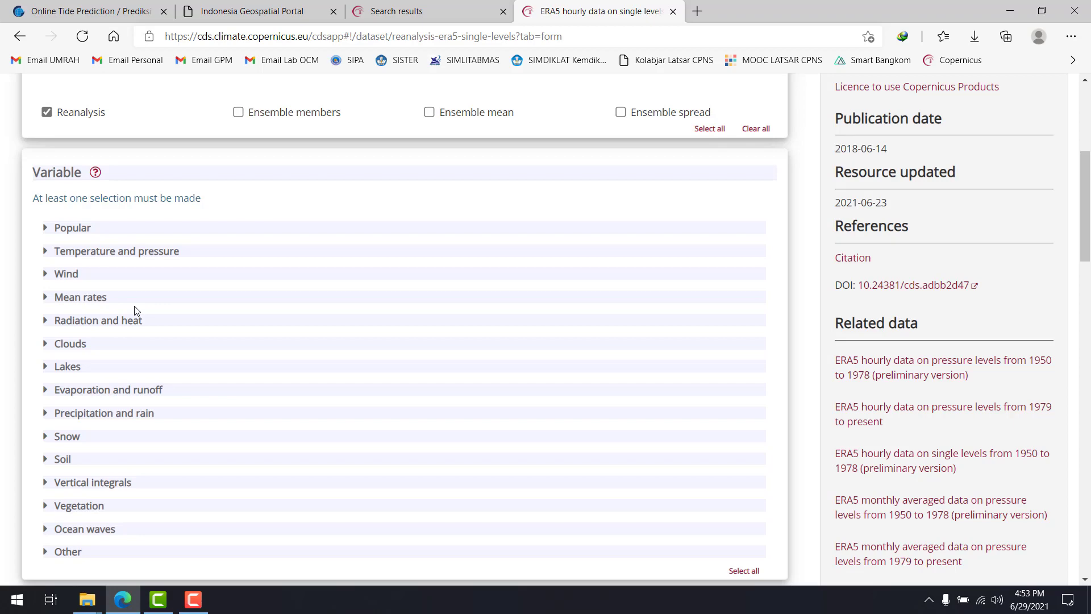
{"action": "scroll", "coordinate": [203, 357], "scroll_direction": "up", "scroll_amount": 4}
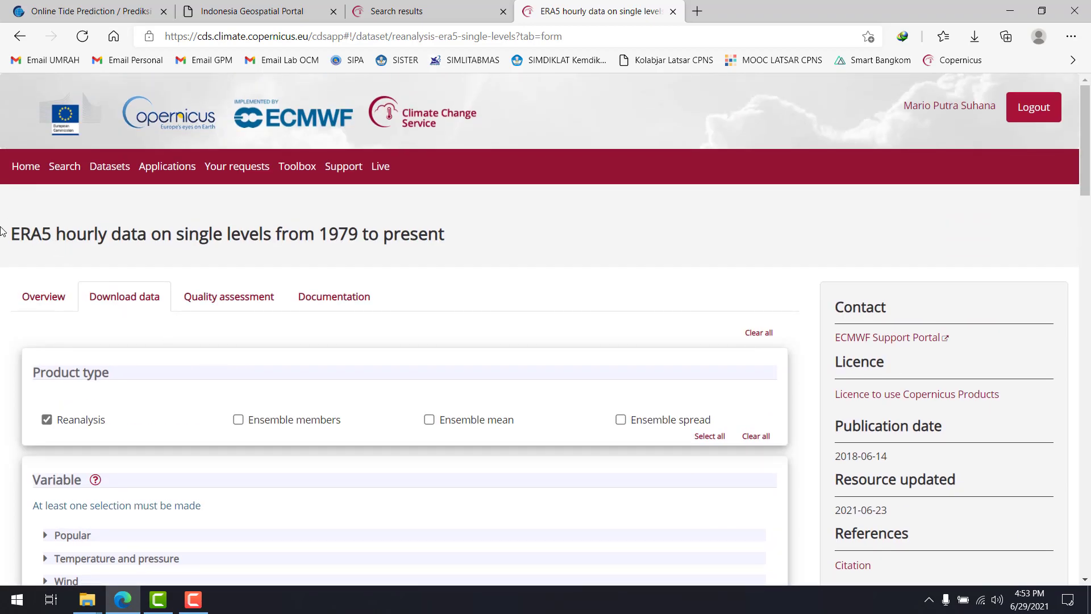
Highlight the dataset's title briefly, and expand the Popular variable group to review the variables it offers
{"action": "left_click_drag", "start_coordinate": [16, 228], "coordinate": [393, 241]}
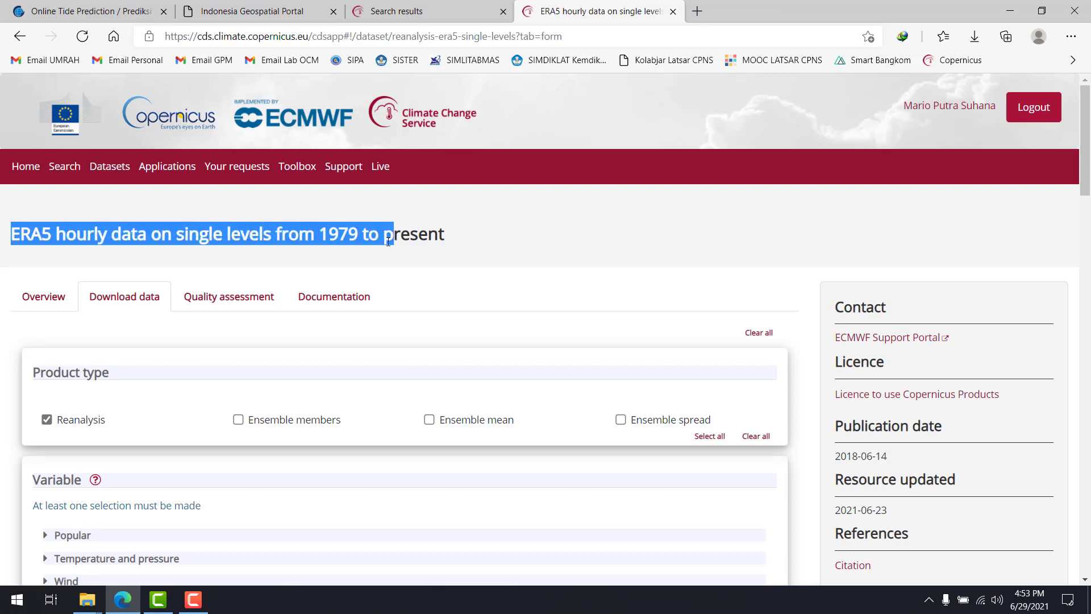
{"action": "left_click", "coordinate": [387, 241]}
{"action": "scroll", "coordinate": [241, 278], "scroll_direction": "down", "scroll_amount": 5}
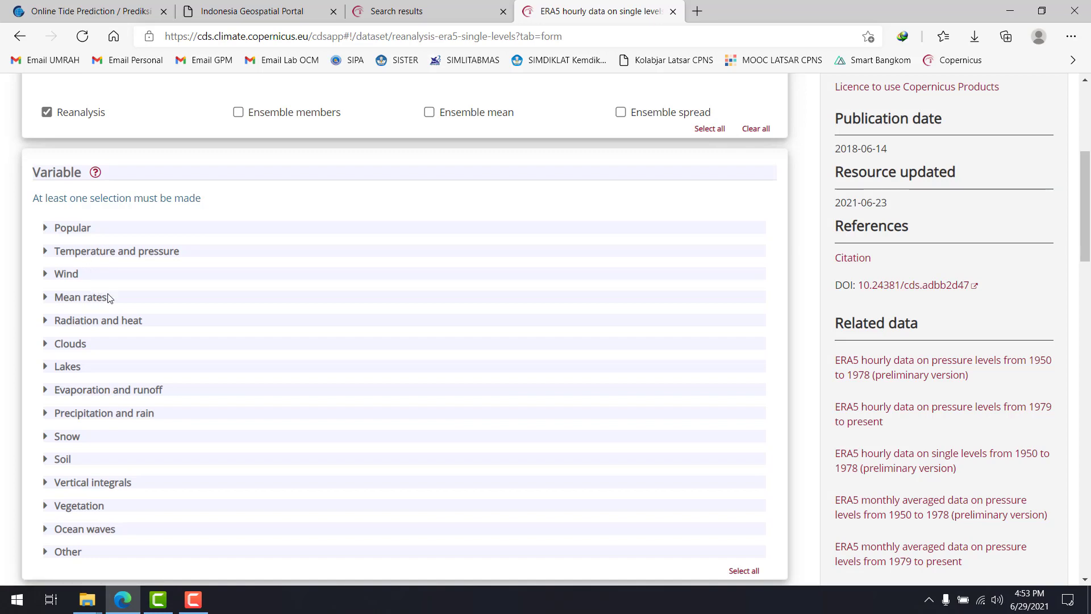
{"action": "left_click", "coordinate": [45, 226]}
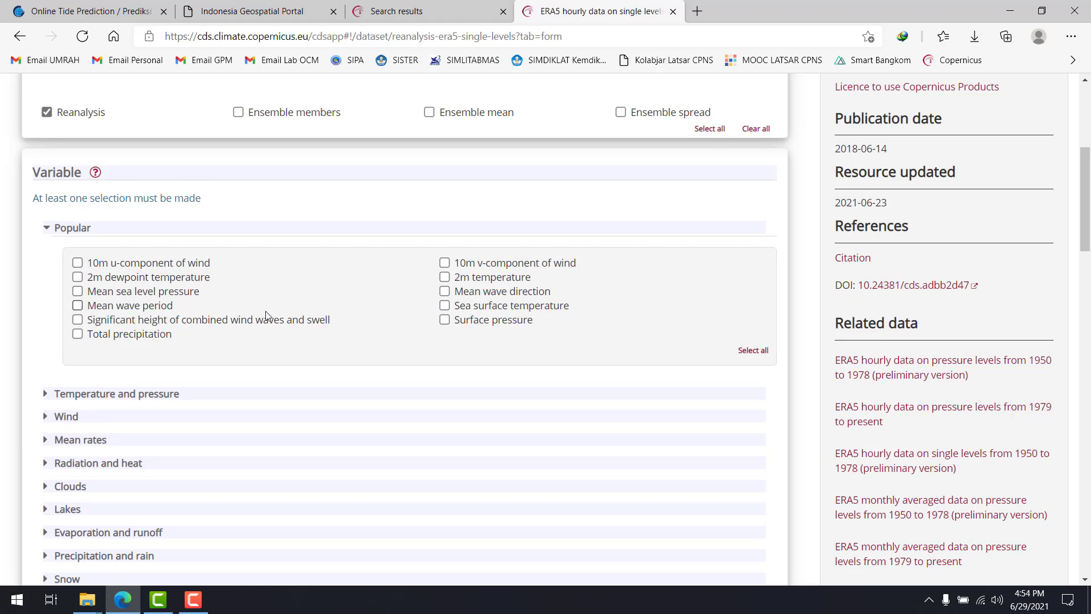
{"action": "scroll", "coordinate": [390, 338], "scroll_direction": "up", "scroll_amount": 3}
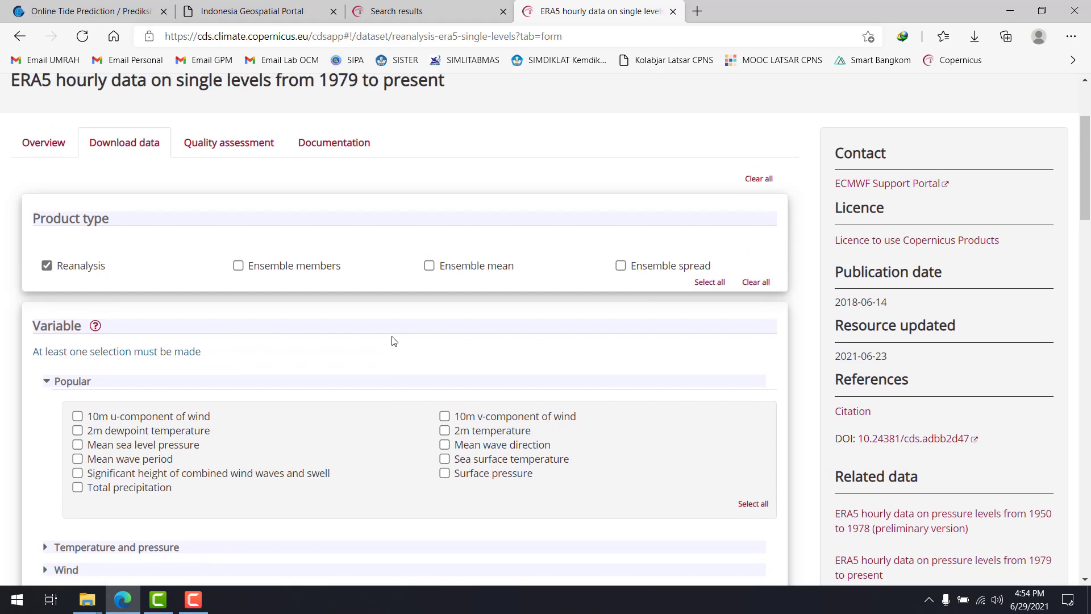
{"action": "scroll", "coordinate": [392, 338], "scroll_direction": "up", "scroll_amount": 3}
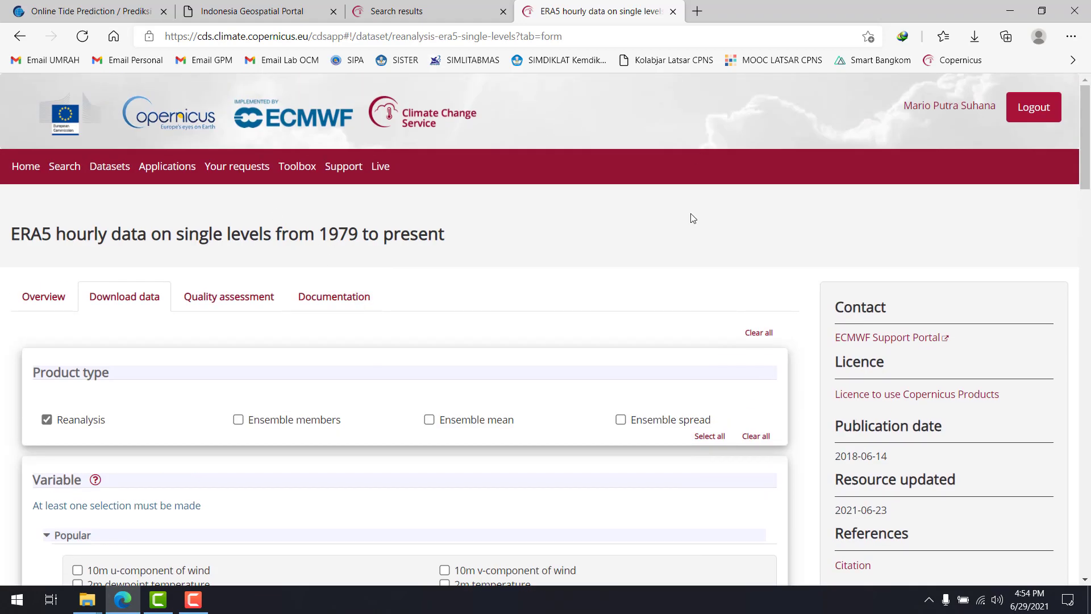
{"action": "scroll", "coordinate": [358, 198], "scroll_direction": "down", "scroll_amount": 8}
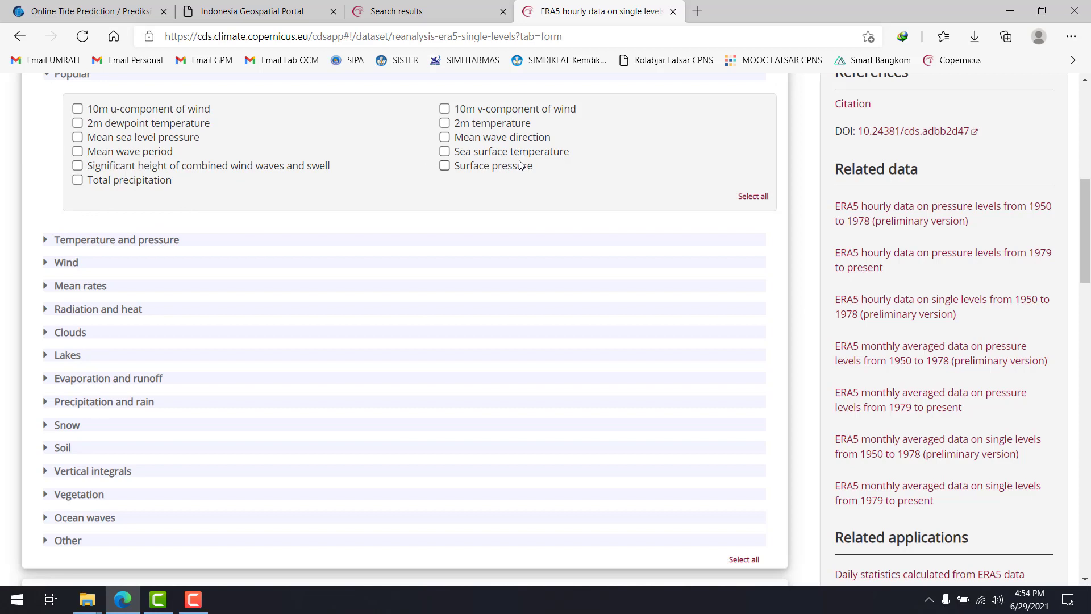
Collapse the Popular variable group and expand the Temperature and pressure group
{"action": "scroll", "coordinate": [514, 168], "scroll_direction": "up", "scroll_amount": 3}
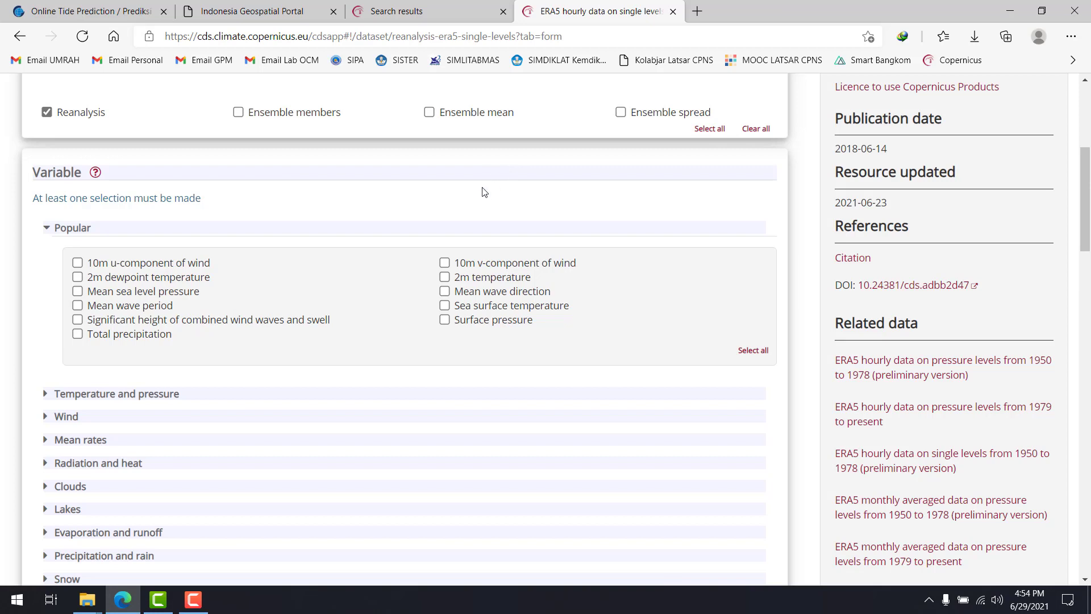
{"action": "left_click", "coordinate": [47, 229]}
{"action": "left_click", "coordinate": [45, 252]}
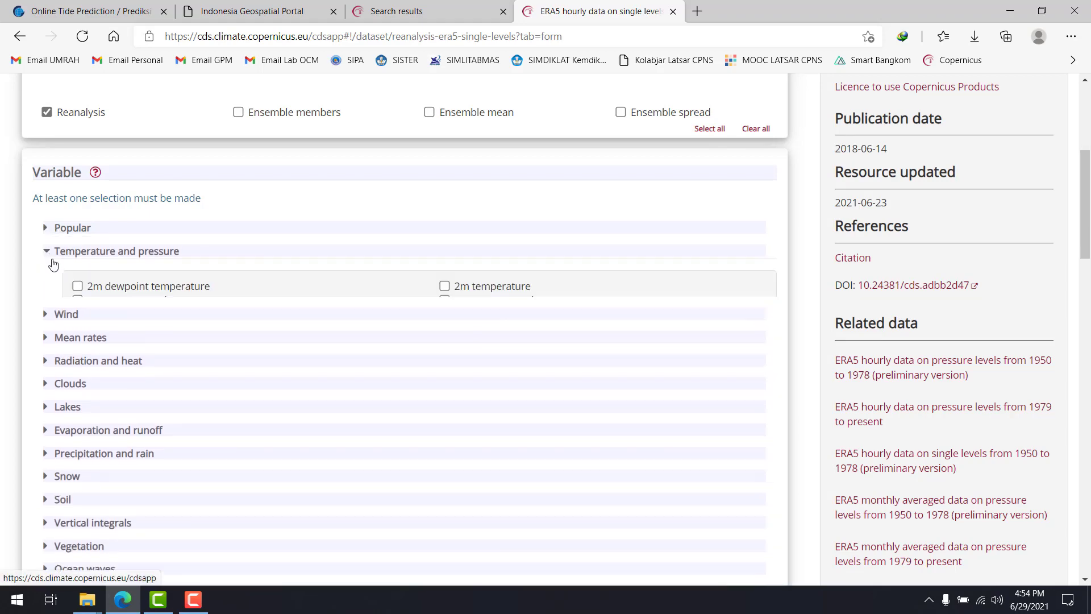
Expand the Wind, Mean rates, and Radiation and heat variable groups to review the variables they offer
{"action": "left_click", "coordinate": [45, 416]}
{"action": "scroll", "coordinate": [70, 402], "scroll_direction": "down", "scroll_amount": 4}
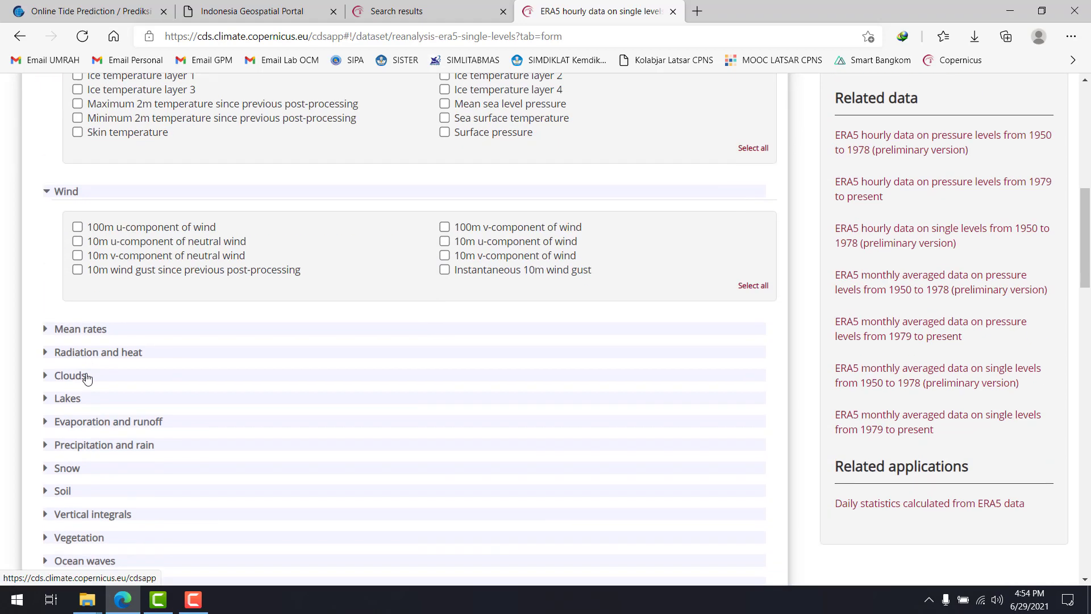
{"action": "left_click", "coordinate": [46, 323]}
{"action": "scroll", "coordinate": [130, 351], "scroll_direction": "down", "scroll_amount": 5}
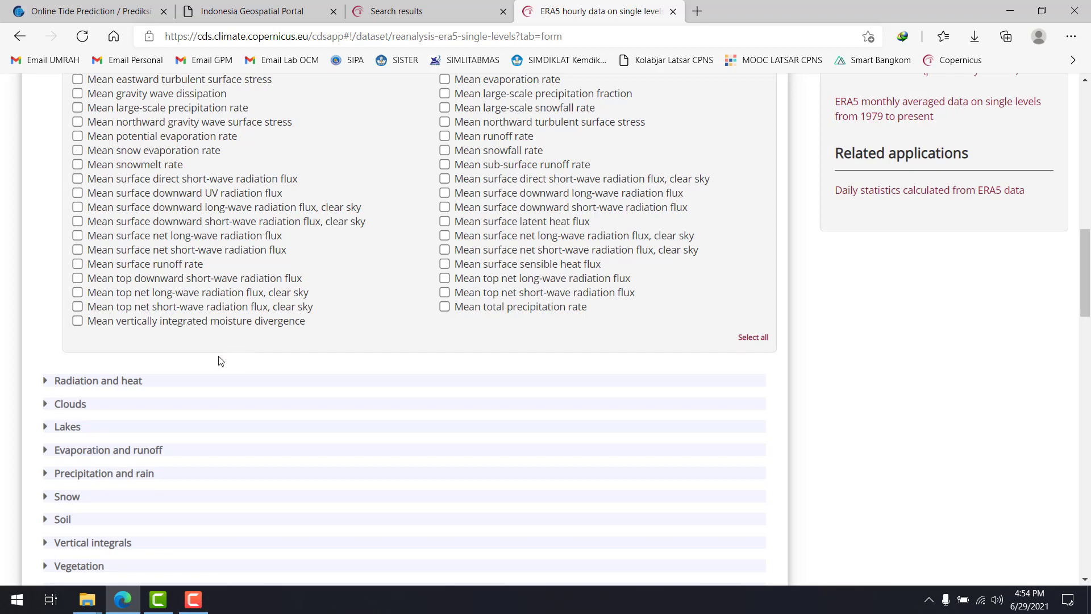
{"action": "left_click", "coordinate": [140, 388]}
{"action": "scroll", "coordinate": [144, 391], "scroll_direction": "down", "scroll_amount": 9}
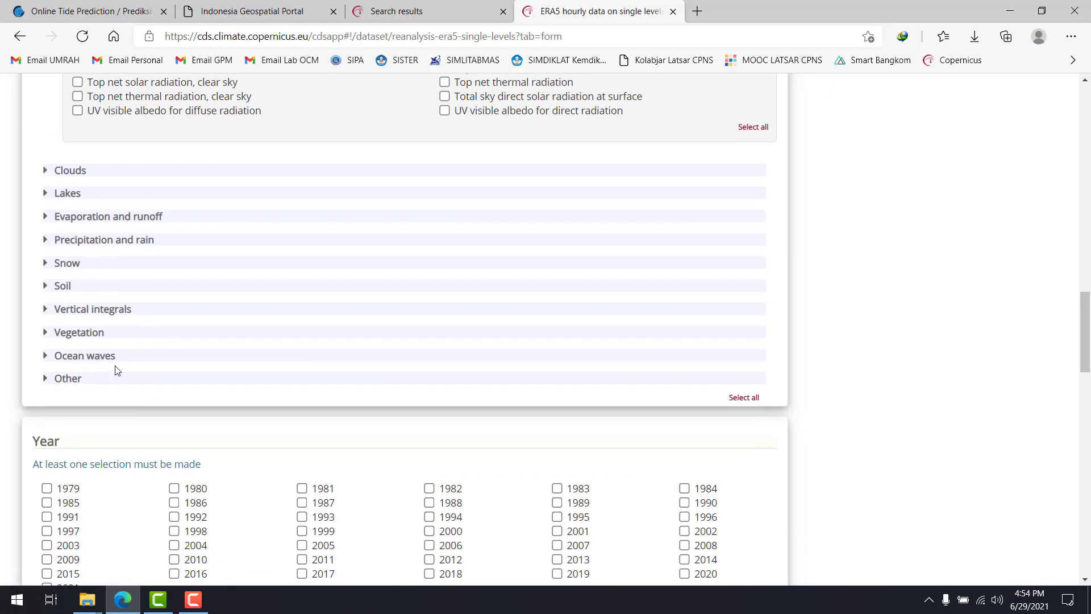
Expand the Other and Ocean waves variable groups to view their variables, and collapse Ocean waves again
{"action": "left_click", "coordinate": [77, 379]}
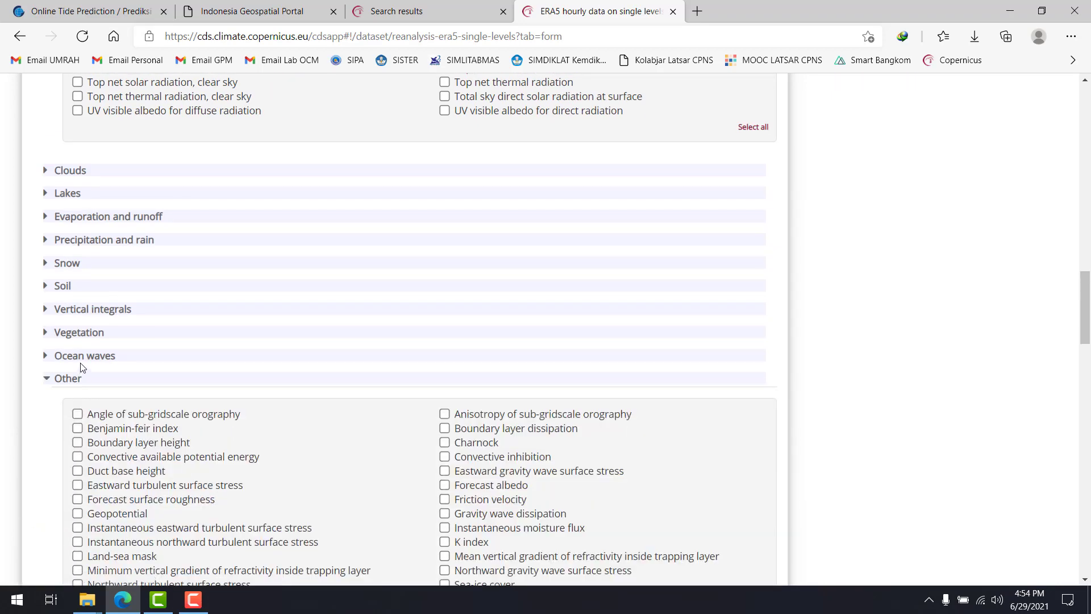
{"action": "left_click_drag", "start_coordinate": [82, 368], "coordinate": [83, 361]}
{"action": "left_click", "coordinate": [84, 361]}
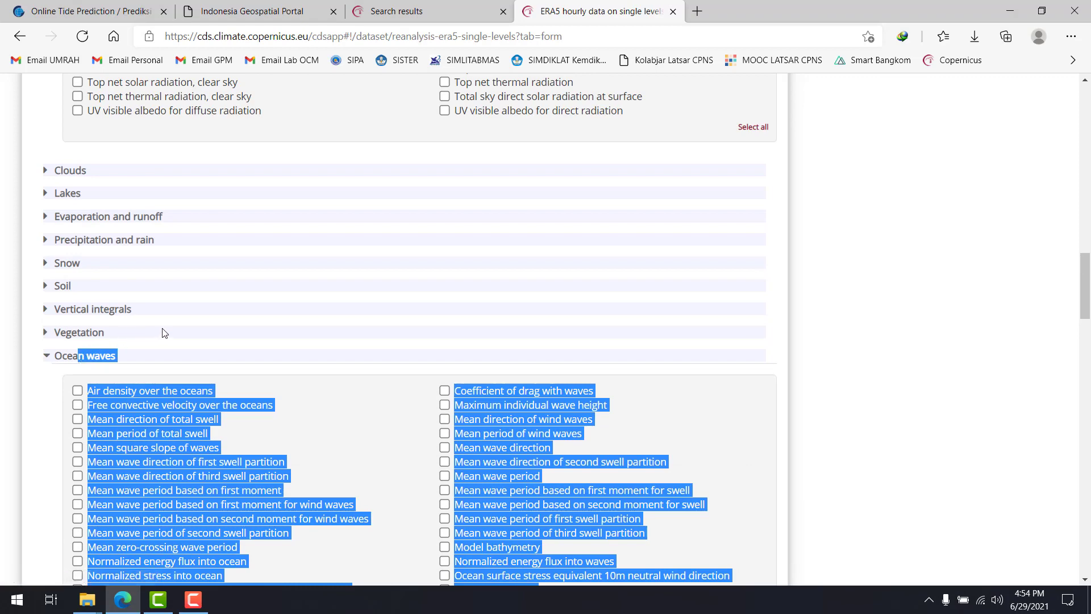
{"action": "left_click", "coordinate": [113, 357]}
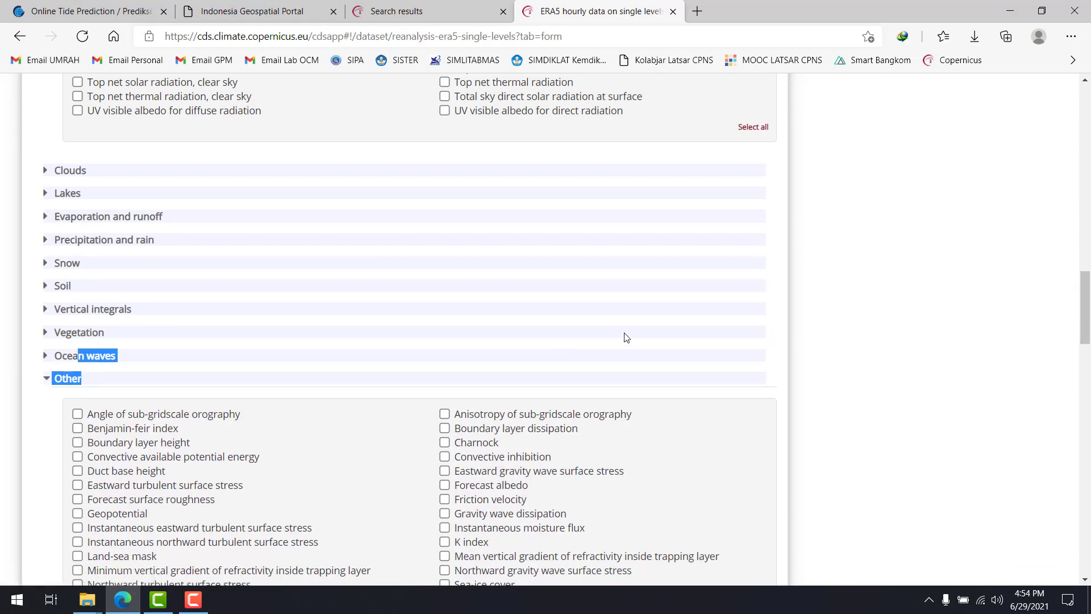
{"action": "left_click", "coordinate": [146, 343]}
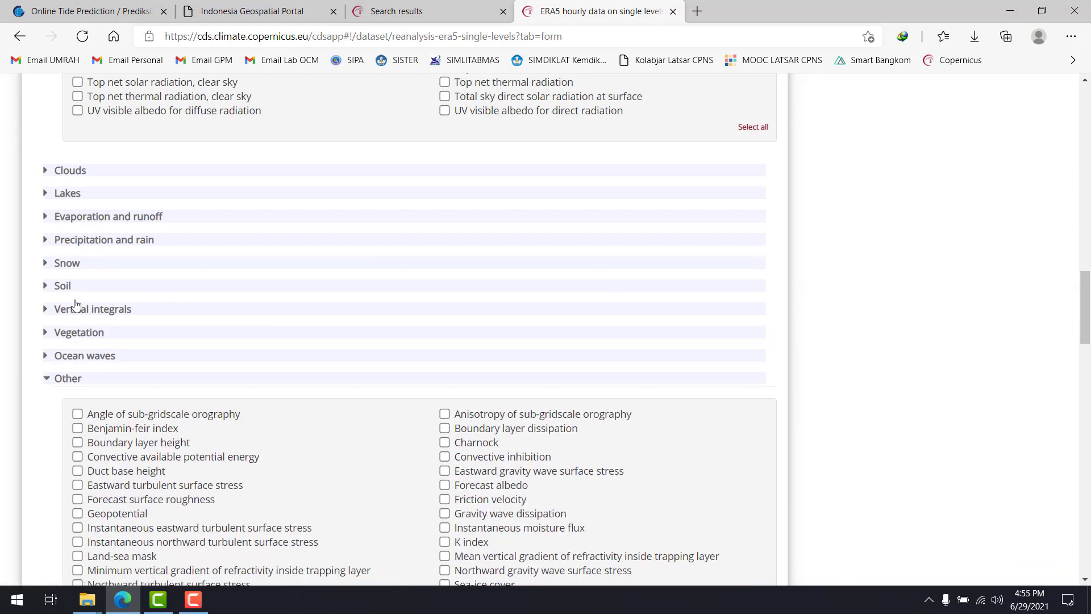
Collapse the Other, Radiation and heat, and Mean rates variable groups
{"action": "left_click", "coordinate": [69, 377]}
{"action": "scroll", "coordinate": [114, 313], "scroll_direction": "up", "scroll_amount": 5}
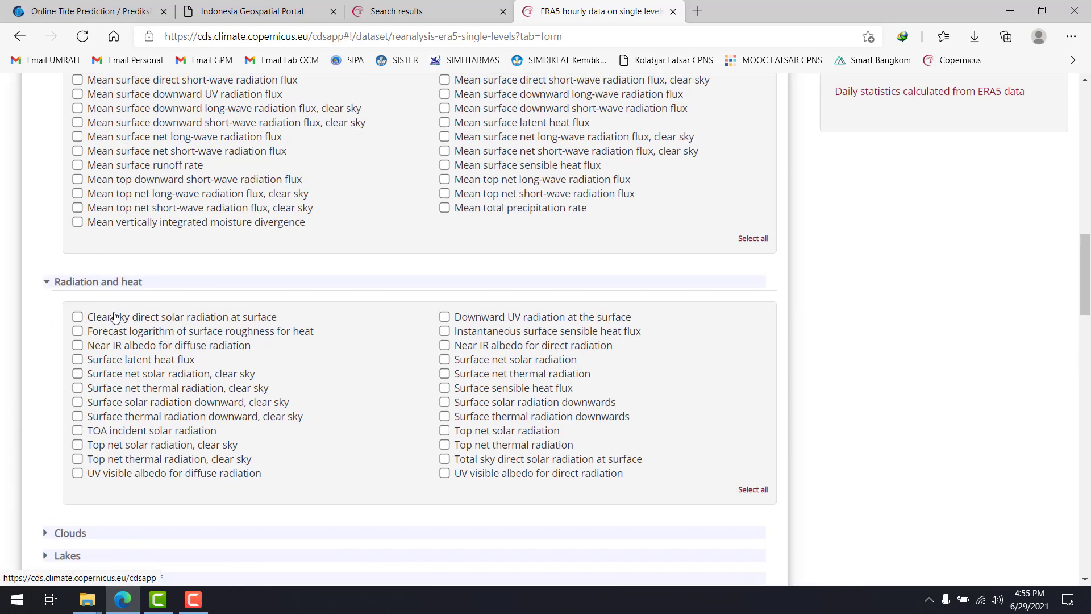
{"action": "left_click", "coordinate": [95, 300]}
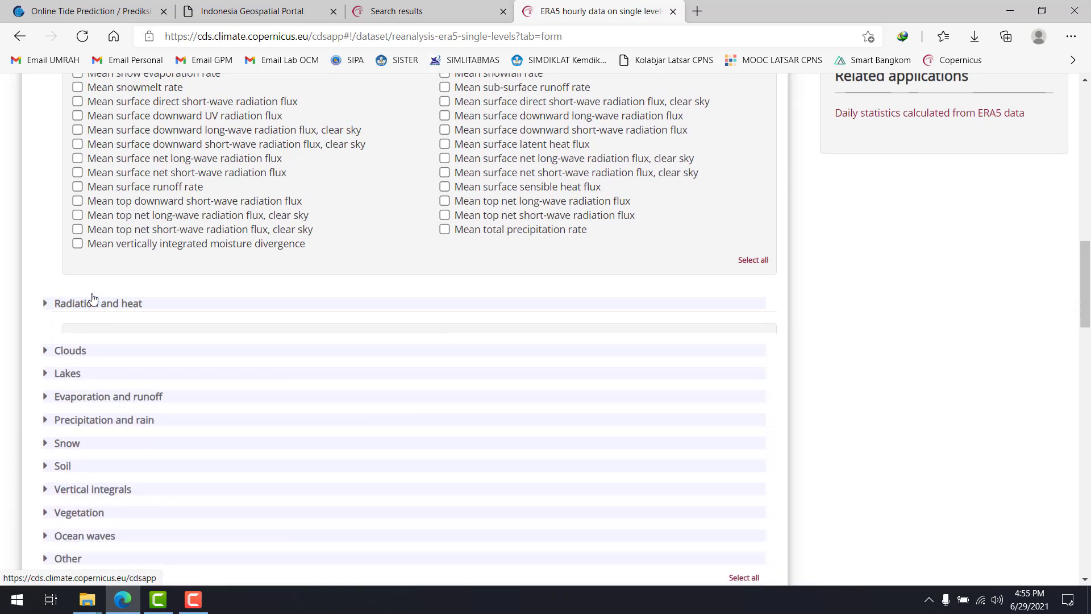
{"action": "scroll", "coordinate": [94, 299], "scroll_direction": "up", "scroll_amount": 4}
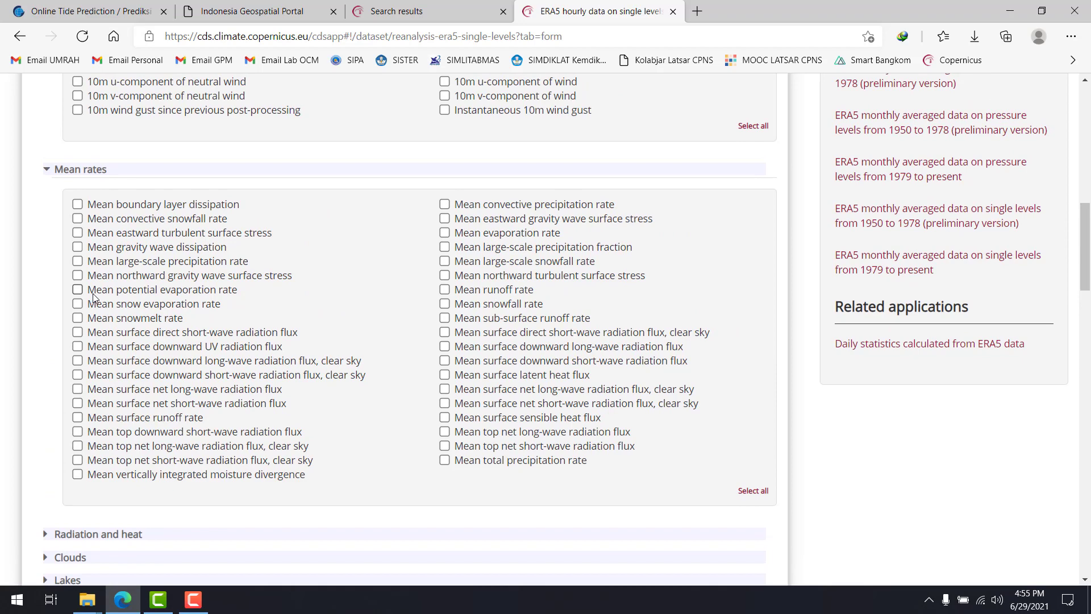
{"action": "left_click", "coordinate": [93, 170]}
{"action": "scroll", "coordinate": [90, 181], "scroll_direction": "up", "scroll_amount": 3}
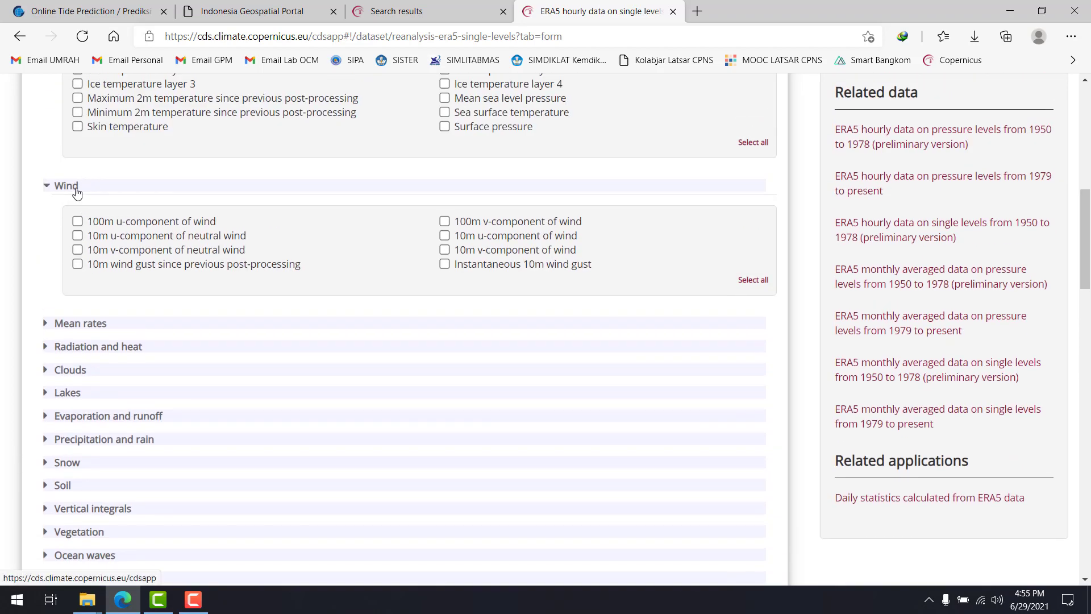
Collapse the Temperature and pressure group and expand the Popular group above the open Wind group
{"action": "scroll", "coordinate": [189, 244], "scroll_direction": "up", "scroll_amount": 4}
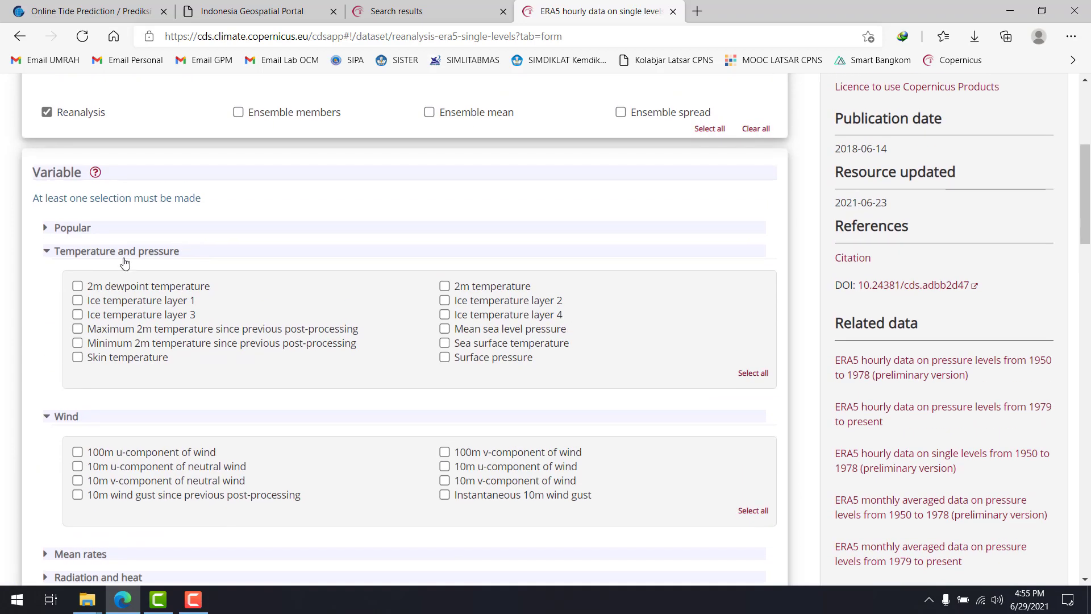
{"action": "left_click", "coordinate": [90, 253]}
{"action": "left_click", "coordinate": [67, 235]}
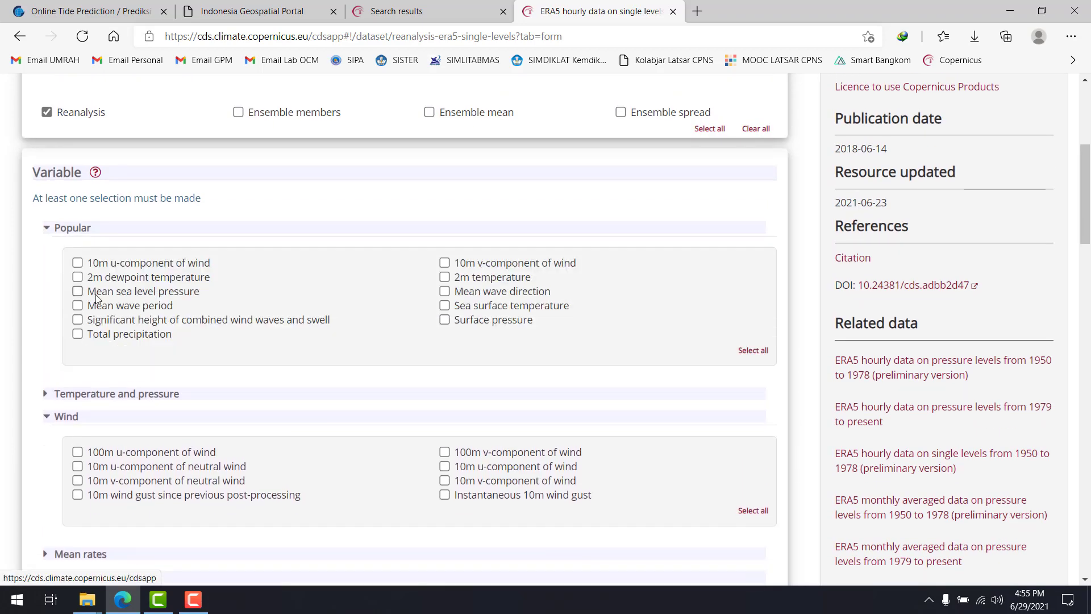
{"action": "left_click", "coordinate": [62, 226]}
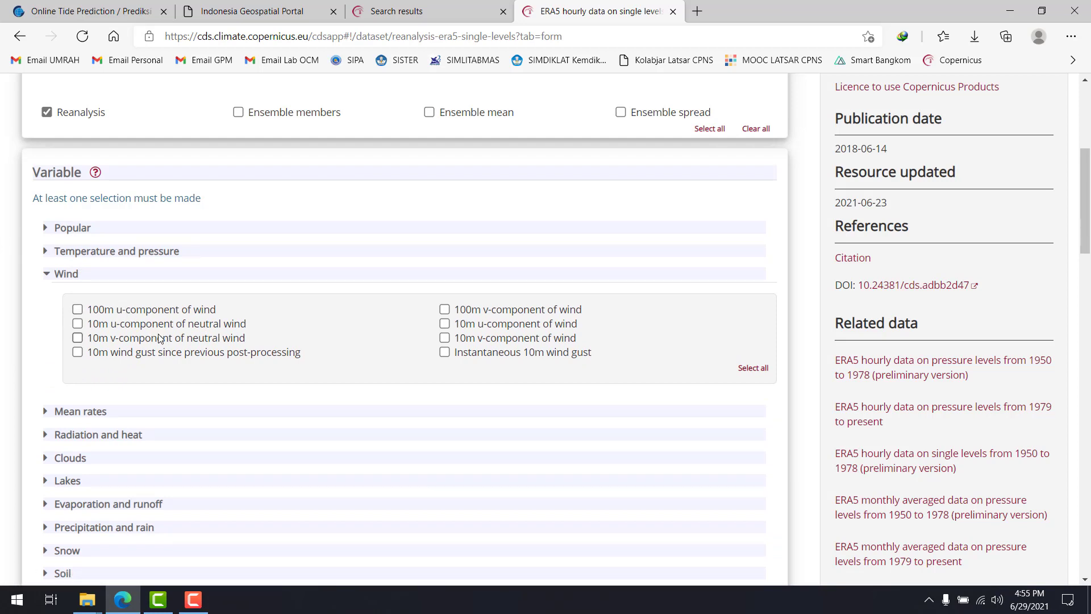
{"action": "left_click", "coordinate": [49, 227]}
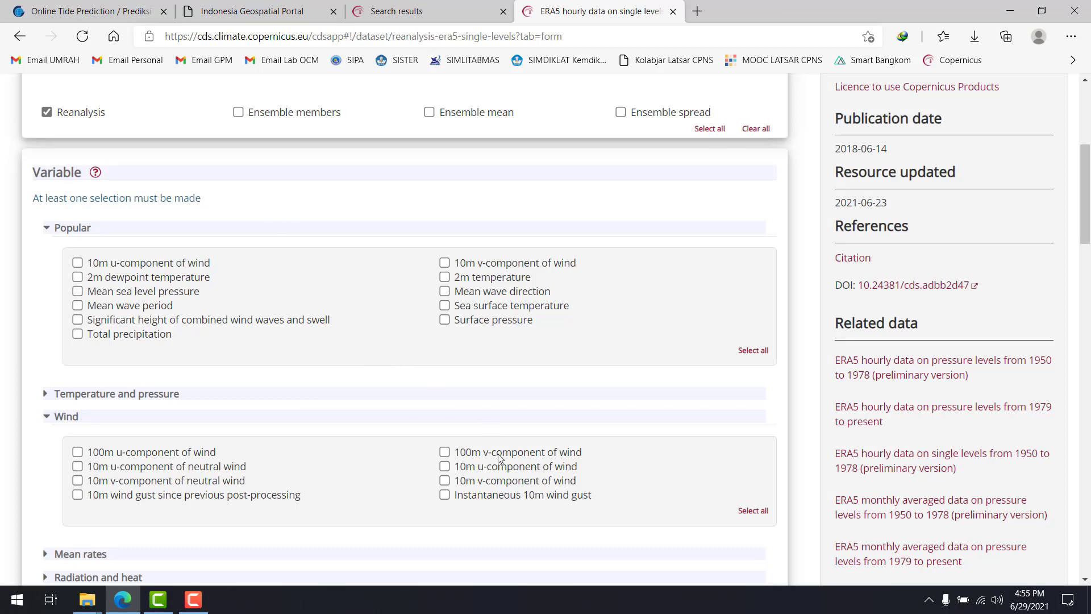
Select 10m u-component and 10m v-component of wind in the Wind group, and deselect both in the Popular group
{"action": "left_click", "coordinate": [445, 469]}
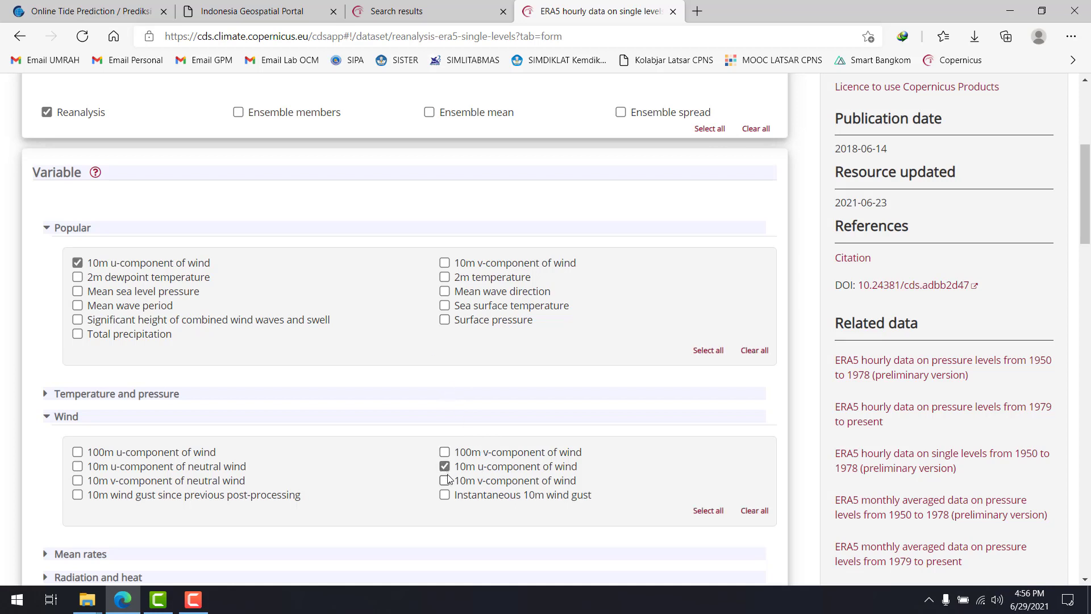
{"action": "left_click", "coordinate": [447, 481]}
{"action": "left_click", "coordinate": [77, 262]}
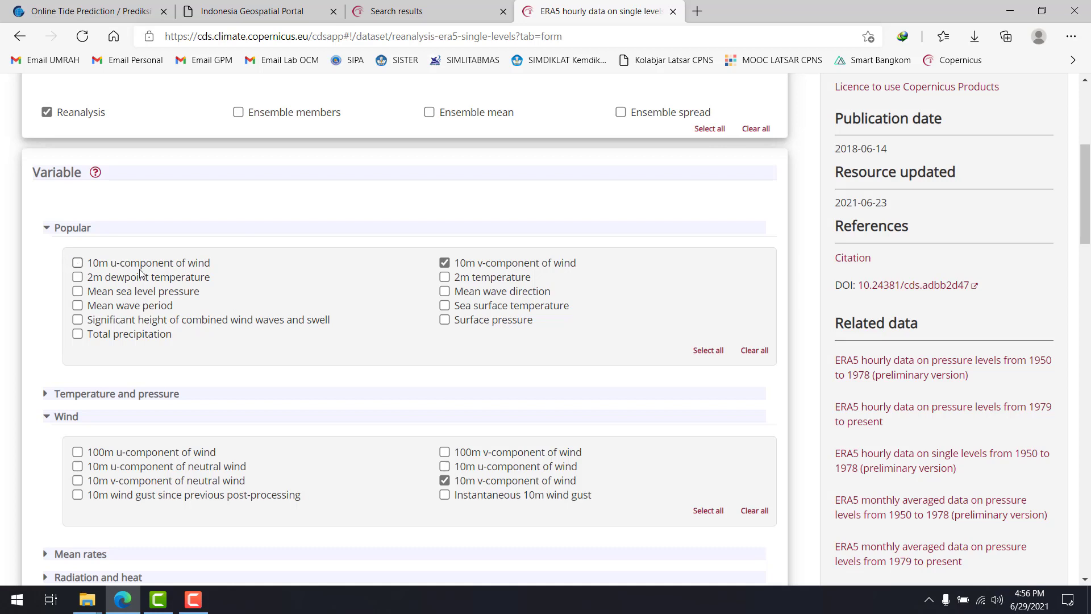
{"action": "left_click", "coordinate": [444, 262]}
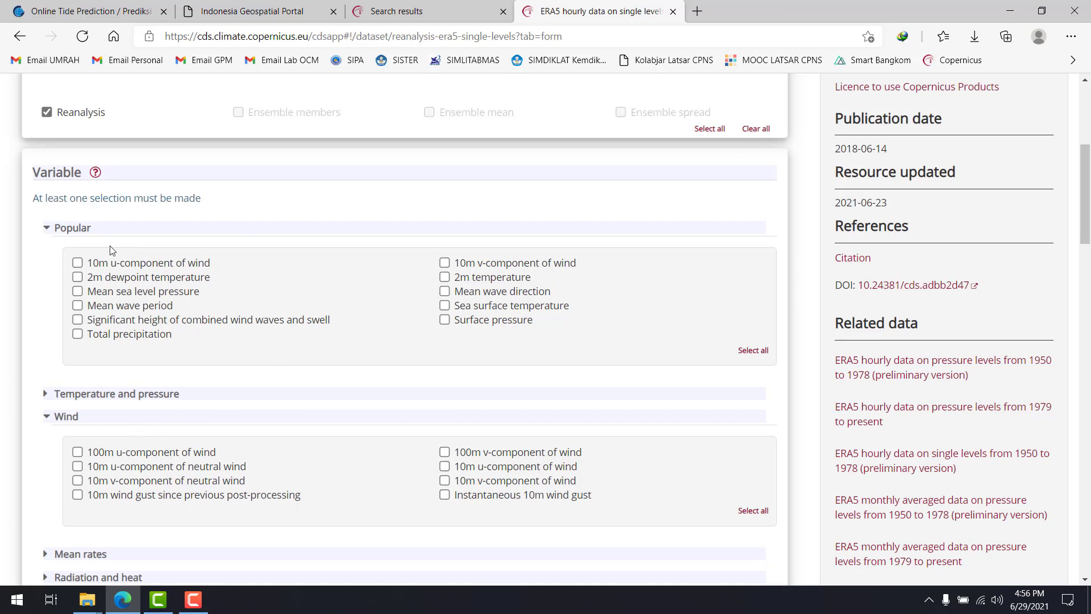
Select 10m u-component of wind and 10m v-component of wind in the Popular group, and collapse the Wind group
{"action": "left_click", "coordinate": [77, 263]}
{"action": "left_click", "coordinate": [444, 263]}
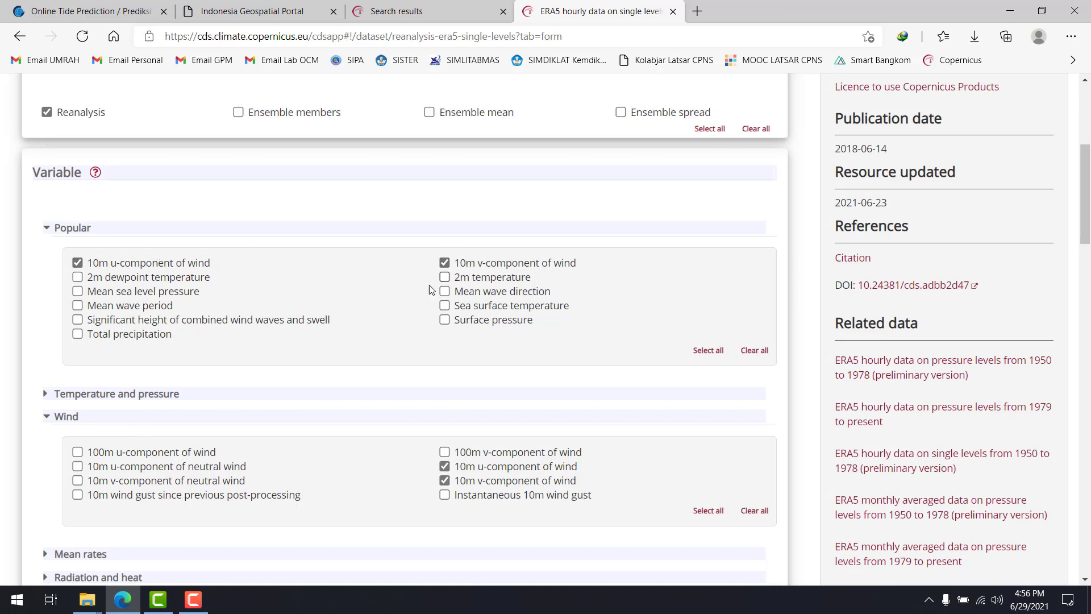
{"action": "left_click", "coordinate": [45, 417]}
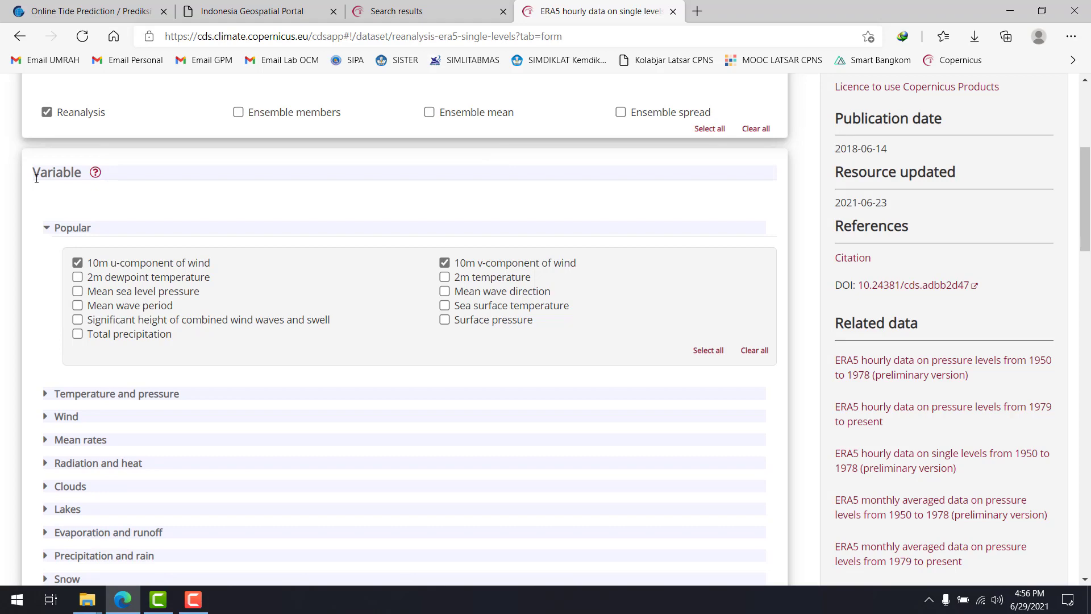
Examine the Year, Month, Day and Time options of the download form
{"action": "scroll", "coordinate": [189, 273], "scroll_direction": "down", "scroll_amount": 8}
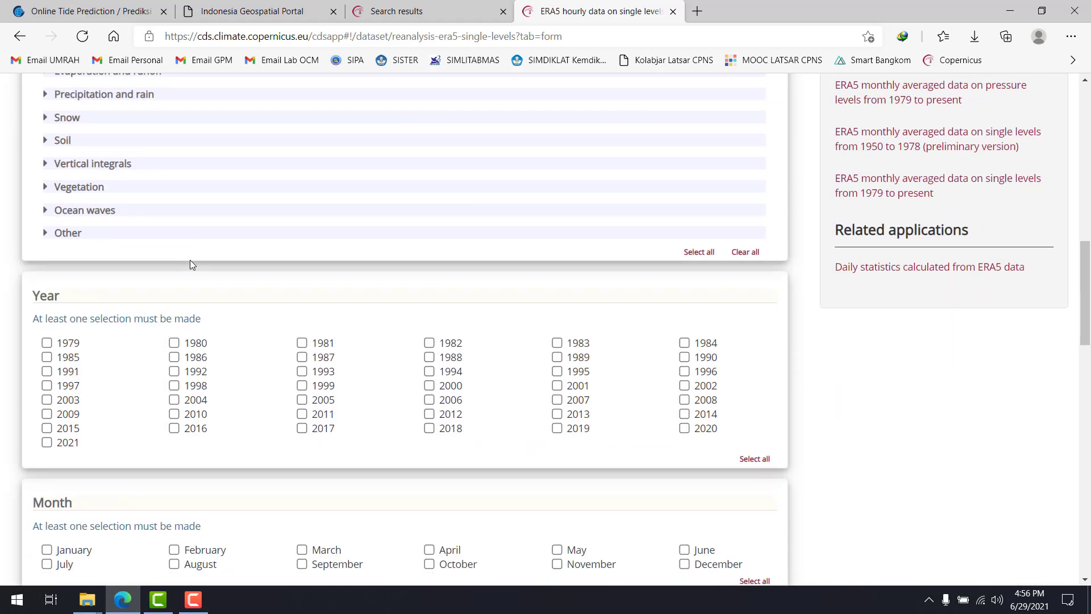
{"action": "scroll", "coordinate": [441, 306], "scroll_direction": "down", "scroll_amount": 4}
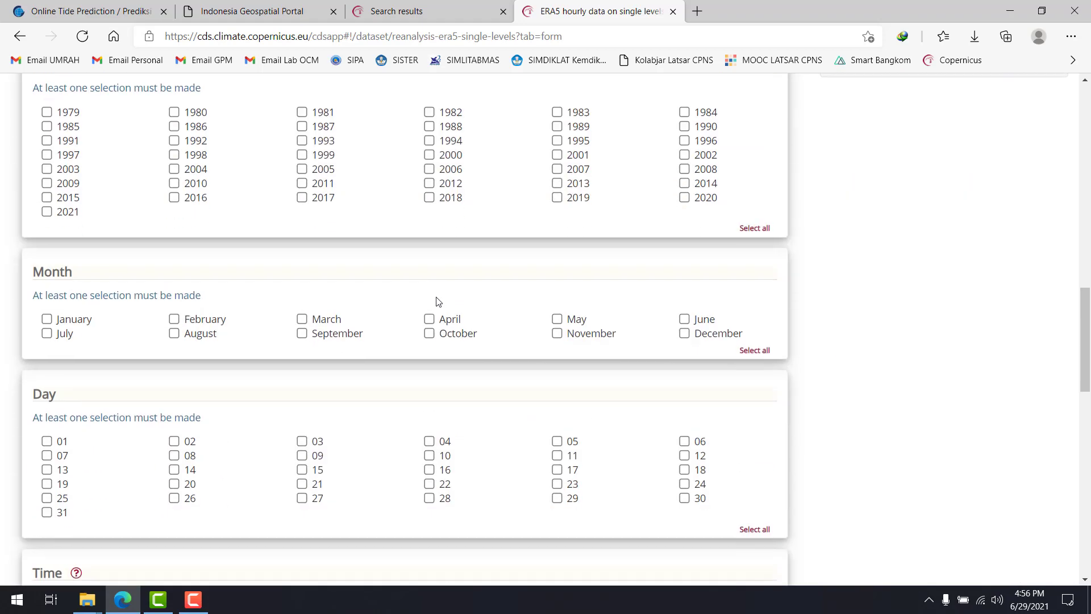
{"action": "scroll", "coordinate": [437, 303], "scroll_direction": "up", "scroll_amount": 4}
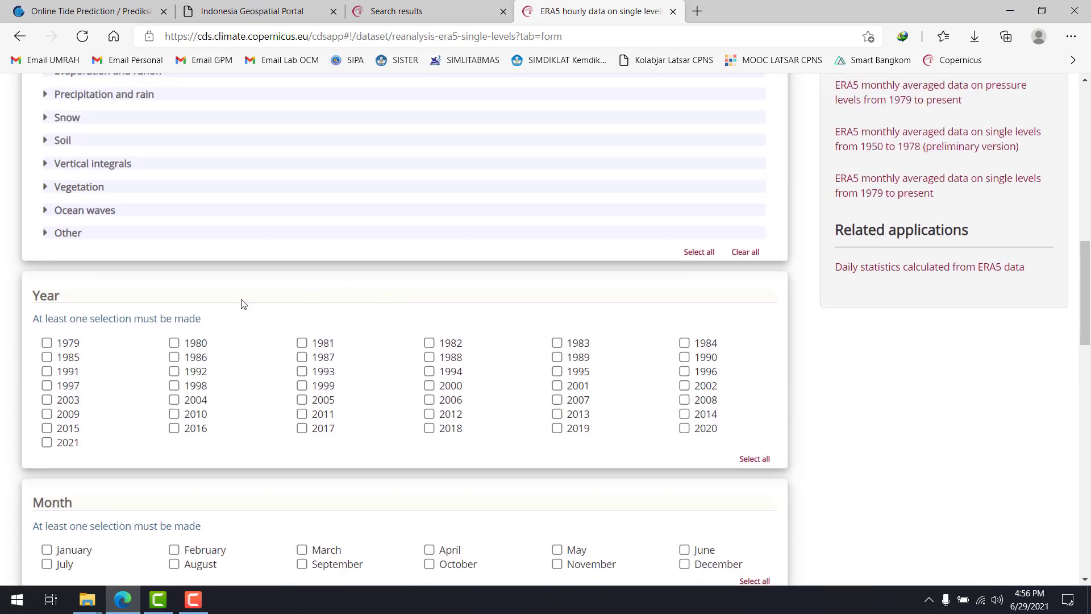
{"action": "scroll", "coordinate": [179, 309], "scroll_direction": "down", "scroll_amount": 8}
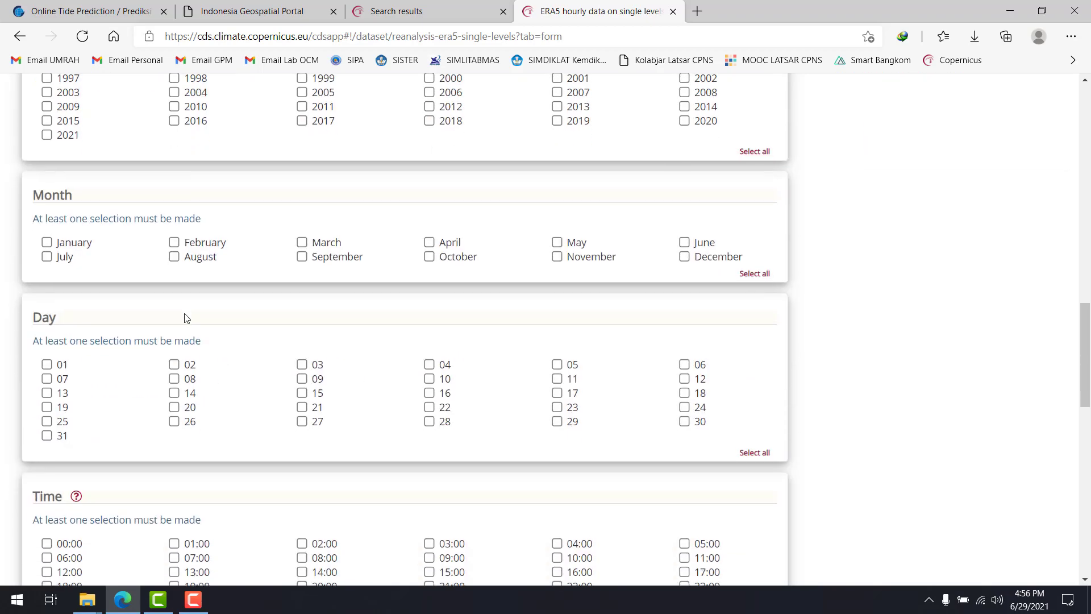
{"action": "scroll", "coordinate": [184, 318], "scroll_direction": "down", "scroll_amount": 4}
{"action": "scroll", "coordinate": [170, 256], "scroll_direction": "up", "scroll_amount": 1}
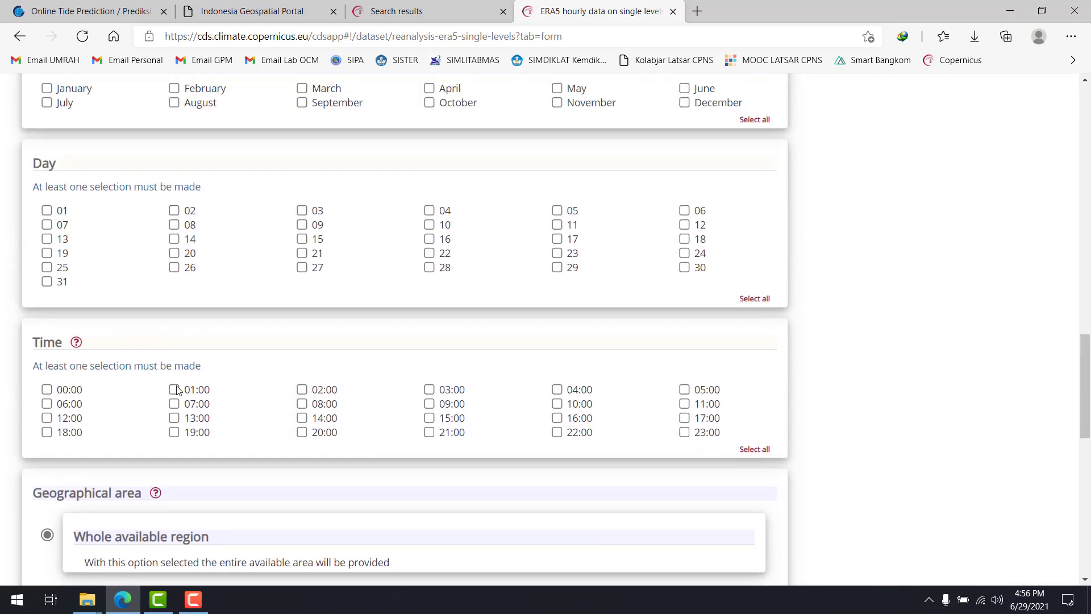
{"action": "scroll", "coordinate": [206, 365], "scroll_direction": "up", "scroll_amount": 8}
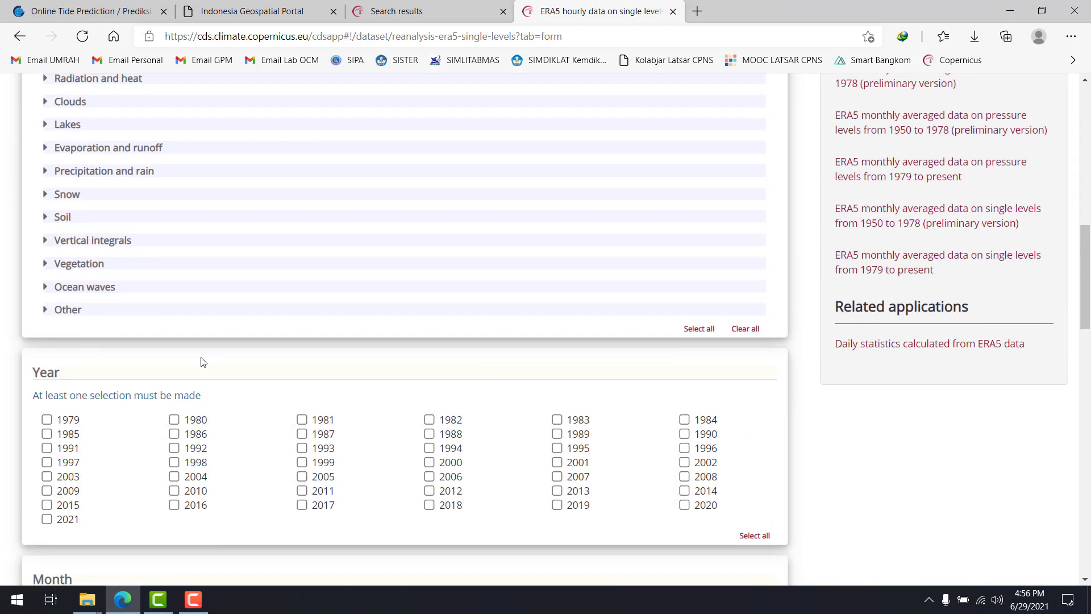
Select 2021 as the year, toggling it off and on to compare which months are available
{"action": "left_click", "coordinate": [47, 519]}
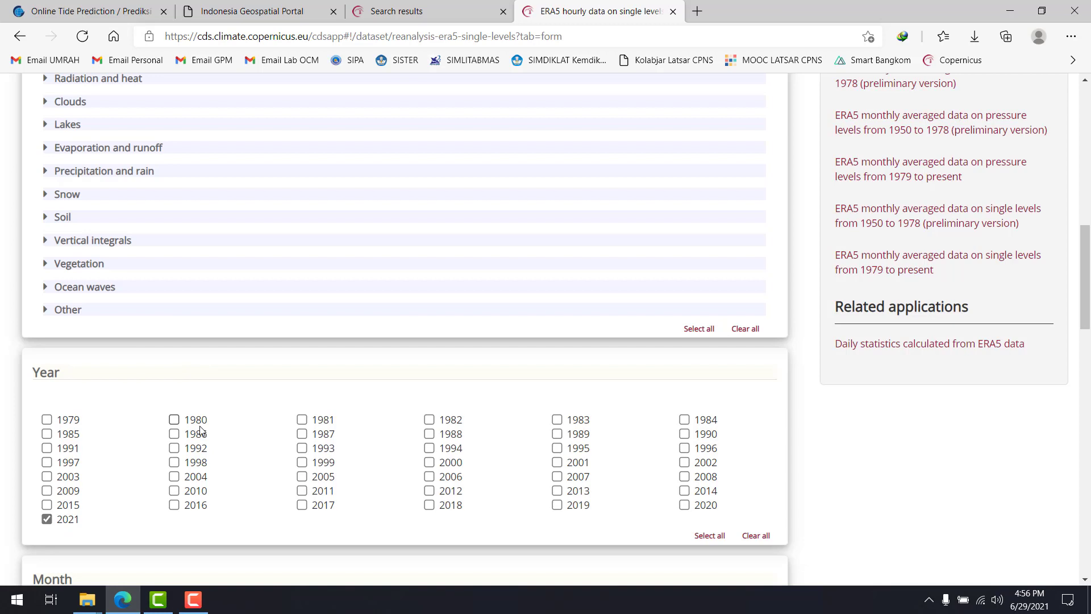
{"action": "scroll", "coordinate": [180, 410], "scroll_direction": "down", "scroll_amount": 3}
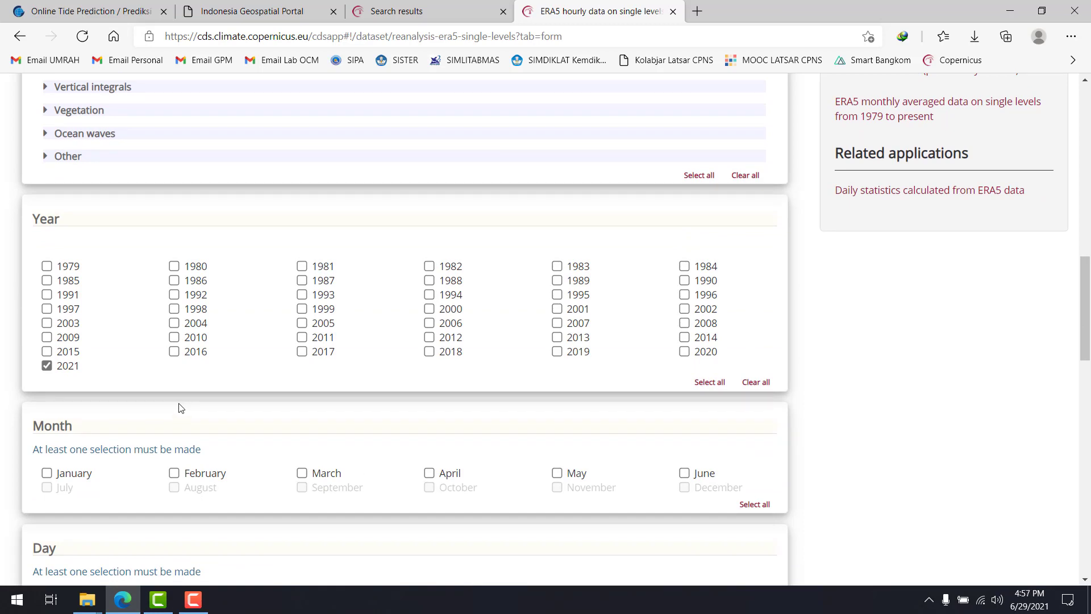
{"action": "left_click", "coordinate": [49, 369]}
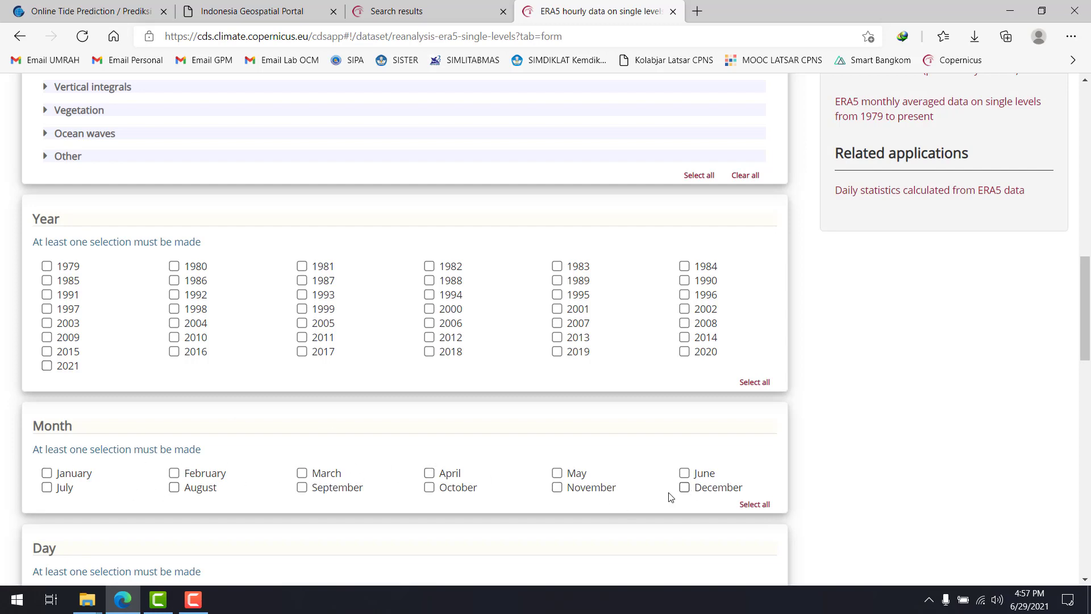
{"action": "left_click", "coordinate": [48, 365]}
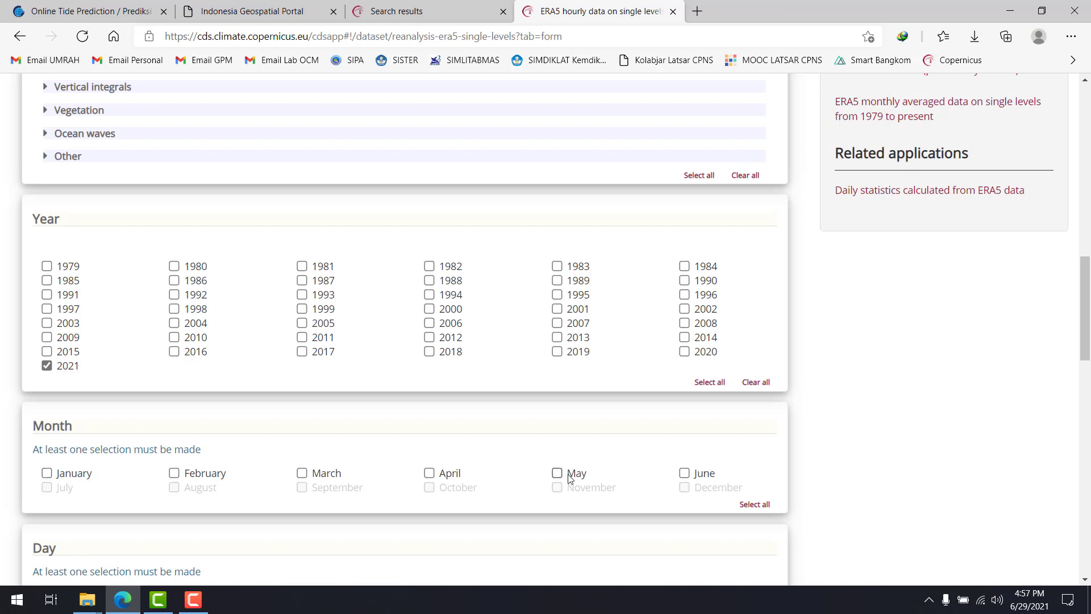
Select June to check which of its days are available, and deselect the month
{"action": "left_click", "coordinate": [684, 474]}
{"action": "scroll", "coordinate": [572, 407], "scroll_direction": "down", "scroll_amount": 3}
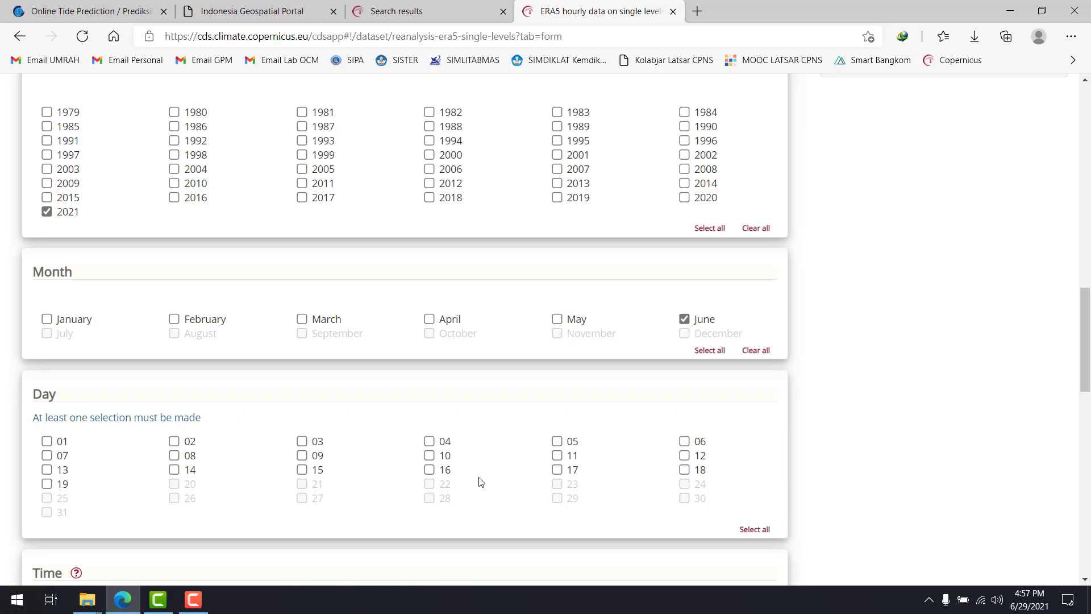
{"action": "mouse_move", "coordinate": [1030, 595]}
{"action": "left_click", "coordinate": [684, 322]}
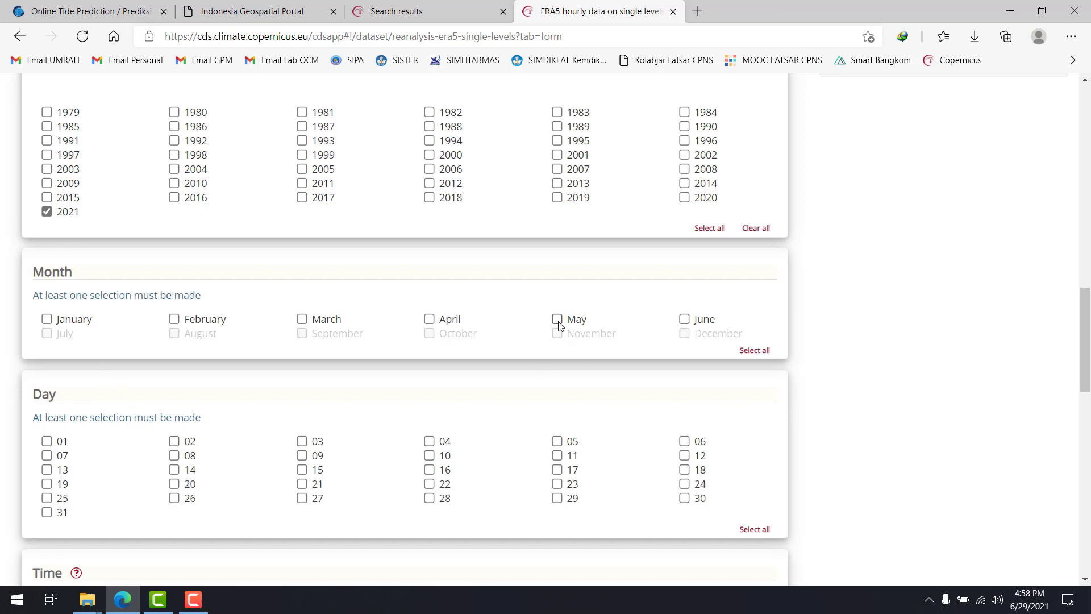
Select May as the month and include all of its days
{"action": "left_click", "coordinate": [557, 319]}
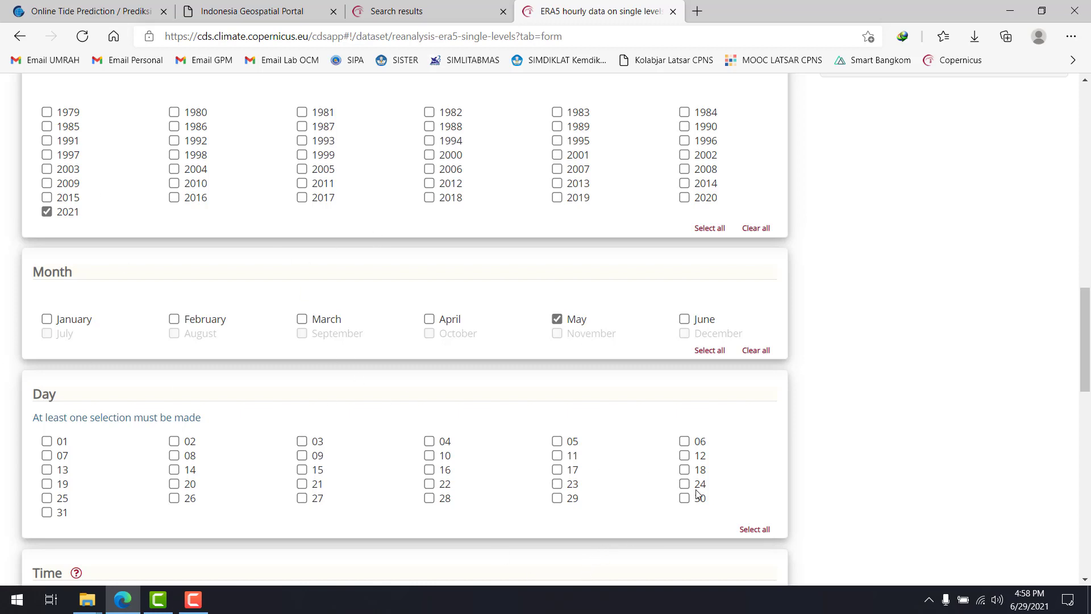
{"action": "left_click", "coordinate": [749, 531]}
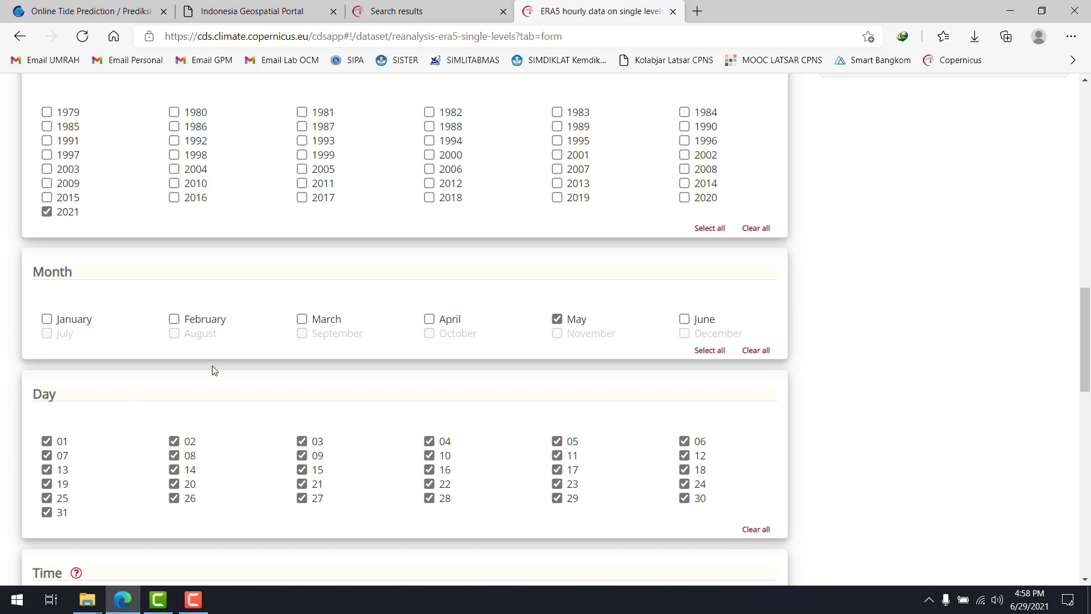
Select the times 00:00, 06:00, 12:00 and 18:00
{"action": "scroll", "coordinate": [254, 407], "scroll_direction": "down", "scroll_amount": 1}
{"action": "scroll", "coordinate": [255, 407], "scroll_direction": "down", "scroll_amount": 5}
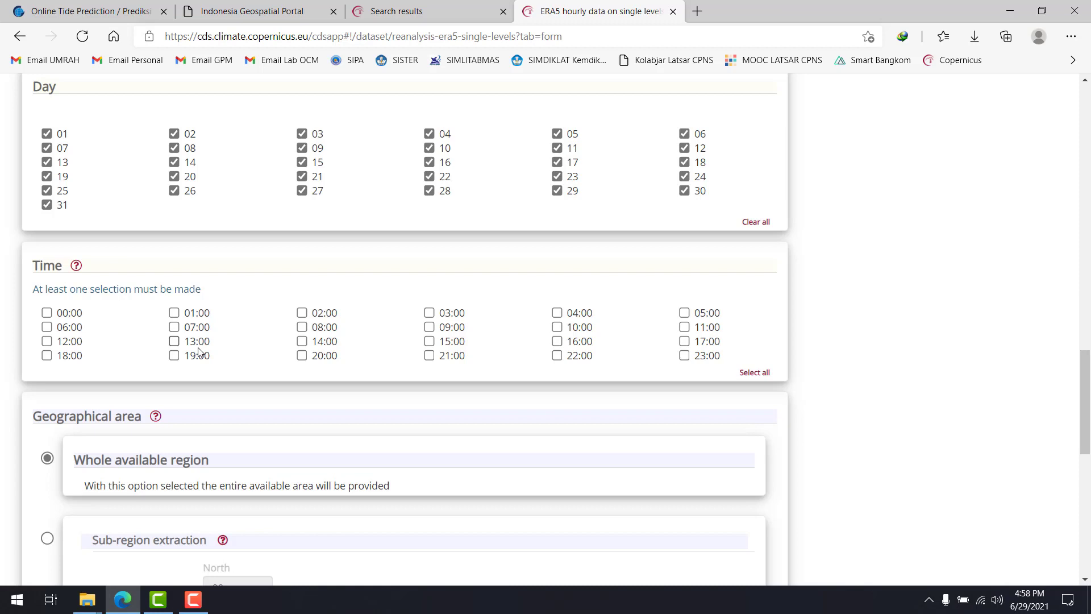
{"action": "left_click", "coordinate": [46, 313]}
{"action": "left_click", "coordinate": [46, 327]}
{"action": "left_click", "coordinate": [48, 341]}
{"action": "left_click", "coordinate": [48, 355]}
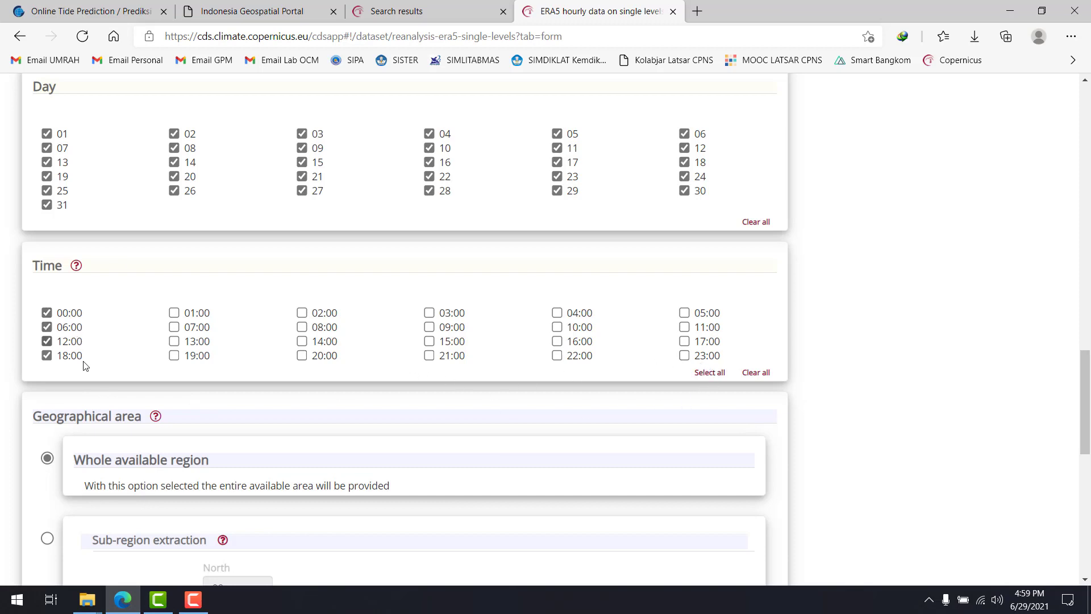
Deselect the times 00:00, 06:00, 12:00 and 18:00, and select the same four times again
{"action": "left_click", "coordinate": [76, 312]}
{"action": "left_click", "coordinate": [76, 327]}
{"action": "left_click", "coordinate": [76, 343]}
{"action": "left_click", "coordinate": [75, 355]}
{"action": "left_click", "coordinate": [68, 312]}
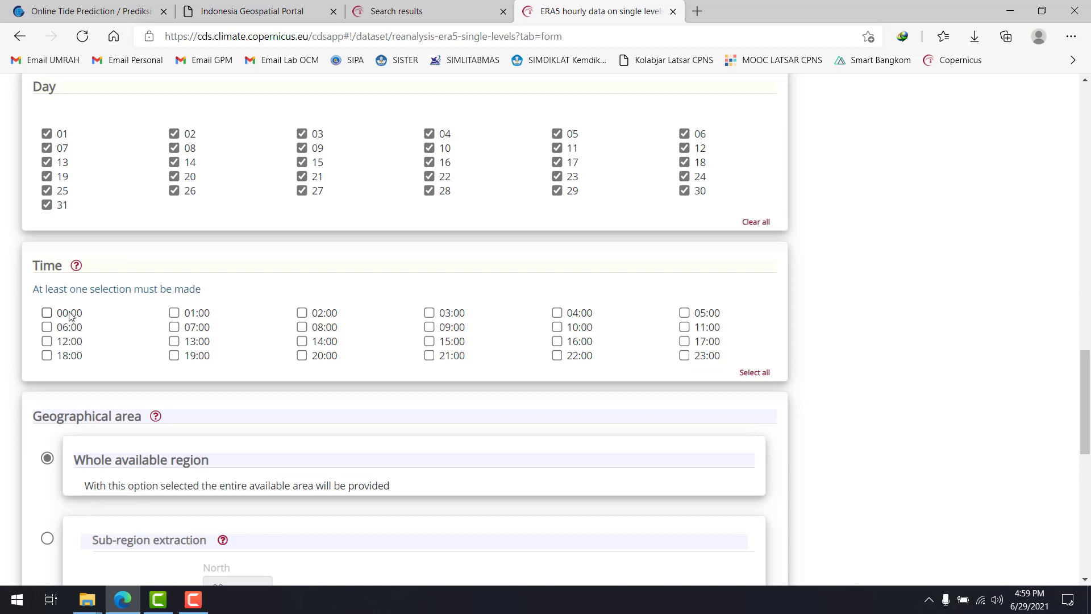
{"action": "left_click", "coordinate": [48, 327]}
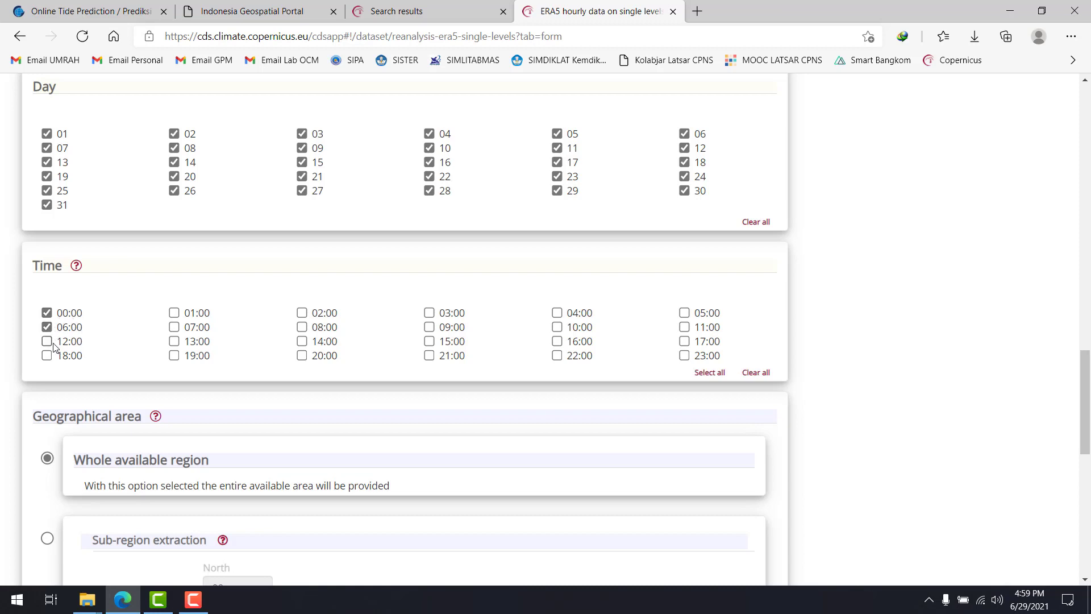
{"action": "left_click", "coordinate": [48, 342]}
{"action": "left_click", "coordinate": [49, 355]}
Include all hourly times of the day, from 00:00 to 23:00, in the request
{"action": "left_click", "coordinate": [714, 377]}
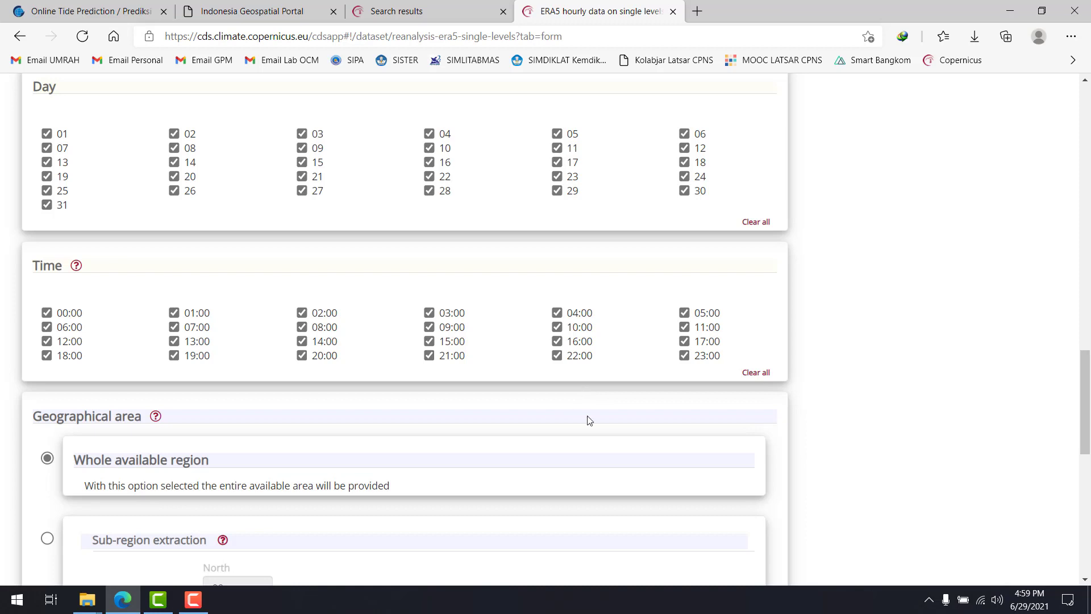
{"action": "scroll", "coordinate": [575, 373], "scroll_direction": "down", "scroll_amount": 4}
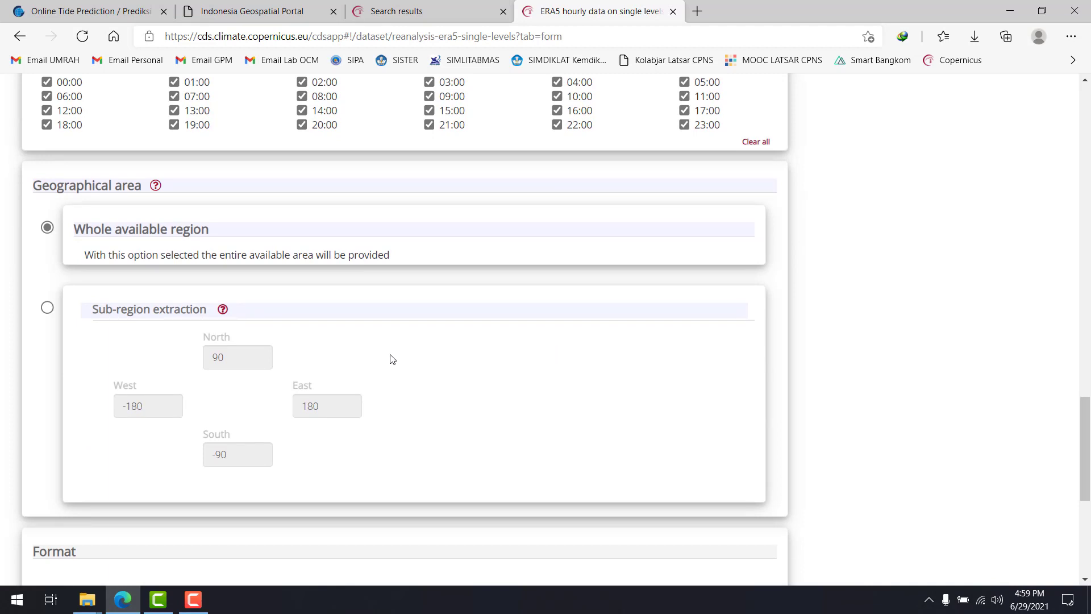
{"action": "scroll", "coordinate": [193, 244], "scroll_direction": "up", "scroll_amount": 4}
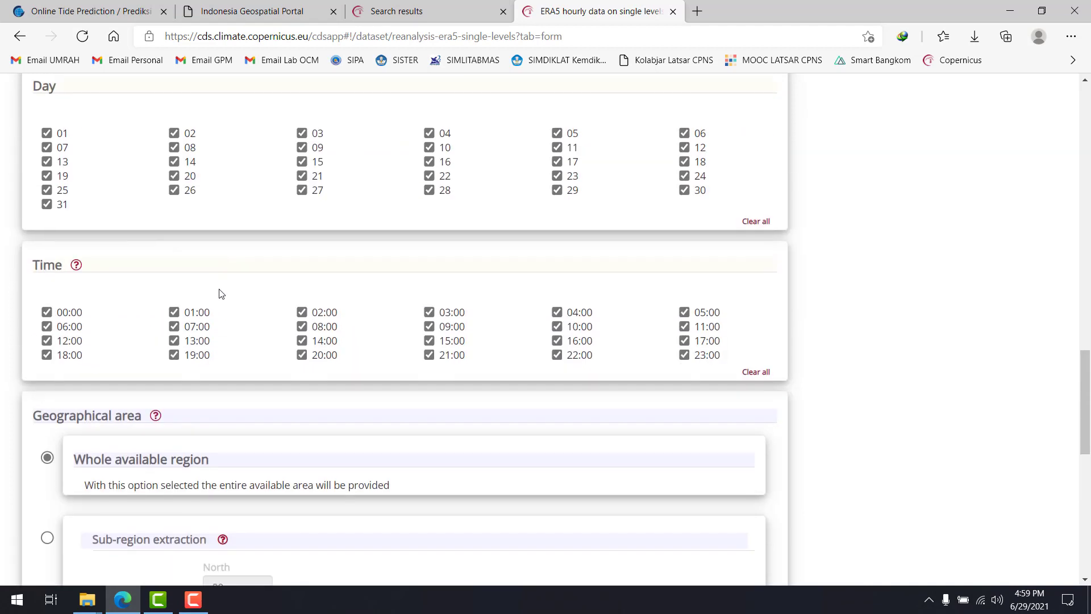
{"action": "scroll", "coordinate": [219, 290], "scroll_direction": "down", "scroll_amount": 4}
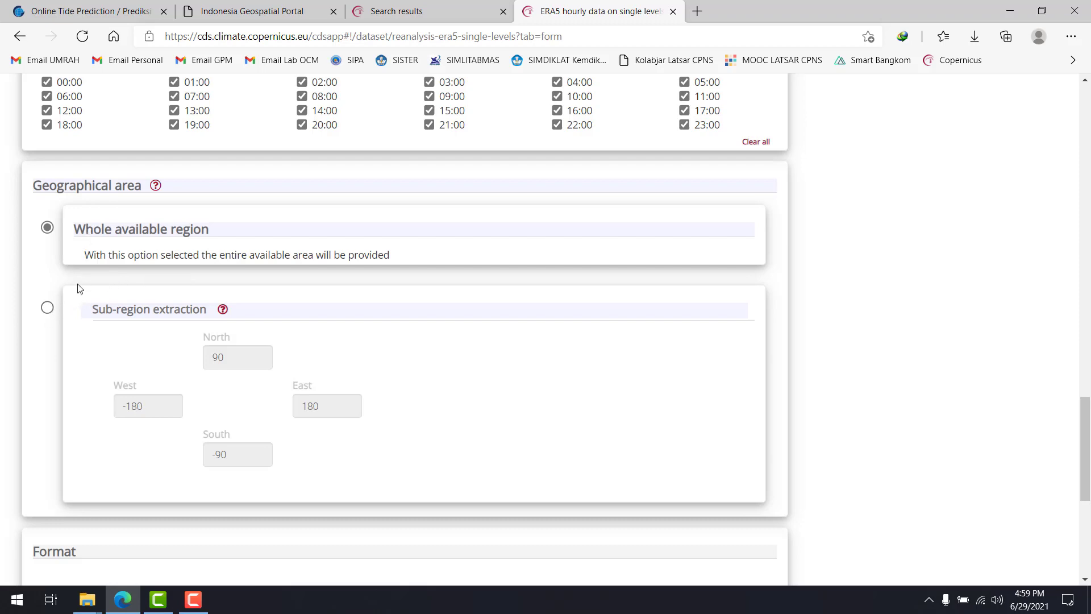
Switch the geographical area between sub-region extraction and the whole available region, ending on the whole available region
{"action": "left_click", "coordinate": [48, 307]}
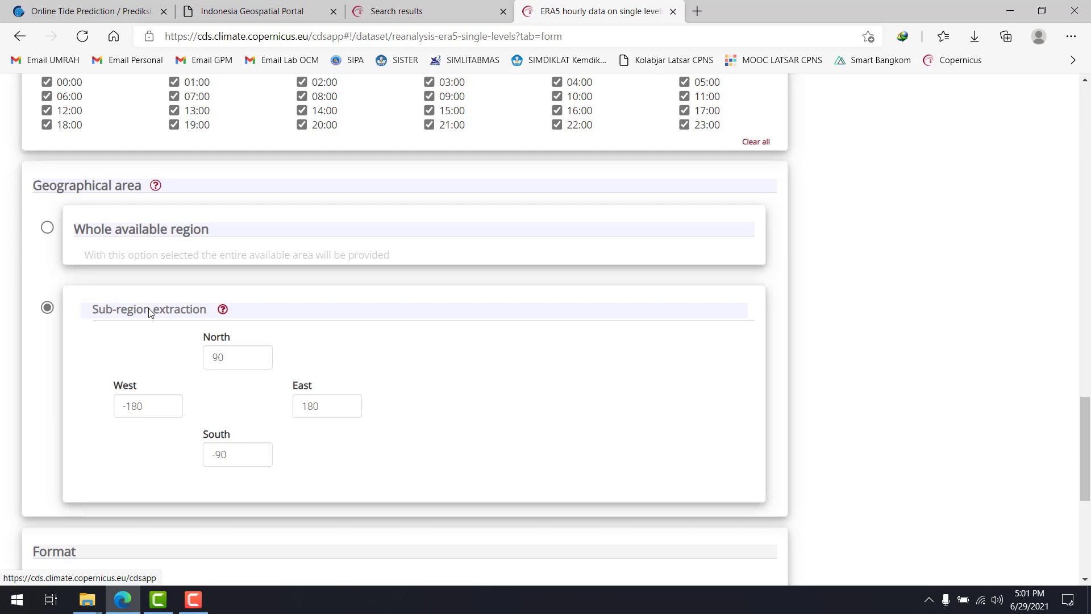
{"action": "left_click", "coordinate": [48, 229]}
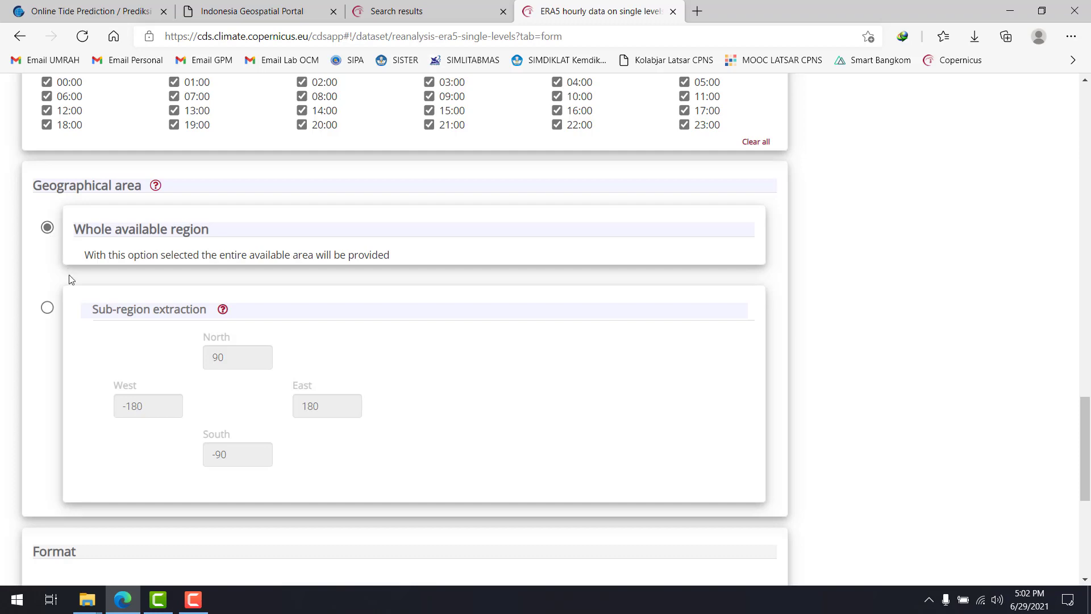
{"action": "left_click", "coordinate": [51, 309]}
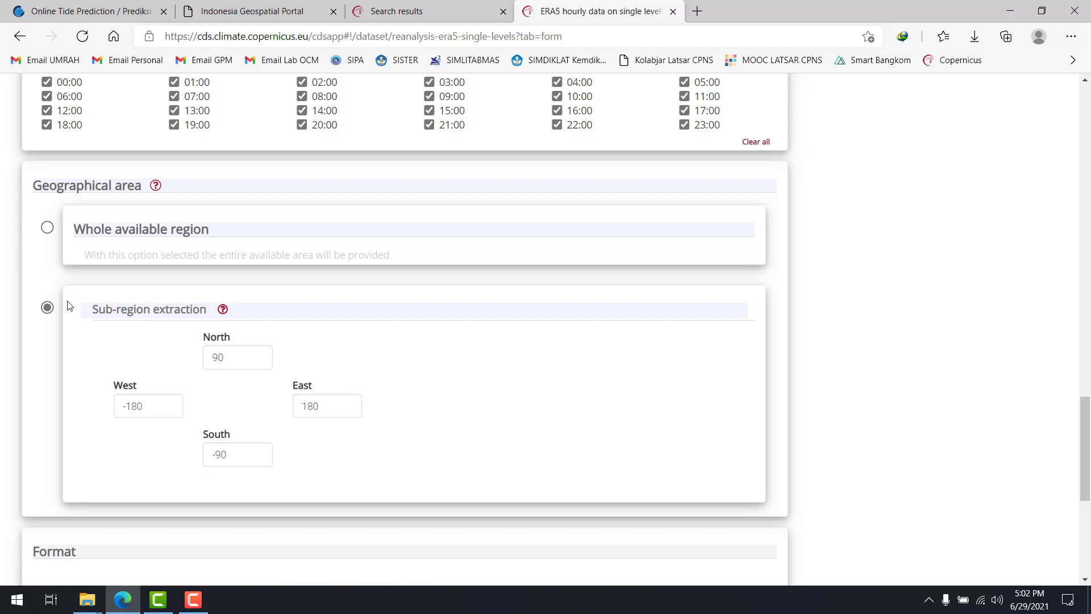
{"action": "left_click", "coordinate": [47, 231]}
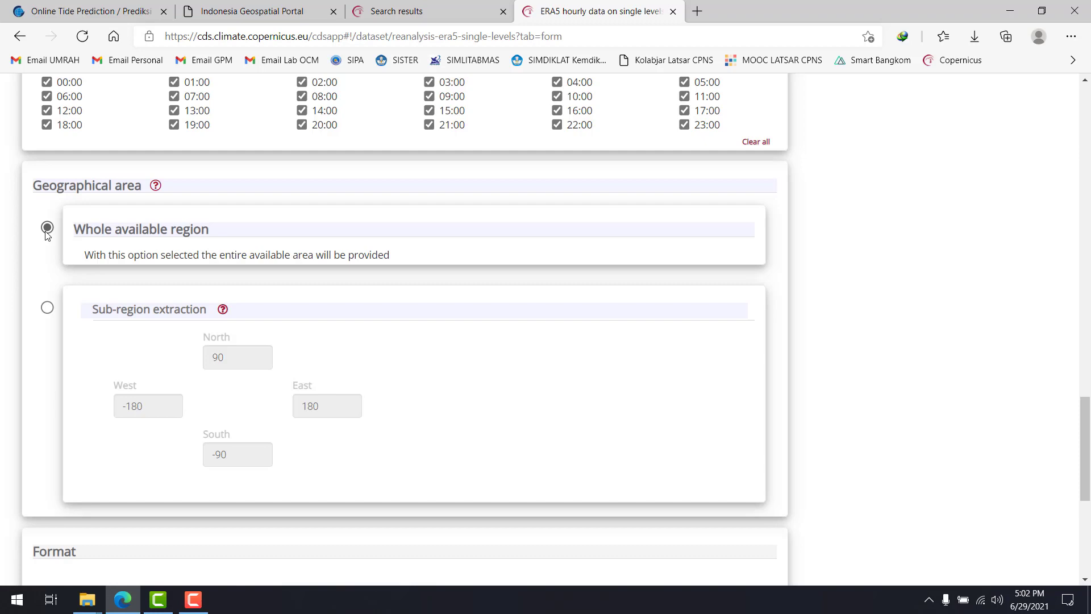
Set the format to NetCDF (experimental), submit the data request and dismiss the rating survey
{"action": "scroll", "coordinate": [47, 233], "scroll_direction": "down", "scroll_amount": 5}
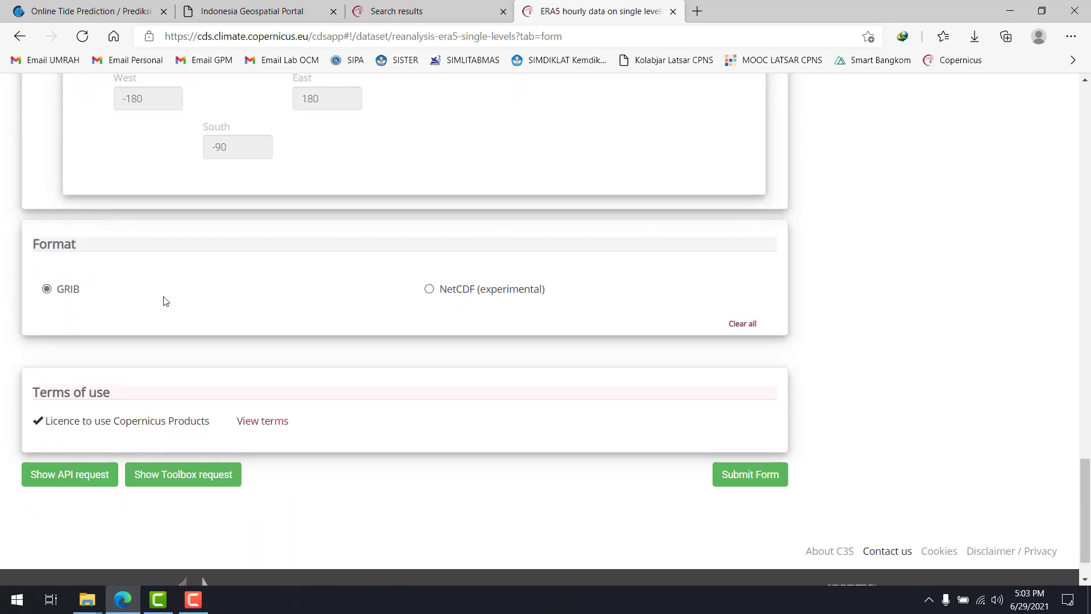
{"action": "left_click", "coordinate": [465, 298]}
{"action": "scroll", "coordinate": [490, 320], "scroll_direction": "up", "scroll_amount": 1}
{"action": "scroll", "coordinate": [490, 319], "scroll_direction": "down", "scroll_amount": 3}
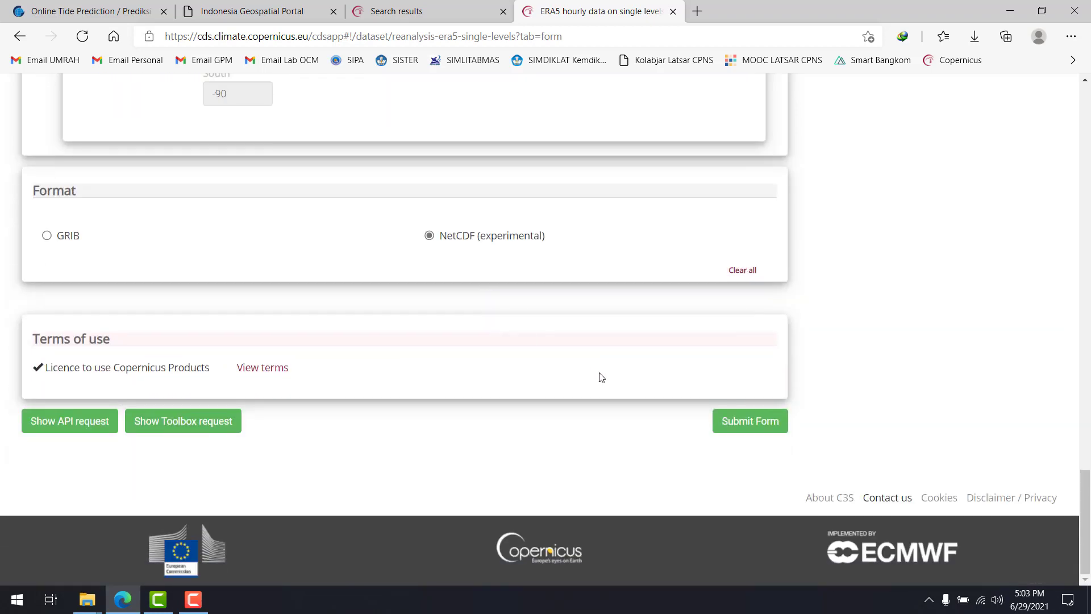
{"action": "left_click", "coordinate": [738, 427]}
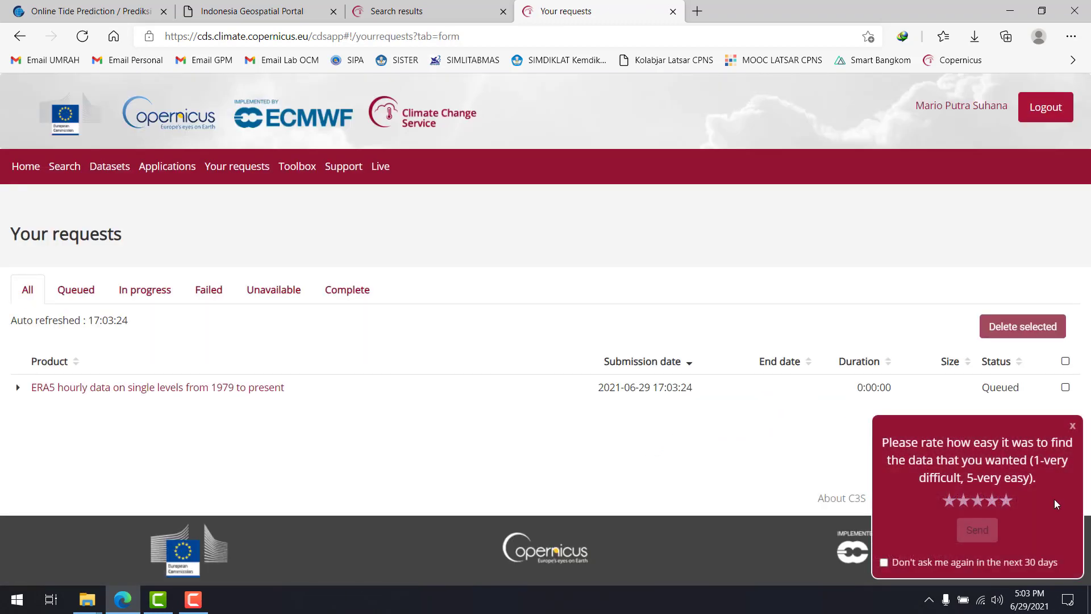
{"action": "left_click", "coordinate": [1072, 427]}
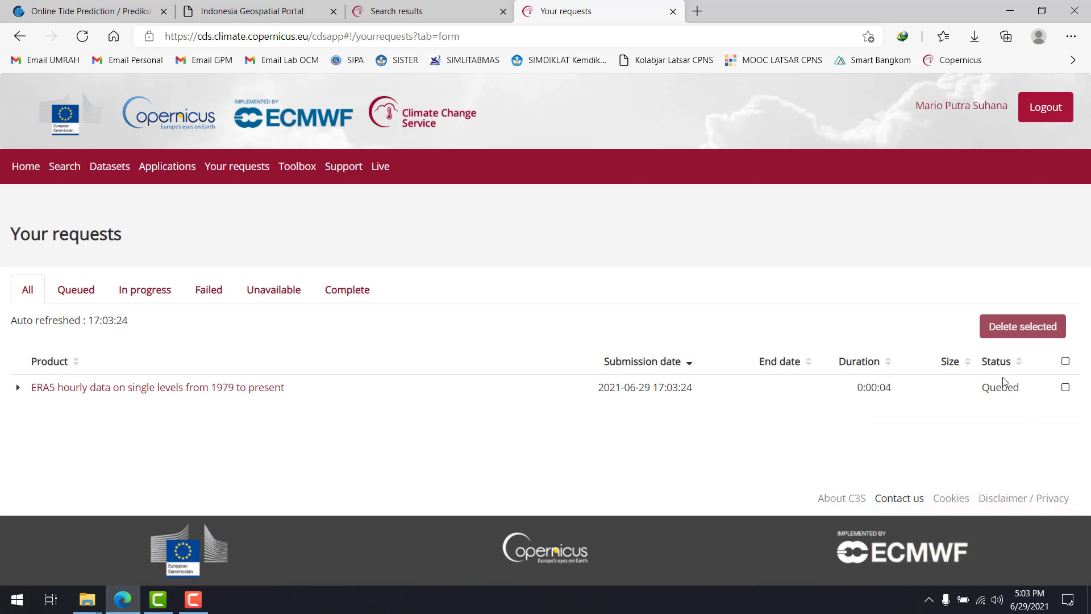
Expand the submitted ERA5 request to examine its parameters, status and file size
{"action": "left_click", "coordinate": [16, 387]}
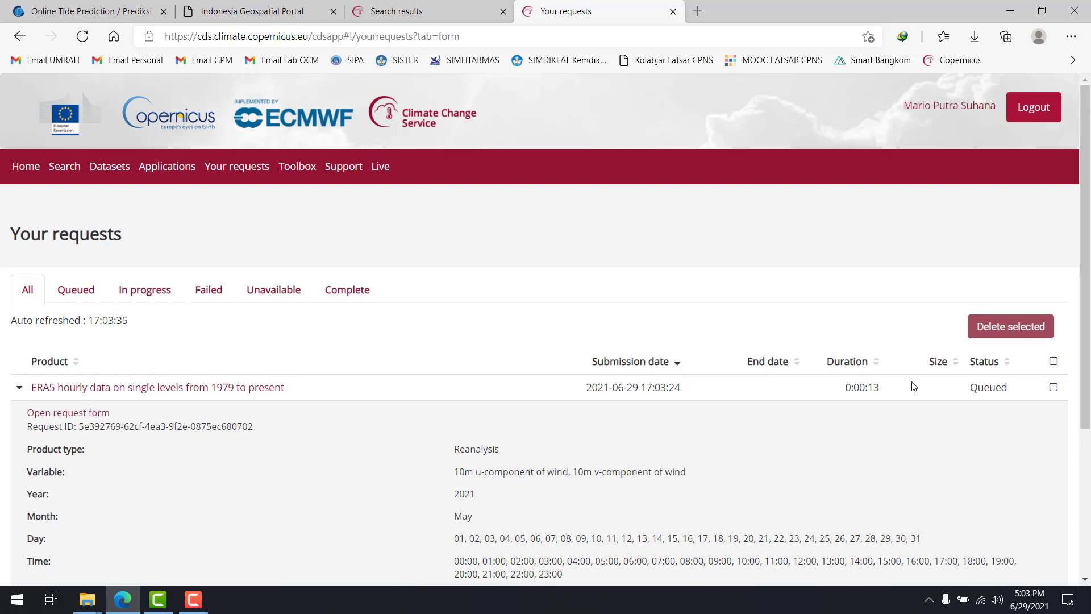
{"action": "scroll", "coordinate": [756, 453], "scroll_direction": "down", "scroll_amount": 3}
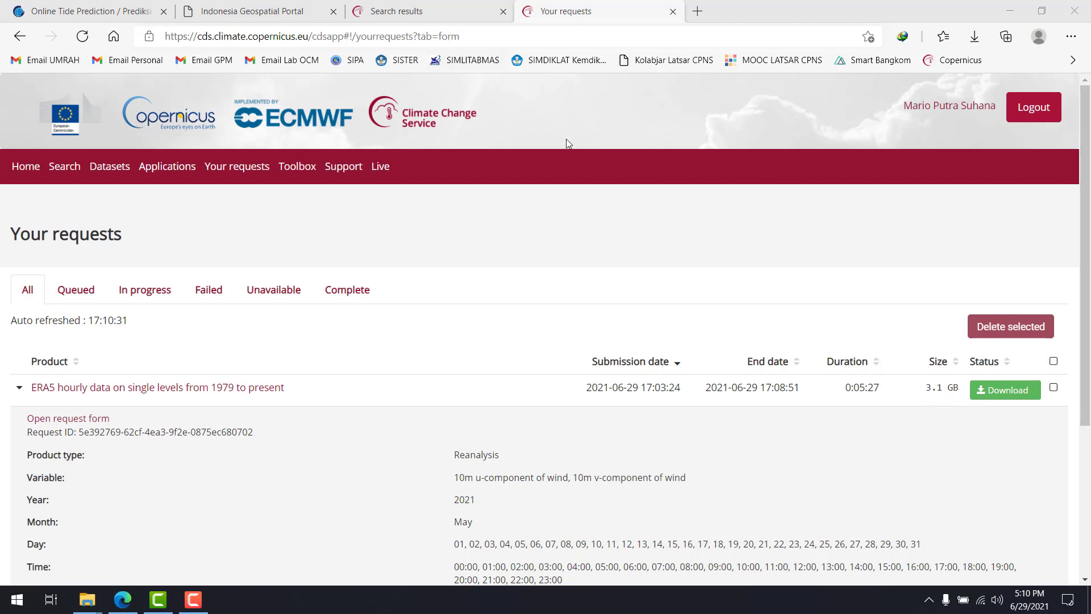
{"action": "scroll", "coordinate": [601, 234], "scroll_direction": "down", "scroll_amount": 1}
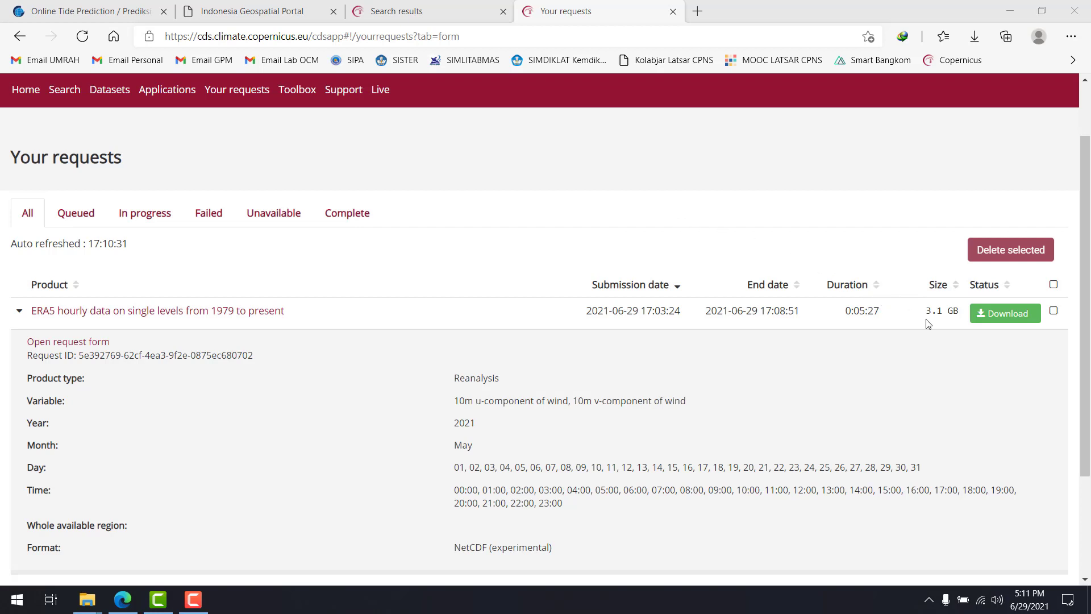
{"action": "left_click_drag", "start_coordinate": [925, 311], "coordinate": [959, 314]}
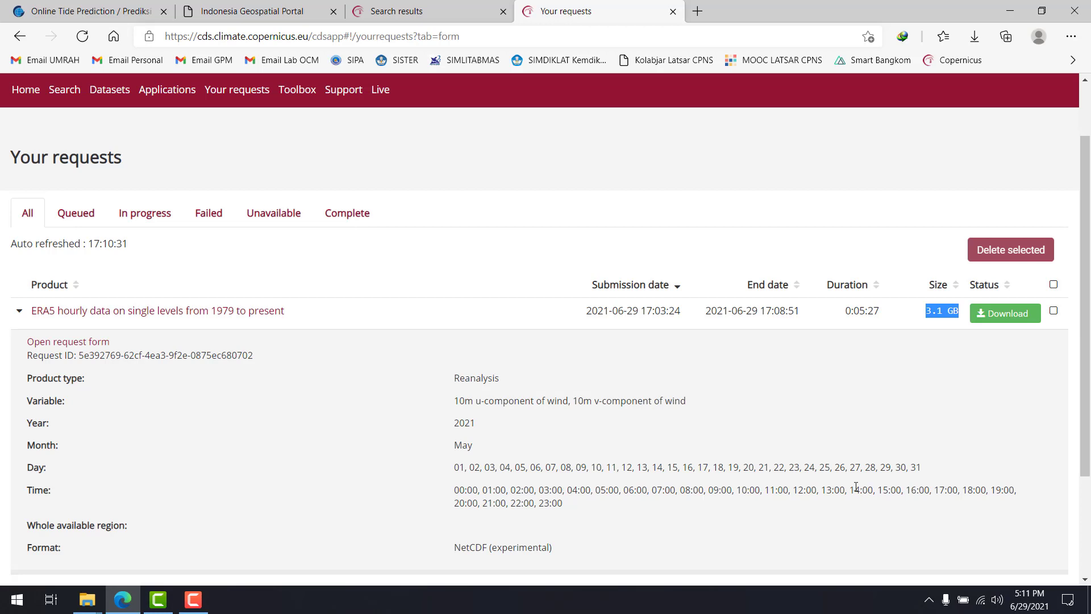
{"action": "left_click", "coordinate": [790, 372]}
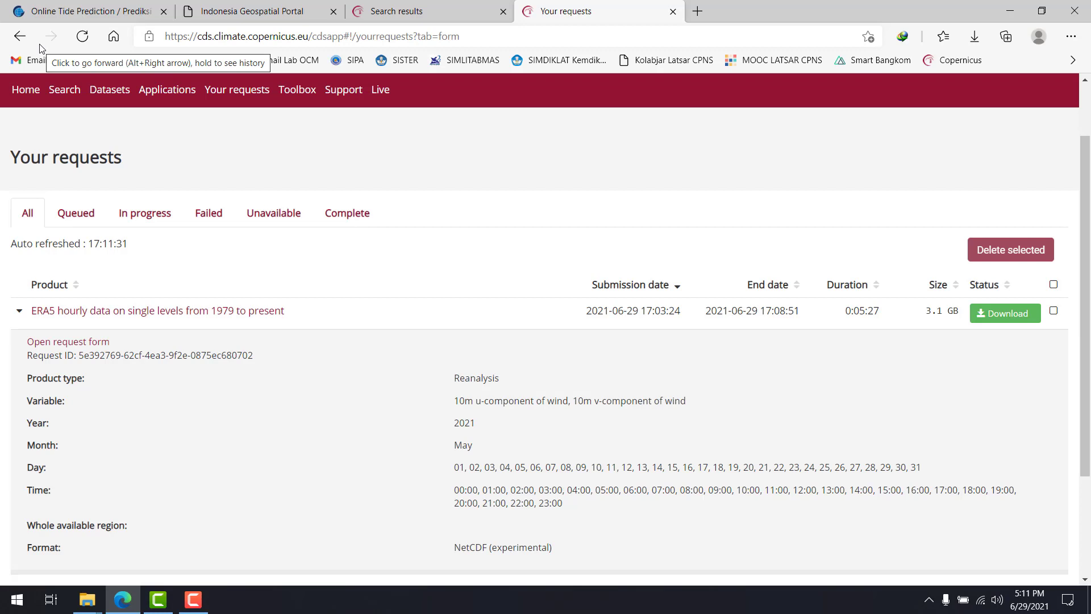
Return to the ERA5 request form and set the geographical area to sub-region extraction
{"action": "left_click", "coordinate": [20, 36]}
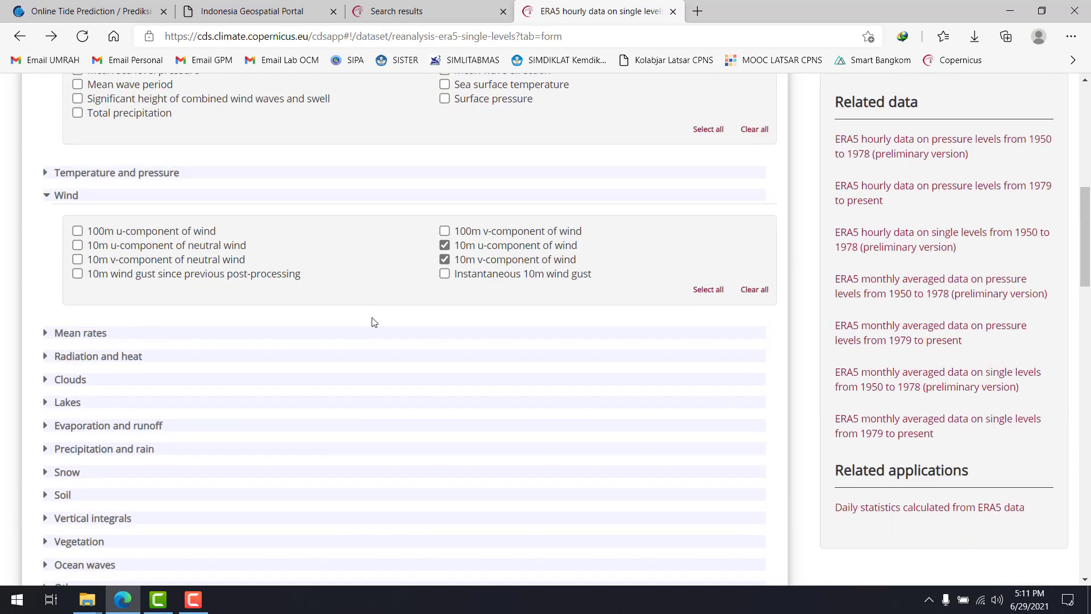
{"action": "scroll", "coordinate": [365, 317], "scroll_direction": "down", "scroll_amount": 15}
{"action": "scroll", "coordinate": [275, 272], "scroll_direction": "up", "scroll_amount": 6}
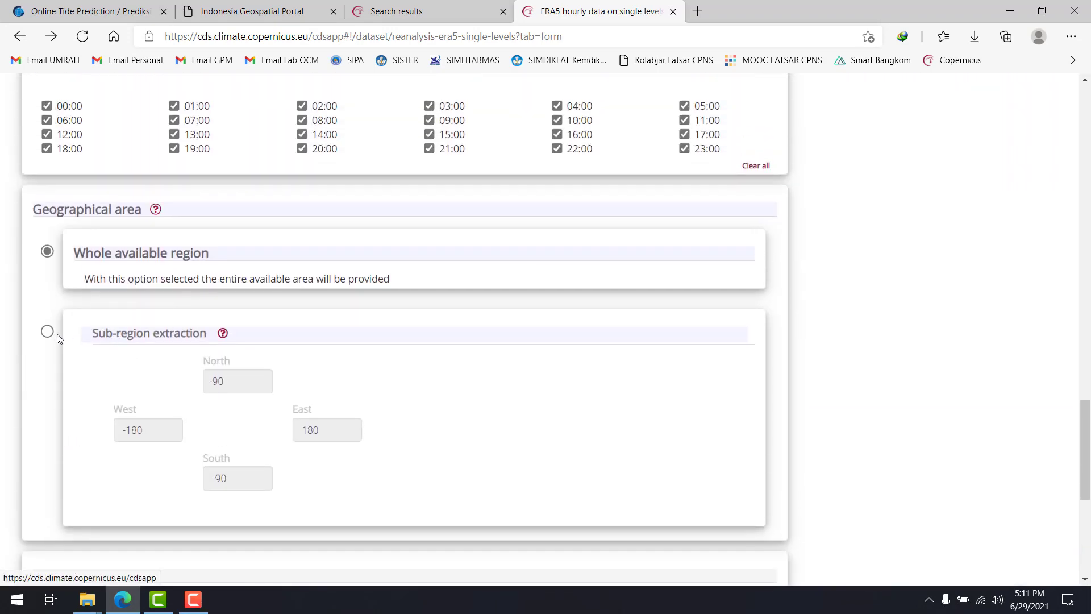
{"action": "left_click", "coordinate": [47, 328]}
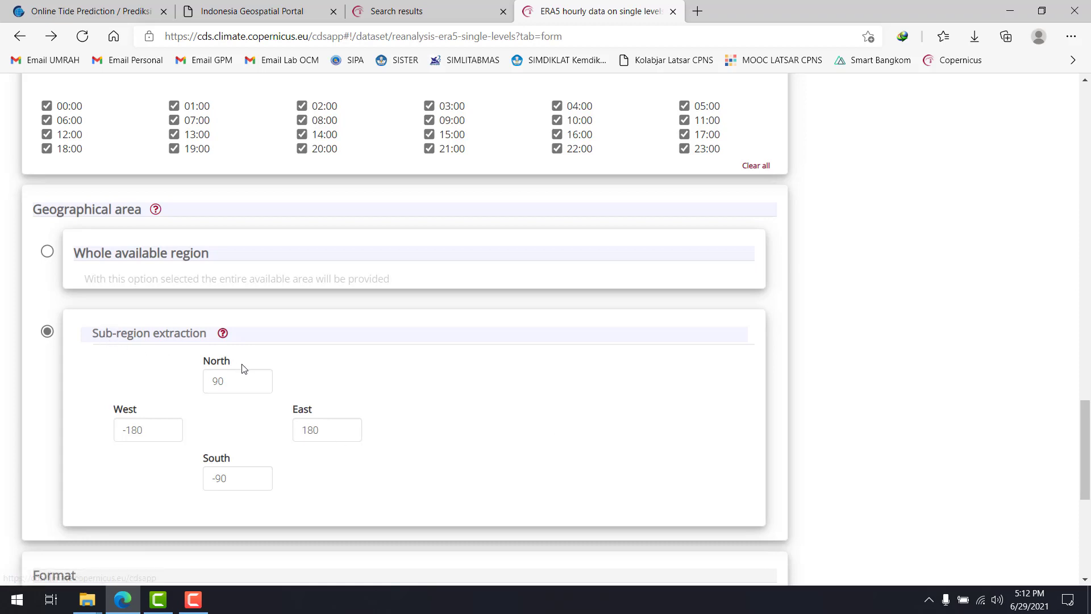
{"action": "left_click", "coordinate": [239, 383]}
{"action": "left_click", "coordinate": [160, 429]}
{"action": "left_click", "coordinate": [295, 430]}
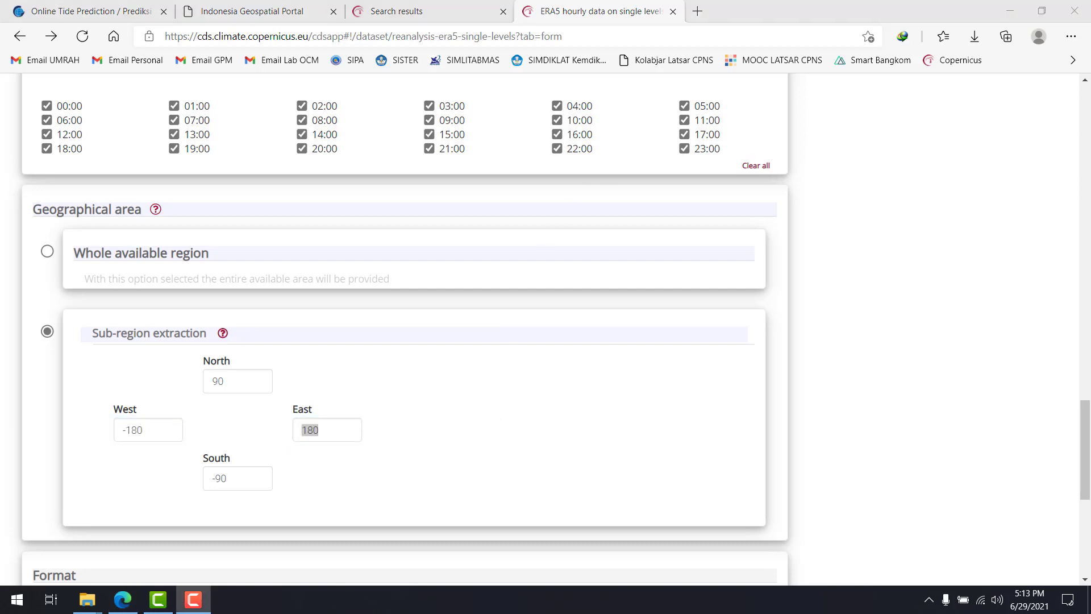
Minimize the browser and launch ArcMap 10.6 with an untitled map
{"action": "left_click", "coordinate": [1021, 7]}
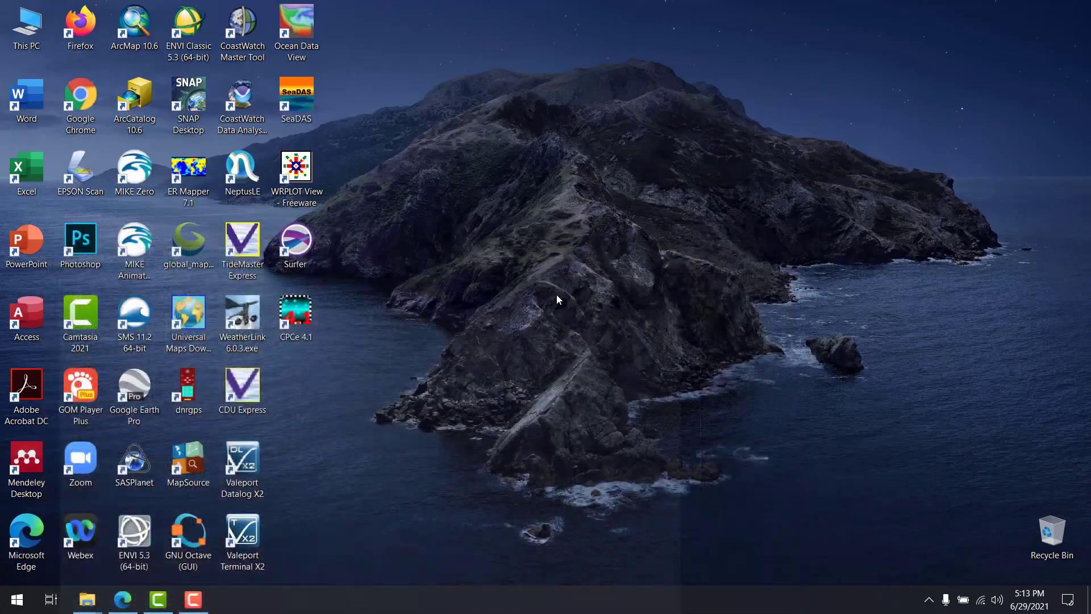
{"action": "double_click", "coordinate": [137, 24]}
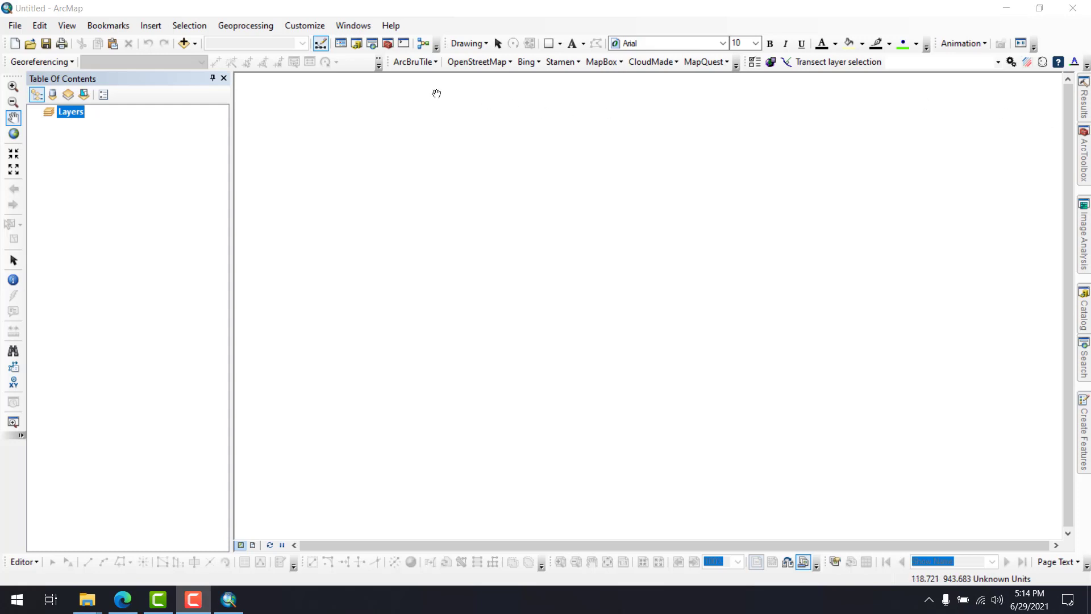
{"action": "left_click", "coordinate": [185, 6]}
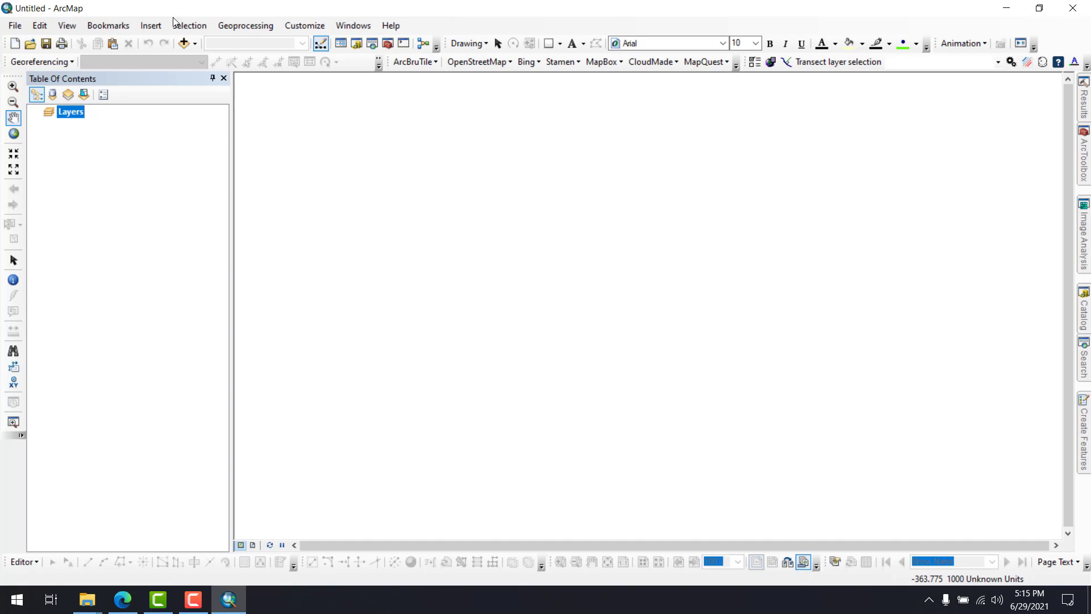
Add the Basemap_Kepri layer from BASEMAP.gdb in the ArcGIS data folder on drive D: to the map
{"action": "left_click", "coordinate": [183, 42]}
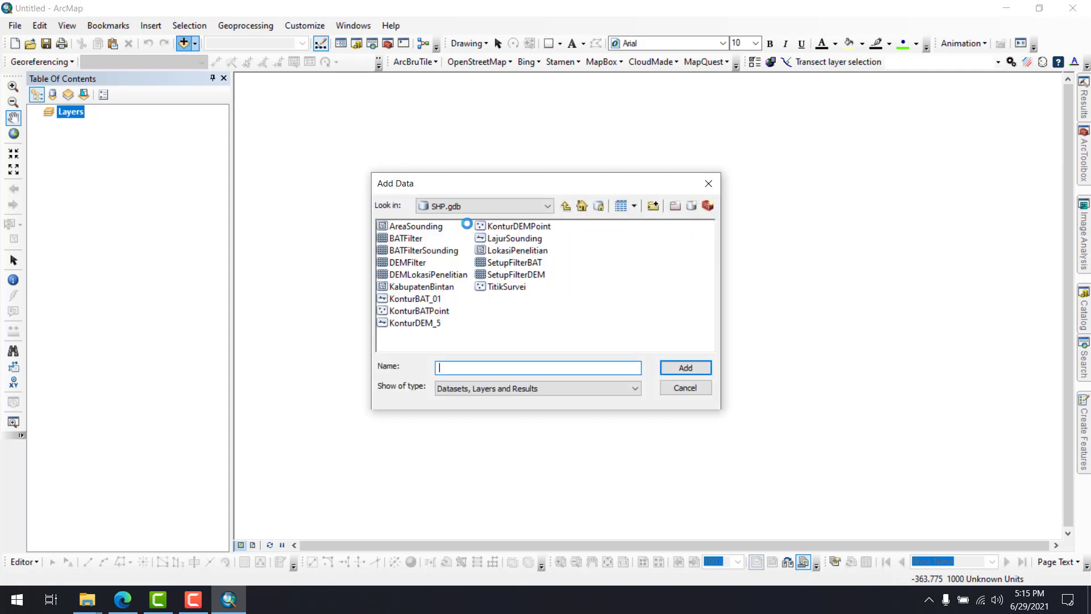
{"action": "left_click", "coordinate": [507, 204]}
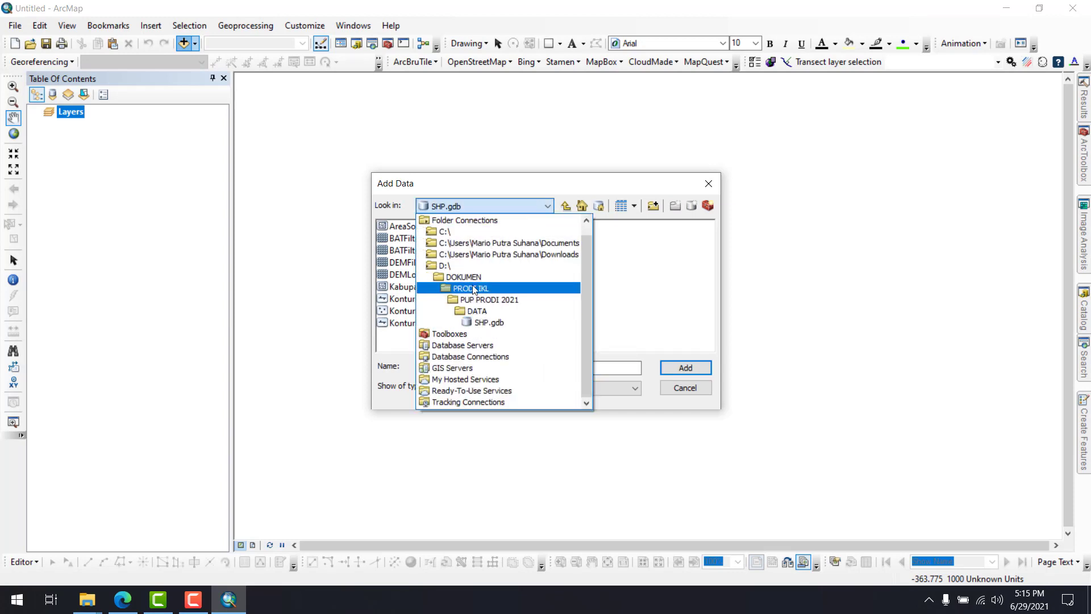
{"action": "left_click", "coordinate": [445, 265]}
{"action": "left_click", "coordinate": [424, 246]}
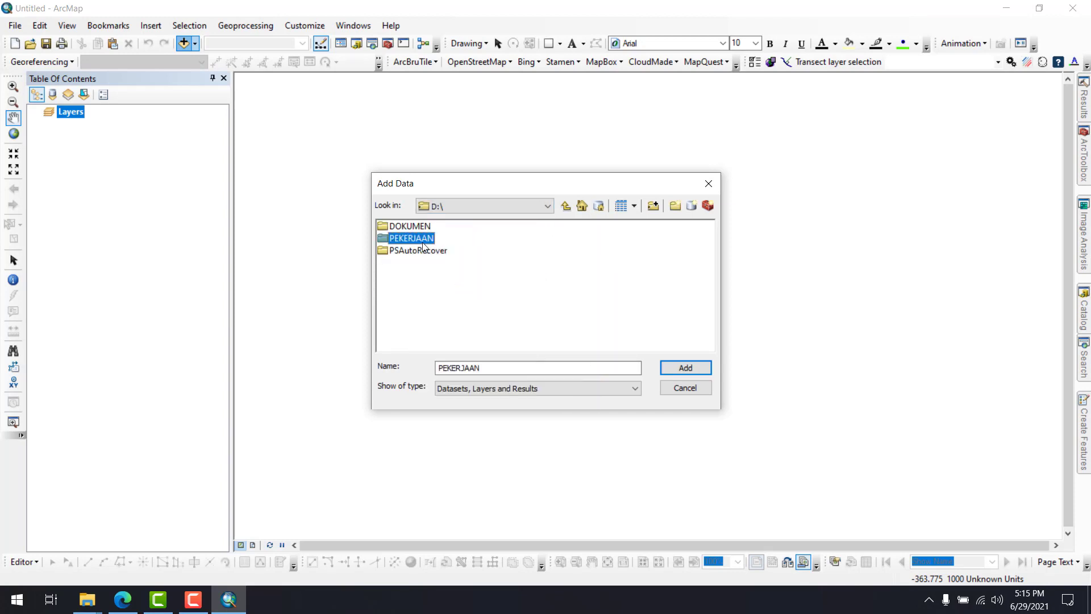
{"action": "double_click", "coordinate": [424, 246]}
{"action": "double_click", "coordinate": [398, 225]}
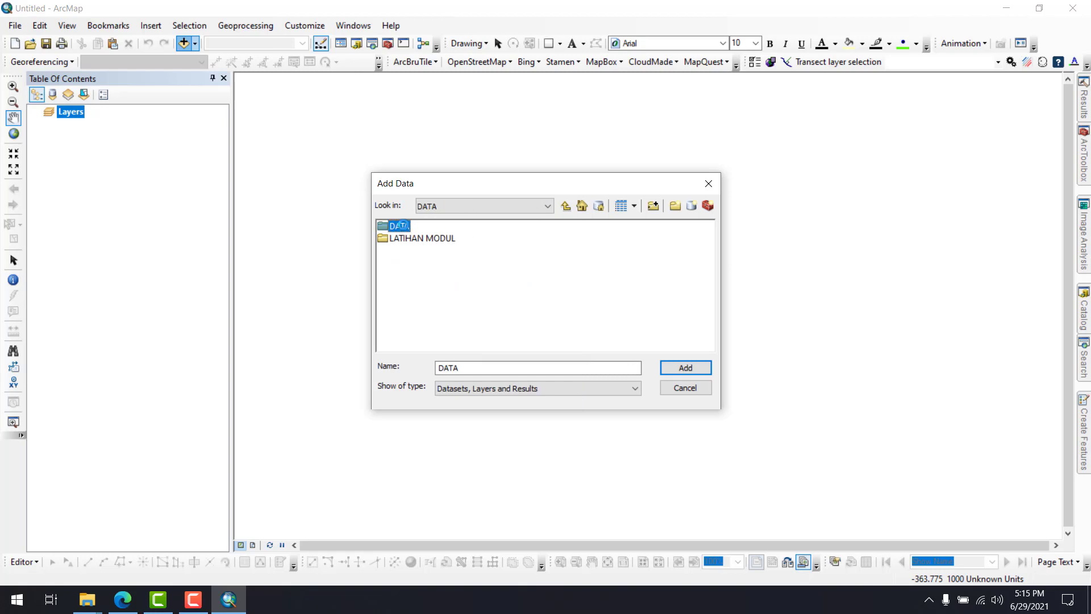
{"action": "double_click", "coordinate": [403, 240]}
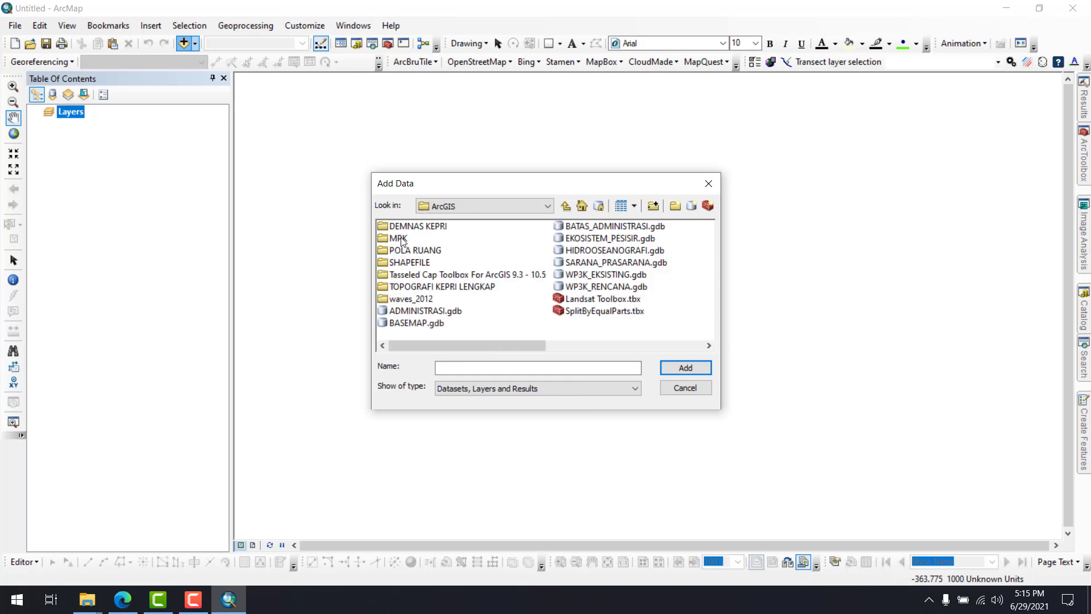
{"action": "left_click", "coordinate": [431, 320]}
{"action": "left_click", "coordinate": [431, 312]}
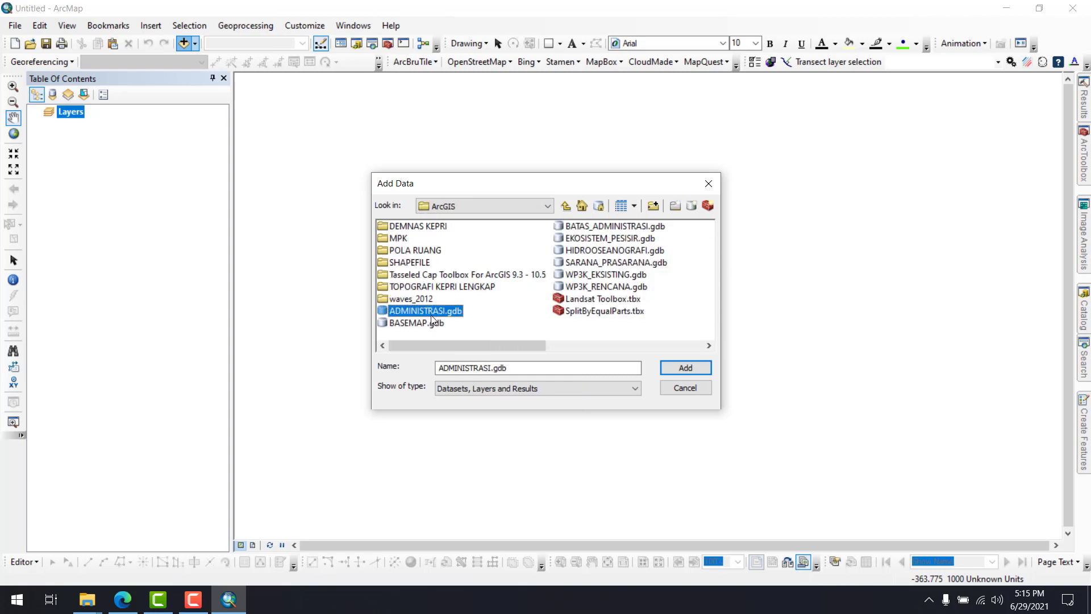
{"action": "double_click", "coordinate": [430, 324]}
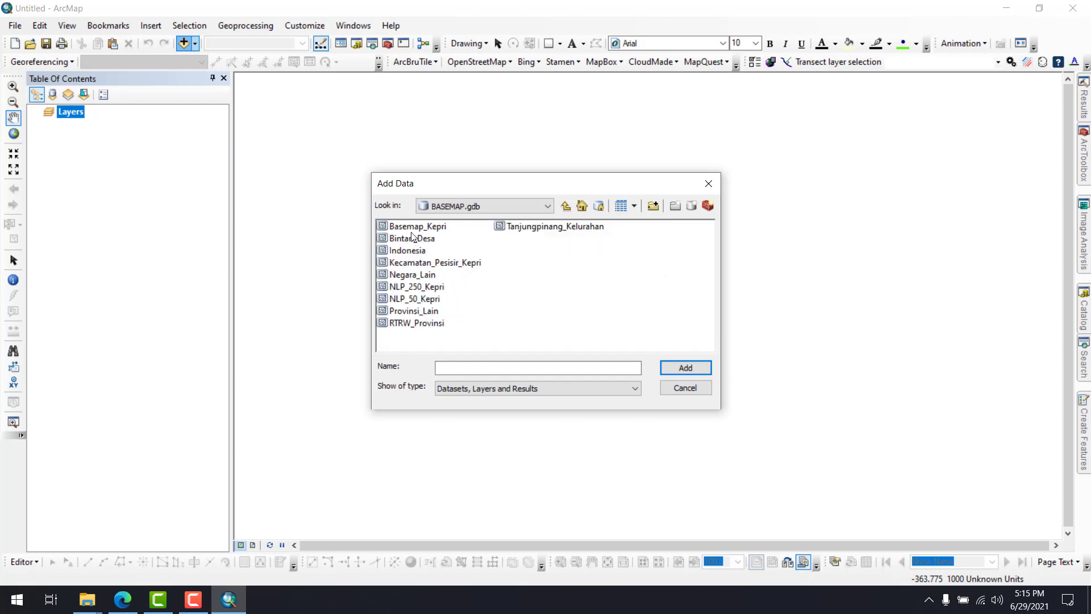
{"action": "left_click", "coordinate": [411, 229]}
{"action": "double_click", "coordinate": [411, 231]}
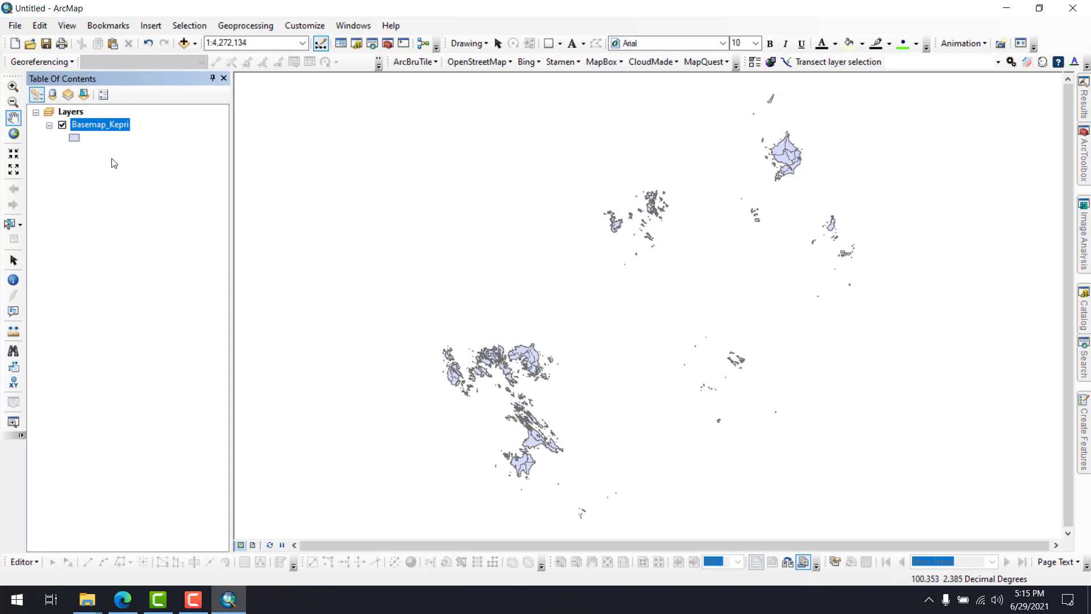
Zoom in on the large island in the southwestern island cluster and frame its surroundings at a scale of 1:400,000
{"action": "left_click", "coordinate": [13, 86]}
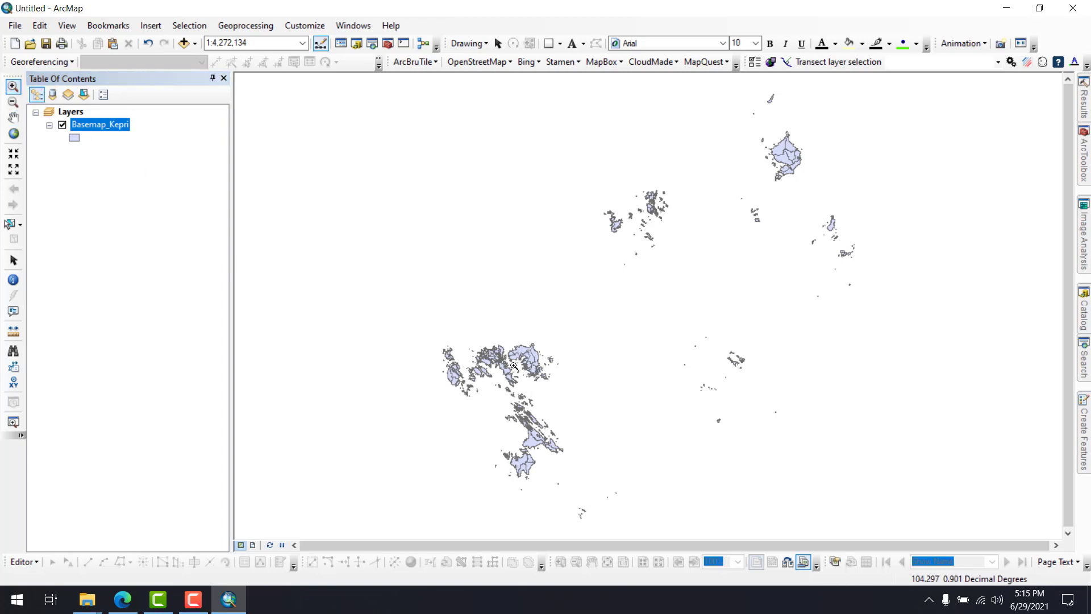
{"action": "left_click_drag", "start_coordinate": [510, 361], "coordinate": [547, 384]}
{"action": "scroll", "coordinate": [663, 370], "scroll_direction": "down", "scroll_amount": 1}
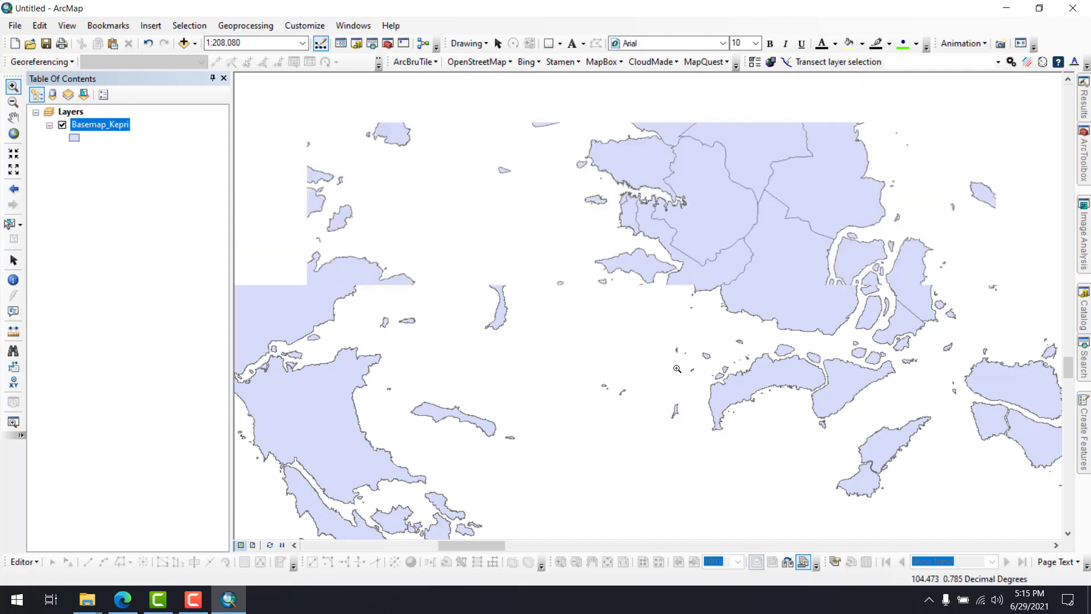
{"action": "left_click_drag", "start_coordinate": [591, 188], "coordinate": [637, 232]}
{"action": "scroll", "coordinate": [634, 219], "scroll_direction": "down", "scroll_amount": 1}
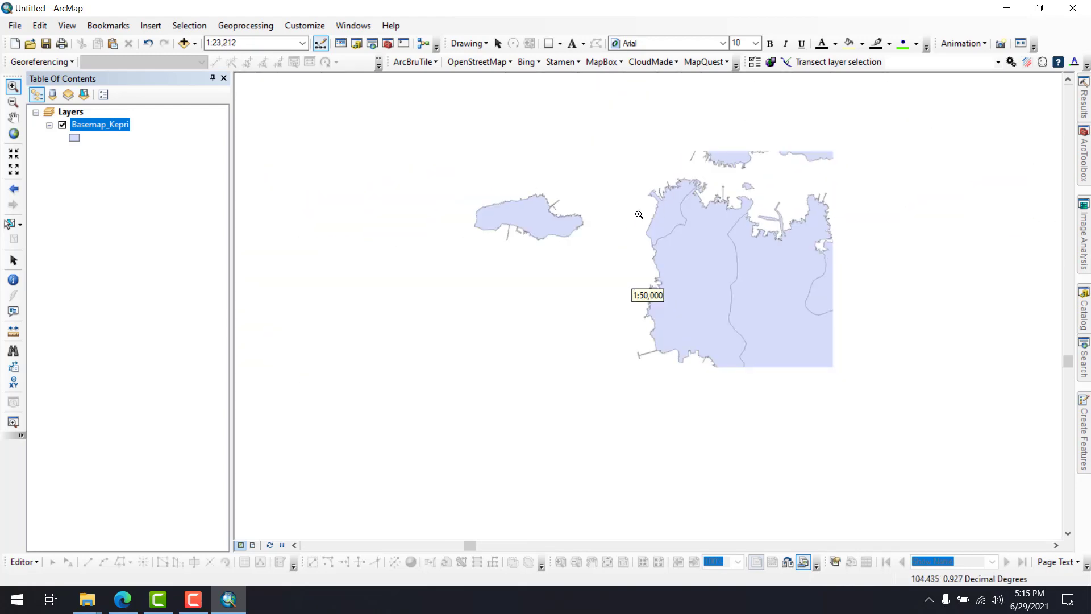
{"action": "scroll", "coordinate": [634, 218], "scroll_direction": "down", "scroll_amount": 2}
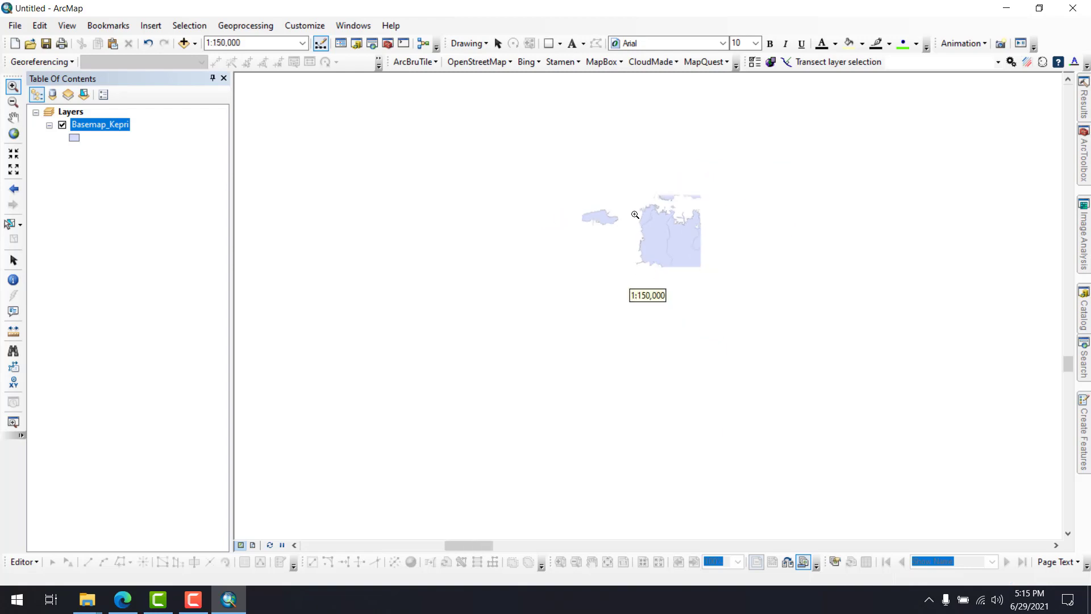
{"action": "scroll", "coordinate": [635, 215], "scroll_direction": "down", "scroll_amount": 1}
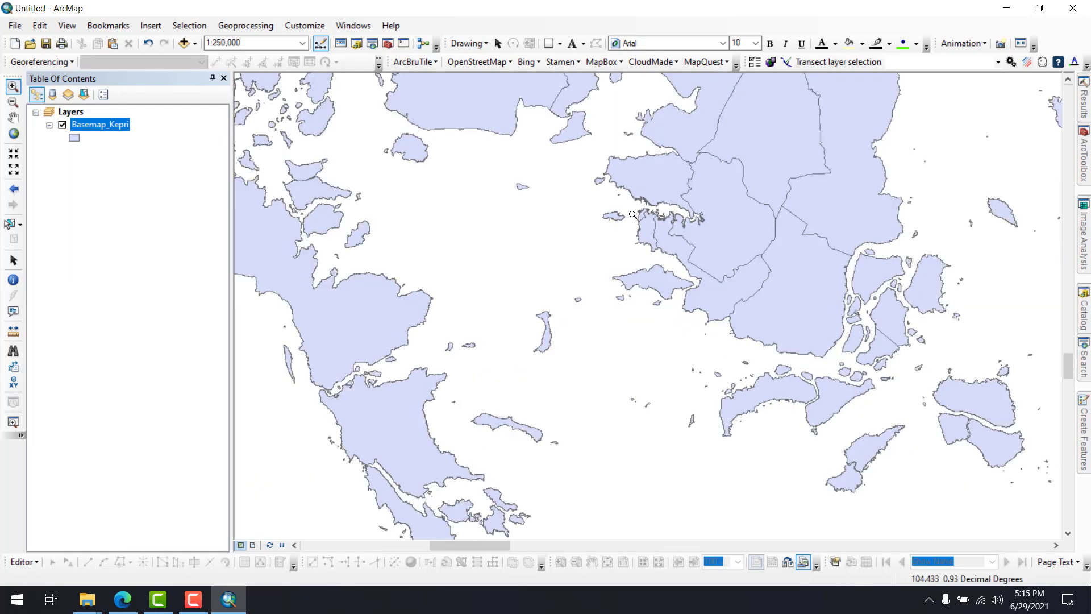
{"action": "scroll", "coordinate": [632, 215], "scroll_direction": "down", "scroll_amount": 1}
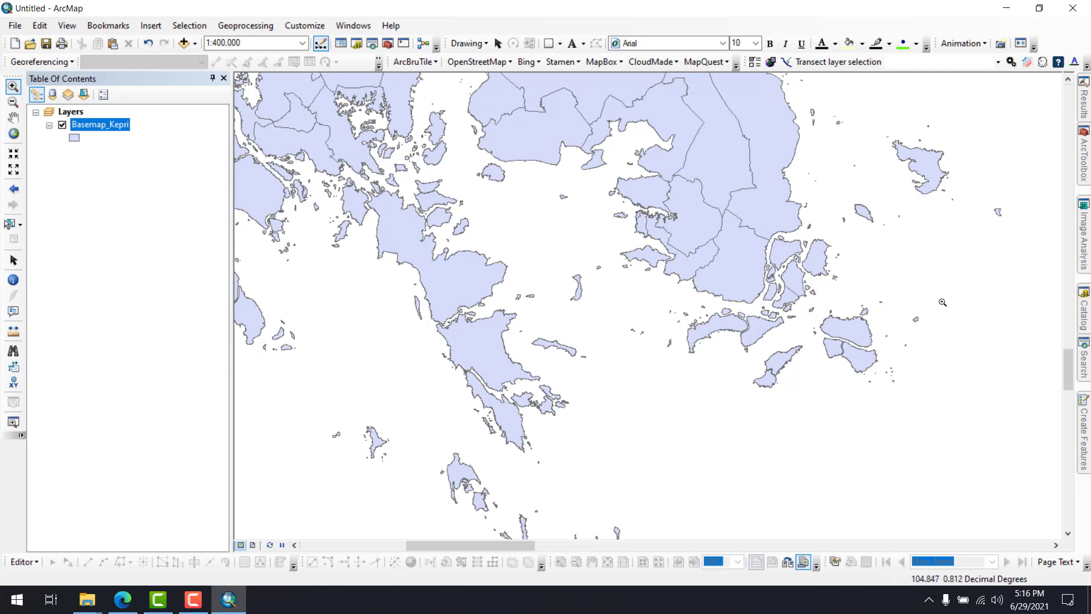
Show the Catalog and examine its existing folder connections, including the contents of drive D:
{"action": "left_click", "coordinate": [1083, 309]}
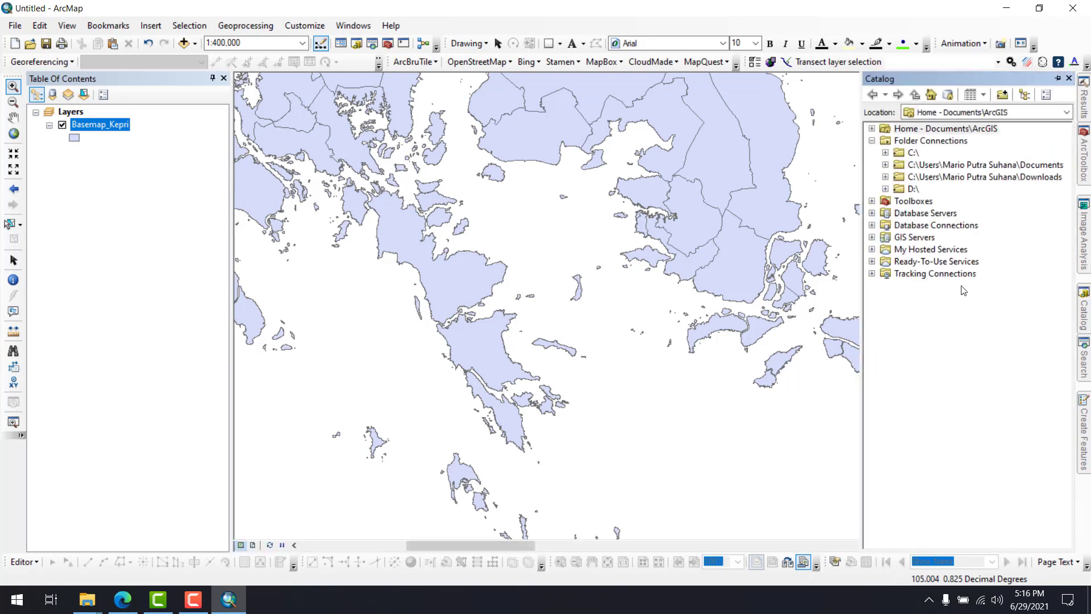
{"action": "left_click", "coordinate": [885, 188]}
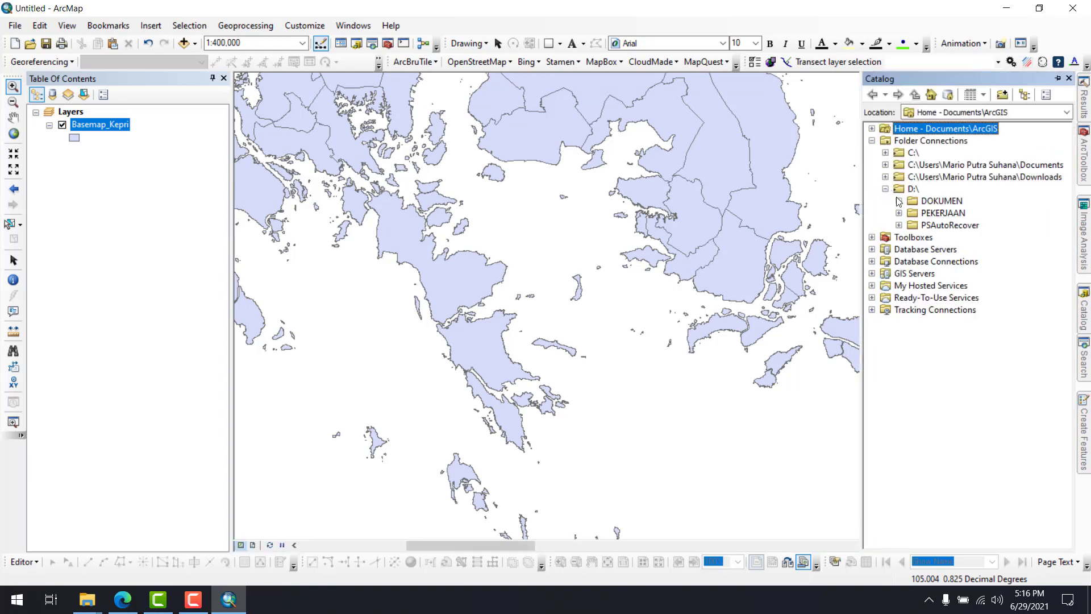
{"action": "left_click", "coordinate": [357, 46]}
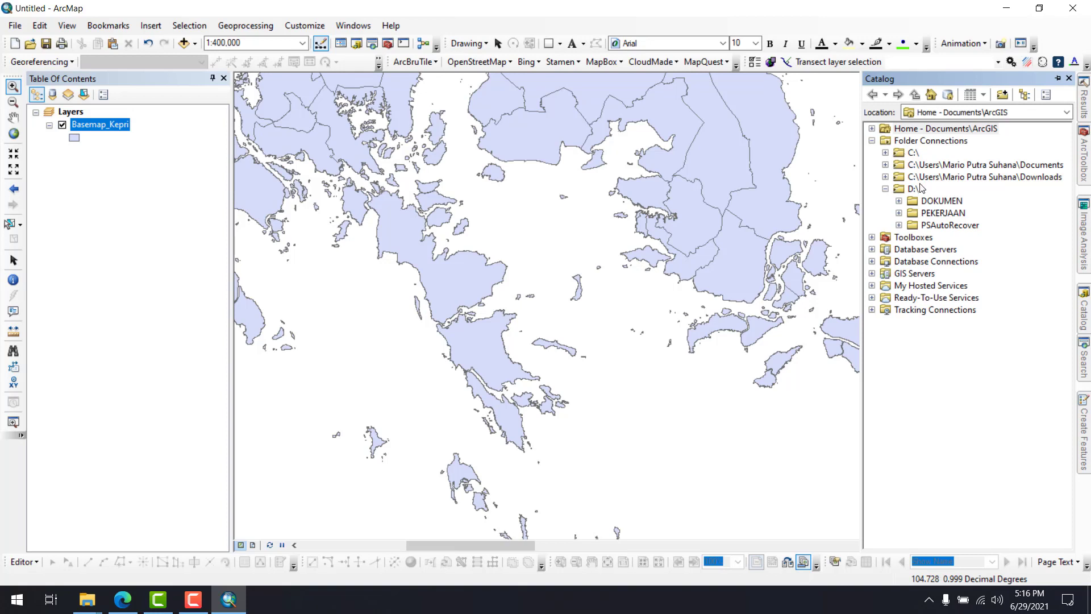
{"action": "left_click", "coordinate": [885, 188]}
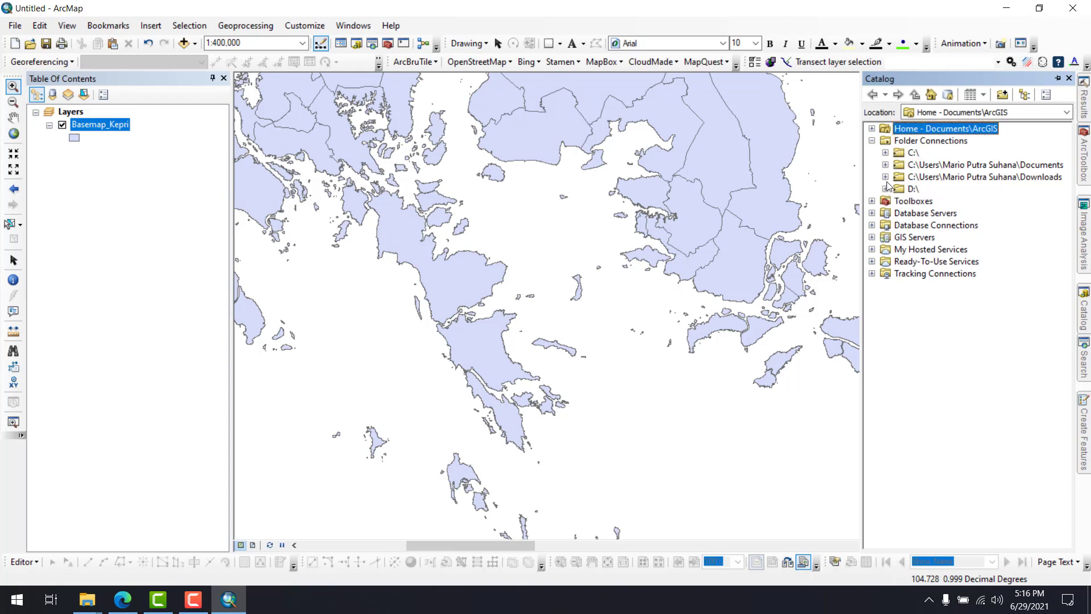
{"action": "left_click", "coordinate": [873, 142]}
{"action": "left_click", "coordinate": [880, 142]}
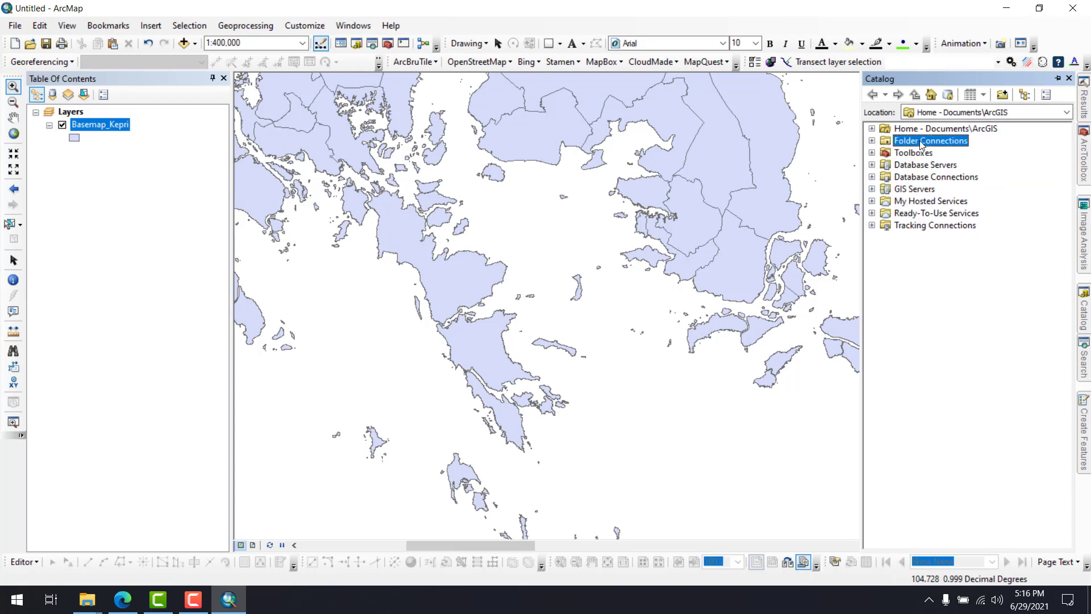
{"action": "left_click", "coordinate": [872, 141]}
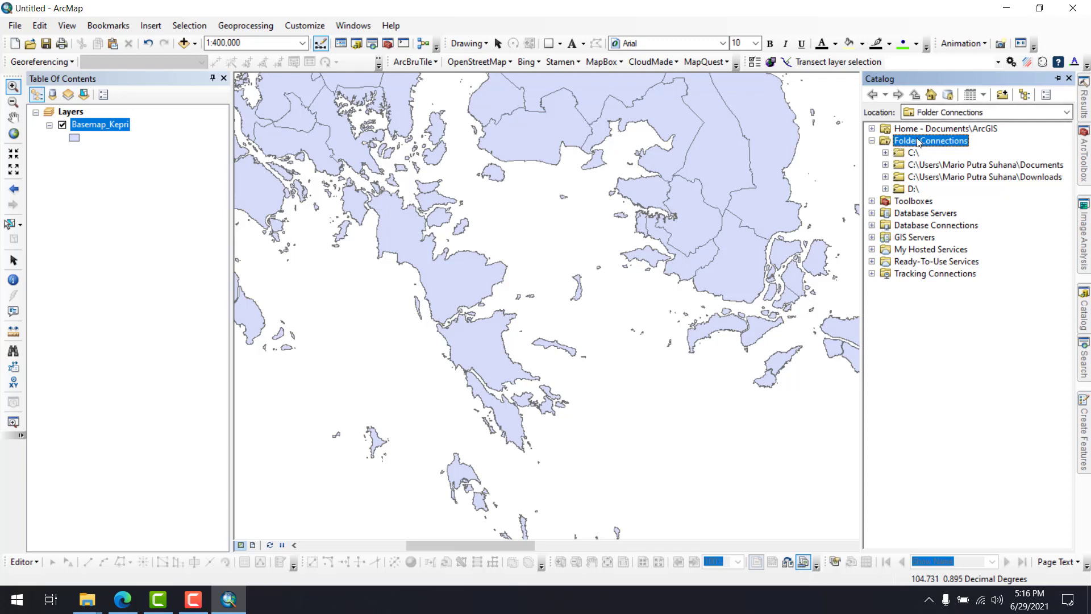
{"action": "left_click", "coordinate": [872, 141]}
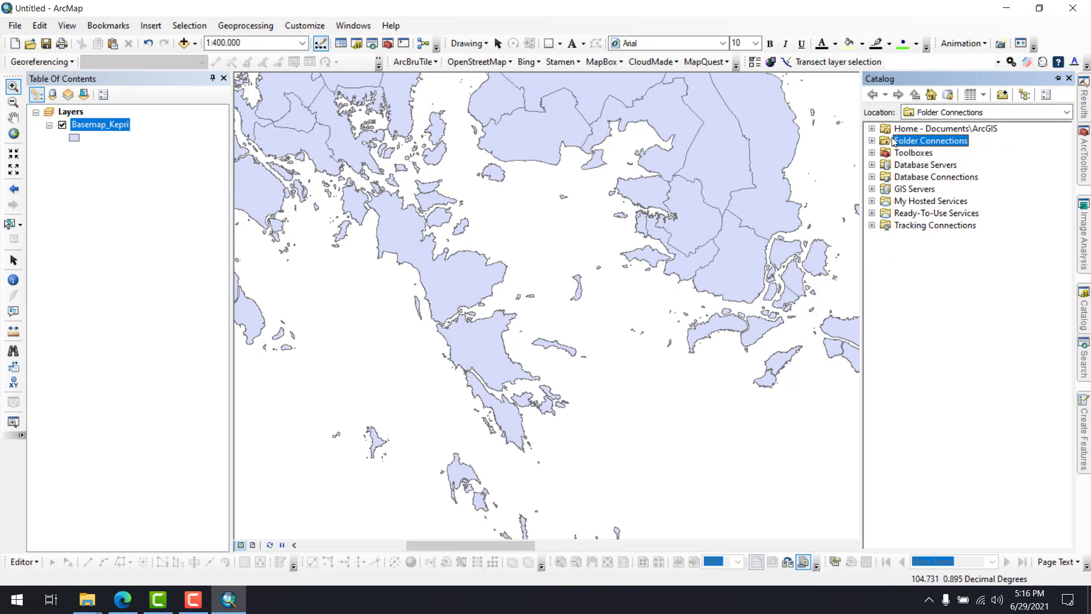
{"action": "double_click", "coordinate": [887, 142]}
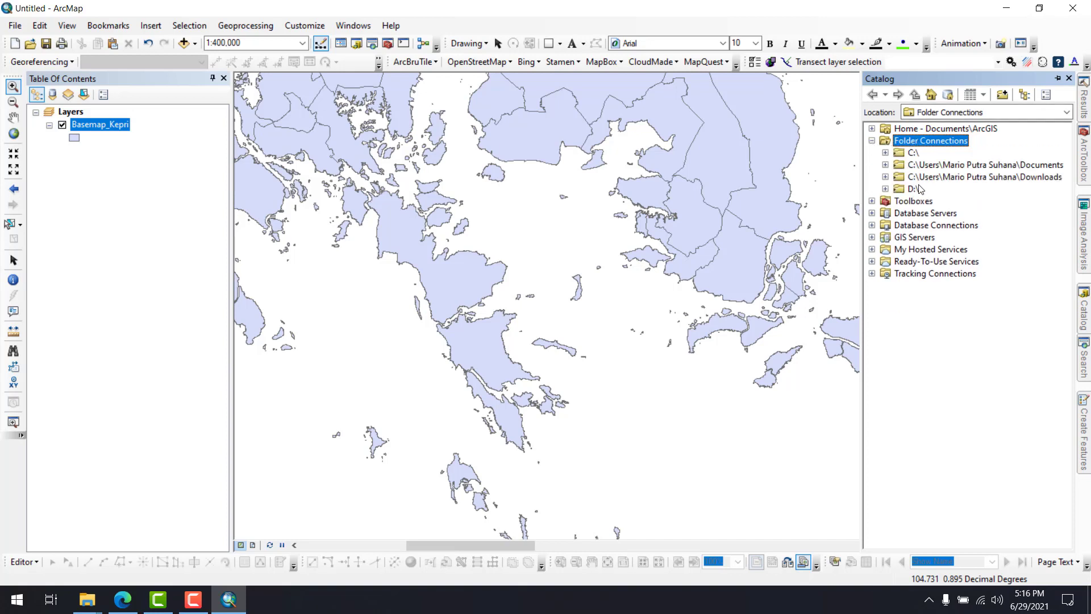
{"action": "left_click", "coordinate": [874, 140]}
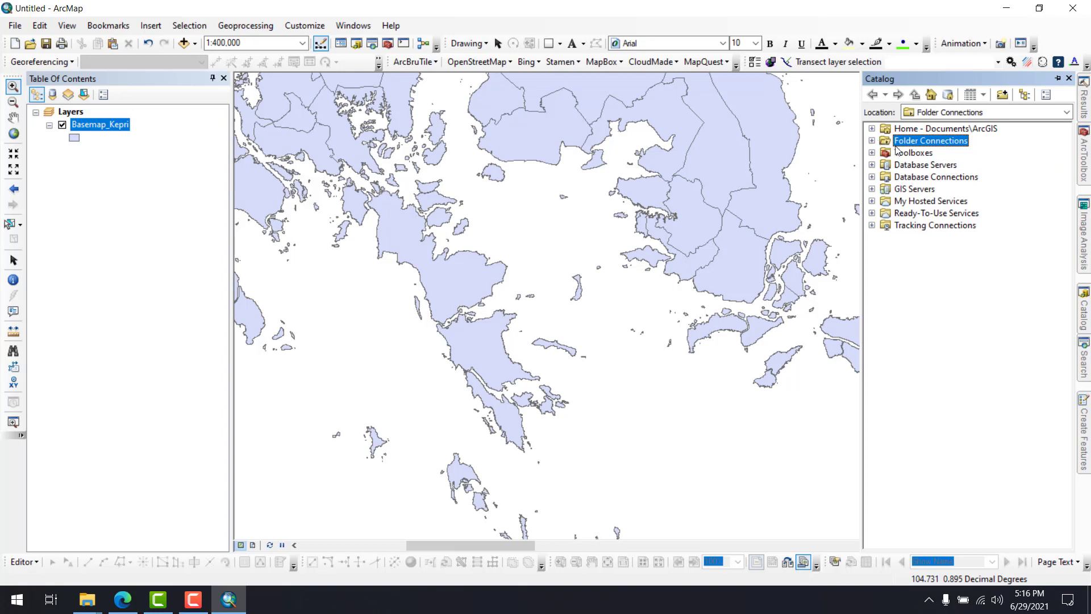
Connect drive D:\ as a folder connection in the Catalog
{"action": "right_click", "coordinate": [907, 143]}
{"action": "left_click", "coordinate": [917, 149]}
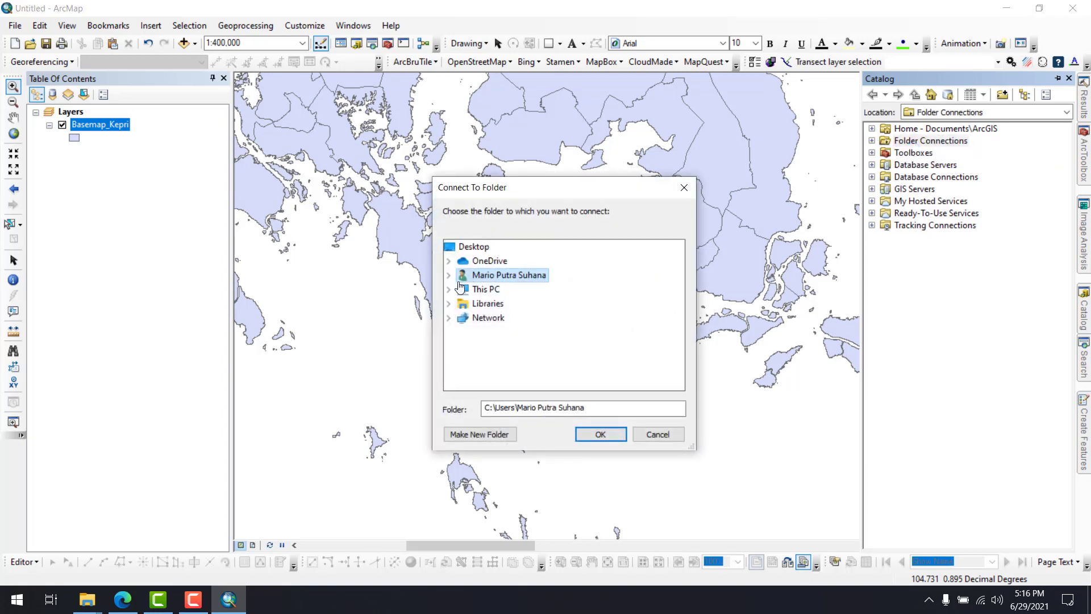
{"action": "left_click", "coordinate": [449, 289]}
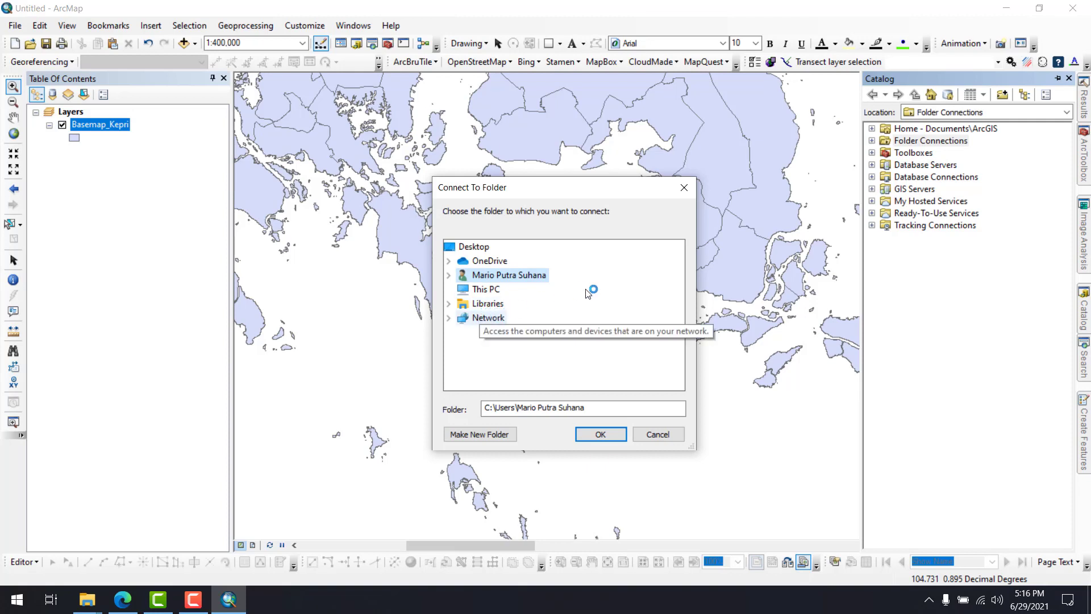
{"action": "scroll", "coordinate": [593, 287], "scroll_direction": "down", "scroll_amount": 1}
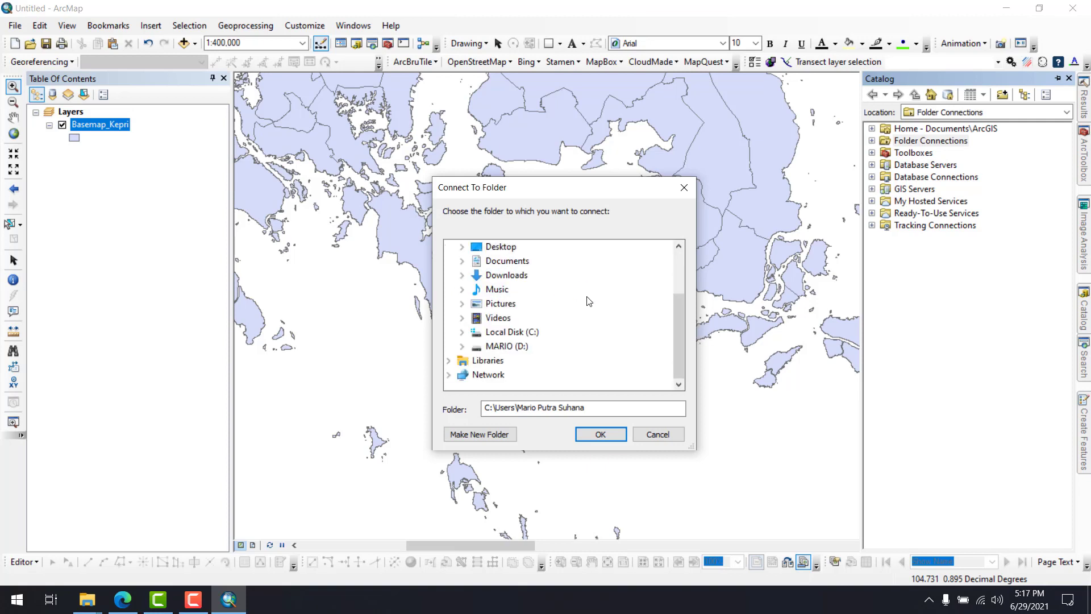
{"action": "left_click", "coordinate": [533, 348]}
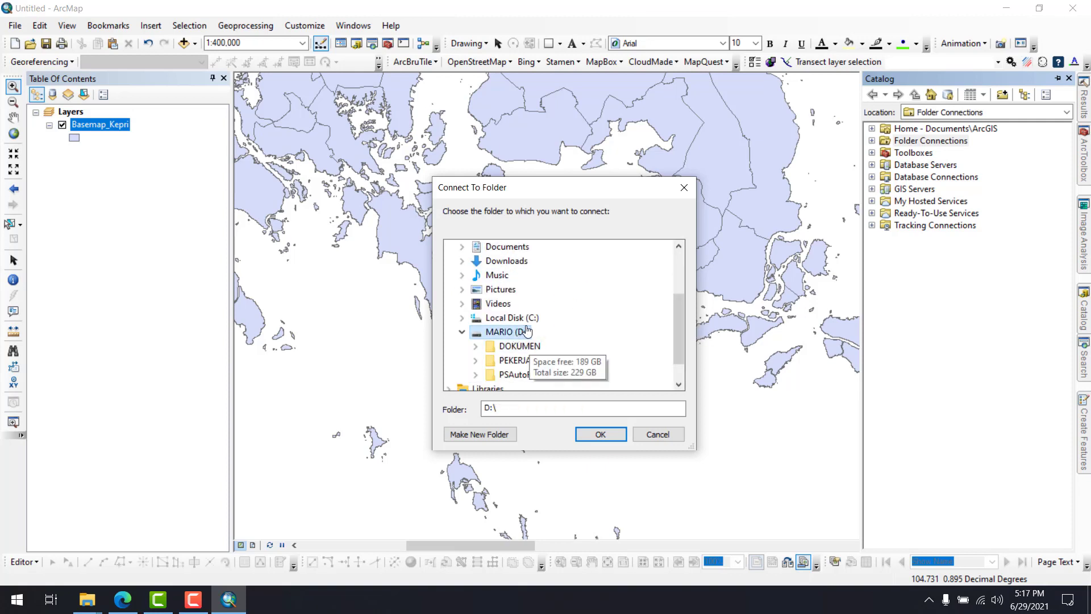
{"action": "left_click", "coordinate": [601, 434]}
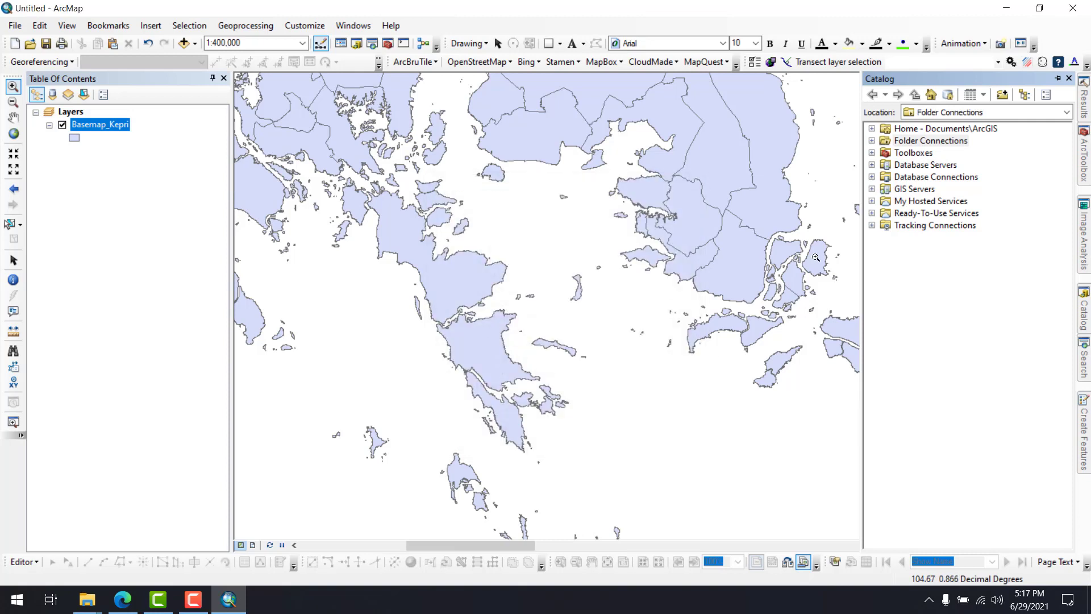
Create a new folder named SHP inside D:\PEKERJAAN\LATIHAN MODUL
{"action": "left_click", "coordinate": [872, 141]}
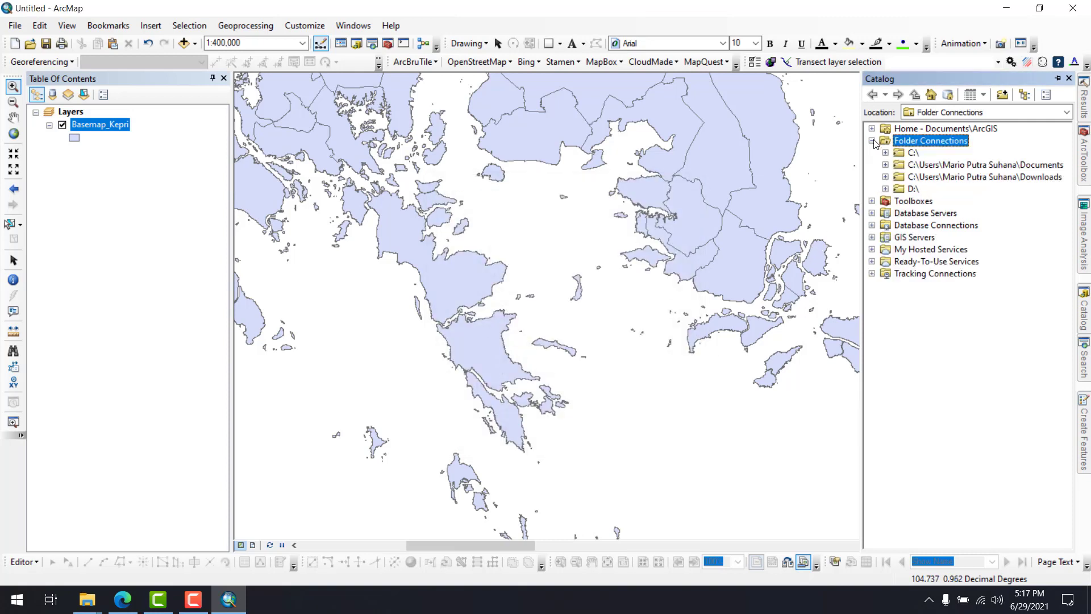
{"action": "double_click", "coordinate": [911, 189]}
{"action": "double_click", "coordinate": [925, 214]}
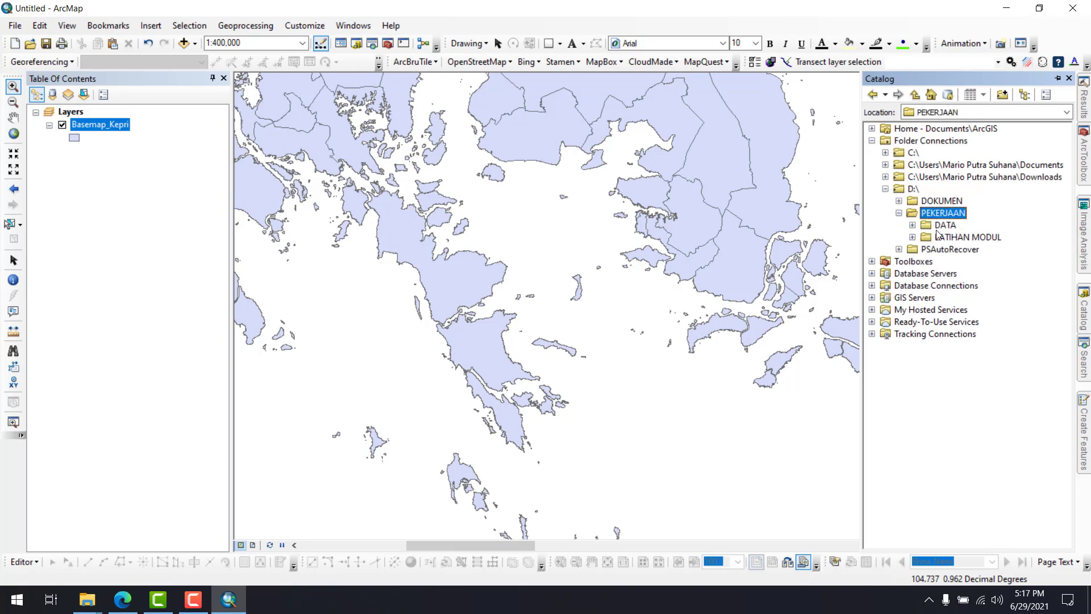
{"action": "left_click", "coordinate": [936, 230]}
{"action": "double_click", "coordinate": [937, 236]}
{"action": "right_click", "coordinate": [942, 234]}
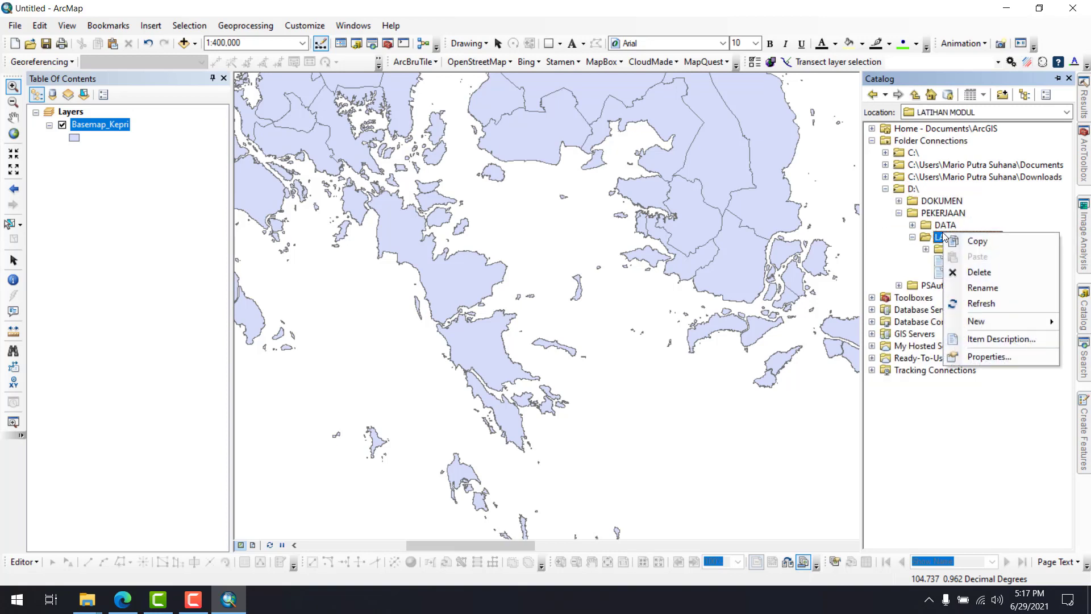
{"action": "mouse_move", "coordinate": [965, 321]}
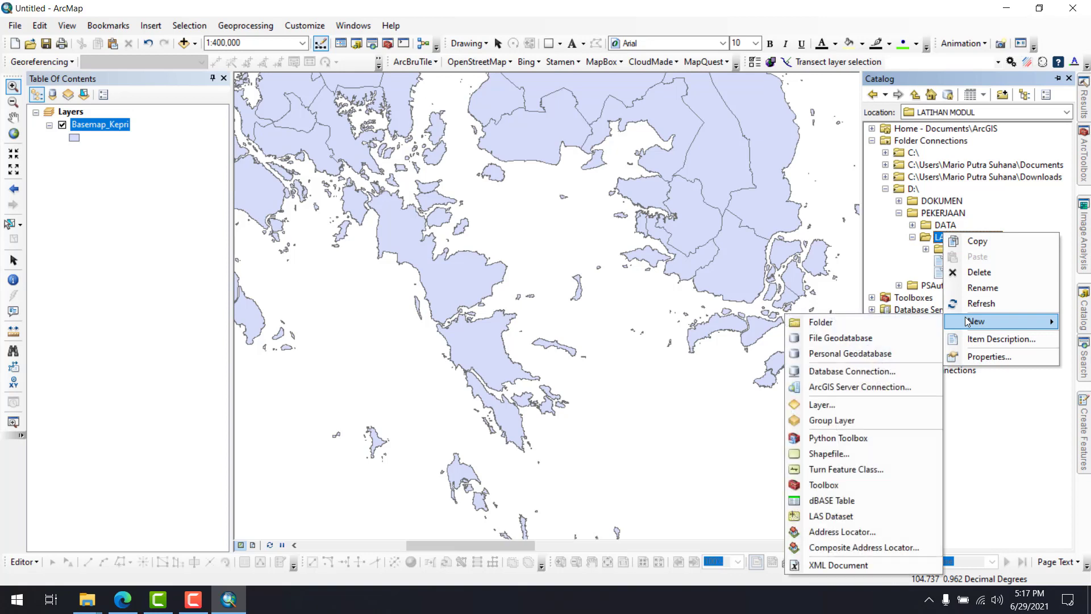
{"action": "left_click", "coordinate": [857, 326]}
{"action": "type", "text": "SHP"}
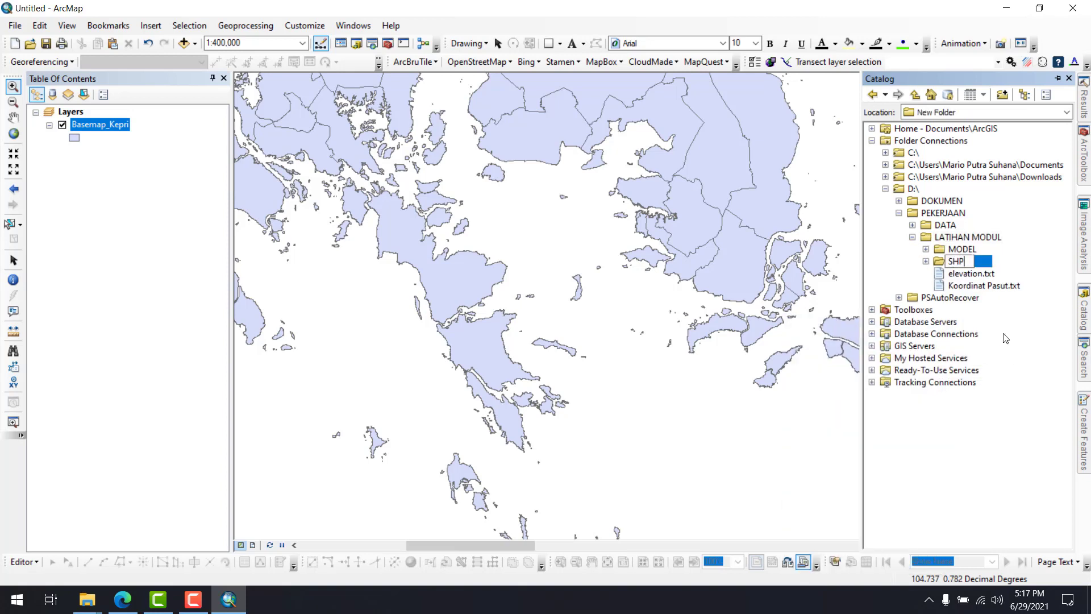
{"action": "key", "text": "Return"}
Start a new shapefile in the SHP folder, naming it AreaModel and setting its feature type to Polygon
{"action": "right_click", "coordinate": [956, 261]}
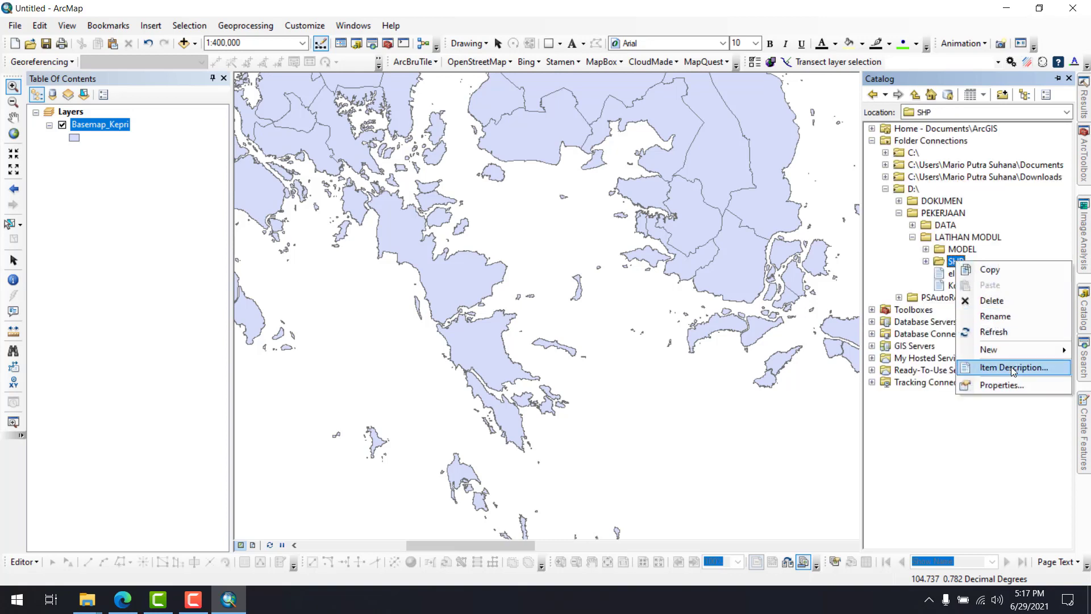
{"action": "mouse_move", "coordinate": [1005, 350]}
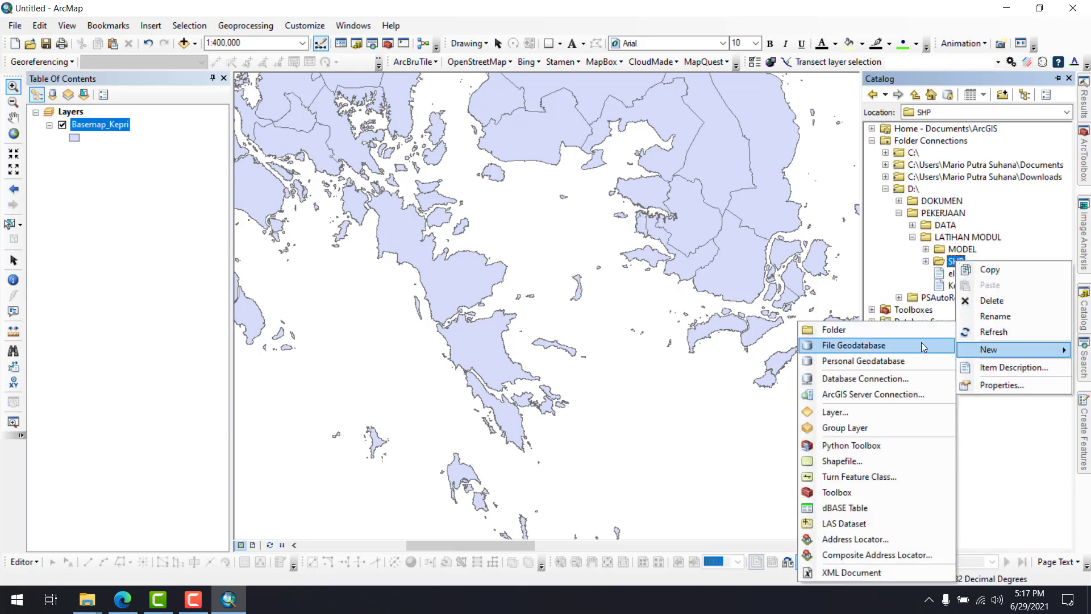
{"action": "left_click", "coordinate": [837, 460]}
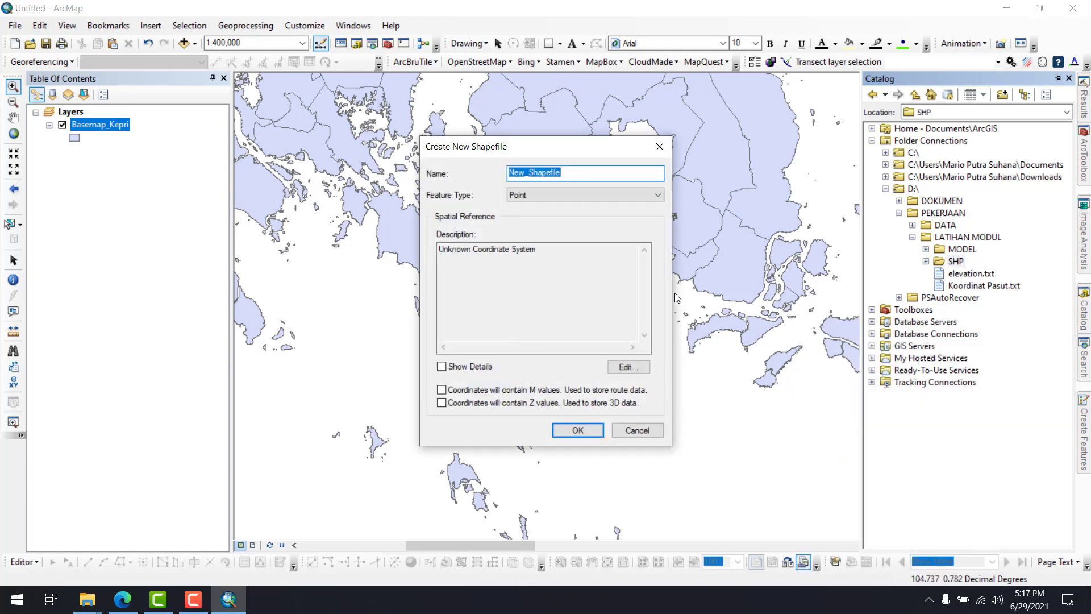
{"action": "type", "text": "AreaModel"}
{"action": "left_click", "coordinate": [531, 196]}
{"action": "left_click", "coordinate": [525, 227]}
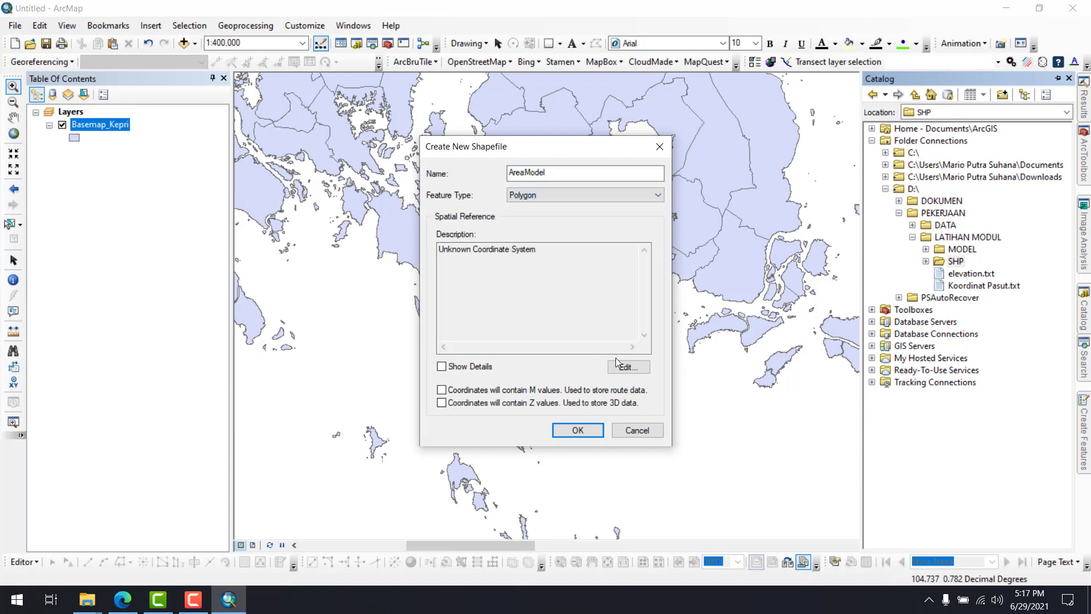
Compare the favorite coordinate systems WGS 1984, WGS 1984 UTM Zone 48N and WGS 1984 UTM Zone 48S for the AreaModel shapefile
{"action": "left_click", "coordinate": [619, 366]}
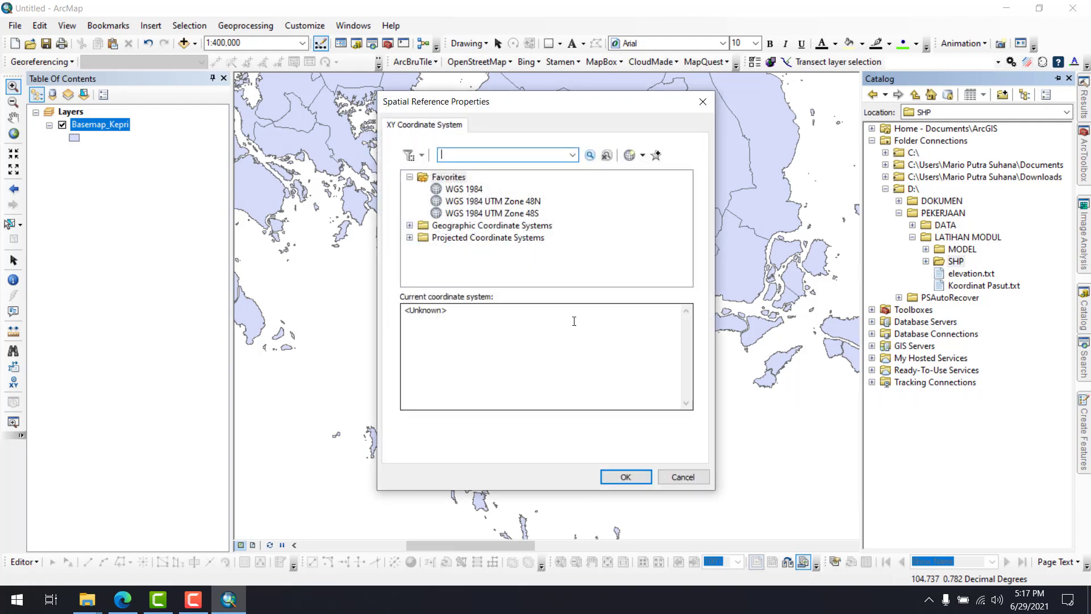
{"action": "left_click", "coordinate": [410, 225]}
{"action": "left_click", "coordinate": [409, 177]}
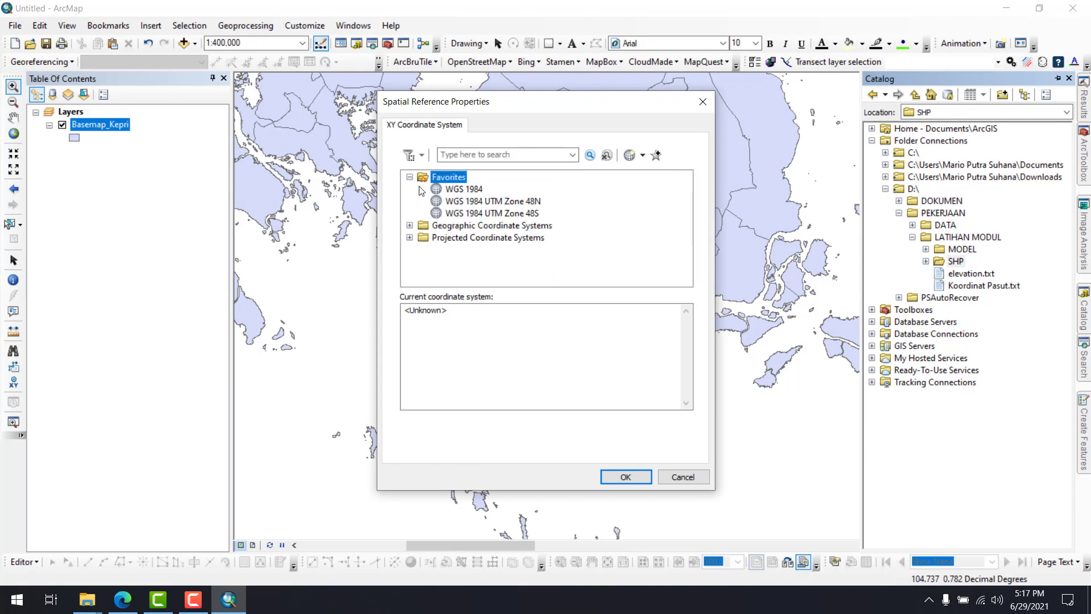
{"action": "left_click", "coordinate": [463, 190]}
{"action": "left_click", "coordinate": [466, 201]}
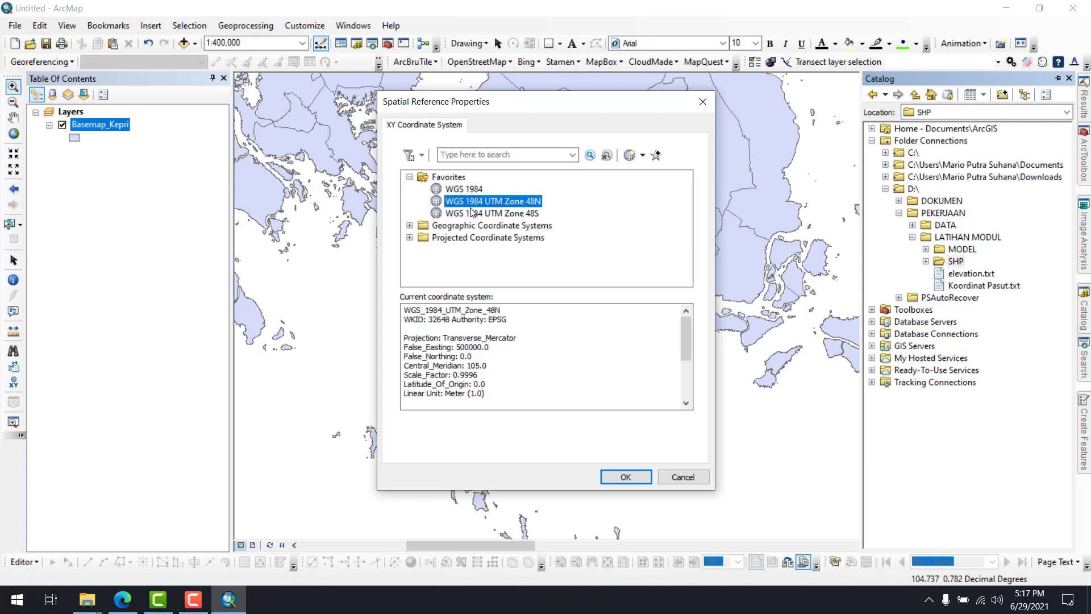
{"action": "left_click", "coordinate": [476, 213]}
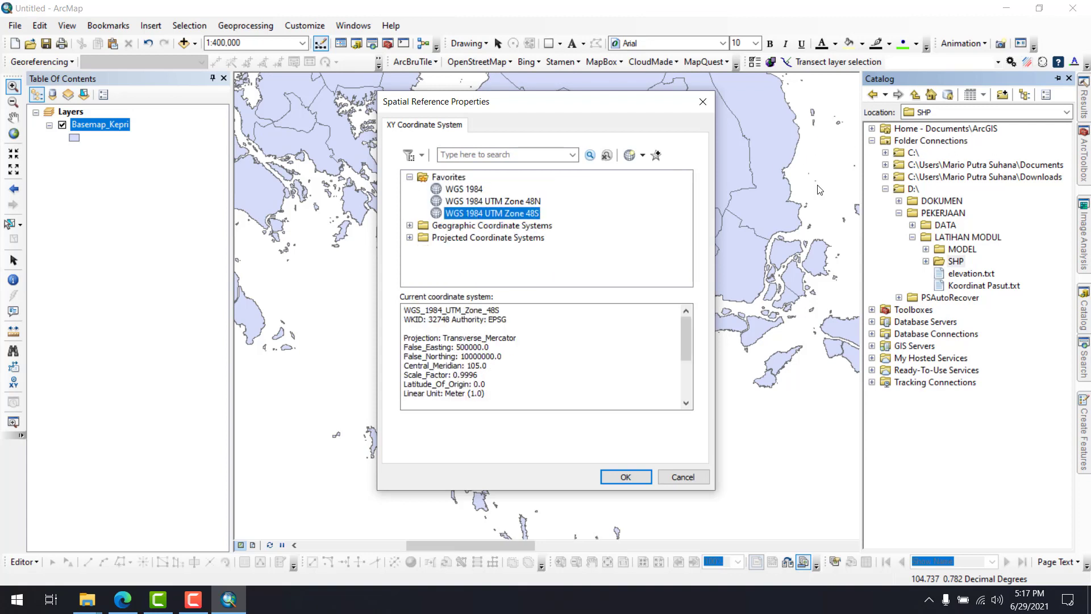
{"action": "left_click", "coordinate": [409, 177]}
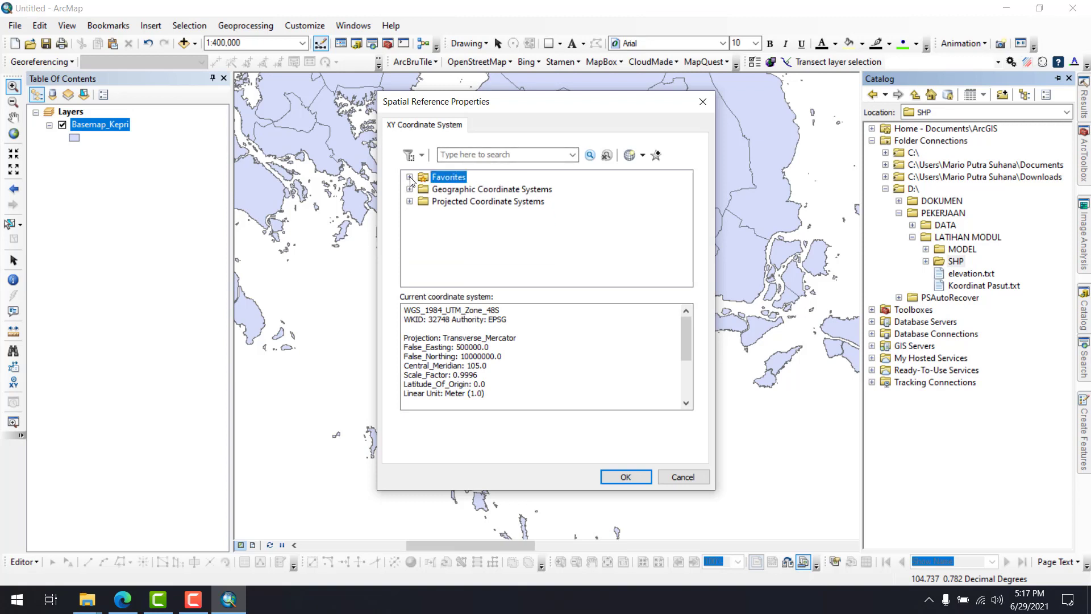
{"action": "left_click", "coordinate": [409, 178]}
{"action": "left_click", "coordinate": [410, 178]}
{"action": "left_click", "coordinate": [409, 178]}
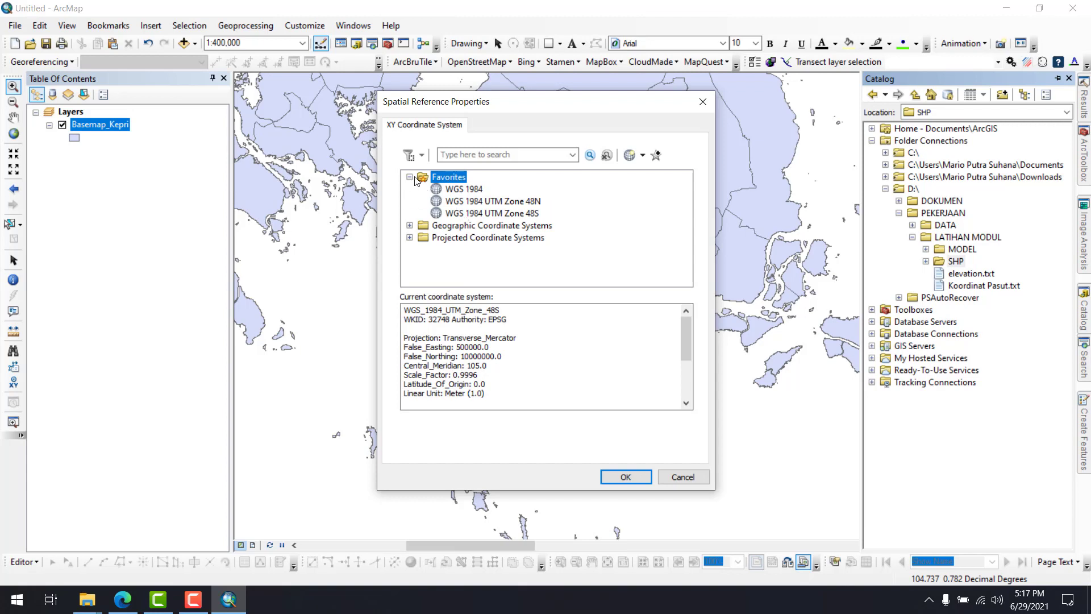
{"action": "left_click", "coordinate": [462, 190]}
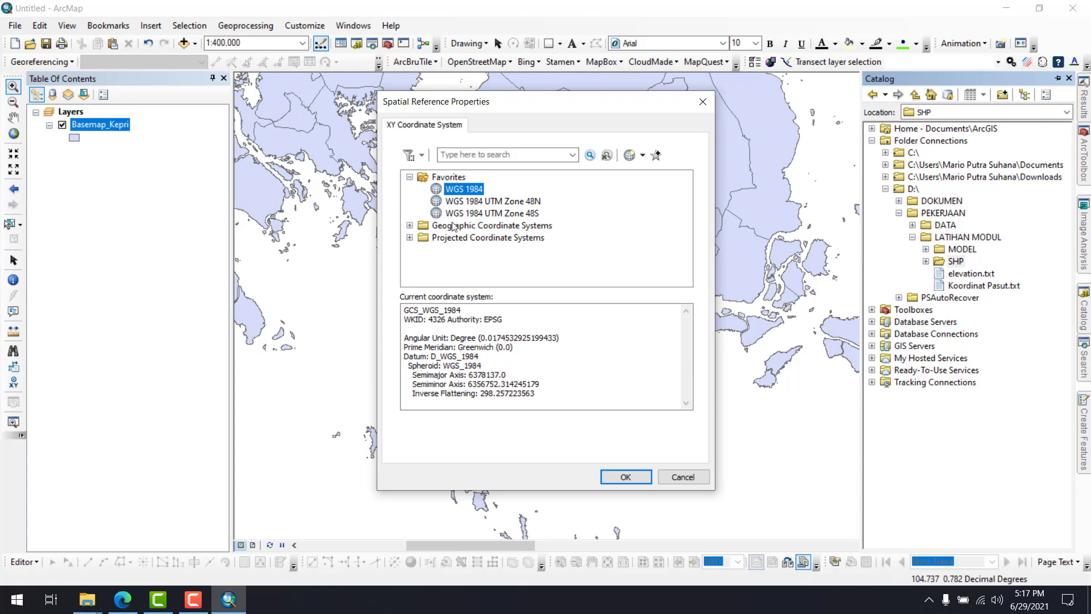
Locate WGS 1984 in the World group of the geographic coordinate systems and view the options for adding a system to the favorites
{"action": "left_click", "coordinate": [443, 226]}
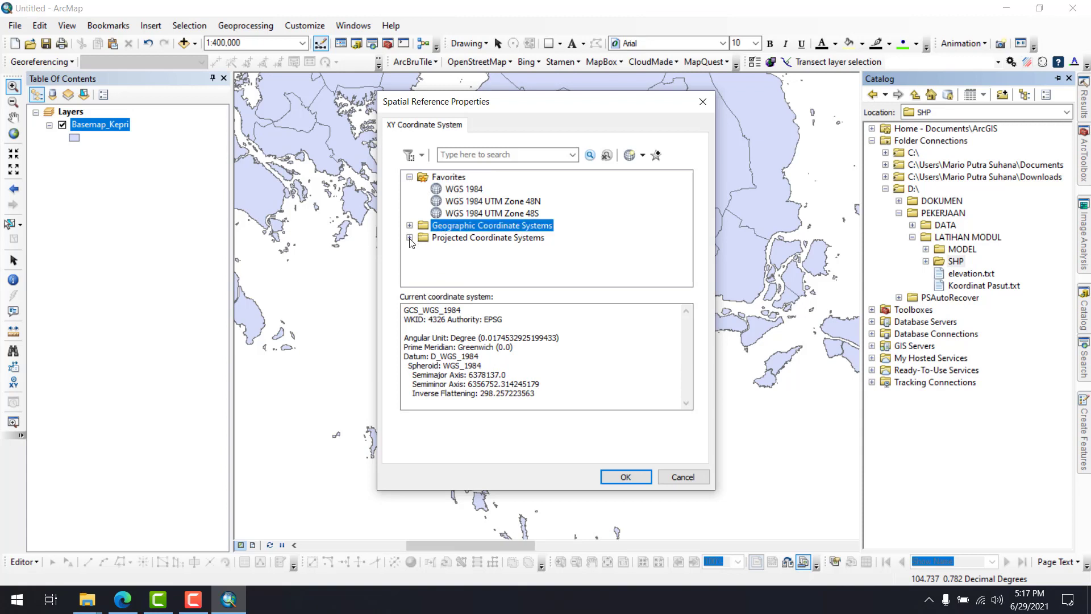
{"action": "left_click", "coordinate": [409, 226]}
{"action": "scroll", "coordinate": [432, 262], "scroll_direction": "down", "scroll_amount": 3}
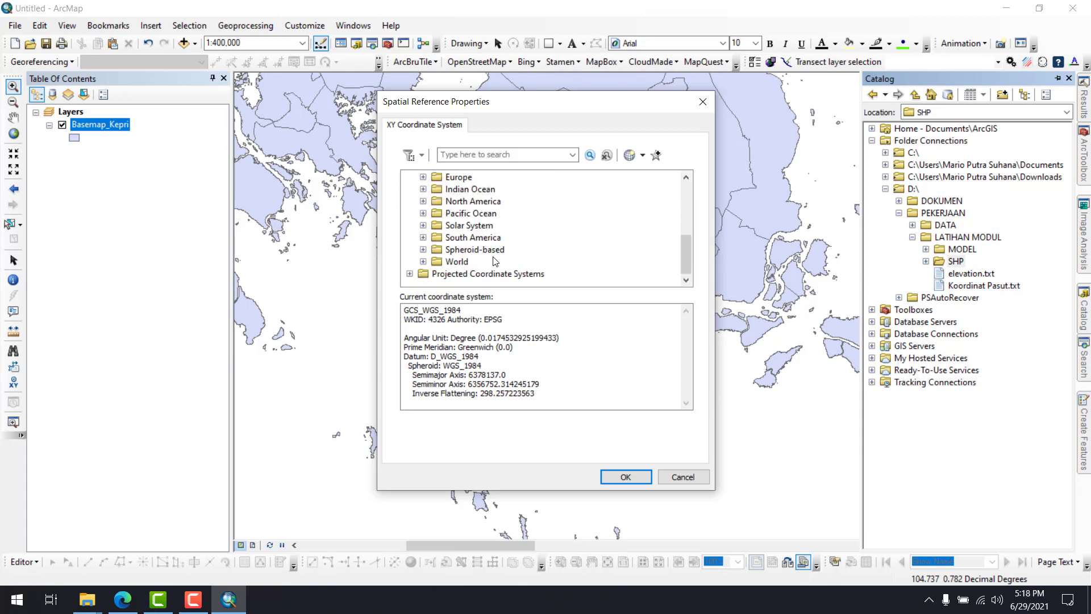
{"action": "left_click", "coordinate": [424, 261]}
{"action": "scroll", "coordinate": [489, 267], "scroll_direction": "down", "scroll_amount": 7}
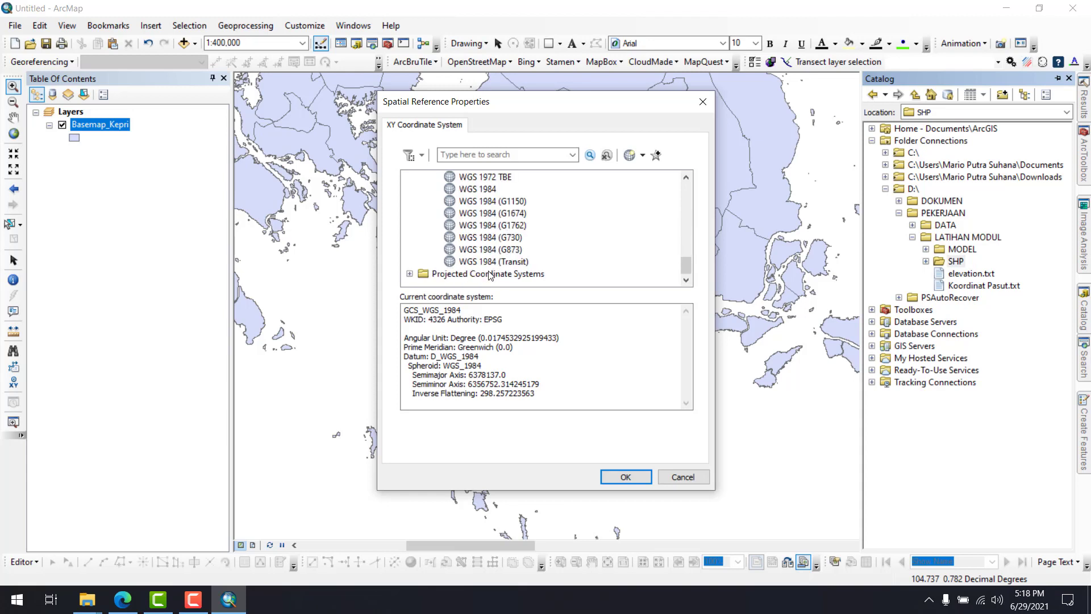
{"action": "scroll", "coordinate": [492, 272], "scroll_direction": "up", "scroll_amount": 1}
{"action": "left_click", "coordinate": [489, 227]}
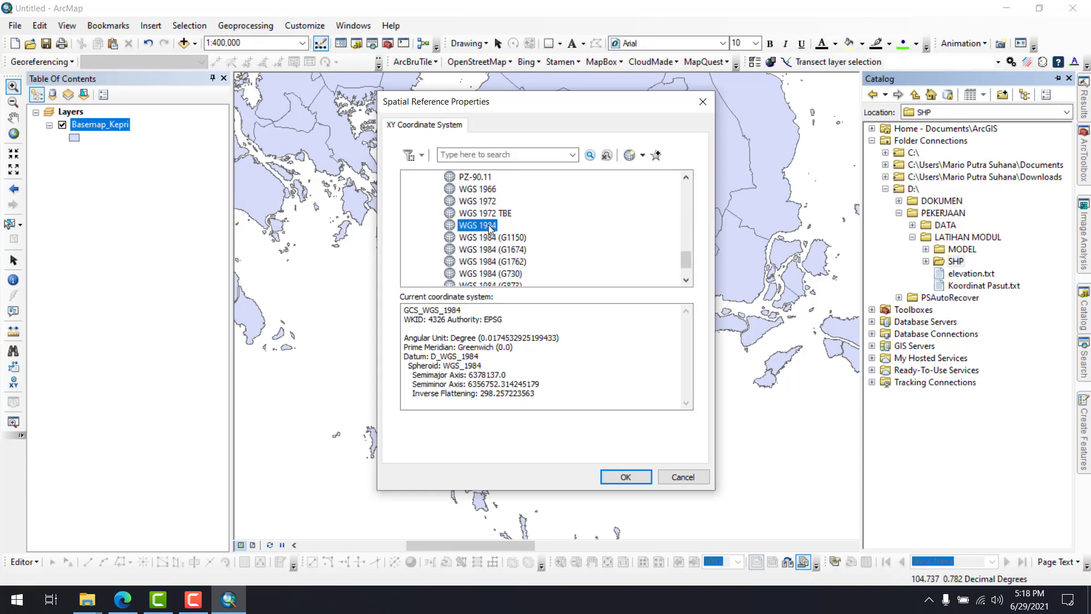
{"action": "scroll", "coordinate": [500, 261], "scroll_direction": "up", "scroll_amount": 8}
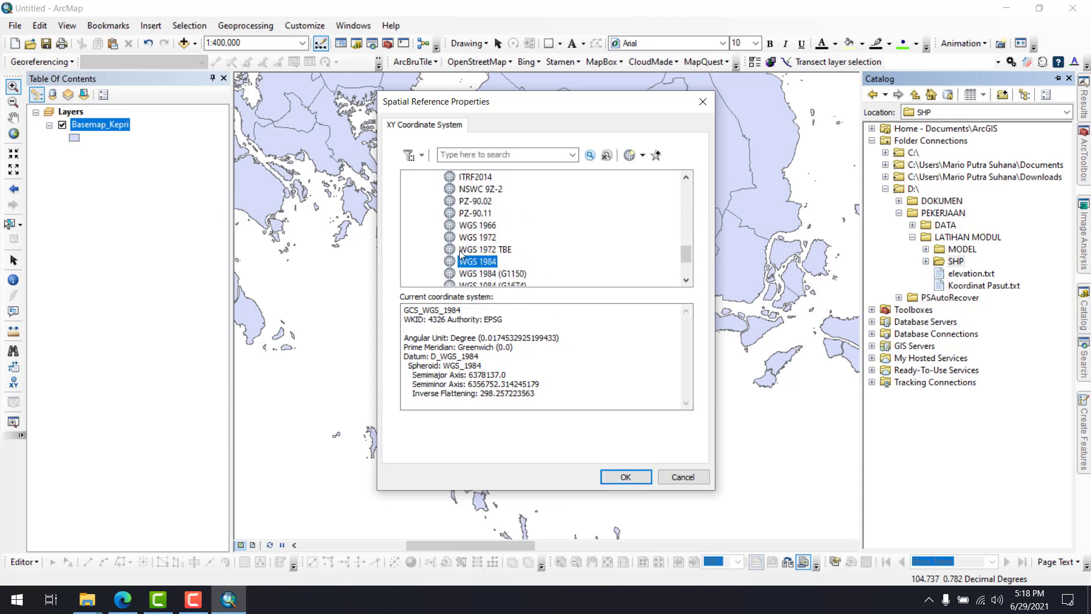
{"action": "scroll", "coordinate": [470, 250], "scroll_direction": "down", "scroll_amount": 3}
{"action": "scroll", "coordinate": [469, 247], "scroll_direction": "up", "scroll_amount": 10}
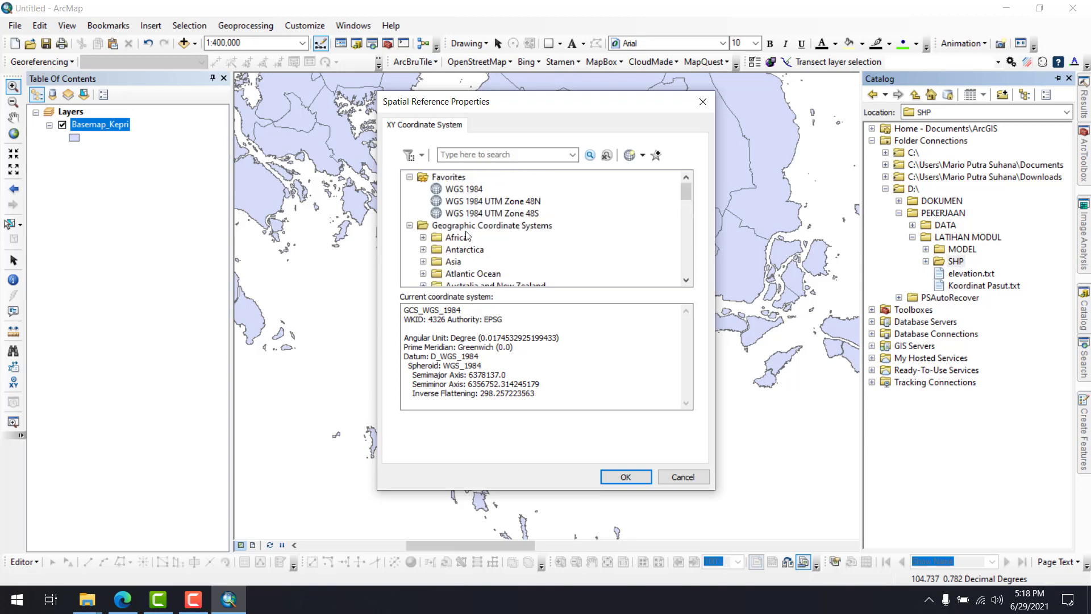
{"action": "scroll", "coordinate": [470, 195], "scroll_direction": "down", "scroll_amount": 8}
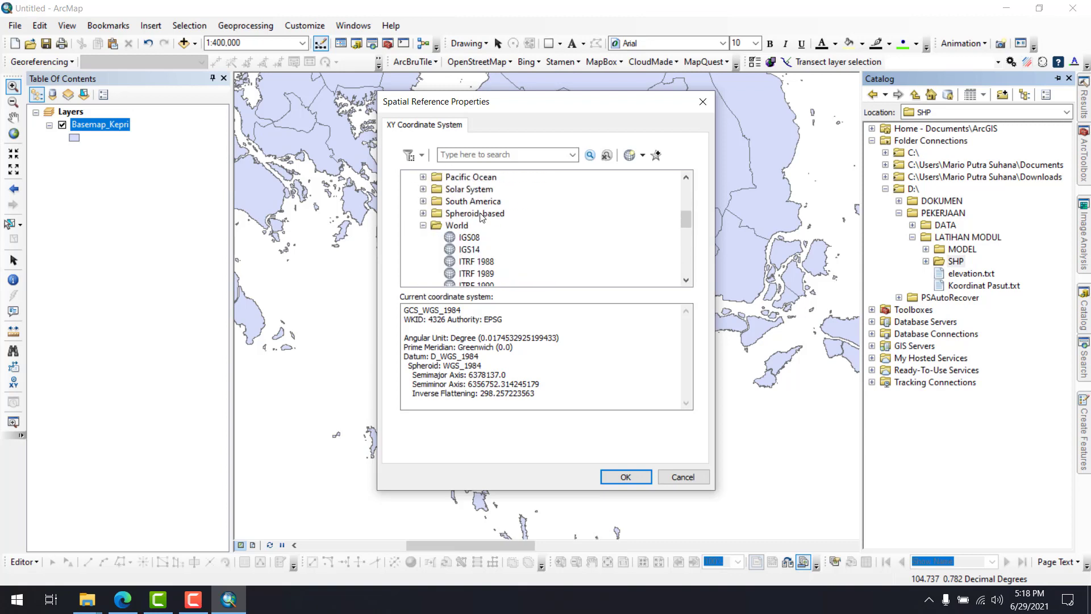
{"action": "scroll", "coordinate": [486, 234], "scroll_direction": "up", "scroll_amount": 10}
{"action": "scroll", "coordinate": [472, 227], "scroll_direction": "down", "scroll_amount": 10}
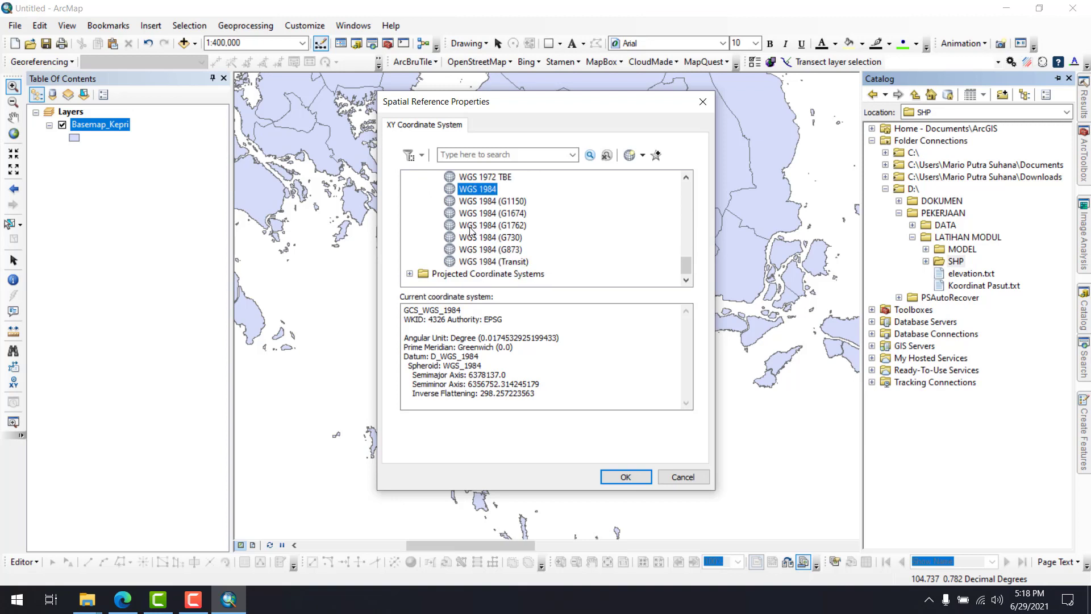
{"action": "right_click", "coordinate": [481, 202]}
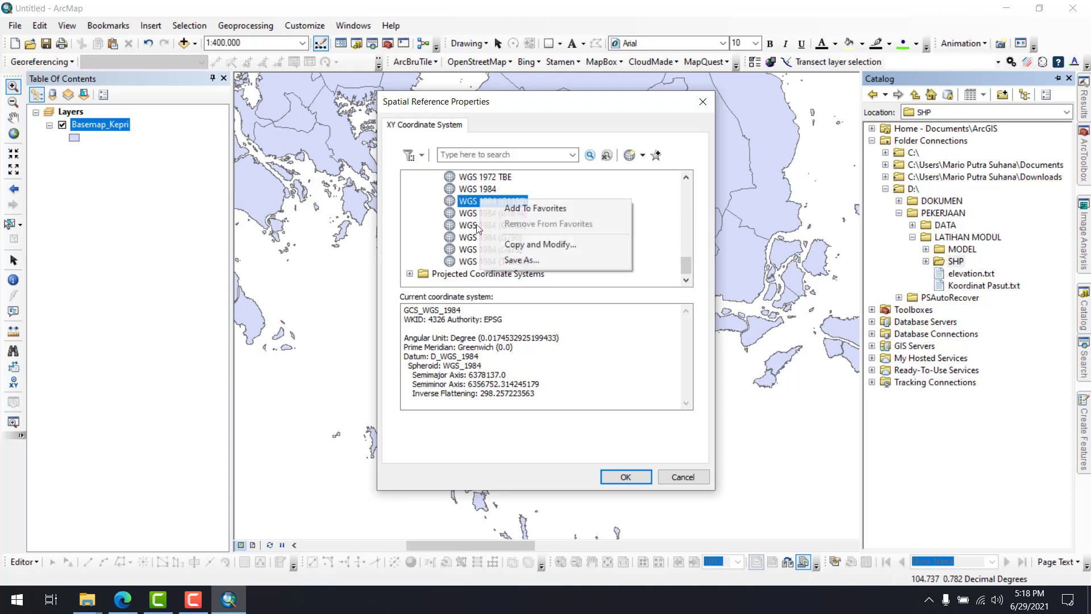
{"action": "left_click", "coordinate": [587, 196]}
Assign the favorite WGS 1984 coordinate system to AreaModel and create the shapefile
{"action": "scroll", "coordinate": [479, 216], "scroll_direction": "up", "scroll_amount": 10}
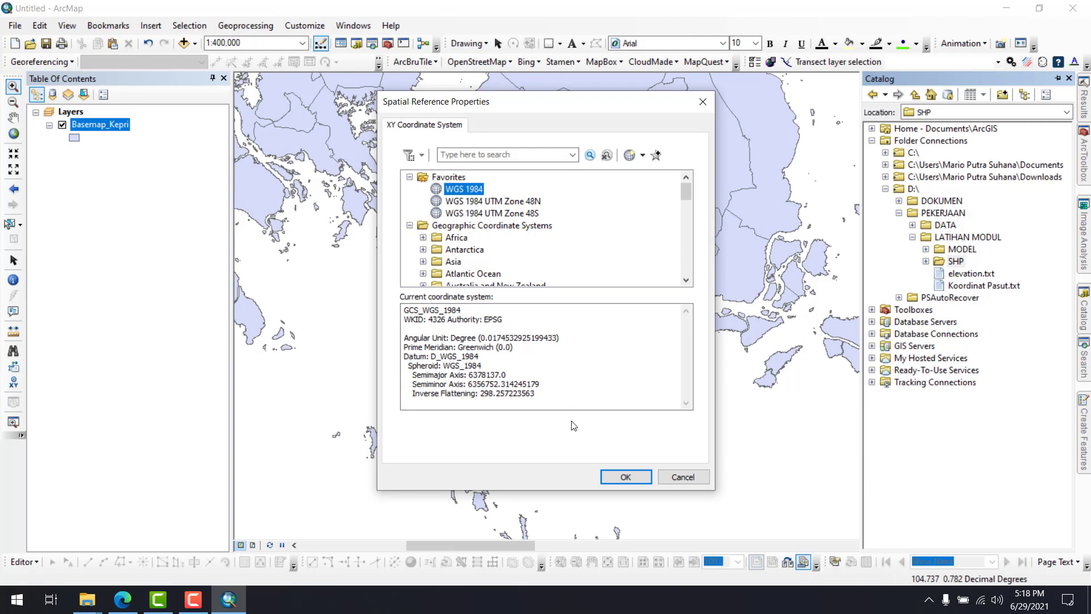
{"action": "left_click", "coordinate": [625, 476]}
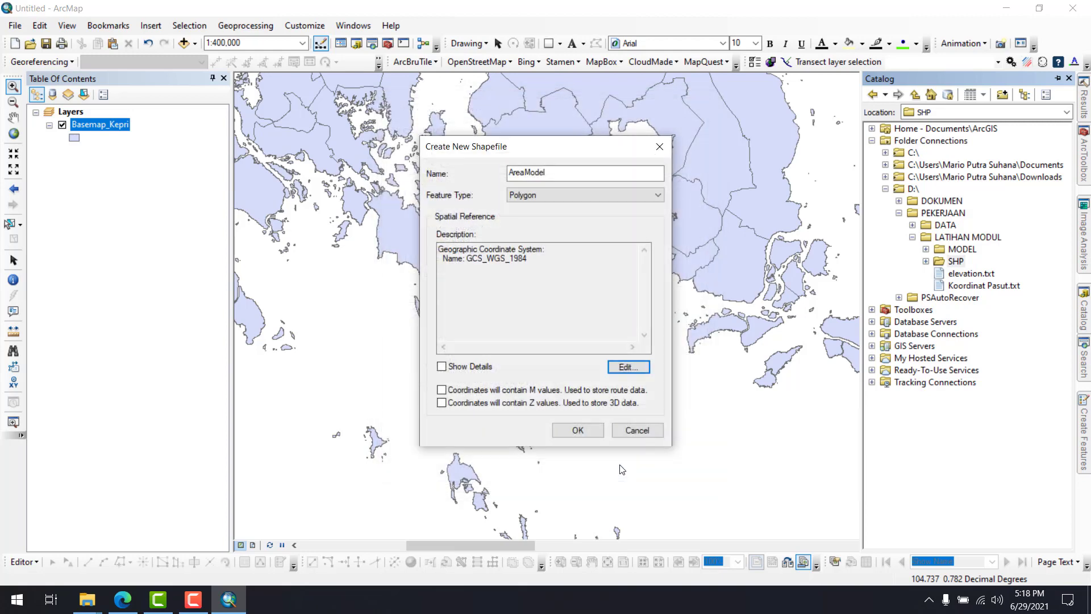
{"action": "left_click", "coordinate": [591, 433]}
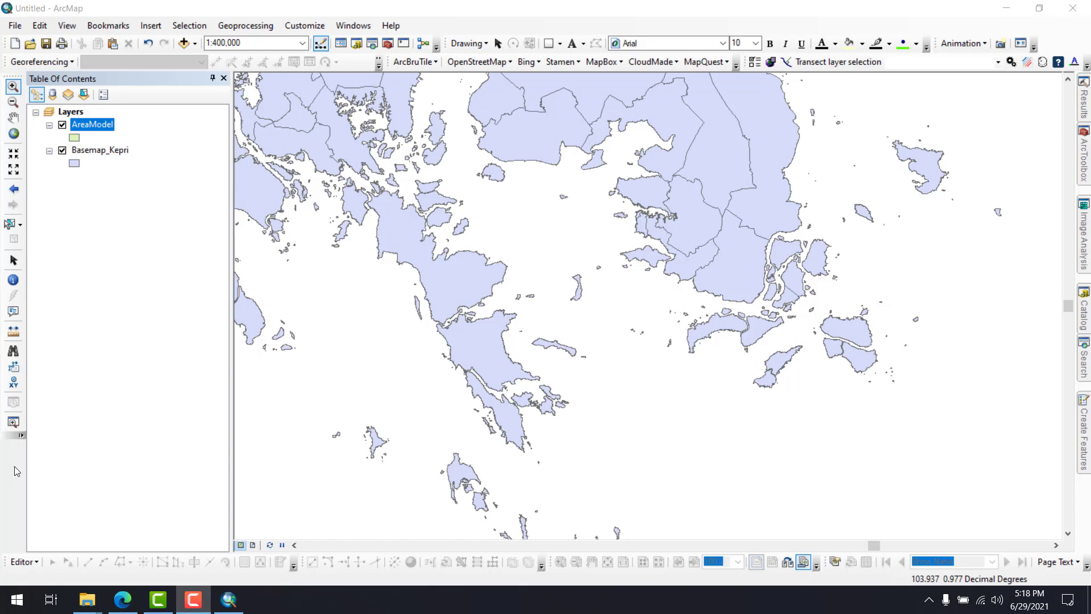
Examine the Editor commands and locate the Editor toolbar among the available toolbars
{"action": "left_click", "coordinate": [35, 565]}
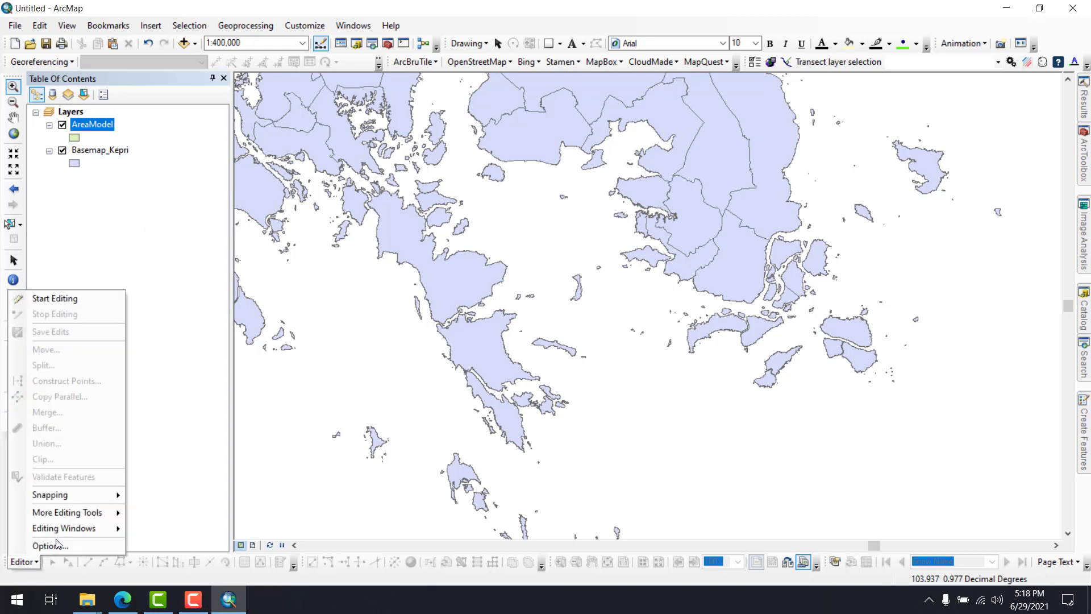
{"action": "left_click", "coordinate": [36, 564]}
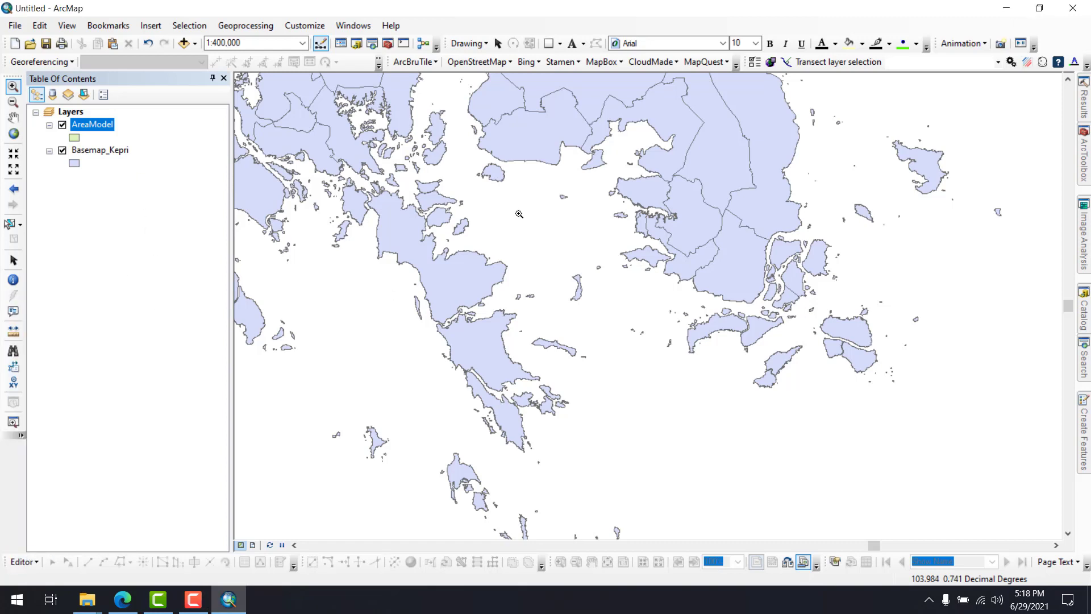
{"action": "right_click", "coordinate": [599, 27]}
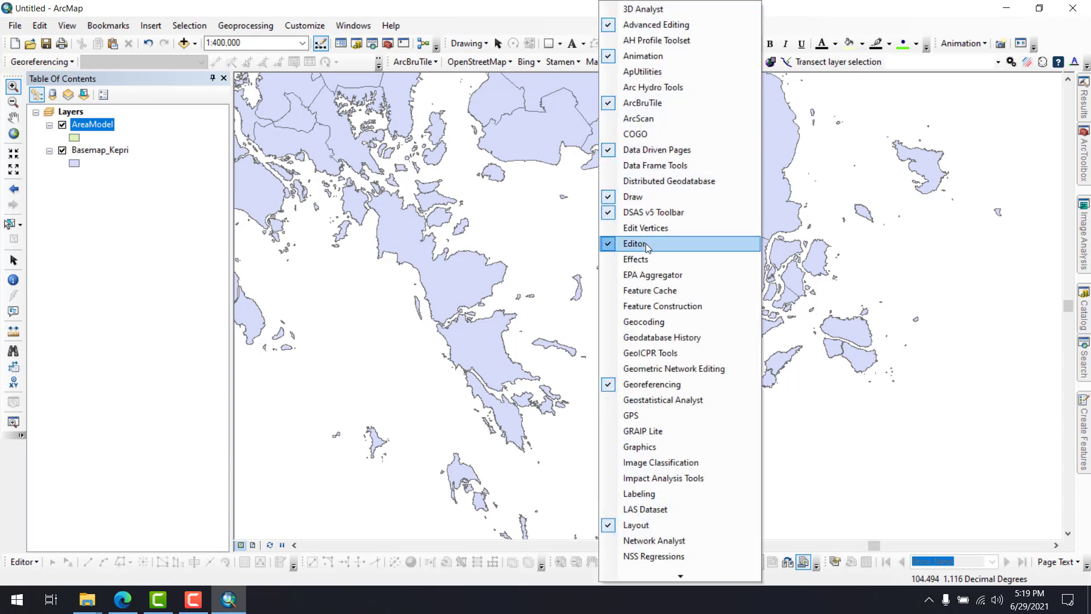
{"action": "left_click", "coordinate": [34, 562]}
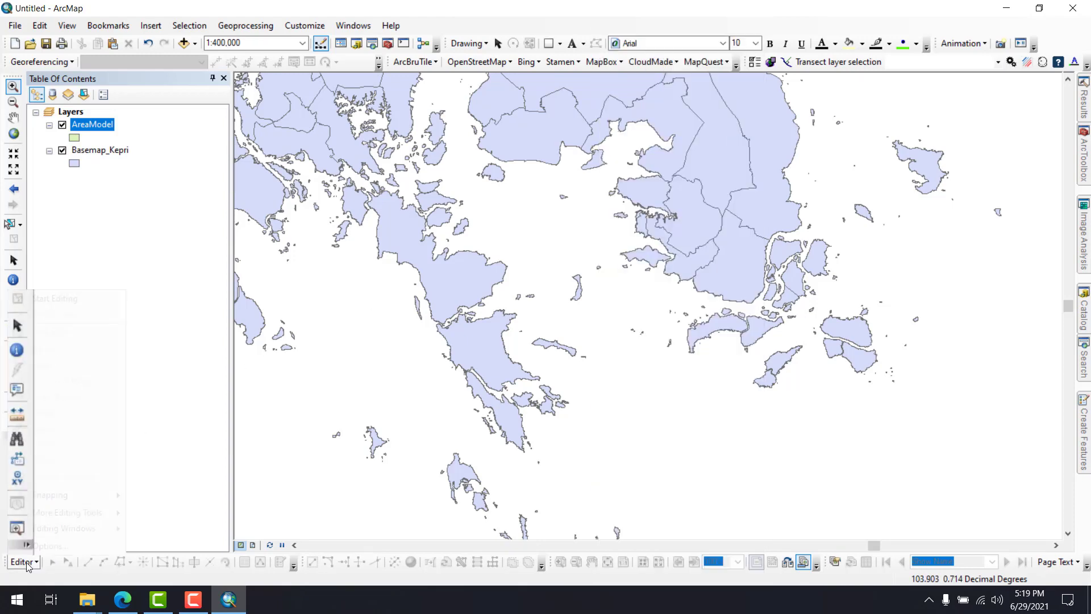
{"action": "left_click", "coordinate": [35, 562]}
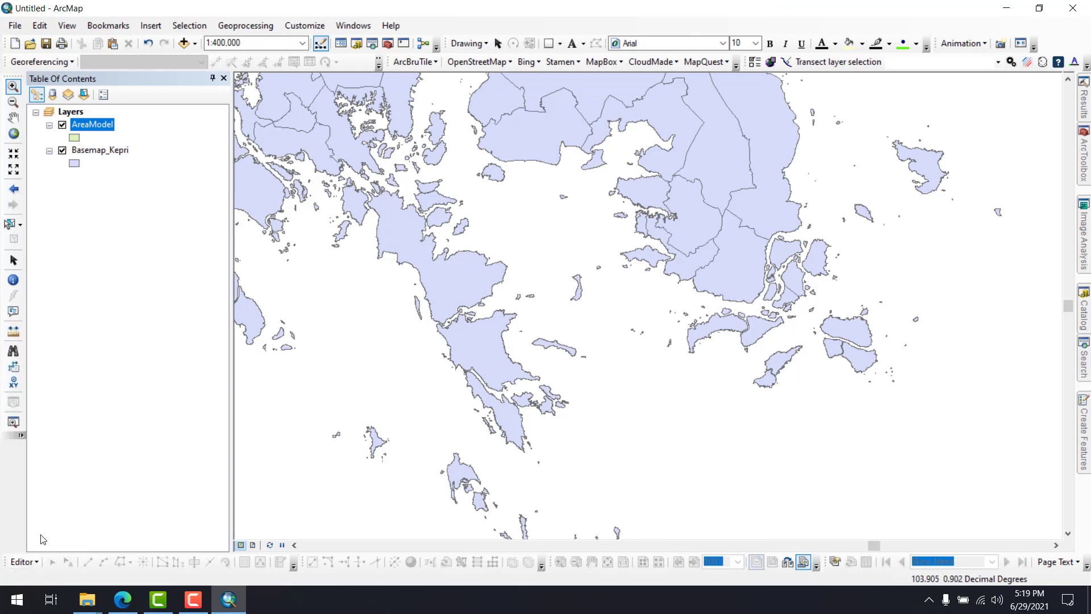
Start an edit session on the AreaModel layer
{"action": "left_click", "coordinate": [33, 562]}
{"action": "left_click", "coordinate": [67, 297]}
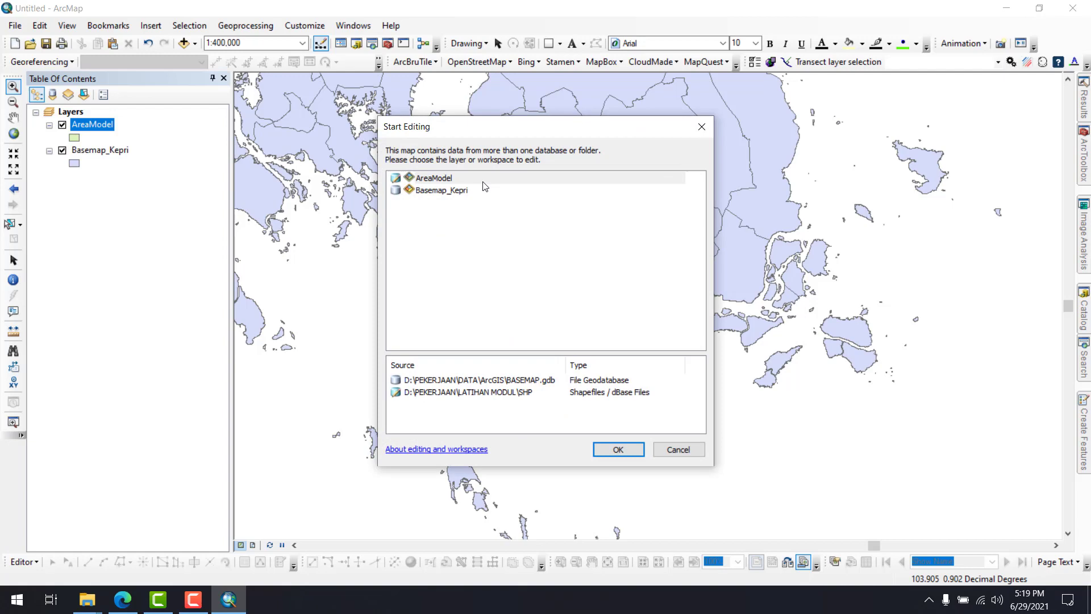
{"action": "left_click", "coordinate": [450, 180]}
{"action": "left_click", "coordinate": [618, 449]}
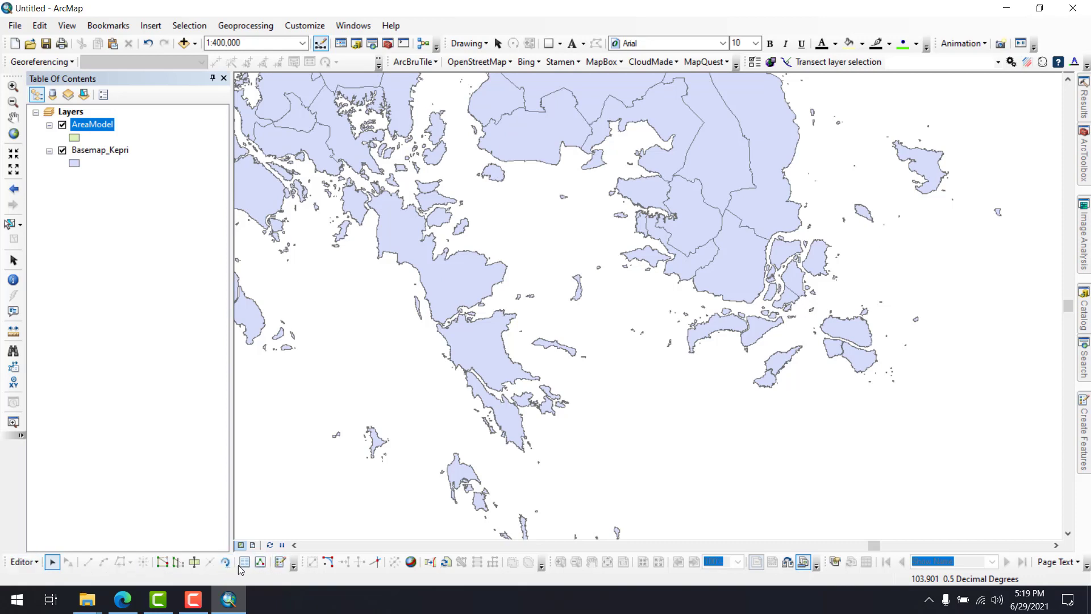
Draw a rectangle from the AreaModel template over the central strait, with direction 0 and about 0.345 by 0.31 decimal degrees in size
{"action": "left_click", "coordinate": [278, 564]}
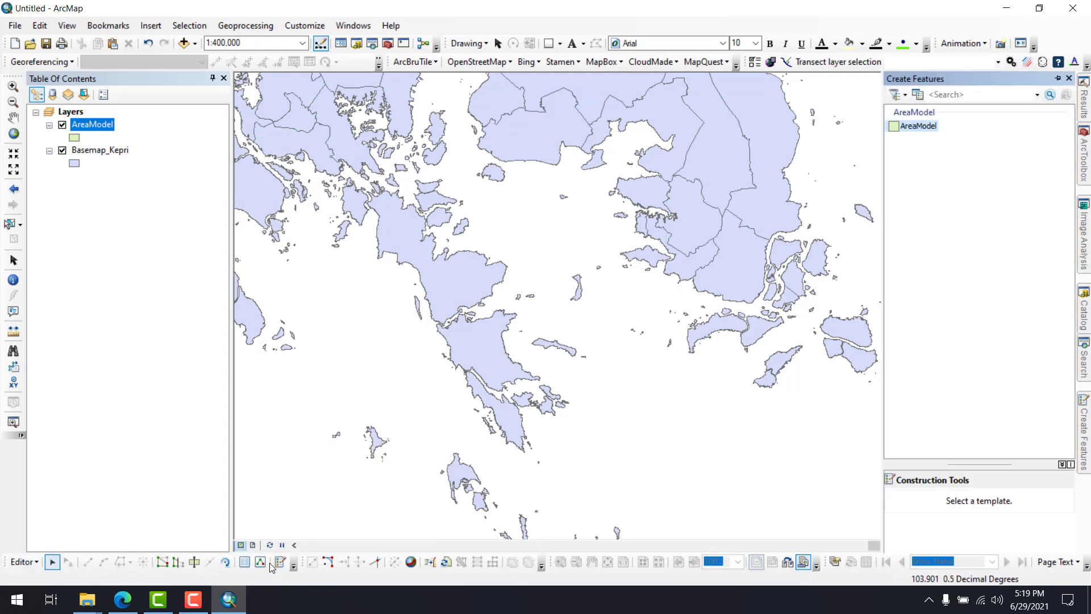
{"action": "left_click", "coordinate": [903, 127]}
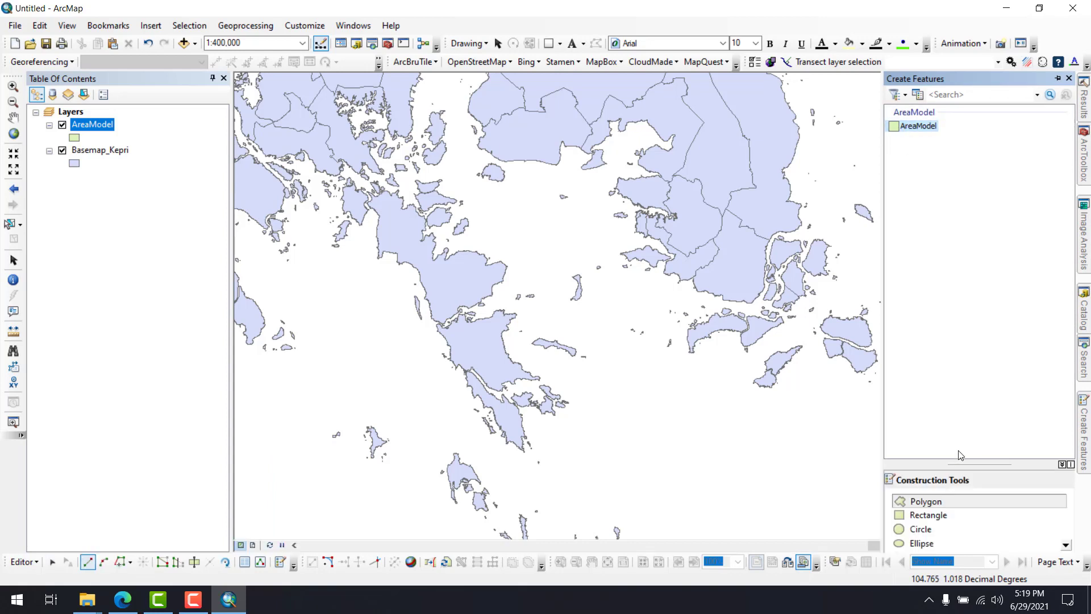
{"action": "left_click", "coordinate": [937, 517]}
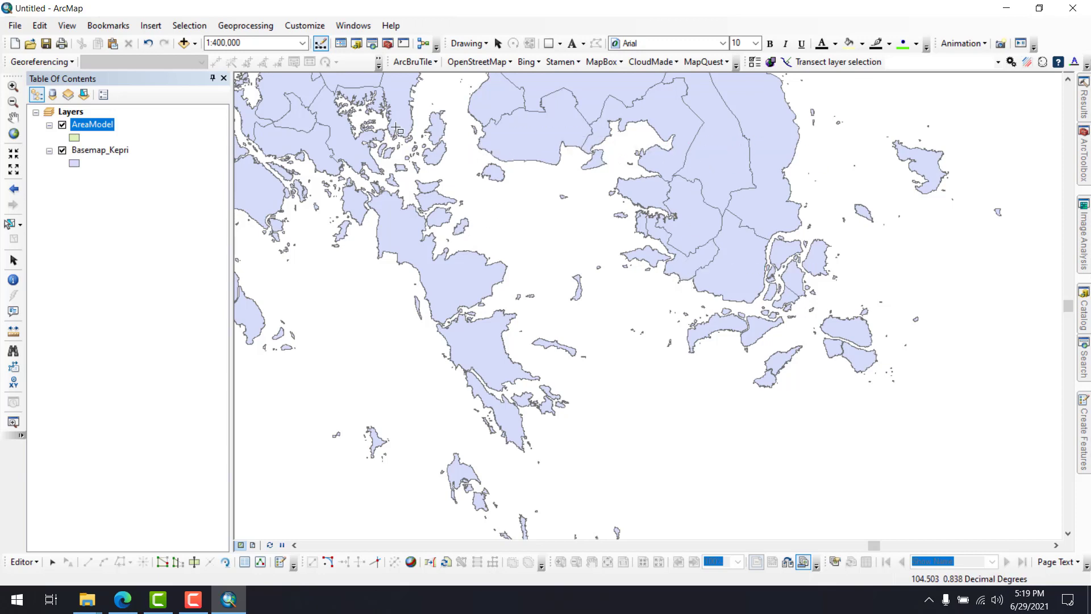
{"action": "left_click", "coordinate": [463, 151]}
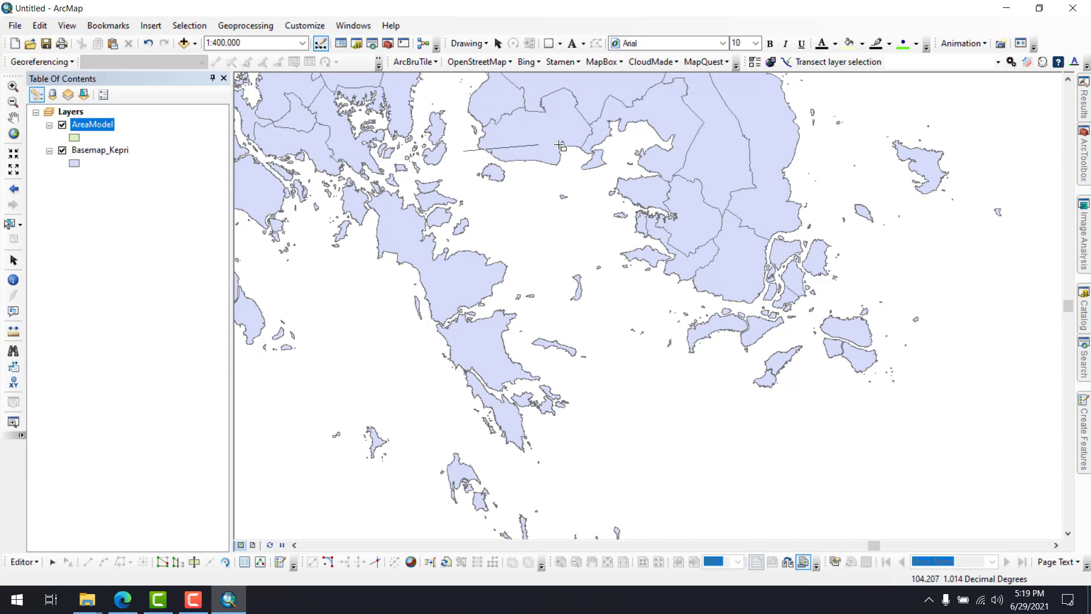
{"action": "right_click", "coordinate": [711, 154]}
{"action": "left_click", "coordinate": [732, 177]}
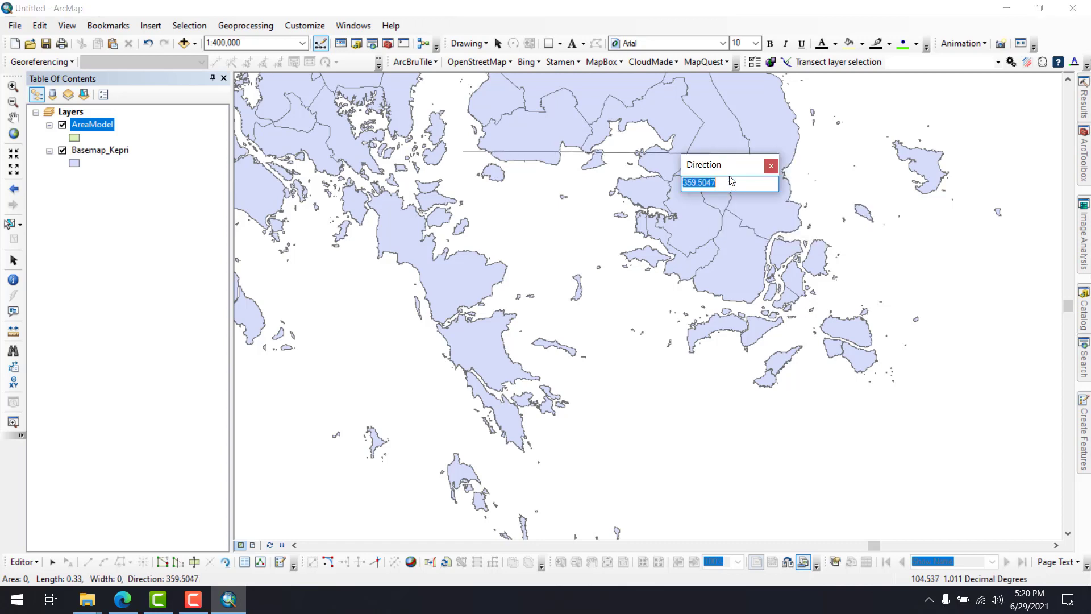
{"action": "type", "text": "90"}
{"action": "key", "text": "Return"}
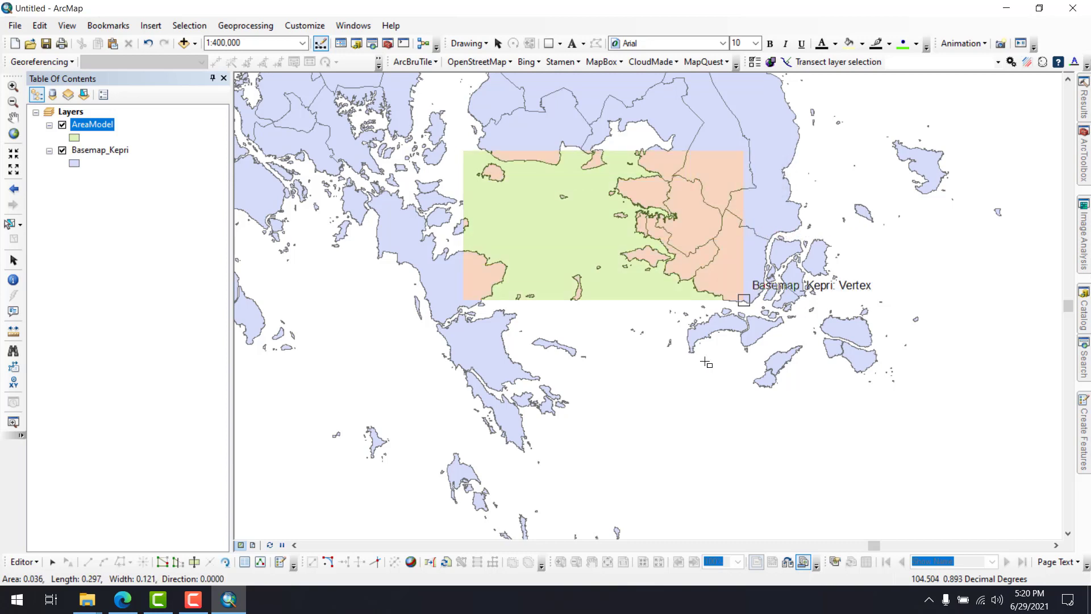
{"action": "left_click", "coordinate": [777, 382]}
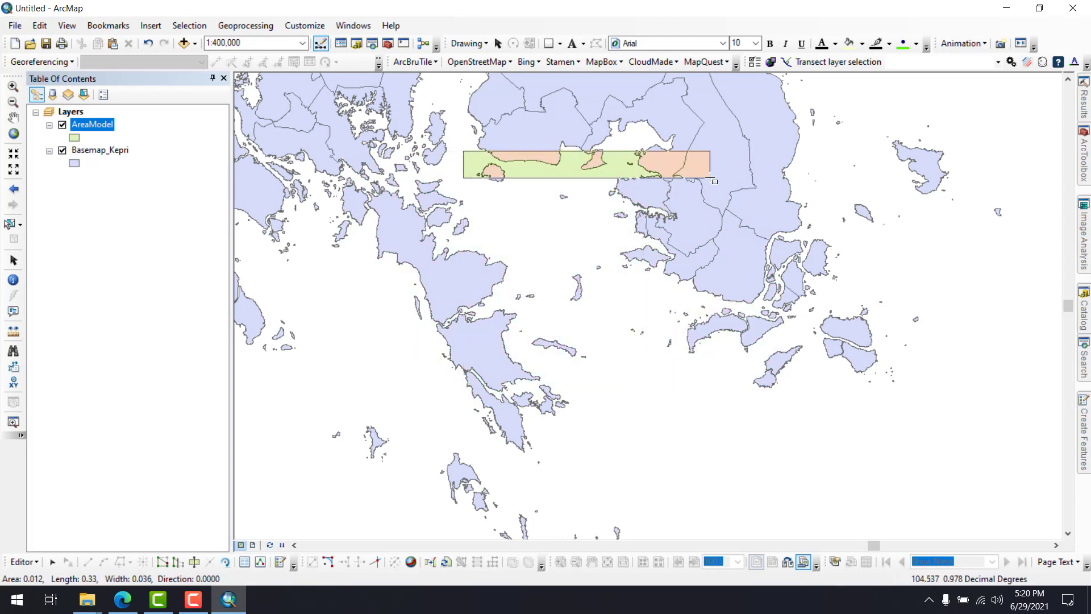
{"action": "left_click", "coordinate": [721, 384]}
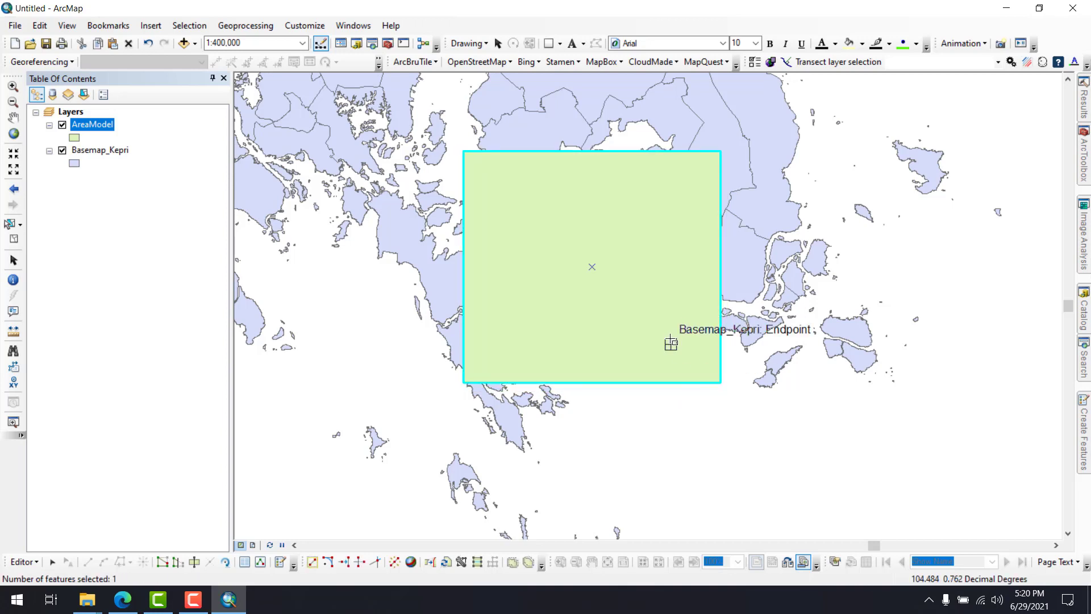
End the edit session on AreaModel and save the drawn rectangle
{"action": "left_click", "coordinate": [23, 563]}
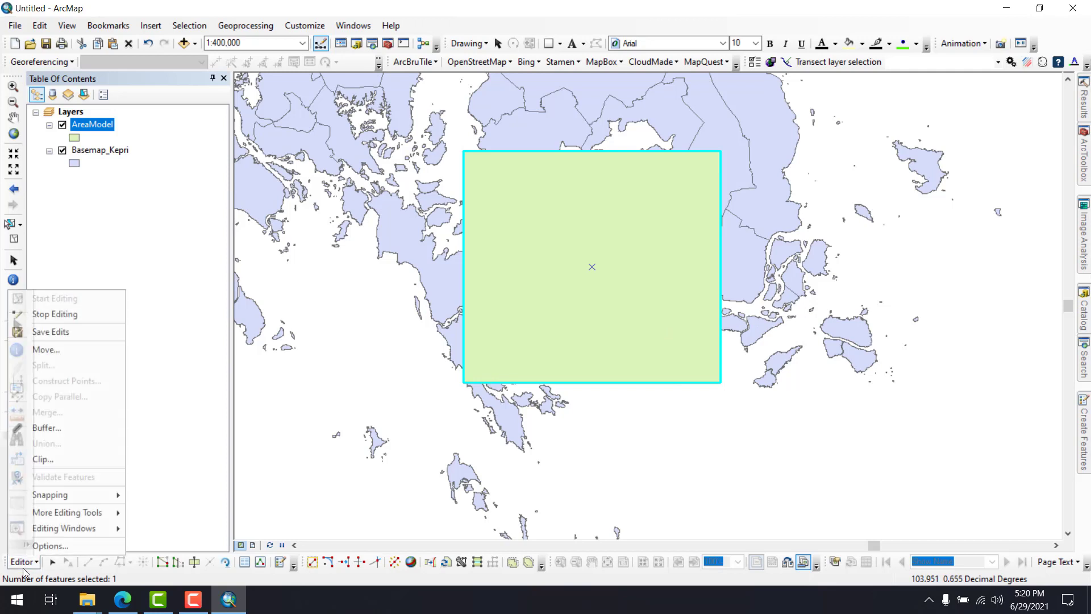
{"action": "left_click", "coordinate": [55, 314]}
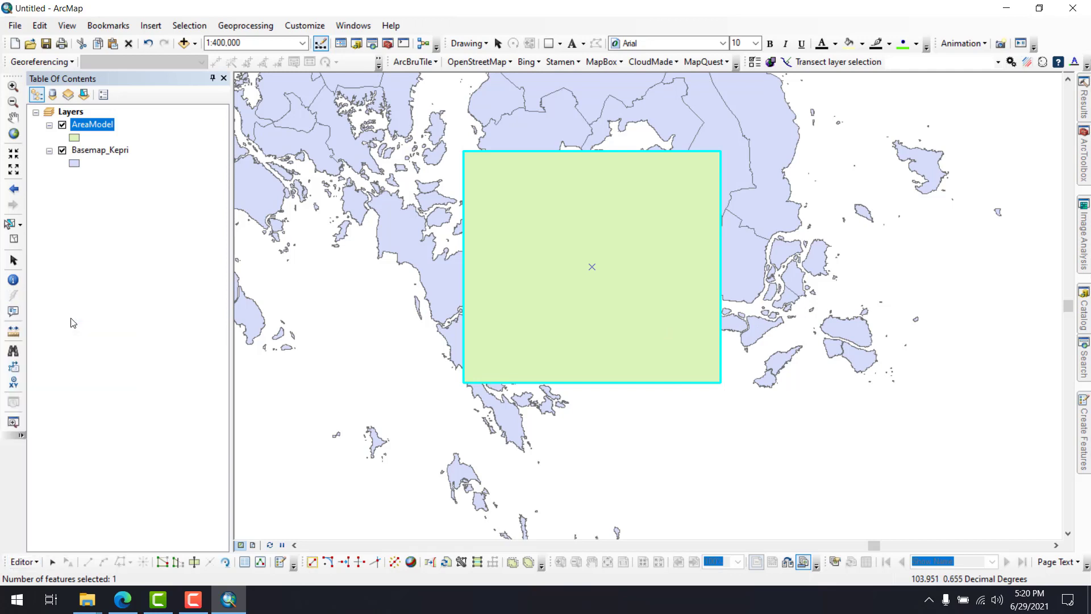
{"action": "left_click", "coordinate": [499, 345]}
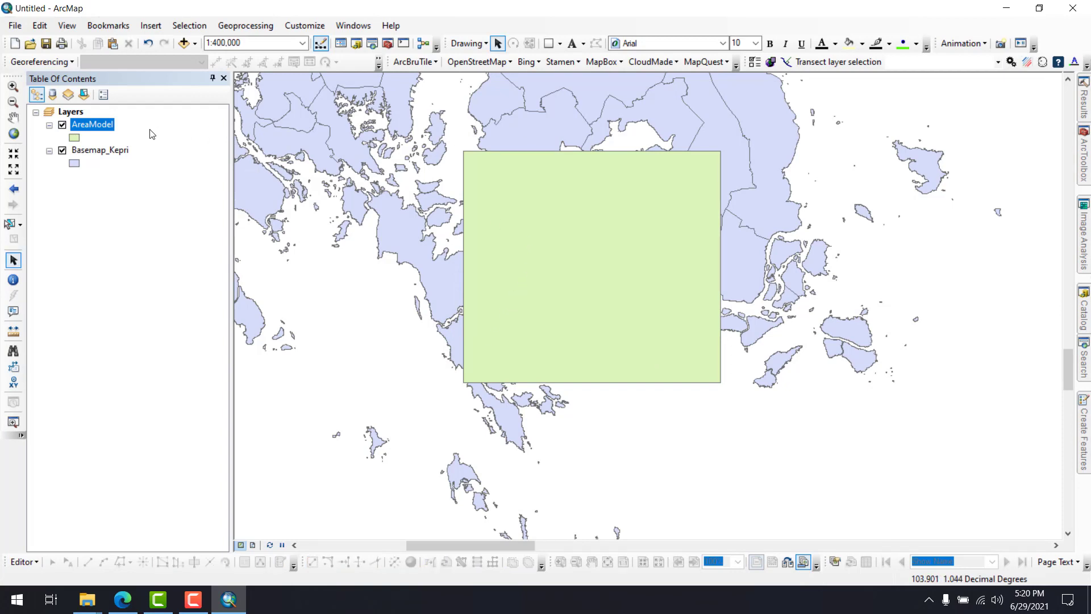
Open the AreaModel layer's properties and display its source extent coordinates
{"action": "right_click", "coordinate": [98, 126]}
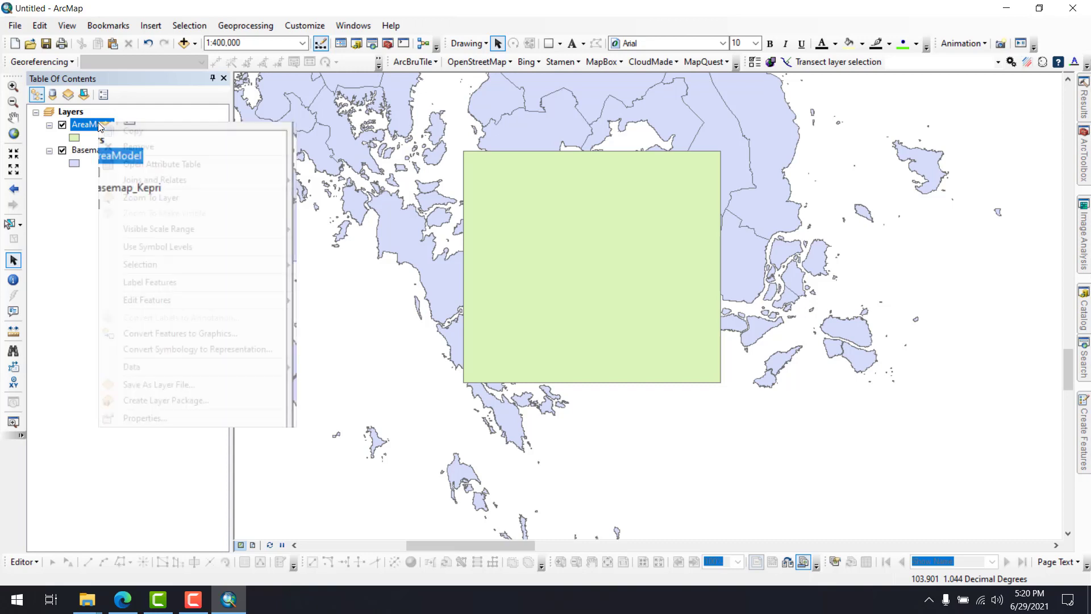
{"action": "left_click", "coordinate": [289, 421]}
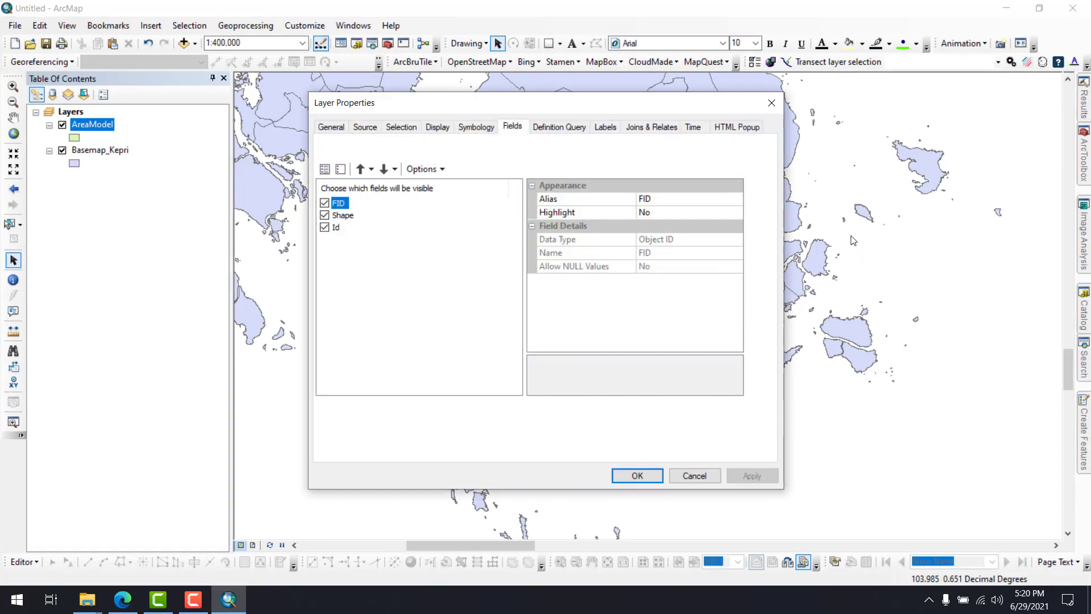
{"action": "left_click", "coordinate": [364, 126]}
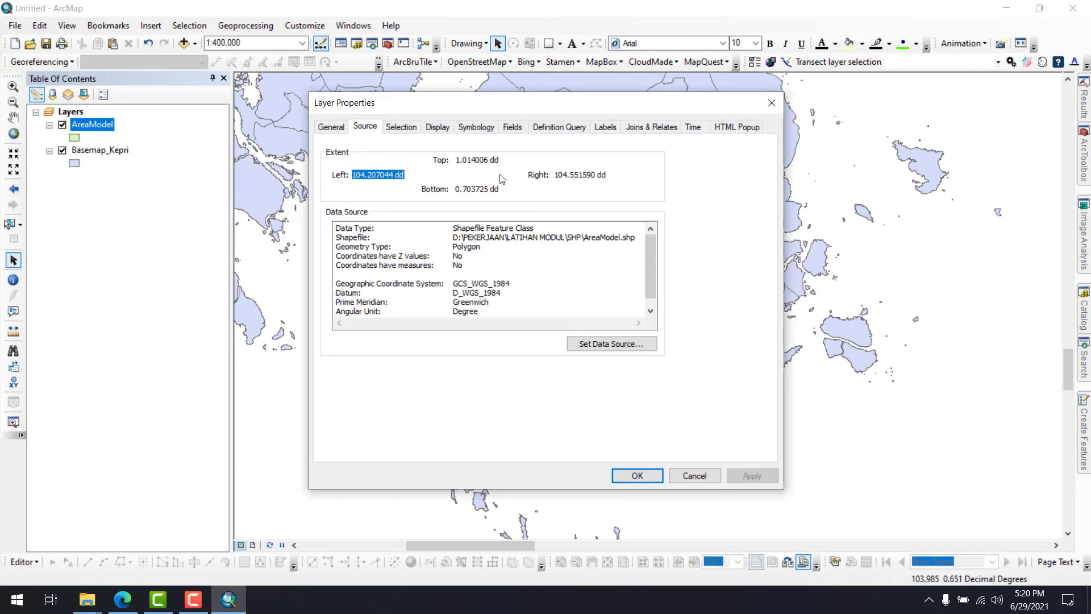
Copy AreaModel's top extent and enter it as North 1.01 in the ERA5 sub-region form in Edge
{"action": "left_click_drag", "start_coordinate": [457, 160], "coordinate": [497, 161]}
{"action": "left_click", "coordinate": [361, 177]}
{"action": "left_click_drag", "start_coordinate": [458, 162], "coordinate": [488, 161]}
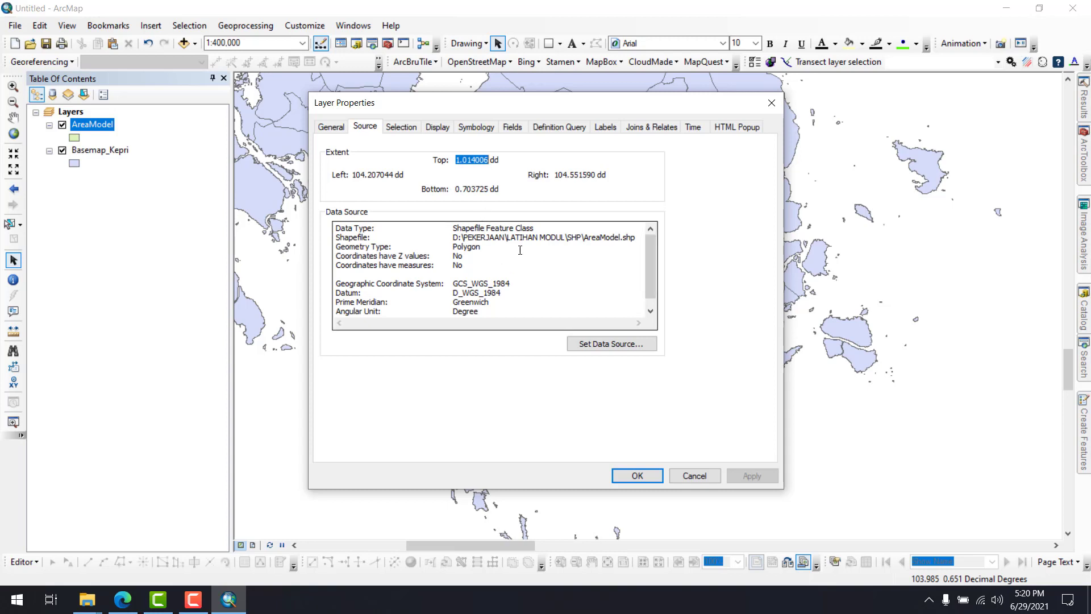
{"action": "right_click", "coordinate": [484, 161]}
{"action": "left_click", "coordinate": [517, 206]}
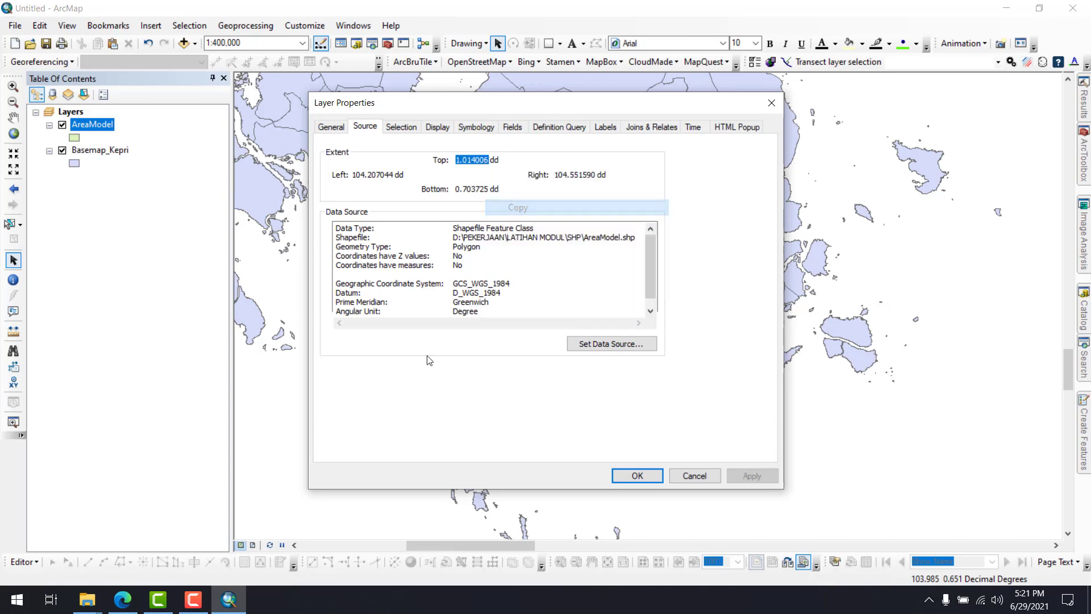
{"action": "left_click", "coordinate": [132, 608]}
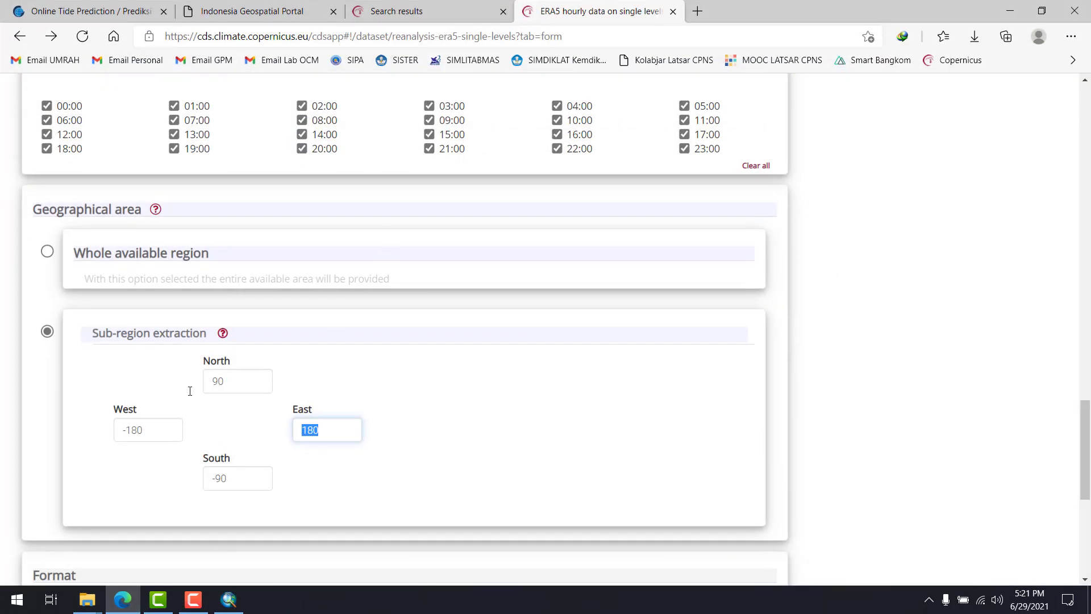
{"action": "double_click", "coordinate": [238, 385]}
{"action": "key", "text": "ctrl+v"}
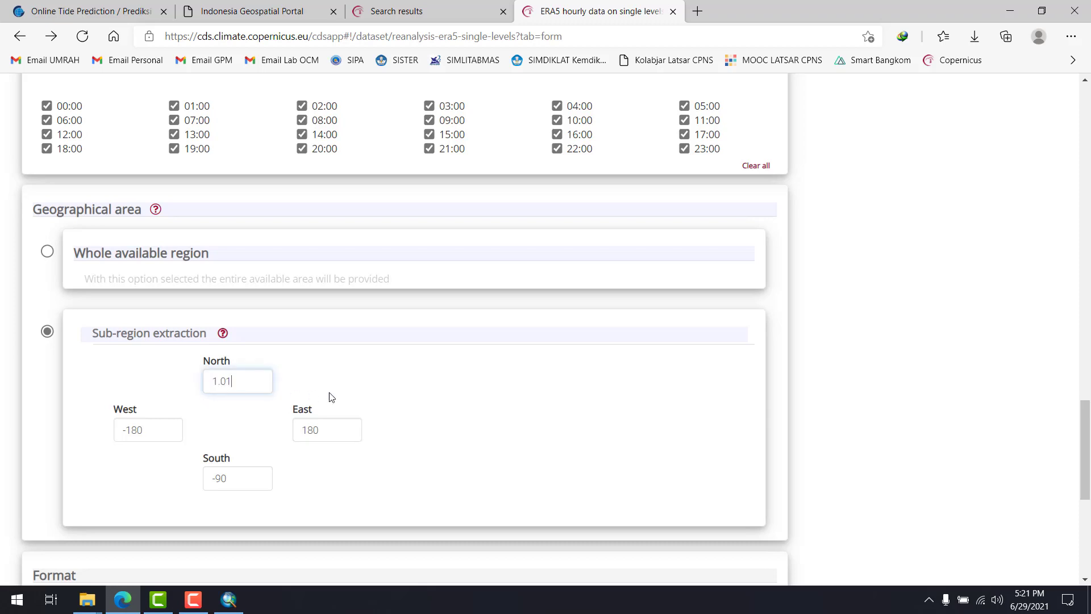
Copy AreaModel's left extent from ArcMap and enter it as West 104.20 in the ERA5 sub-region form in Edge
{"action": "key", "text": "alt+Tab"}
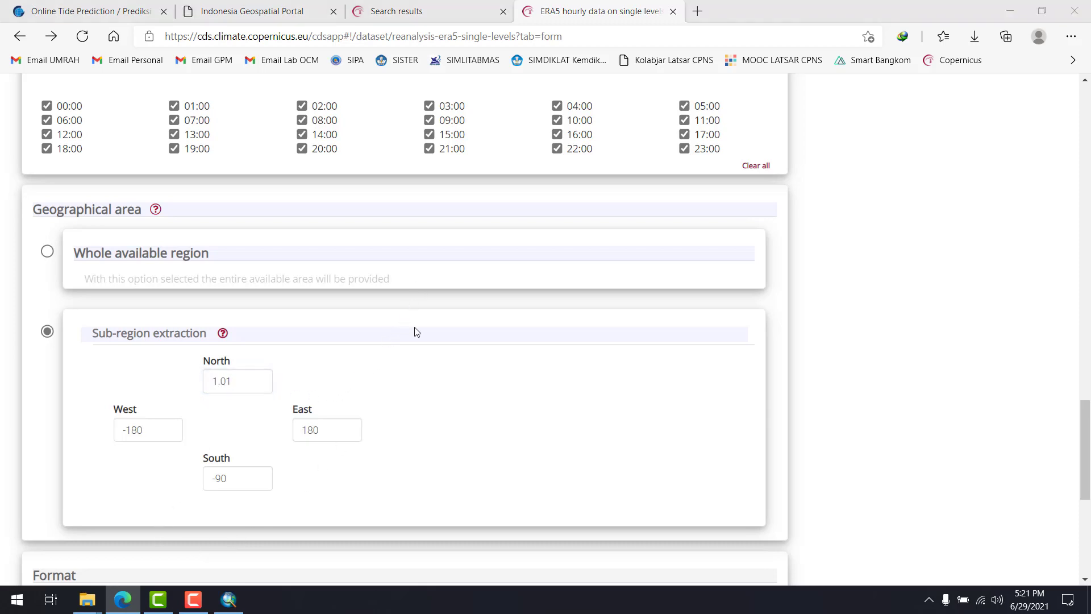
{"action": "left_click_drag", "start_coordinate": [353, 175], "coordinate": [387, 175]}
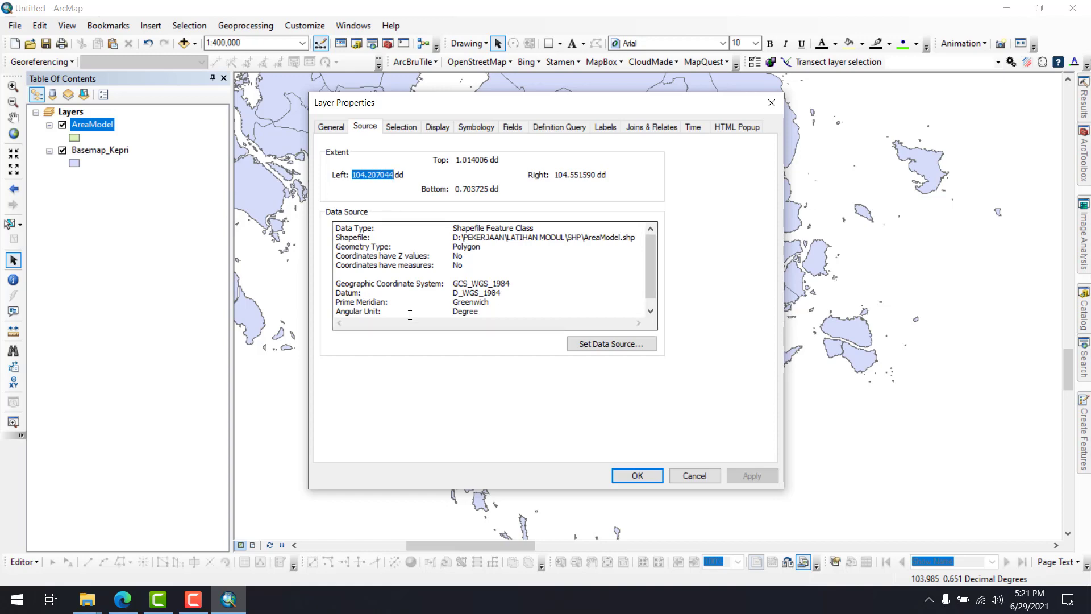
{"action": "left_click", "coordinate": [123, 599]}
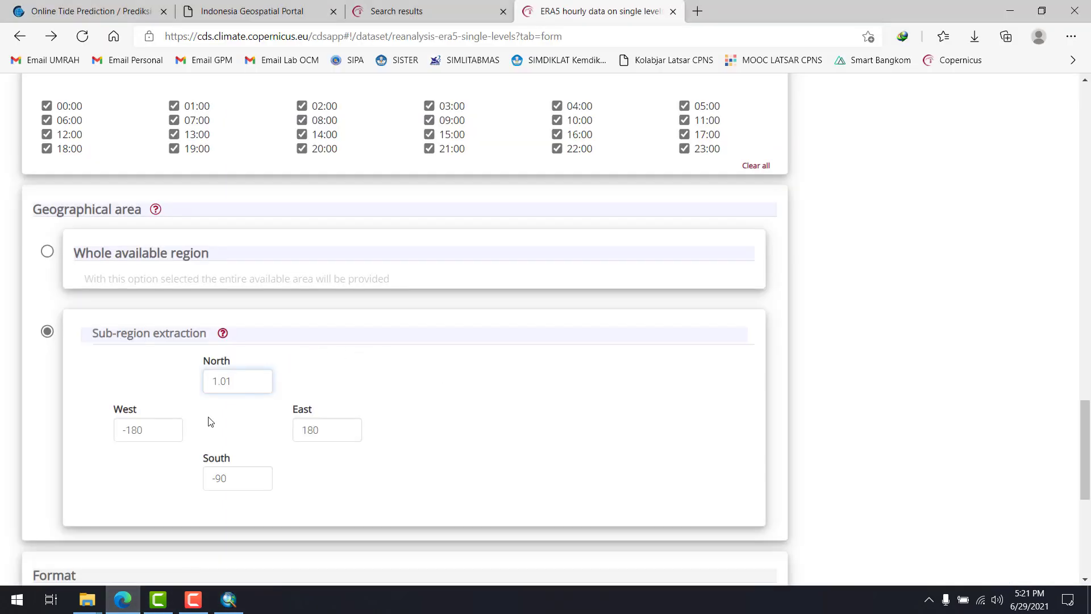
{"action": "triple_click", "coordinate": [117, 431]}
{"action": "key", "text": "ctrl+v"}
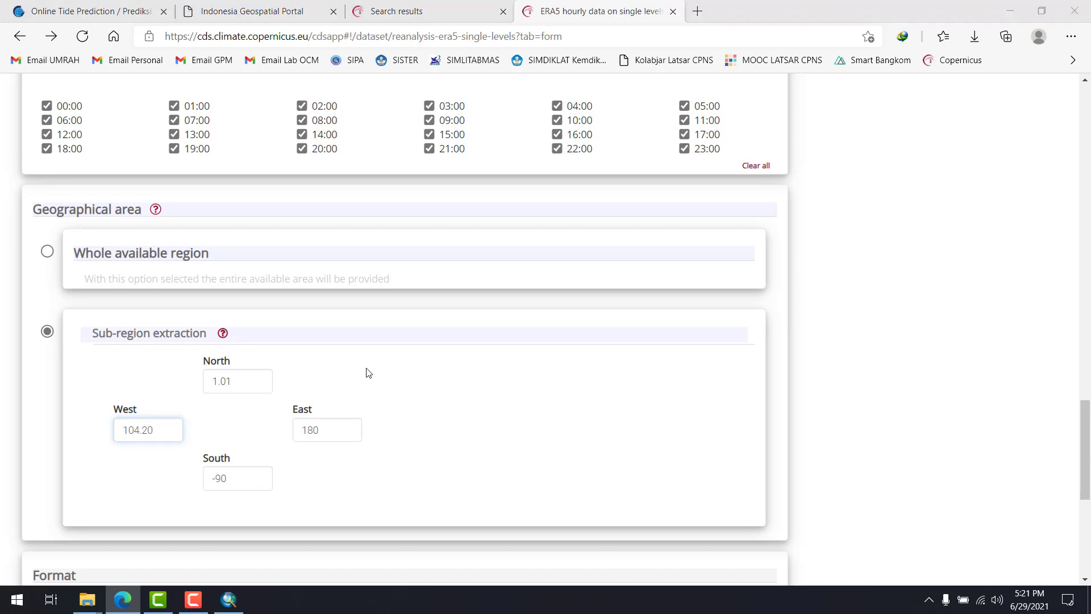
Copy AreaModel's bottom extent from ArcMap and enter it as South 0.70 in the ERA5 sub-region form in Edge
{"action": "key", "text": "alt+Tab"}
{"action": "left_click_drag", "start_coordinate": [455, 189], "coordinate": [487, 188]}
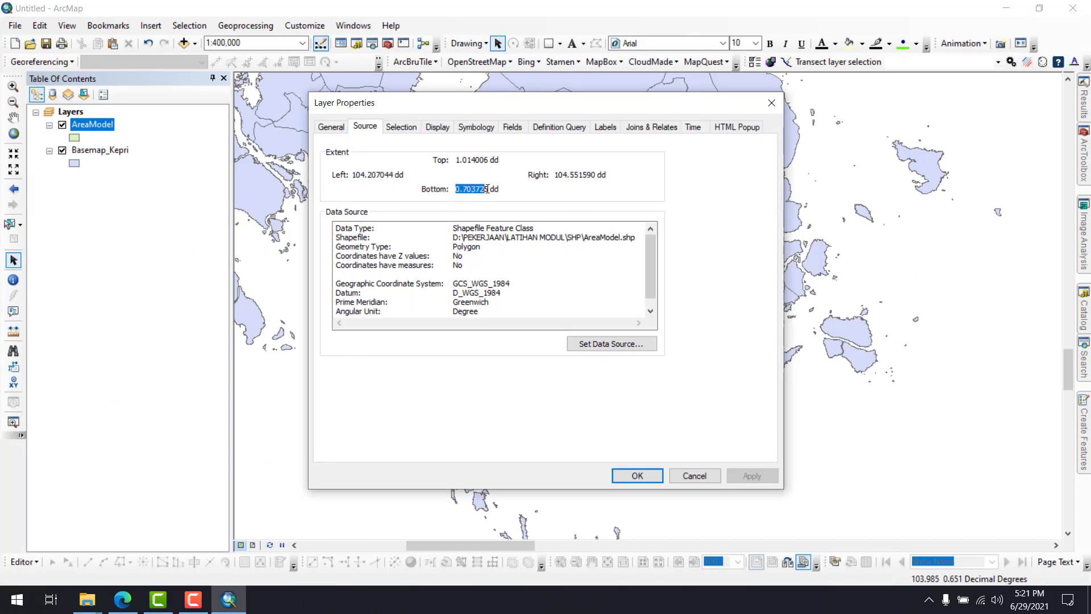
{"action": "key", "text": "alt+Tab"}
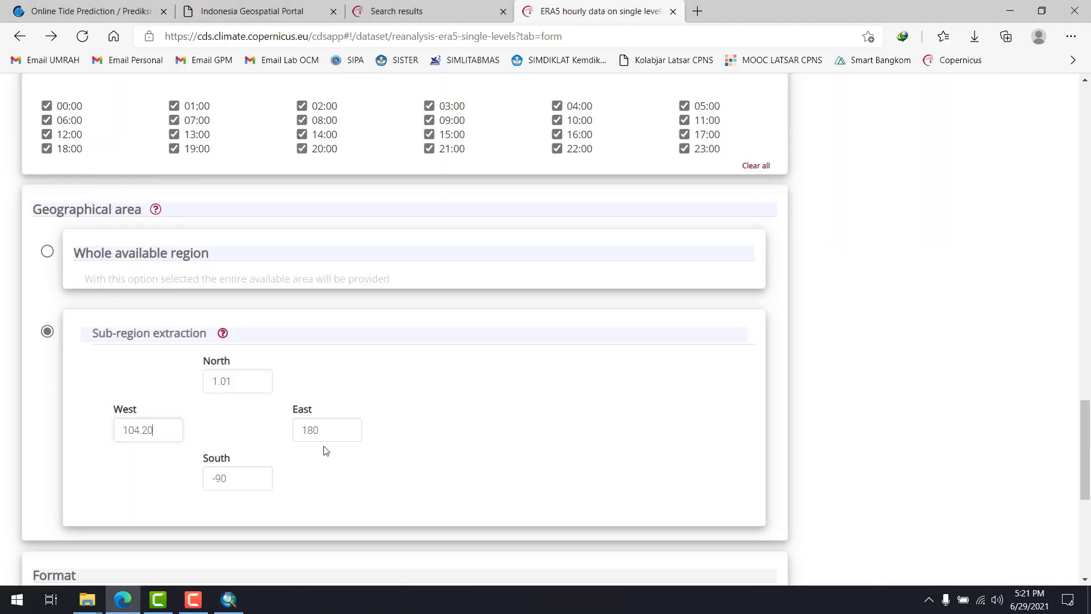
{"action": "left_click_drag", "start_coordinate": [243, 477], "coordinate": [189, 479]}
{"action": "key", "text": "ctrl+v"}
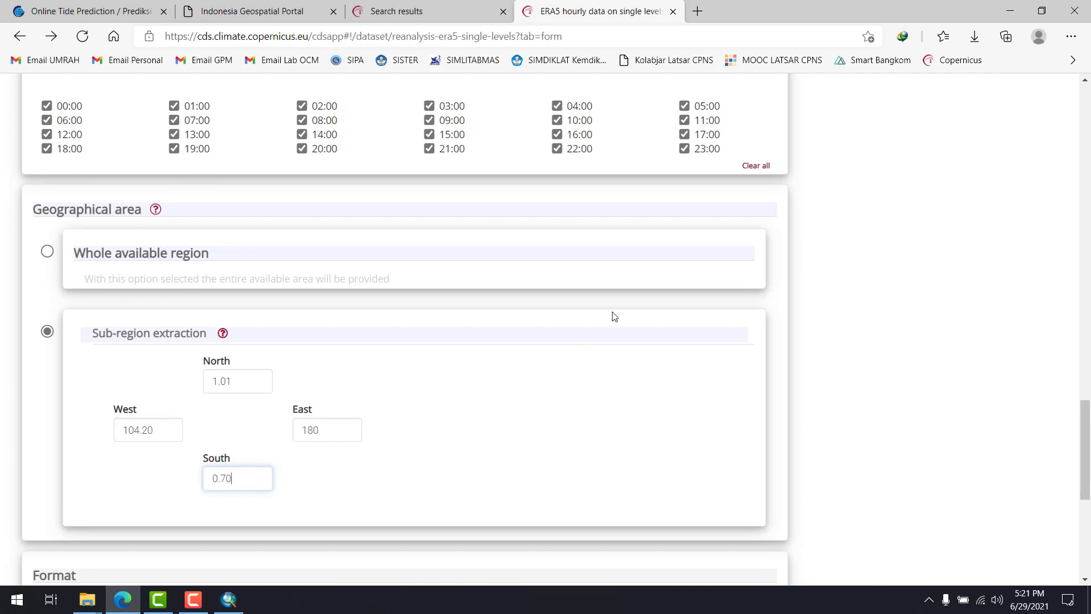
Copy AreaModel's right extent from ArcMap and enter it as East 104.55 in the ERA5 sub-region form in Edge
{"action": "key", "text": "alt+Tab"}
{"action": "left_click_drag", "start_coordinate": [554, 172], "coordinate": [592, 169]}
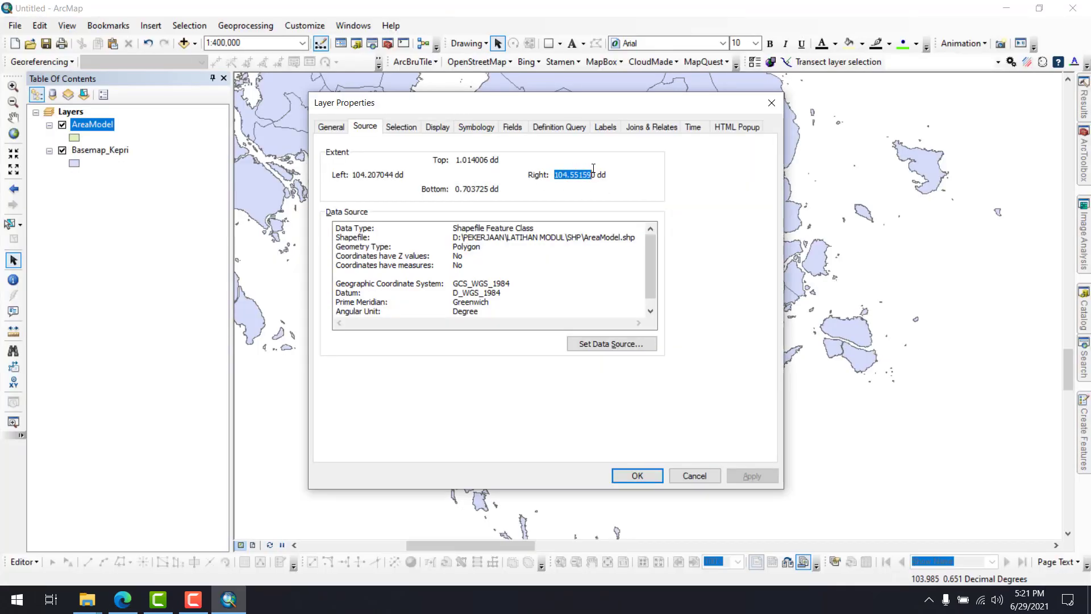
{"action": "key", "text": "alt+Tab"}
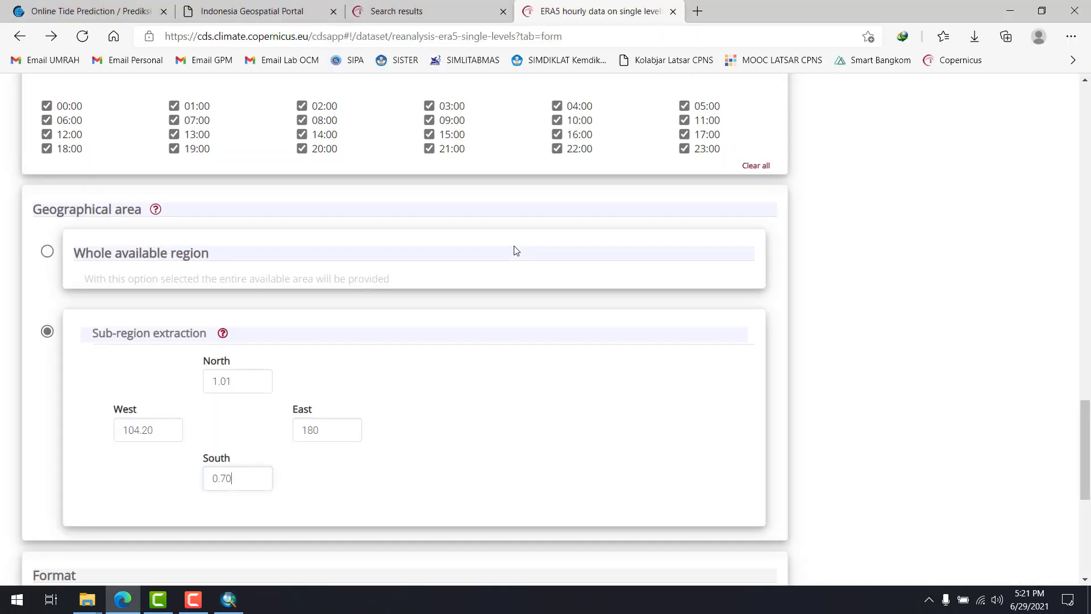
{"action": "left_click_drag", "start_coordinate": [319, 425], "coordinate": [277, 425]}
{"action": "key", "text": "ctrl+v"}
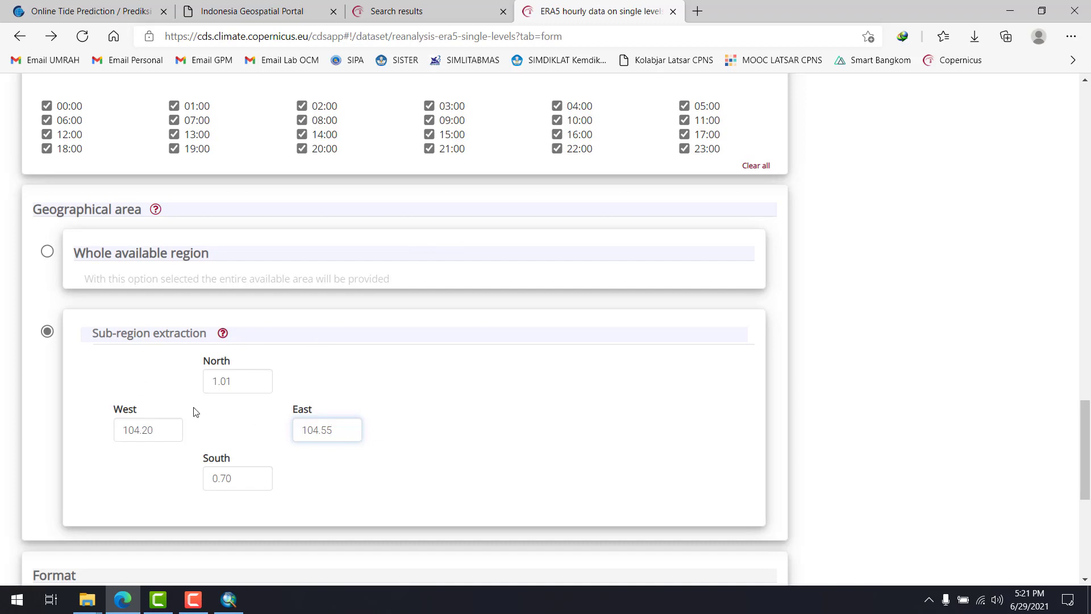
Switch to the LATIHAN MODUL folder in File Explorer and open Koordinat Pasut.txt
{"action": "left_click", "coordinate": [94, 603]}
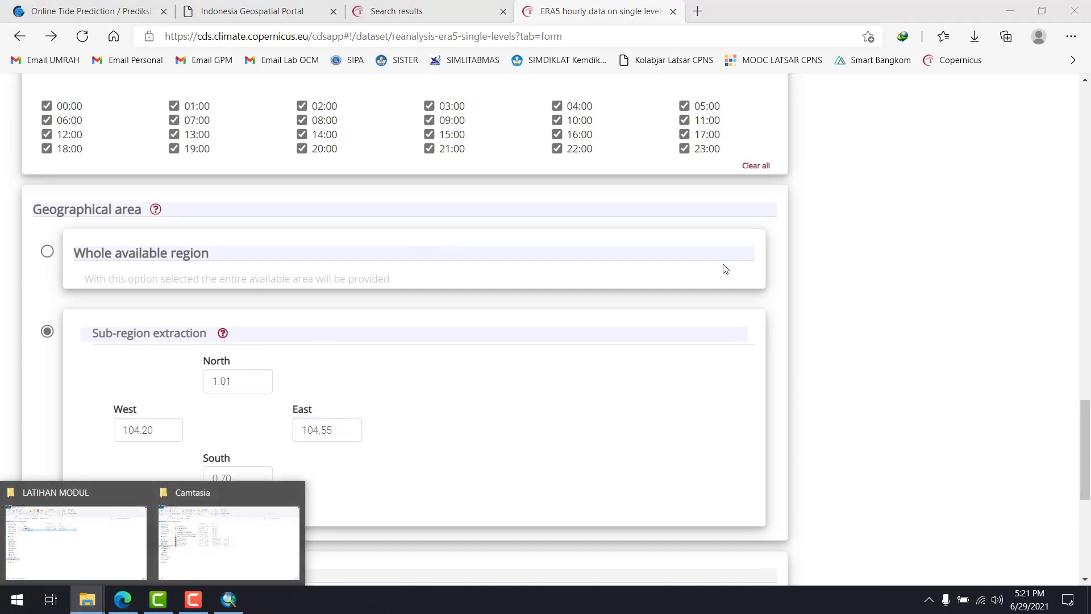
{"action": "left_click", "coordinate": [65, 494]}
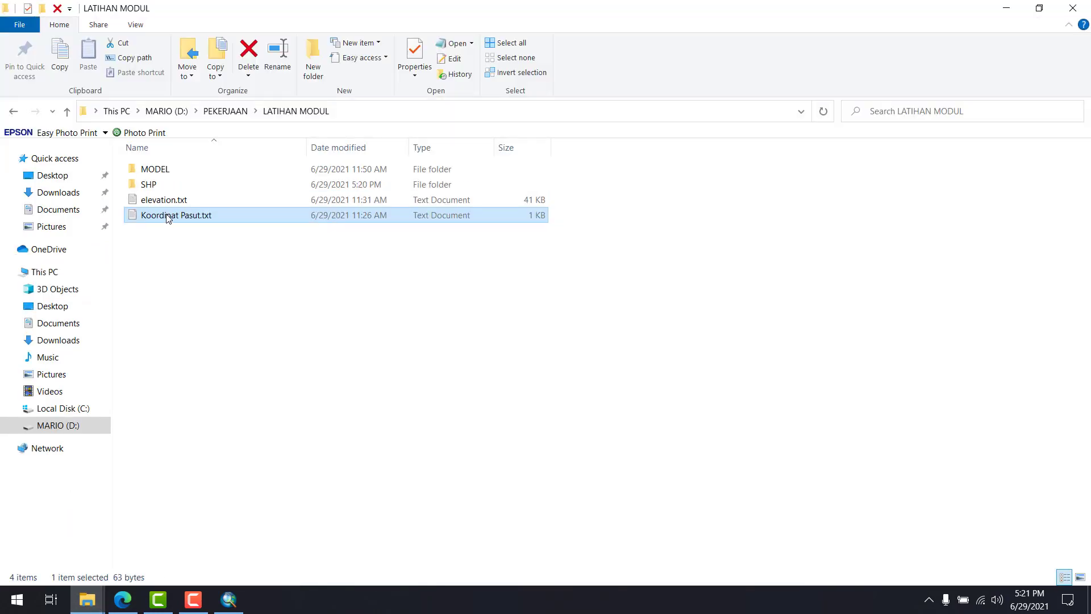
{"action": "double_click", "coordinate": [195, 218]}
{"action": "left_click", "coordinate": [317, 256]}
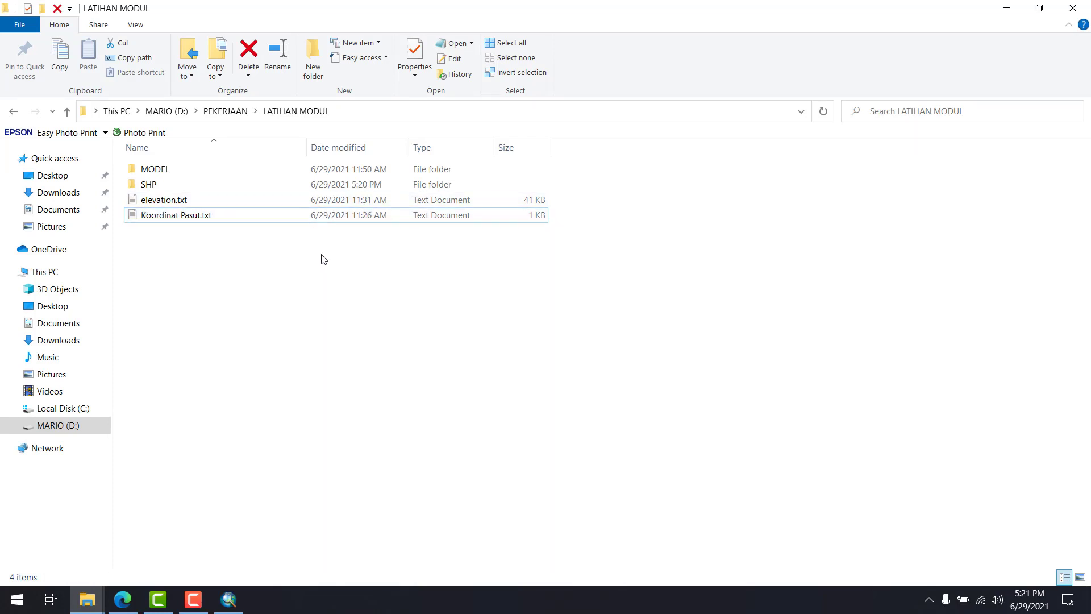
{"action": "double_click", "coordinate": [317, 218]}
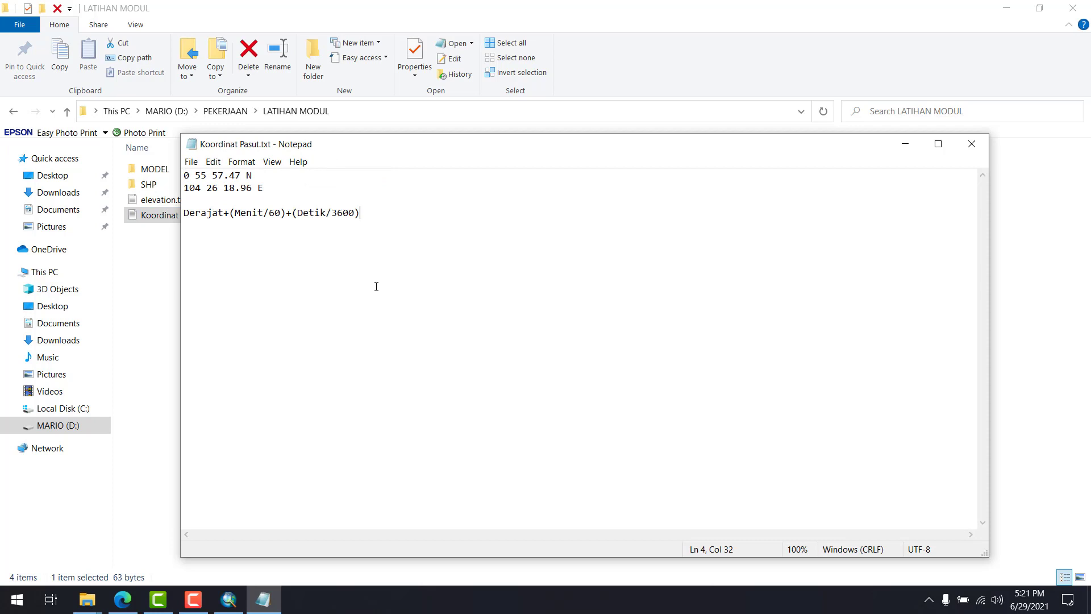
Add a "Batas area" heading below the conversion formula, followed by separate lines labelled U, B, S and T
{"action": "key", "text": "Return"}
{"action": "key", "text": "Return"}
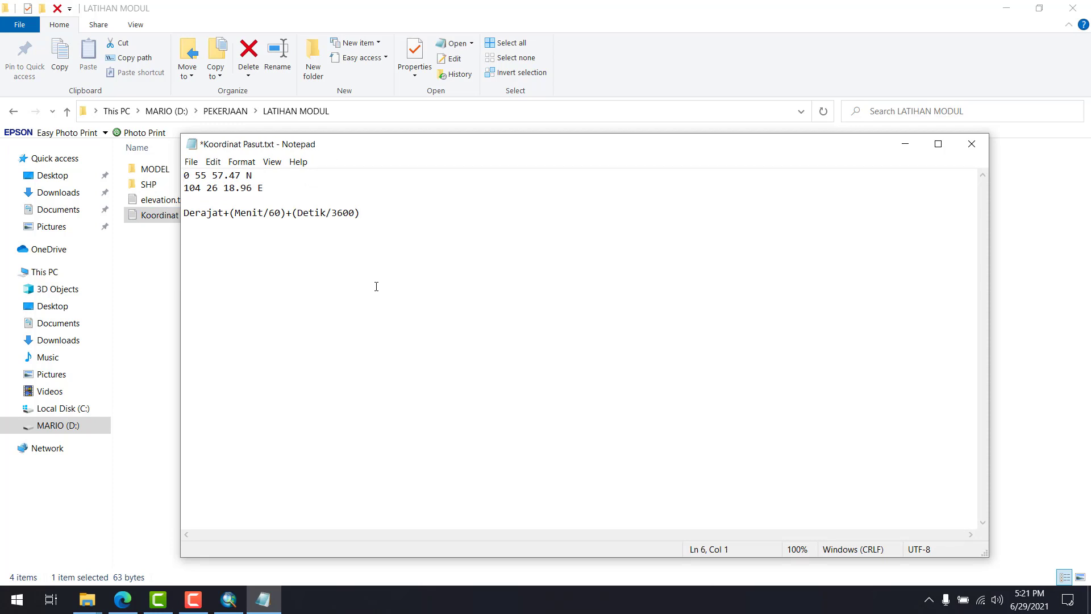
{"action": "type", "text": "Batas area UTara"}
{"action": "key", "text": "BackSpace"}
{"action": "key", "text": "BackSpace"}
{"action": "key", "text": "BackSpace"}
{"action": "type", "text": "S"}
{"action": "key", "text": "Return"}
Copy the North and West bounds from the ERA5 form in Edge into the Notepad lines as U 1.01 and B 104.20
{"action": "left_click", "coordinate": [123, 599]}
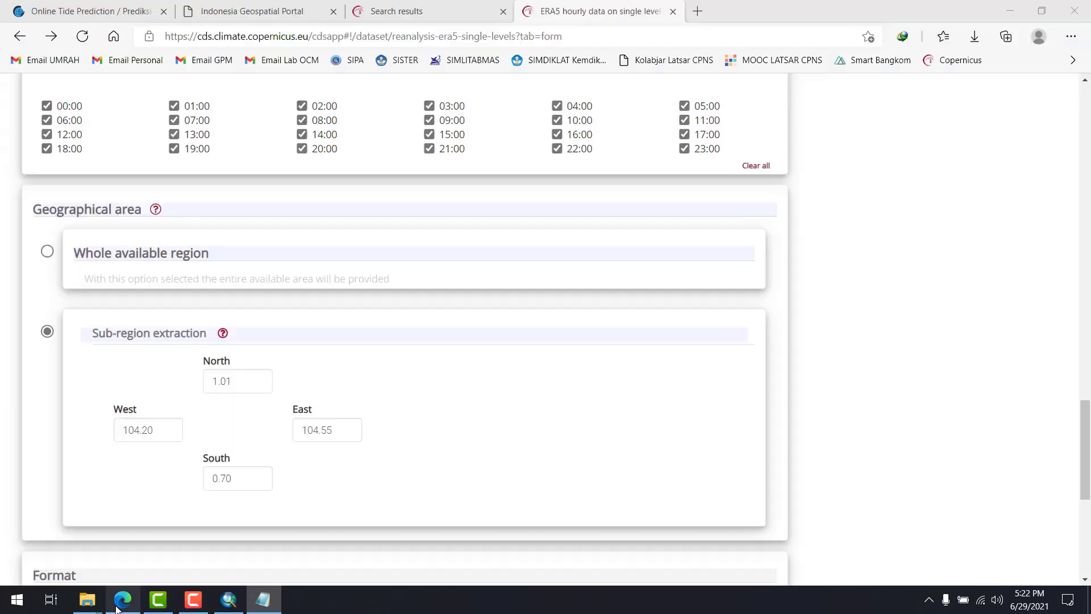
{"action": "double_click", "coordinate": [246, 384]}
{"action": "key", "text": "alt+Tab"}
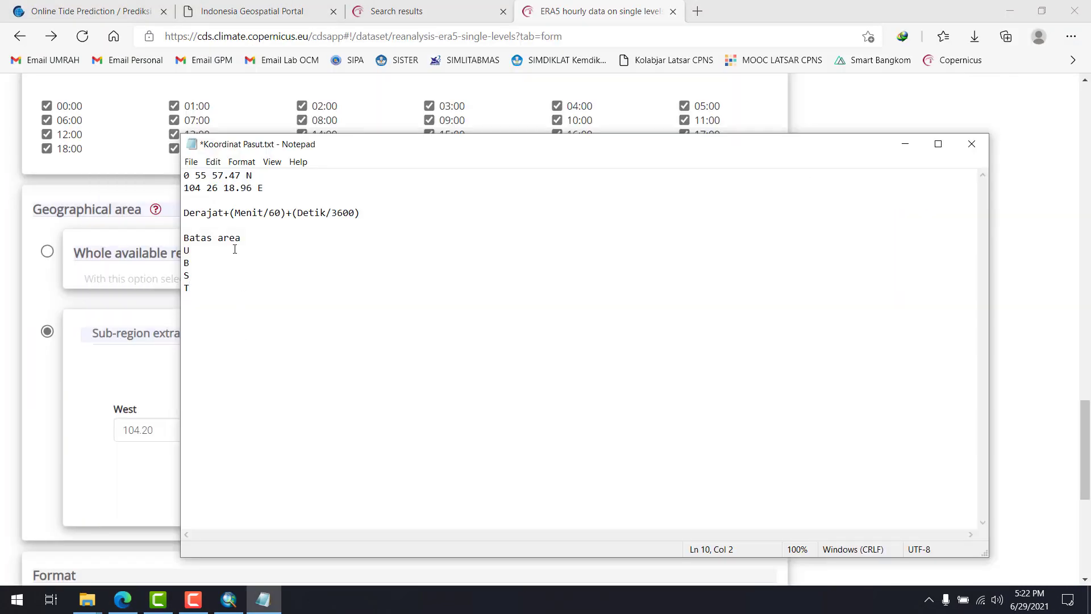
{"action": "left_click", "coordinate": [235, 249]}
{"action": "key", "text": "ctrl+v"}
{"action": "key", "text": "alt+Tab"}
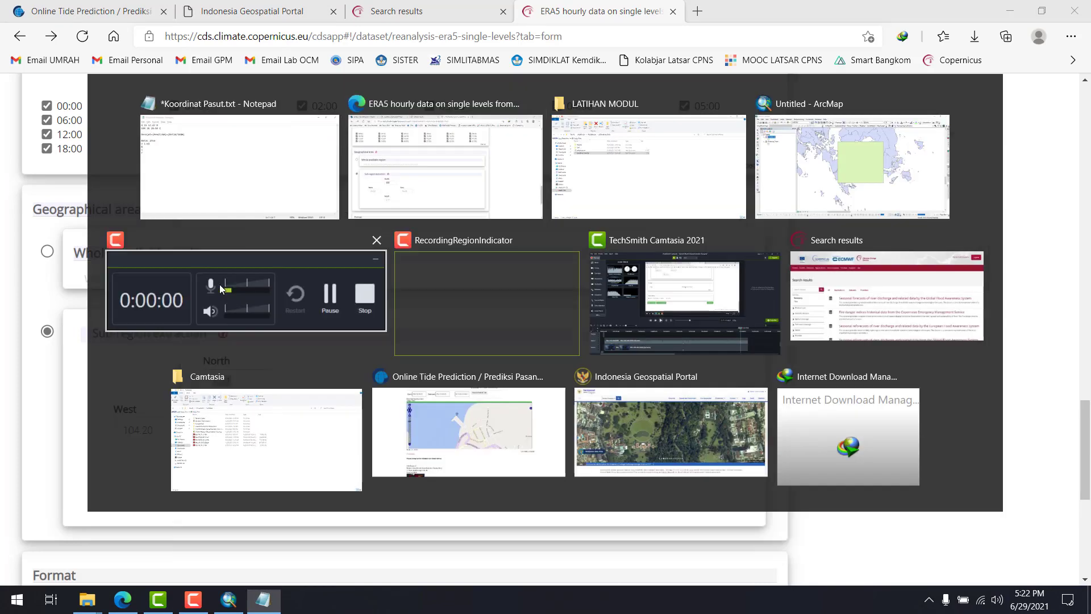
{"action": "left_click_drag", "start_coordinate": [164, 434], "coordinate": [119, 435]}
{"action": "key", "text": "ctrl+c"}
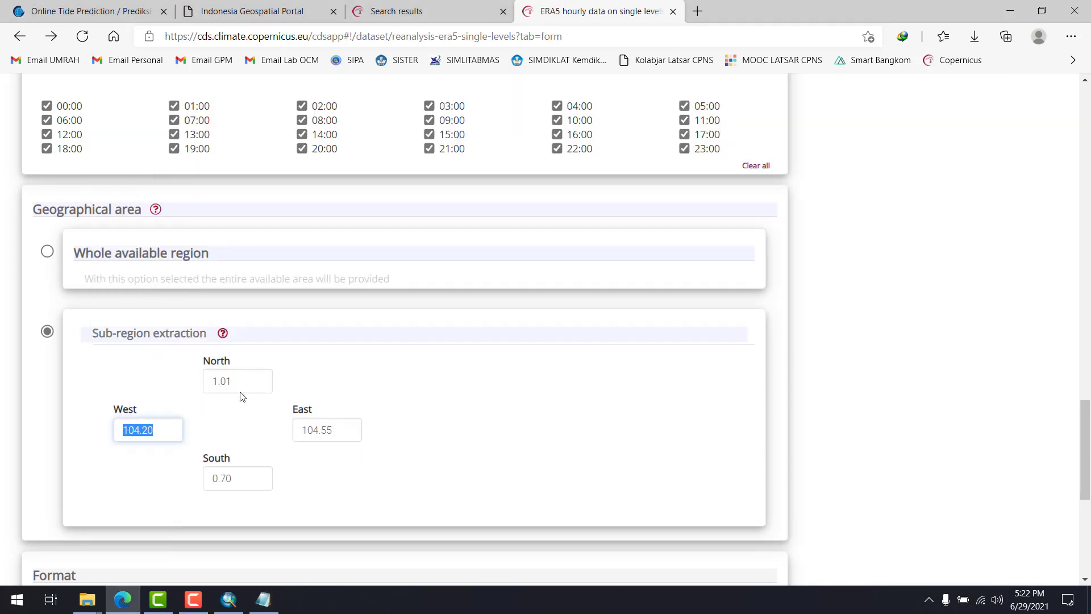
{"action": "key", "text": "alt+Tab"}
{"action": "key", "text": "ctrl+v"}
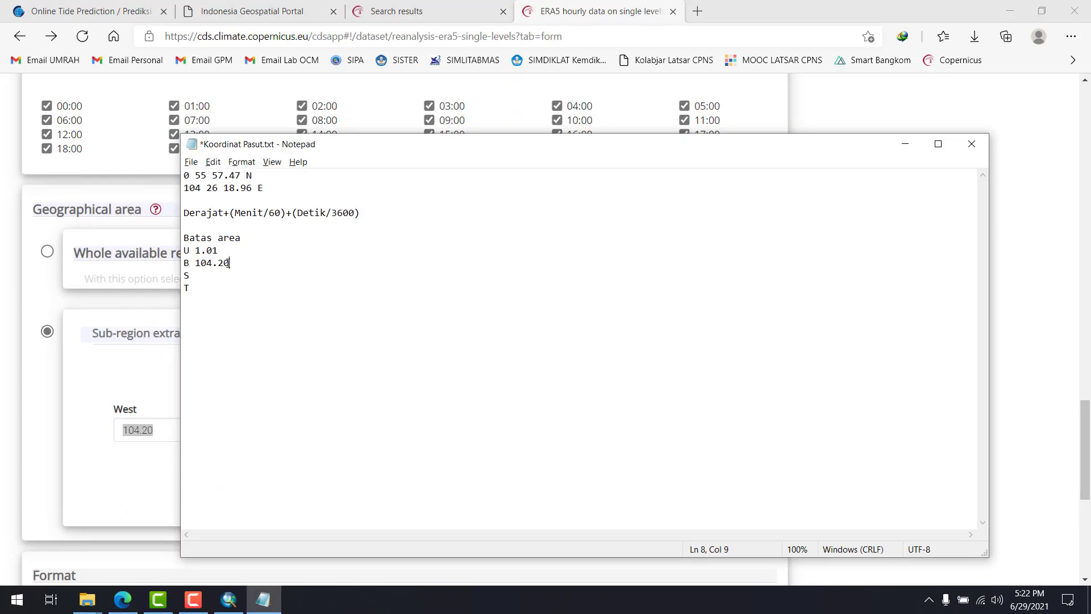
Copy the South and East bounds from Edge into Notepad as S 0.70 and T 104.55, and save the file
{"action": "key", "text": "alt+Tab"}
{"action": "left_click", "coordinate": [214, 482]}
{"action": "double_click", "coordinate": [215, 483]}
{"action": "key", "text": "ctrl+c"}
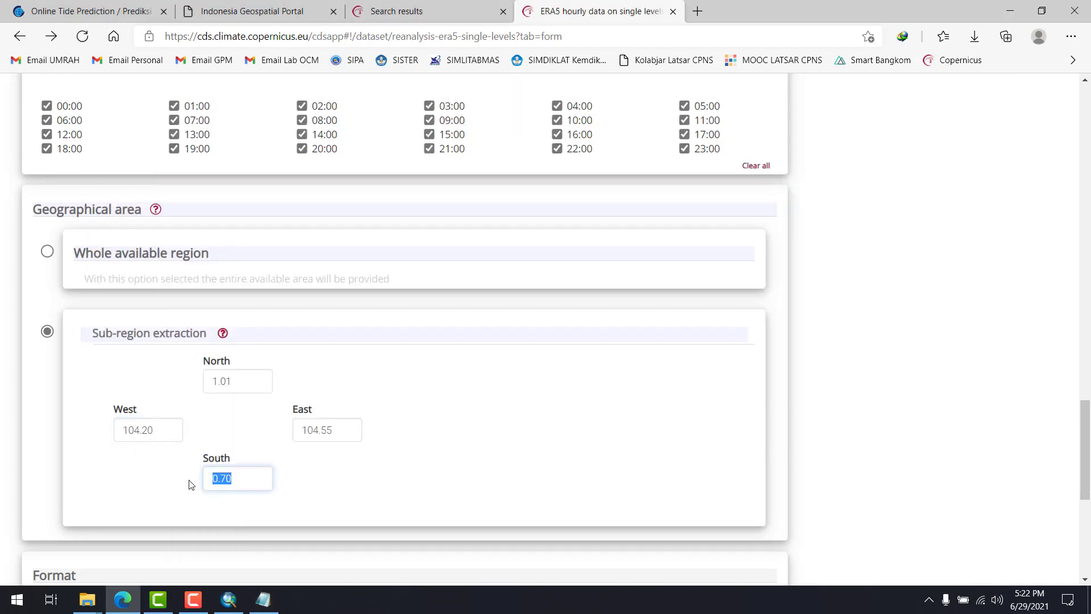
{"action": "key", "text": "alt+Tab"}
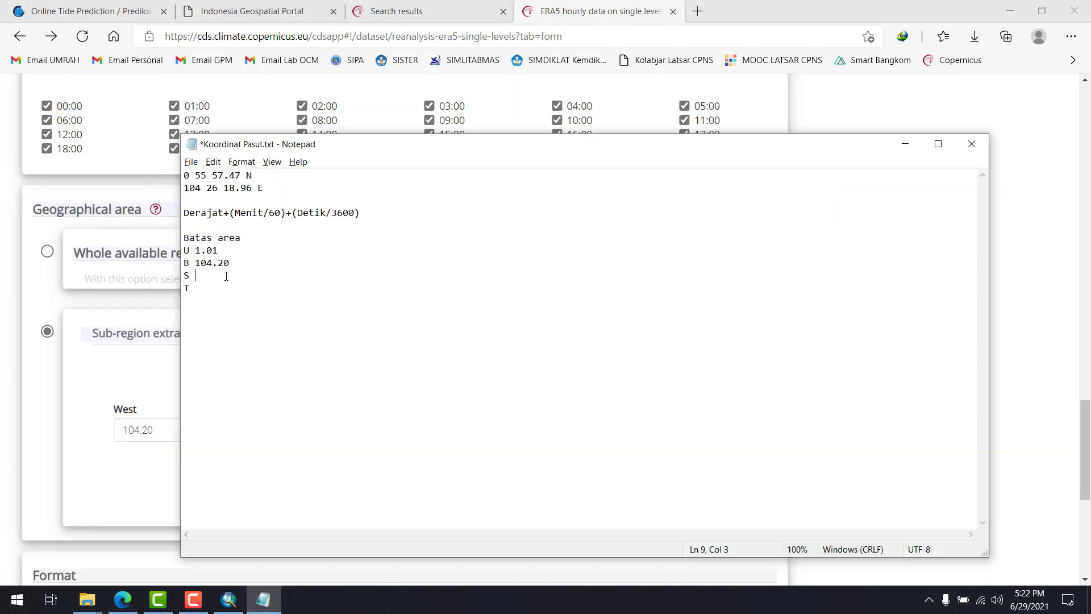
{"action": "key", "text": "ctrl+v"}
{"action": "key", "text": "alt+Tab"}
{"action": "key", "text": "shift+Tab"}
{"action": "key", "text": "ctrl+c"}
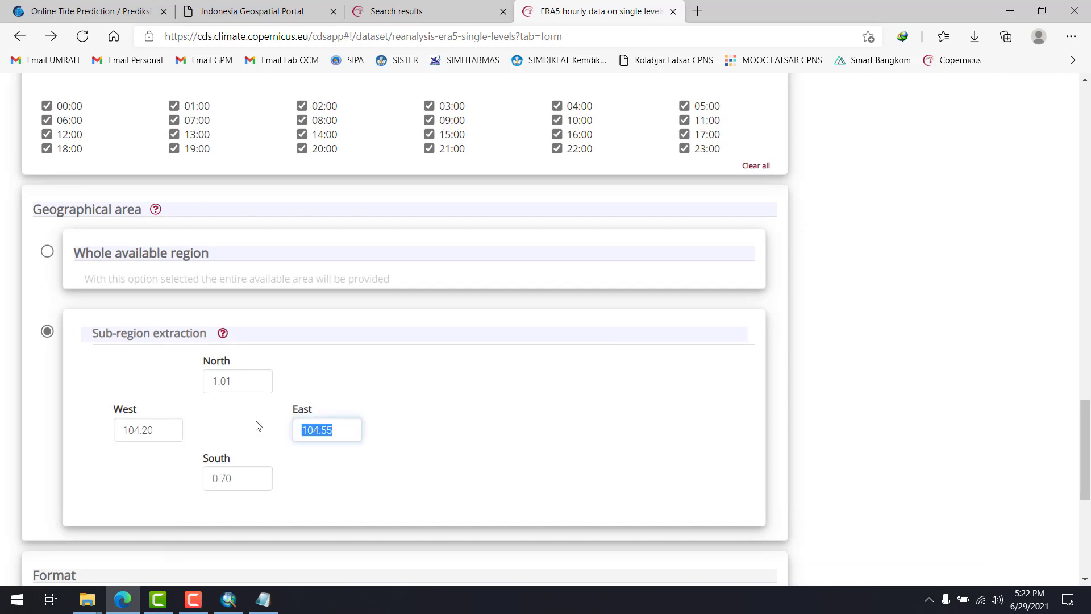
{"action": "key", "text": "alt+Tab"}
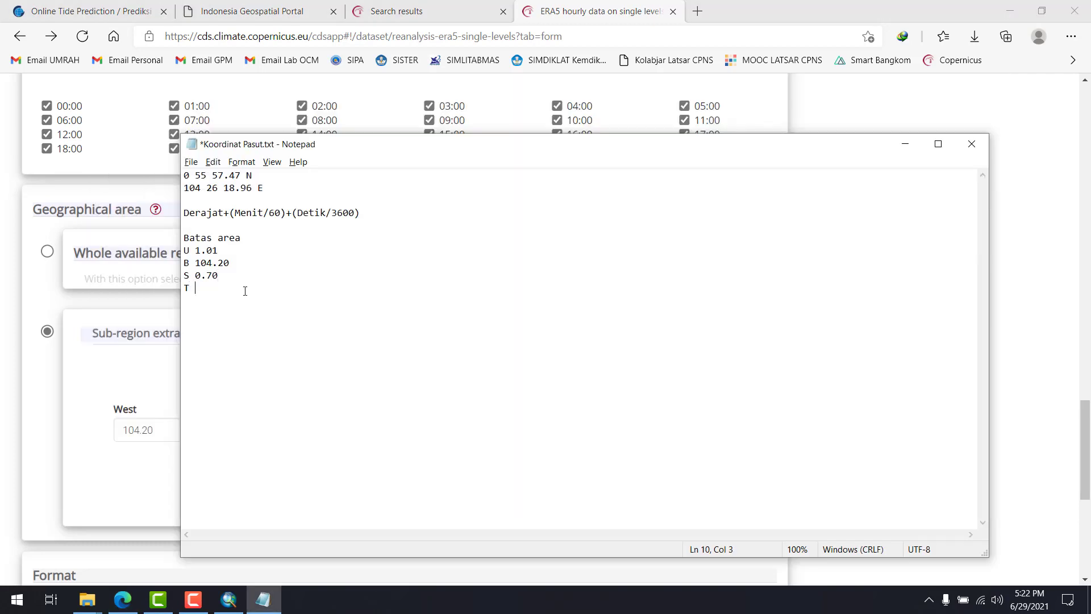
{"action": "key", "text": "ctrl+v"}
Return to the ERA5 form in Edge, submit the data request, and dismiss the rating pop-up
{"action": "key", "text": "alt+Tab"}
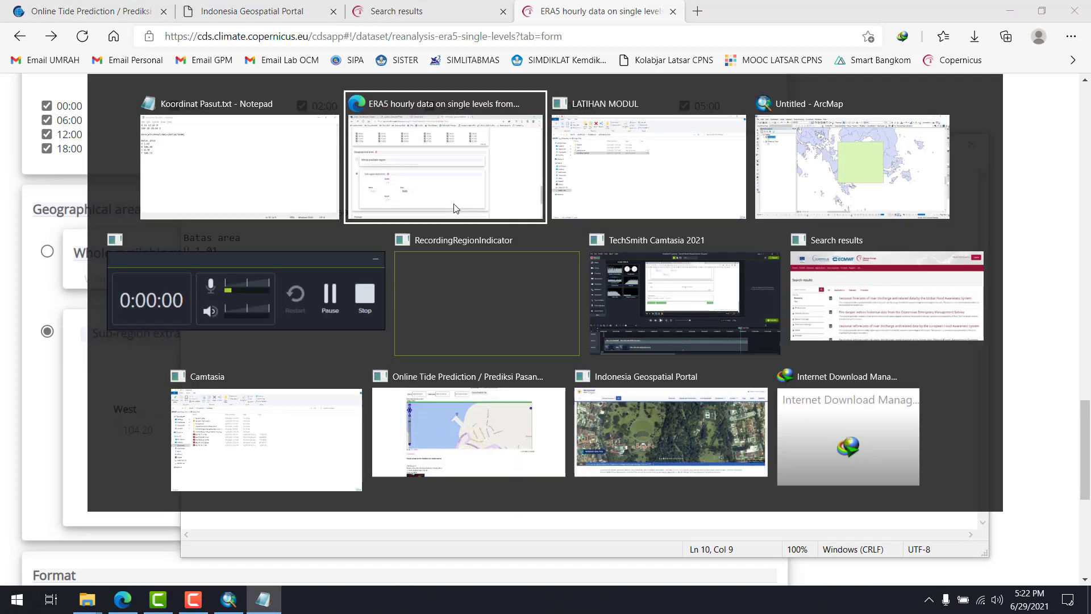
{"action": "left_click", "coordinate": [579, 406]}
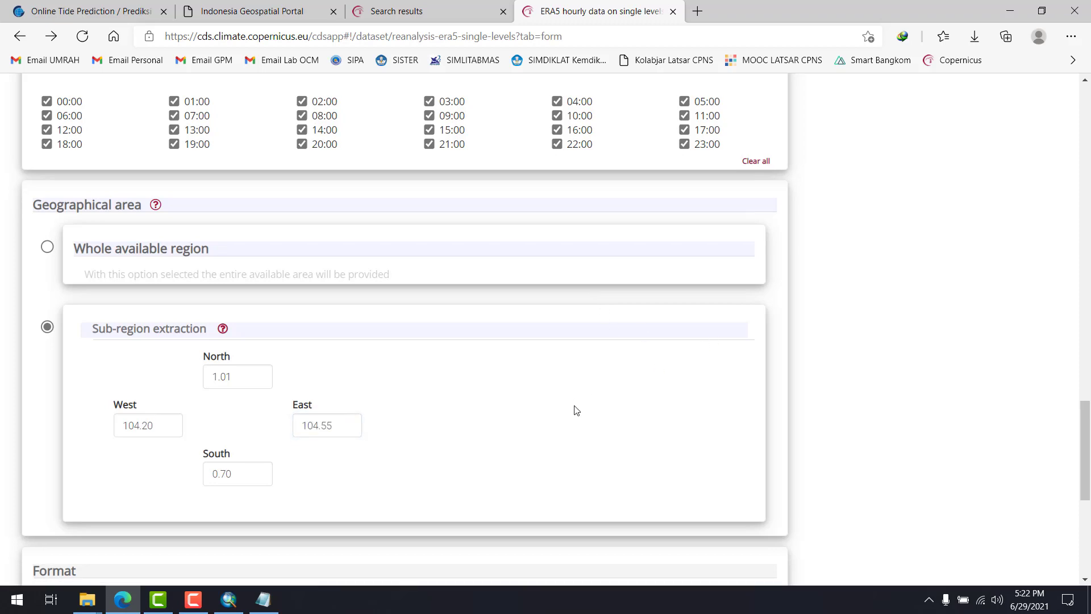
{"action": "scroll", "coordinate": [574, 409], "scroll_direction": "down", "scroll_amount": 6}
{"action": "left_click", "coordinate": [742, 428]}
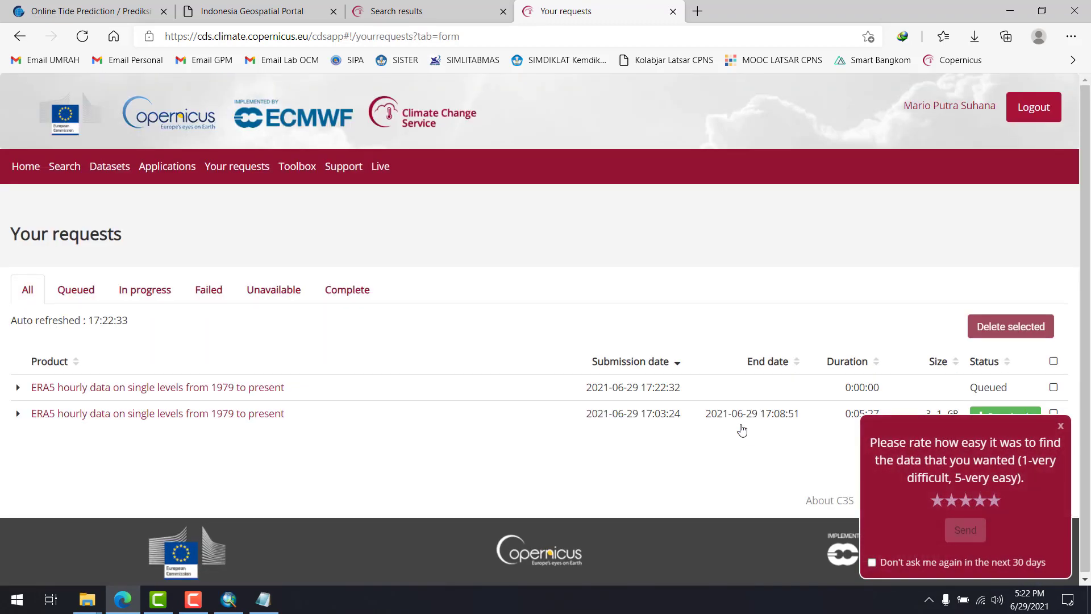
{"action": "left_click", "coordinate": [1060, 426]}
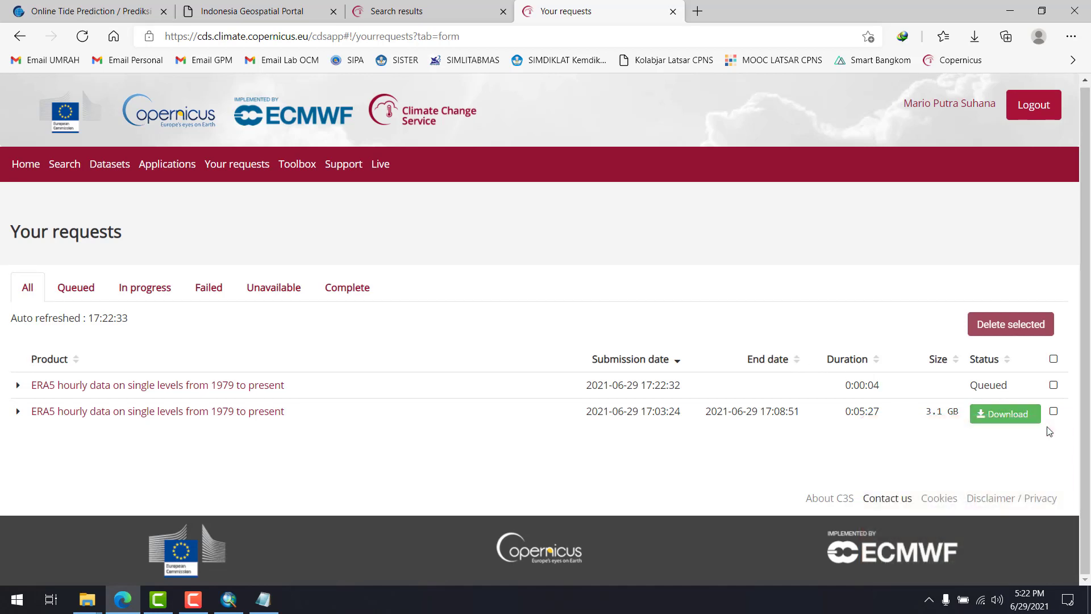
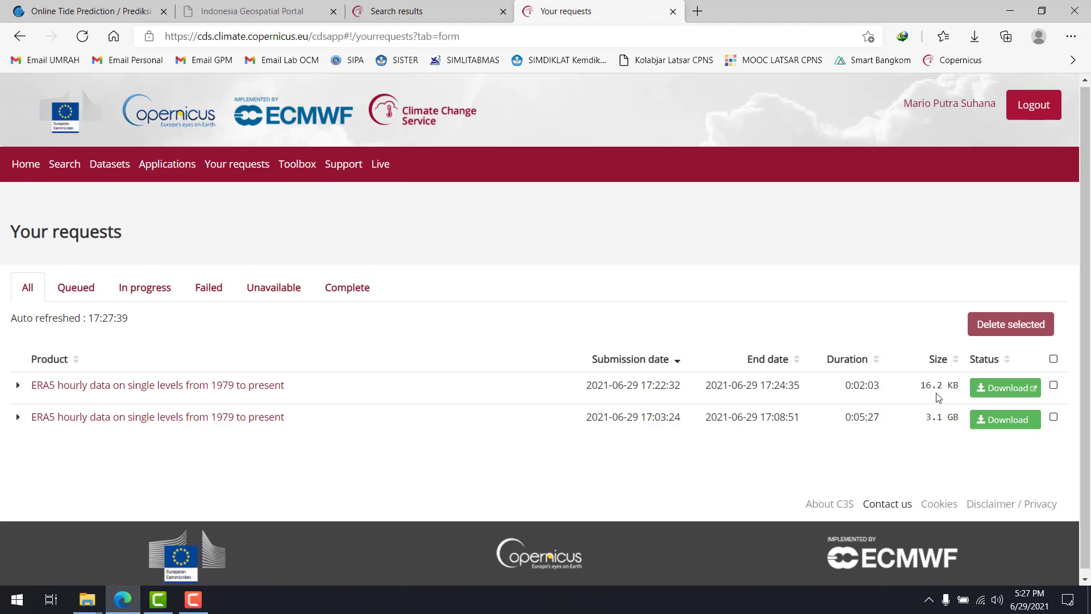
Start downloading the 16.2 KB ERA5 result with a chosen save location, keeping the suggested NC file name
{"action": "left_click", "coordinate": [998, 396]}
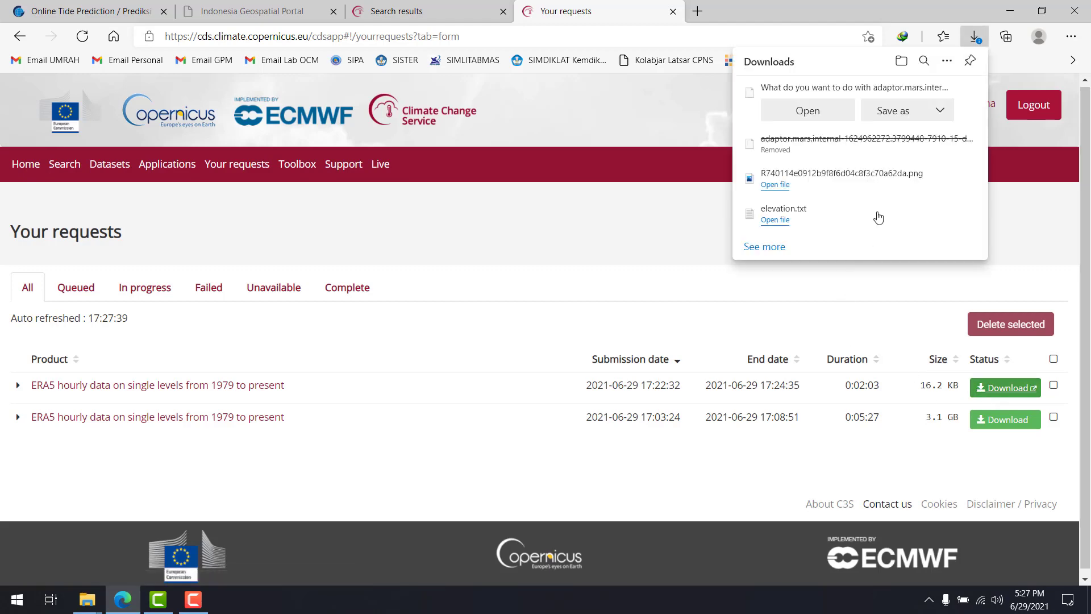
{"action": "left_click", "coordinate": [905, 113]}
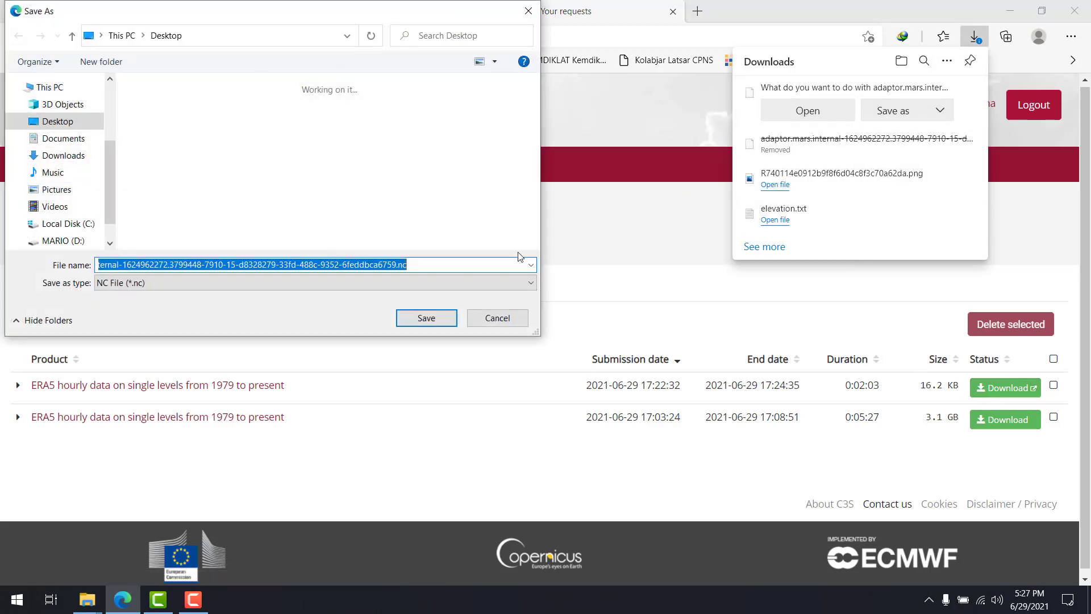
{"action": "left_click", "coordinate": [131, 266]}
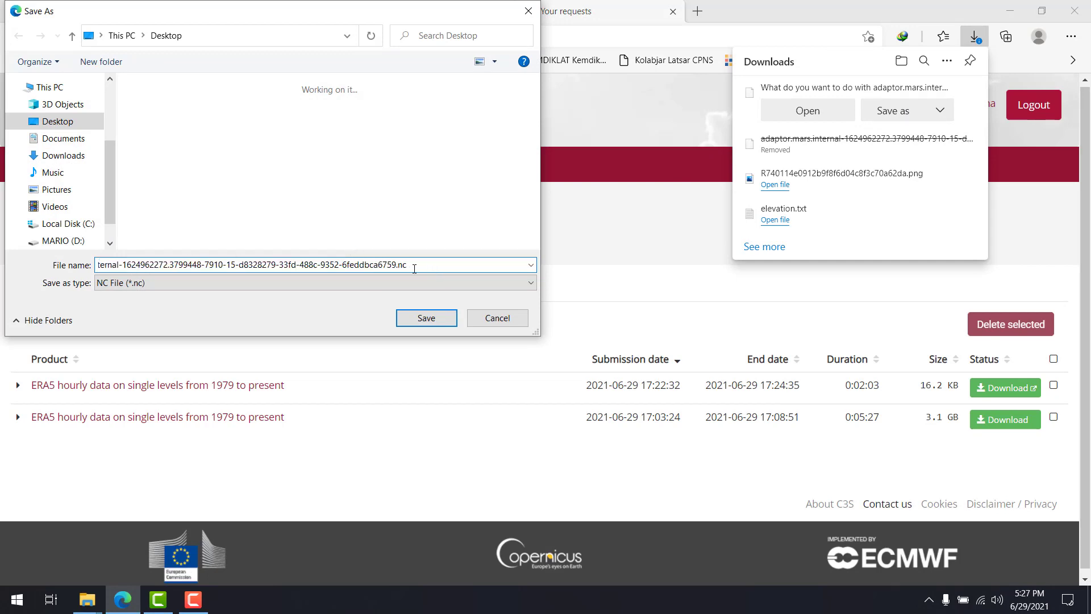
{"action": "key", "text": "Home"}
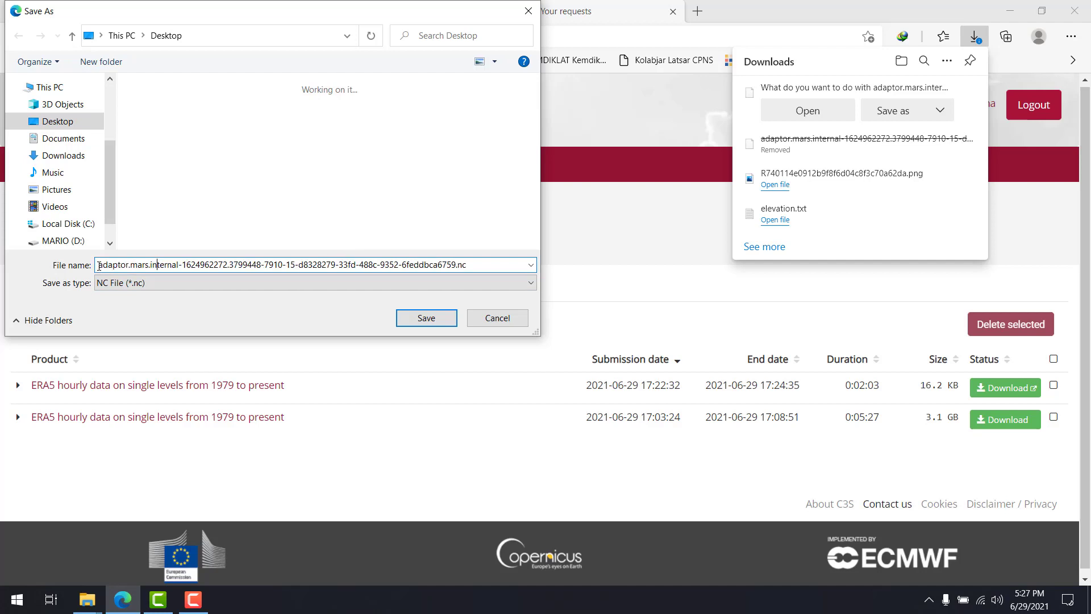
{"action": "left_click_drag", "start_coordinate": [97, 266], "coordinate": [472, 261]}
{"action": "key", "text": "End"}
Save the NC file under its suggested name in the LATIHAN MODUL folder inside PEKERJAAN on drive D
{"action": "left_click", "coordinate": [63, 241]}
{"action": "double_click", "coordinate": [173, 119]}
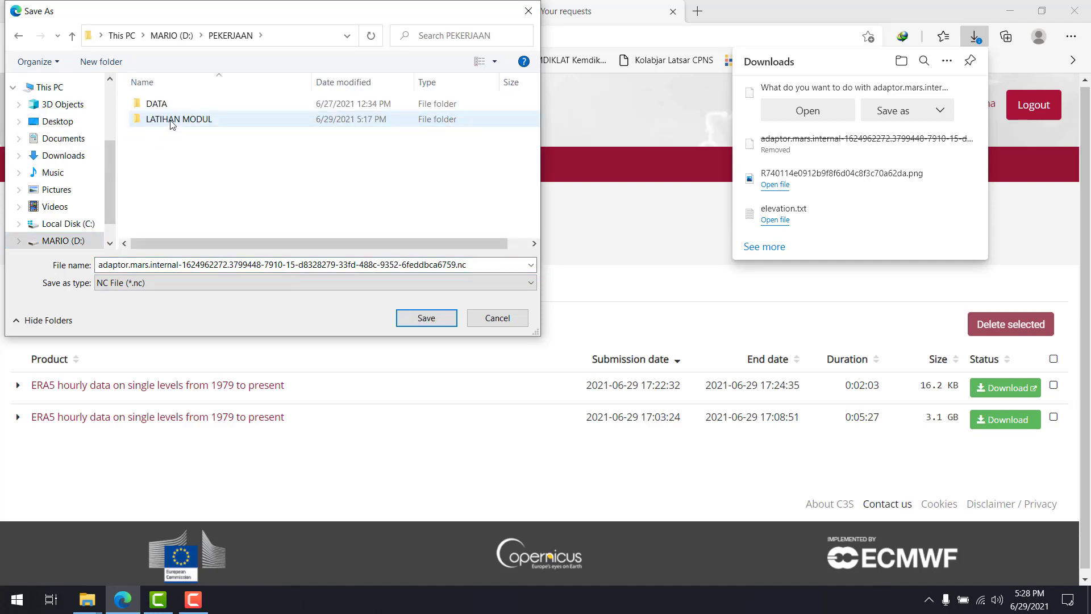
{"action": "double_click", "coordinate": [175, 121]}
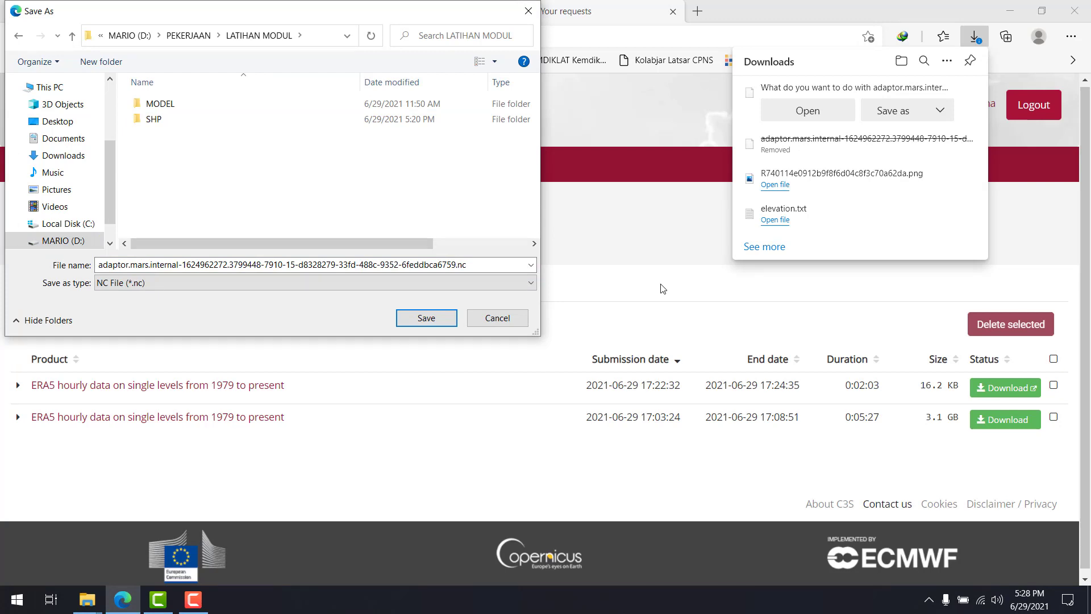
{"action": "double_click", "coordinate": [266, 254]}
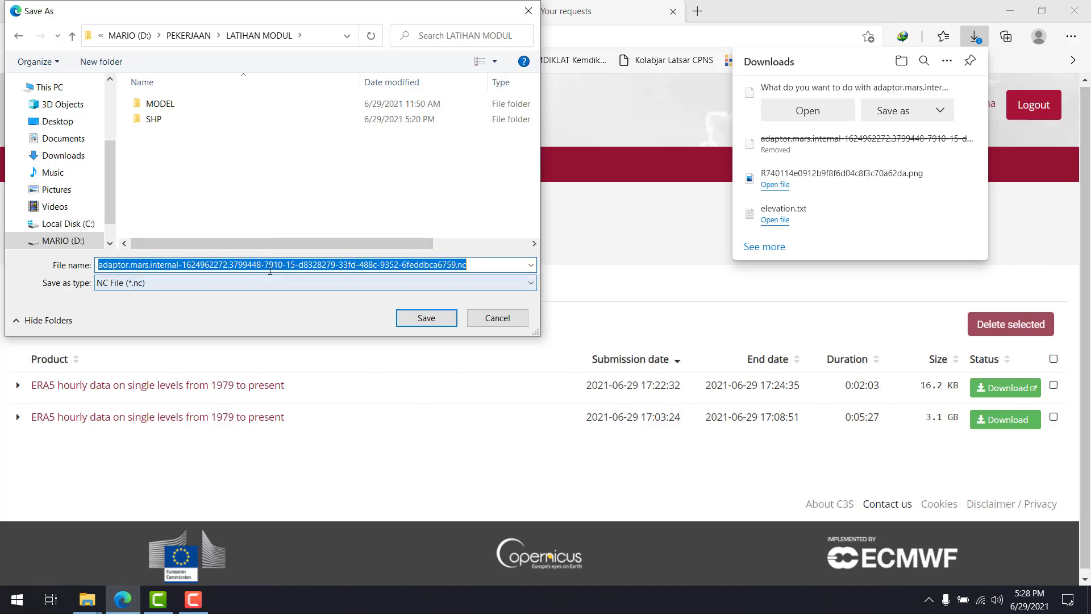
{"action": "left_click", "coordinate": [269, 265]}
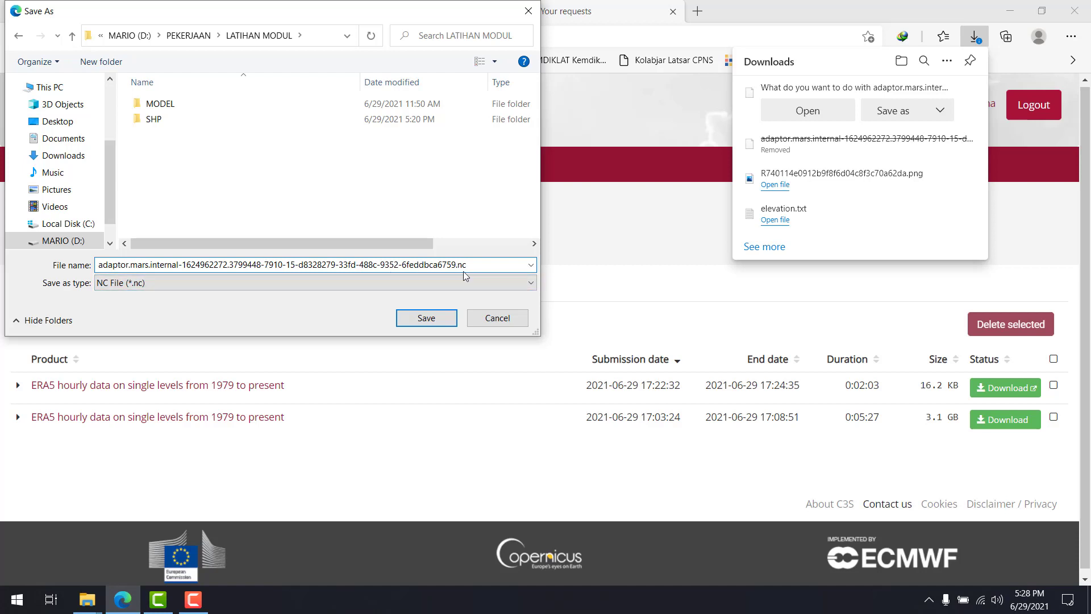
{"action": "left_click_drag", "start_coordinate": [457, 265], "coordinate": [473, 267]}
{"action": "left_click", "coordinate": [491, 268]}
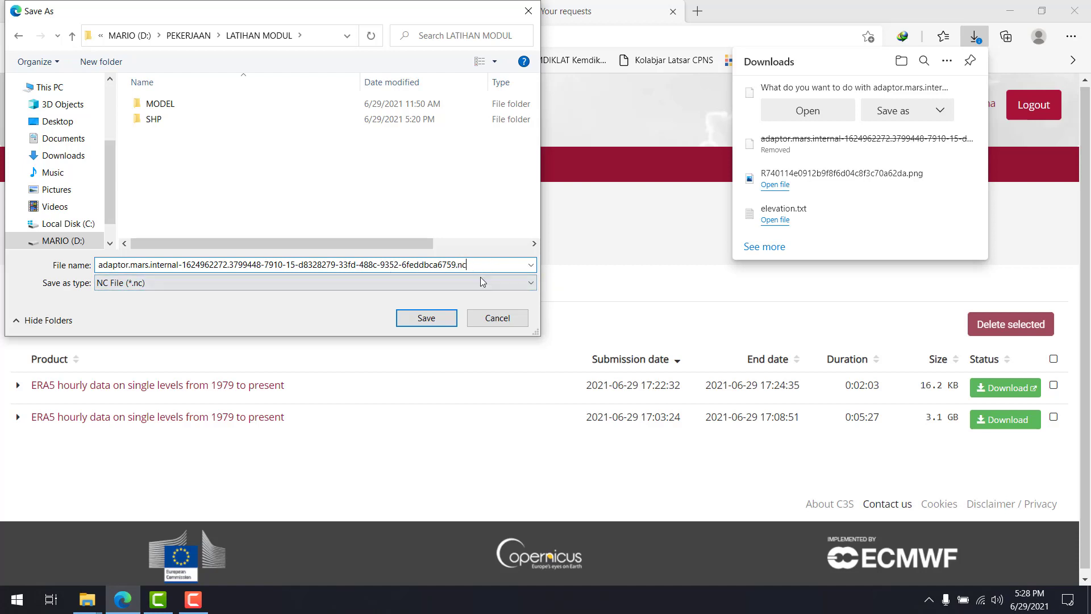
{"action": "left_click", "coordinate": [447, 321]}
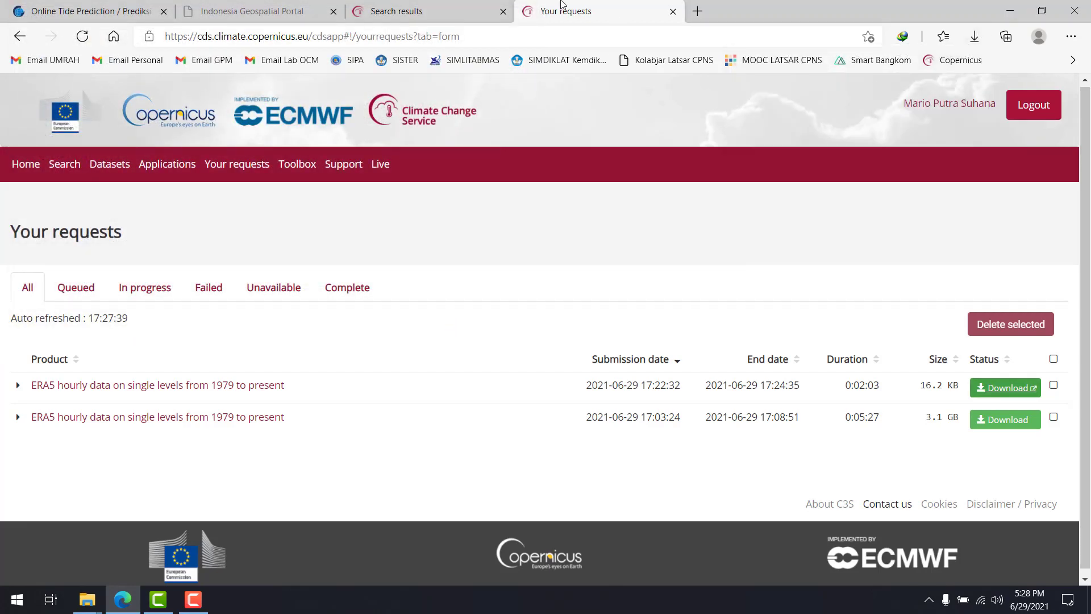
Return to the ERA5 download form and review its selected variables, dates, times, area bounds and format
{"action": "left_click", "coordinate": [19, 36]}
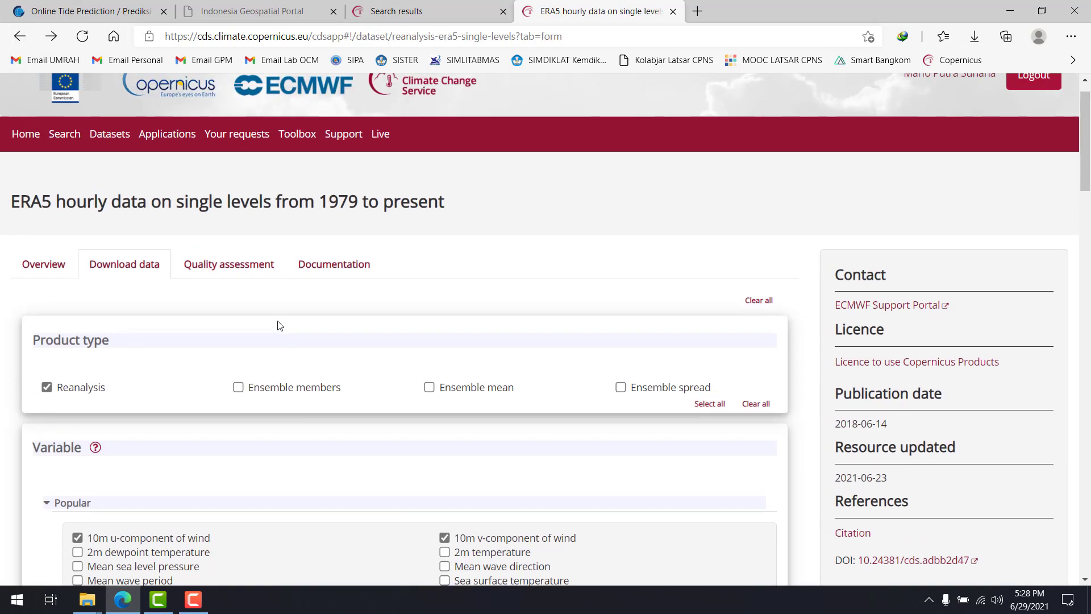
{"action": "scroll", "coordinate": [188, 336], "scroll_direction": "down", "scroll_amount": 6}
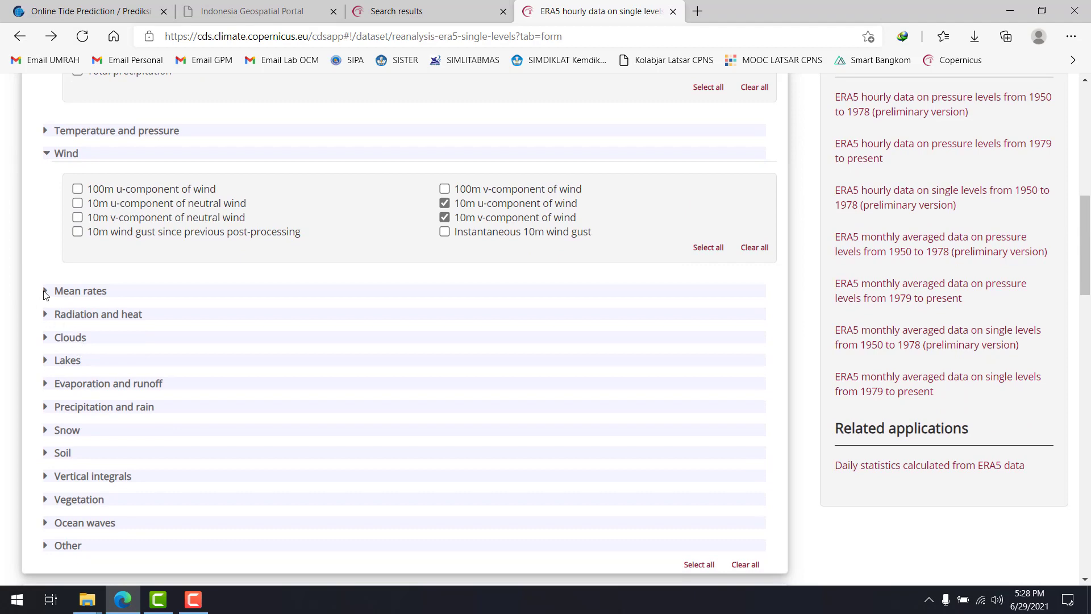
{"action": "scroll", "coordinate": [44, 243], "scroll_direction": "down", "scroll_amount": 5}
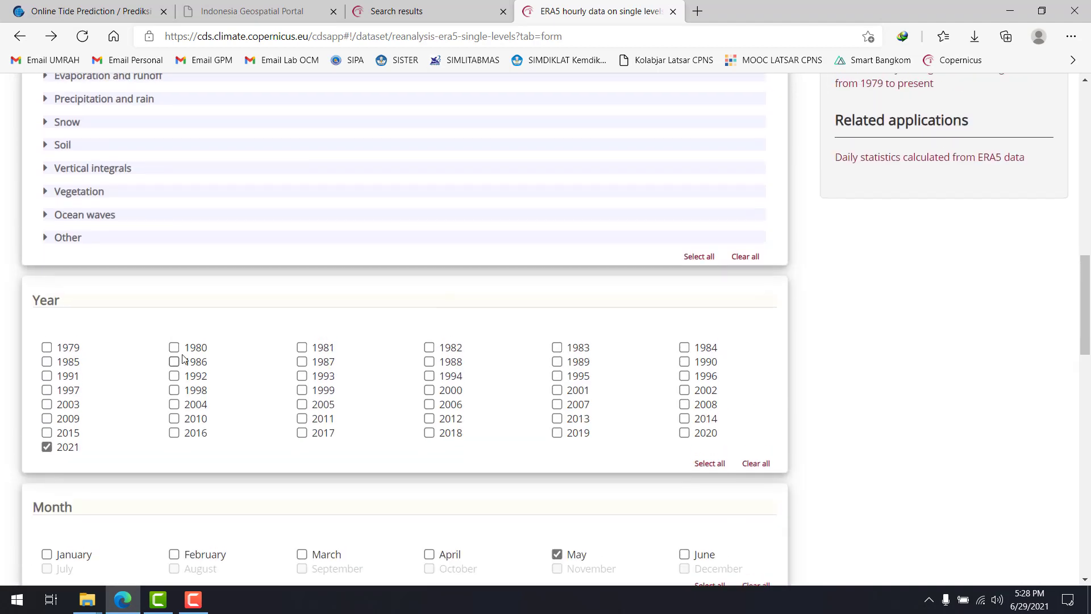
{"action": "scroll", "coordinate": [265, 344], "scroll_direction": "down", "scroll_amount": 3}
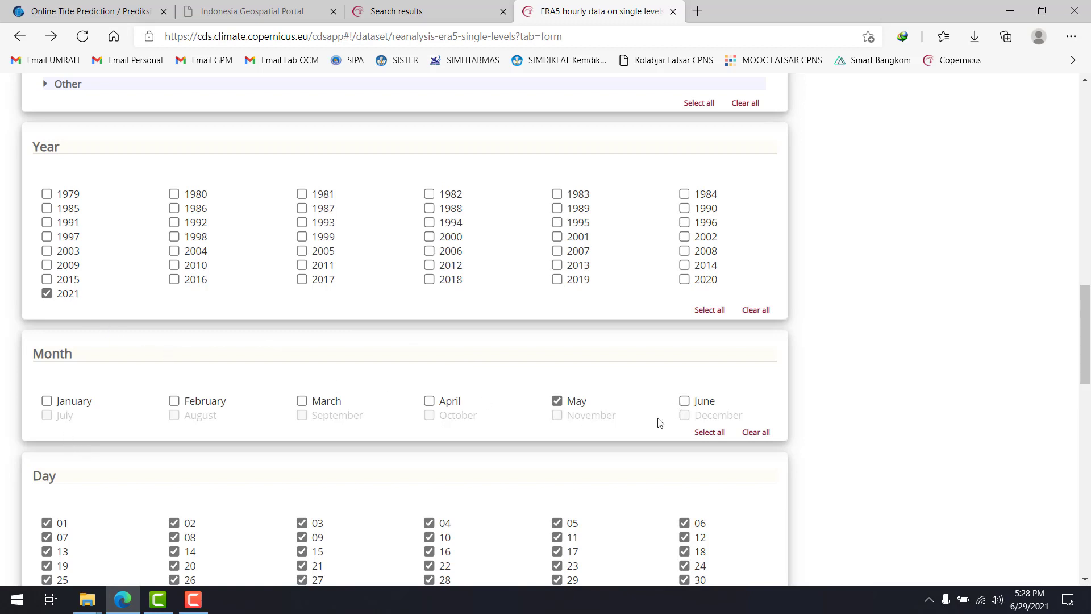
{"action": "scroll", "coordinate": [716, 437], "scroll_direction": "down", "scroll_amount": 5}
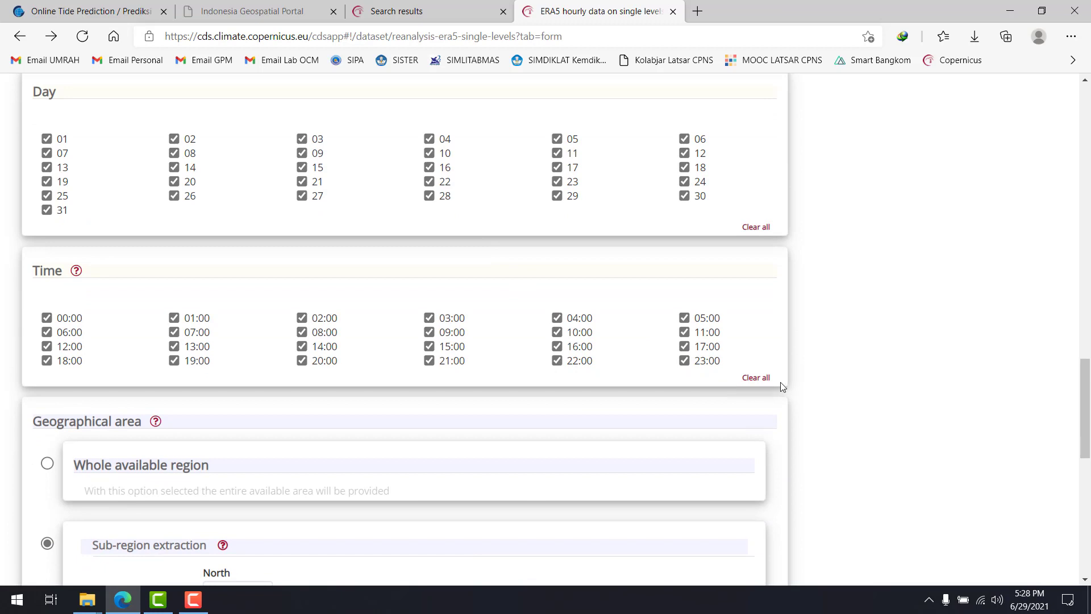
{"action": "scroll", "coordinate": [643, 269], "scroll_direction": "down", "scroll_amount": 4}
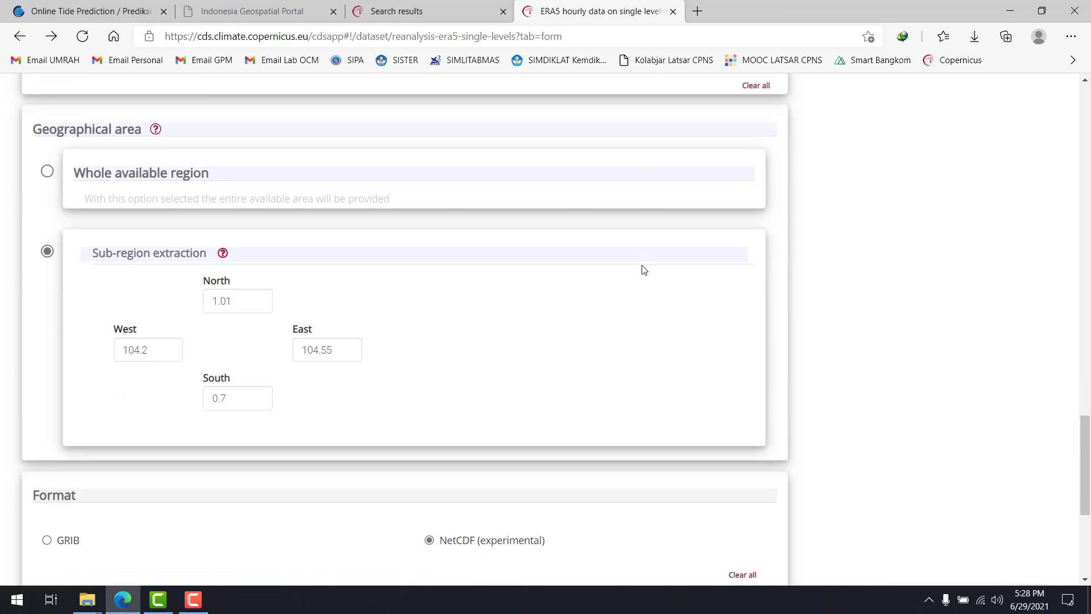
Set the requested year to 2020 only and select all months in the ERA5 form
{"action": "scroll", "coordinate": [643, 275], "scroll_direction": "up", "scroll_amount": 9}
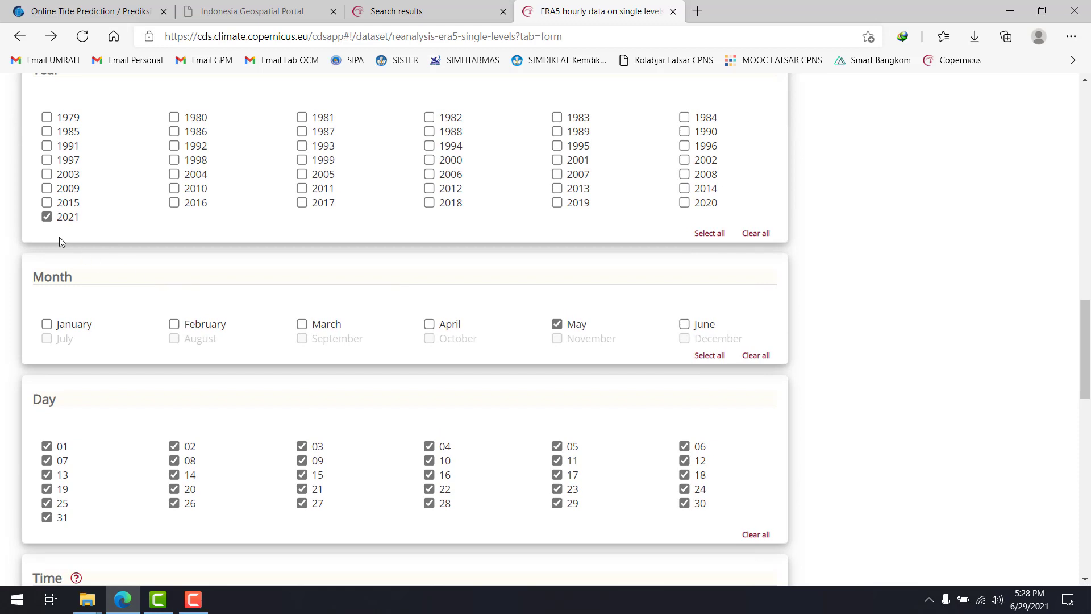
{"action": "left_click", "coordinate": [47, 218]}
{"action": "left_click", "coordinate": [47, 219]}
{"action": "left_click", "coordinate": [48, 220]}
{"action": "left_click", "coordinate": [684, 203]}
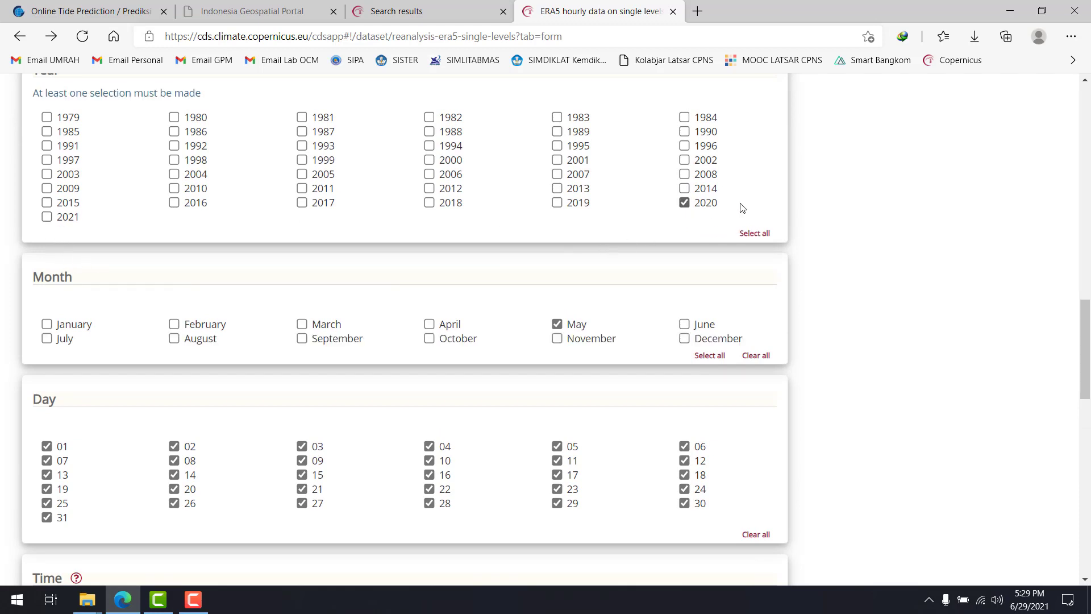
{"action": "key", "text": "F9"}
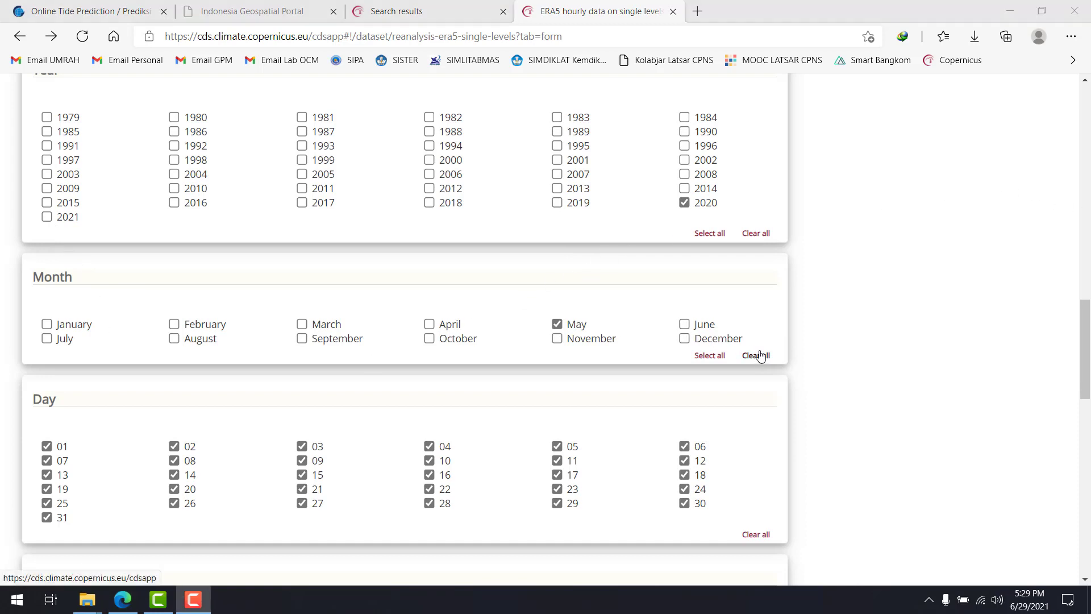
{"action": "left_click", "coordinate": [711, 357]}
Examine the form's month, day, time, sub-region and format selections without submitting the request
{"action": "scroll", "coordinate": [572, 441], "scroll_direction": "down", "scroll_amount": 4}
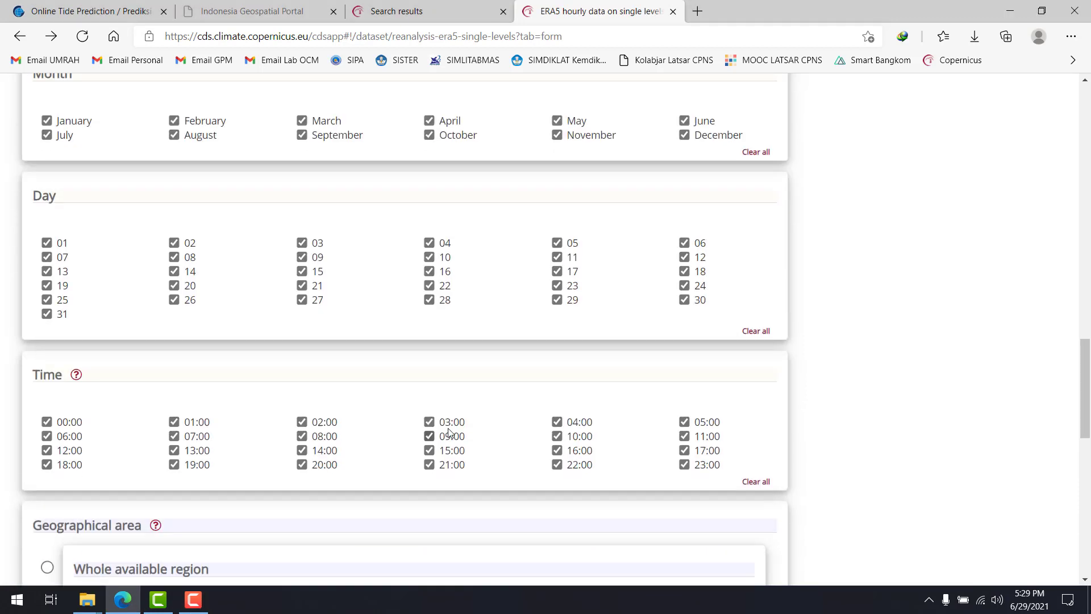
{"action": "scroll", "coordinate": [663, 403], "scroll_direction": "up", "scroll_amount": 3}
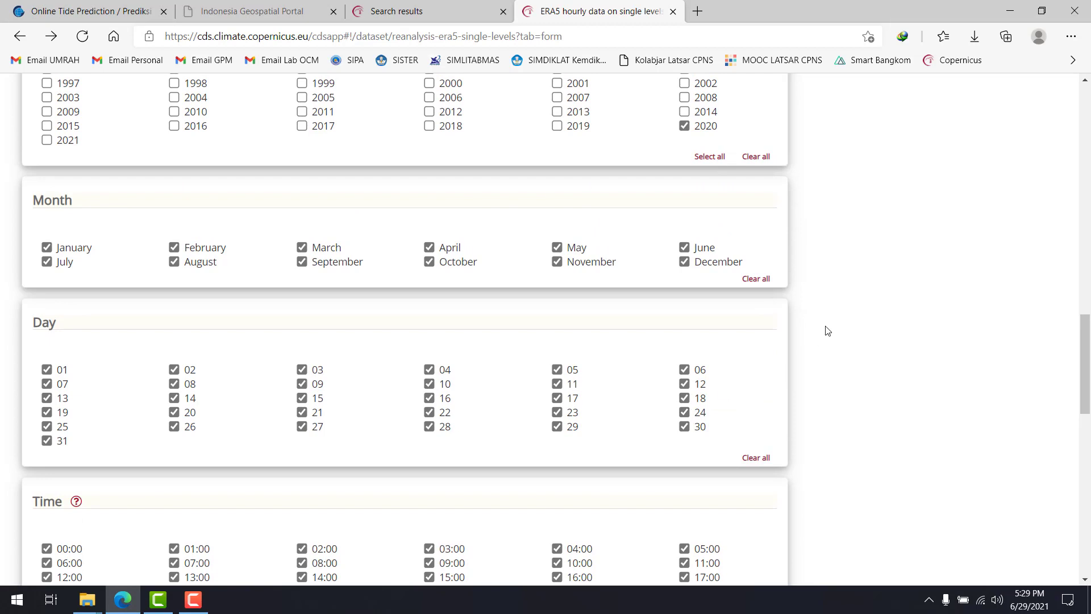
{"action": "scroll", "coordinate": [823, 329], "scroll_direction": "down", "scroll_amount": 9}
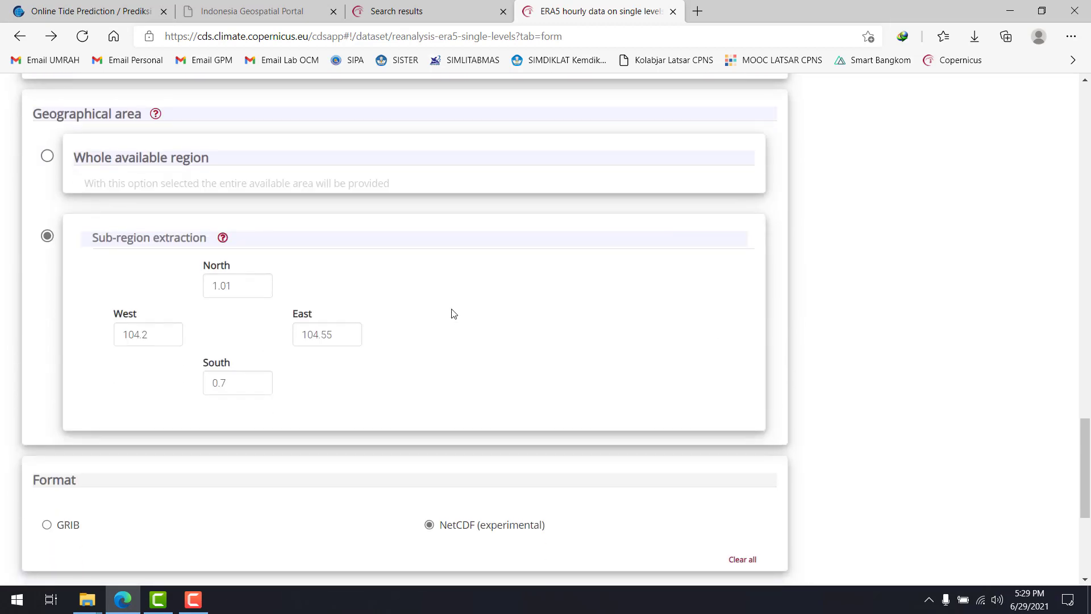
{"action": "scroll", "coordinate": [721, 363], "scroll_direction": "down", "scroll_amount": 4}
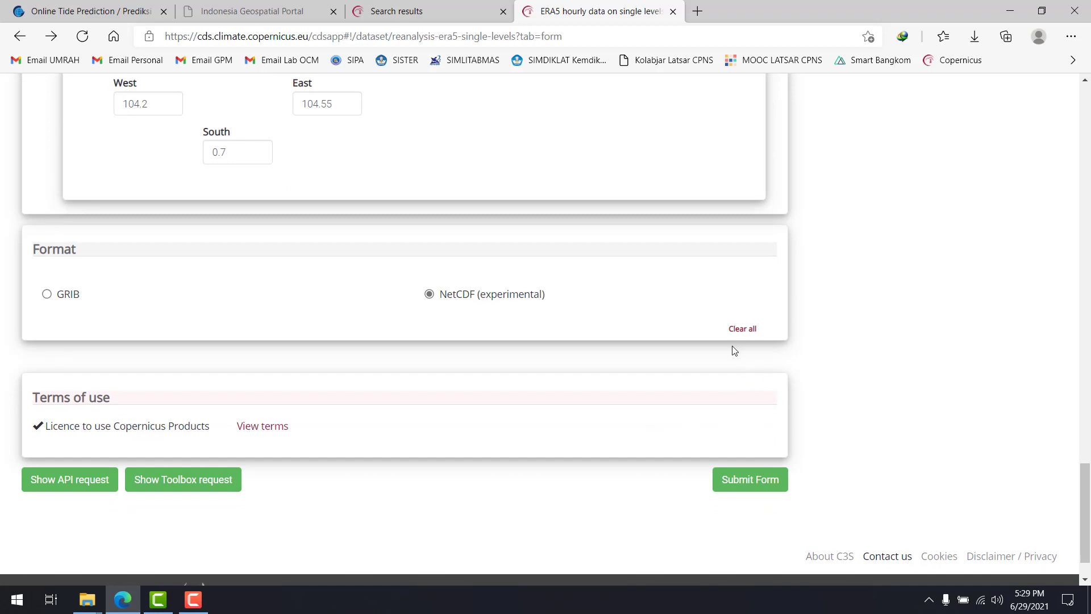
{"action": "scroll", "coordinate": [734, 350], "scroll_direction": "up", "scroll_amount": 9}
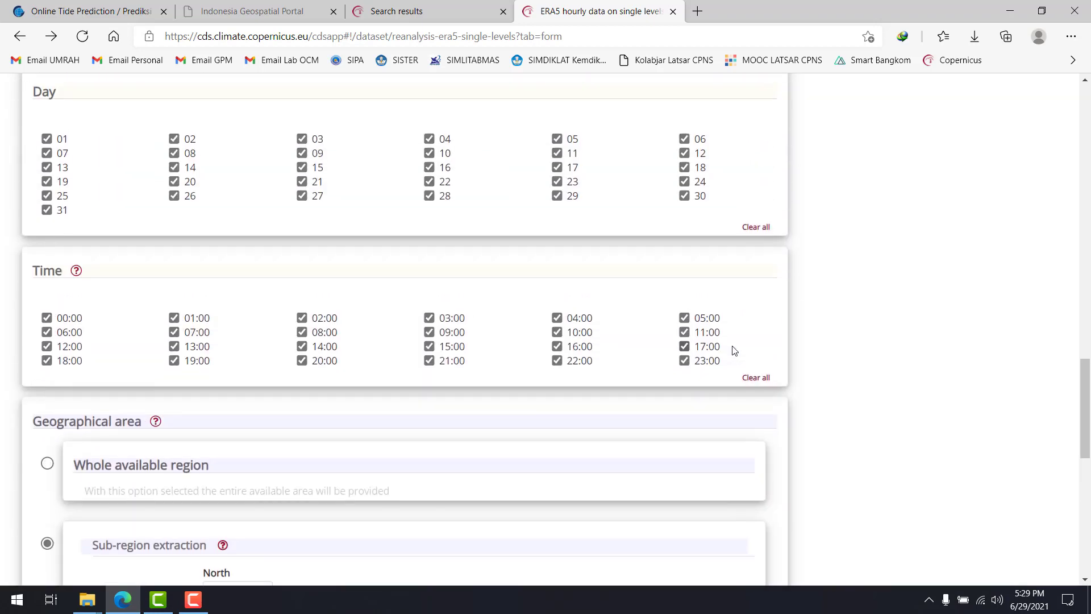
{"action": "scroll", "coordinate": [696, 356], "scroll_direction": "up", "scroll_amount": 4}
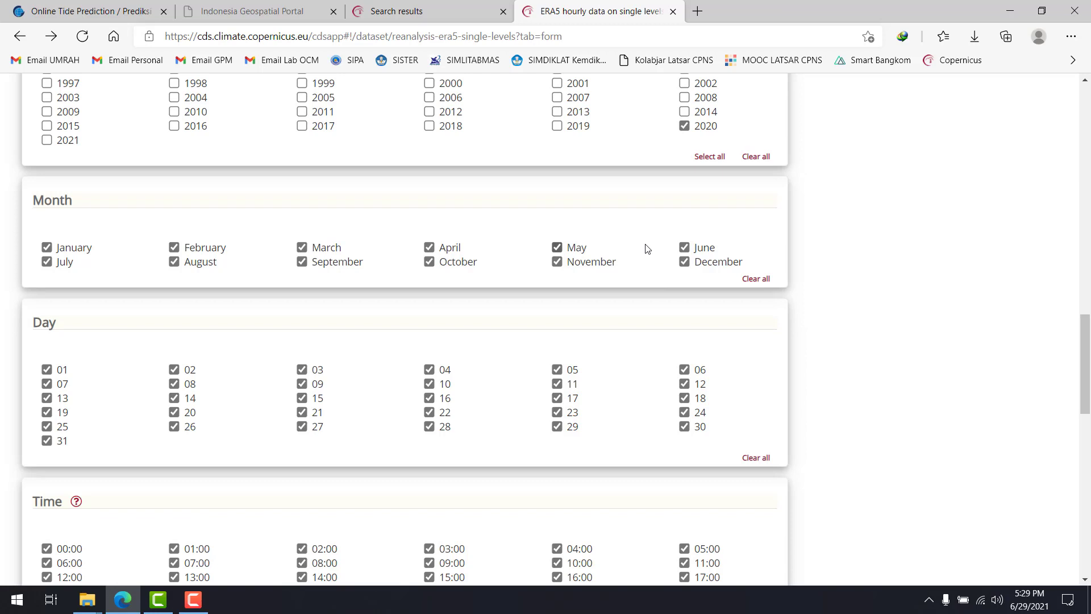
{"action": "scroll", "coordinate": [581, 290], "scroll_direction": "down", "scroll_amount": 2}
{"action": "scroll", "coordinate": [582, 291], "scroll_direction": "down", "scroll_amount": 10}
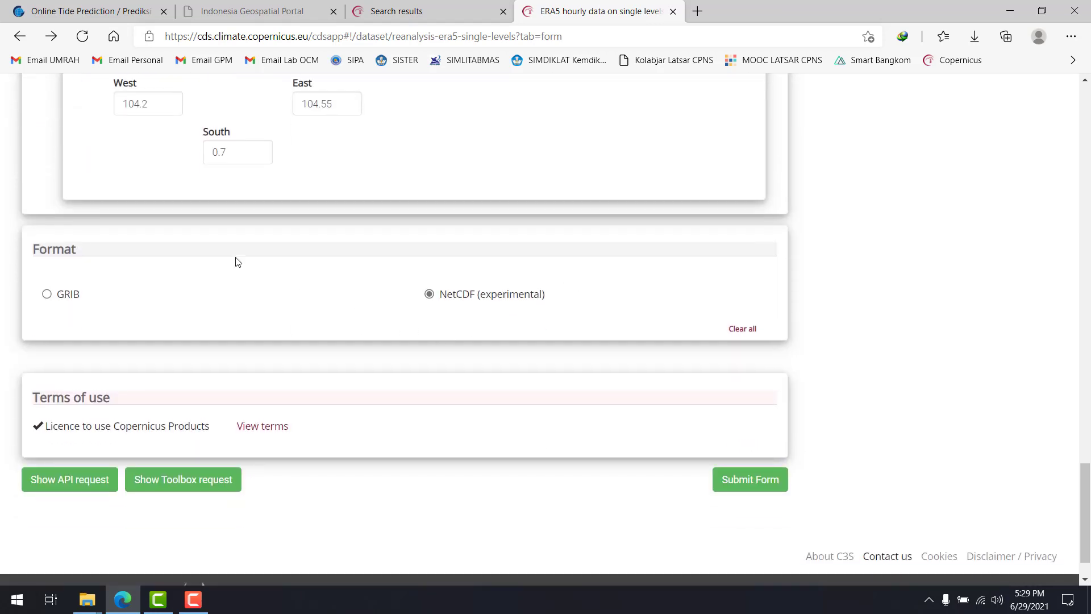
{"action": "scroll", "coordinate": [372, 305], "scroll_direction": "up", "scroll_amount": 4}
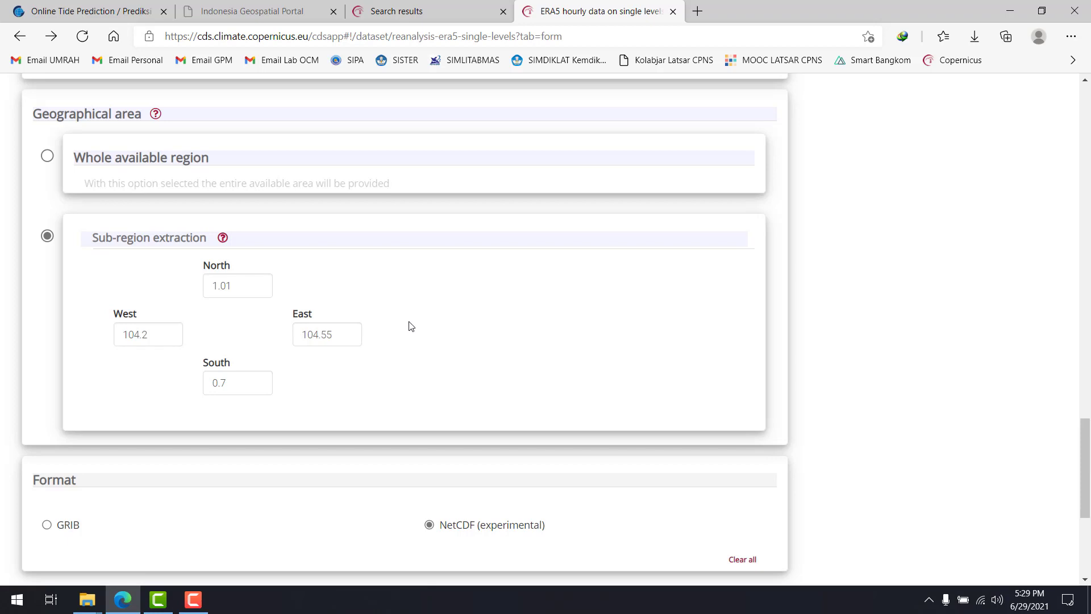
{"action": "scroll", "coordinate": [414, 317], "scroll_direction": "up", "scroll_amount": 7}
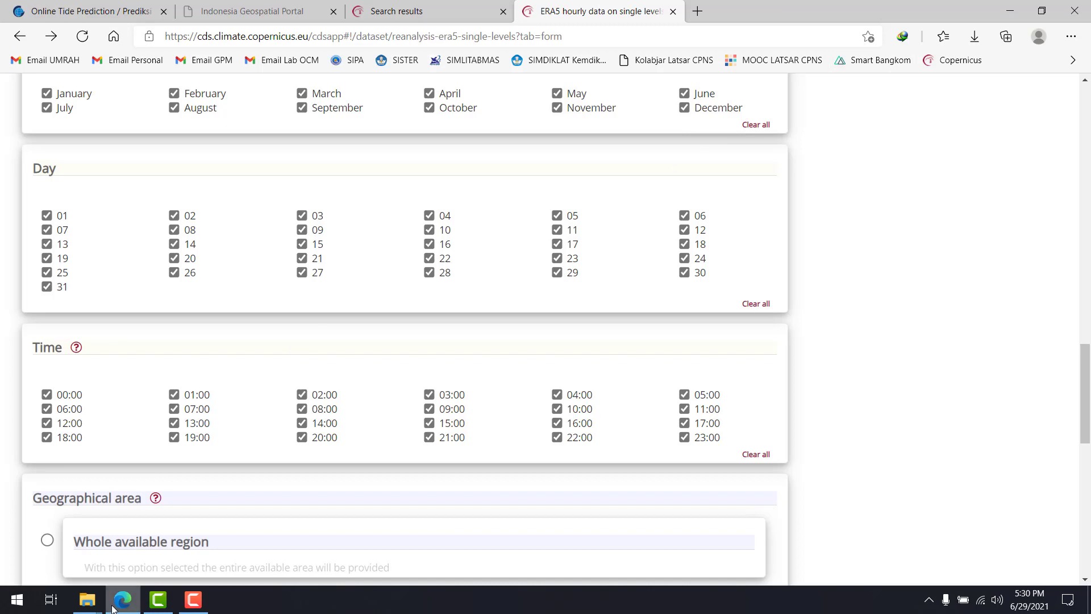
Switch to File Explorer, locate the downloaded NC file in the LATIHAN MODUL folder, and minimize the window
{"action": "left_click", "coordinate": [90, 600]}
{"action": "left_click", "coordinate": [85, 544]}
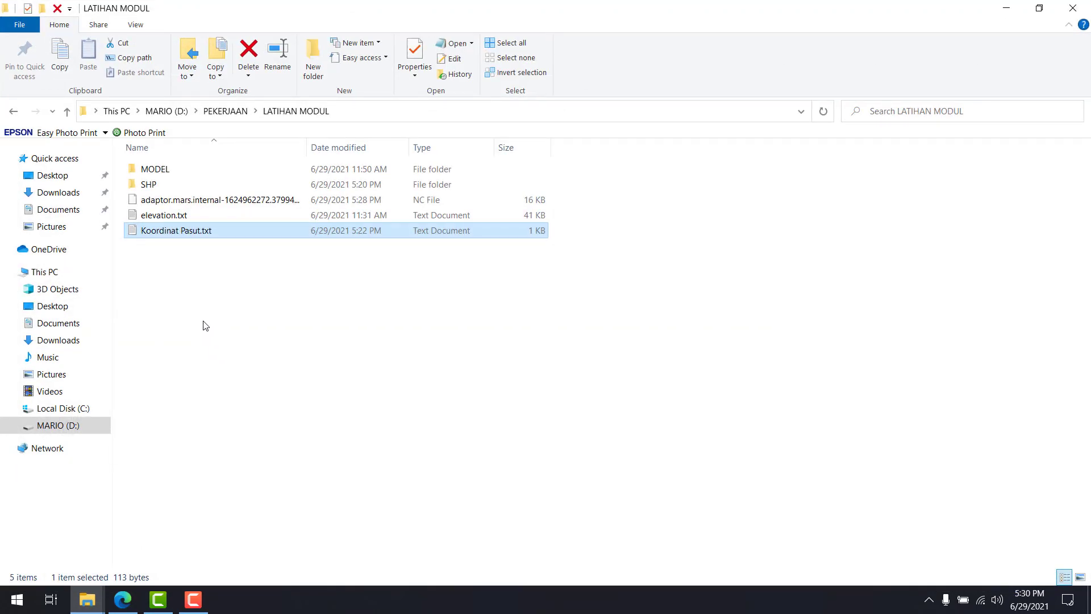
{"action": "left_click", "coordinate": [196, 202]}
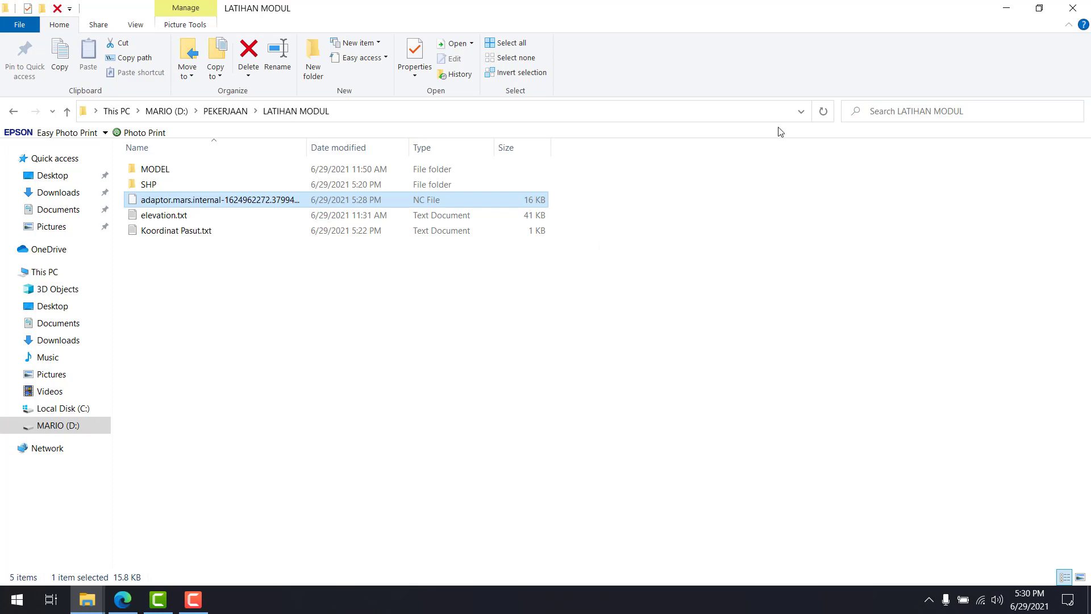
{"action": "left_click", "coordinate": [1007, 10]}
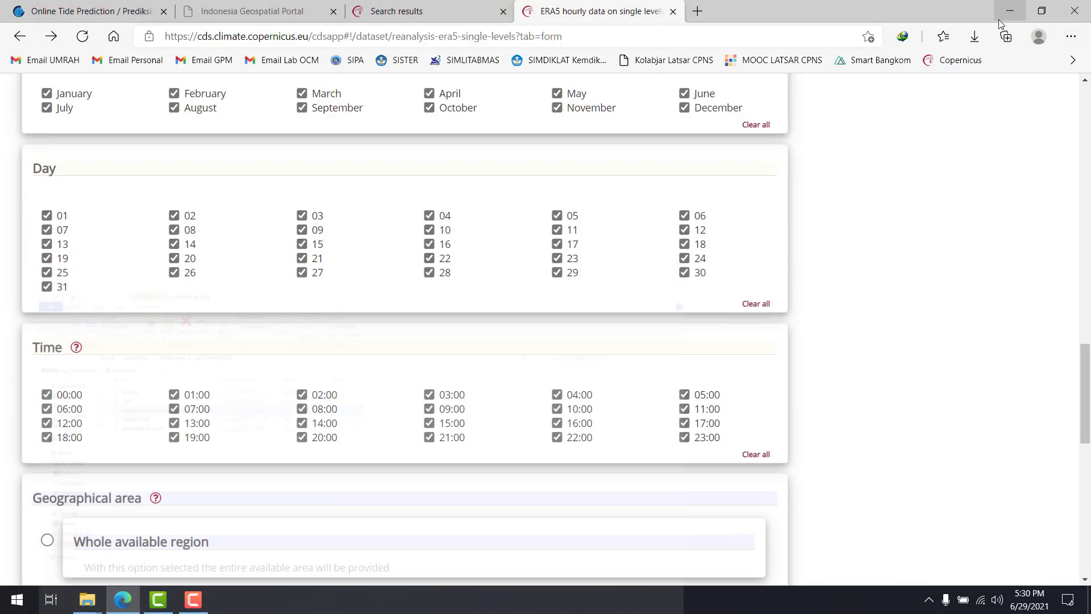
Search the web for "odv download" in a new Edge tab
{"action": "left_click", "coordinate": [696, 11]}
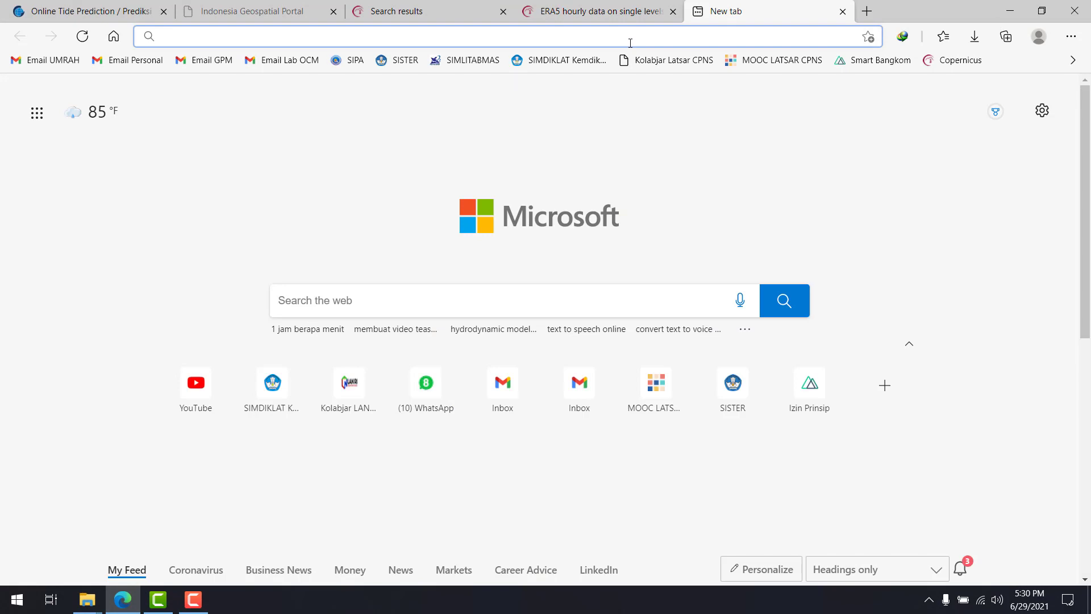
{"action": "type", "text": "odv do"}
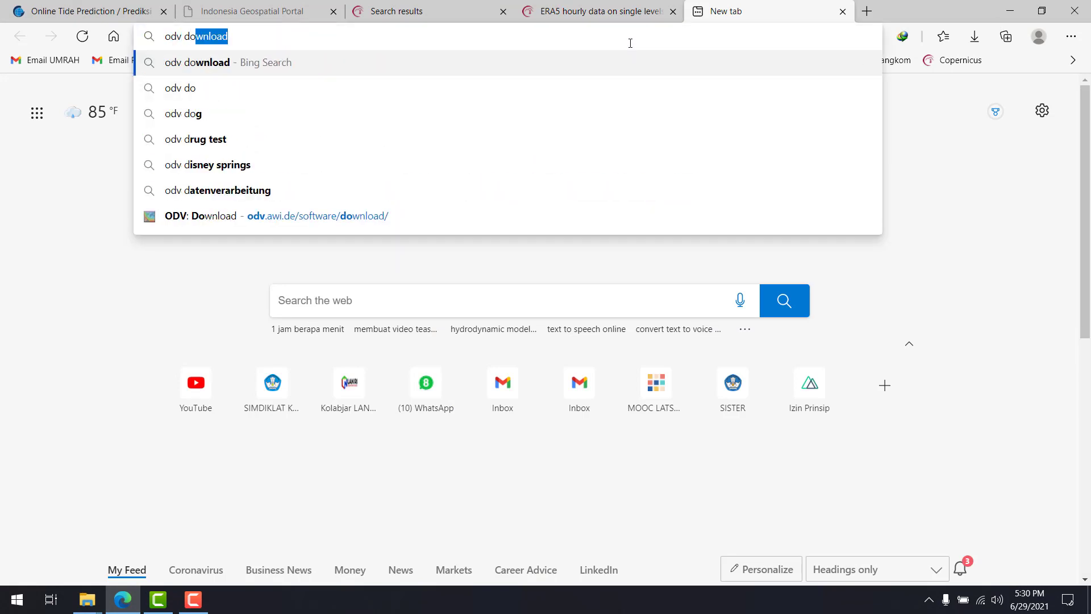
{"action": "type", "text": "wnload"}
{"action": "key", "text": "Return"}
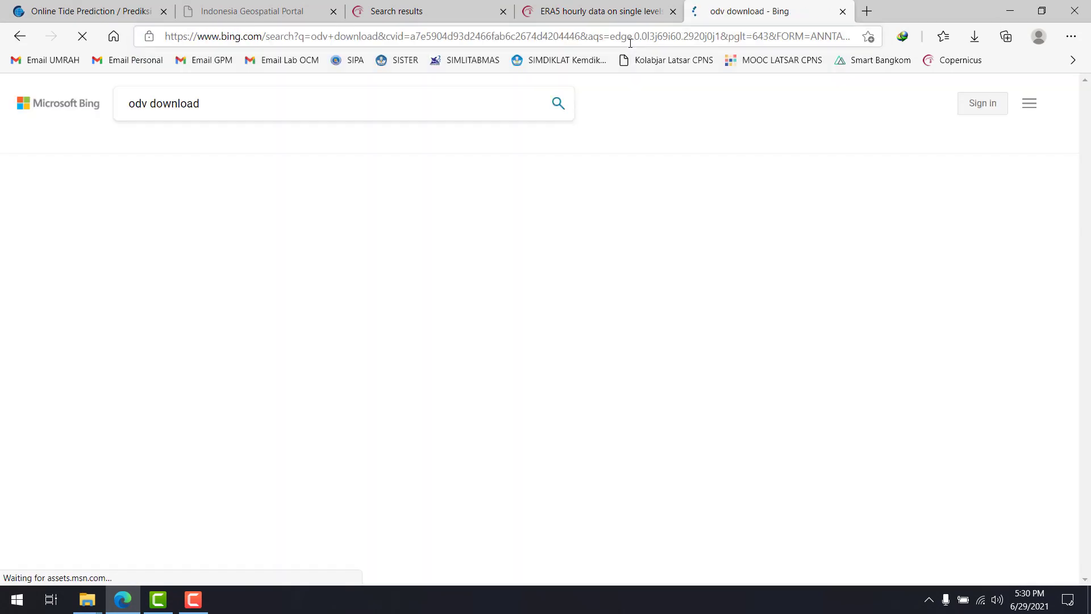
Log in to the ODV software download page with the saved account credentials and open the 1_ODV_Application folder
{"action": "left_click", "coordinate": [194, 202]}
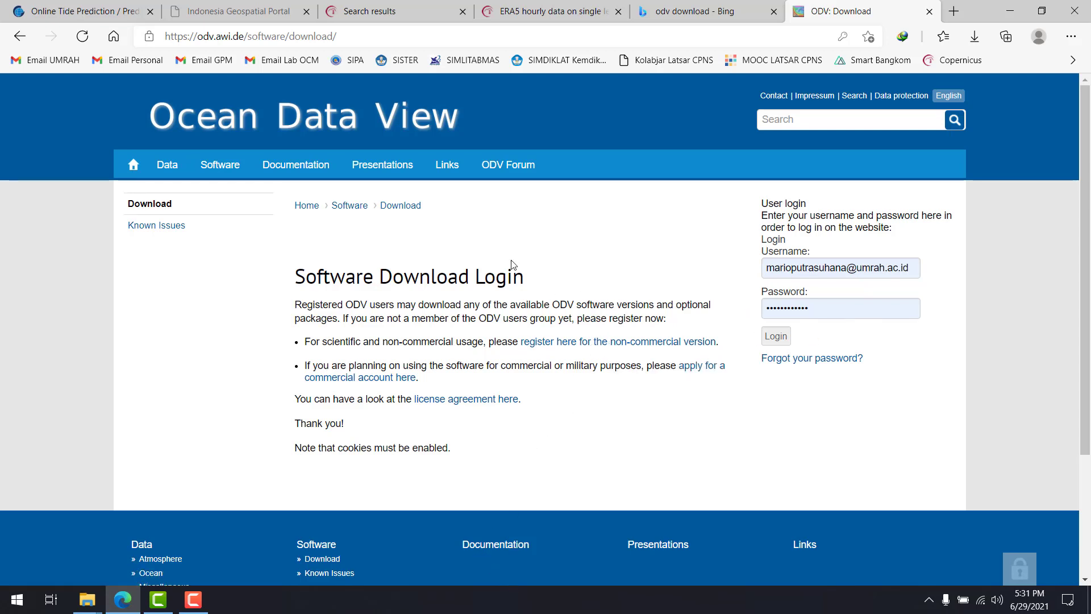
{"action": "left_click", "coordinate": [783, 336]}
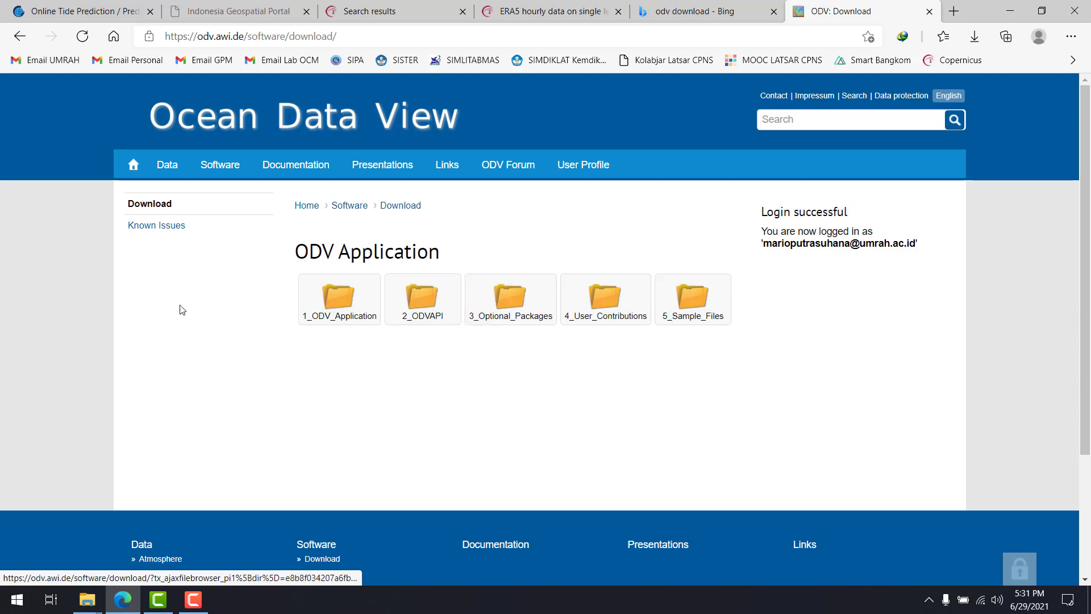
{"action": "left_click", "coordinate": [325, 305]}
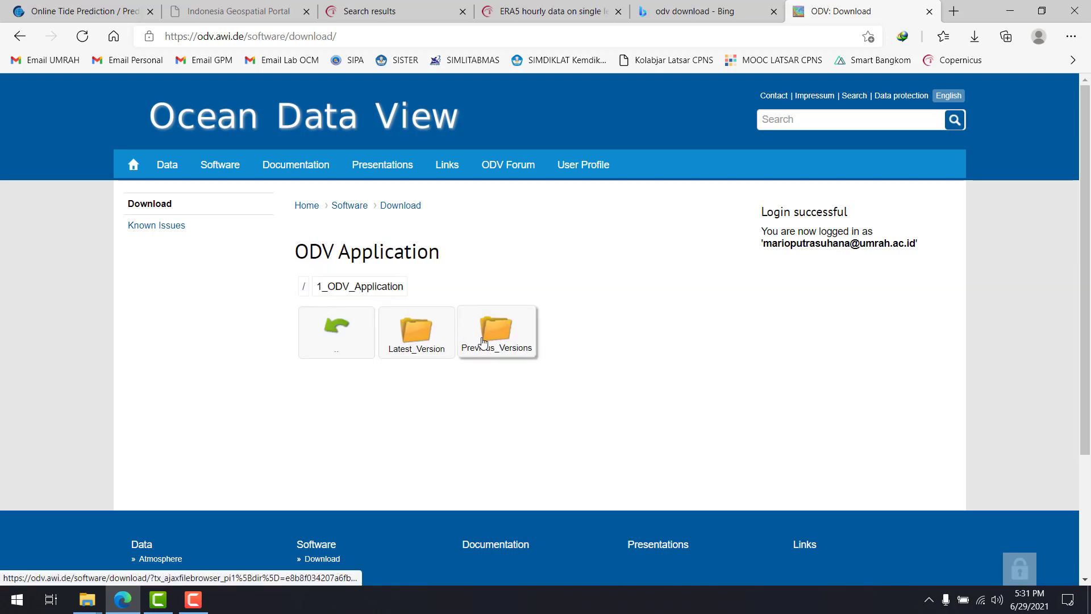
Examine the list of previous ODV versions and the MacOS and Windows folders of the latest version
{"action": "left_click", "coordinate": [450, 344]}
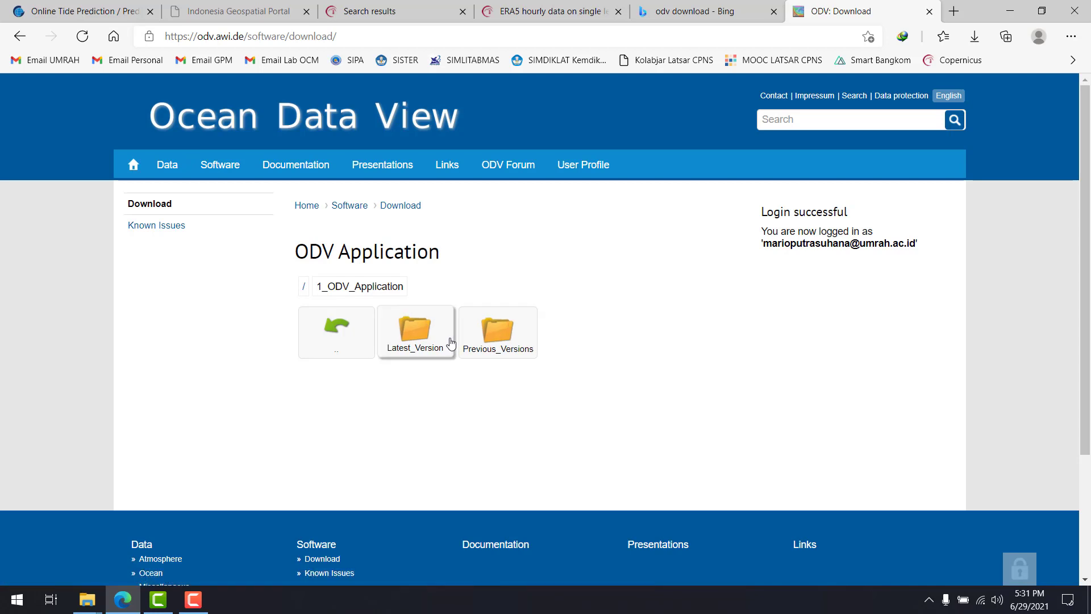
{"action": "left_click", "coordinate": [506, 333]}
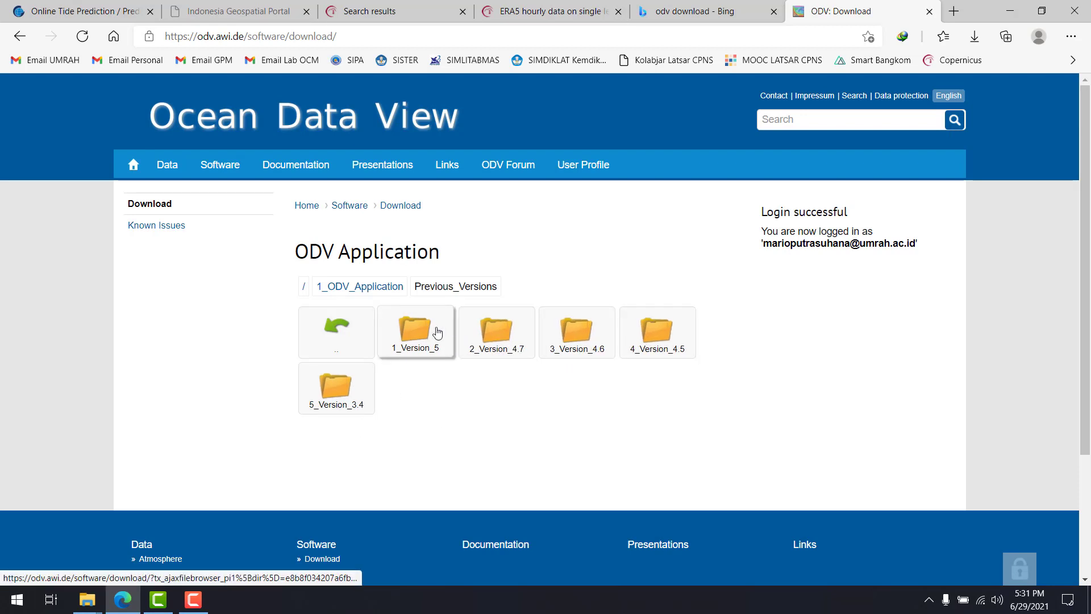
{"action": "left_click", "coordinate": [358, 319]}
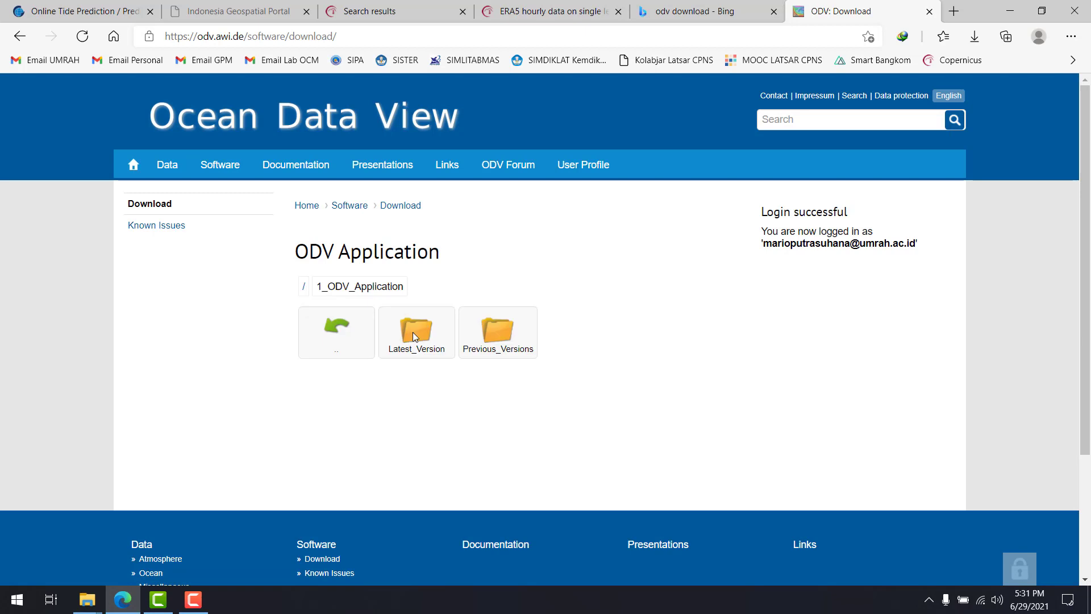
{"action": "left_click", "coordinate": [414, 335]}
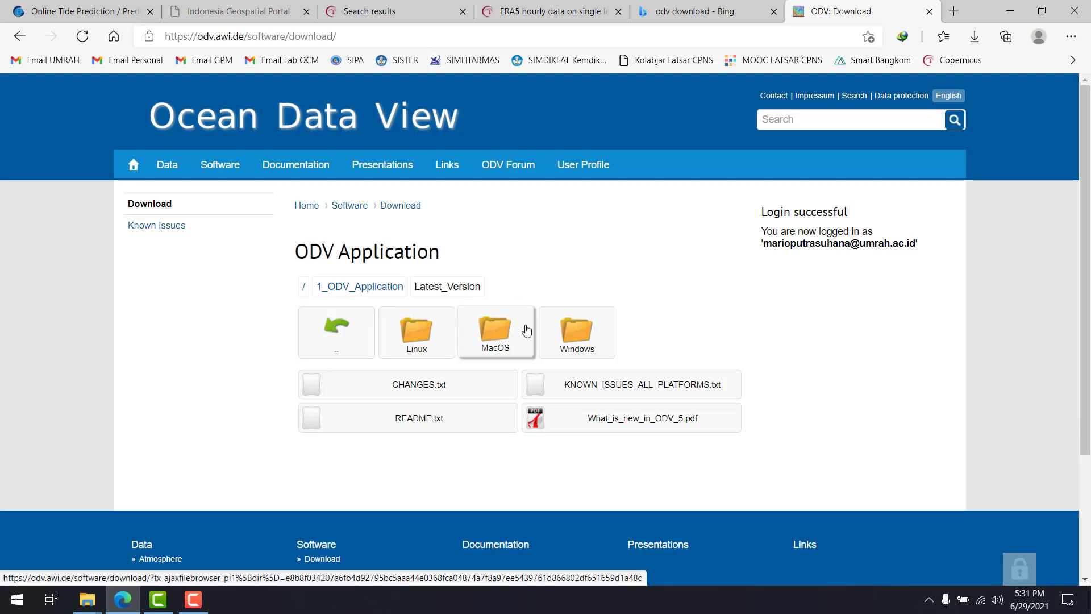
{"action": "left_click", "coordinate": [494, 330]}
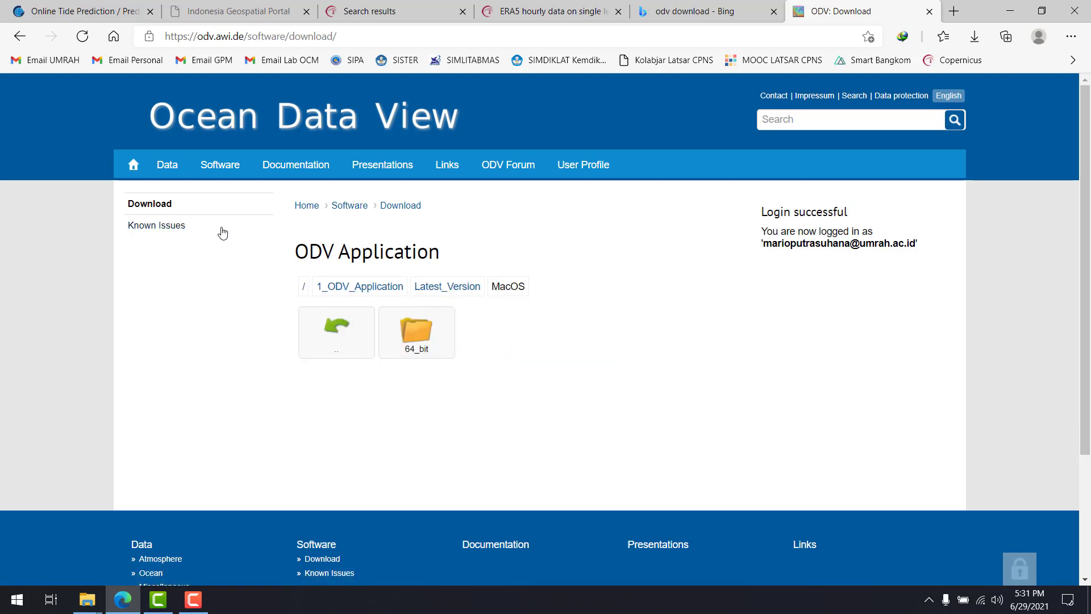
{"action": "left_click", "coordinate": [336, 327]}
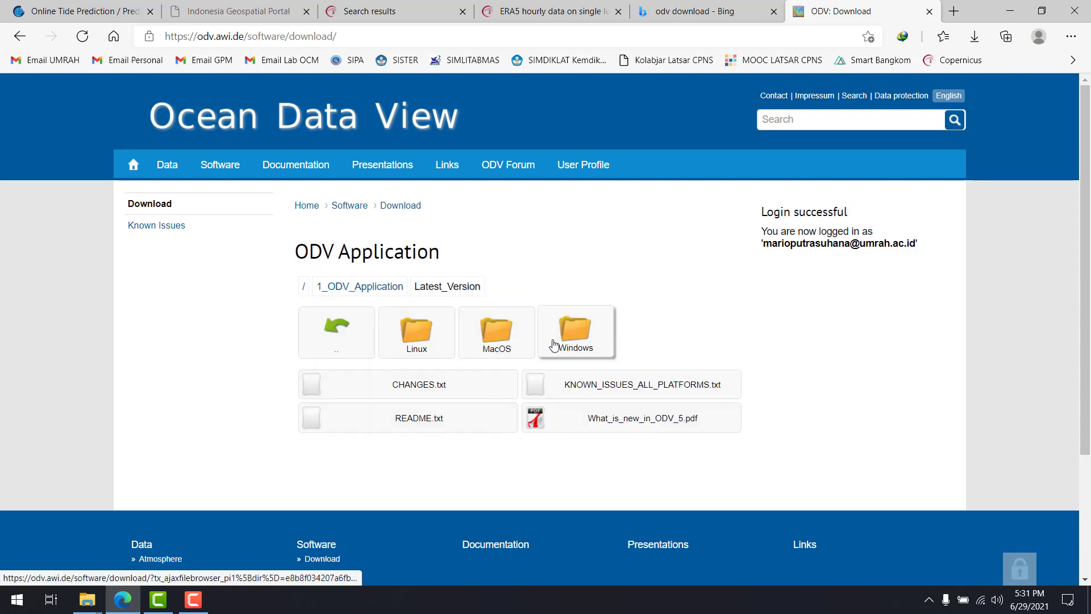
{"action": "left_click", "coordinate": [554, 345]}
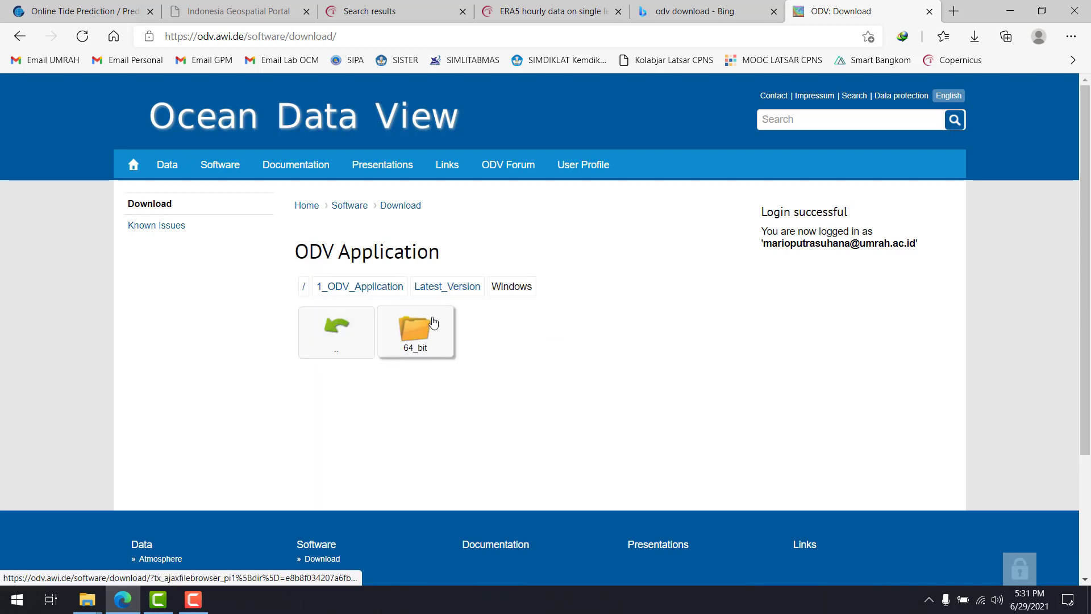
Compare the Windows folders of the previous ODV releases 2_Version_4.7 and 1_Version_5 for 32-bit and 64-bit packages
{"action": "left_click", "coordinate": [390, 295]}
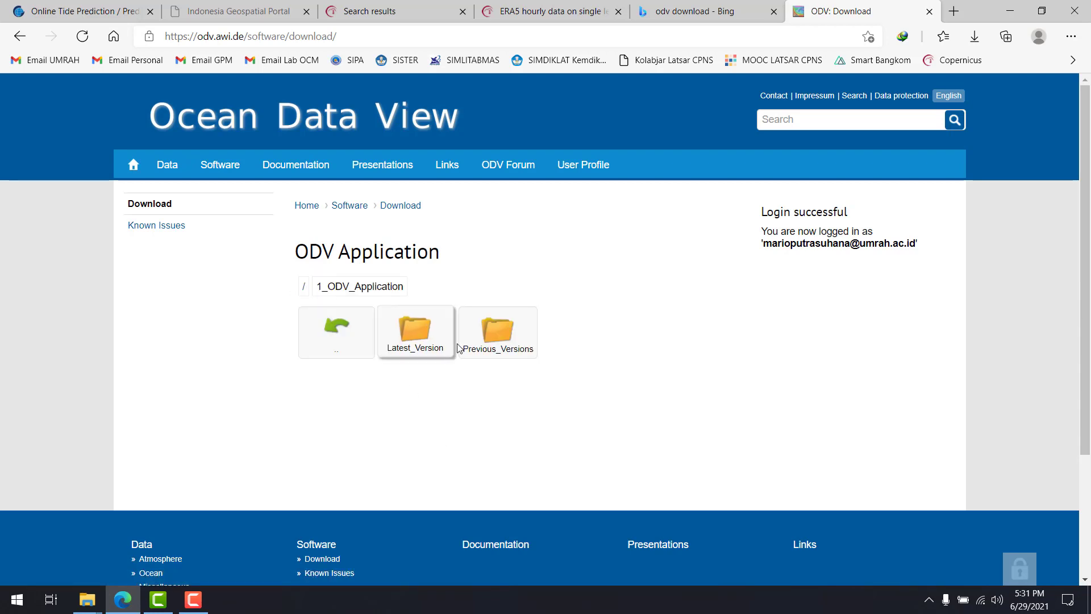
{"action": "left_click", "coordinate": [464, 349]}
{"action": "left_click", "coordinate": [516, 334]}
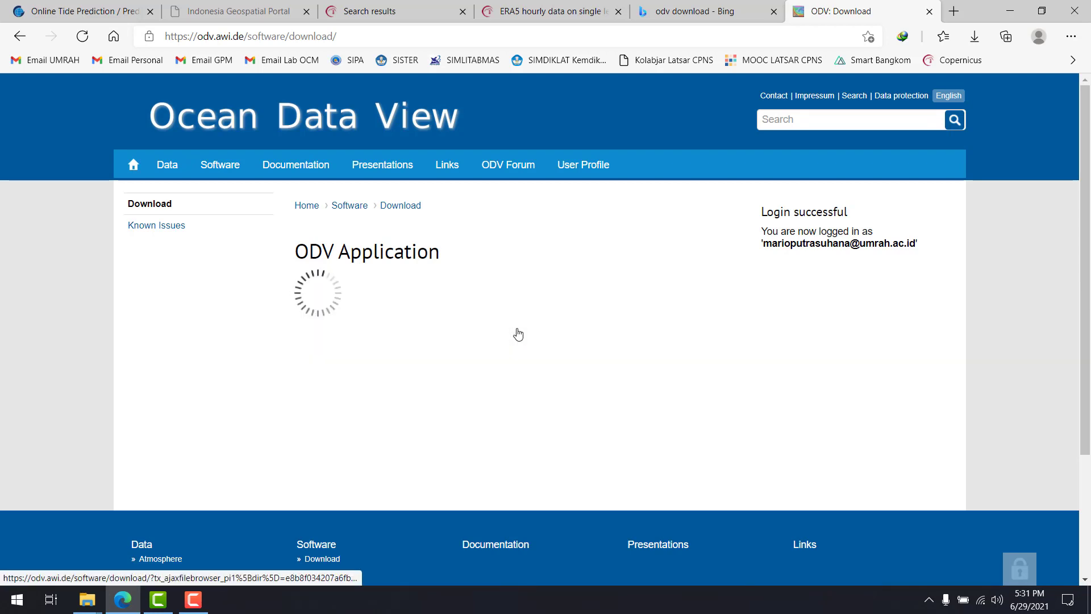
{"action": "left_click", "coordinate": [567, 341]}
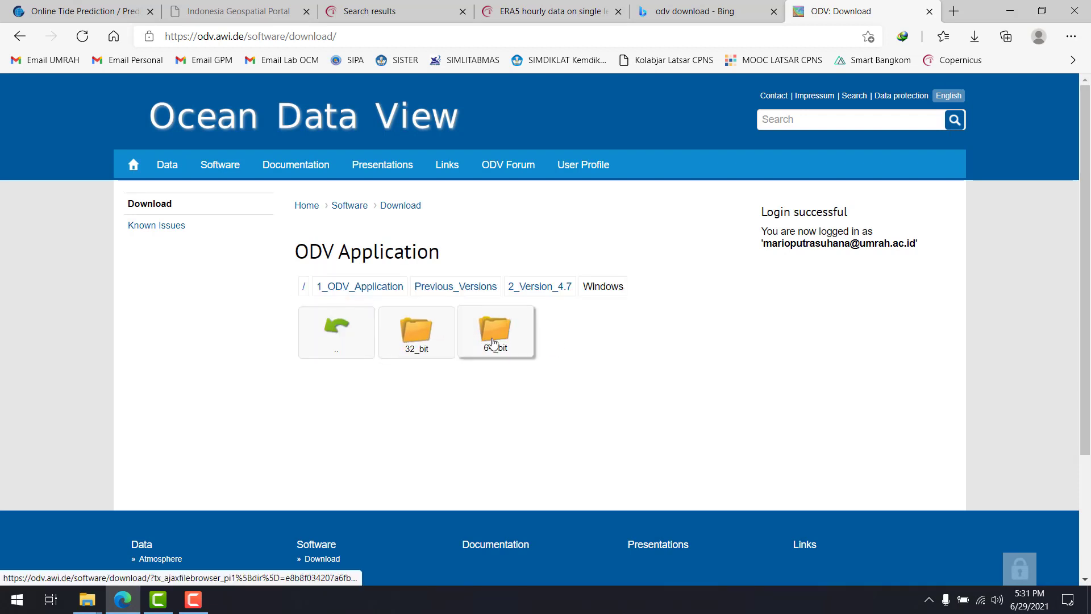
{"action": "left_click", "coordinate": [471, 292]}
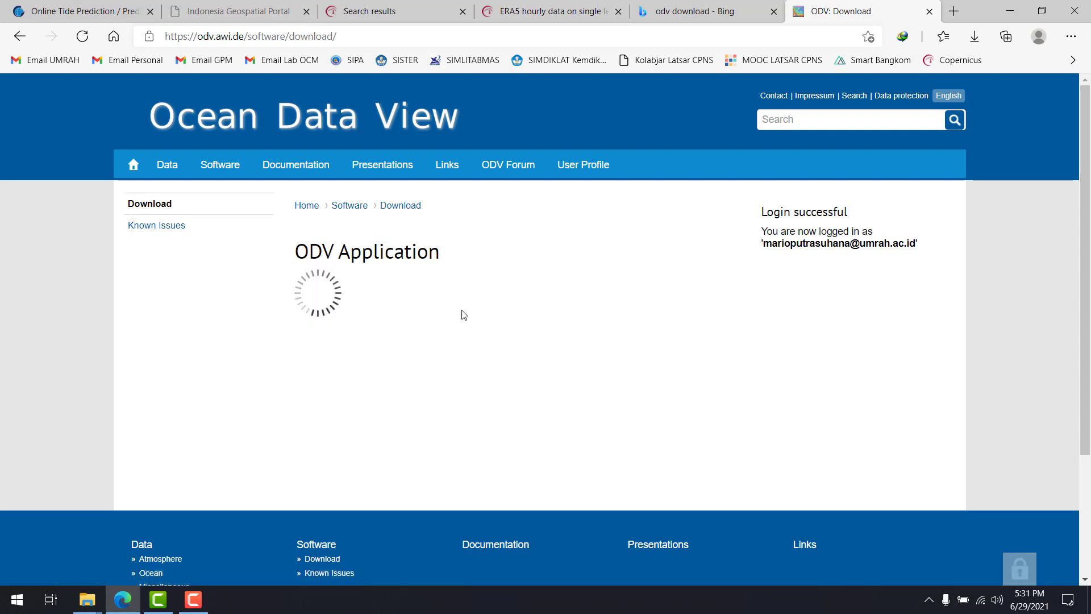
{"action": "left_click", "coordinate": [415, 334]}
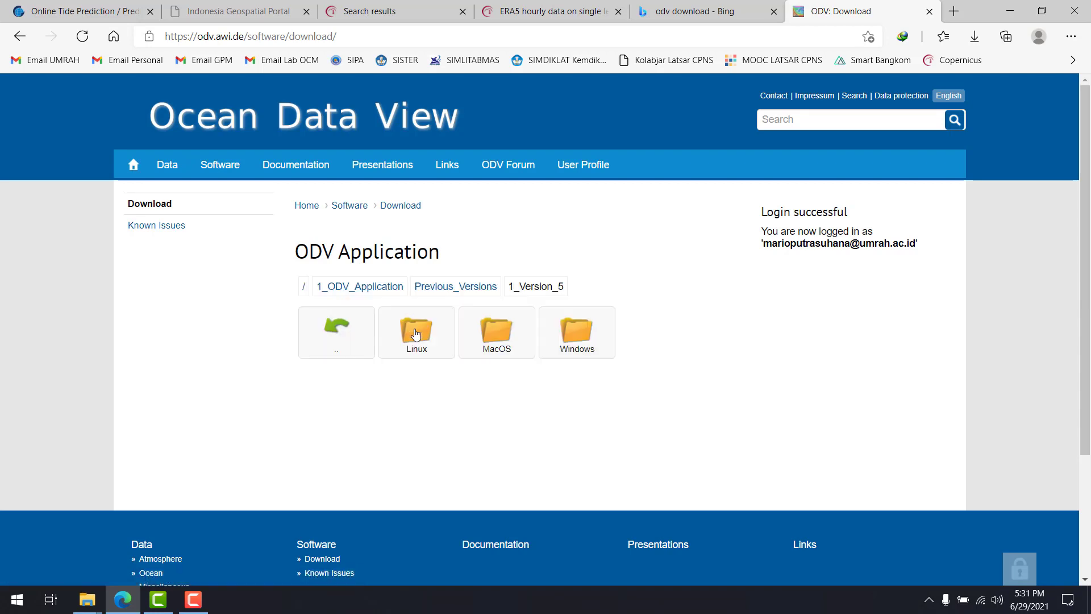
{"action": "left_click", "coordinate": [576, 334]}
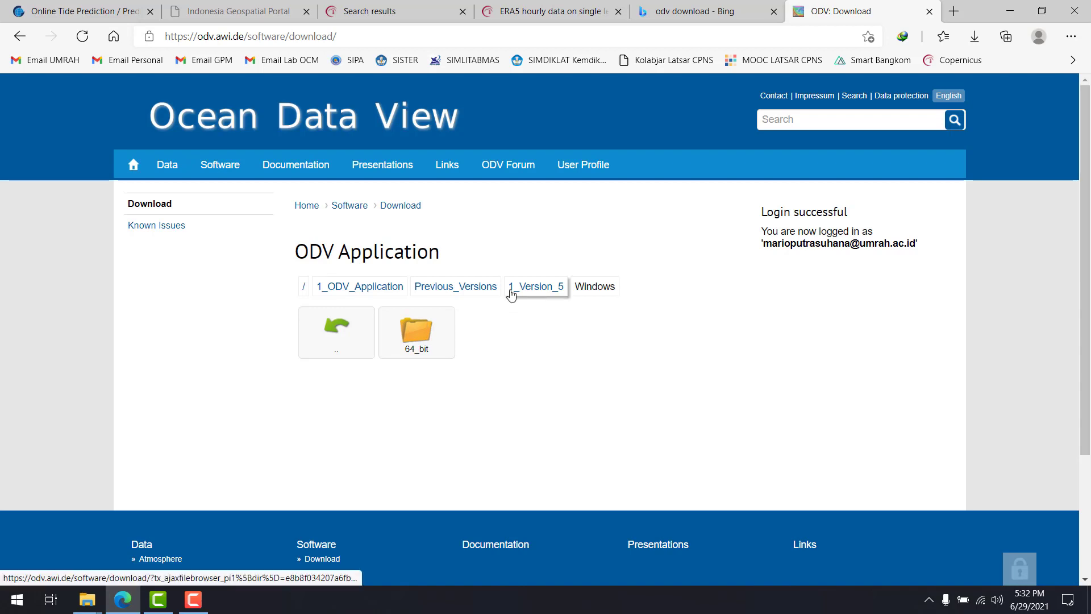
Examine the 32-bit Windows installers in the 2_Version_4.7 folder of the previous ODV versions
{"action": "left_click", "coordinate": [493, 288]}
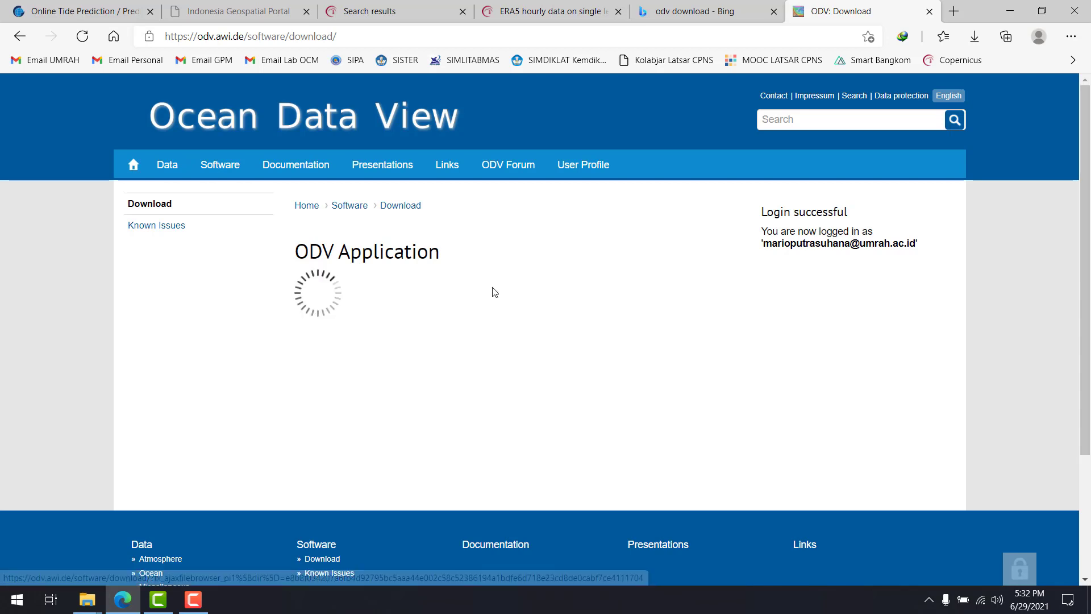
{"action": "left_click", "coordinate": [523, 325]}
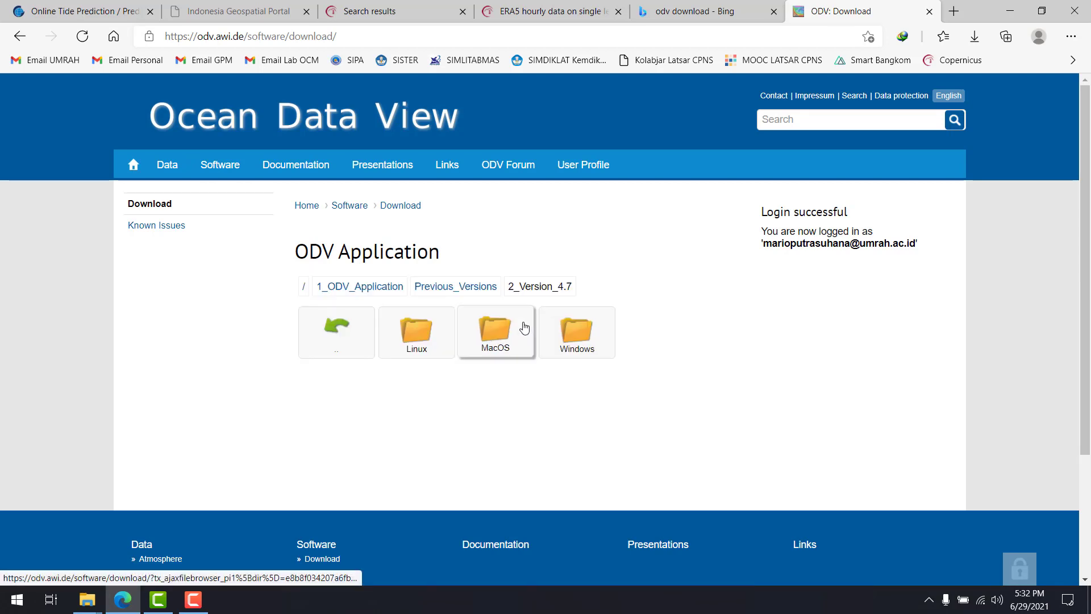
{"action": "left_click", "coordinate": [571, 335]}
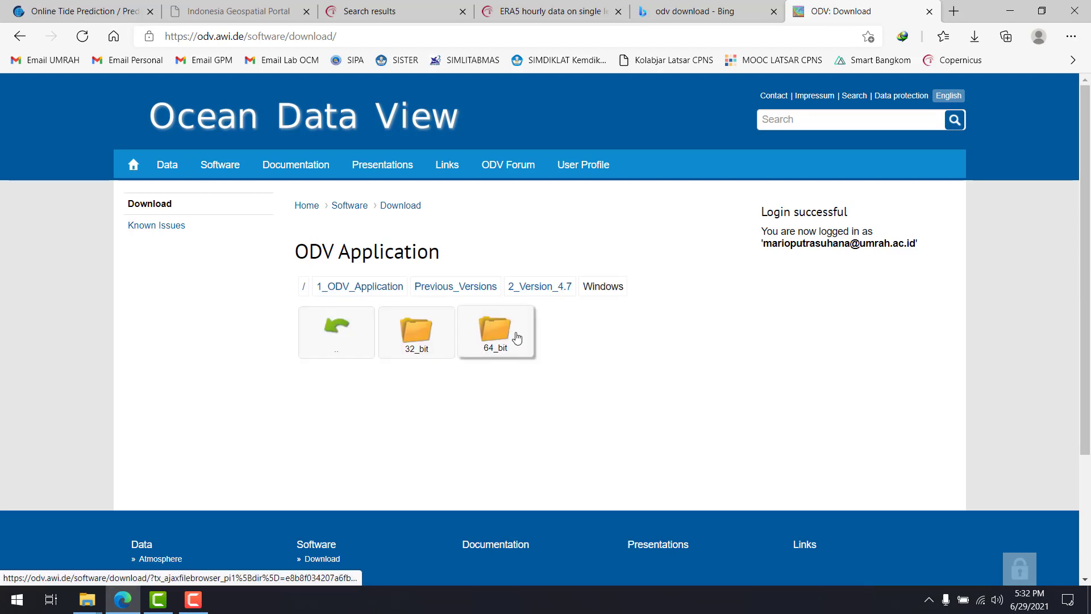
{"action": "left_click", "coordinate": [438, 359]}
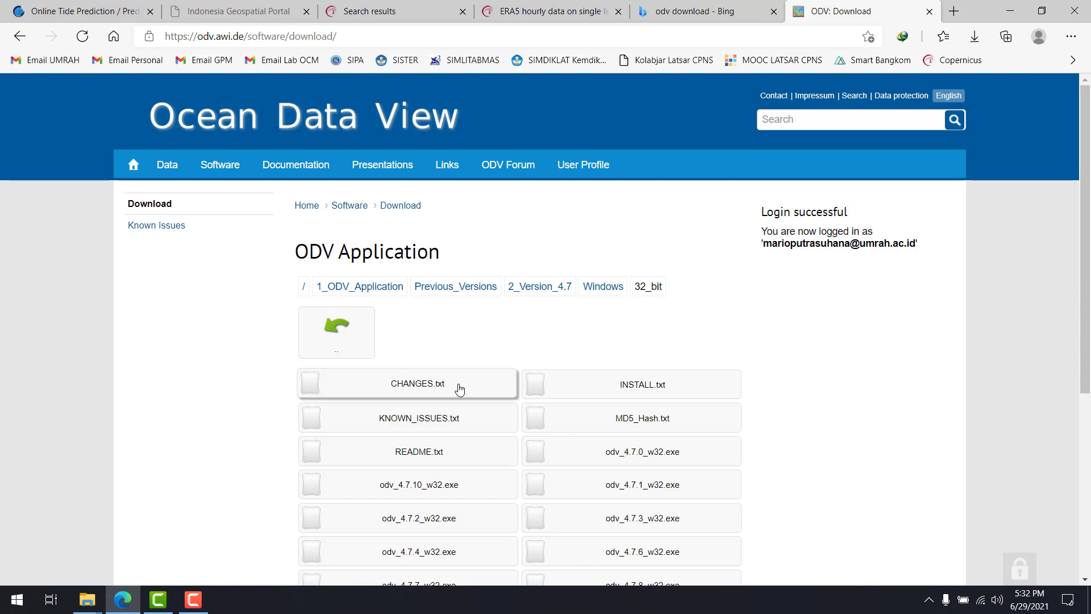
{"action": "scroll", "coordinate": [659, 341], "scroll_direction": "down", "scroll_amount": 3}
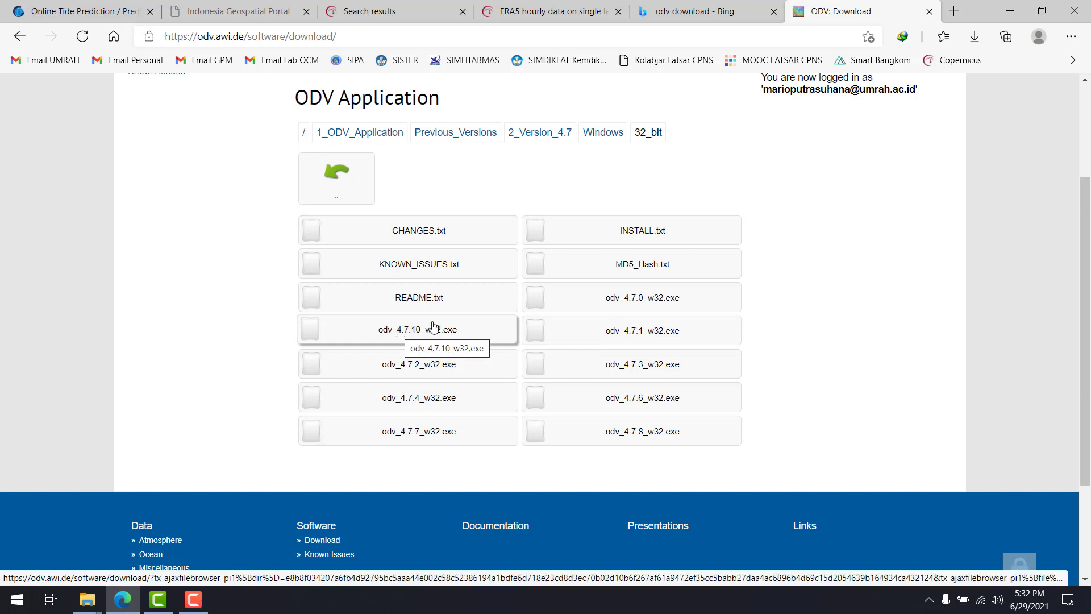
Start downloading odv_5.4.0_w64.exe from the latest version's Windows 64_bit folder, then cancel the duplicate download
{"action": "left_click", "coordinate": [392, 137]}
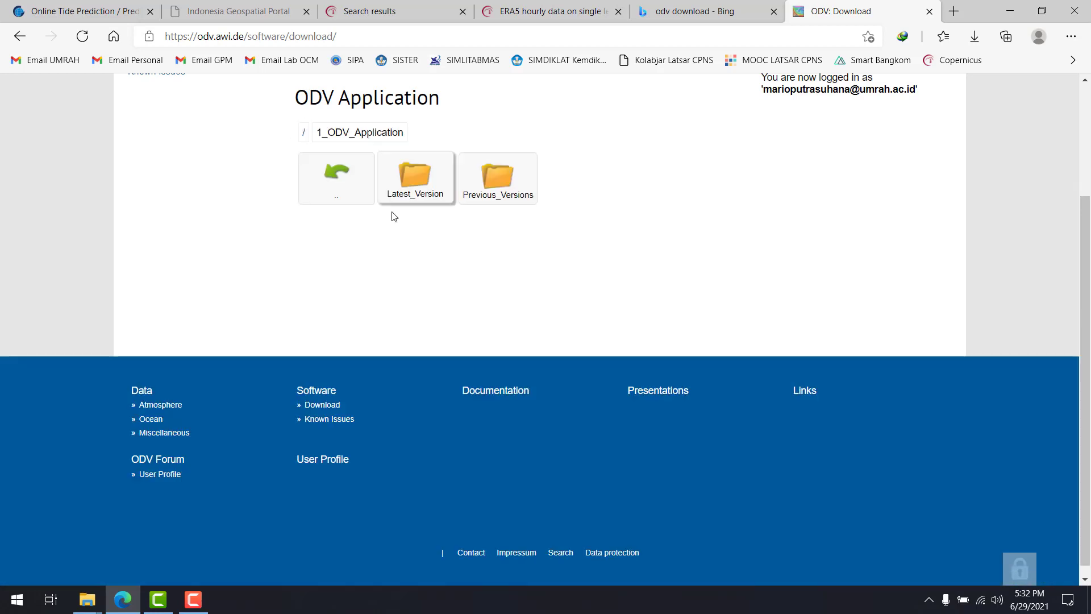
{"action": "left_click", "coordinate": [431, 197]}
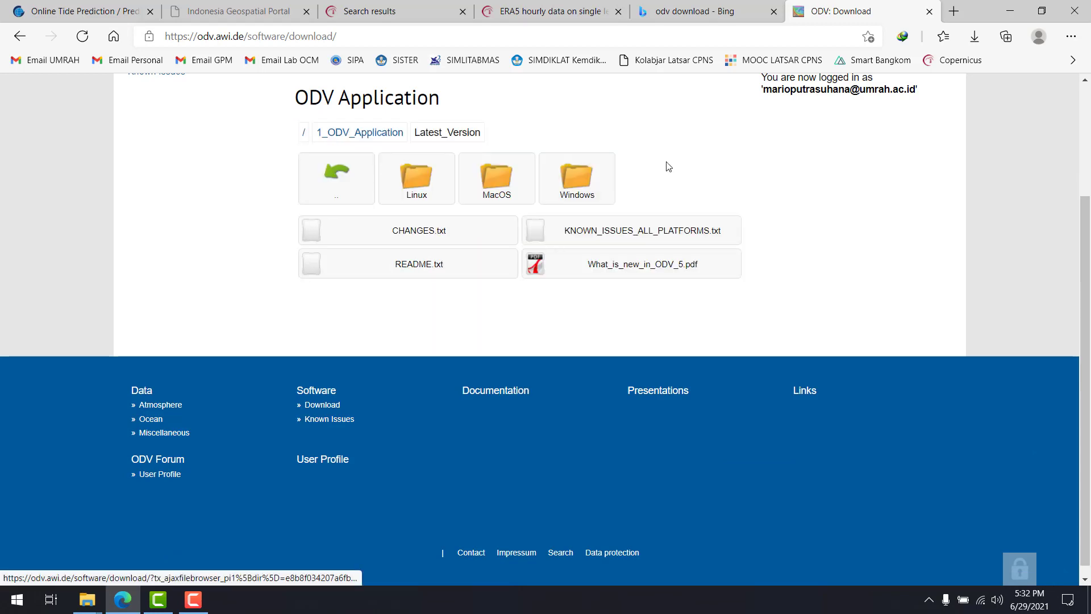
{"action": "left_click", "coordinate": [594, 172]}
{"action": "left_click", "coordinate": [428, 180]}
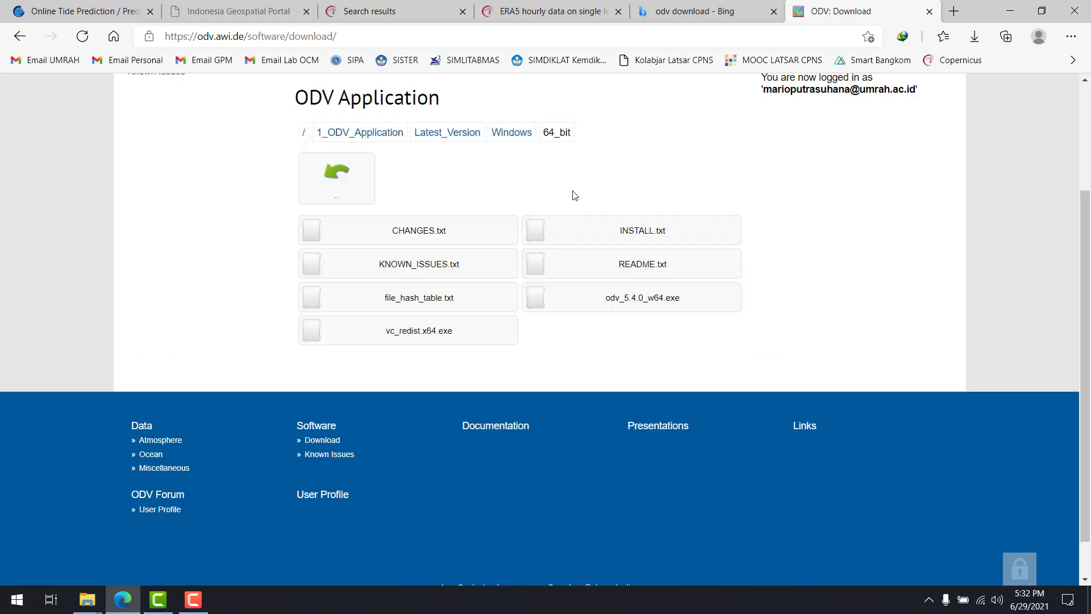
{"action": "left_click", "coordinate": [643, 308]}
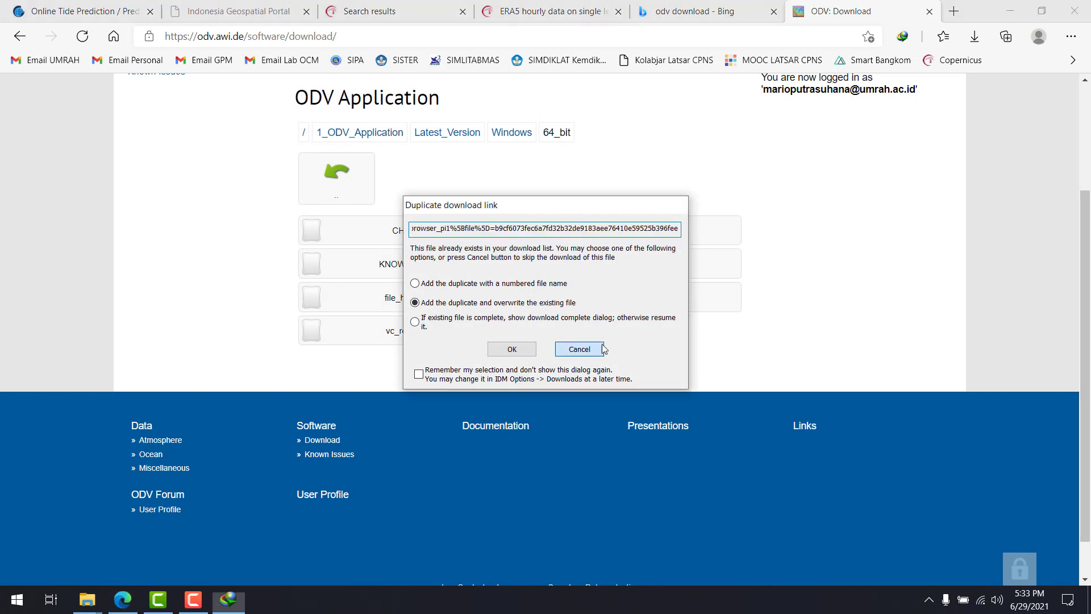
{"action": "left_click", "coordinate": [591, 349]}
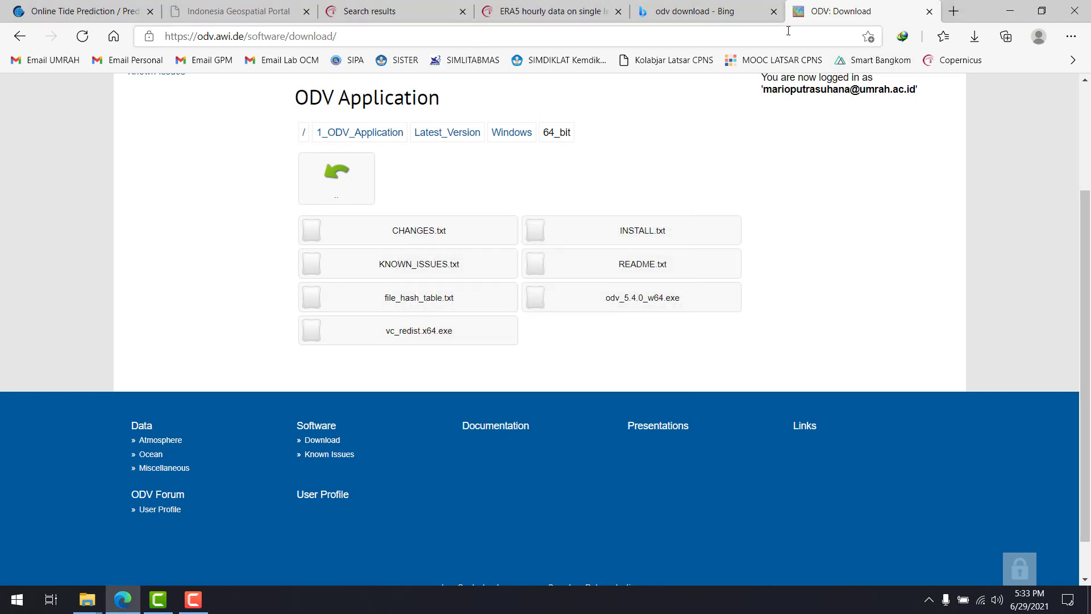
Minimize the browser and launch Ocean Data View from the desktop
{"action": "left_click", "coordinate": [1009, 16]}
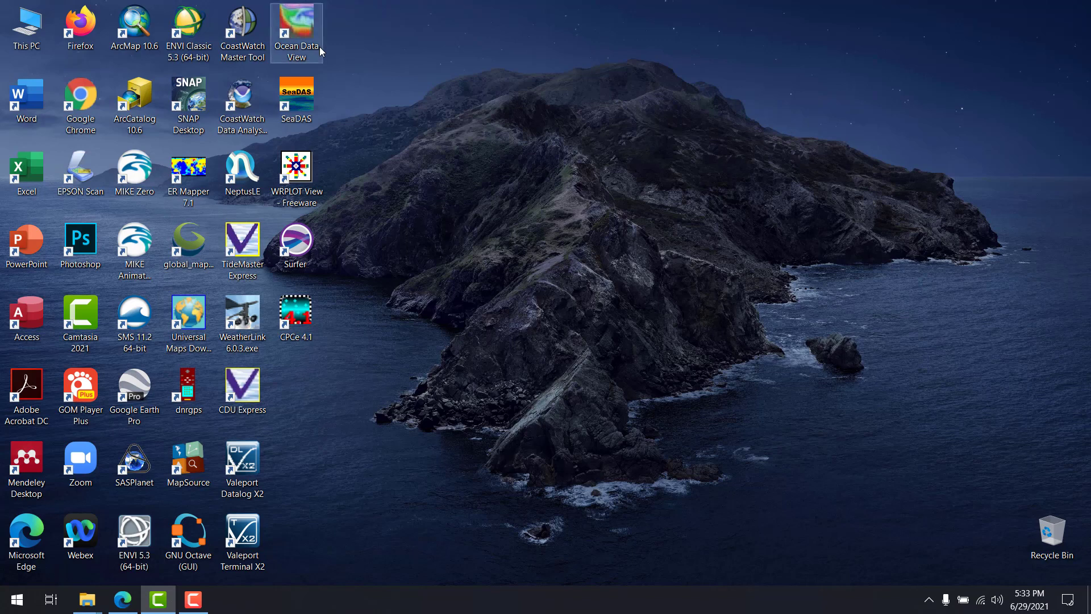
{"action": "left_click", "coordinate": [307, 20]}
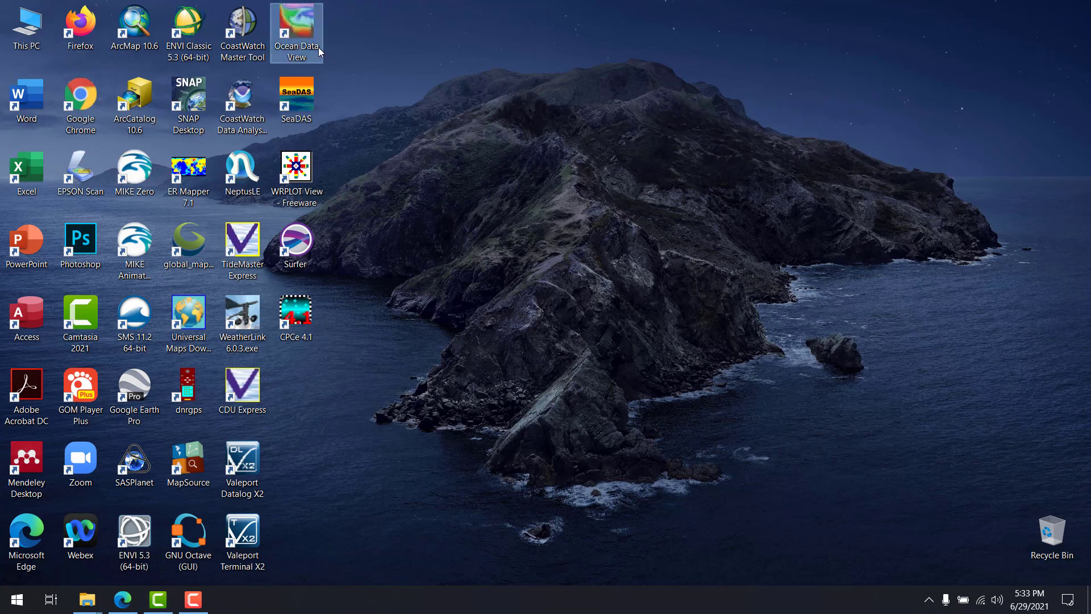
{"action": "double_click", "coordinate": [294, 19]}
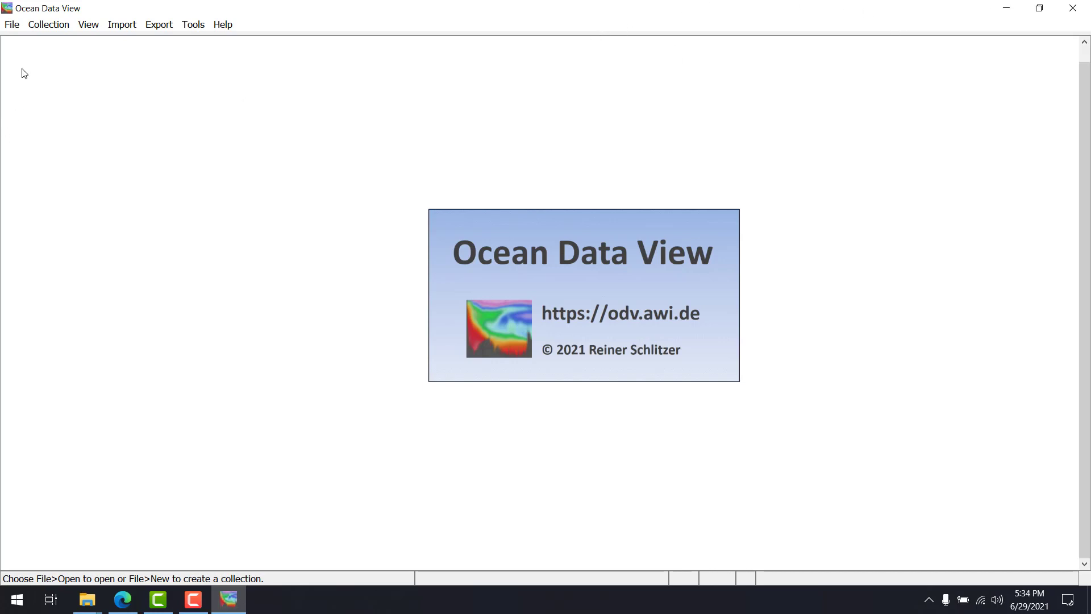
{"action": "left_click", "coordinate": [7, 32]}
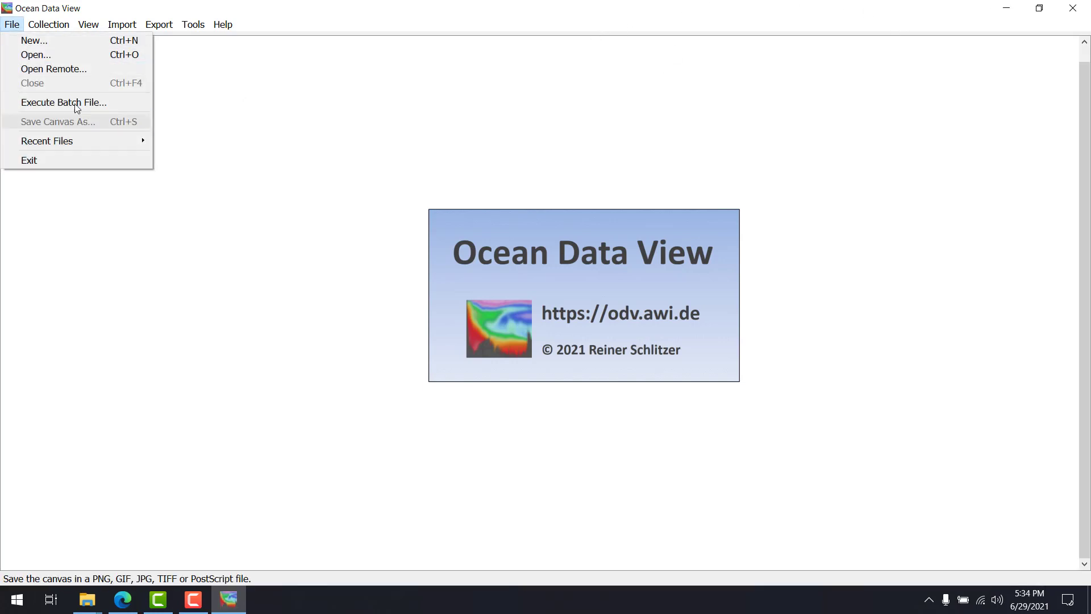
{"action": "left_click", "coordinate": [83, 60]}
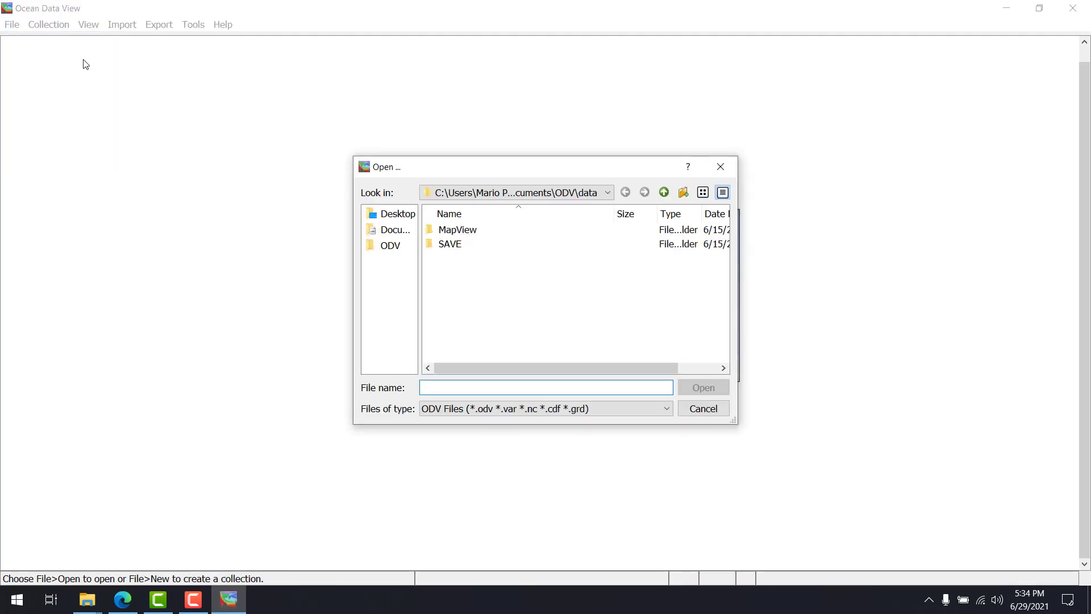
{"action": "left_click", "coordinate": [479, 412]}
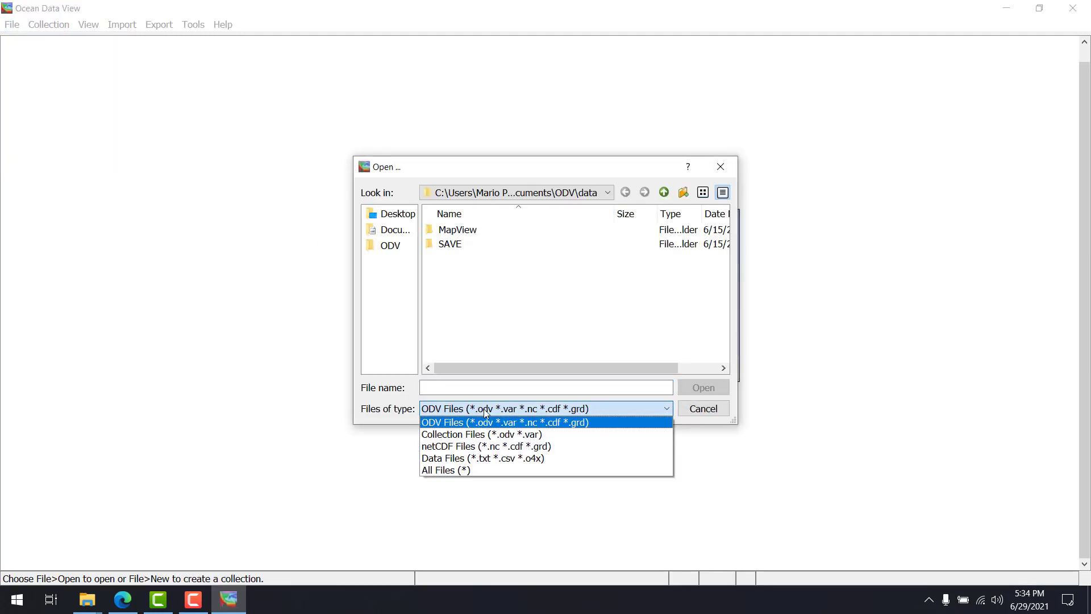
{"action": "left_click", "coordinate": [527, 412]}
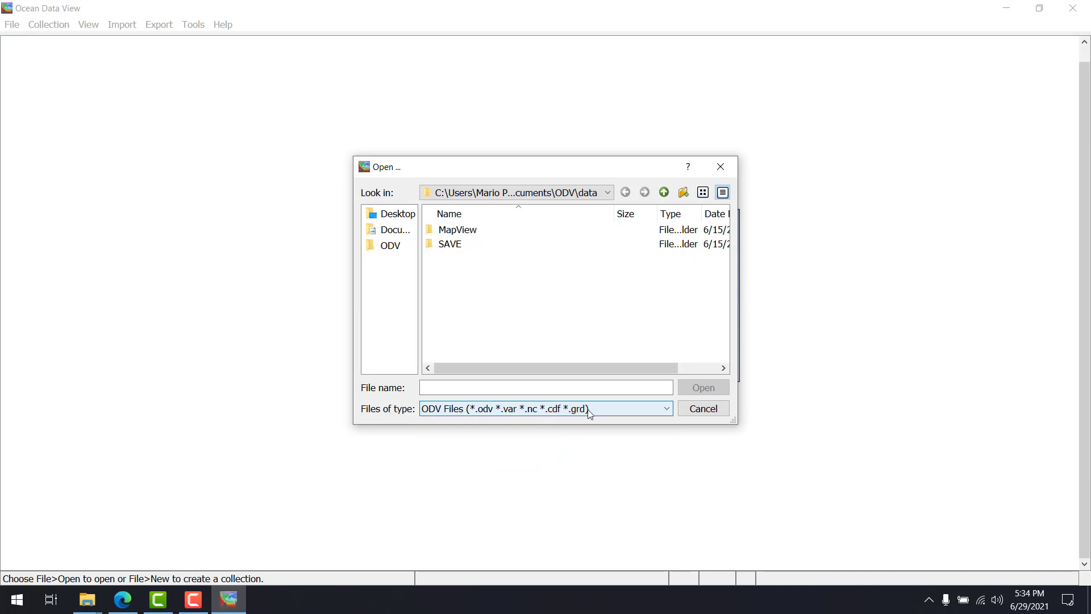
{"action": "left_click", "coordinate": [507, 199]}
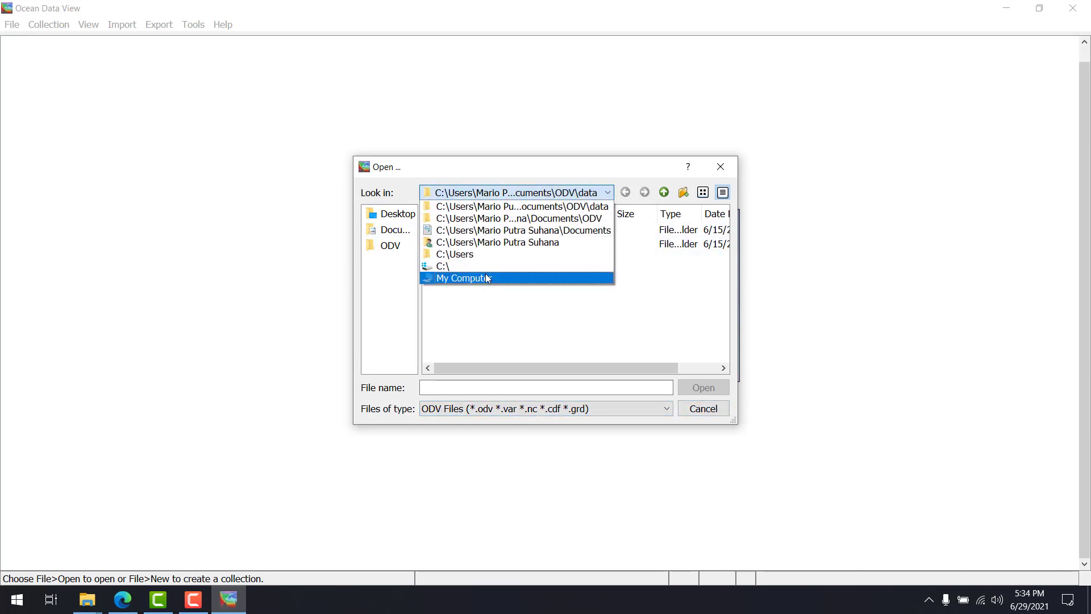
{"action": "left_click", "coordinate": [485, 274]}
{"action": "double_click", "coordinate": [490, 245]}
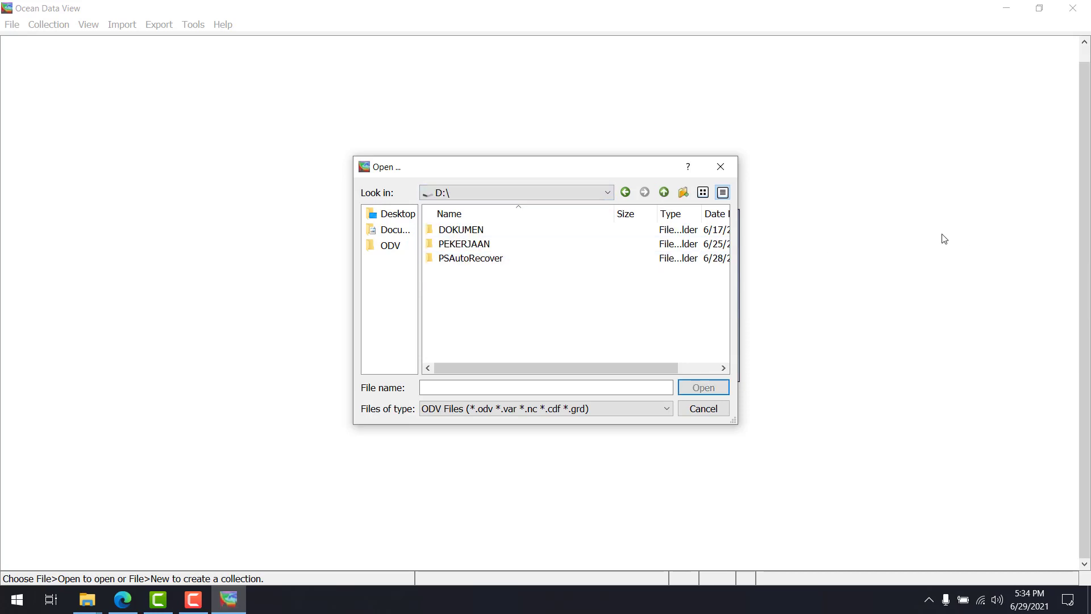
{"action": "double_click", "coordinate": [464, 243]}
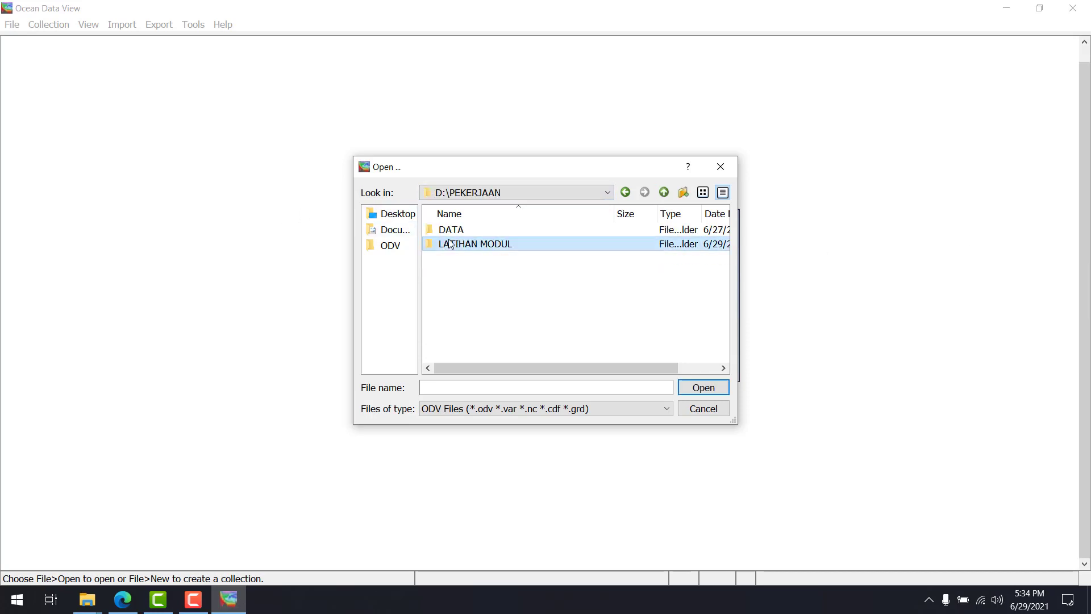
{"action": "double_click", "coordinate": [463, 243]}
{"action": "left_click", "coordinate": [464, 259]}
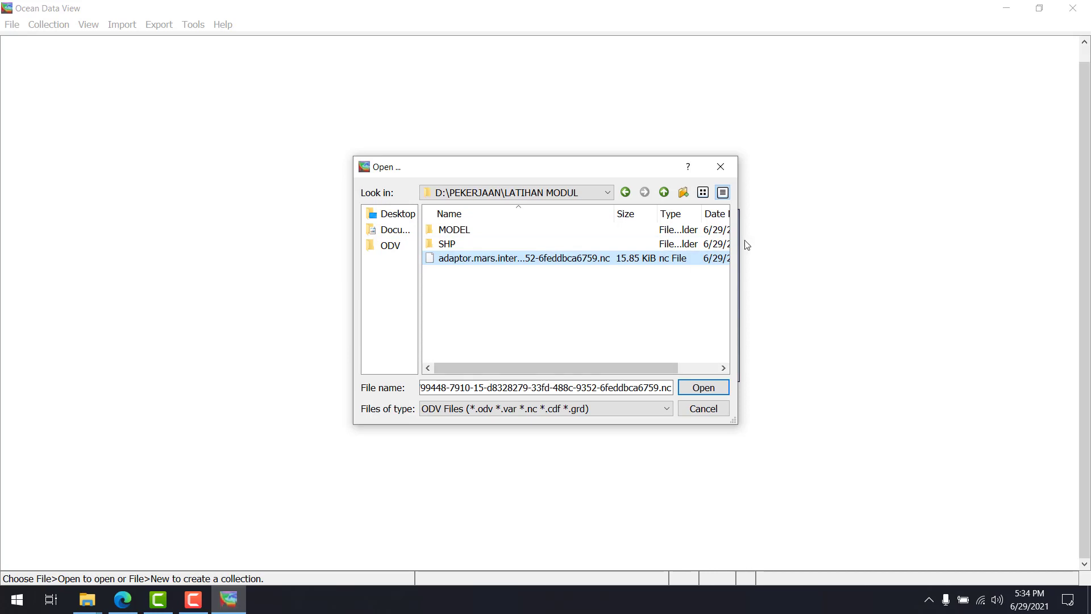
{"action": "left_click", "coordinate": [694, 407]}
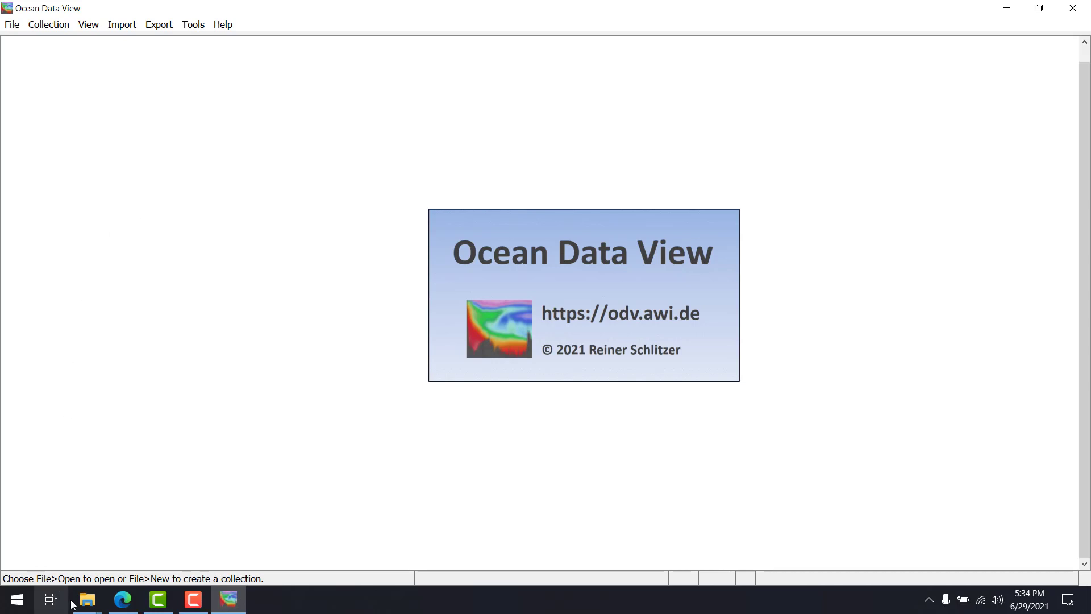
Load the adaptor.mars.internal NetCDF file from the LATIHAN MODUL folder into Ocean Data View
{"action": "left_click", "coordinate": [88, 606]}
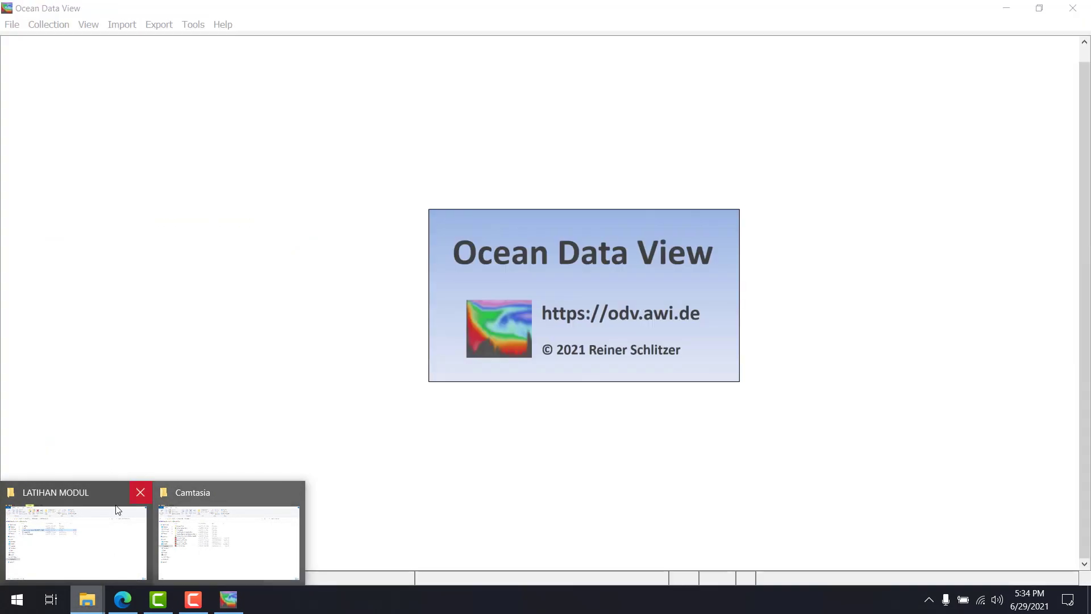
{"action": "left_click", "coordinate": [117, 509]}
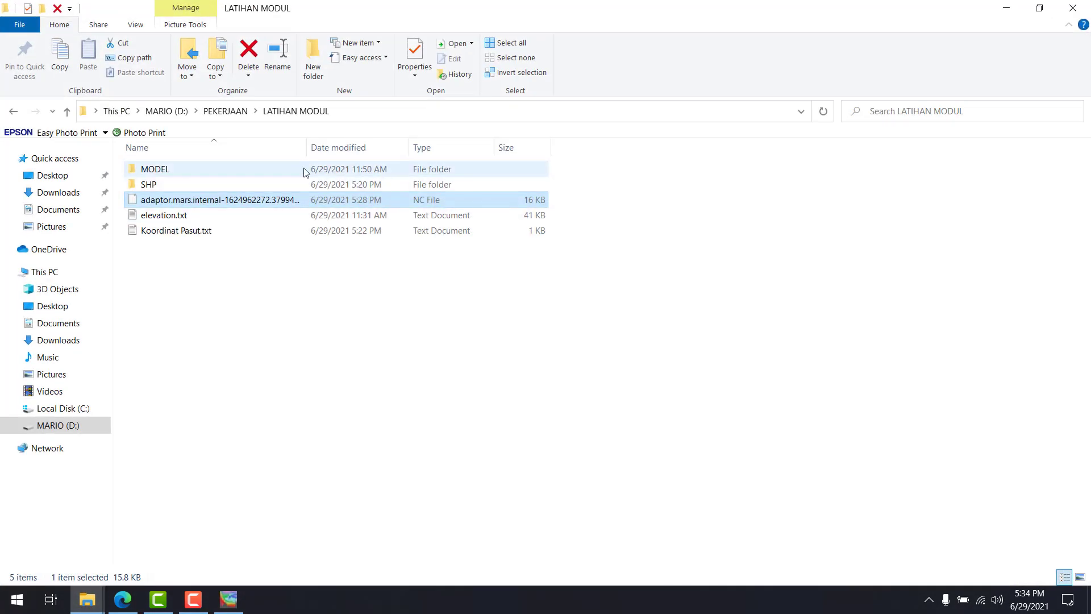
{"action": "left_click_drag", "start_coordinate": [262, 200], "coordinate": [371, 419]}
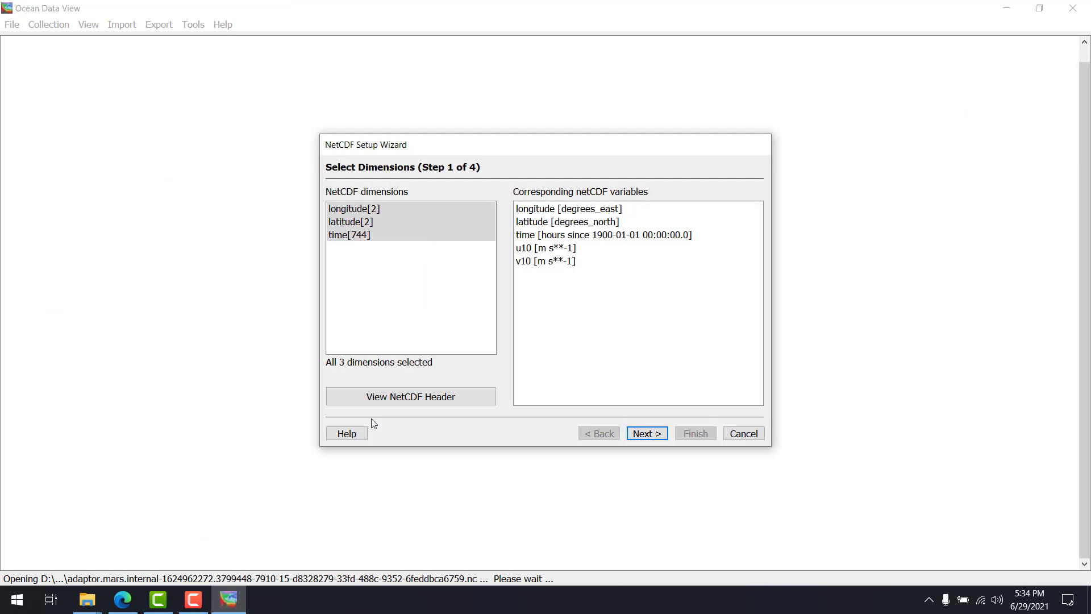
Accept all dimensions, the default meta variable associations and time as primary variable in the NetCDF Setup Wizard
{"action": "left_click", "coordinate": [654, 434]}
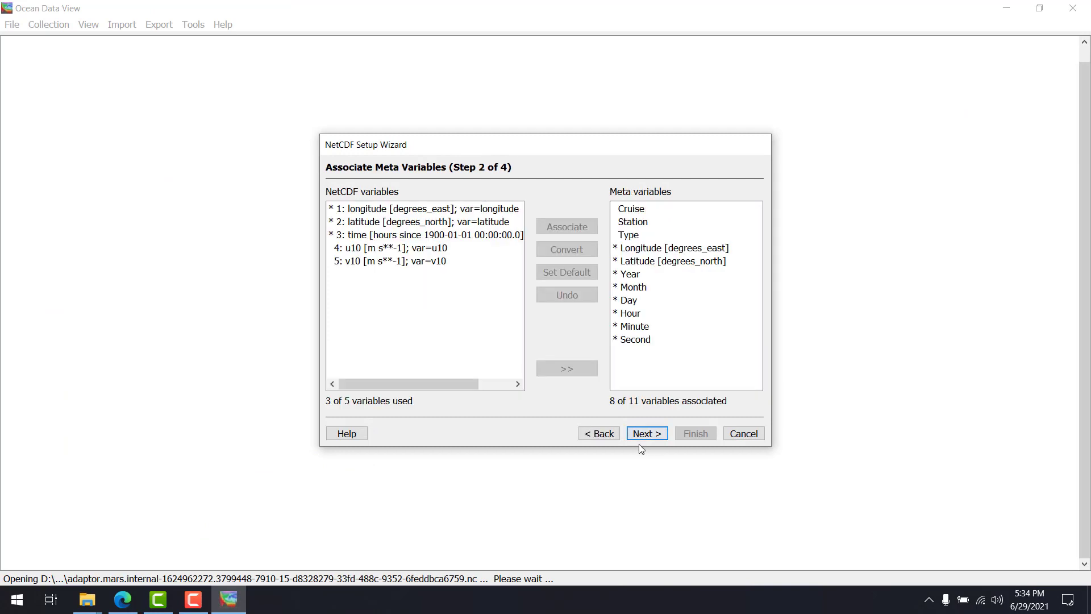
{"action": "left_click", "coordinate": [658, 434]}
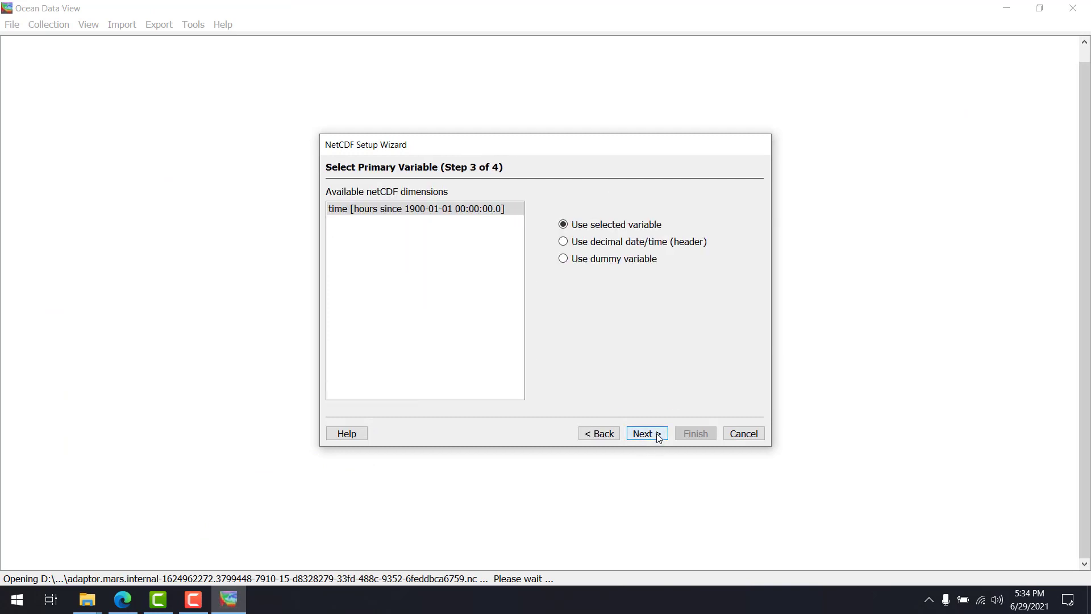
{"action": "left_click", "coordinate": [657, 434]}
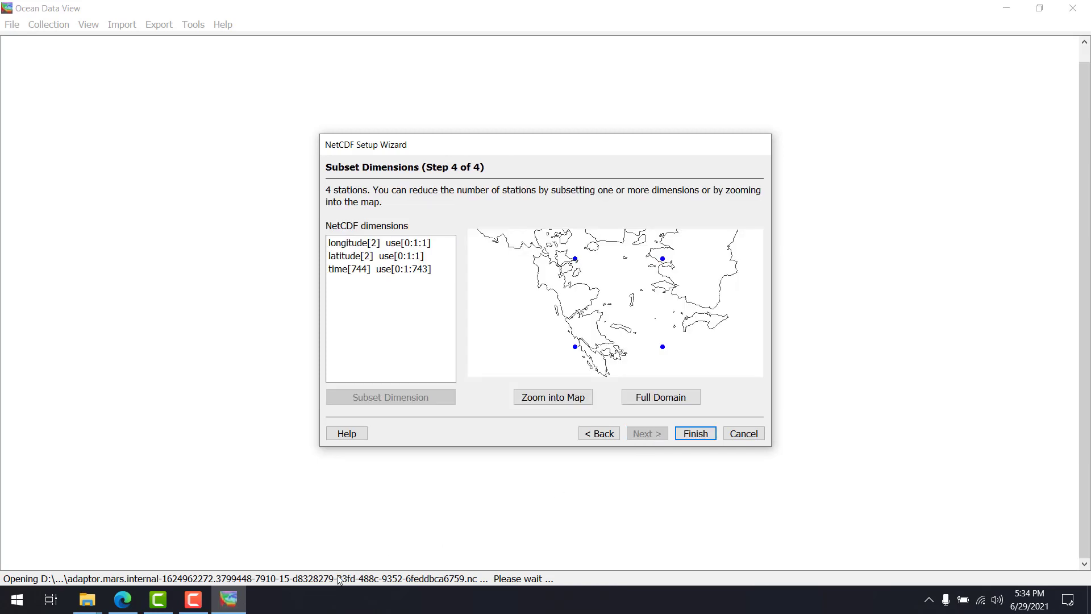
Check the sub-region extraction coordinates on the ERA5 download form in the browser, then return to Ocean Data View
{"action": "left_click", "coordinate": [138, 588]}
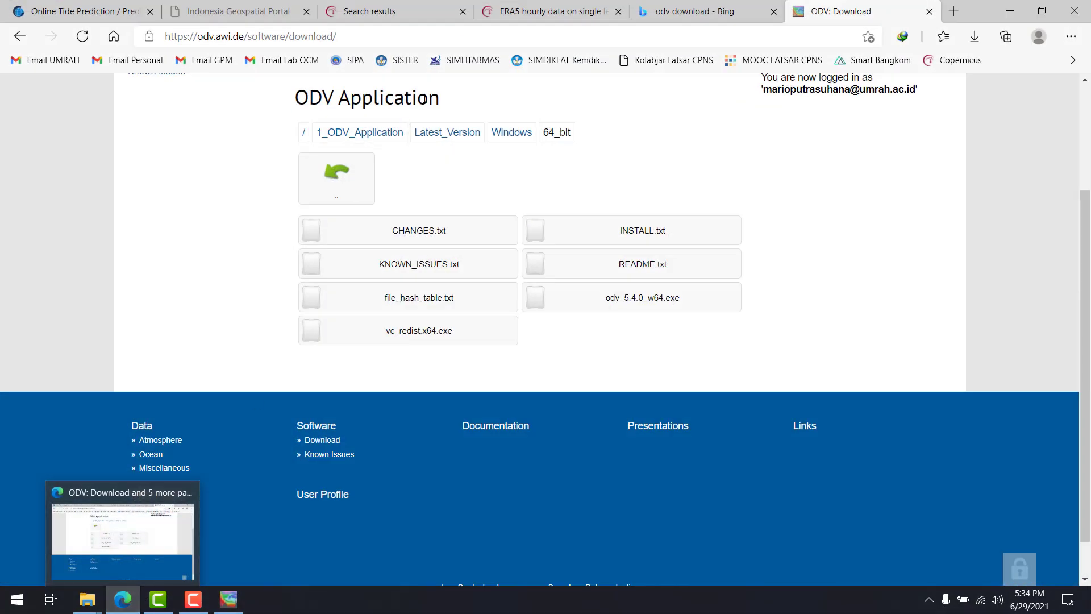
{"action": "left_click", "coordinate": [548, 11]}
{"action": "scroll", "coordinate": [192, 344], "scroll_direction": "down", "scroll_amount": 4}
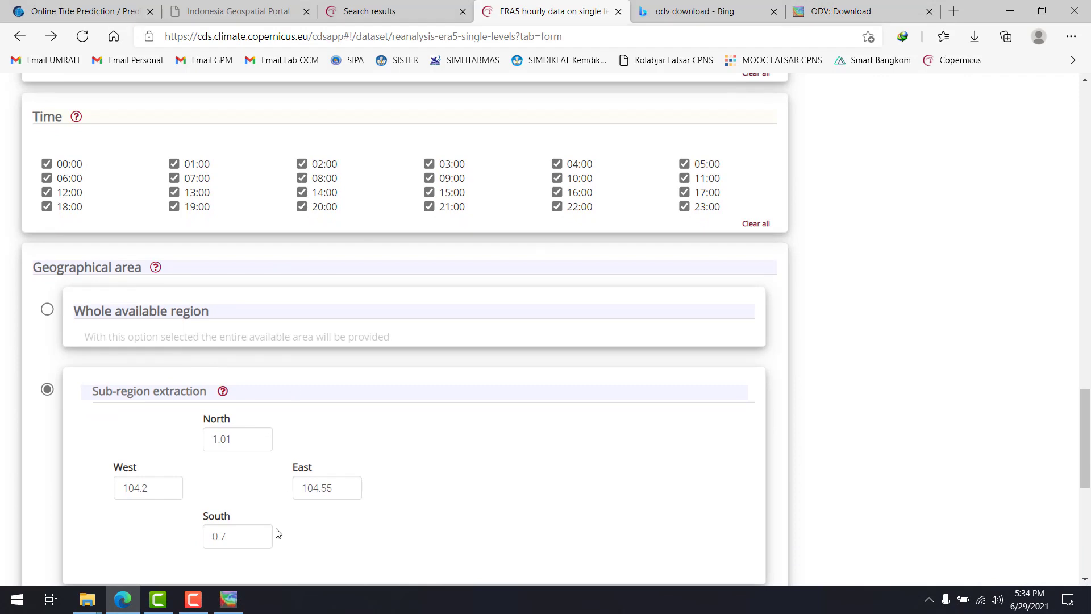
{"action": "left_click", "coordinate": [228, 599]}
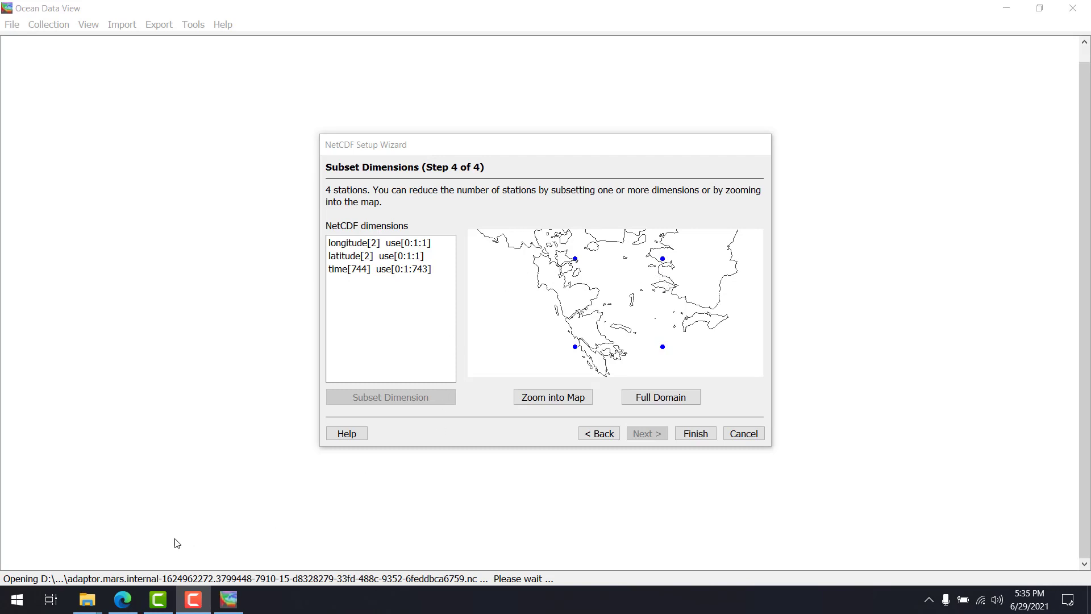
Examine the horizontal resolution of the reanalysis data in the ERA5 dataset overview in the browser
{"action": "left_click", "coordinate": [123, 599]}
{"action": "scroll", "coordinate": [321, 287], "scroll_direction": "up", "scroll_amount": 20}
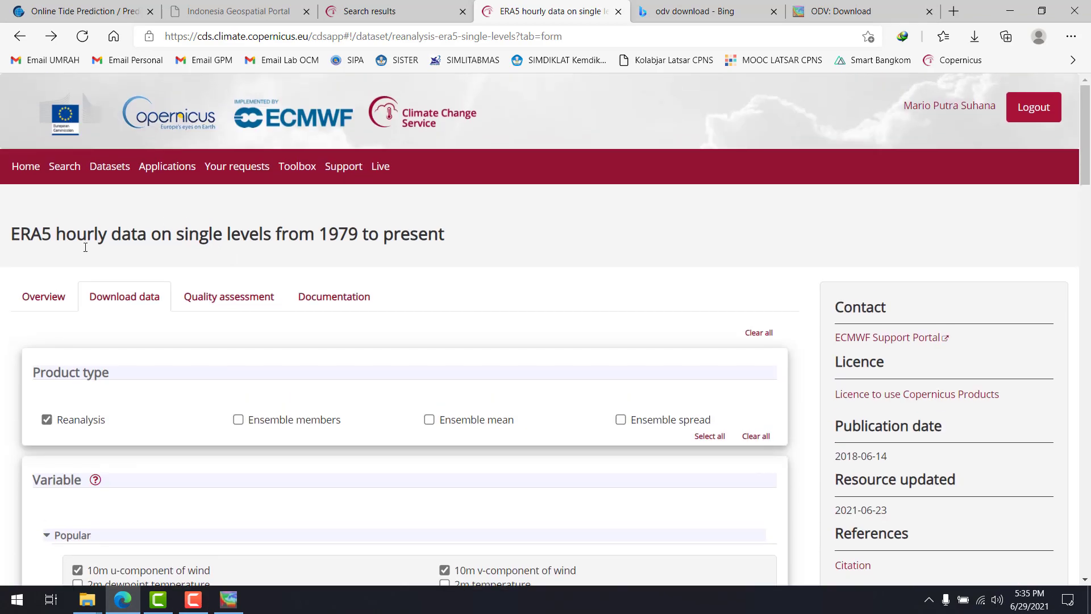
{"action": "left_click", "coordinate": [34, 298]}
{"action": "scroll", "coordinate": [351, 309], "scroll_direction": "down", "scroll_amount": 15}
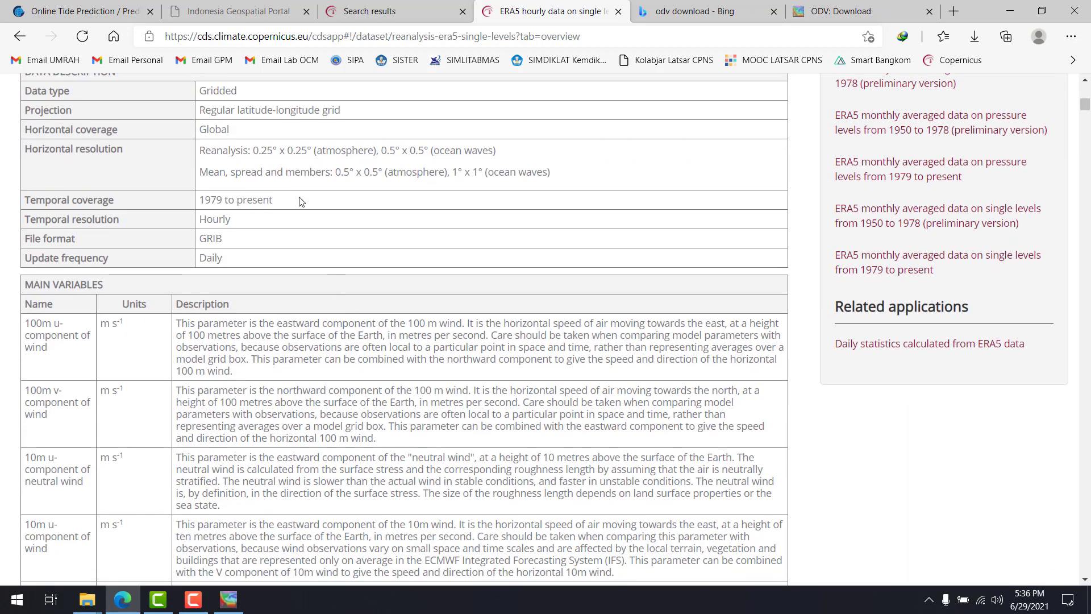
{"action": "left_click_drag", "start_coordinate": [248, 151], "coordinate": [297, 151]}
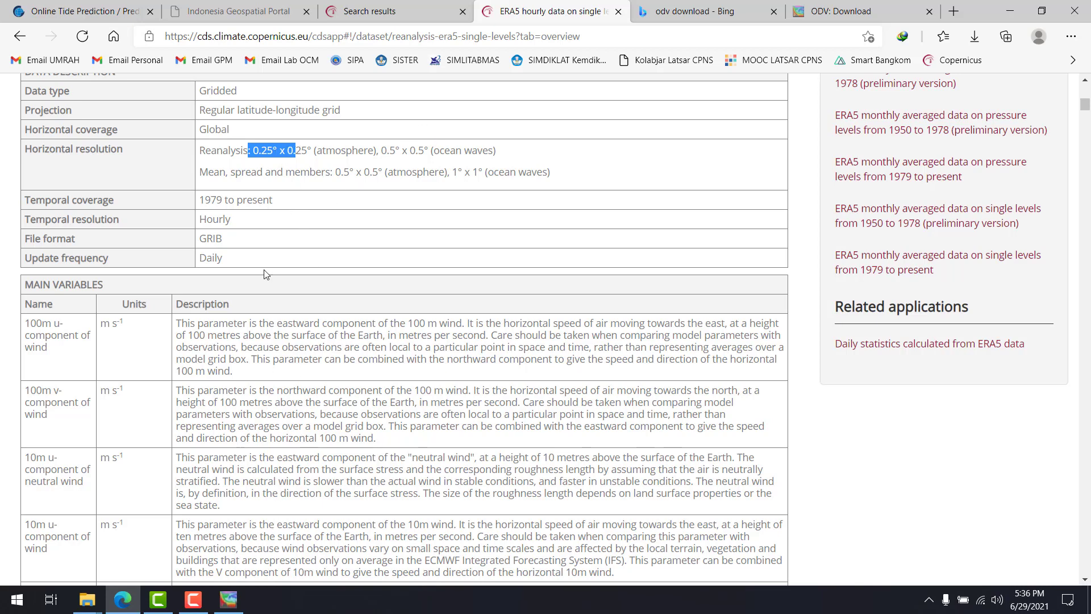
Switch back to Ocean Data View and finish the NetCDF setup with the full longitude, latitude and time ranges
{"action": "left_click", "coordinate": [228, 599]}
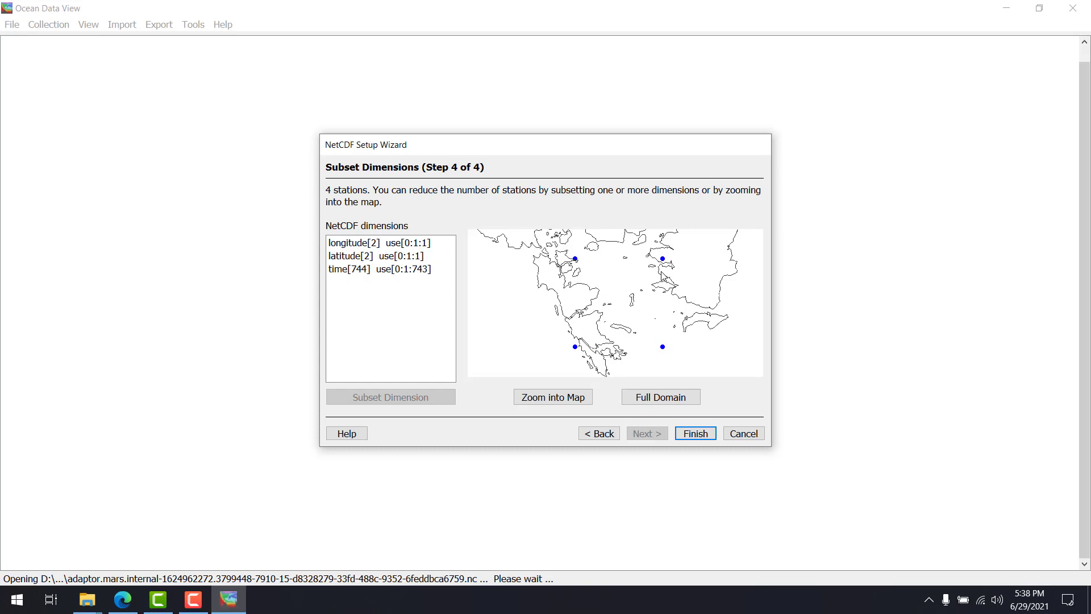
{"action": "left_click", "coordinate": [697, 435]}
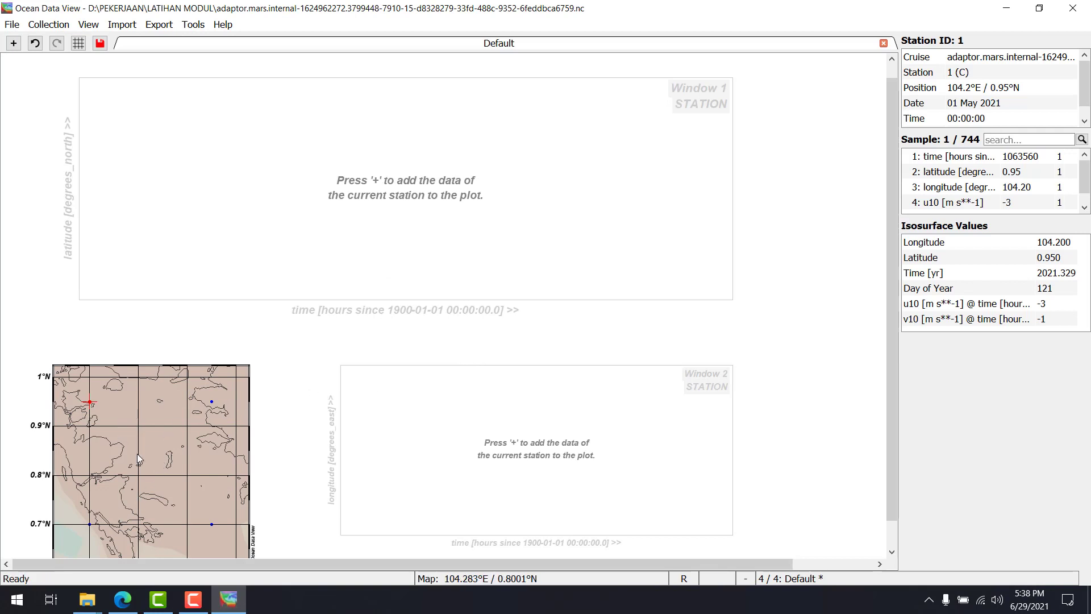
Set the station dot size in the map's display style to 11
{"action": "right_click", "coordinate": [179, 410]}
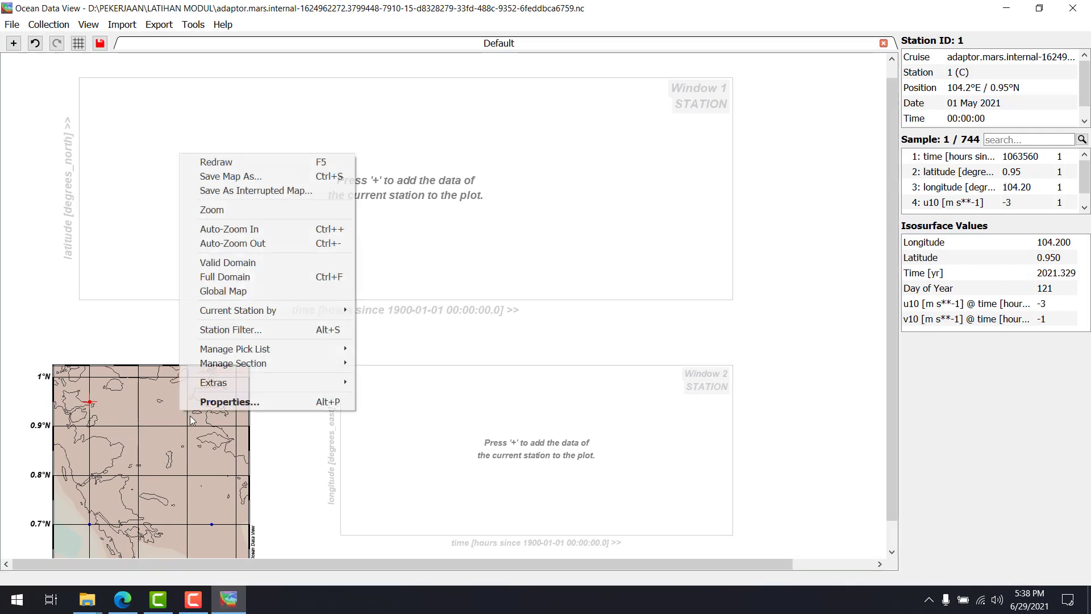
{"action": "left_click", "coordinate": [224, 402]}
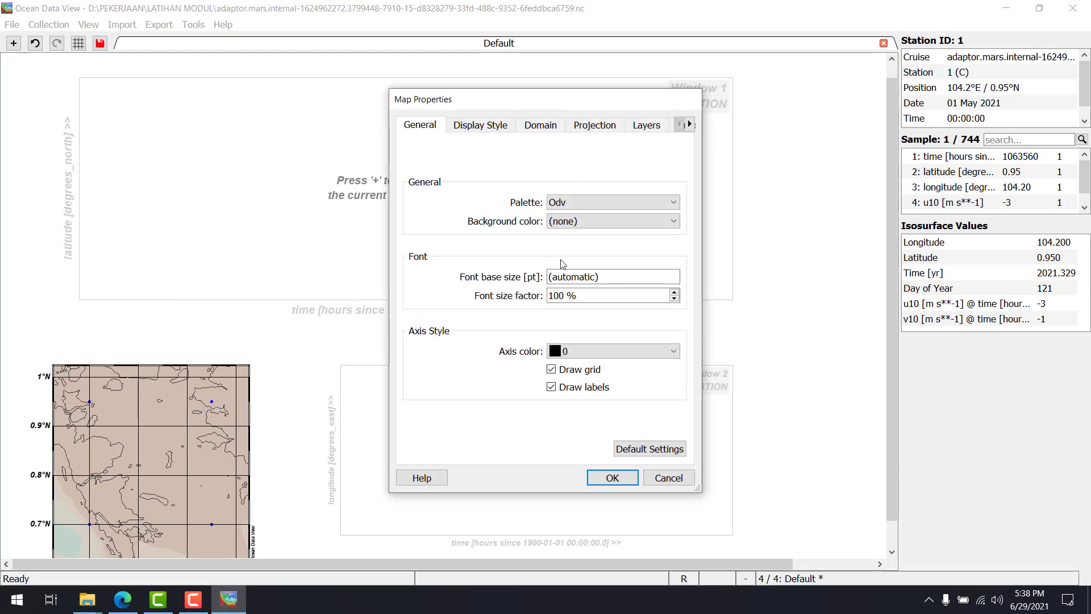
{"action": "left_click", "coordinate": [492, 126]}
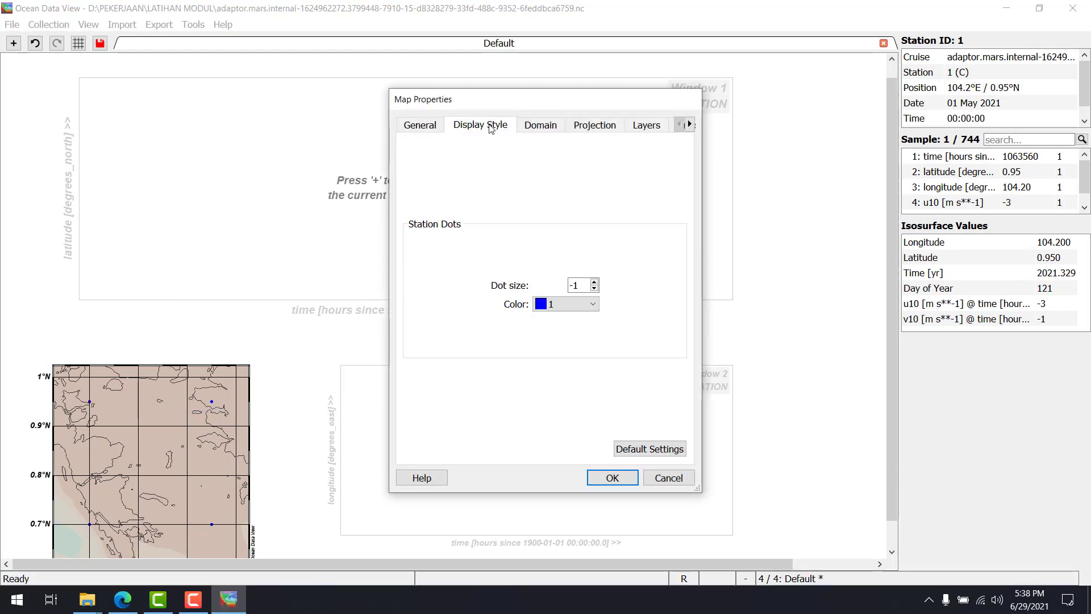
{"action": "double_click", "coordinate": [594, 282]}
{"action": "type", "text": "11"}
{"action": "left_click", "coordinate": [608, 476]}
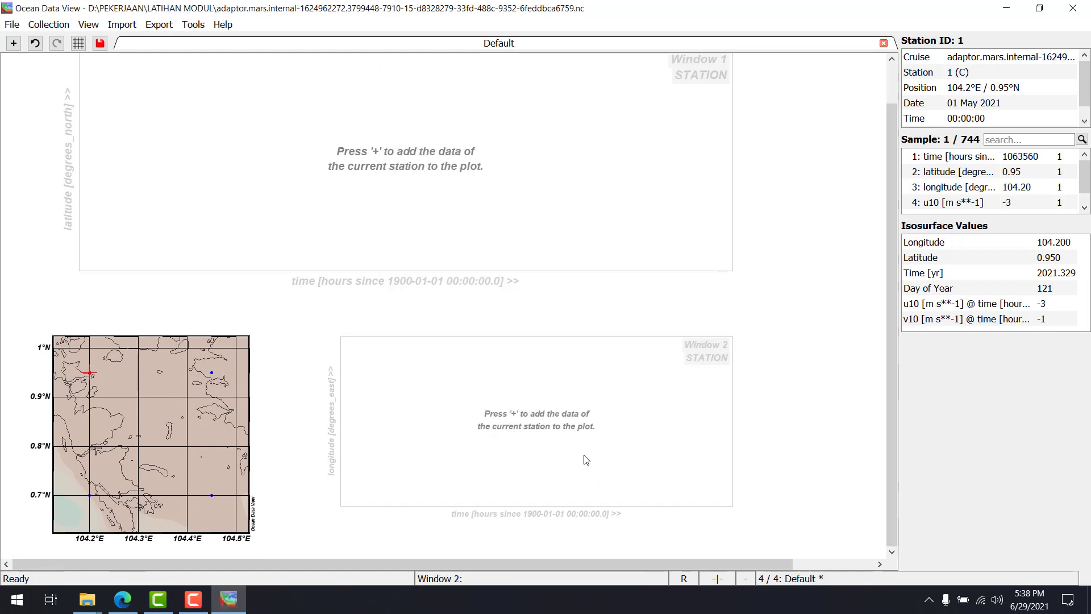
Set the map's station dot size to 25 and select the station at 104.2°E / 0.95°N
{"action": "left_click", "coordinate": [184, 423]}
{"action": "right_click", "coordinate": [176, 414]}
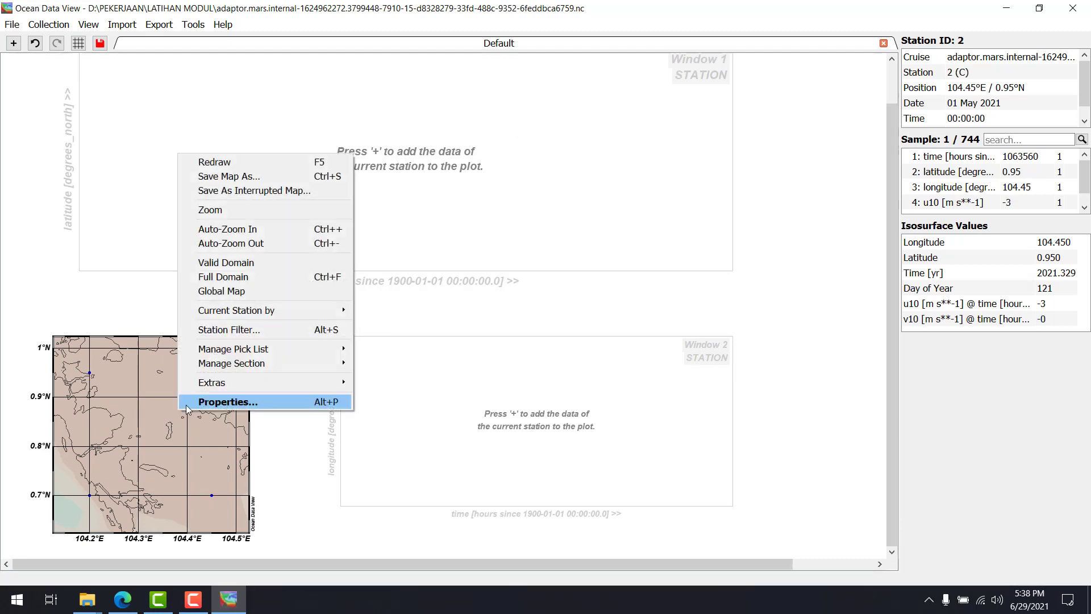
{"action": "left_click", "coordinate": [186, 405]}
{"action": "double_click", "coordinate": [575, 285]}
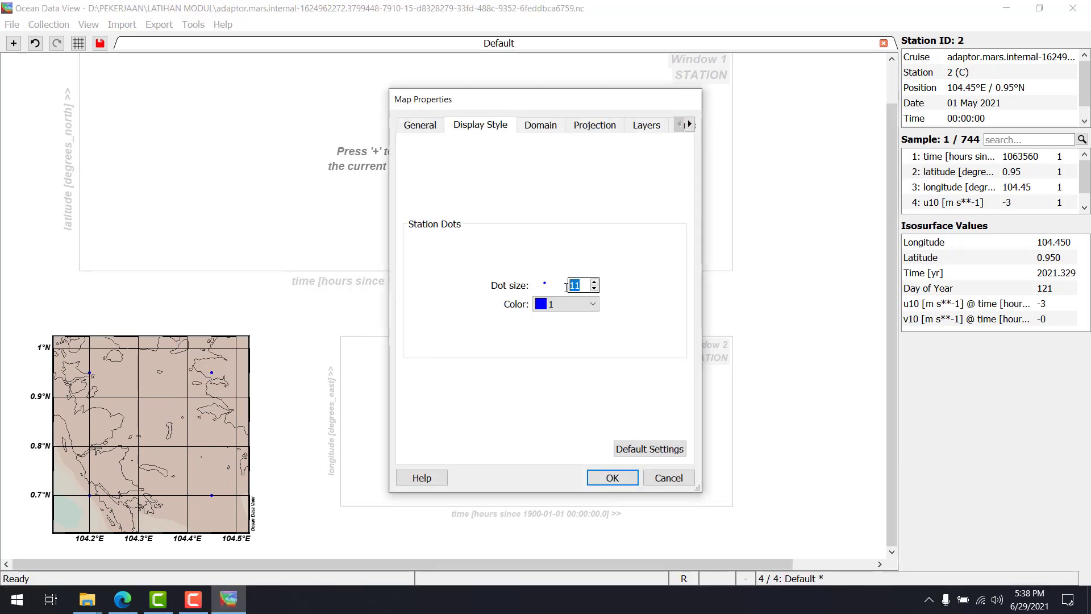
{"action": "type", "text": "25"}
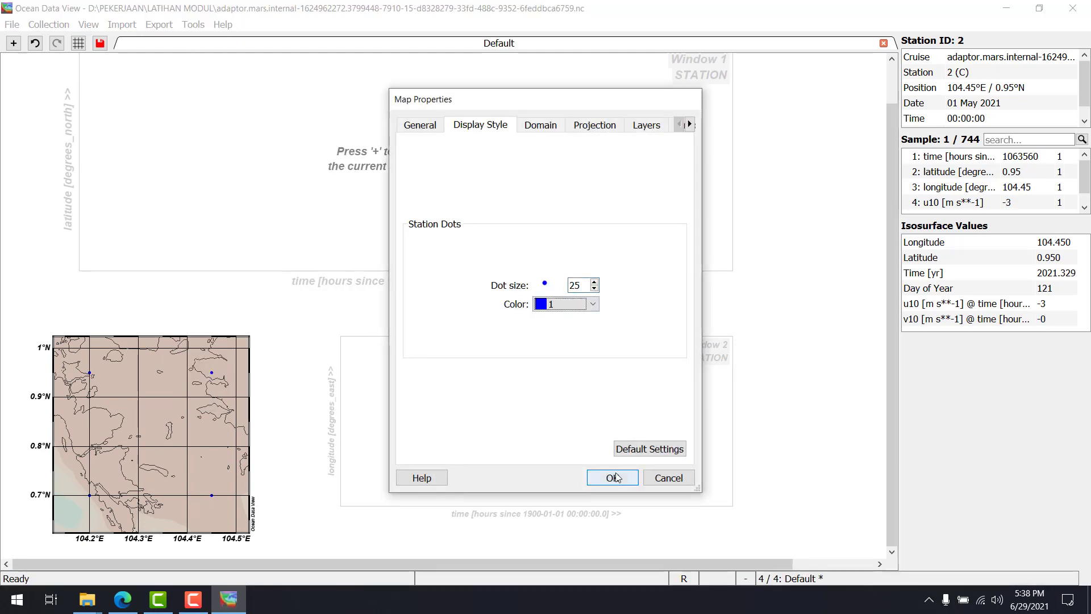
{"action": "left_click", "coordinate": [612, 478]}
{"action": "left_click", "coordinate": [133, 388]}
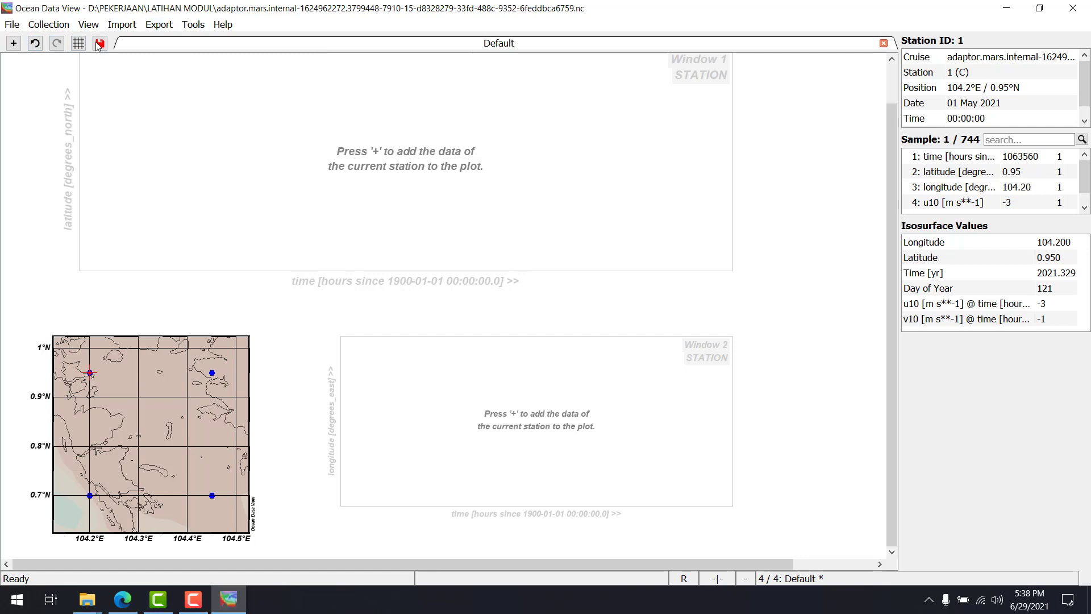
Switch to the window layout mode with its grid and return to the normal view
{"action": "left_click", "coordinate": [77, 44]}
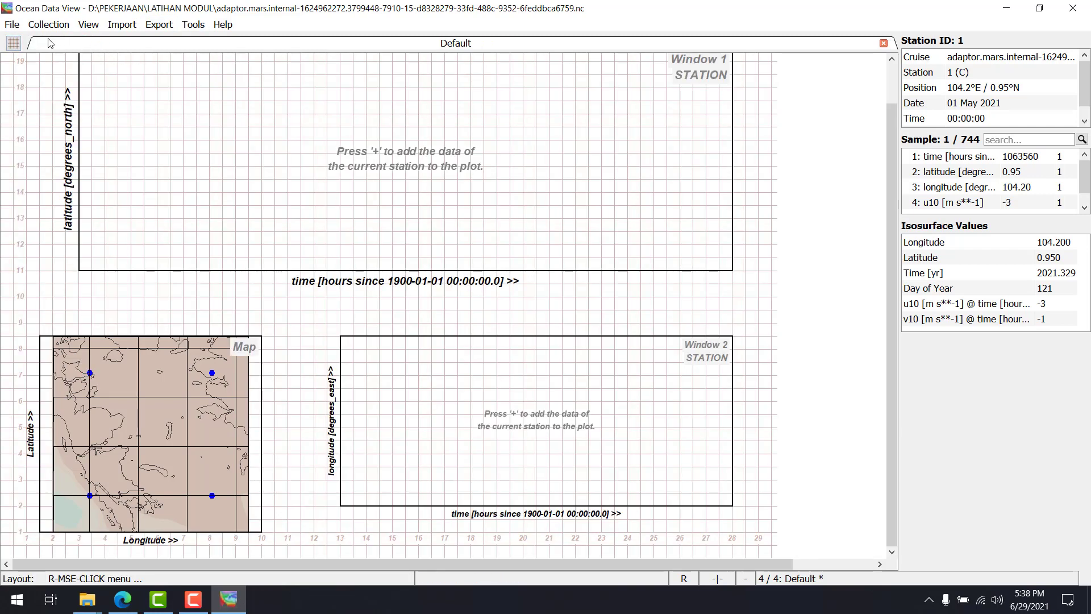
{"action": "left_click", "coordinate": [16, 42]}
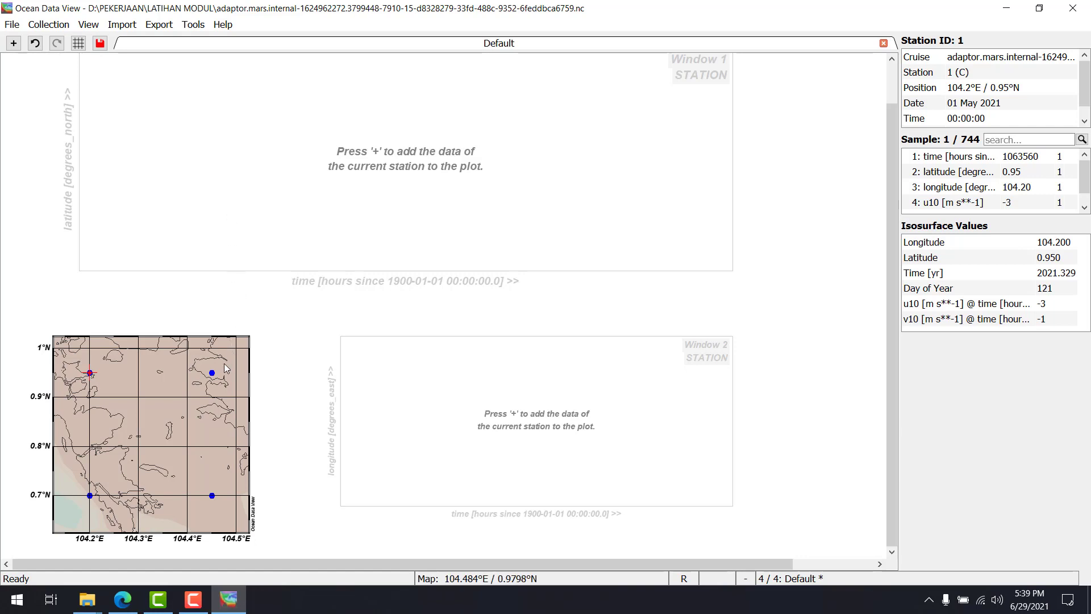
Inspect individual stations on the map, including those at 104.45°E / 0.7°N and 104.2°E / 0.95°N
{"action": "left_click", "coordinate": [207, 408]}
{"action": "left_click", "coordinate": [198, 441]}
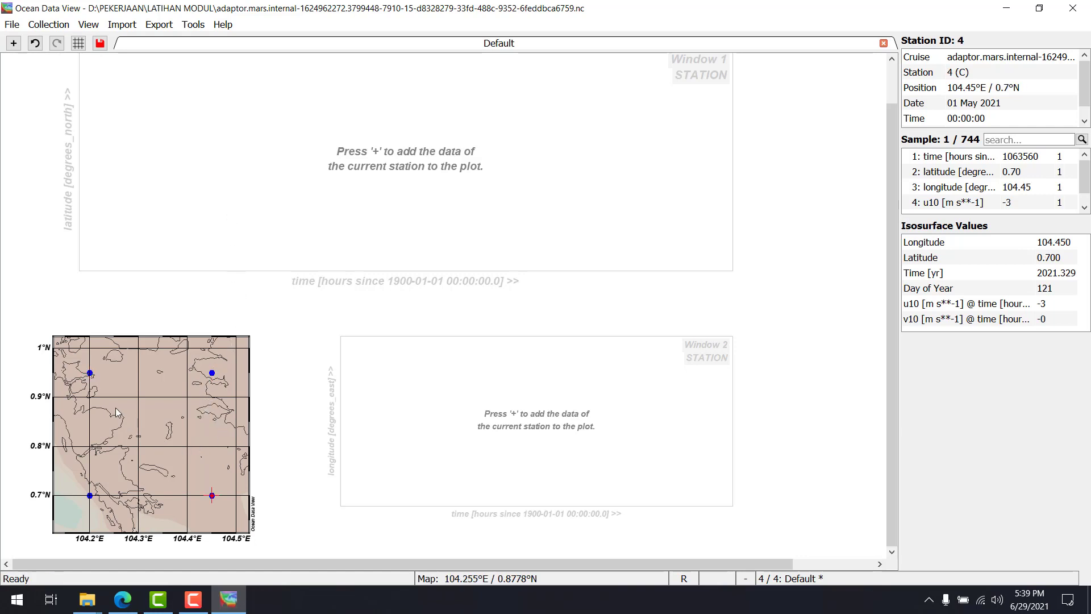
{"action": "left_click", "coordinate": [115, 400]}
Zoom the map to a box of about 104.40–104.48°E and 0.91–0.98°N around the station at 104.45°E / 0.95°N
{"action": "right_click", "coordinate": [132, 369]}
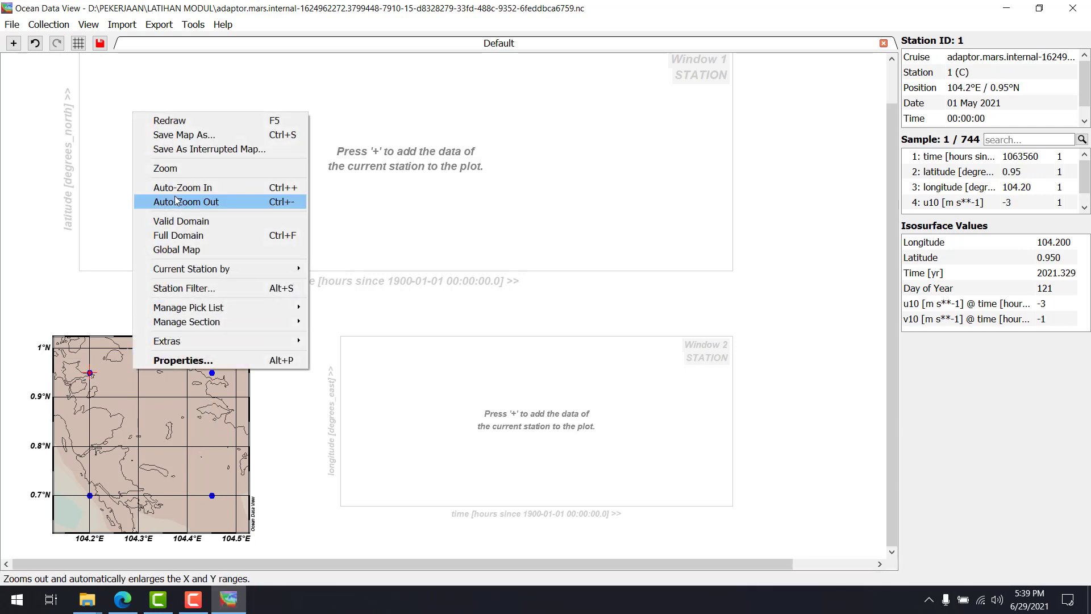
{"action": "left_click", "coordinate": [148, 168]}
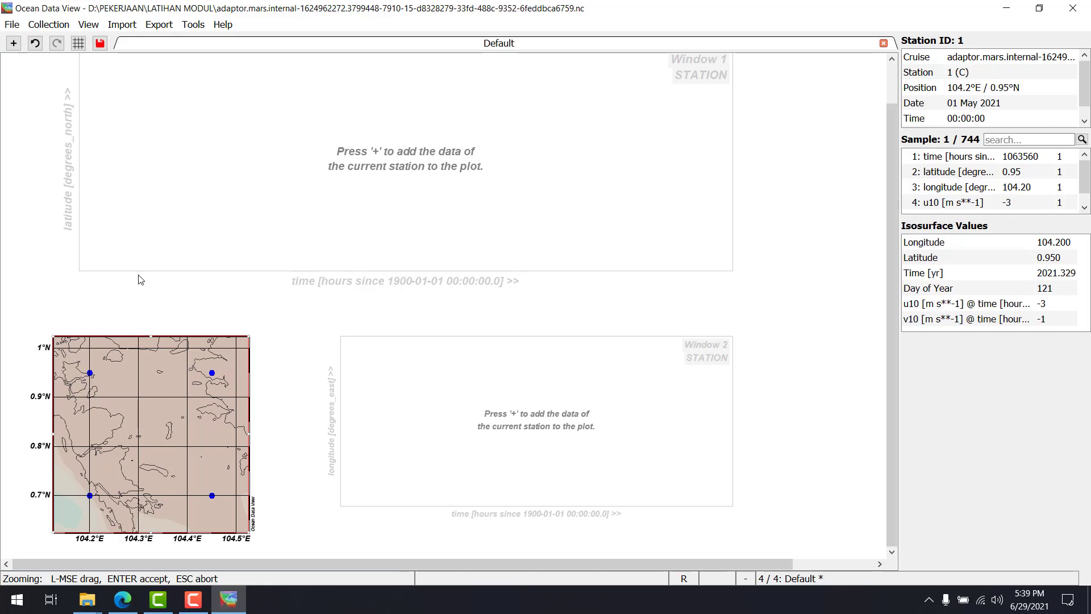
{"action": "right_click", "coordinate": [129, 367]}
{"action": "left_click", "coordinate": [130, 377]}
{"action": "right_click", "coordinate": [129, 374]}
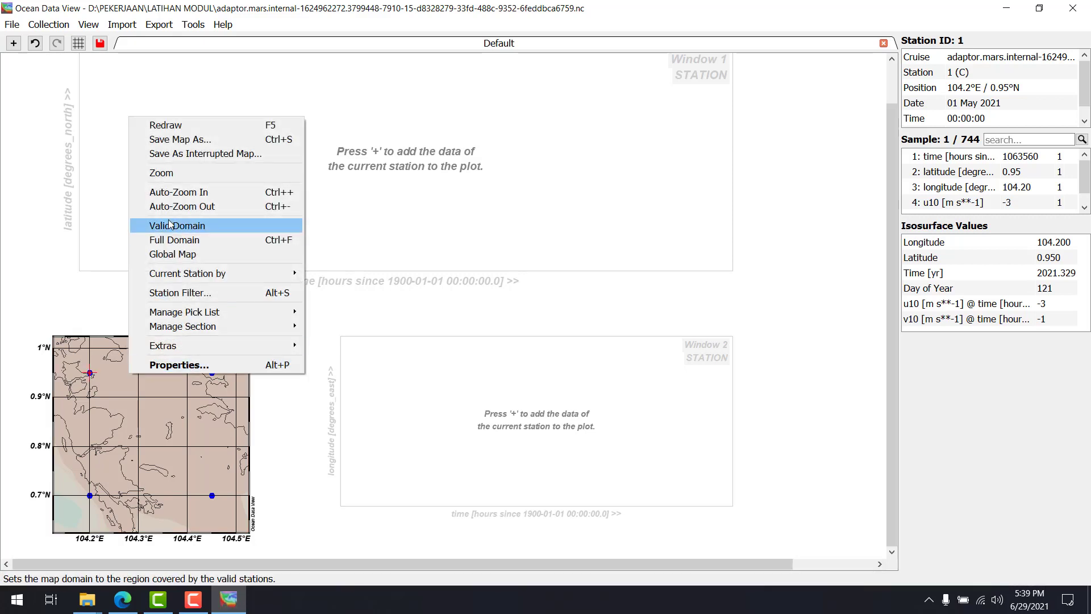
{"action": "left_click", "coordinate": [149, 175]}
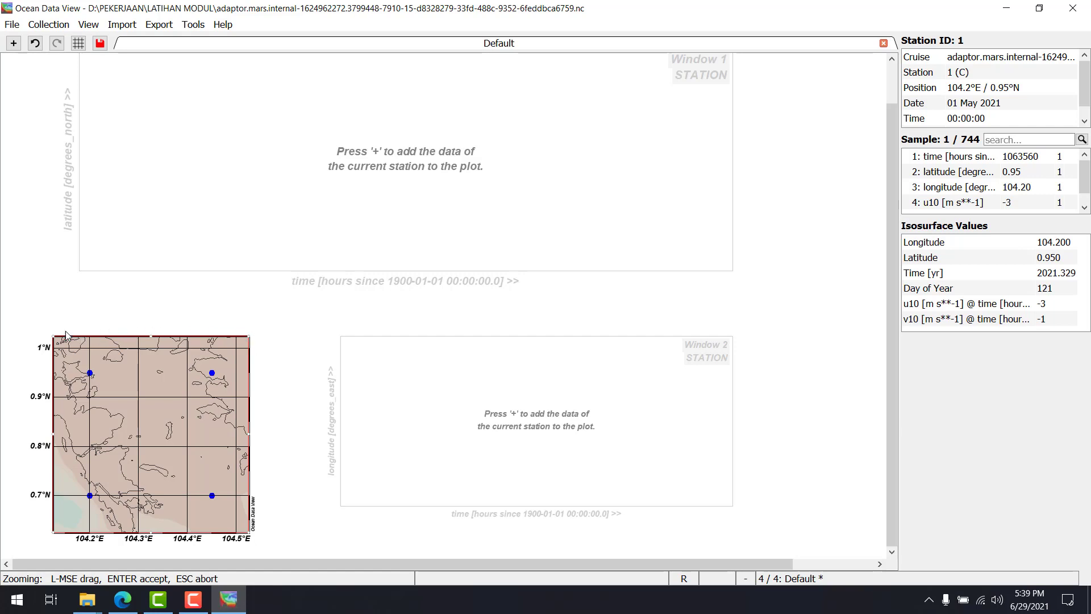
{"action": "left_click_drag", "start_coordinate": [53, 336], "coordinate": [187, 358]}
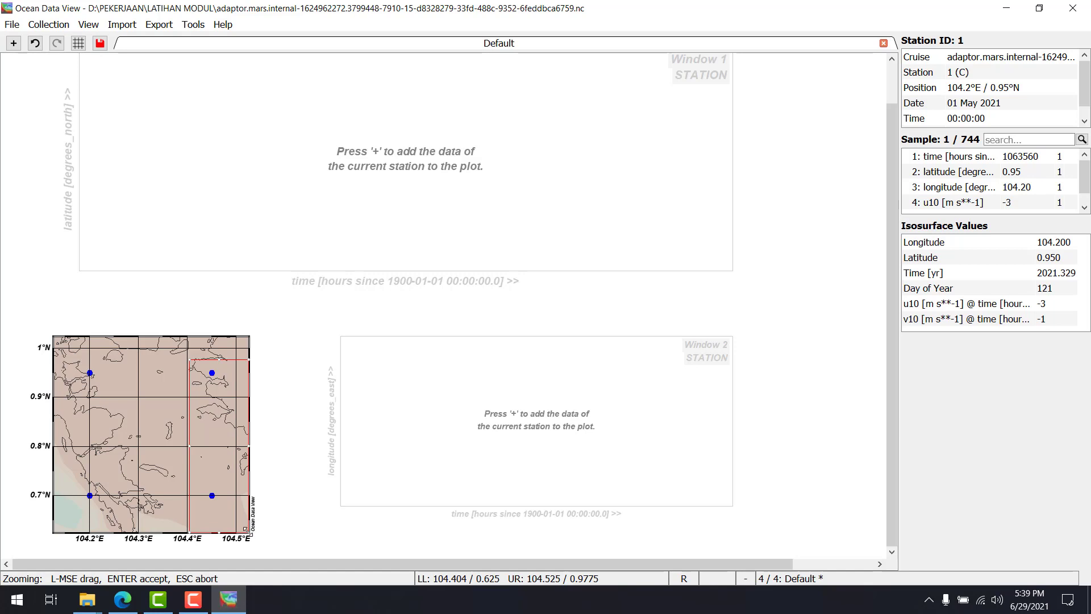
{"action": "left_click_drag", "start_coordinate": [247, 529], "coordinate": [227, 392]}
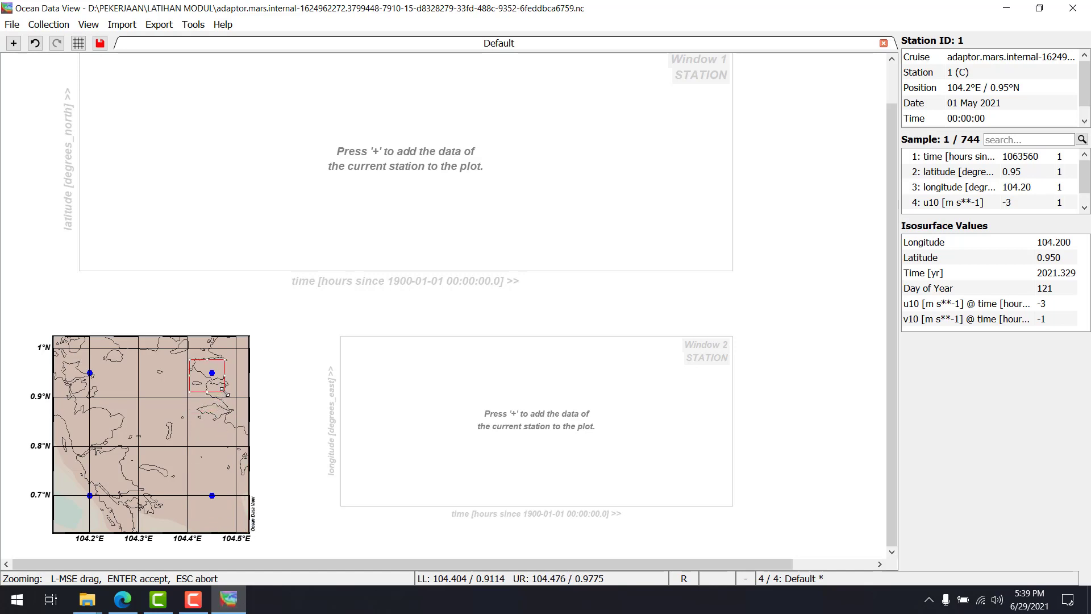
{"action": "key", "text": "Return"}
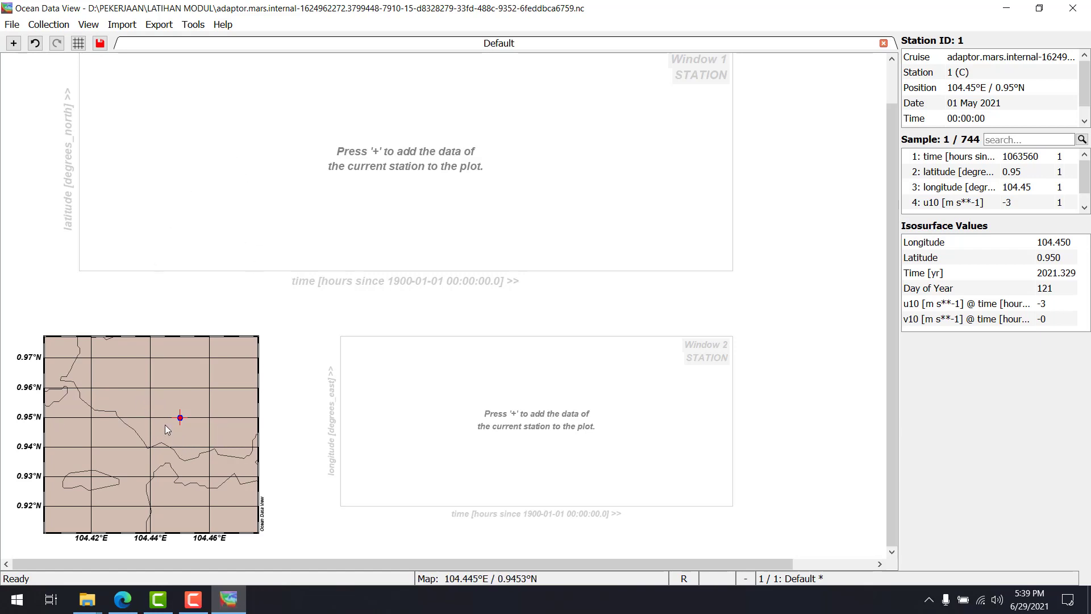
Restore the map's full domain and zoom back in to about 104.41–104.48°E and 0.93–0.97°N around the 104.45°E / 0.95°N station
{"action": "right_click", "coordinate": [193, 429]}
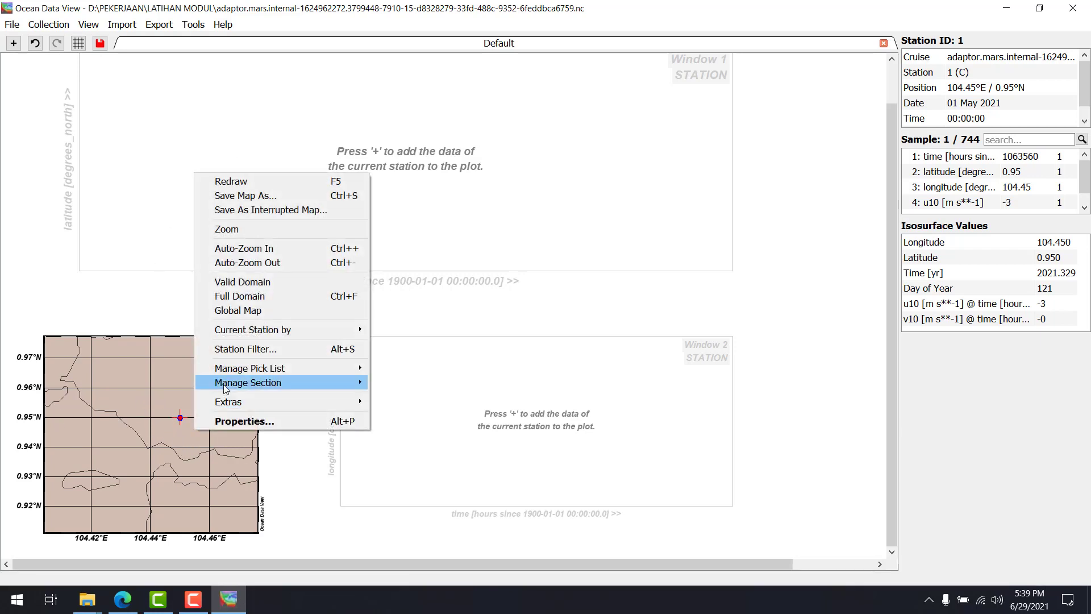
{"action": "left_click", "coordinate": [232, 296]}
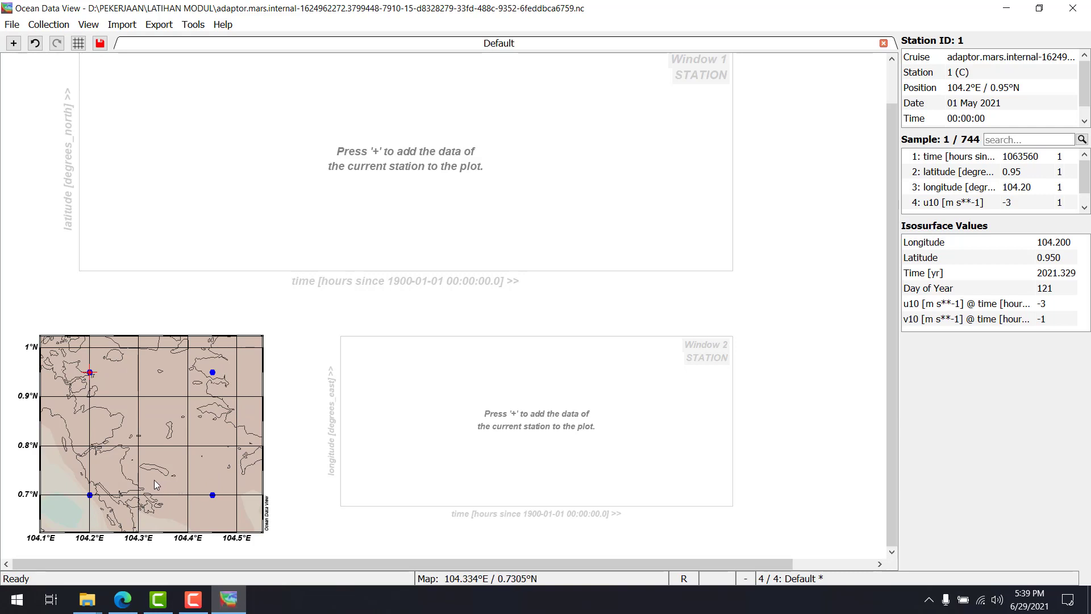
{"action": "right_click", "coordinate": [164, 373]}
{"action": "left_click", "coordinate": [187, 172]}
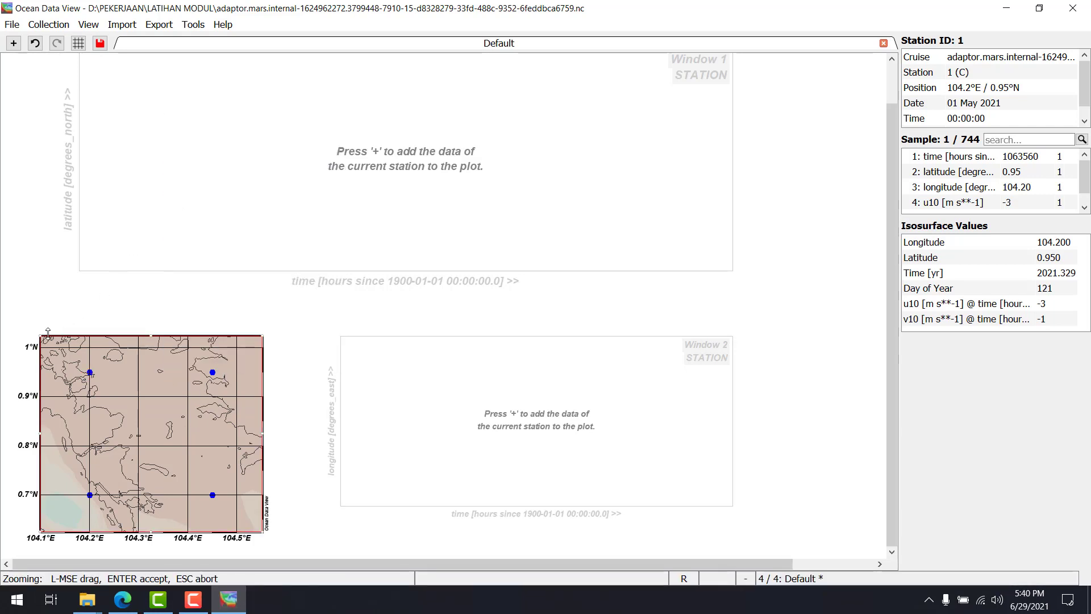
{"action": "left_click_drag", "start_coordinate": [40, 337], "coordinate": [192, 364]}
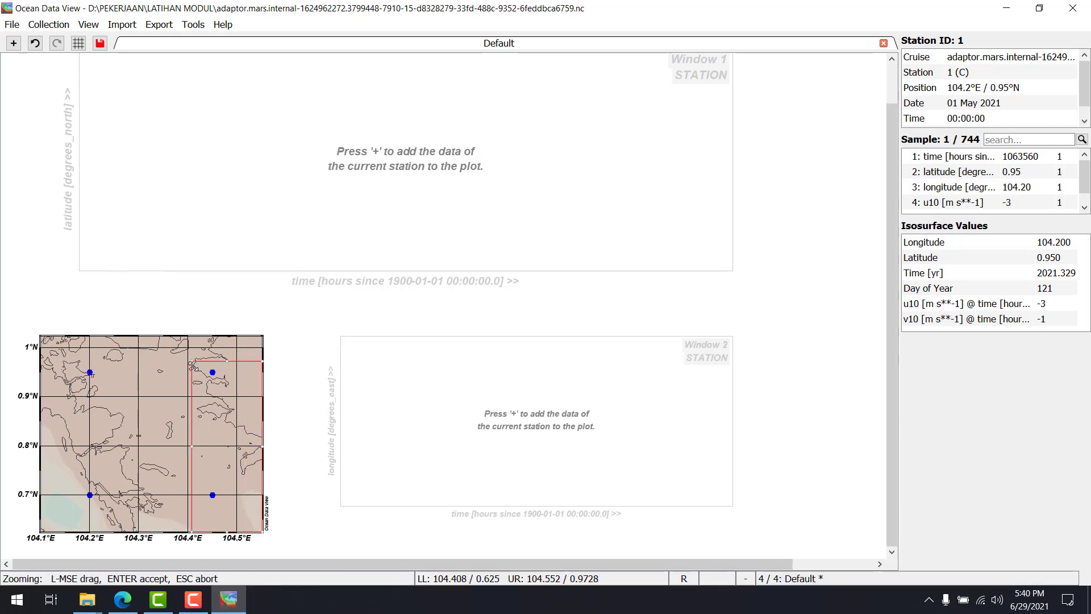
{"action": "left_click_drag", "start_coordinate": [262, 533], "coordinate": [232, 387]}
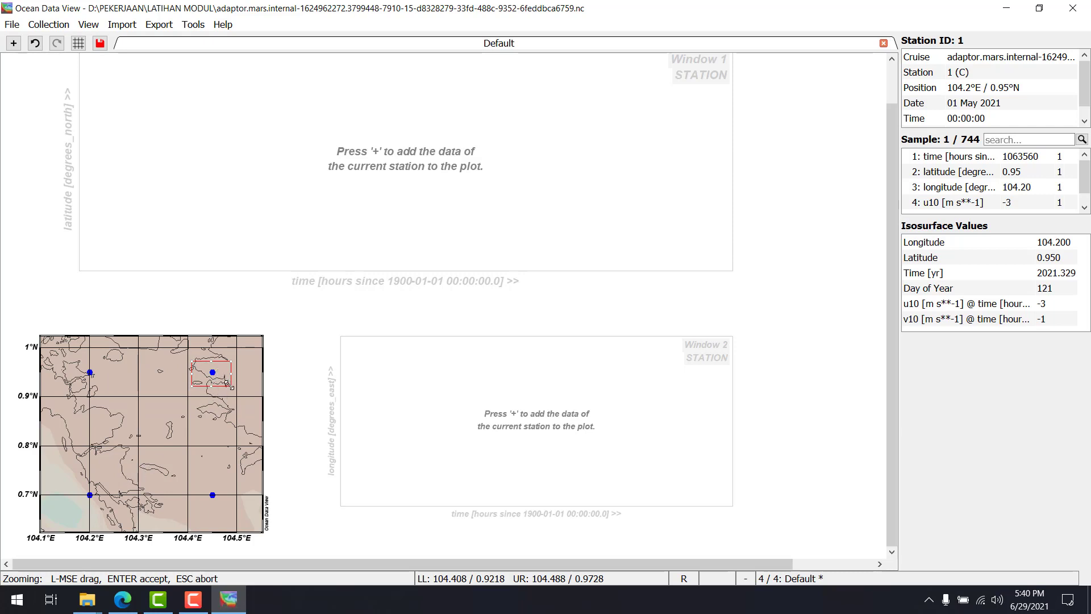
{"action": "mouse_move", "coordinate": [227, 384]}
{"action": "left_mouse_down"}
{"action": "mouse_move", "coordinate": [229, 403]}
{"action": "mouse_move", "coordinate": [226, 383]}
{"action": "left_mouse_up"}
{"action": "key", "text": "Return"}
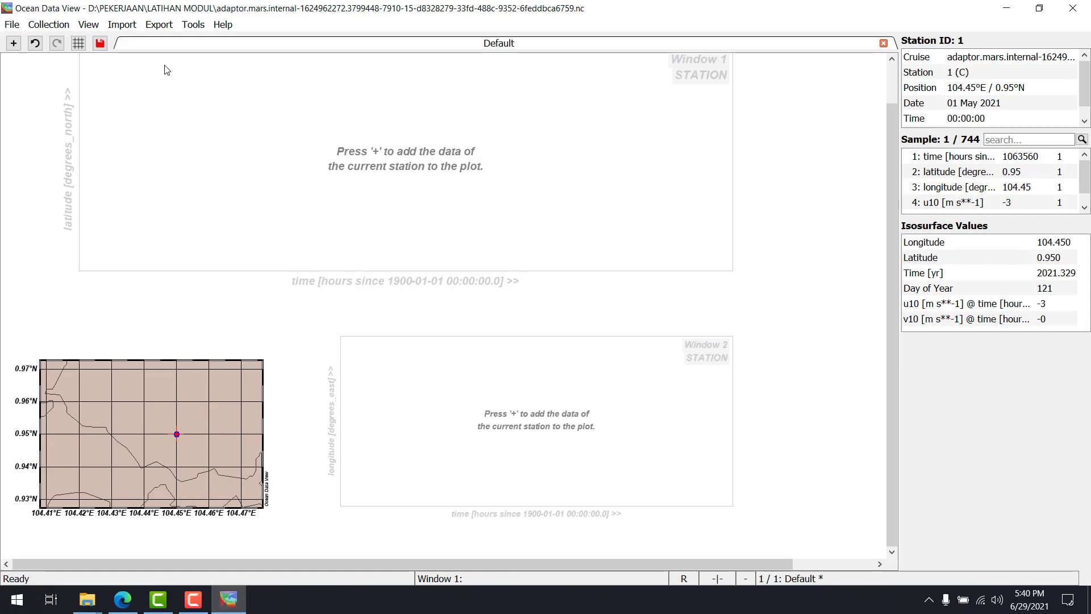
Export the station data as an ODV spreadsheet file named dataangin in the LATIHAN MODUL folder
{"action": "left_click", "coordinate": [159, 24]}
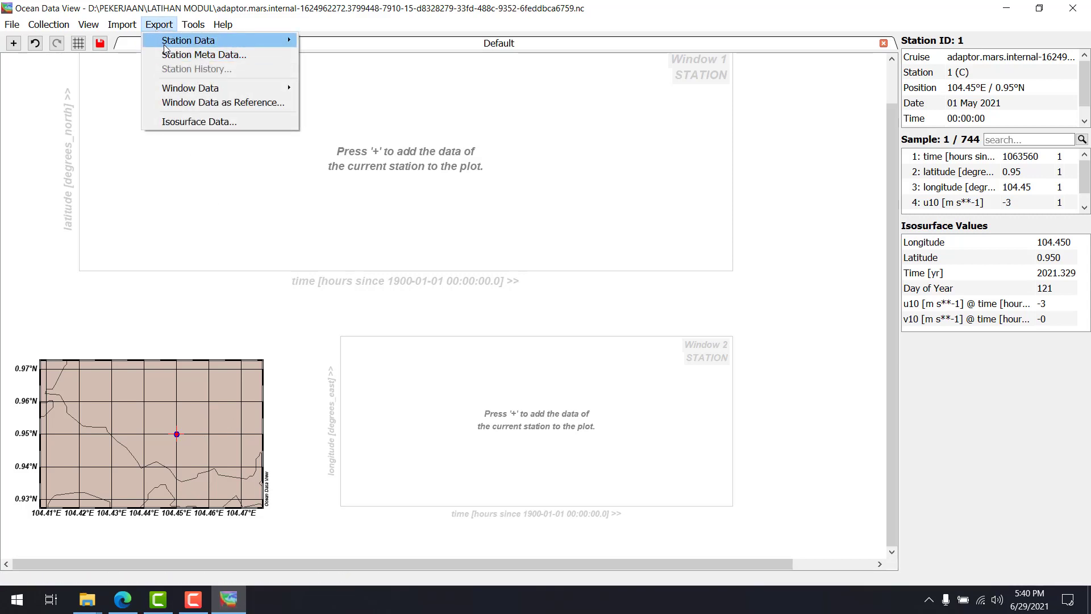
{"action": "mouse_move", "coordinate": [165, 43]}
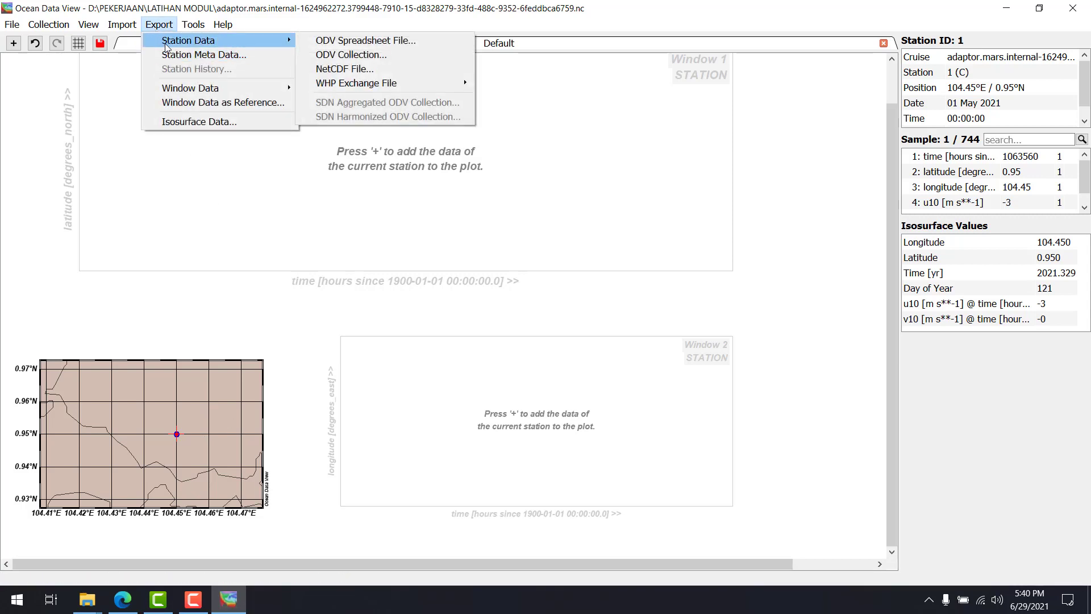
{"action": "left_click", "coordinate": [330, 41]}
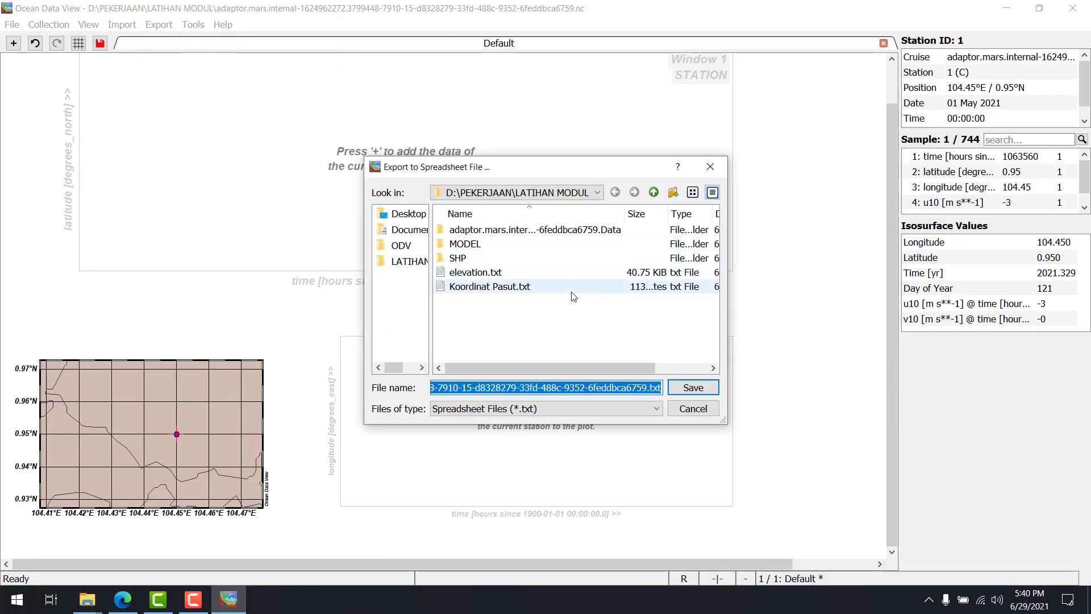
{"action": "left_click", "coordinate": [516, 388]}
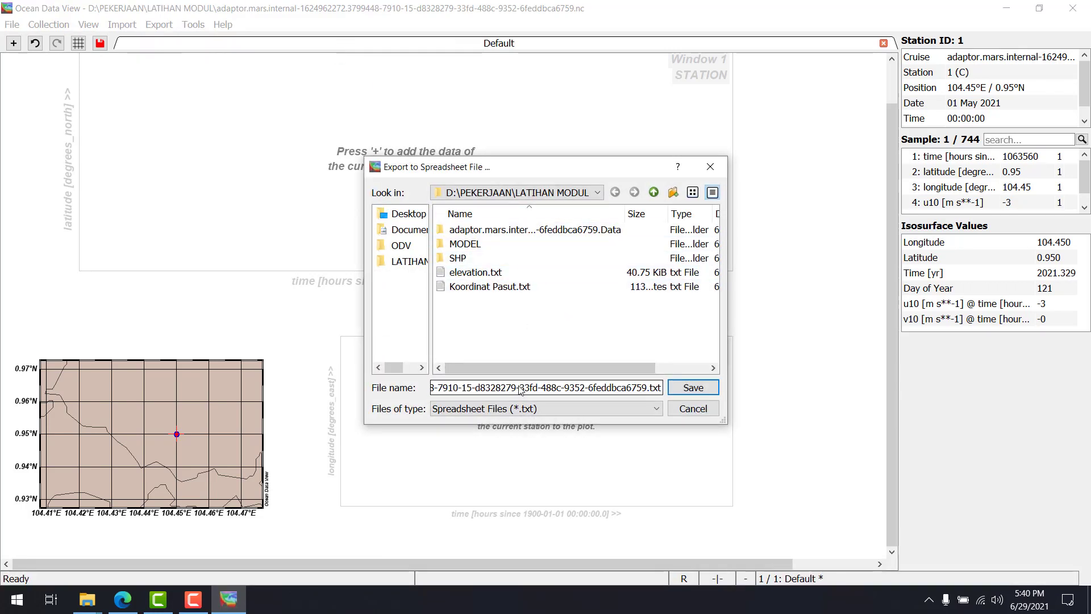
{"action": "key", "text": "ctrl+a"}
{"action": "type", "text": "d"}
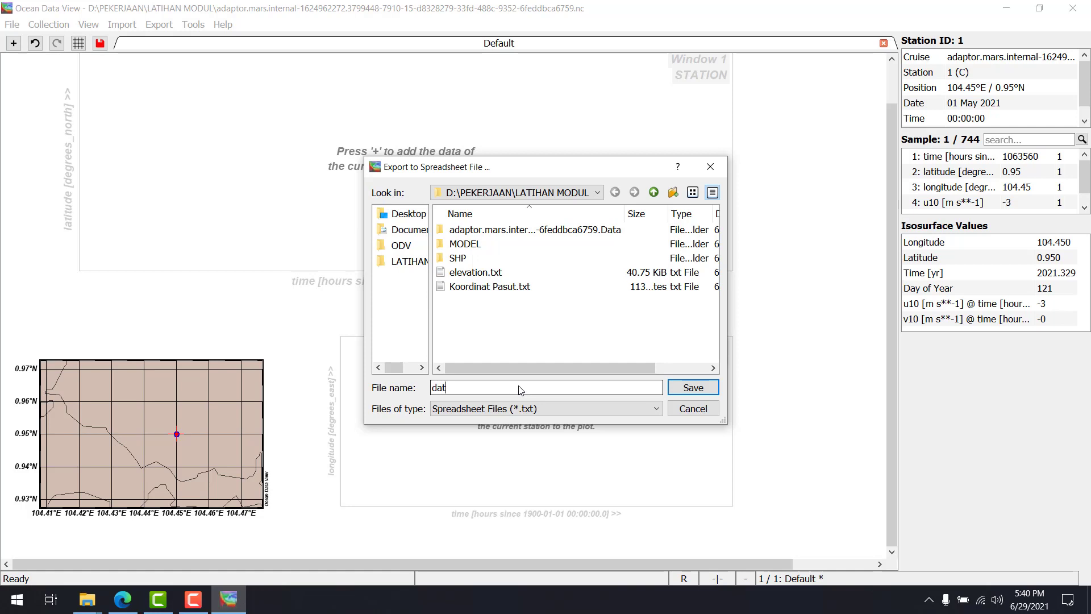
{"action": "type", "text": "ataangin"}
{"action": "left_click", "coordinate": [693, 386]}
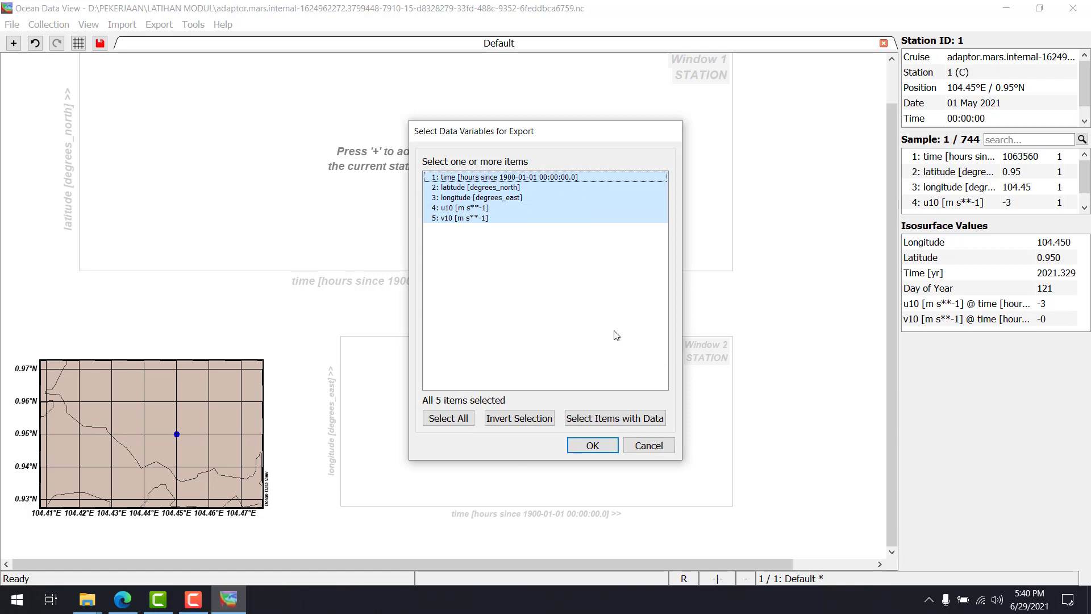
Select all five data variables, including time, latitude, longitude, u10 and v10, for the export
{"action": "left_click", "coordinate": [499, 218]}
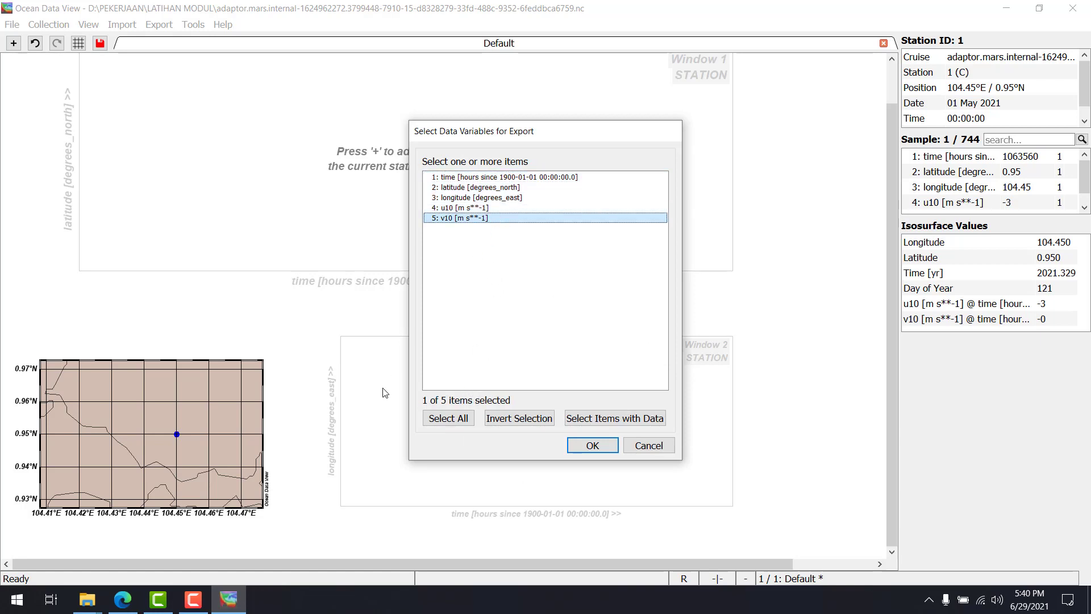
{"action": "left_click", "coordinate": [465, 419]}
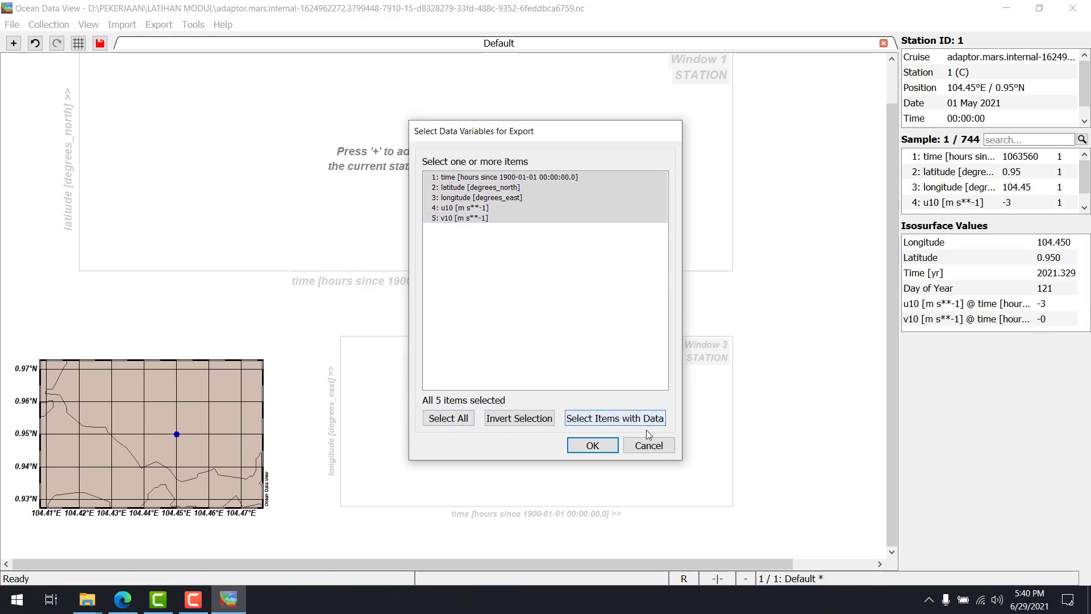
{"action": "left_click", "coordinate": [593, 445]}
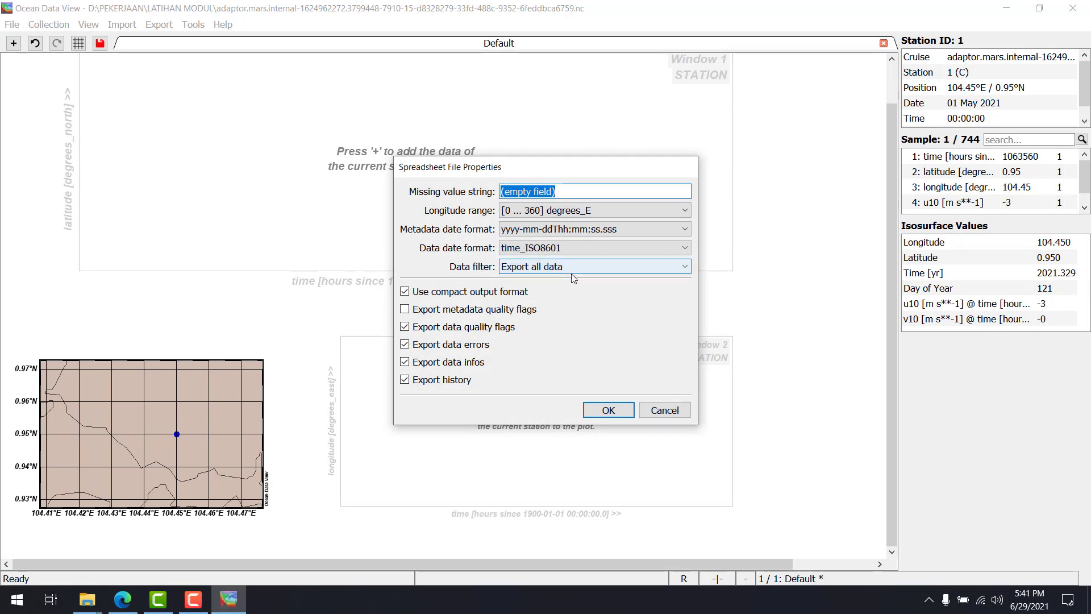
Exclude history and data errors from the spreadsheet file, keep the data quality flags, and complete the export
{"action": "left_click", "coordinate": [449, 381]}
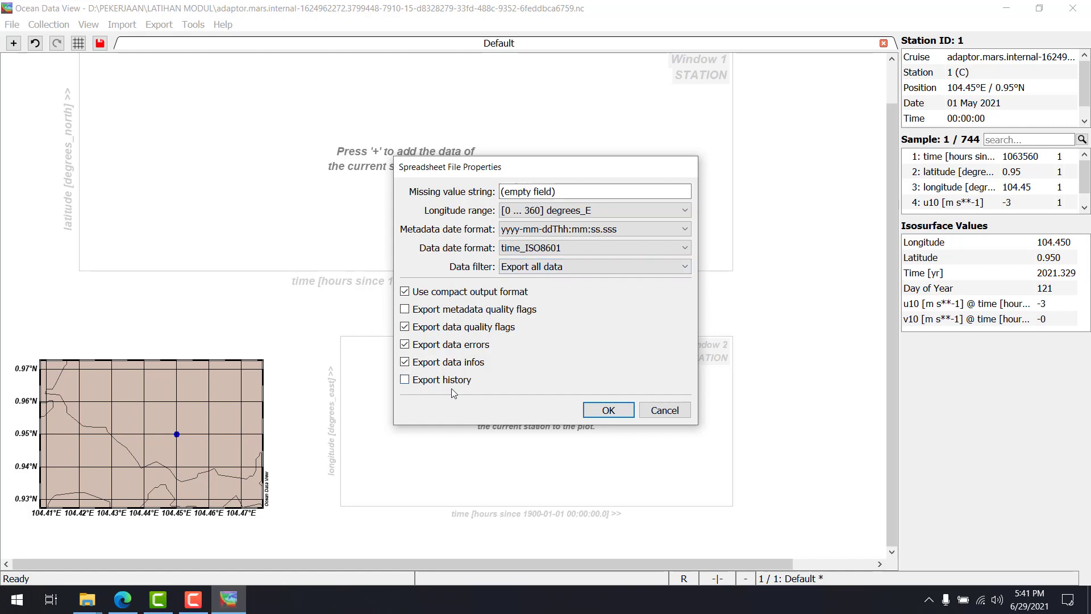
{"action": "left_click", "coordinate": [459, 346]}
{"action": "left_click", "coordinate": [404, 326]}
{"action": "left_click", "coordinate": [404, 326]}
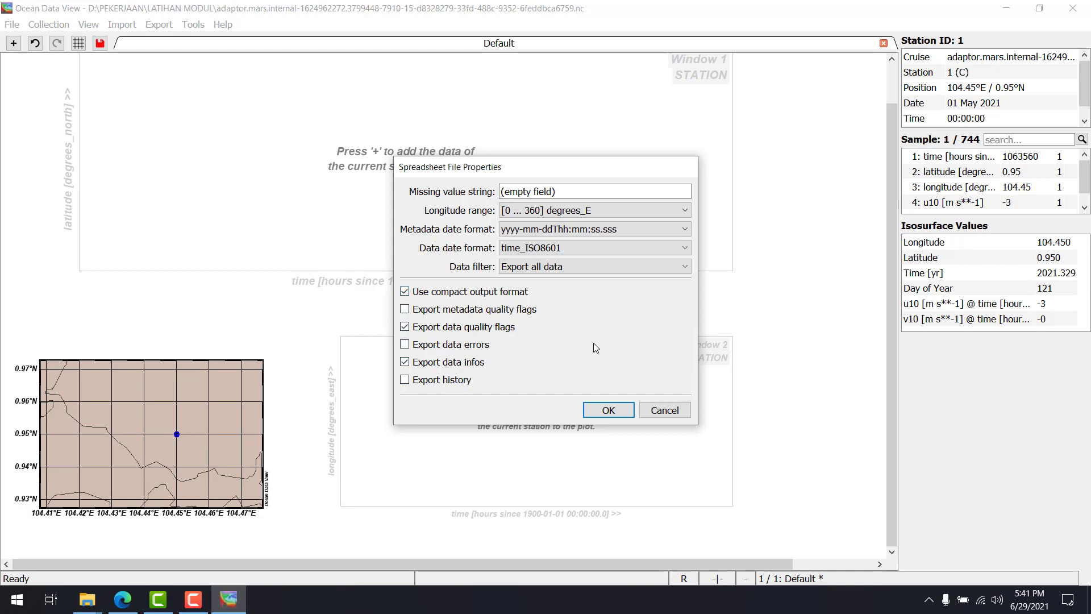
{"action": "left_click", "coordinate": [614, 411]}
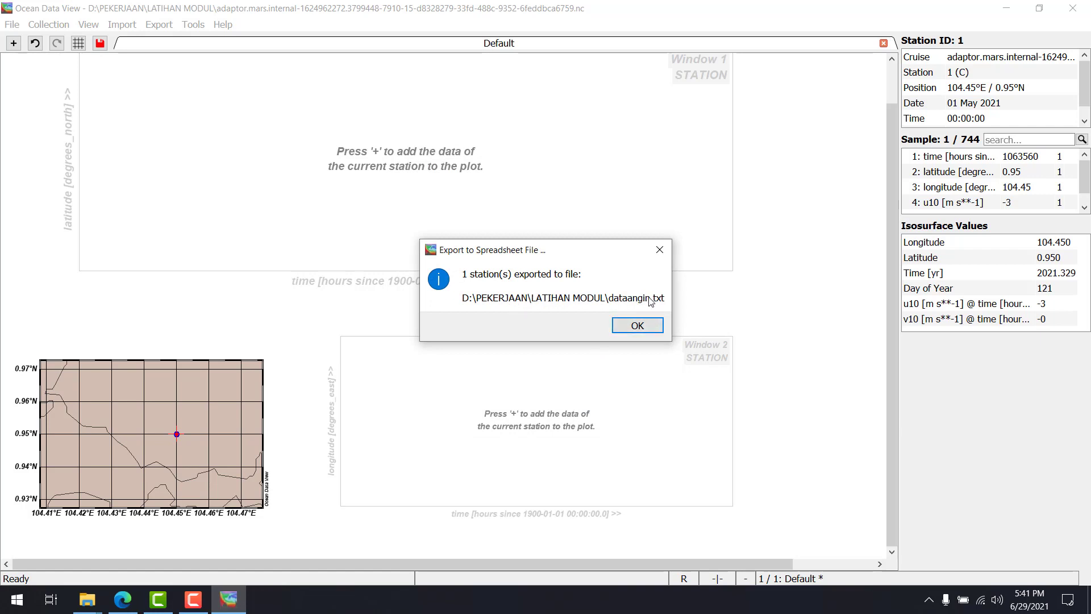
{"action": "left_click", "coordinate": [637, 325]}
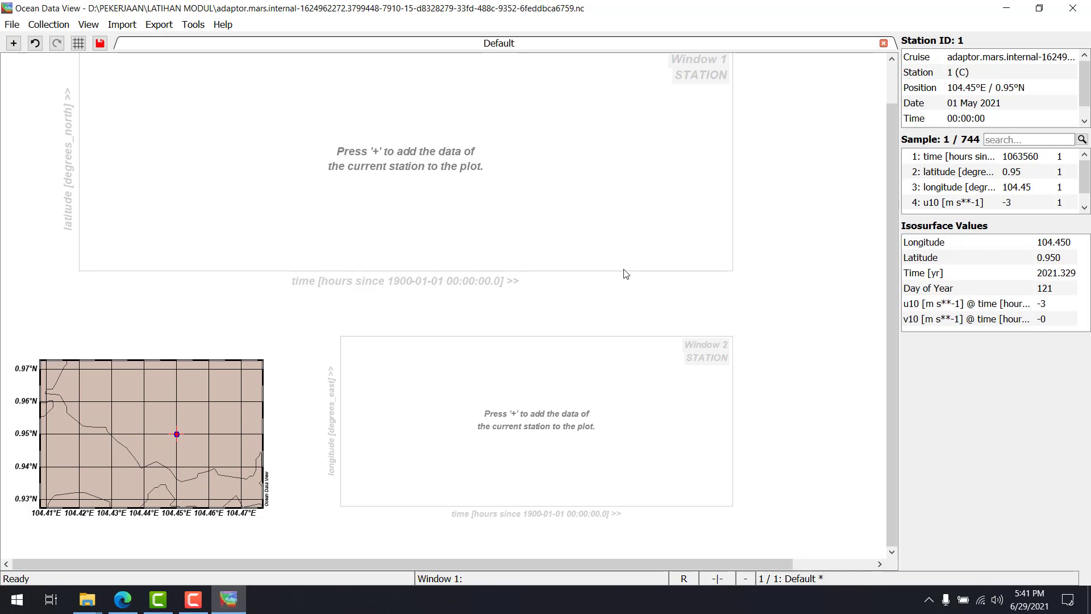
Close Ocean Data View and review the header and hourly wind records of dataangin.txt from the LATIHAN MODUL folder
{"action": "left_click", "coordinate": [1073, 11]}
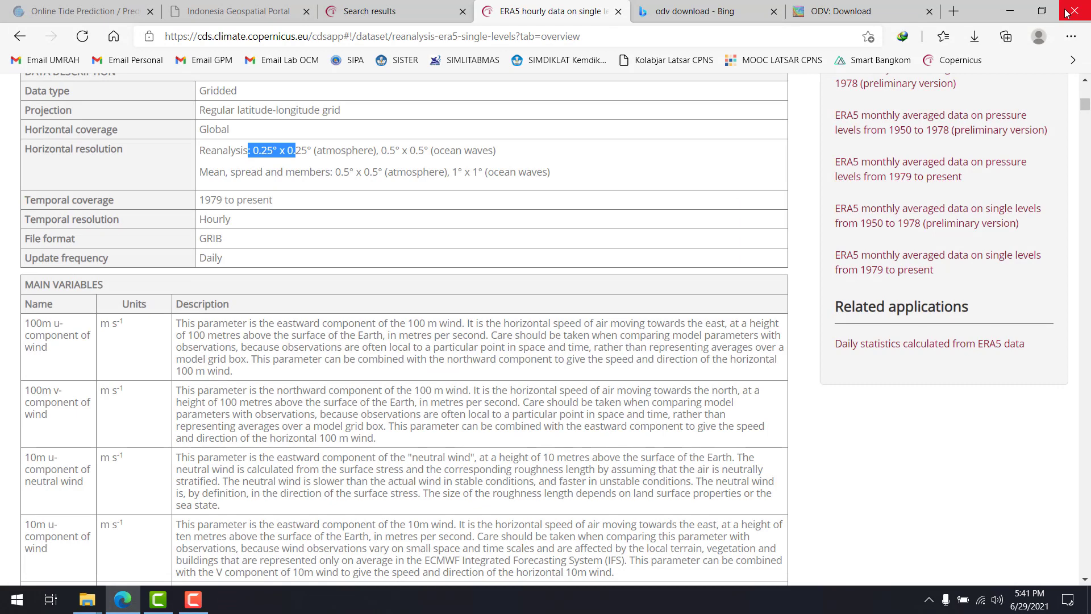
{"action": "left_click", "coordinate": [1009, 11]}
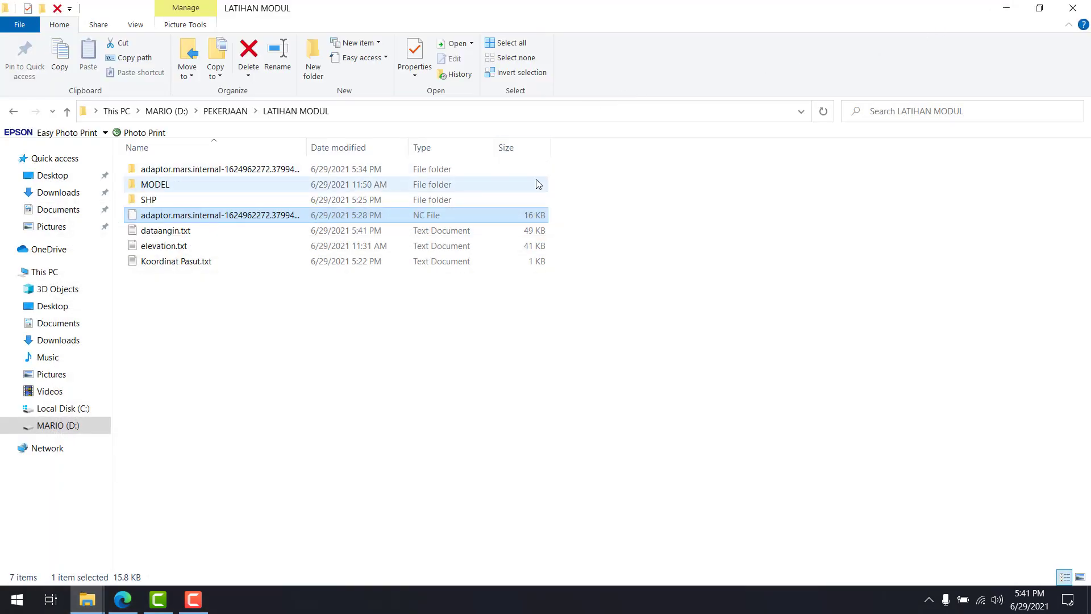
{"action": "left_click", "coordinate": [201, 230]}
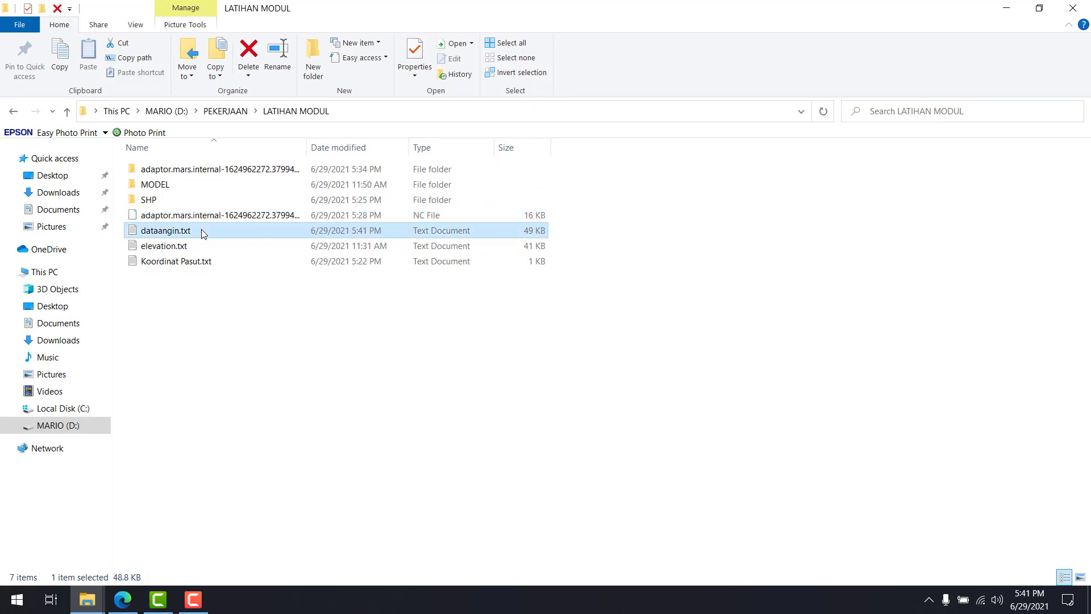
{"action": "key", "text": "Return"}
{"action": "scroll", "coordinate": [585, 392], "scroll_direction": "down", "scroll_amount": 4}
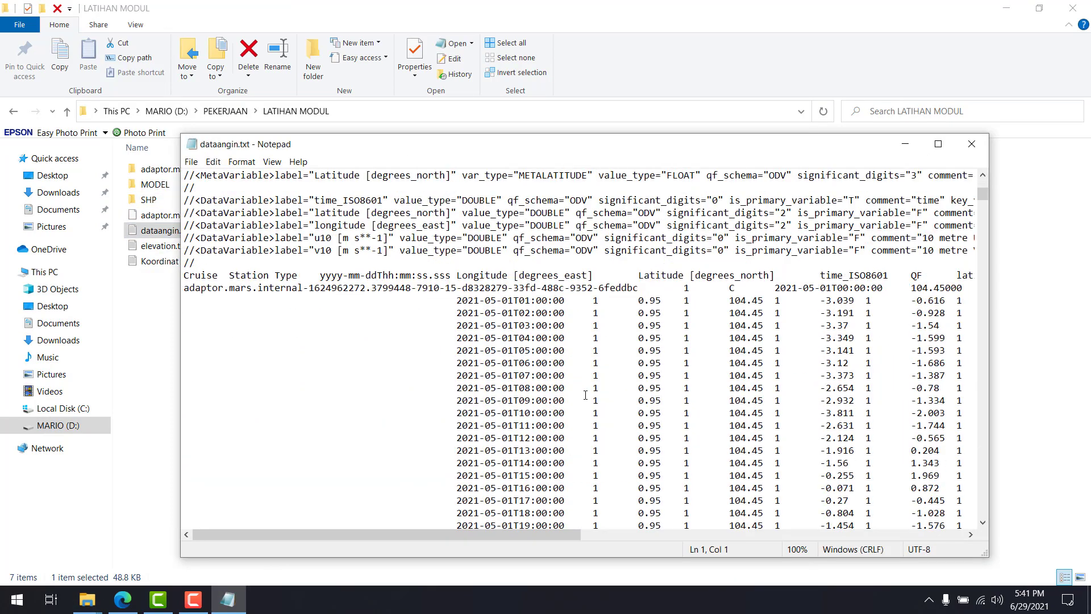
{"action": "scroll", "coordinate": [585, 392], "scroll_direction": "down", "scroll_amount": 11}
{"action": "scroll", "coordinate": [587, 383], "scroll_direction": "up", "scroll_amount": 15}
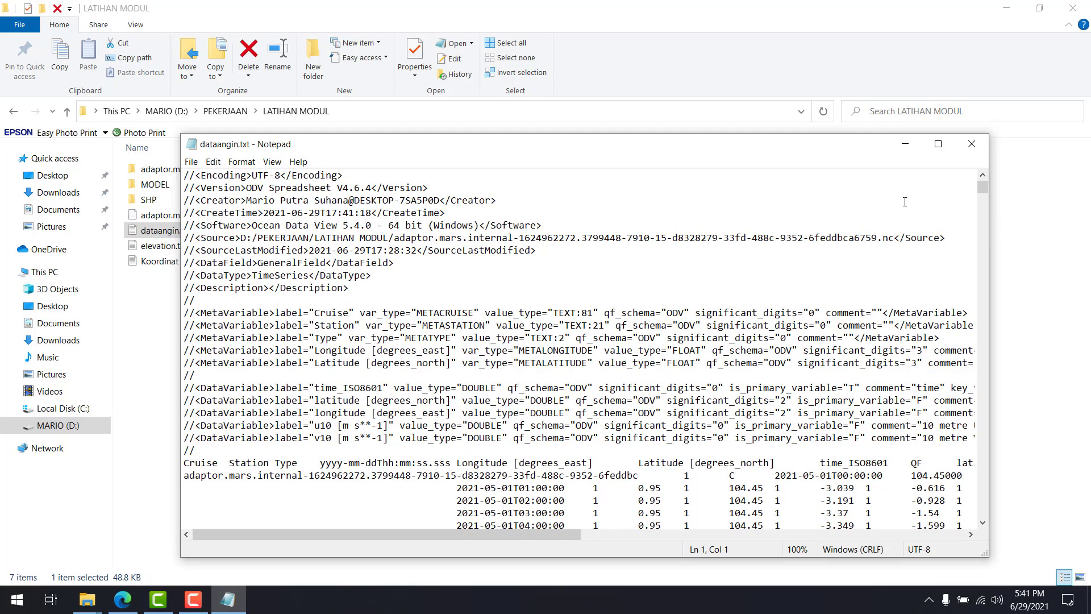
{"action": "left_click", "coordinate": [972, 145]}
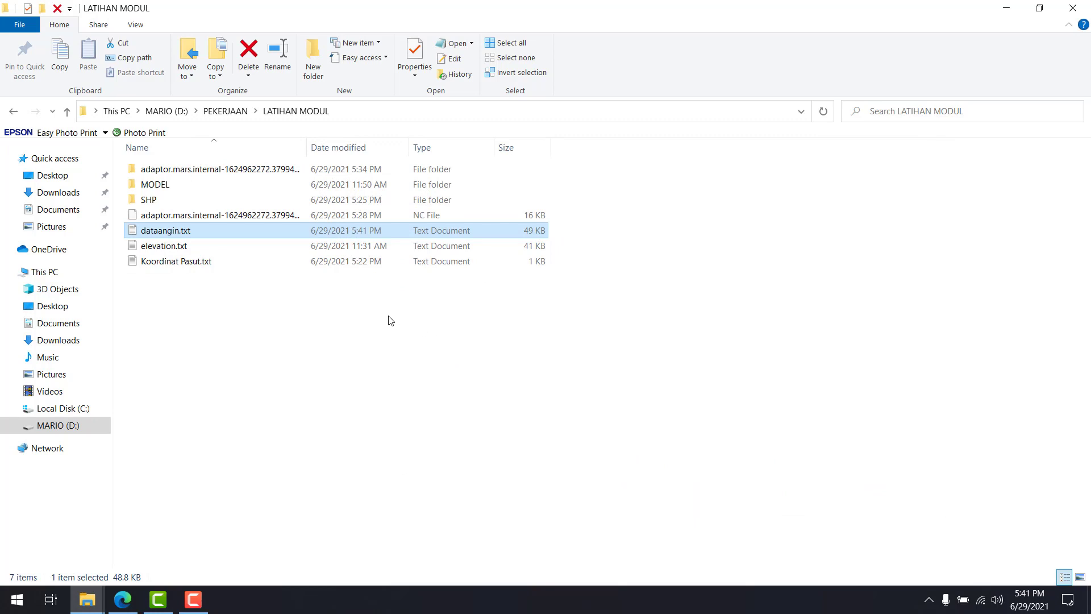
{"action": "left_click", "coordinate": [257, 285]}
{"action": "right_click", "coordinate": [257, 285]}
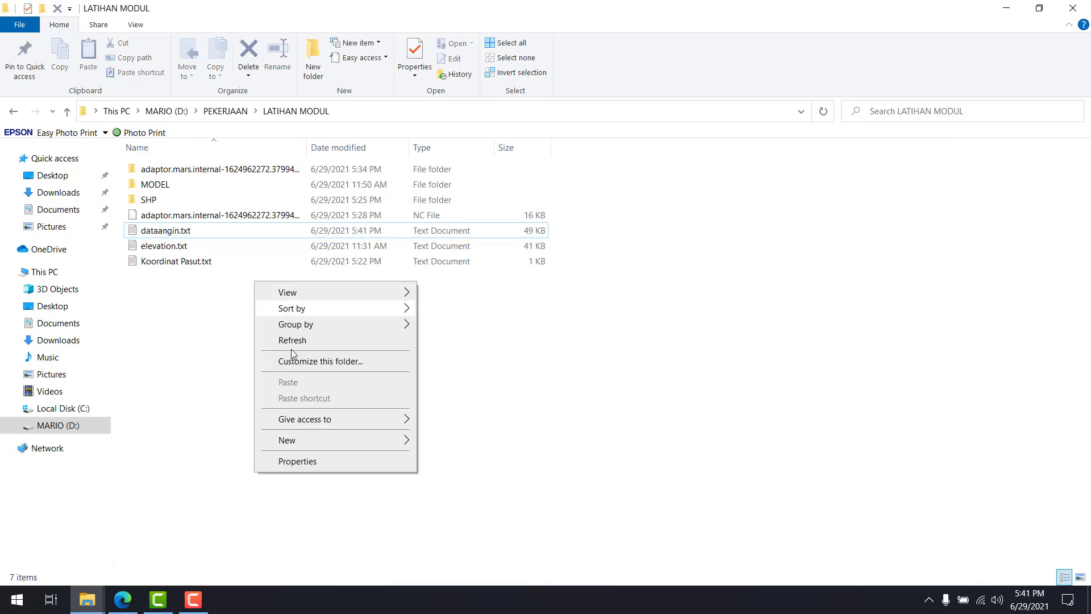
{"action": "left_click", "coordinate": [633, 385]}
Find and launch Excel
{"action": "left_click", "coordinate": [17, 600]}
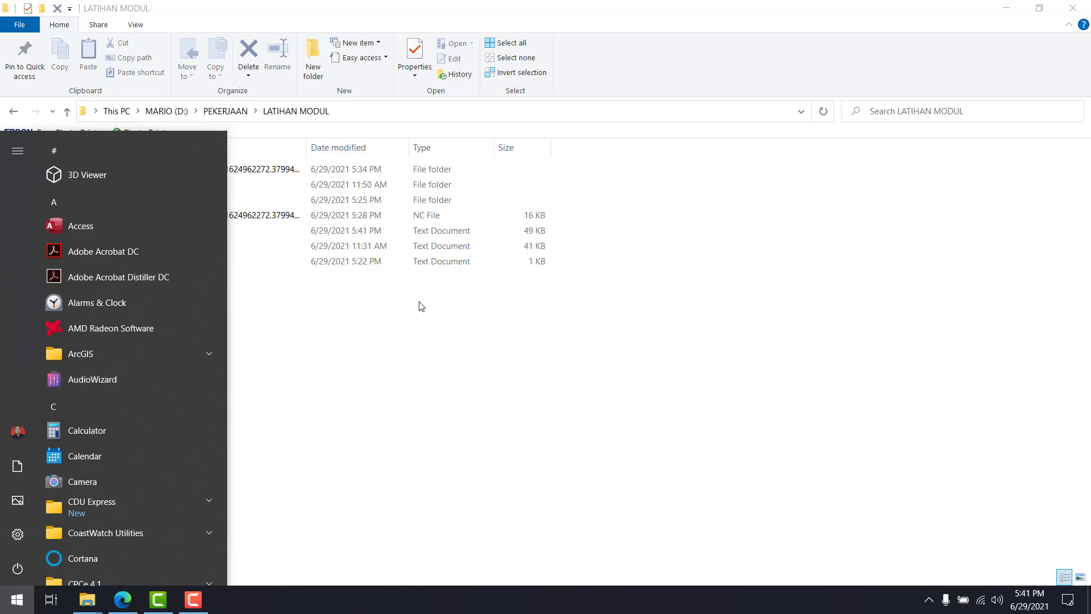
{"action": "type", "text": "excel"}
{"action": "left_click", "coordinate": [248, 224]}
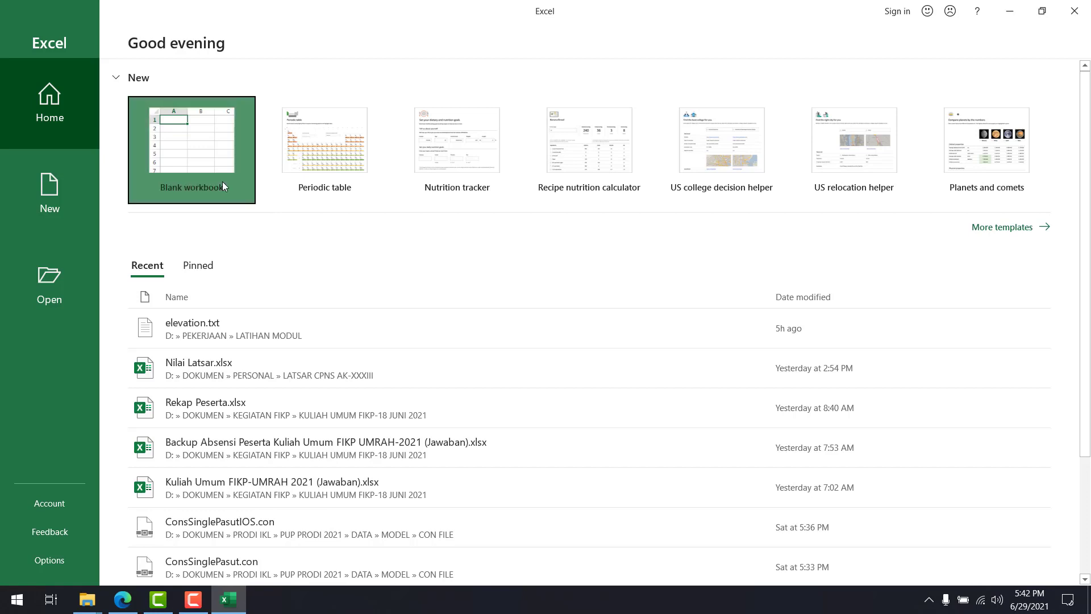
Create a blank workbook and format the whole sheet in Arial, size 10, with middle vertical alignment
{"action": "left_click", "coordinate": [222, 183]}
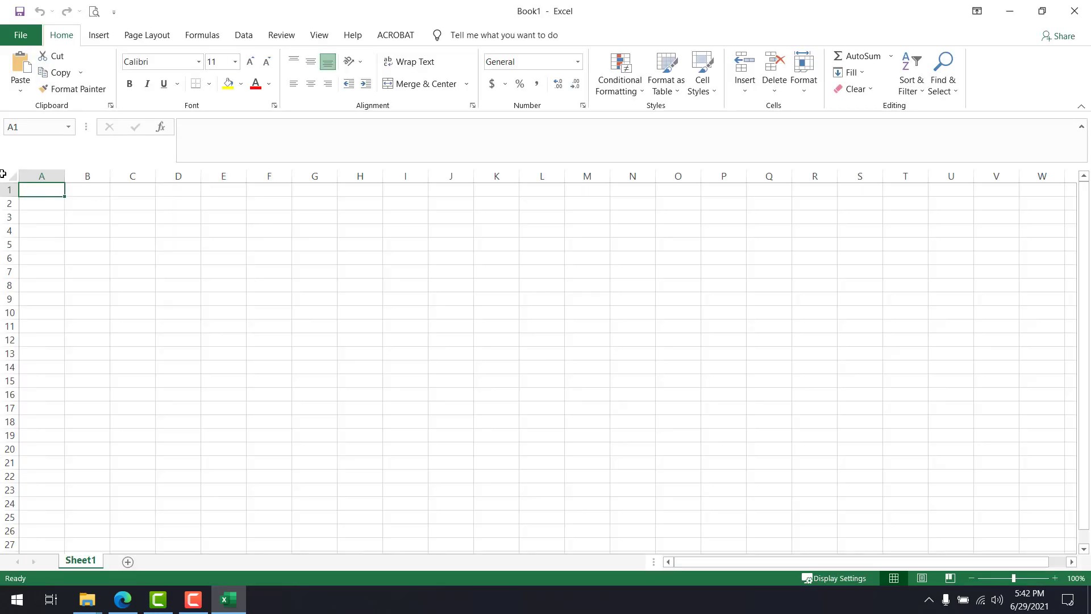
{"action": "left_click", "coordinate": [11, 176]}
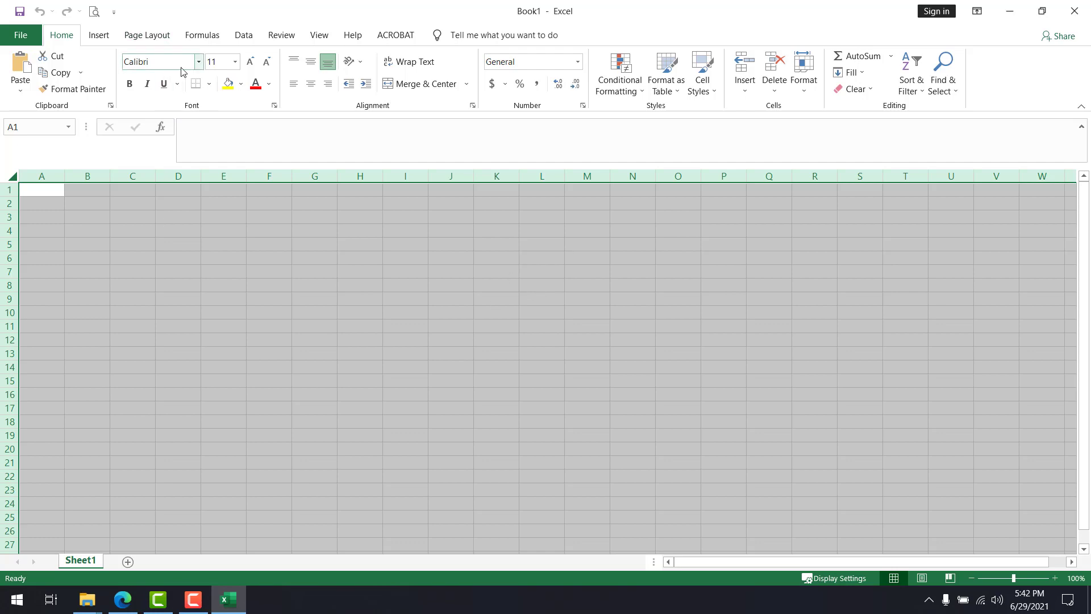
{"action": "left_click", "coordinate": [199, 62]}
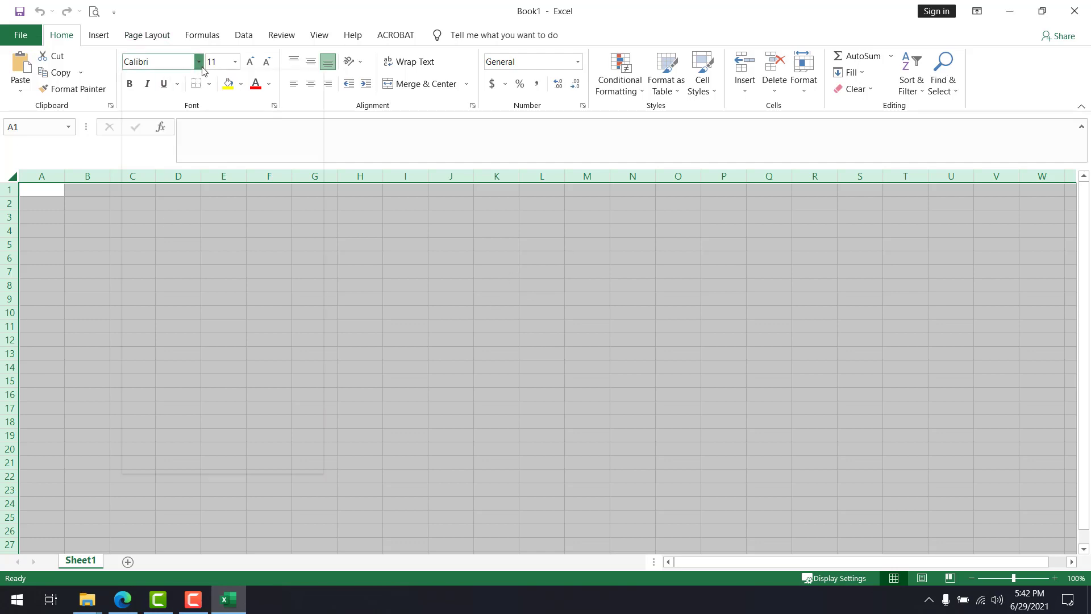
{"action": "left_click", "coordinate": [146, 195]}
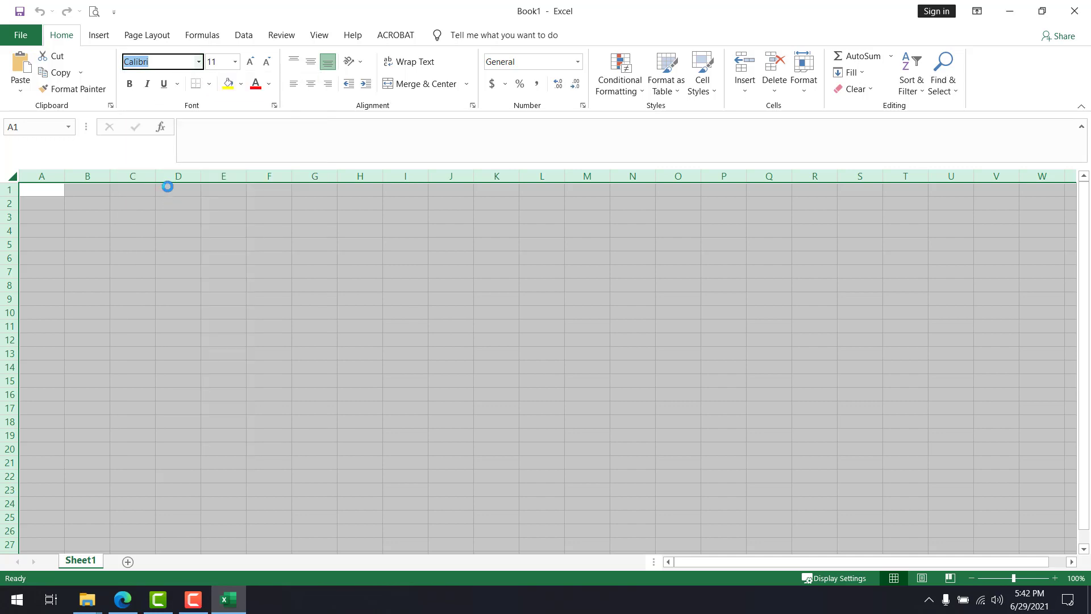
{"action": "left_click", "coordinate": [267, 61]}
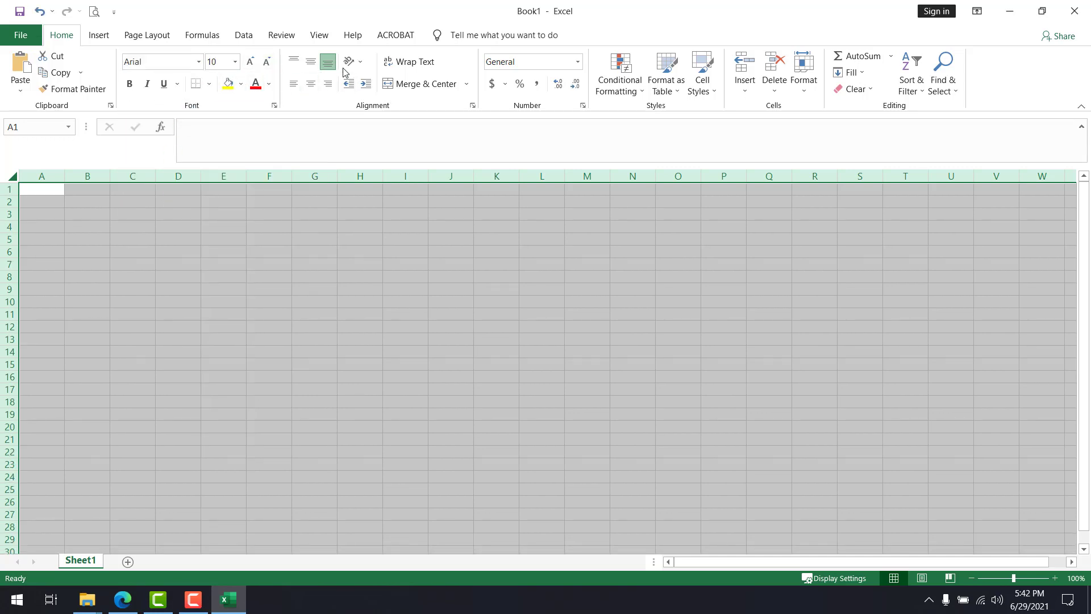
{"action": "left_click", "coordinate": [311, 67]}
{"action": "left_click", "coordinate": [222, 249]}
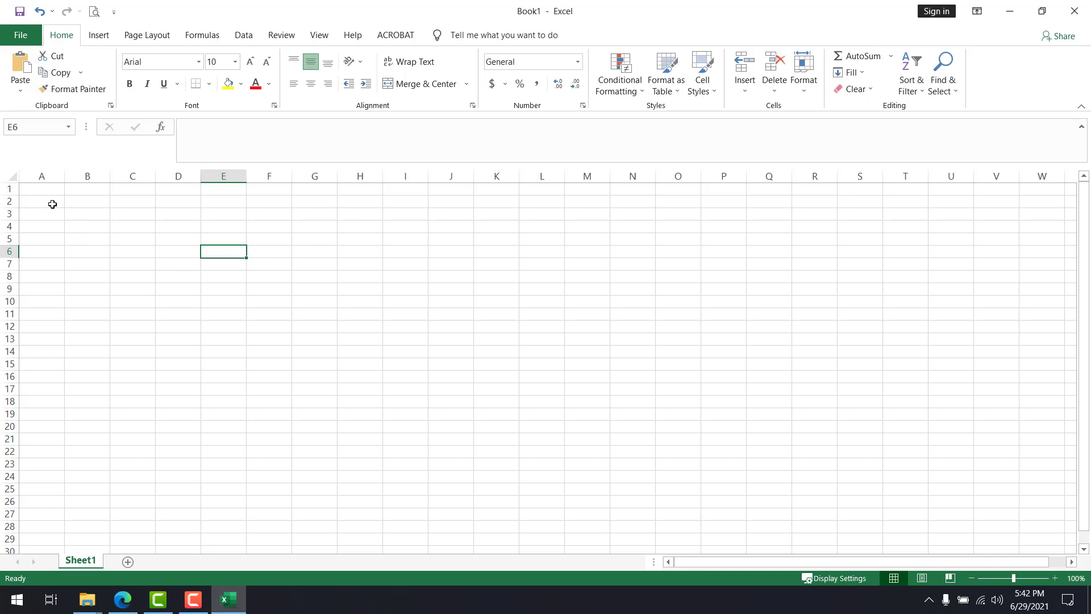
Save the workbook as Book1.xls in the LATIHAN MODUL folder, using the Excel 97-2003 Workbook format
{"action": "key", "text": "ctrl+s"}
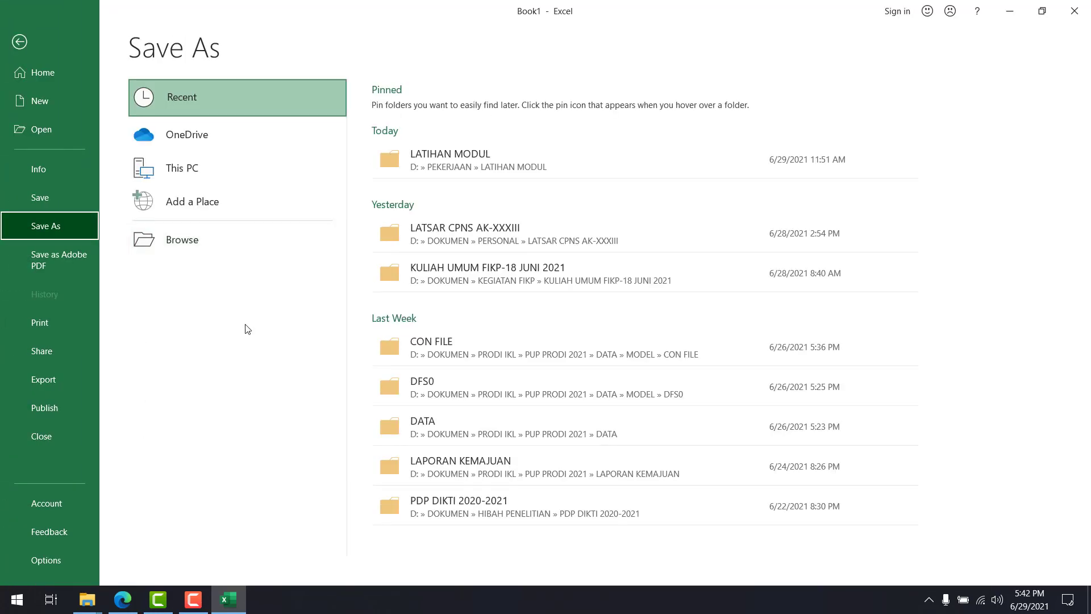
{"action": "left_click", "coordinate": [489, 164]}
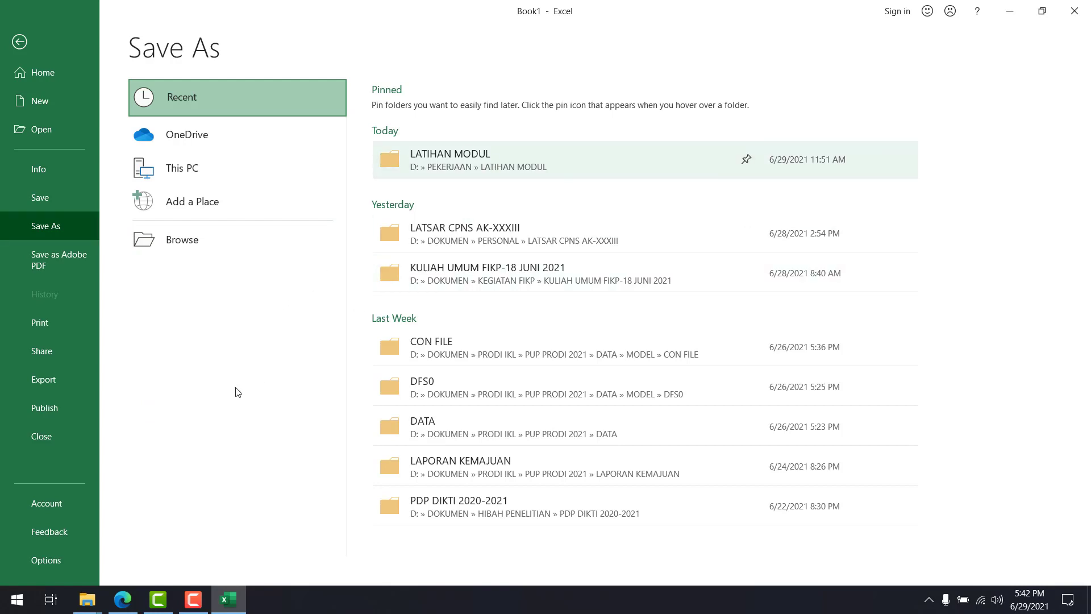
{"action": "left_click", "coordinate": [130, 260]}
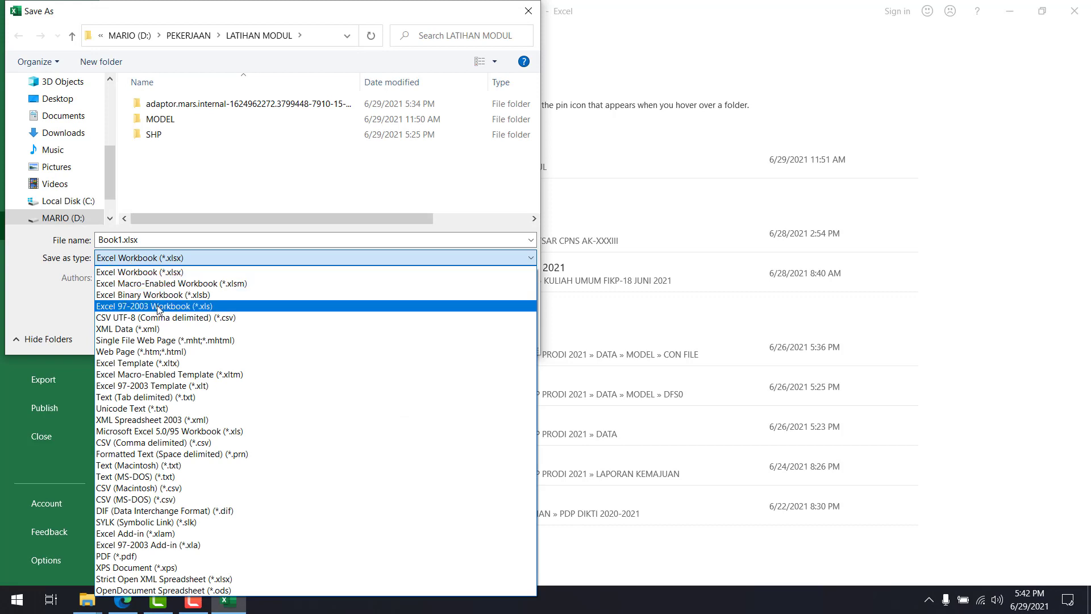
{"action": "left_click", "coordinate": [226, 307]}
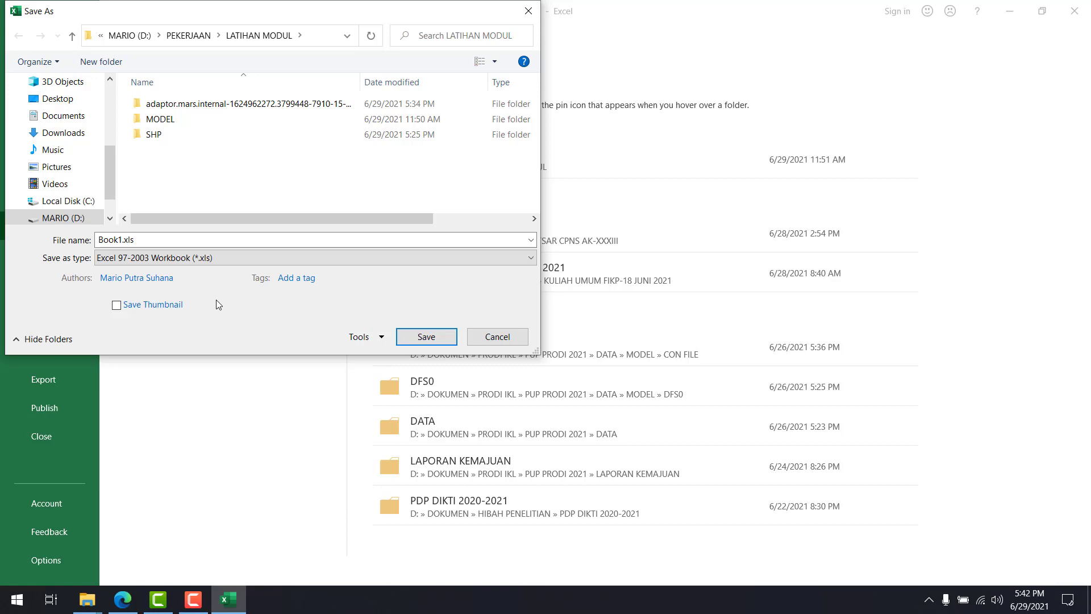
{"action": "left_click", "coordinate": [236, 264]}
{"action": "left_click", "coordinate": [236, 267]}
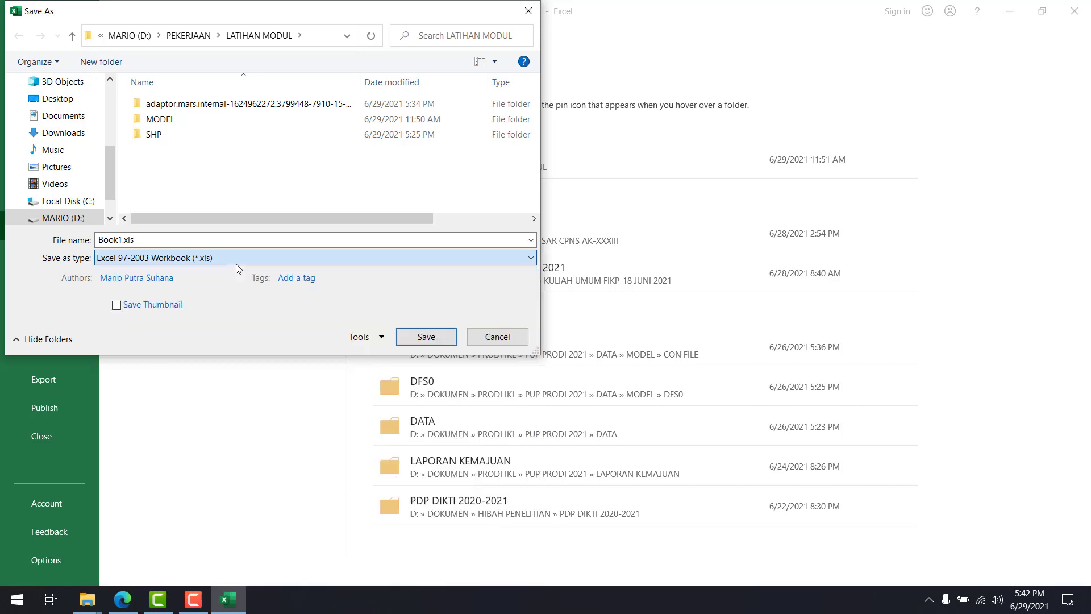
{"action": "left_click", "coordinate": [237, 265]}
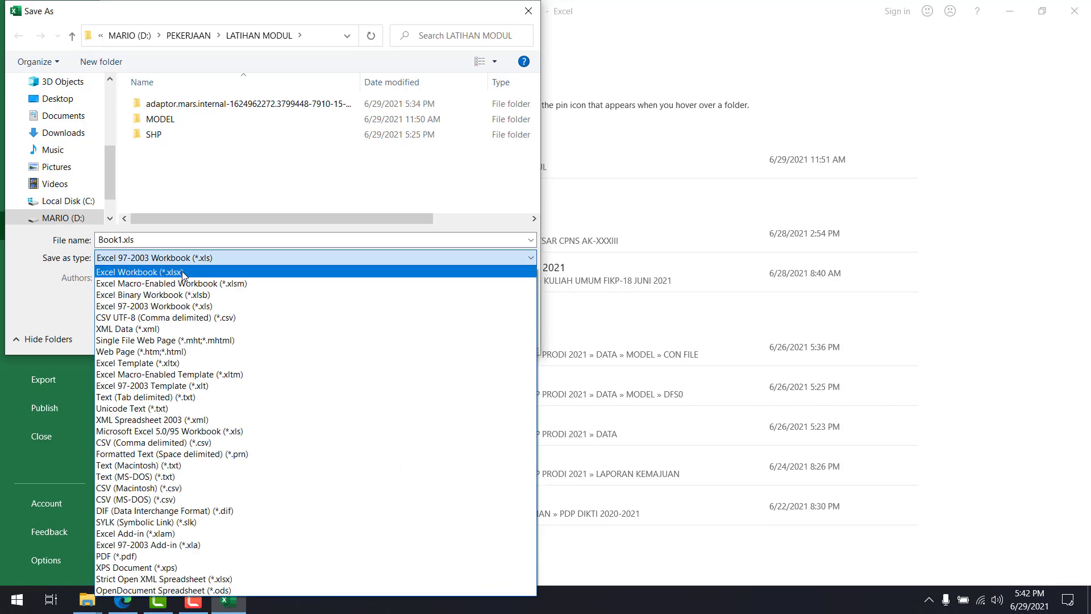
{"action": "left_click", "coordinate": [220, 259]}
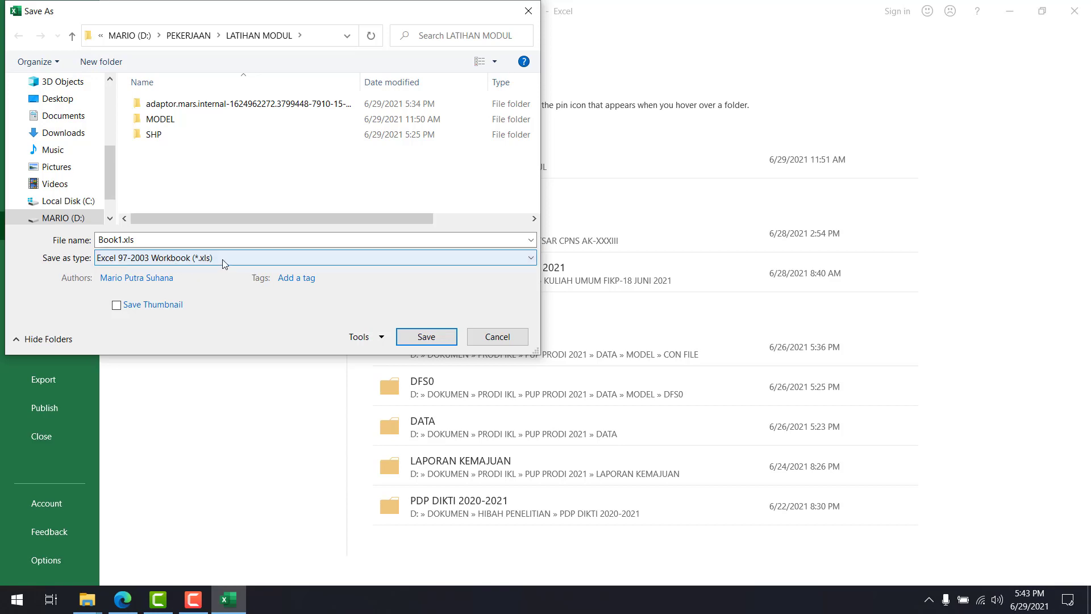
{"action": "left_click", "coordinate": [276, 259]}
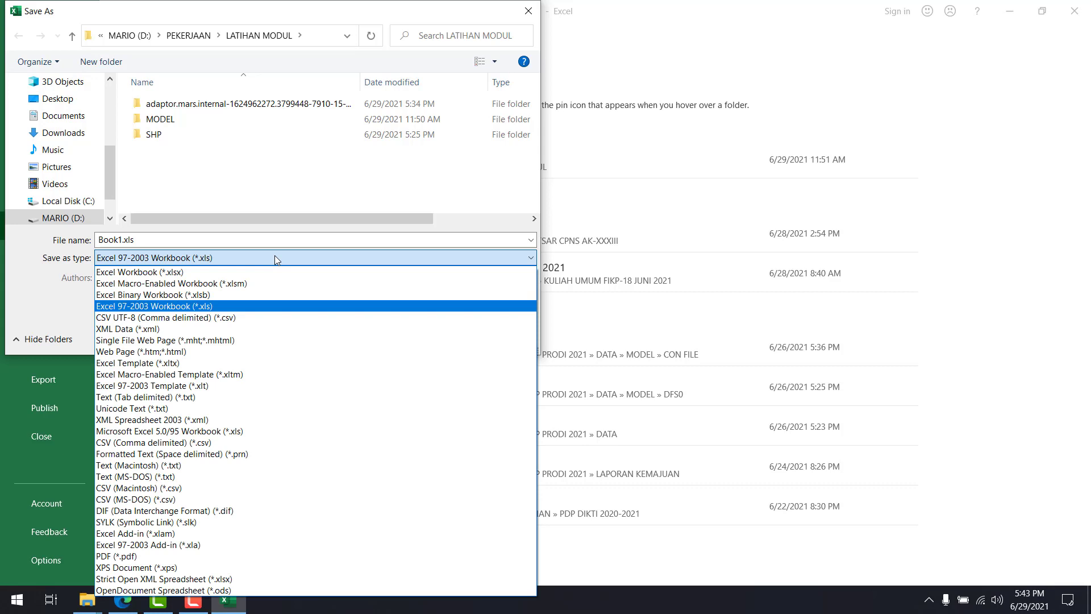
{"action": "left_click", "coordinate": [210, 314]}
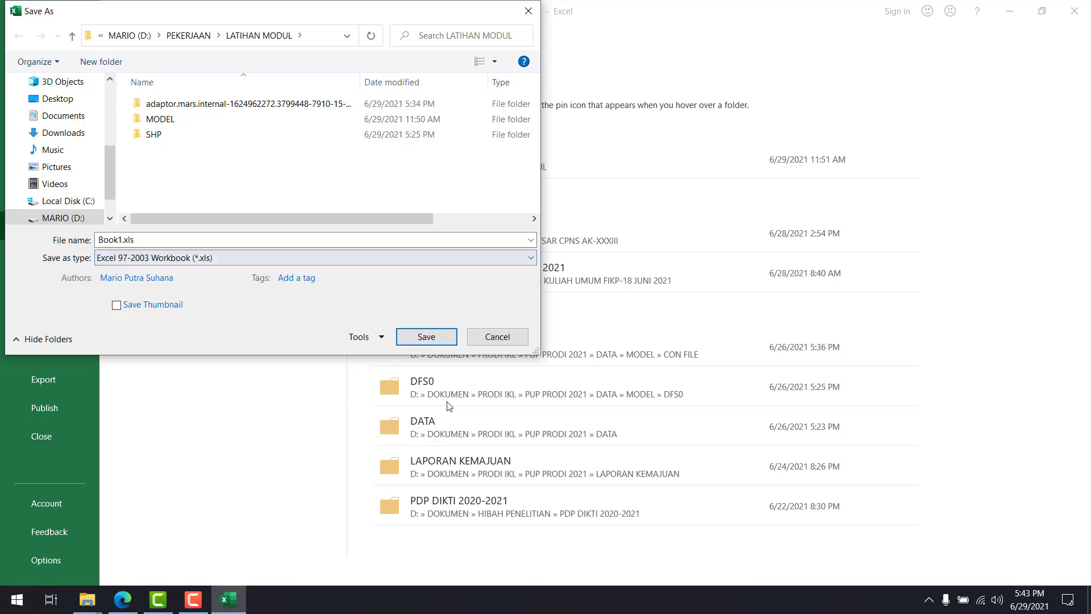
{"action": "left_click", "coordinate": [427, 337]}
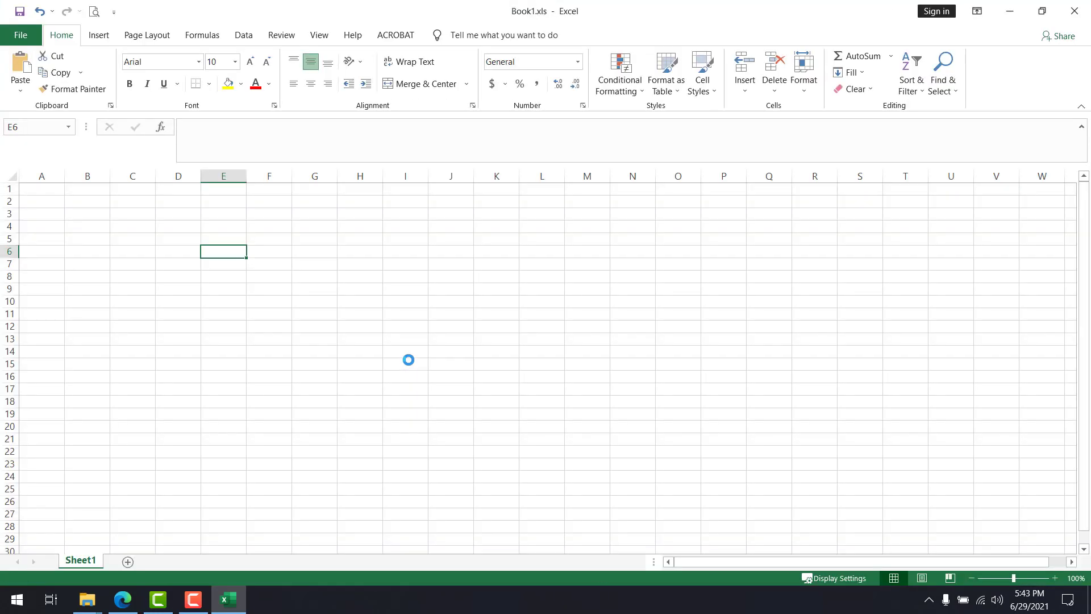
{"action": "left_click", "coordinate": [373, 275]}
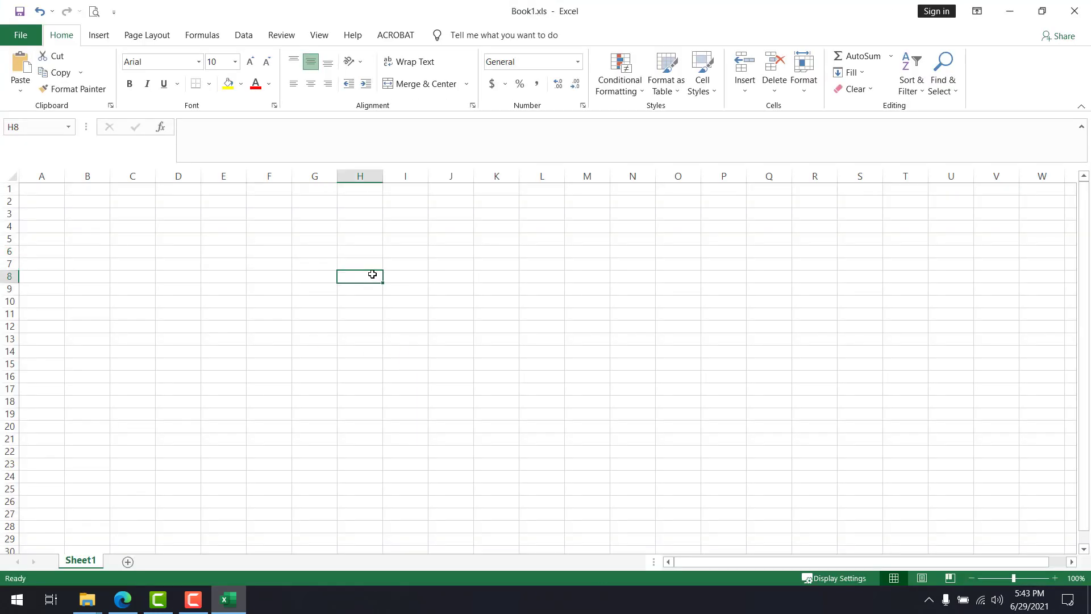
Close the workbook and rename Book1.xls in the LATIHAN MODUL folder as DataAngin.xls
{"action": "mouse_move", "coordinate": [87, 599]}
{"action": "left_click", "coordinate": [98, 547]}
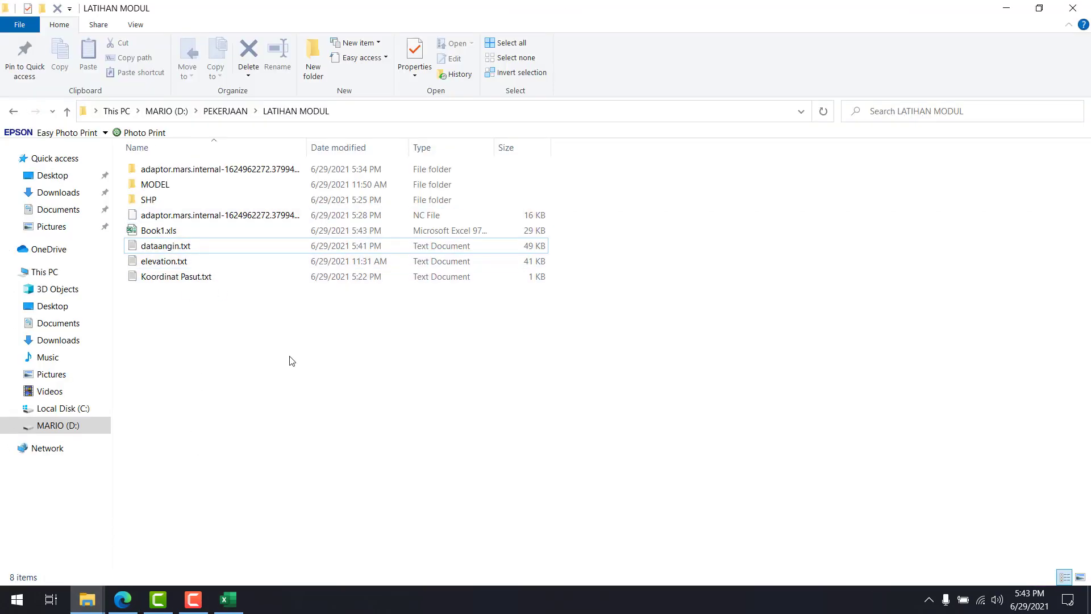
{"action": "left_click", "coordinate": [227, 598]}
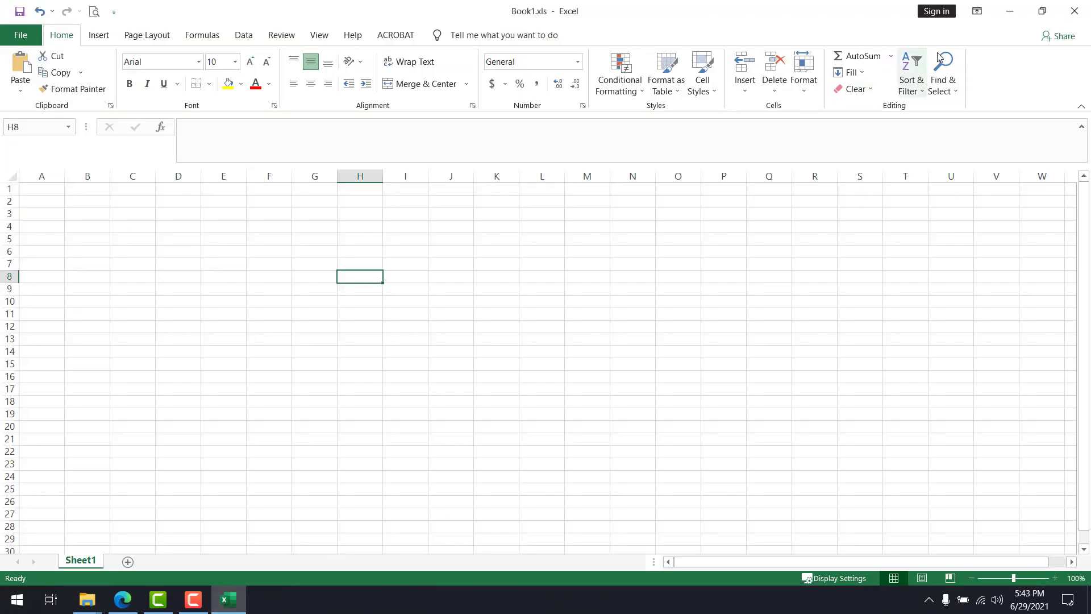
{"action": "left_click", "coordinate": [1062, 14]}
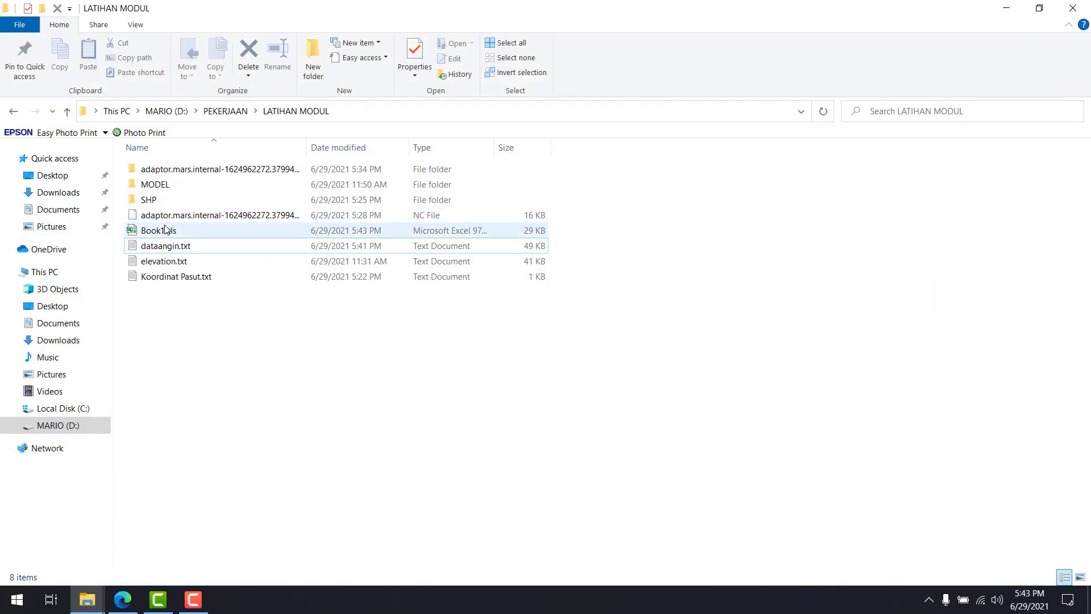
{"action": "left_click", "coordinate": [165, 228]}
{"action": "key", "text": "F2"}
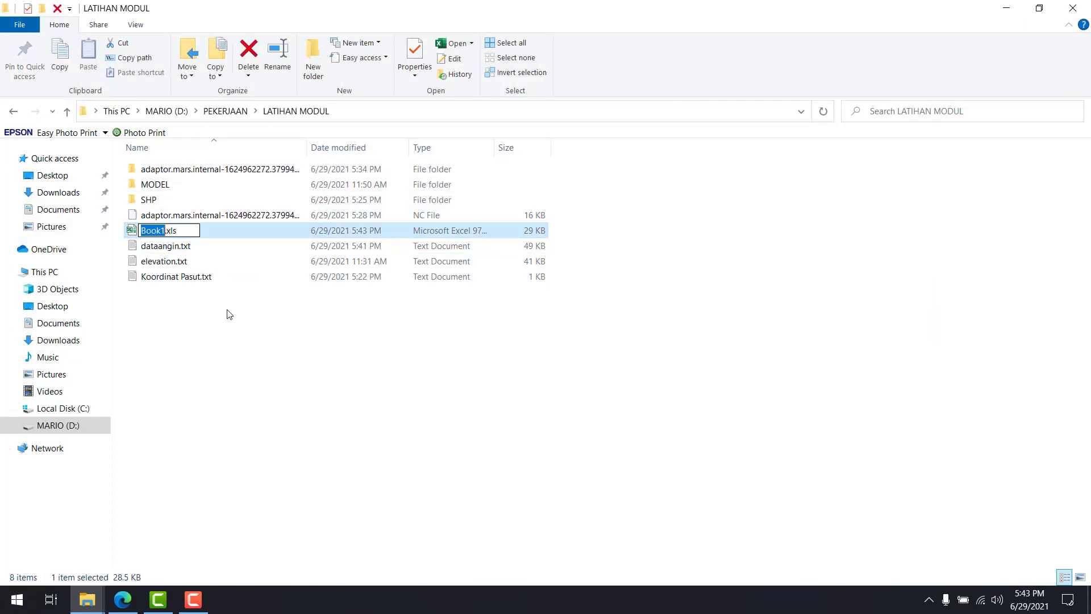
{"action": "type", "text": "DataAngin"}
{"action": "key", "text": "Return"}
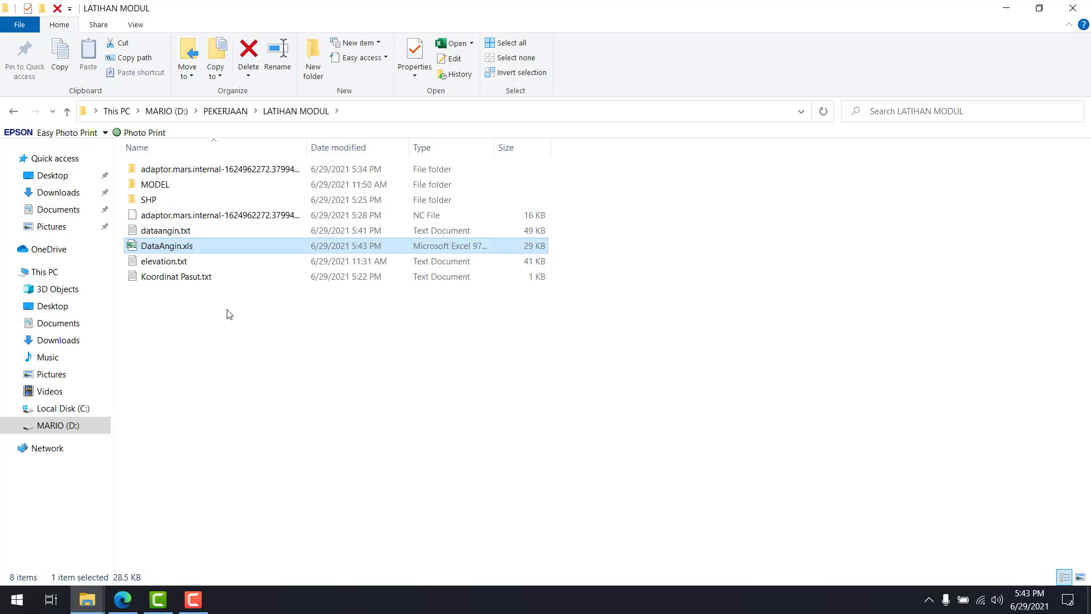
Open DataAngin.xls, load dataangin.txt from the LATIHAN MODUL folder into Excel as well, and dismiss its data loss notice
{"action": "double_click", "coordinate": [264, 252]}
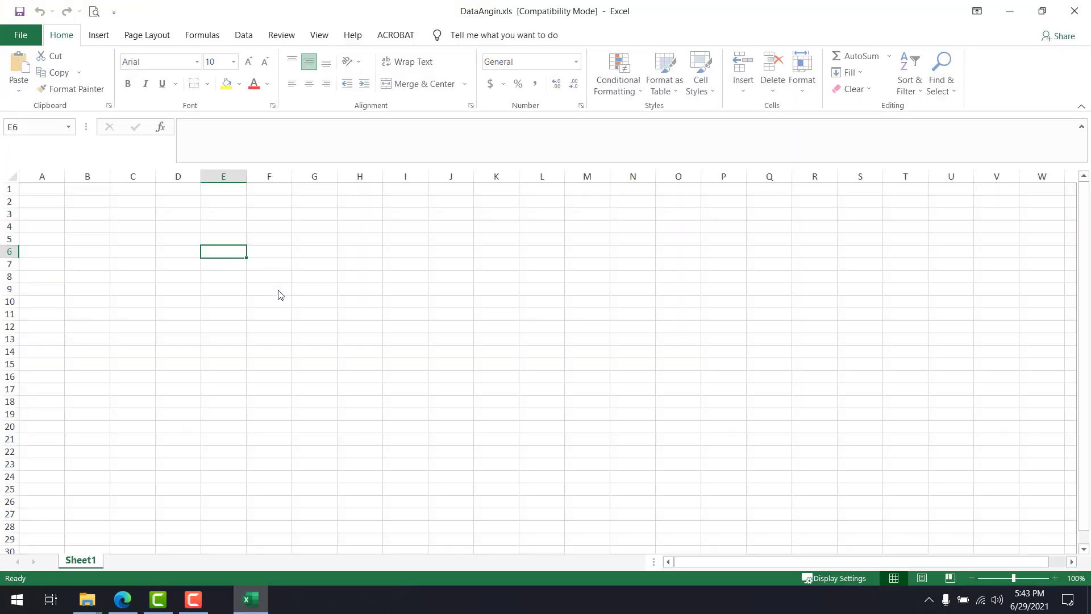
{"action": "left_click", "coordinate": [89, 606]}
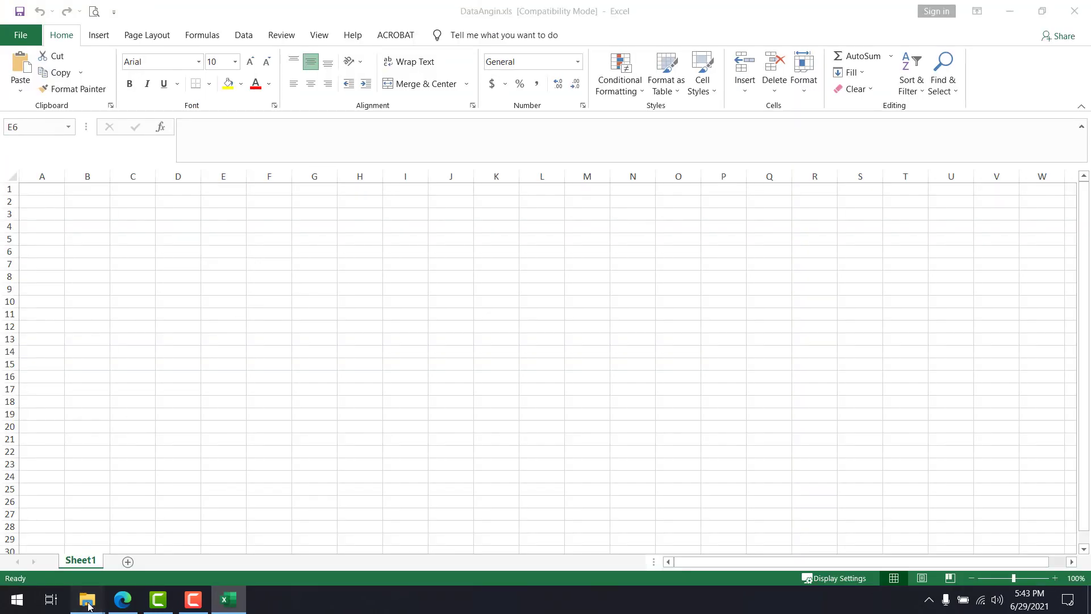
{"action": "left_click", "coordinate": [89, 547]}
{"action": "left_click", "coordinate": [159, 234]}
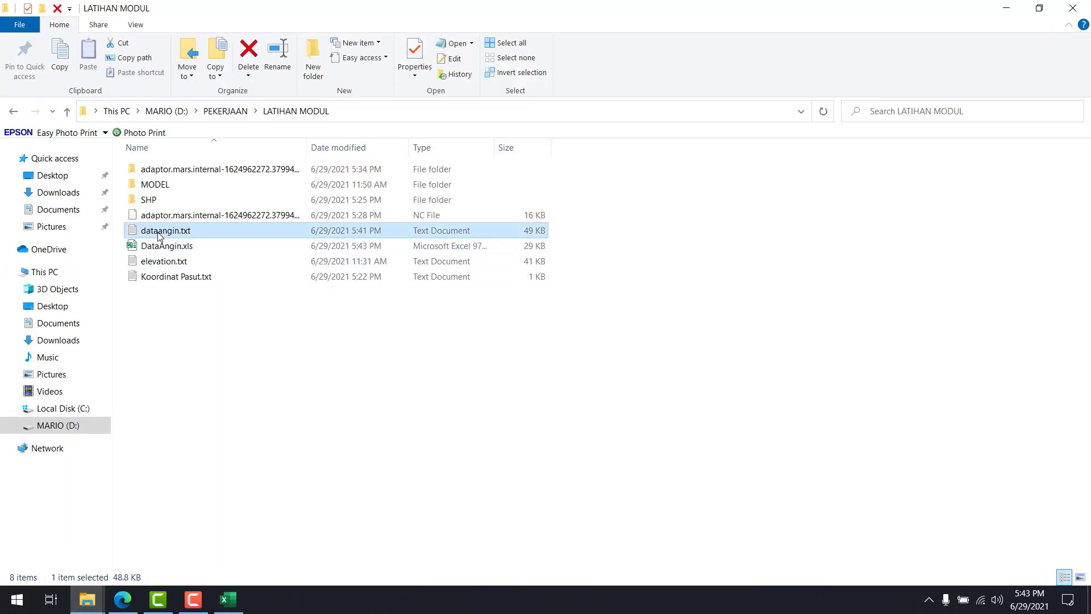
{"action": "left_click_drag", "start_coordinate": [160, 235], "coordinate": [373, 367]}
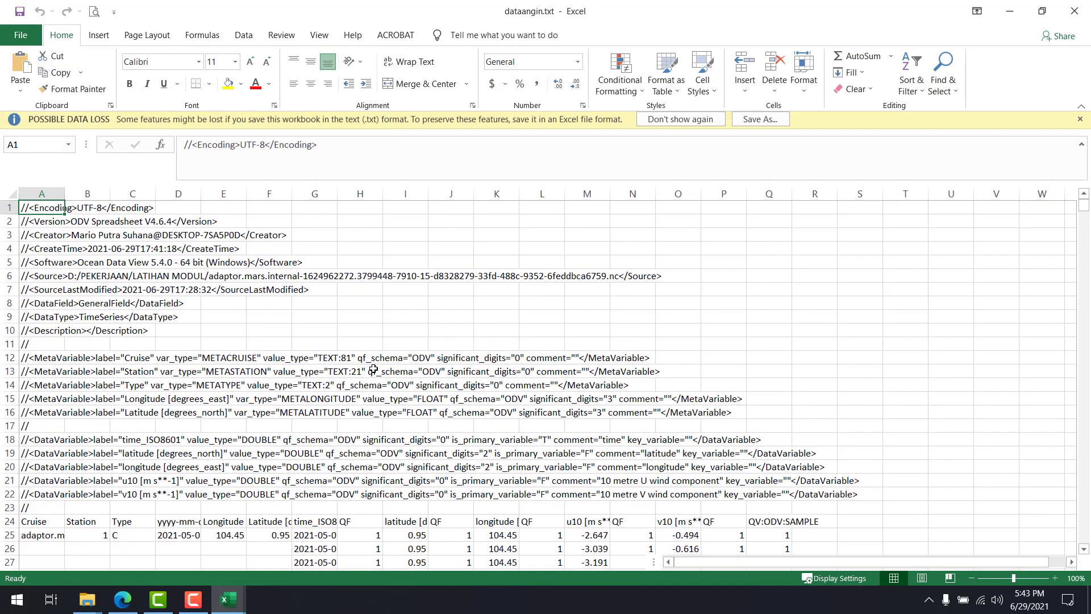
{"action": "left_click", "coordinate": [1079, 121]}
Examine the metadata header of dataangin.txt and its time, latitude, longitude, u10 and v10 columns below row 24
{"action": "scroll", "coordinate": [423, 283], "scroll_direction": "down", "scroll_amount": 6}
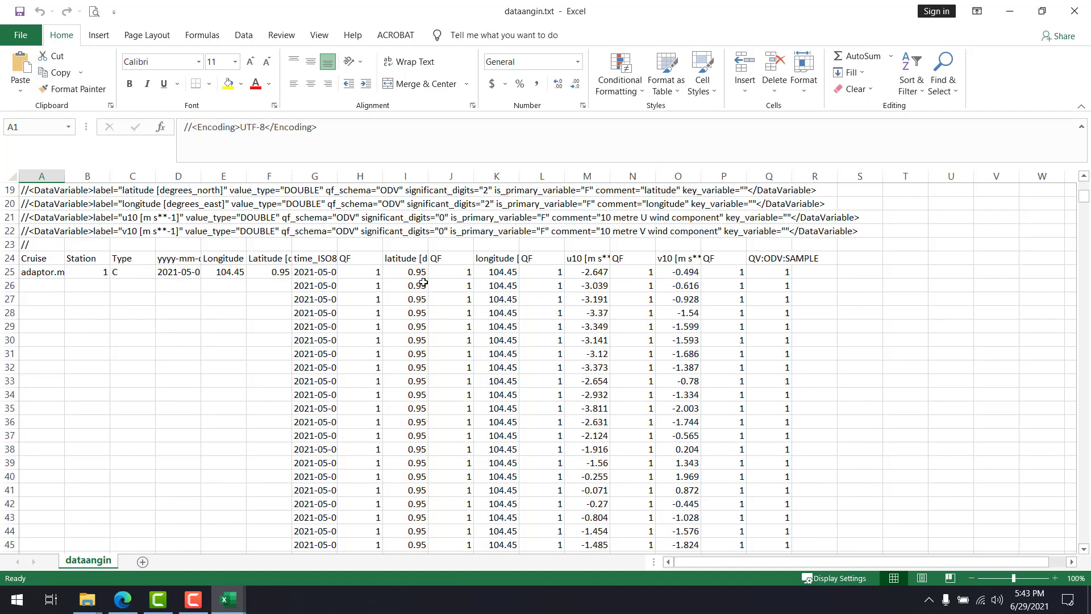
{"action": "scroll", "coordinate": [423, 282], "scroll_direction": "up", "scroll_amount": 3}
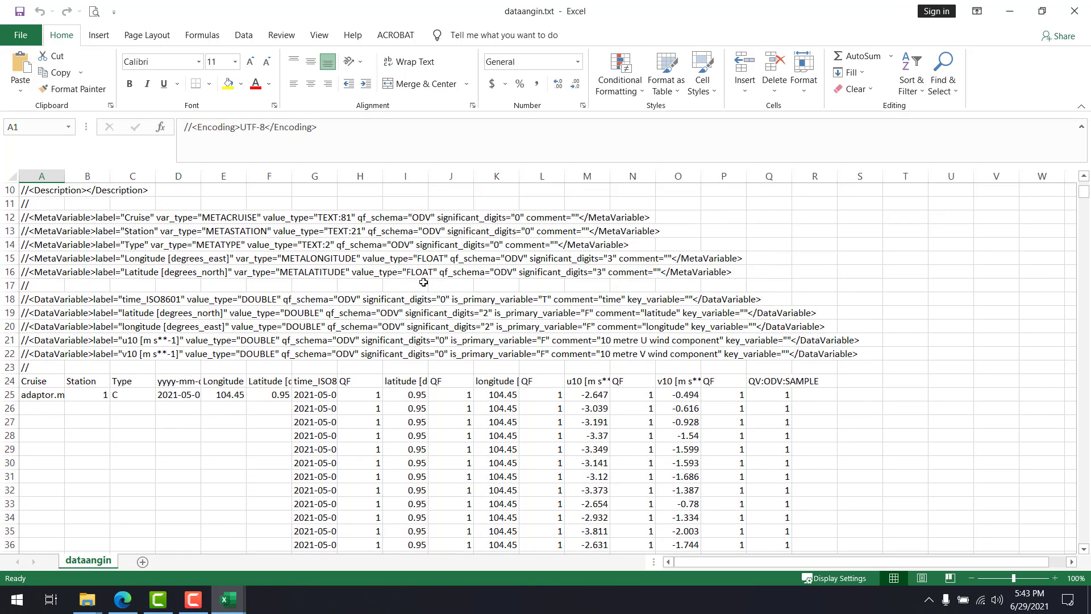
{"action": "scroll", "coordinate": [423, 283], "scroll_direction": "down", "scroll_amount": 9}
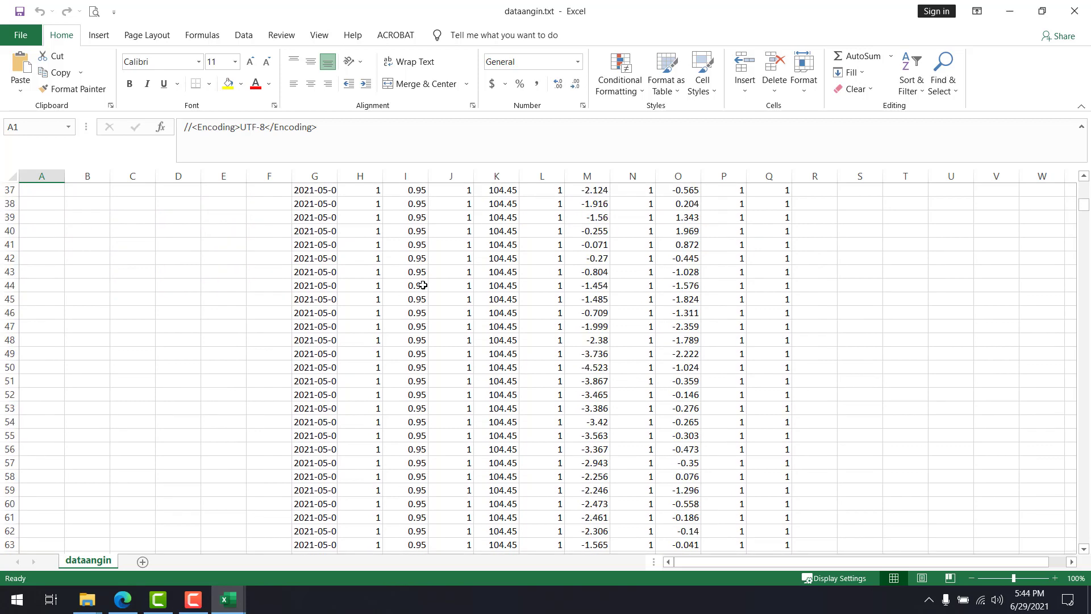
{"action": "scroll", "coordinate": [423, 285], "scroll_direction": "up", "scroll_amount": 9}
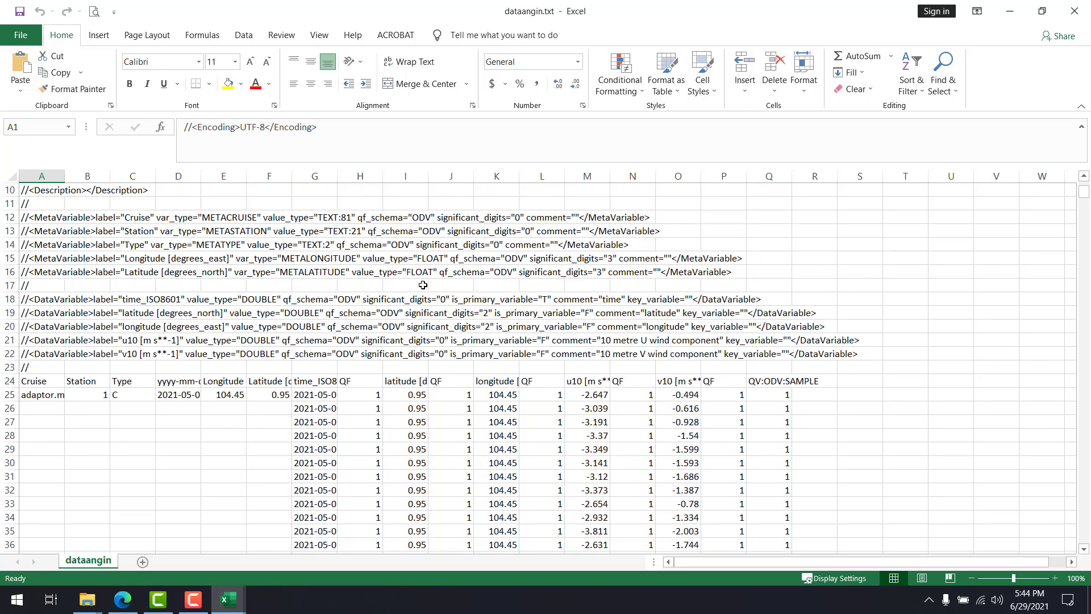
{"action": "scroll", "coordinate": [256, 372], "scroll_direction": "down", "scroll_amount": 17}
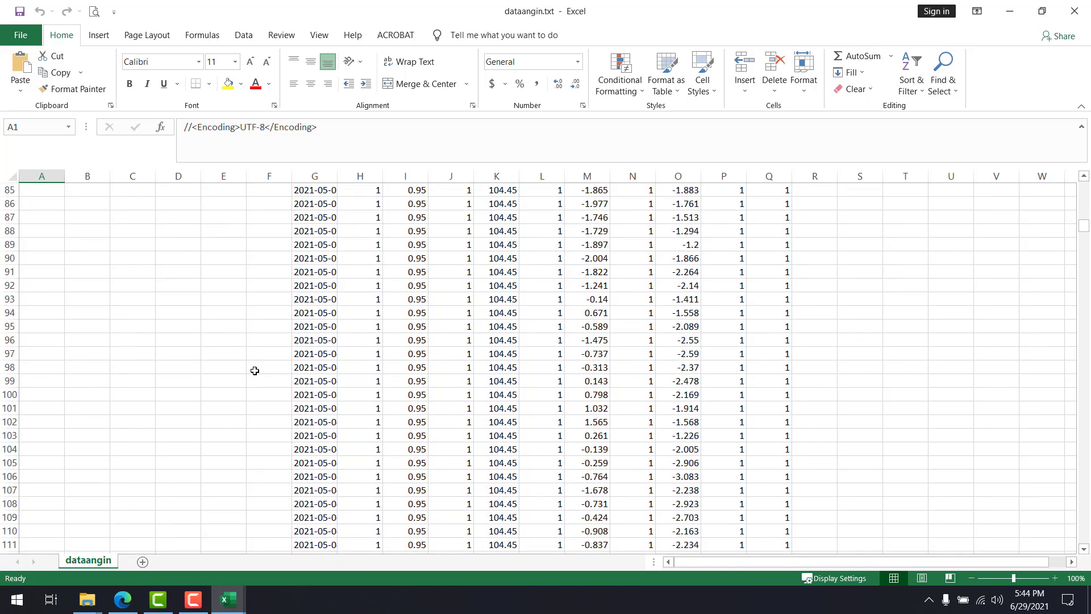
{"action": "scroll", "coordinate": [255, 372], "scroll_direction": "up", "scroll_amount": 20}
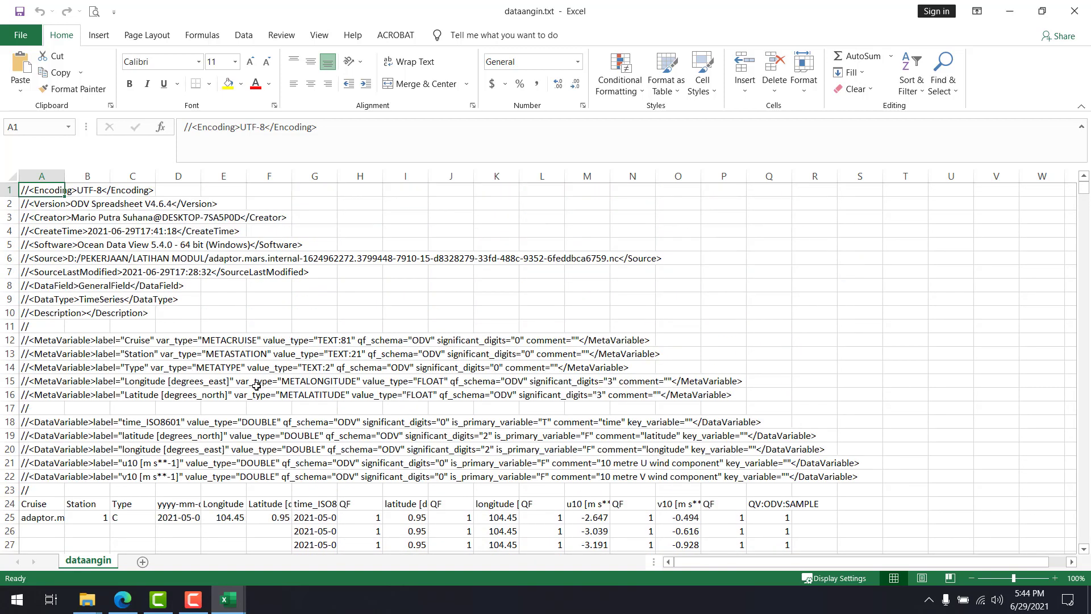
{"action": "scroll", "coordinate": [257, 386], "scroll_direction": "down", "scroll_amount": 7}
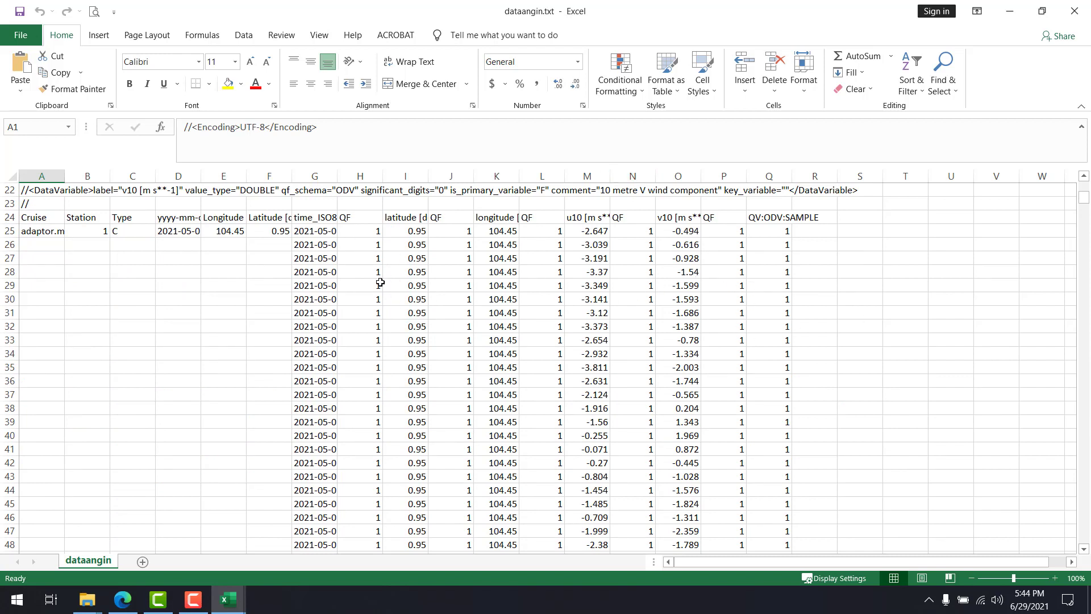
{"action": "left_click", "coordinate": [317, 234]}
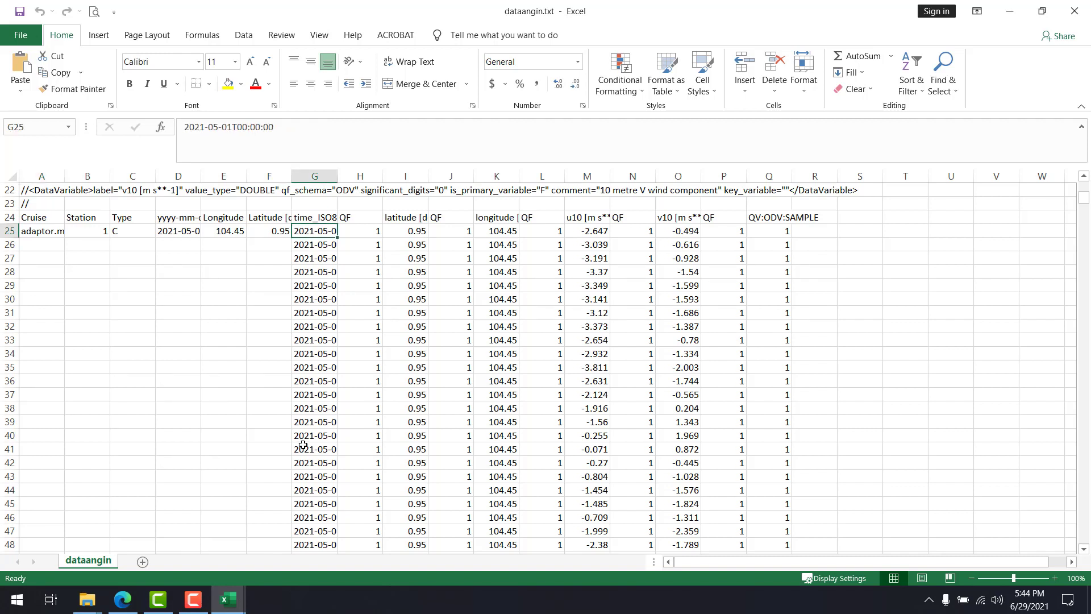
{"action": "left_click", "coordinate": [415, 243]}
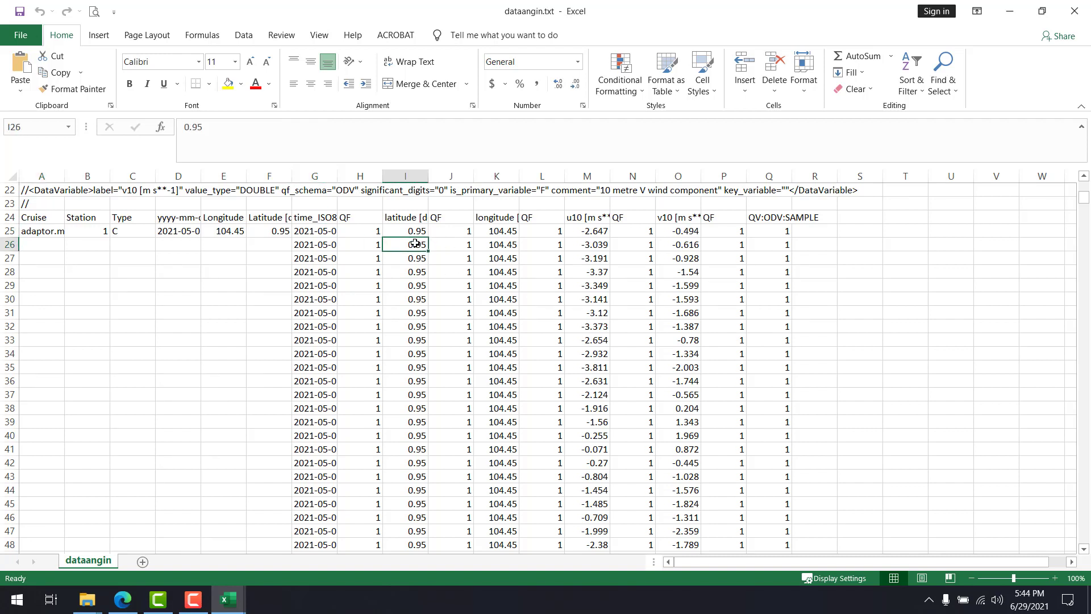
Check the longitude, u10 and v10 entries in rows 24 and 25 of dataangin.txt
{"action": "left_click", "coordinate": [495, 236]}
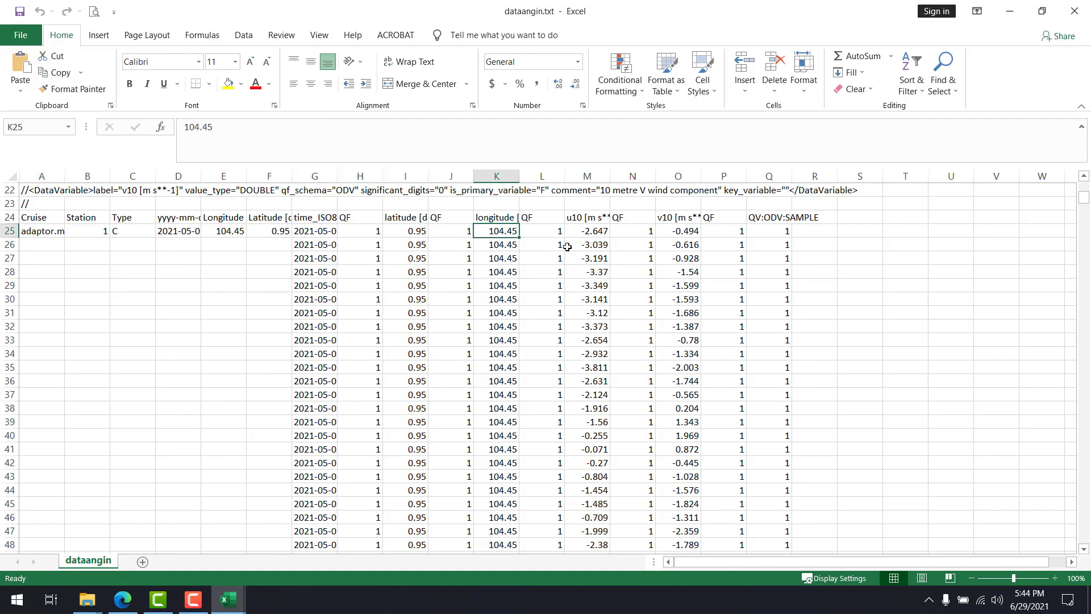
{"action": "left_click", "coordinate": [600, 229]}
{"action": "left_click", "coordinate": [585, 215]}
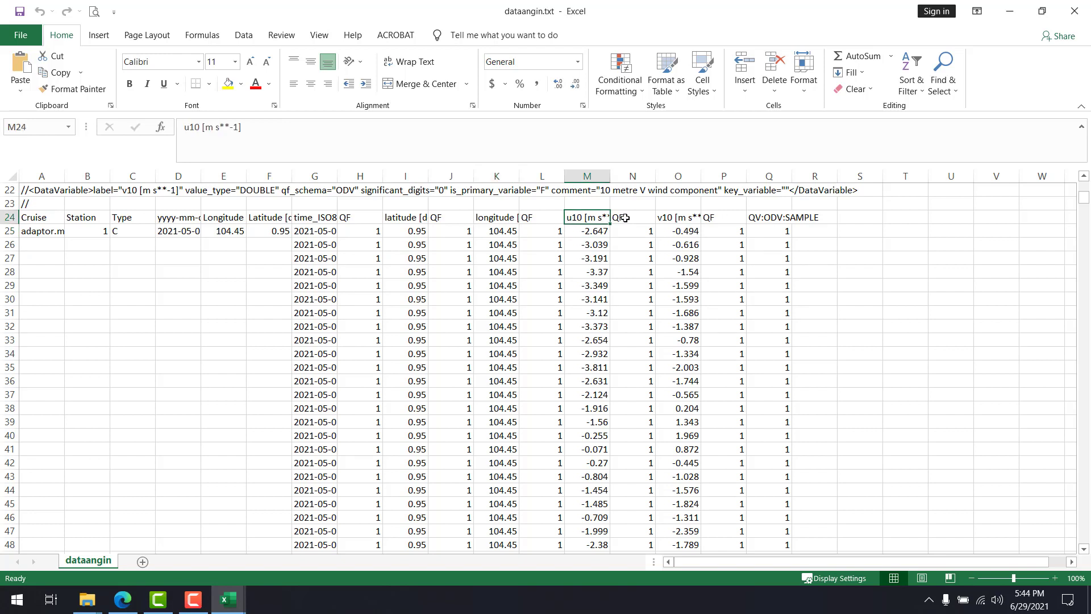
{"action": "left_click", "coordinate": [675, 219]}
{"action": "left_click", "coordinate": [675, 230]}
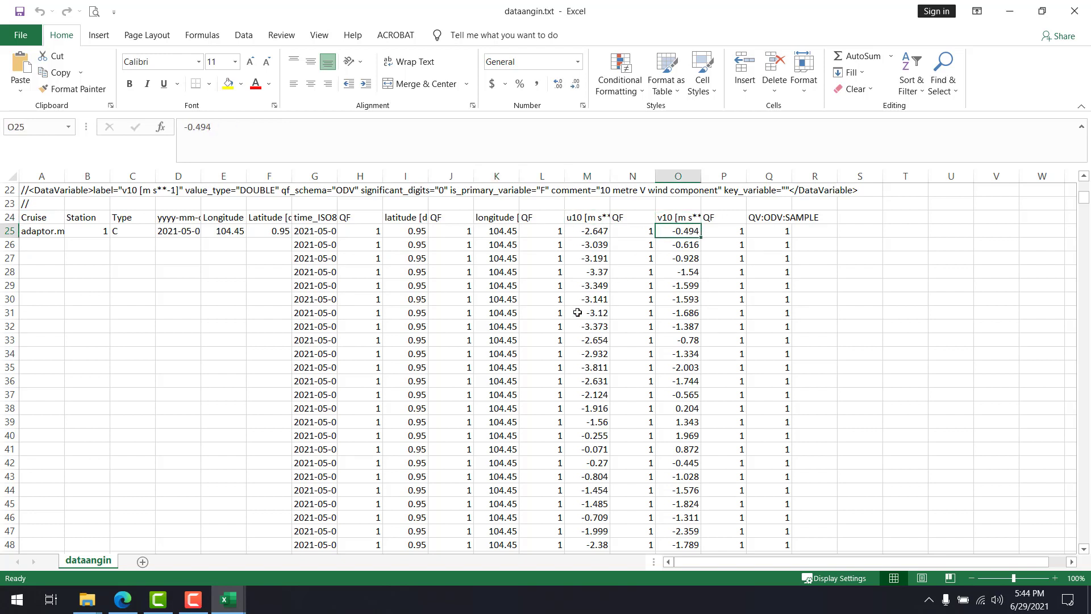
Copy the time_ISO8601 data in dataangin.txt from G25 to its last row and switch to the DataAngin.xls workbook
{"action": "left_click", "coordinate": [325, 233]}
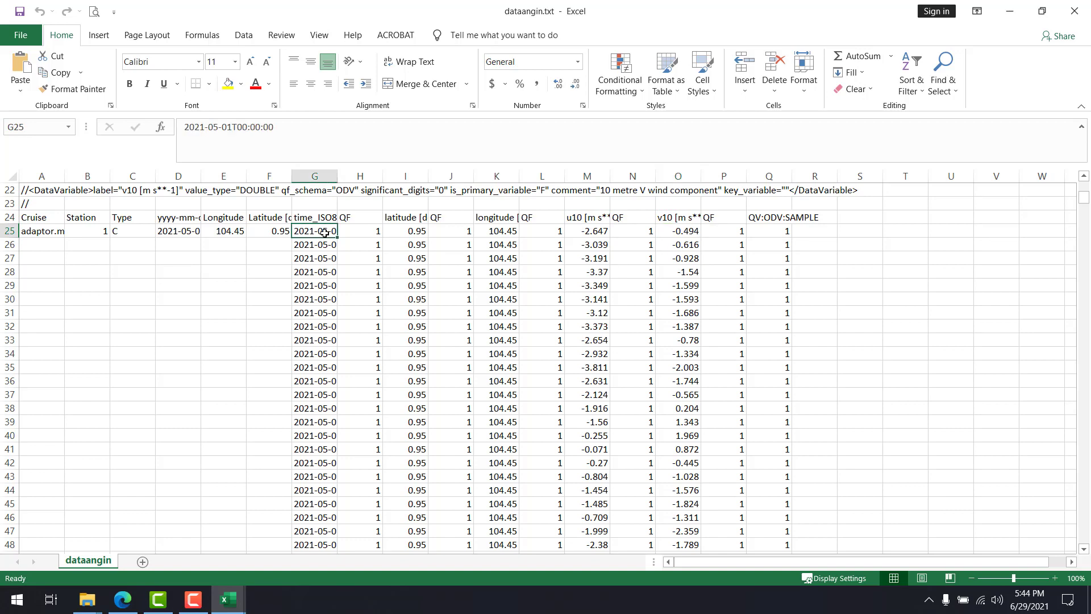
{"action": "key", "text": "ctrl+shift+Down"}
{"action": "key", "text": "ctrl+c"}
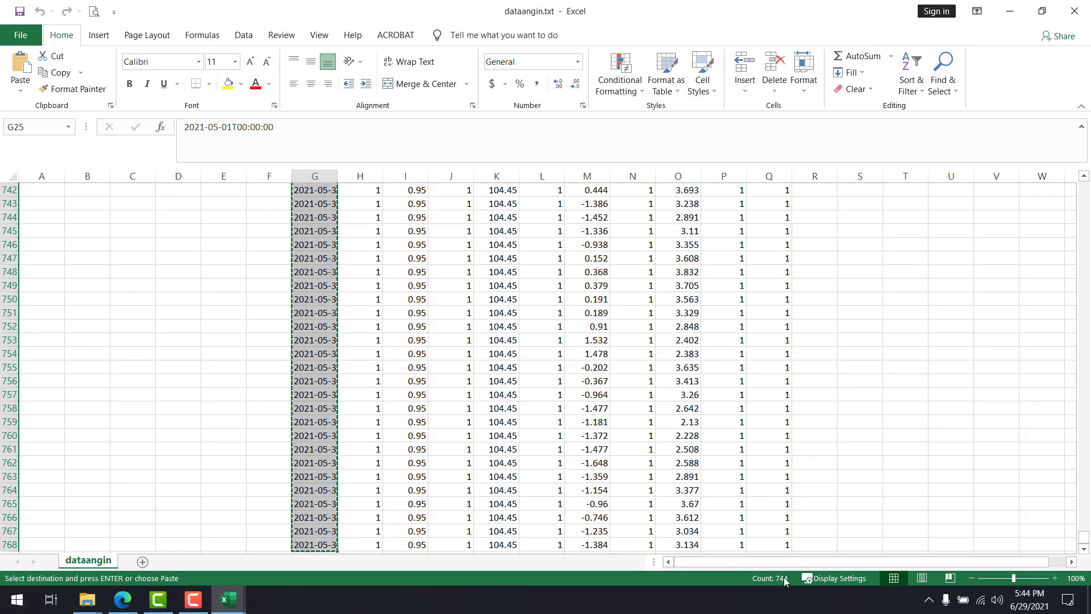
{"action": "mouse_move", "coordinate": [240, 596]}
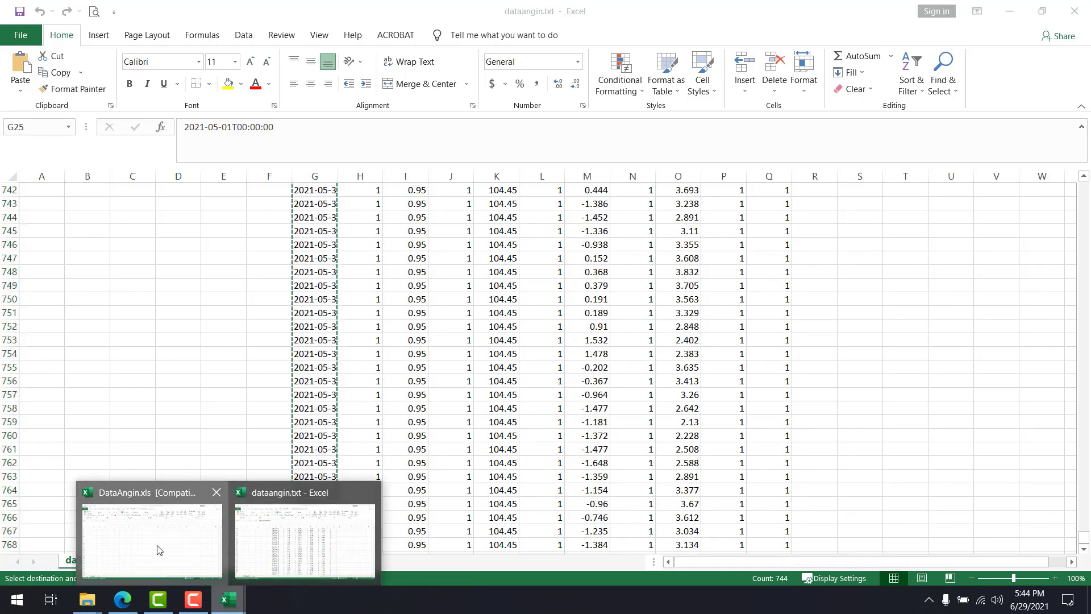
{"action": "left_click", "coordinate": [157, 549]}
Try pasting the copied times into Sheet1 from cell A2, and undo the paste
{"action": "left_click", "coordinate": [54, 202]}
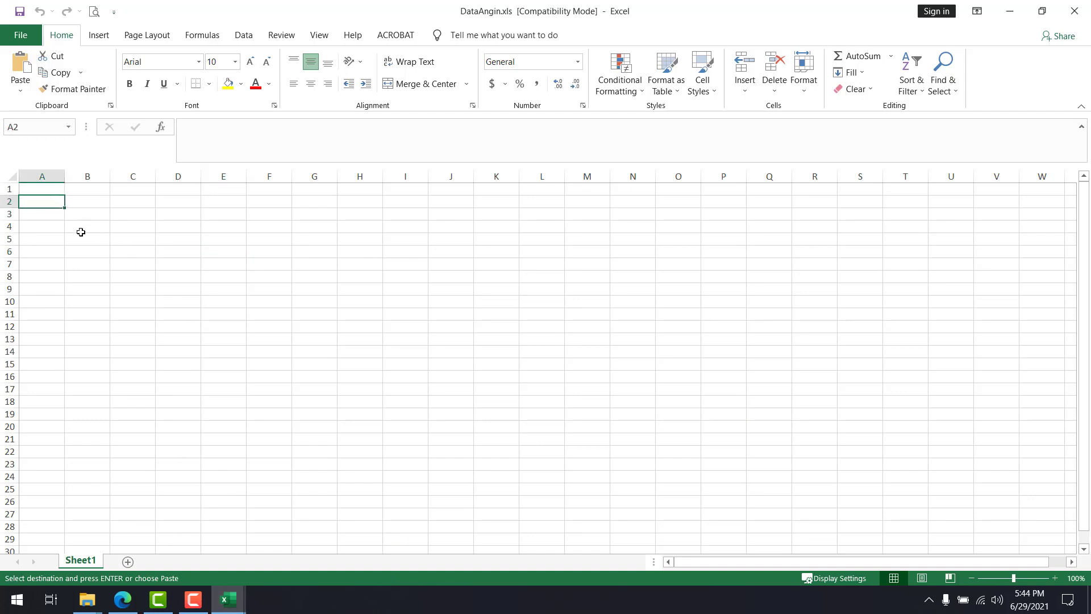
{"action": "right_click", "coordinate": [57, 204]}
{"action": "left_click", "coordinate": [105, 267]}
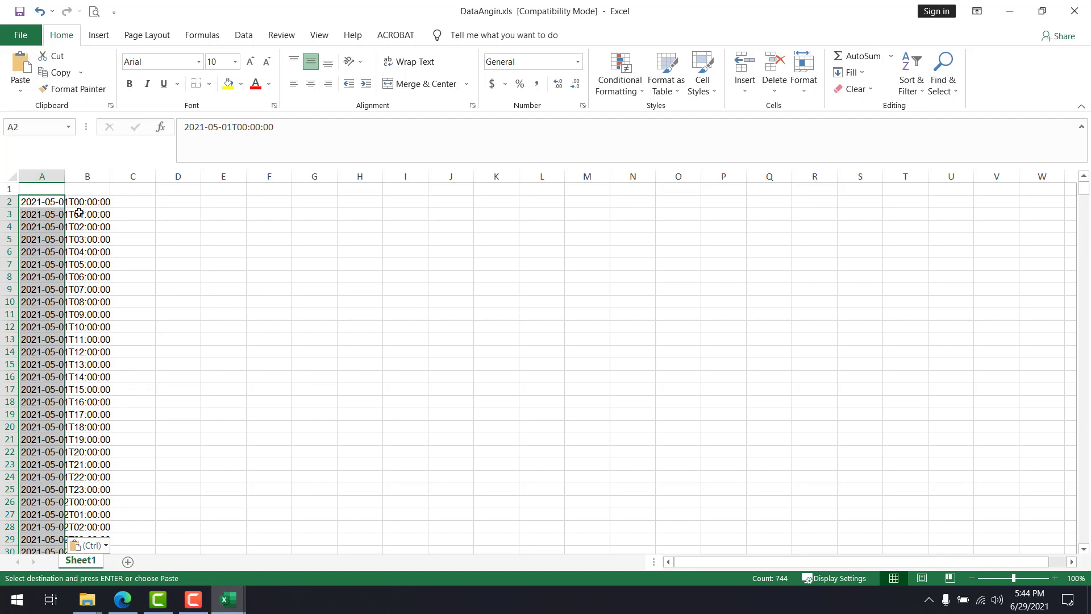
{"action": "left_click", "coordinate": [169, 217]}
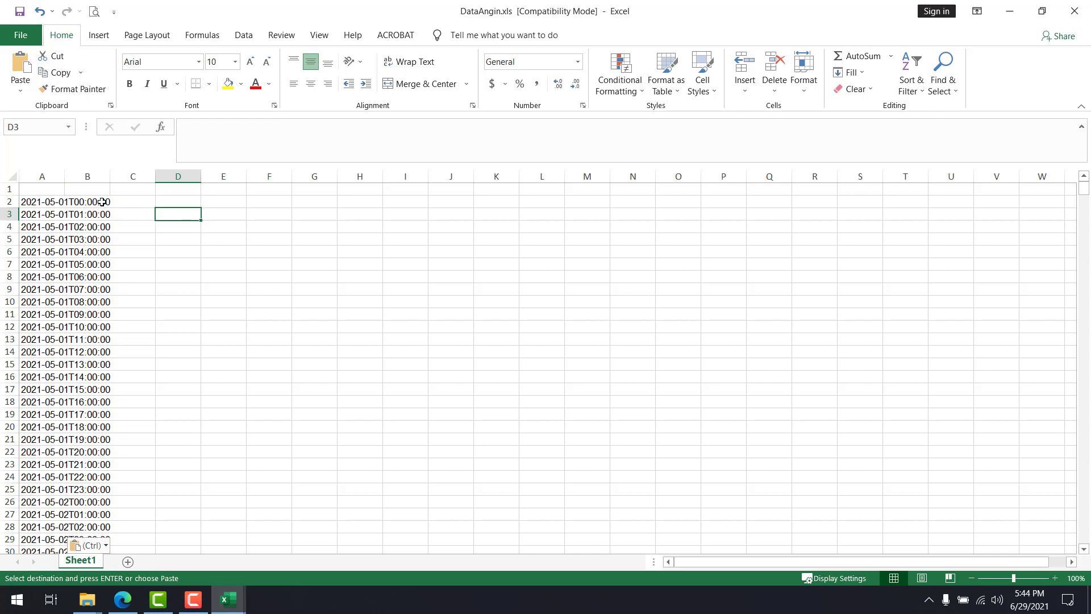
{"action": "right_click", "coordinate": [169, 211]}
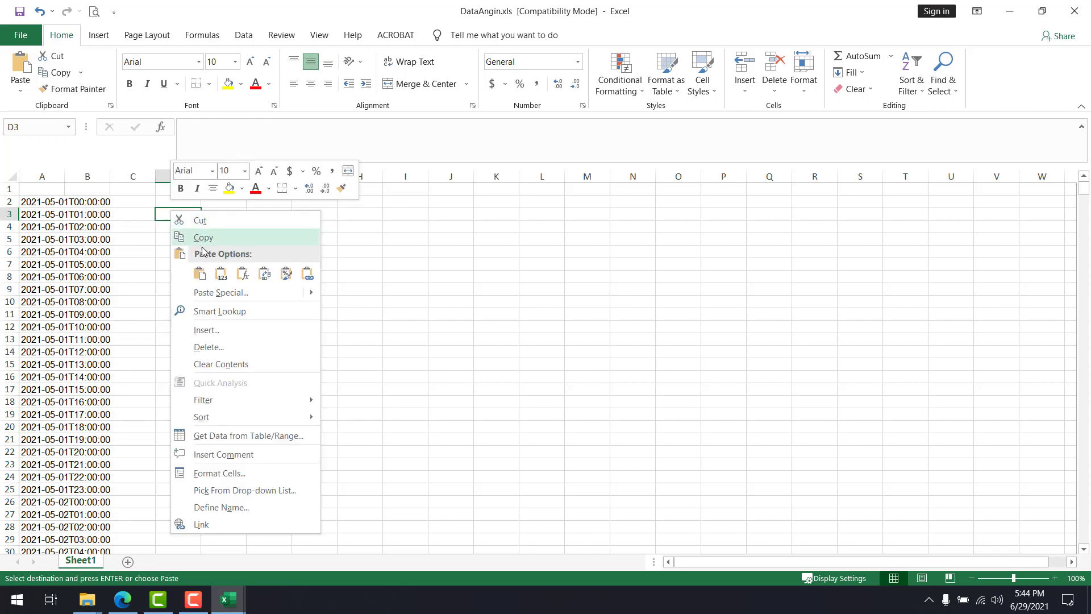
{"action": "left_click", "coordinate": [221, 273]}
{"action": "key", "text": "ctrl+z"}
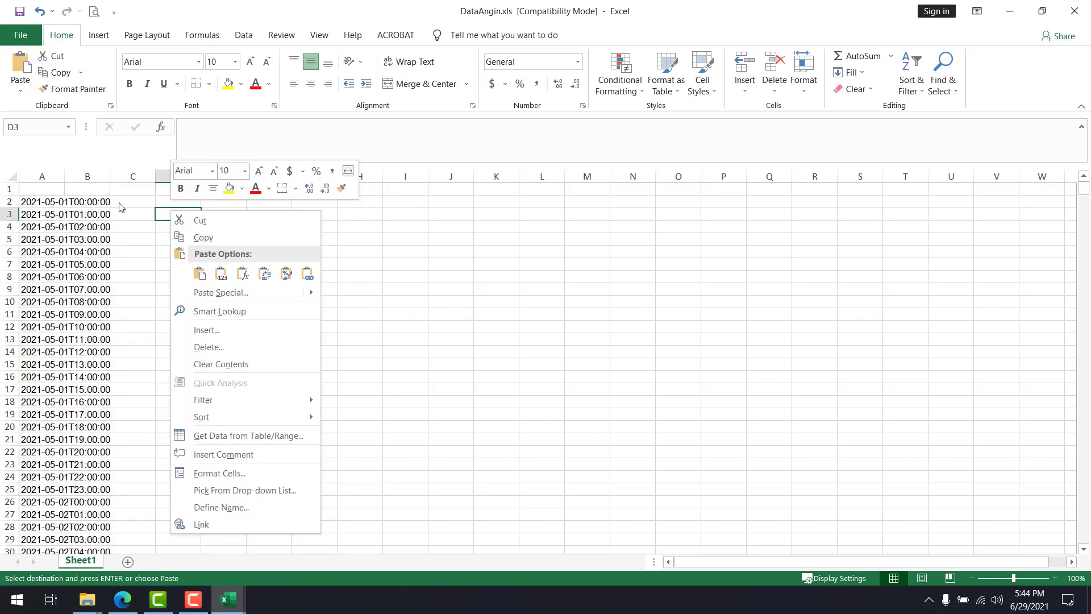
{"action": "key", "text": "ctrl+z"}
Paste the copied times as values only, starting at cell A2 of Sheet1
{"action": "left_click", "coordinate": [49, 203]}
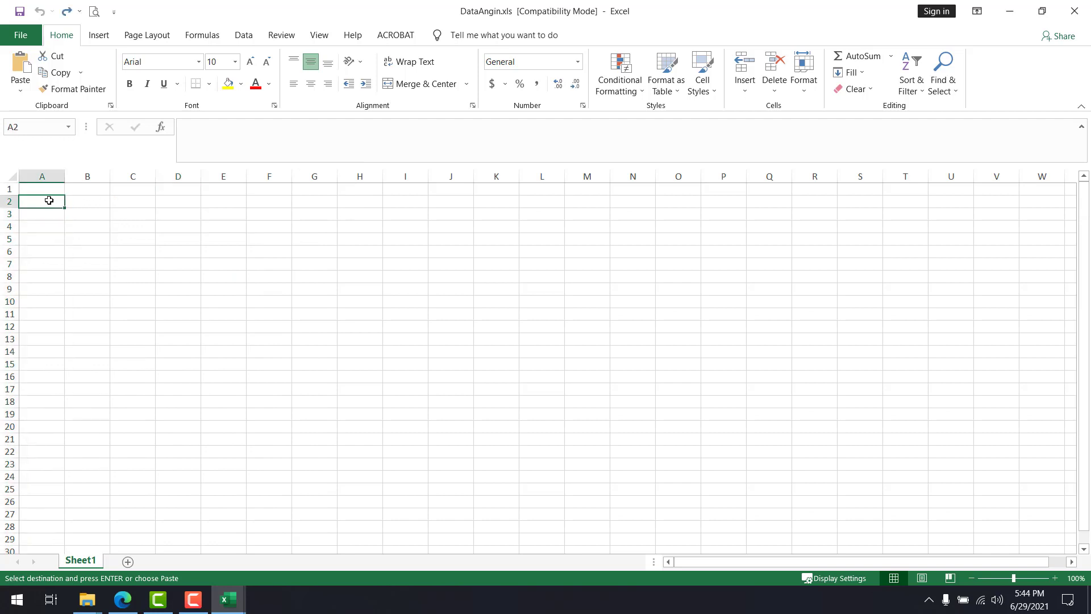
{"action": "left_click", "coordinate": [20, 89]}
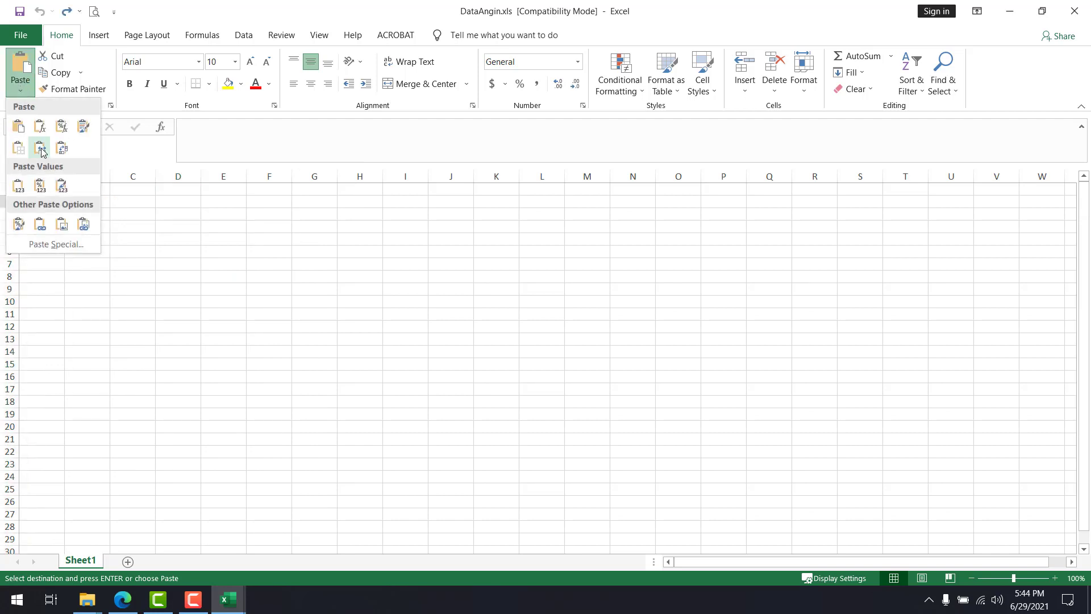
{"action": "left_click", "coordinate": [19, 187]}
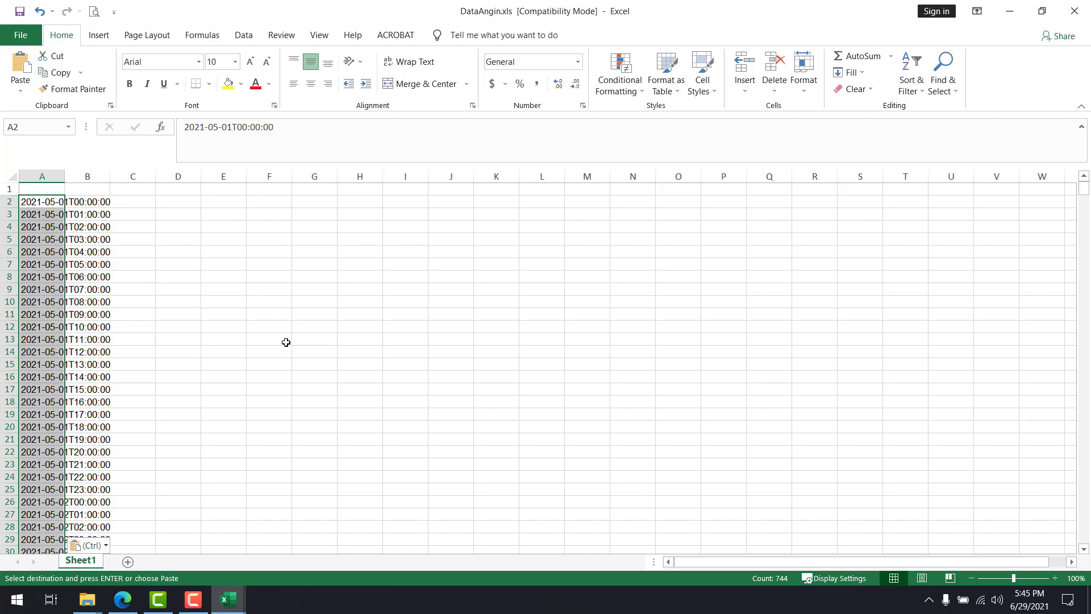
Split the times in column A with Text to Columns as delimited data, adding "-" as another delimiter and keeping the General format
{"action": "left_click", "coordinate": [245, 36]}
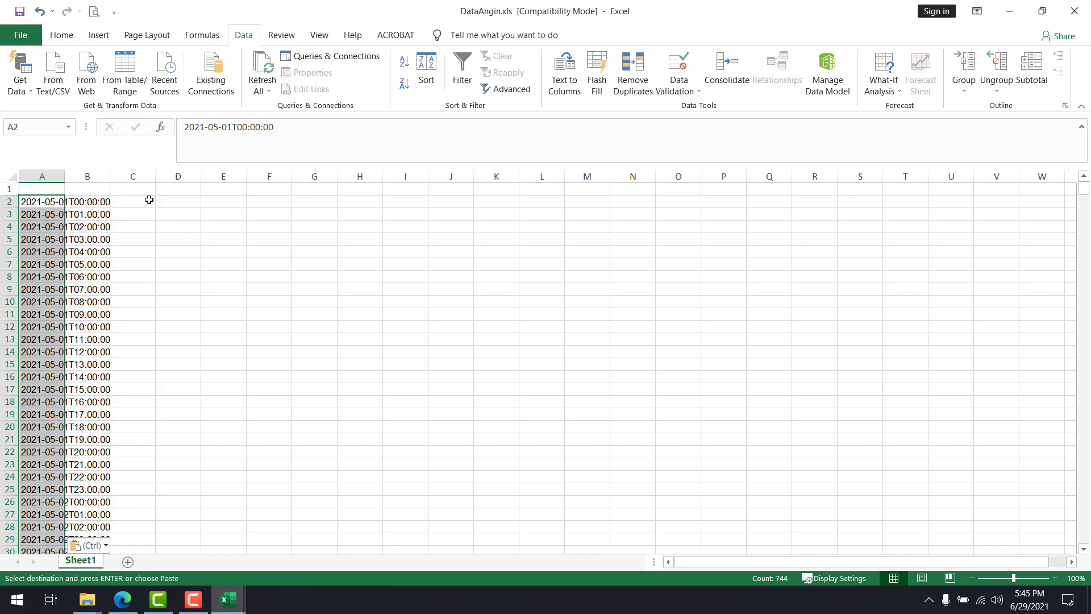
{"action": "left_click", "coordinate": [573, 89]}
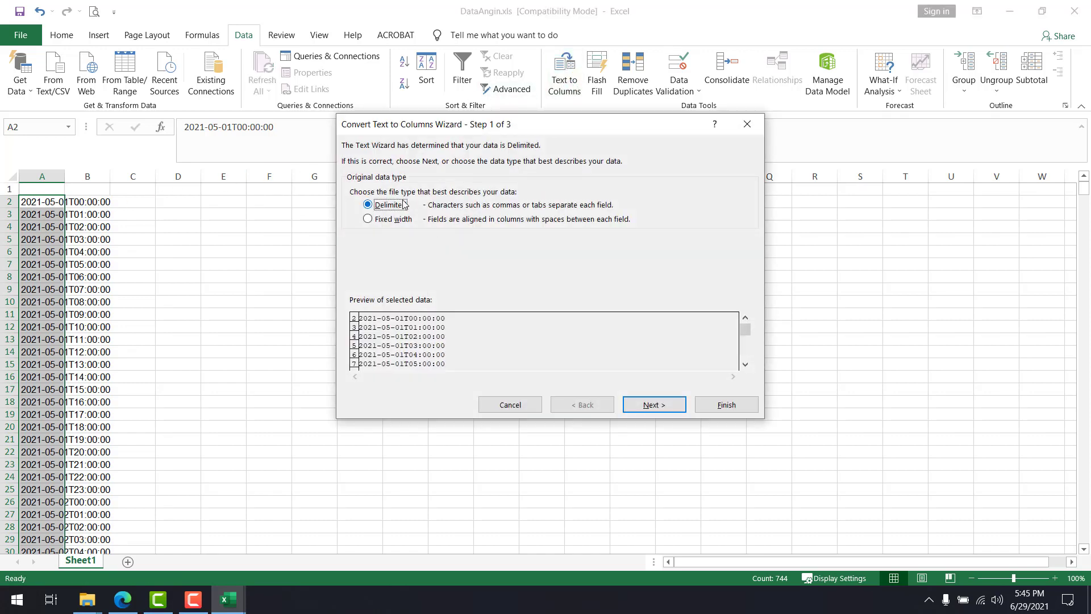
{"action": "left_click", "coordinate": [653, 404]}
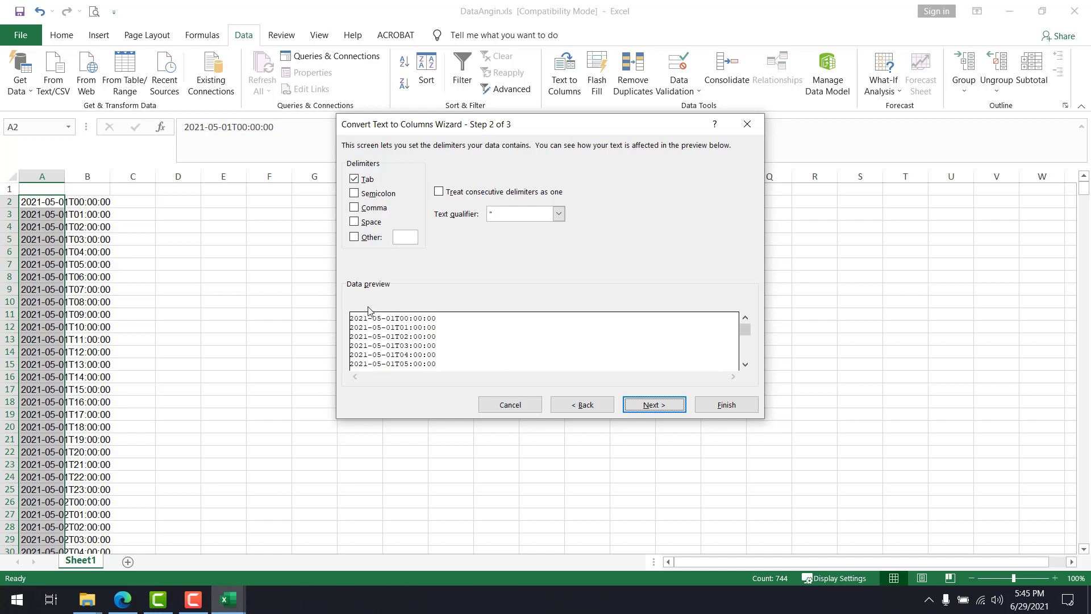
{"action": "left_click", "coordinate": [367, 238]}
{"action": "type", "text": "-"}
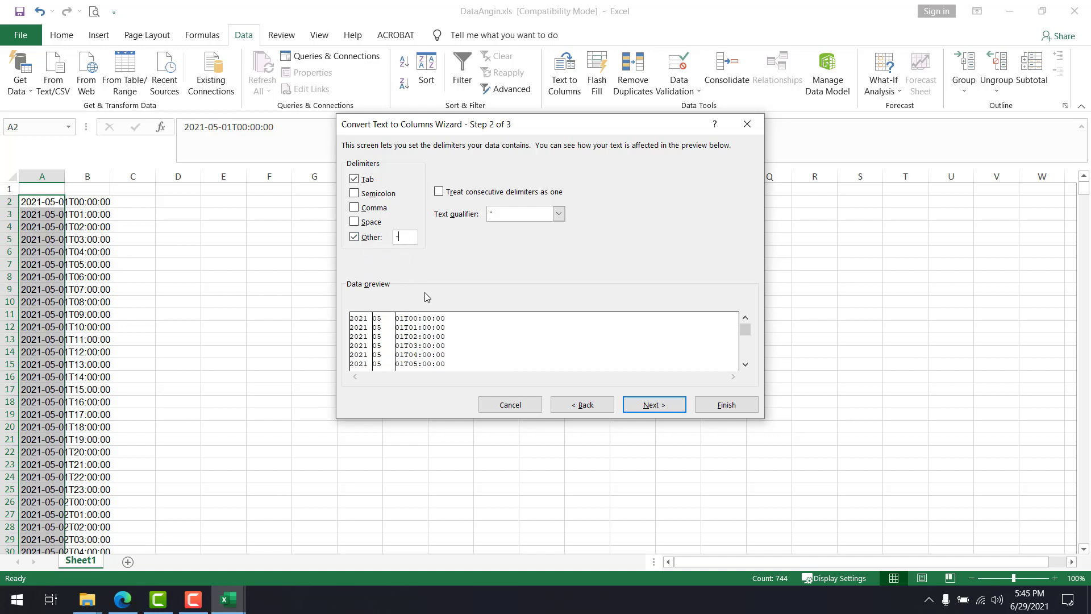
{"action": "left_click", "coordinate": [647, 411]}
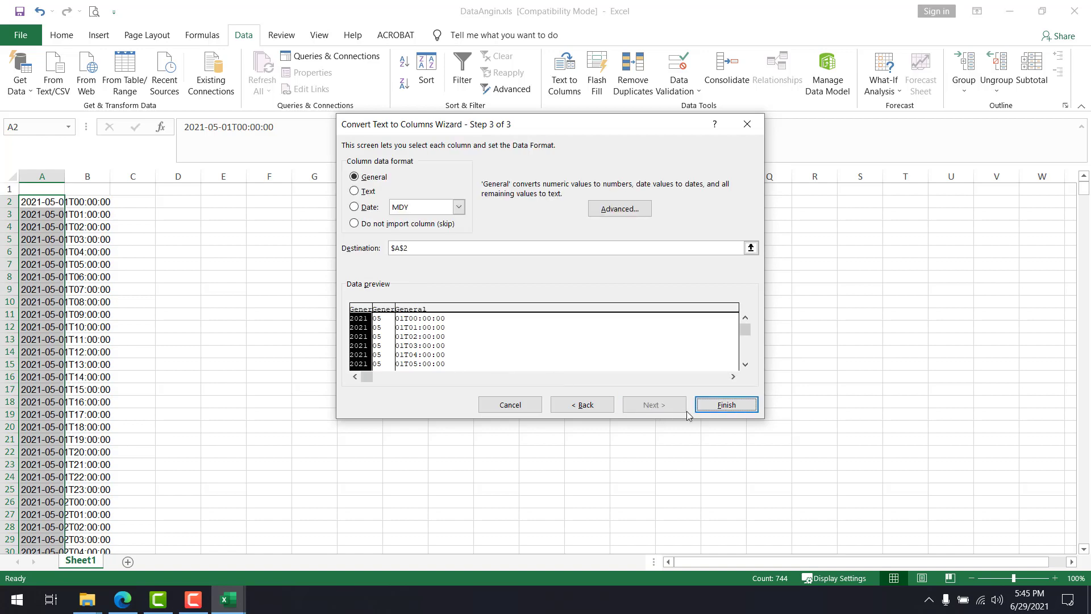
{"action": "left_click", "coordinate": [717, 407]}
{"action": "left_click", "coordinate": [238, 327]}
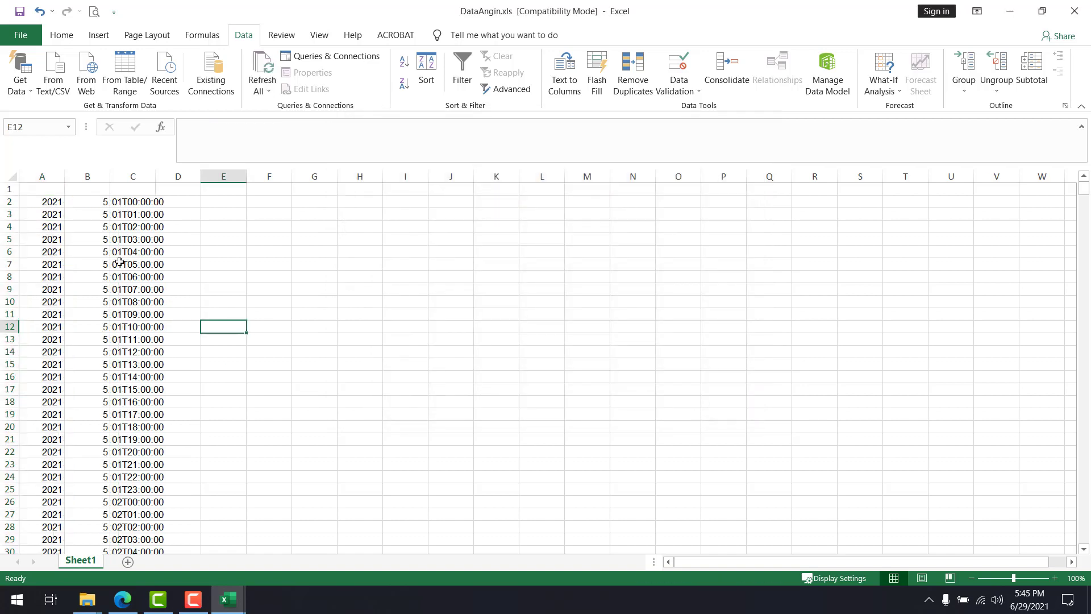
Examine the split year, month and day-with-time entries in columns A to C
{"action": "left_click", "coordinate": [49, 204]}
{"action": "left_click_drag", "start_coordinate": [49, 208], "coordinate": [41, 318]}
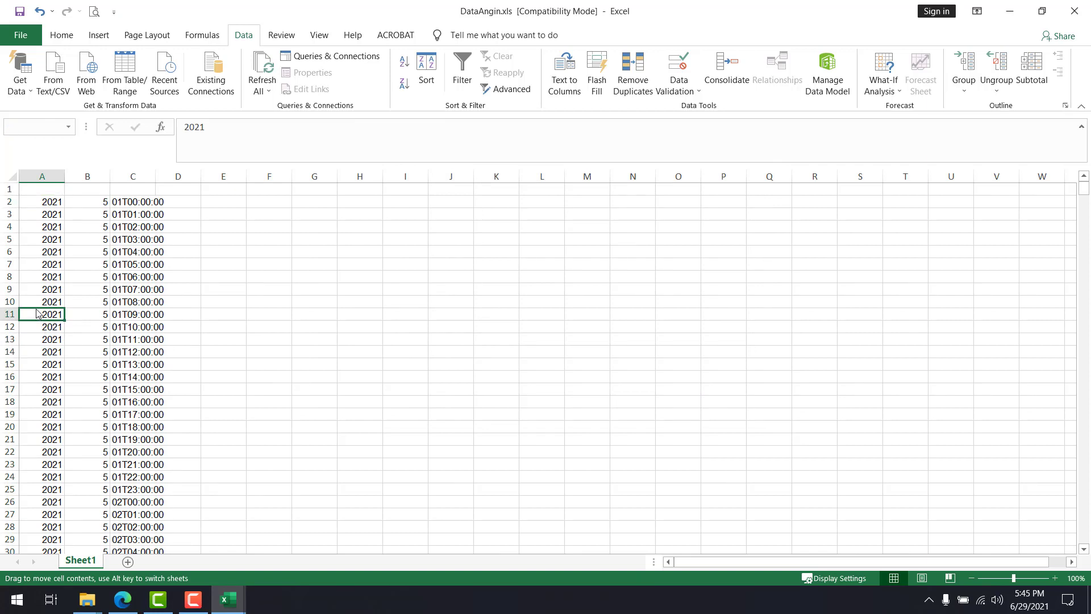
{"action": "left_click", "coordinate": [575, 339]}
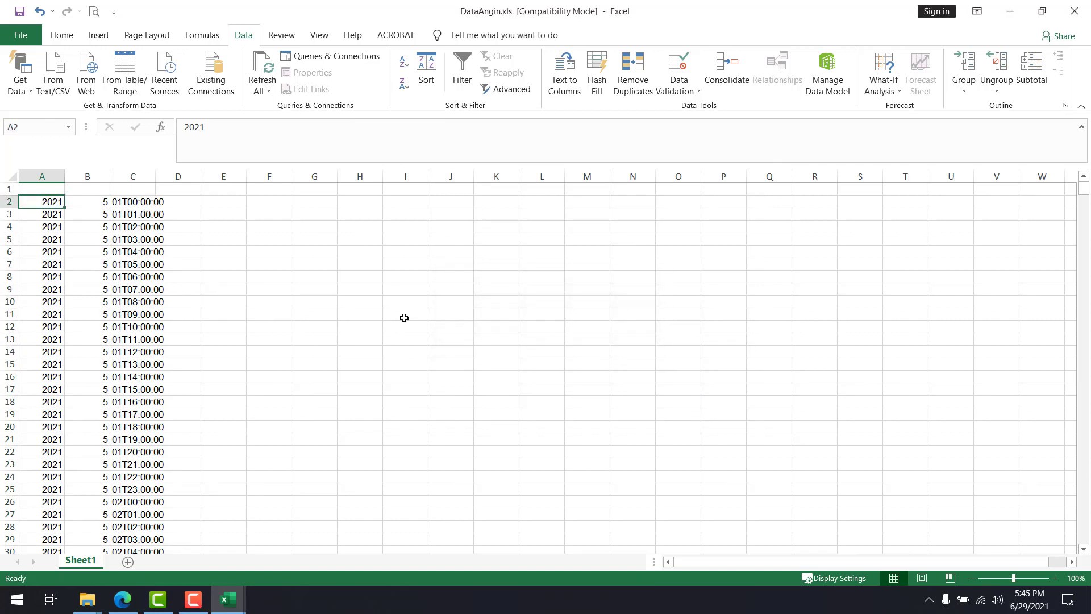
{"action": "left_click_drag", "start_coordinate": [85, 206], "coordinate": [90, 325]}
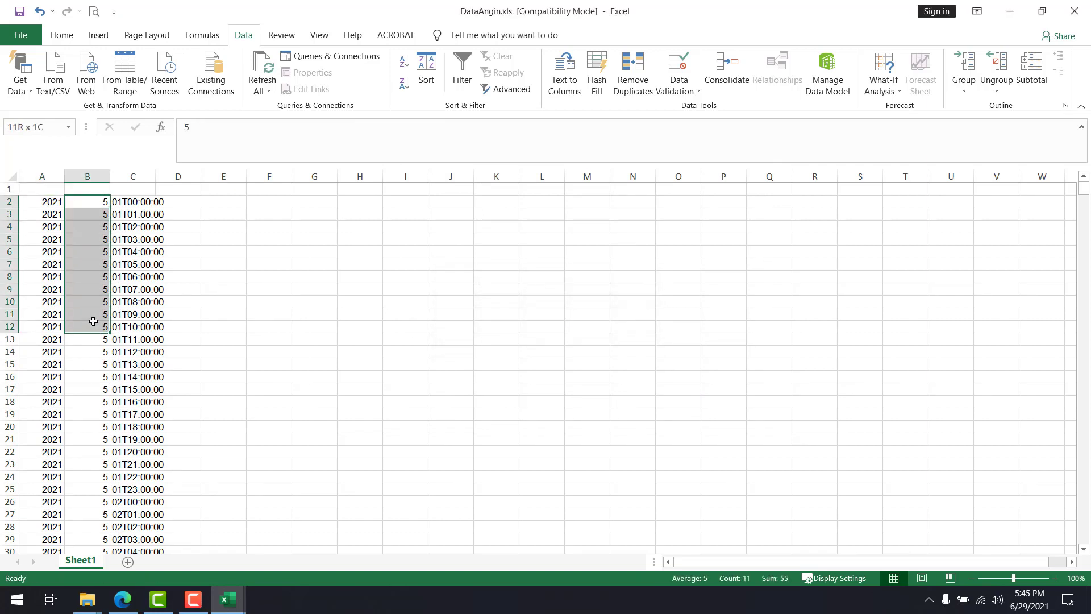
{"action": "left_click", "coordinate": [275, 199]}
{"action": "left_click_drag", "start_coordinate": [138, 203], "coordinate": [126, 227]}
{"action": "left_click", "coordinate": [342, 274]}
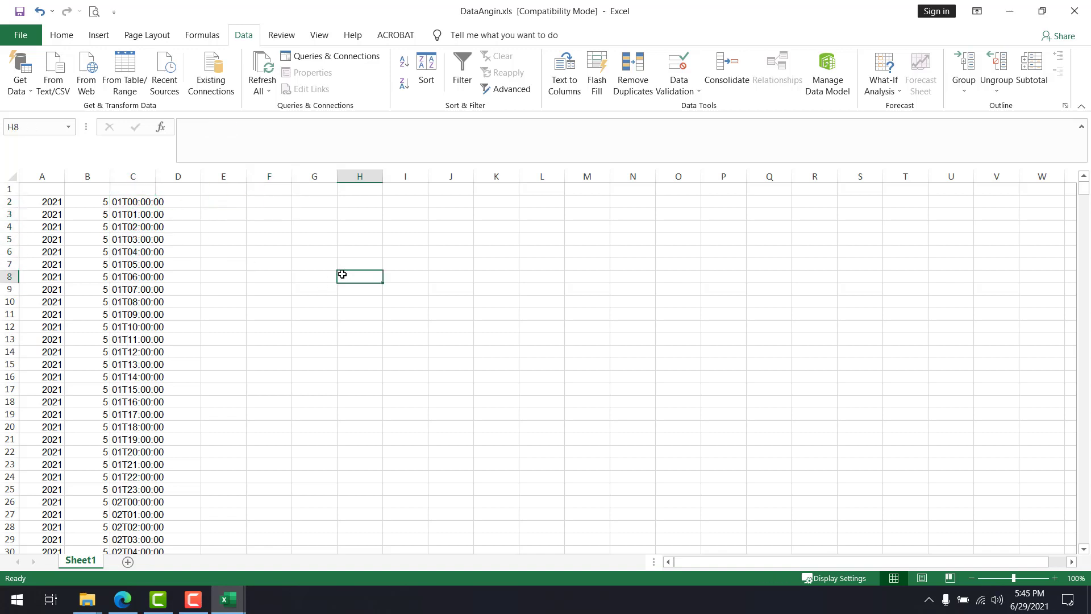
{"action": "left_click", "coordinate": [140, 202]}
{"action": "left_click", "coordinate": [386, 274]}
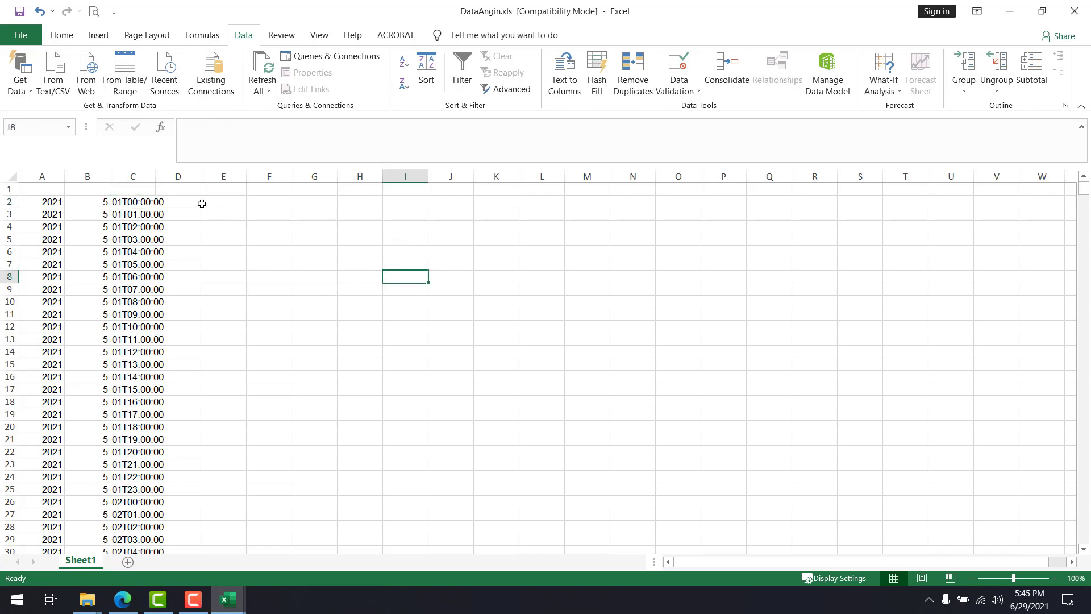
Check the extent of the day-with-time data in column C, from C2 to its last row and back
{"action": "left_click", "coordinate": [137, 202]}
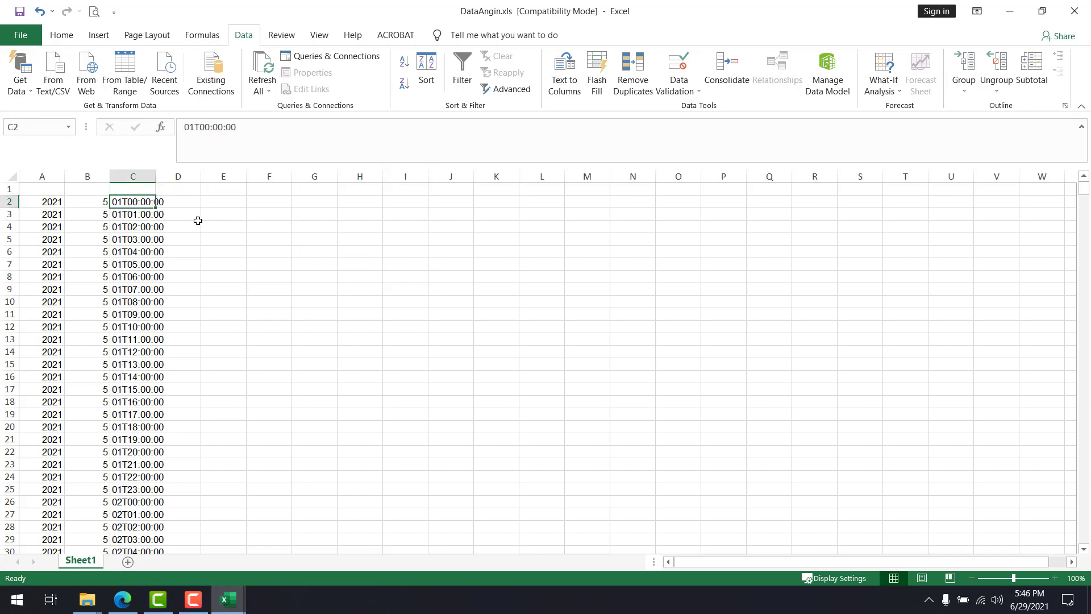
{"action": "key", "text": "ctrl+shift+Down"}
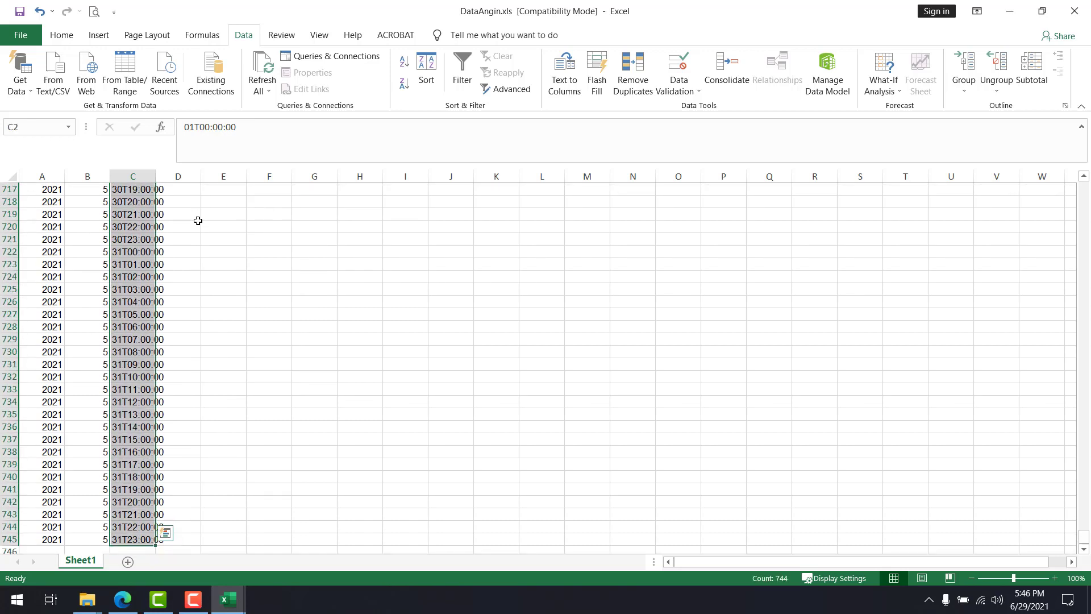
{"action": "key", "text": "ctrl+shift+Up"}
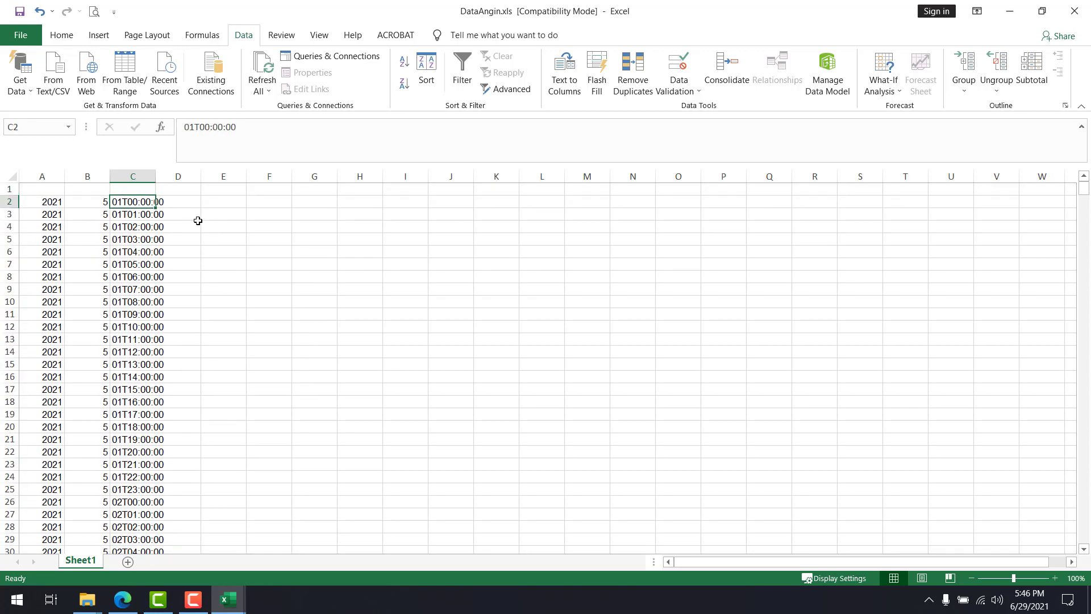
{"action": "key", "text": "ctrl+Down"}
{"action": "key", "text": "ctrl+Up"}
{"action": "key", "text": "Down"}
{"action": "key", "text": "Down"}
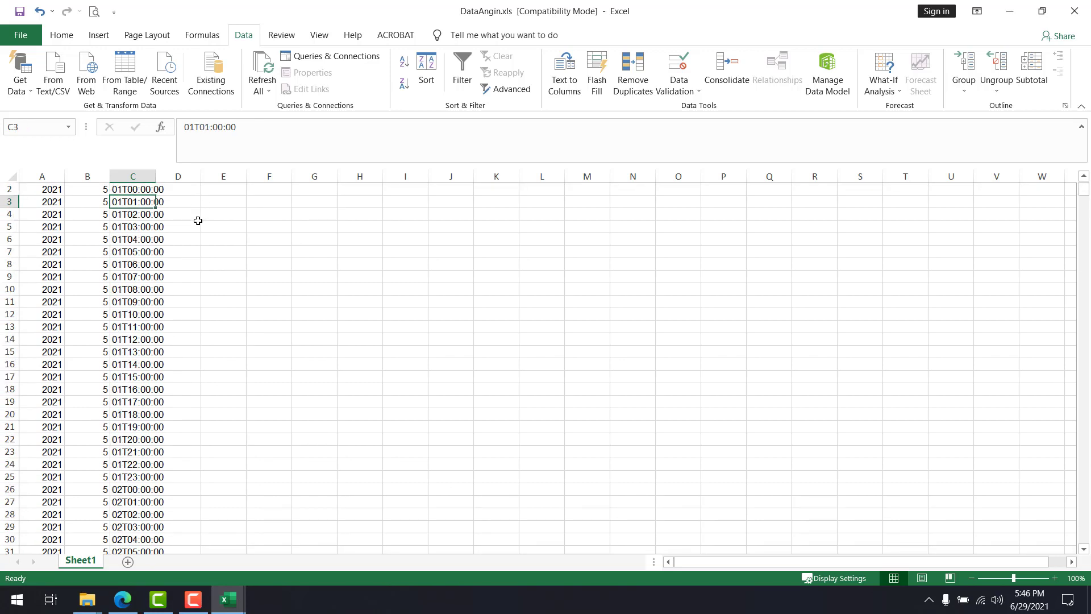
{"action": "key", "text": "Up"}
{"action": "key", "text": "Up"}
{"action": "key", "text": "shift+Down"}
{"action": "key", "text": "shift+Down"}
{"action": "key", "text": "shift+Down"}
{"action": "key", "text": "shift+Down"}
{"action": "key", "text": "shift+Down"}
{"action": "key", "text": "shift+Down"}
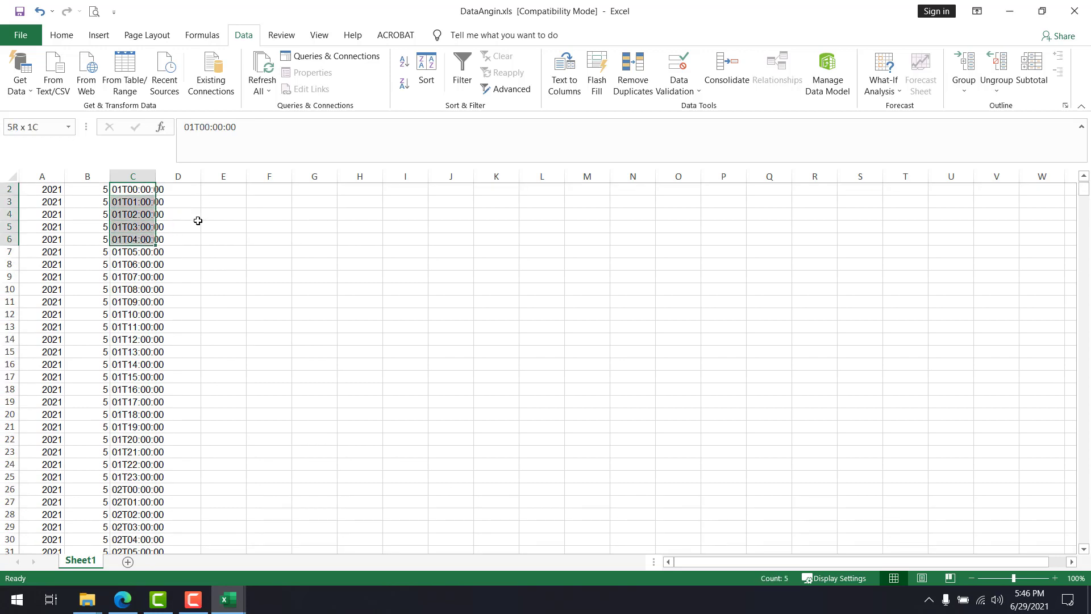
{"action": "scroll", "coordinate": [195, 221], "scroll_direction": "up", "scroll_amount": 1}
{"action": "left_click", "coordinate": [182, 213]}
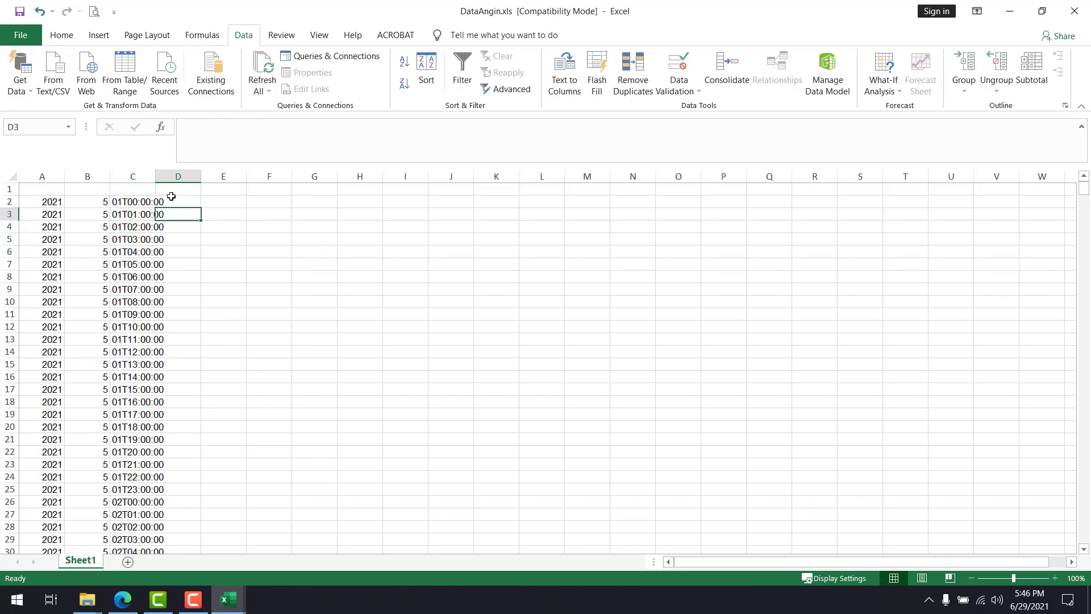
{"action": "left_click", "coordinate": [143, 201]}
{"action": "left_click_drag", "start_coordinate": [143, 202], "coordinate": [146, 540]}
{"action": "left_click", "coordinate": [246, 377]}
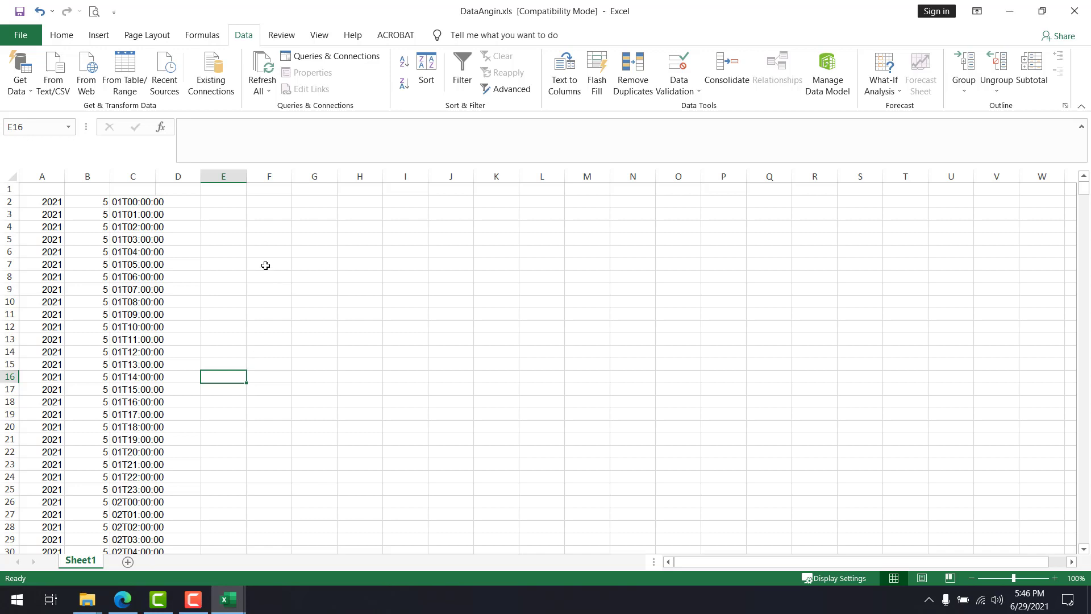
{"action": "left_click", "coordinate": [127, 201]}
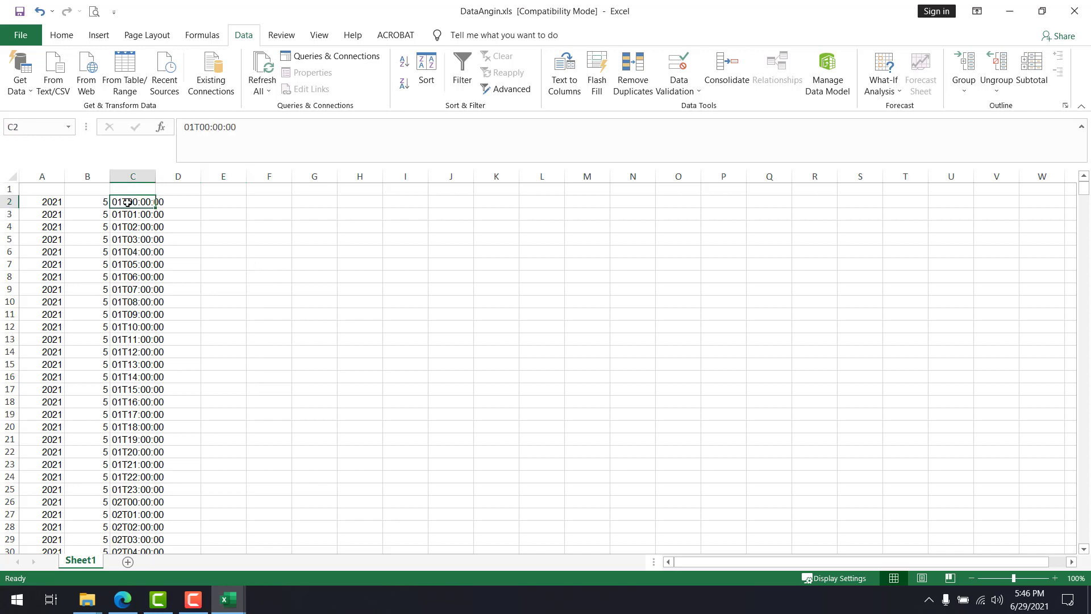
{"action": "key", "text": "ctrl+Down"}
{"action": "key", "text": "ctrl+Up"}
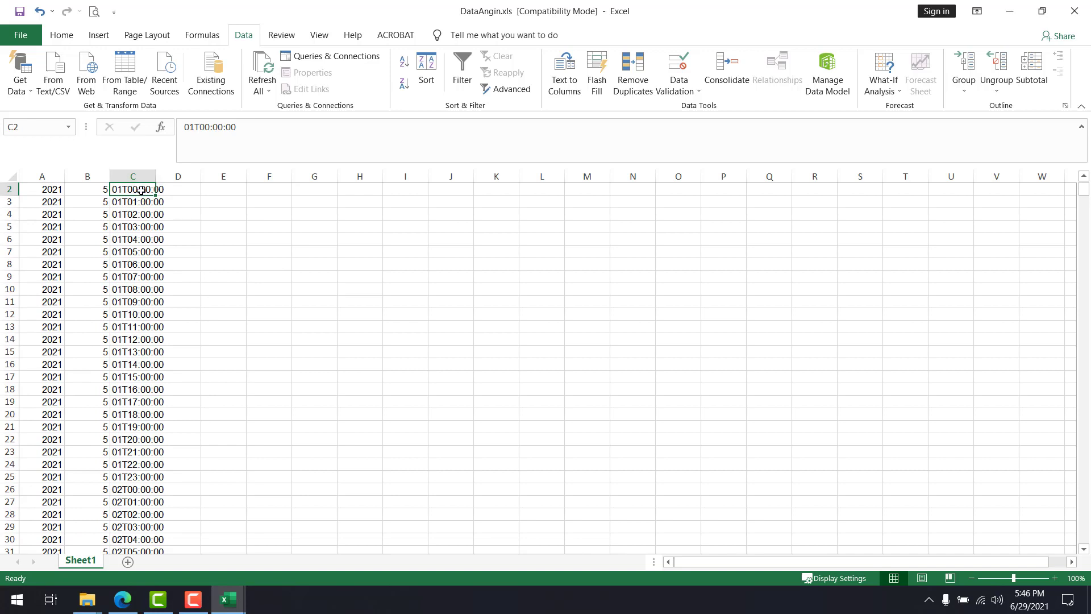
{"action": "left_click_drag", "start_coordinate": [139, 190], "coordinate": [193, 390]}
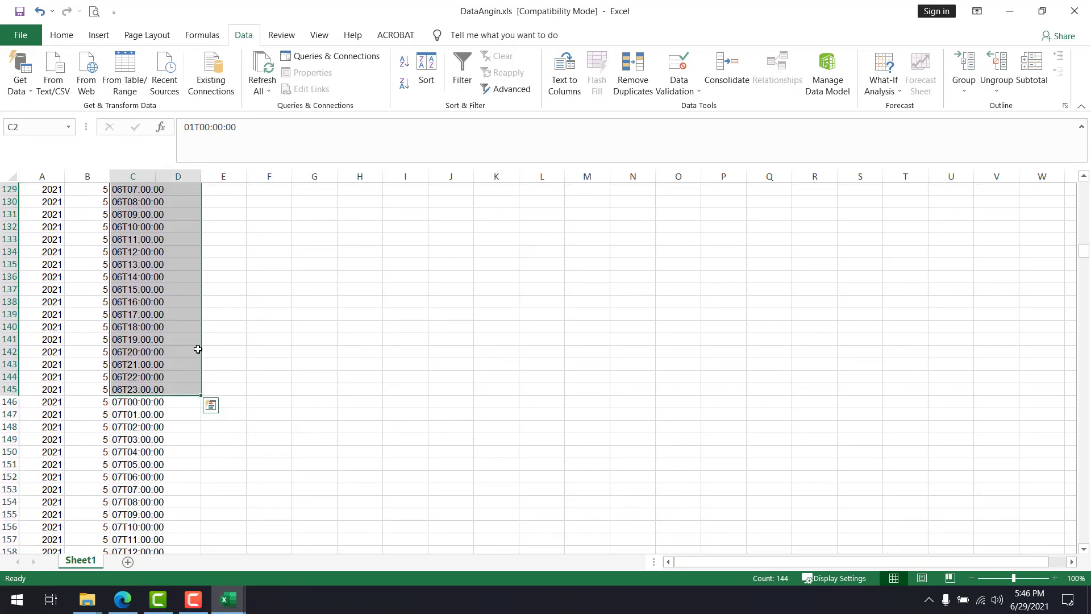
{"action": "left_click", "coordinate": [197, 350]}
{"action": "key", "text": "ctrl+Up"}
{"action": "key", "text": "Left"}
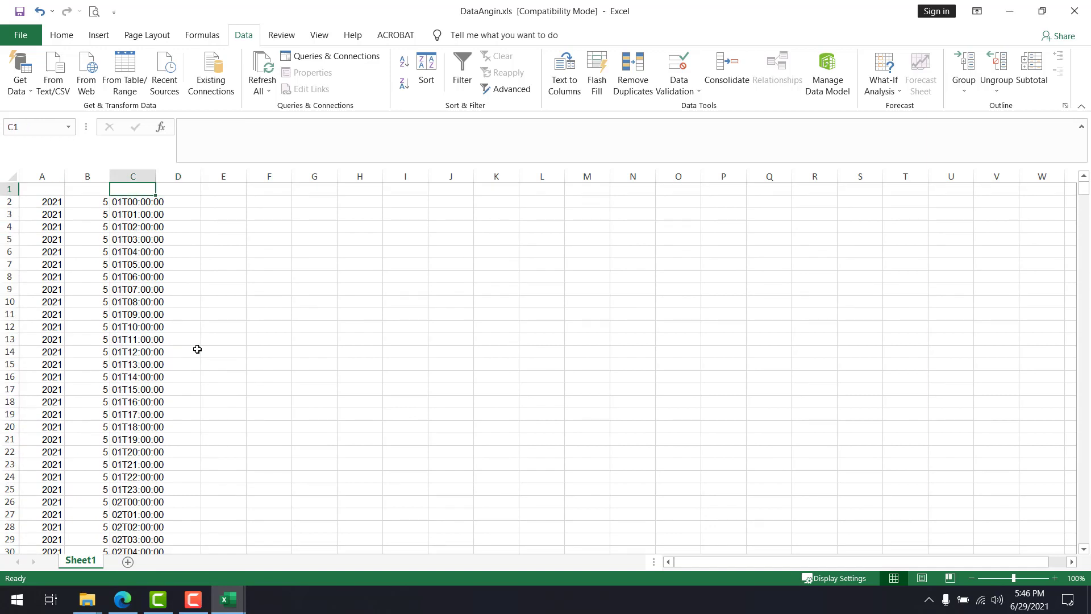
{"action": "key", "text": "Down"}
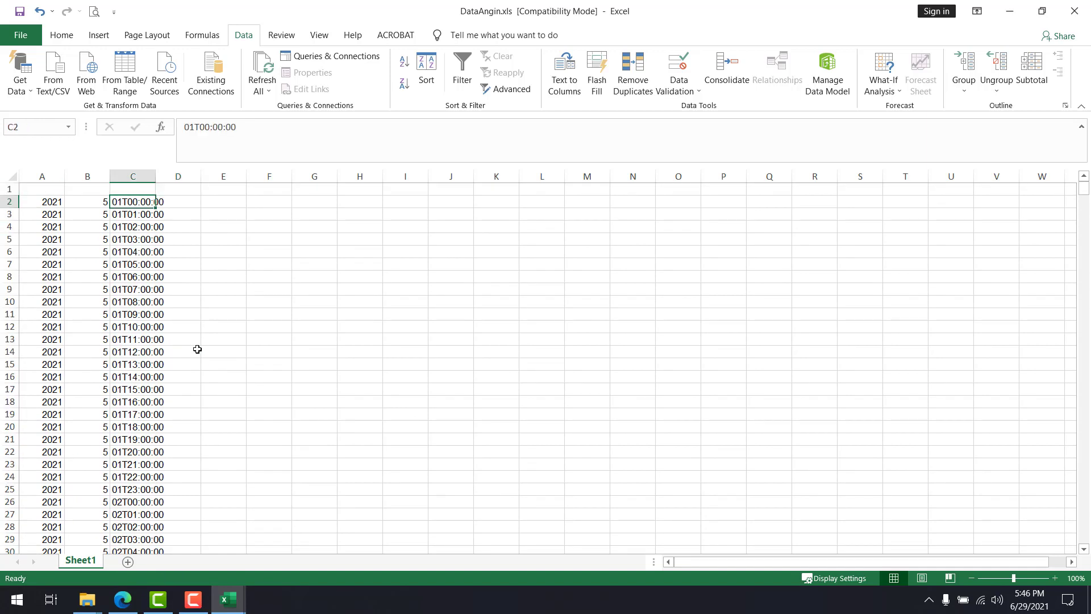
{"action": "key", "text": "ctrl+shift+Down"}
{"action": "key", "text": "ctrl+Up"}
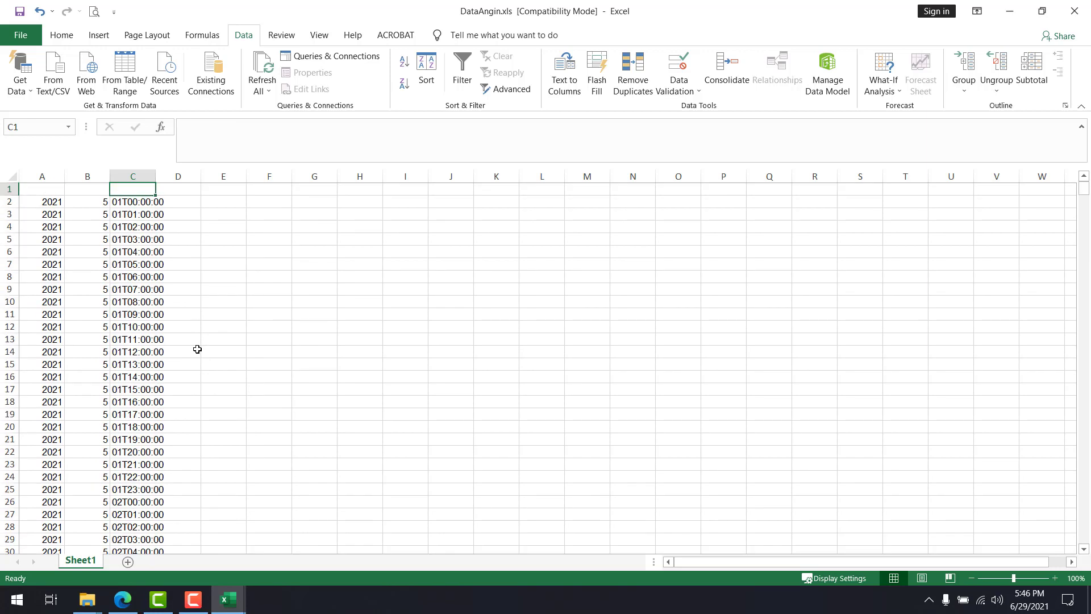
Split the day-with-time entries in C2:C745 with Text to Columns as delimited data, using "T" as the other delimiter
{"action": "key", "text": "Down"}
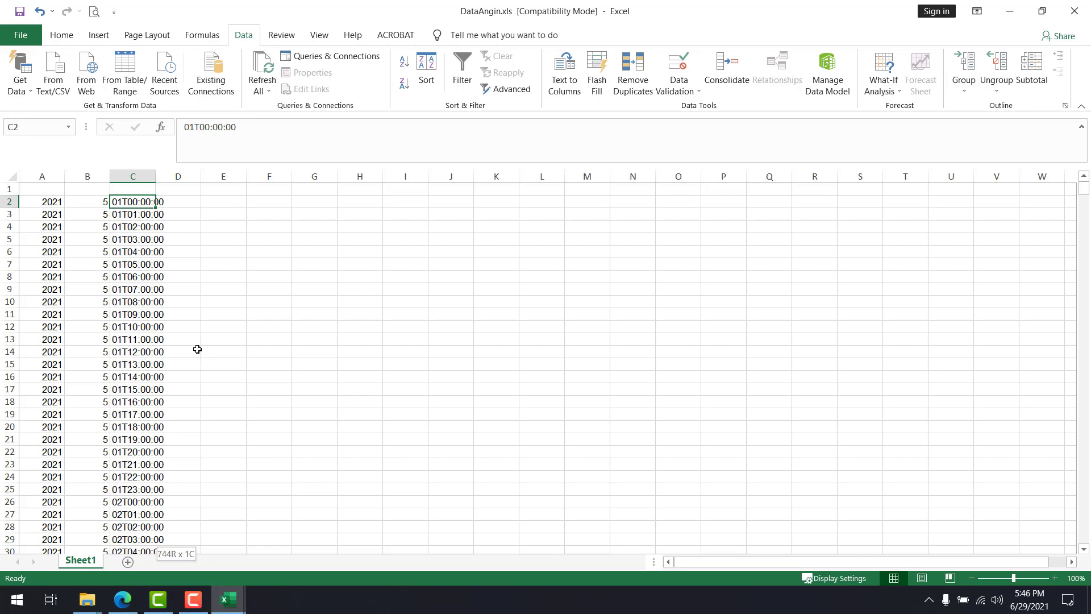
{"action": "key", "text": "ctrl+shift+Down"}
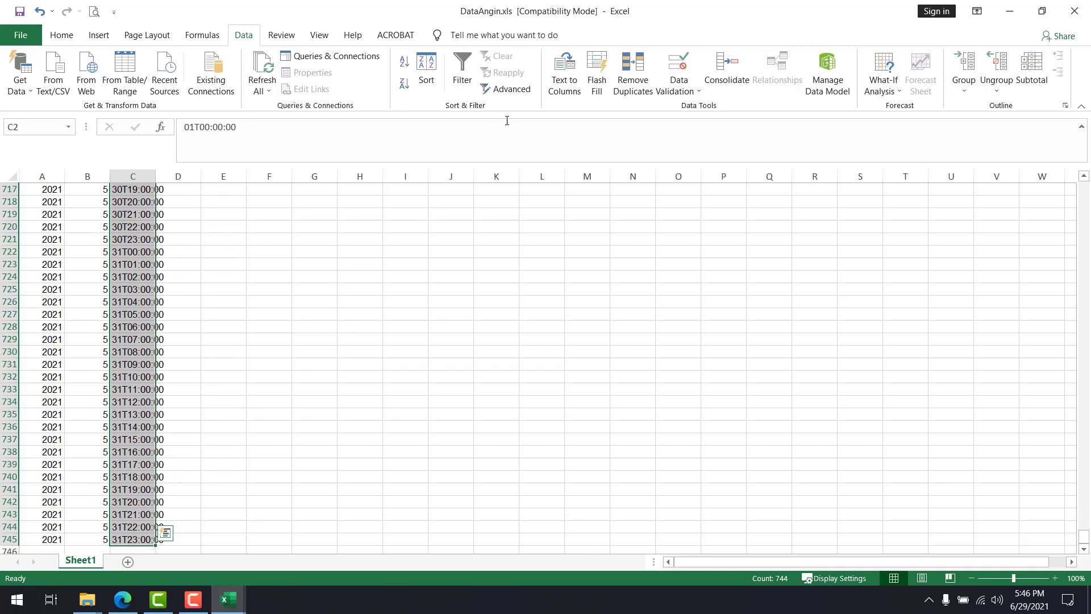
{"action": "left_click", "coordinate": [574, 79]}
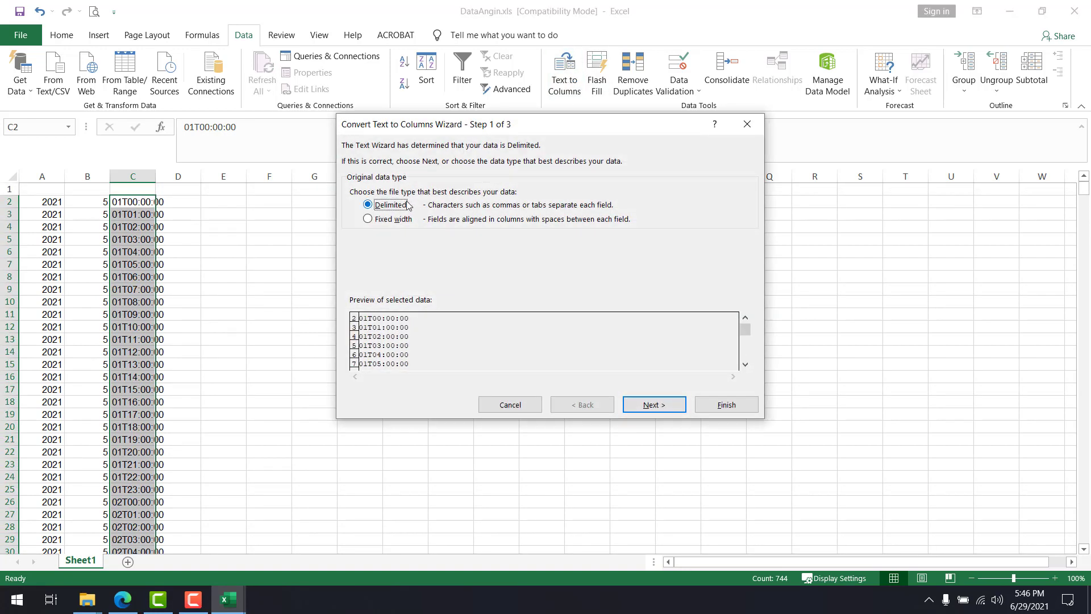
{"action": "left_click", "coordinate": [653, 405]}
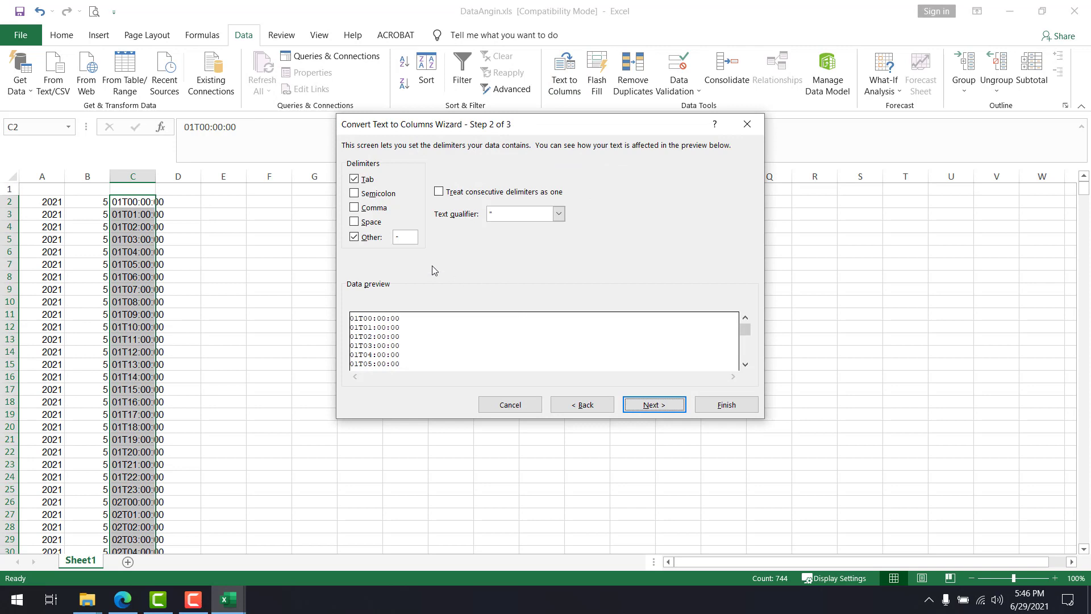
{"action": "left_click", "coordinate": [409, 238]}
{"action": "type", "text": "T"}
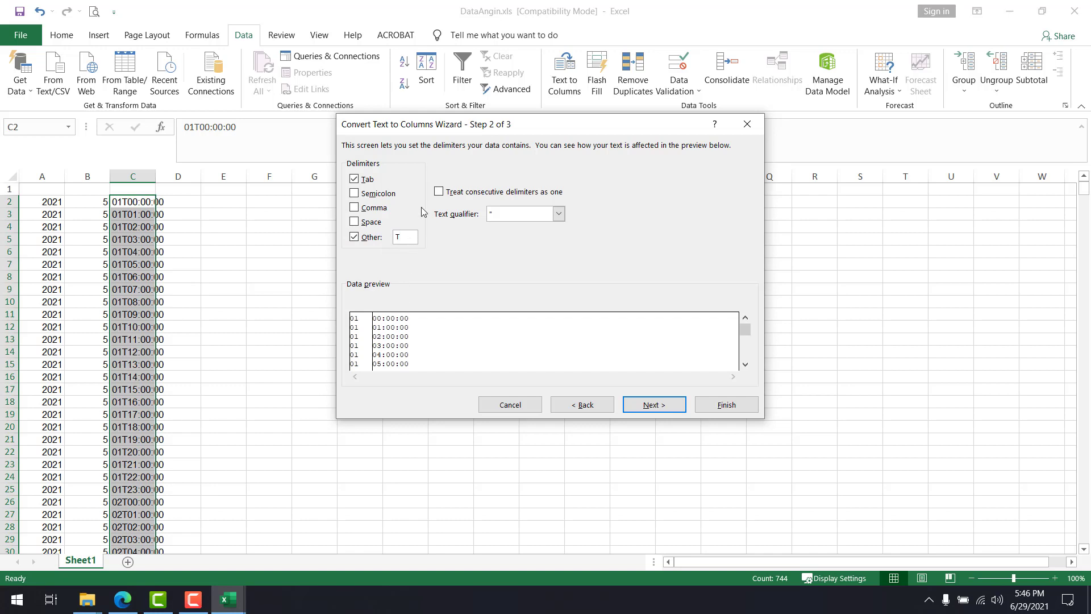
{"action": "key", "text": "BackSpace"}
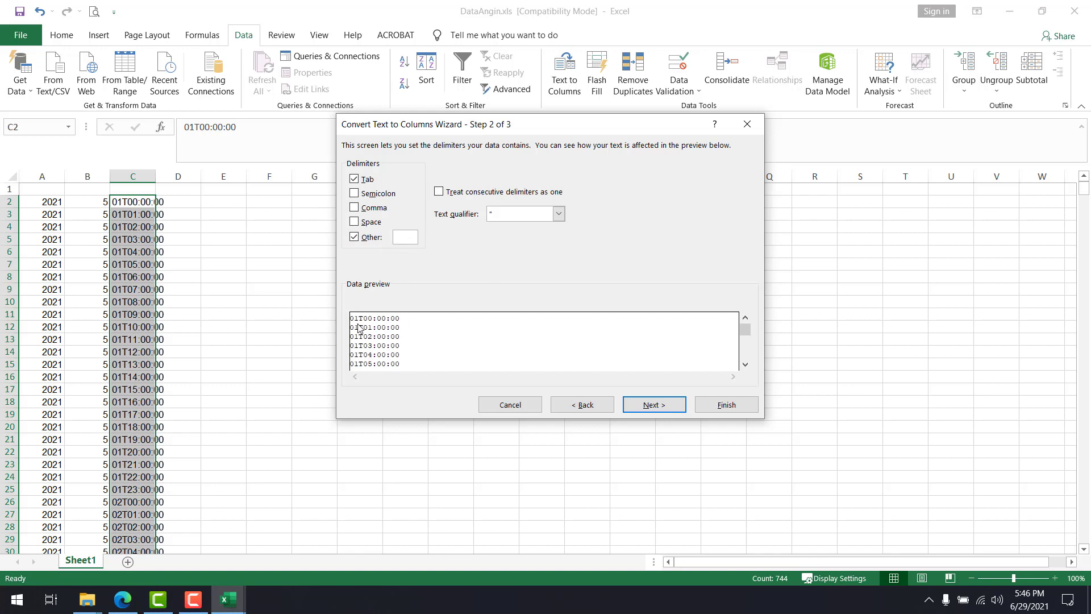
{"action": "type", "text": "T"}
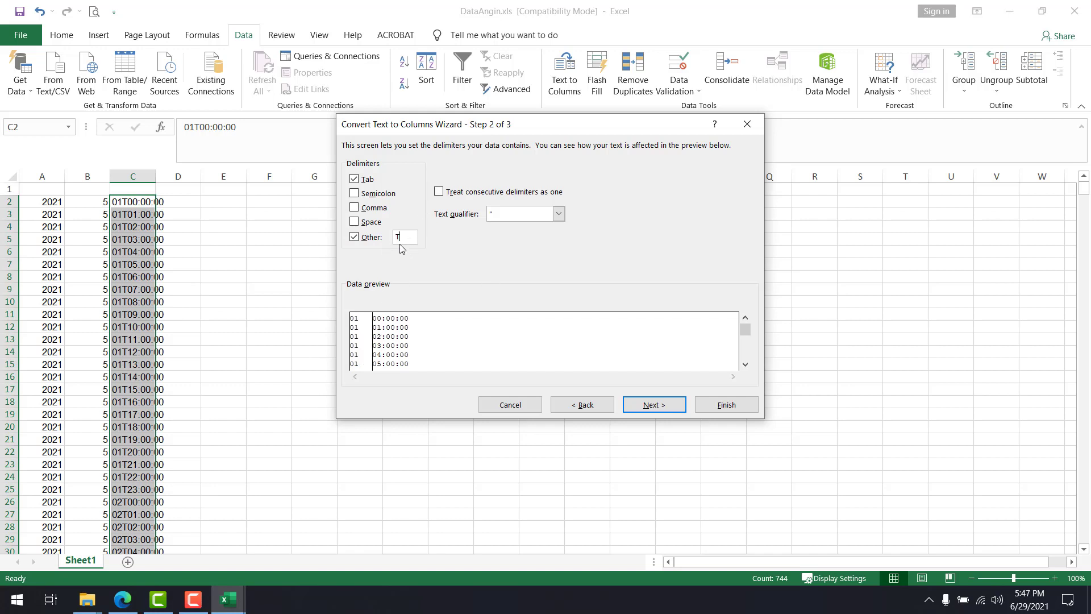
{"action": "left_click", "coordinate": [652, 405]}
{"action": "left_click", "coordinate": [718, 411]}
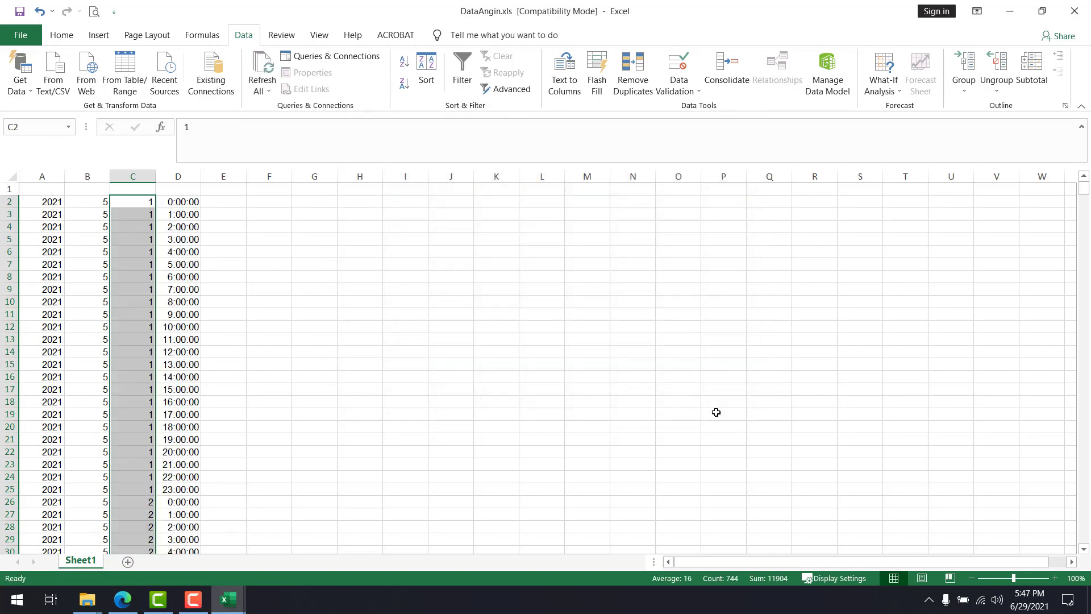
Examine the separated year, month, day and time values in row 2, columns A to D
{"action": "left_click", "coordinate": [387, 311]}
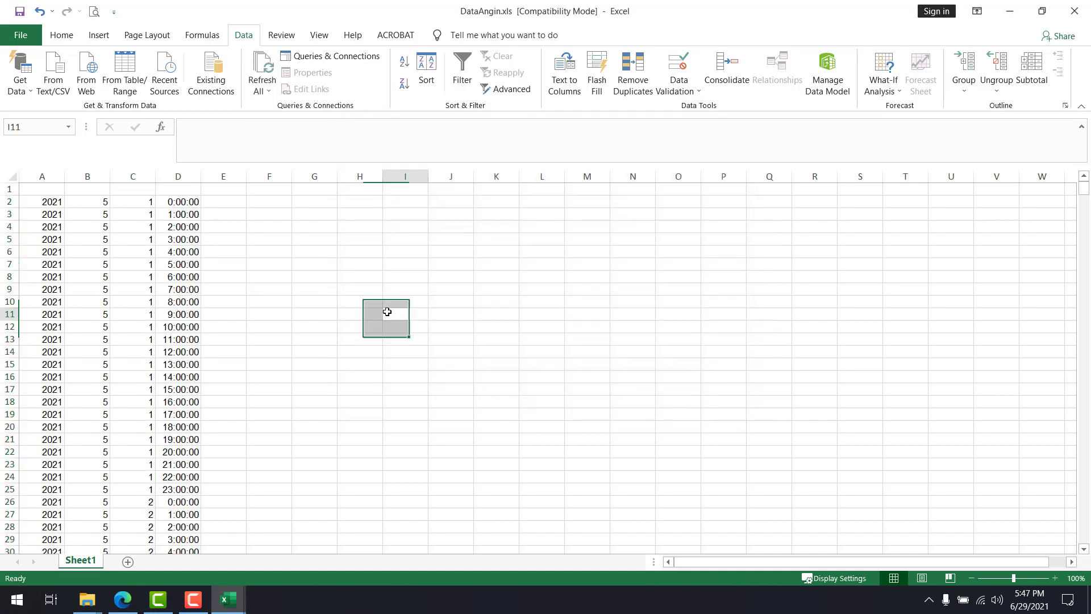
{"action": "left_click", "coordinate": [57, 201]}
{"action": "left_click", "coordinate": [90, 205]}
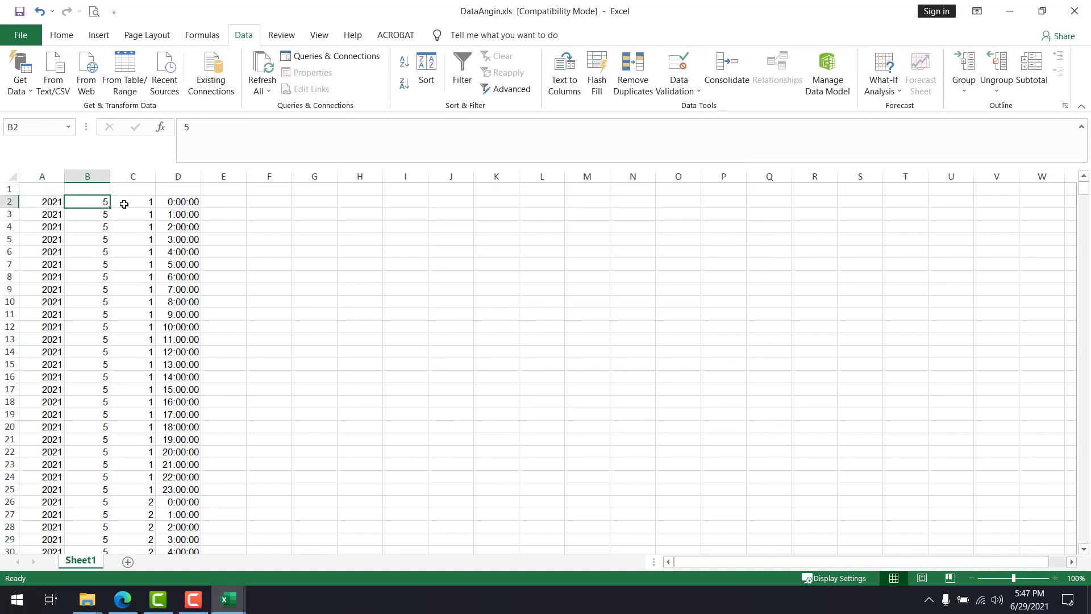
{"action": "left_click", "coordinate": [124, 205]}
{"action": "left_click", "coordinate": [180, 203]}
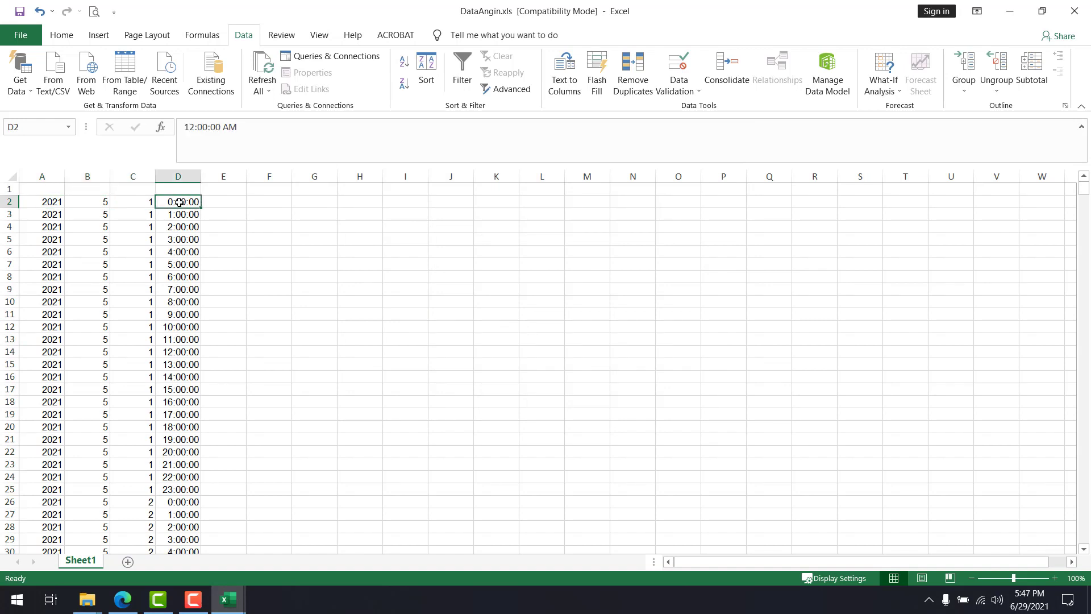
{"action": "left_click", "coordinate": [294, 214]}
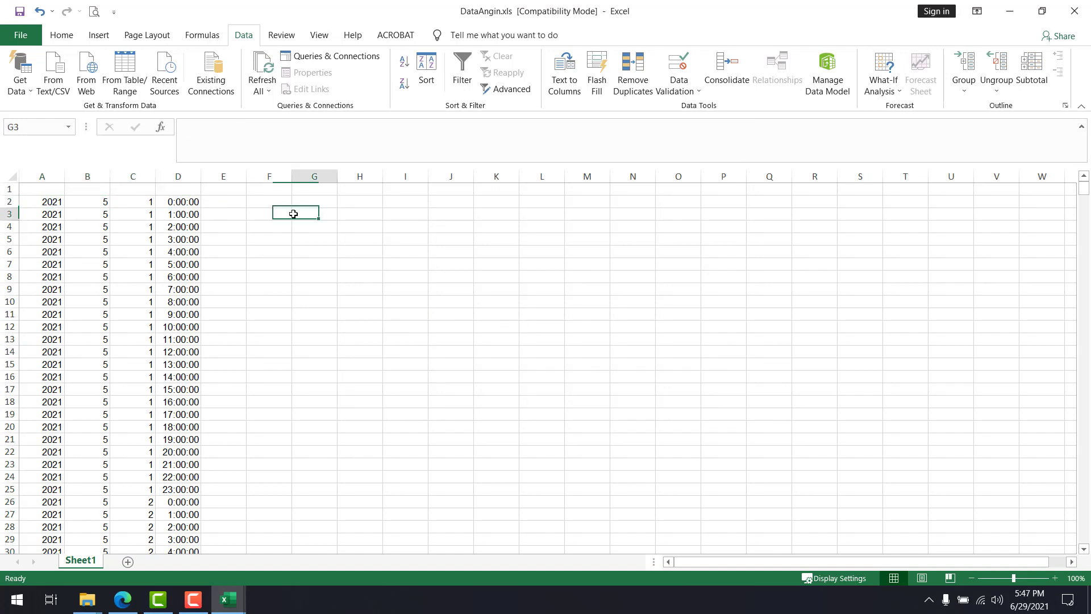
Switch to the dataangin.txt workbook and copy the longitude values in column K from K25 to the last row
{"action": "left_click", "coordinate": [224, 205]}
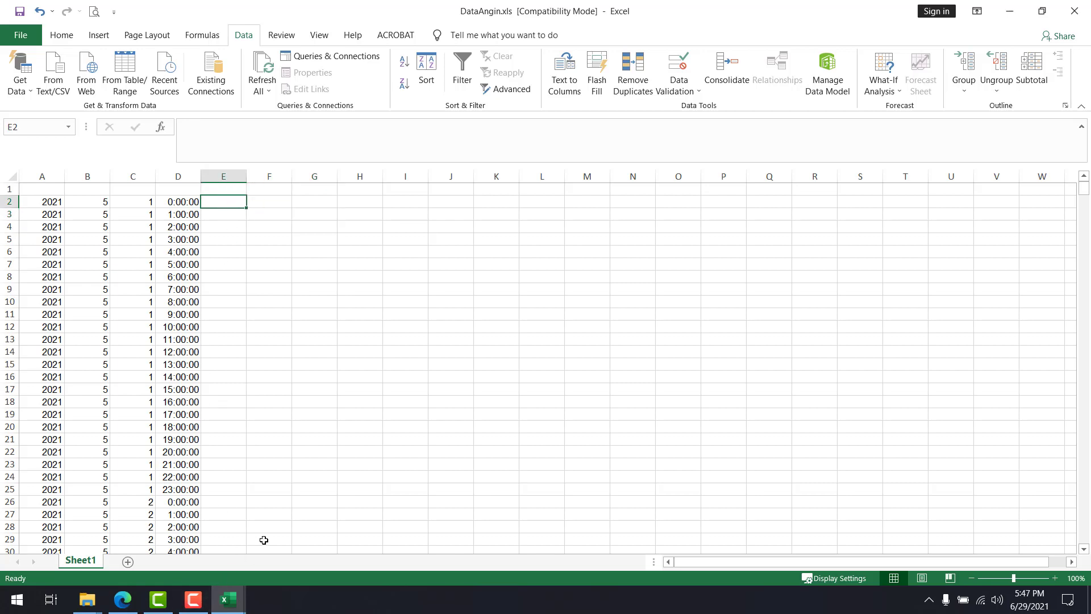
{"action": "key", "text": "alt+Tab"}
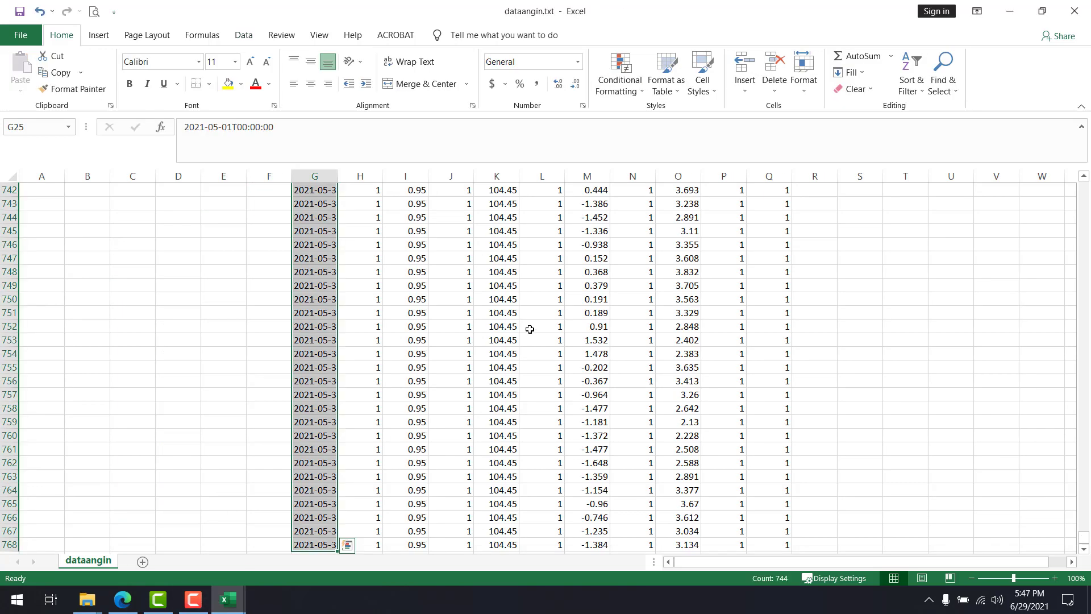
{"action": "key", "text": "Up"}
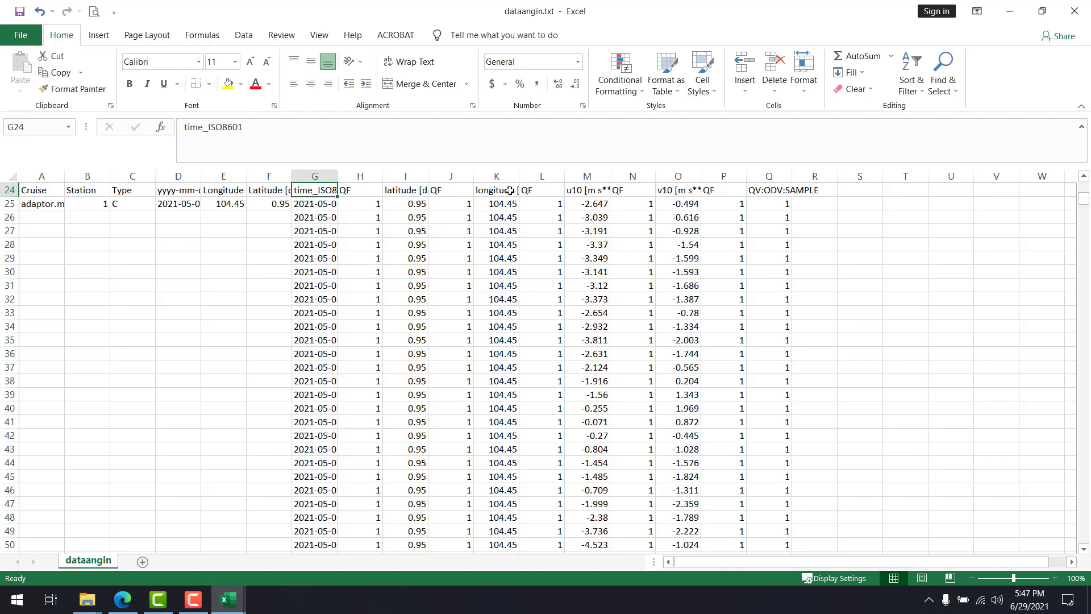
{"action": "left_click", "coordinate": [502, 206]}
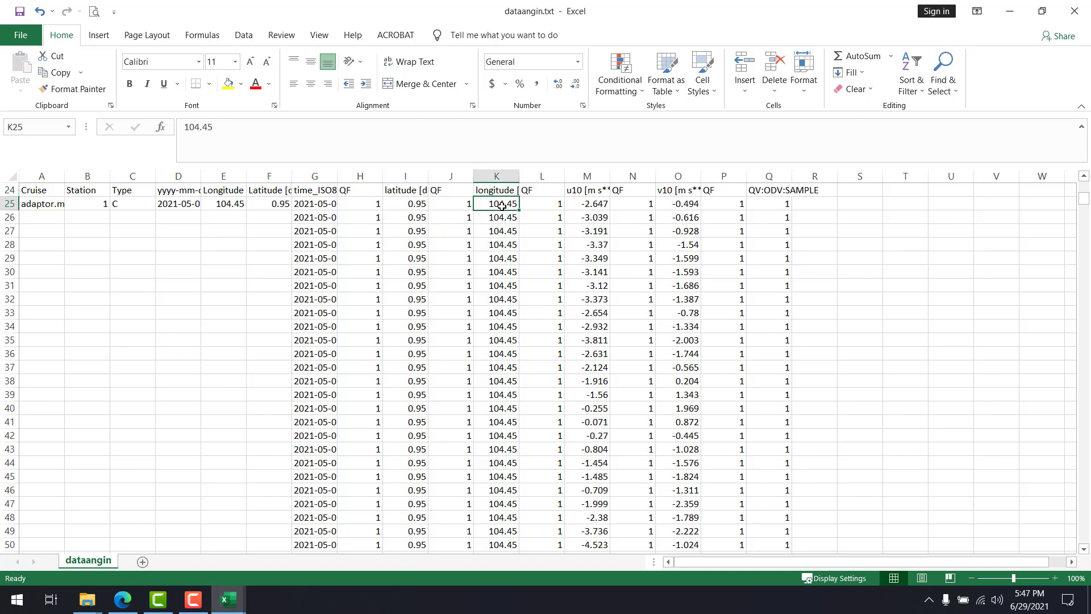
{"action": "key", "text": "ctrl+shift+Down"}
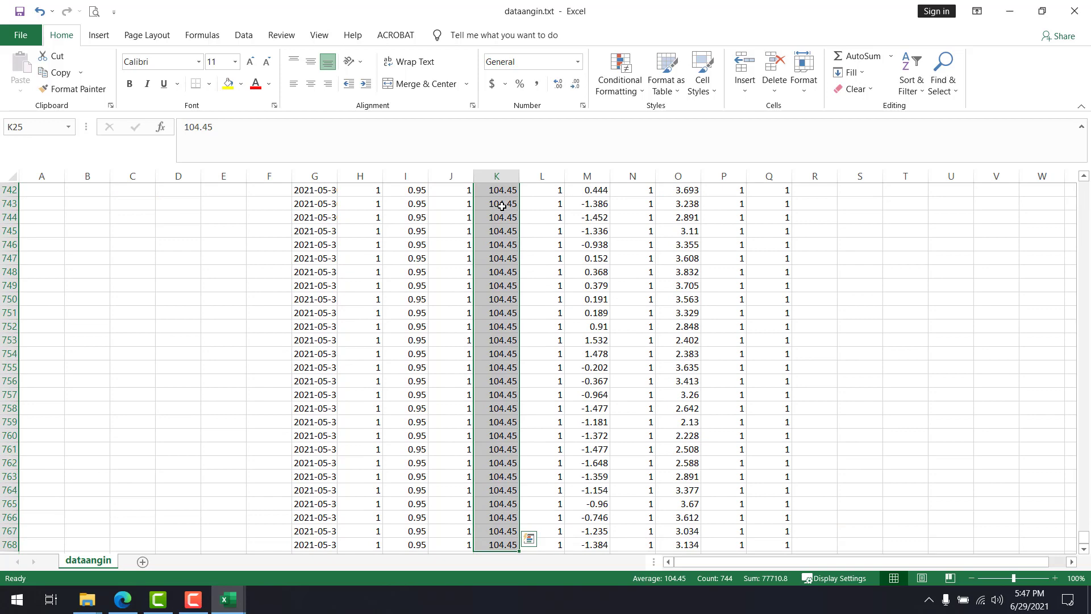
{"action": "key", "text": "ctrl+c"}
Switch to DataAngin.xls and paste the copied longitudes as values only, starting at cell E2 of Sheet1
{"action": "key", "text": "alt+Tab"}
{"action": "left_click", "coordinate": [220, 202]}
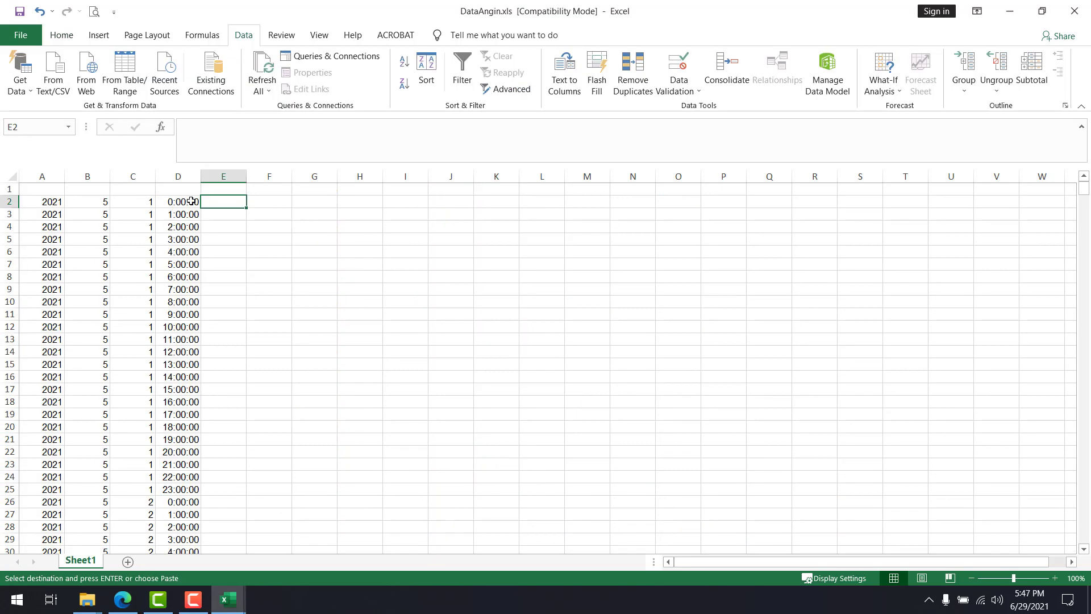
{"action": "right_click", "coordinate": [220, 202]}
{"action": "left_click", "coordinate": [270, 259]}
Return to the dataangin.txt workbook and copy the latitude values in column I from I25 to the last row
{"action": "key", "text": "alt+Tab"}
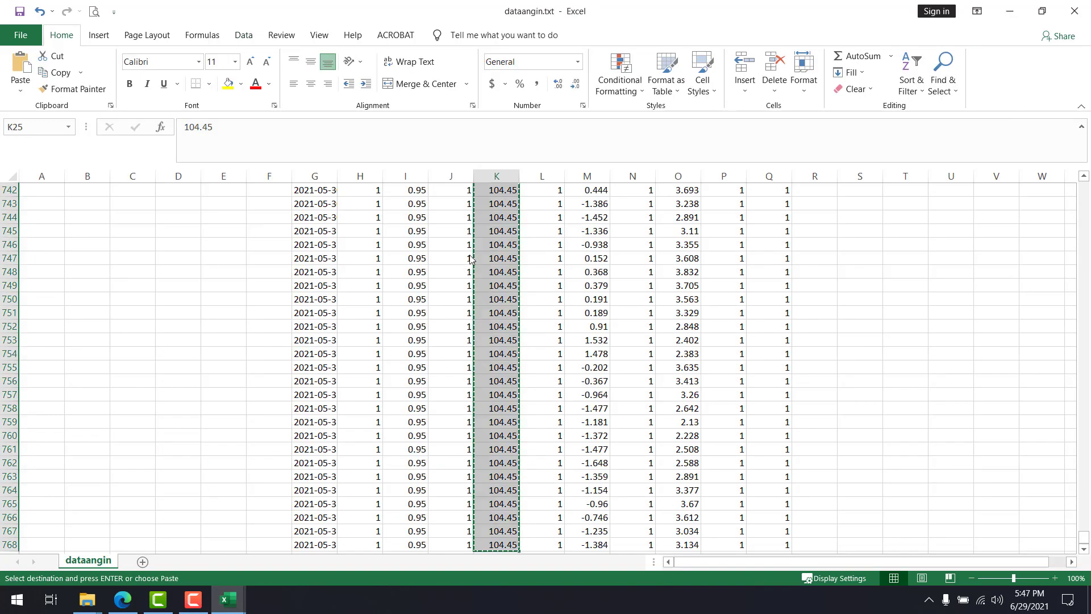
{"action": "key", "text": "Up"}
{"action": "key", "text": "Left"}
{"action": "key", "text": "Left"}
{"action": "key", "text": "Down"}
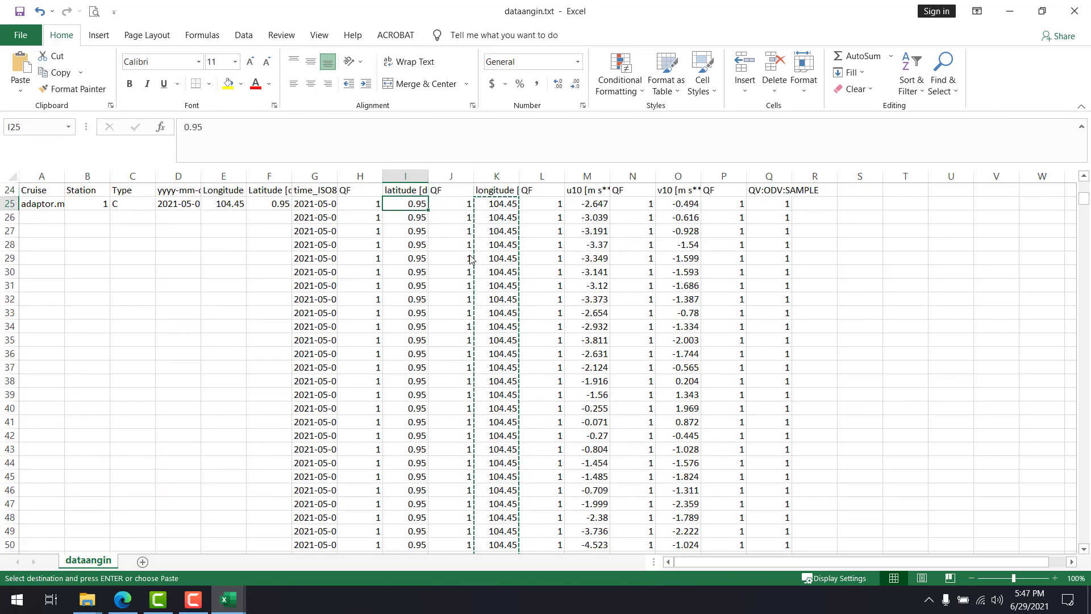
{"action": "key", "text": "ctrl+shift+Down"}
{"action": "key", "text": "ctrl+c"}
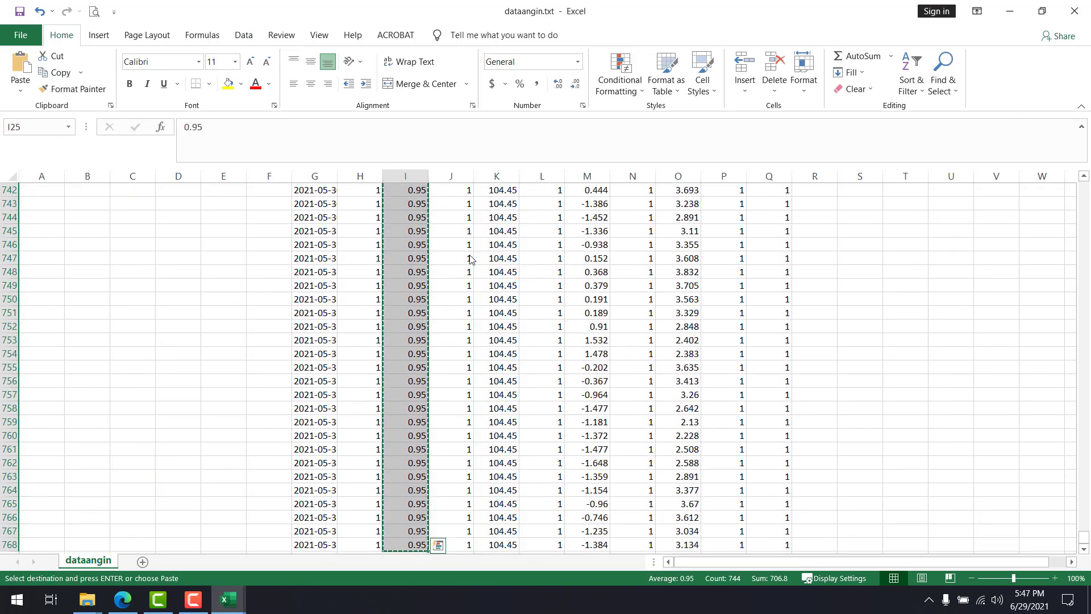
Go back to DataAngin.xls and paste the copied latitudes as values only from cell F2, then select G2
{"action": "key", "text": "alt+Tab"}
{"action": "right_click", "coordinate": [272, 201]}
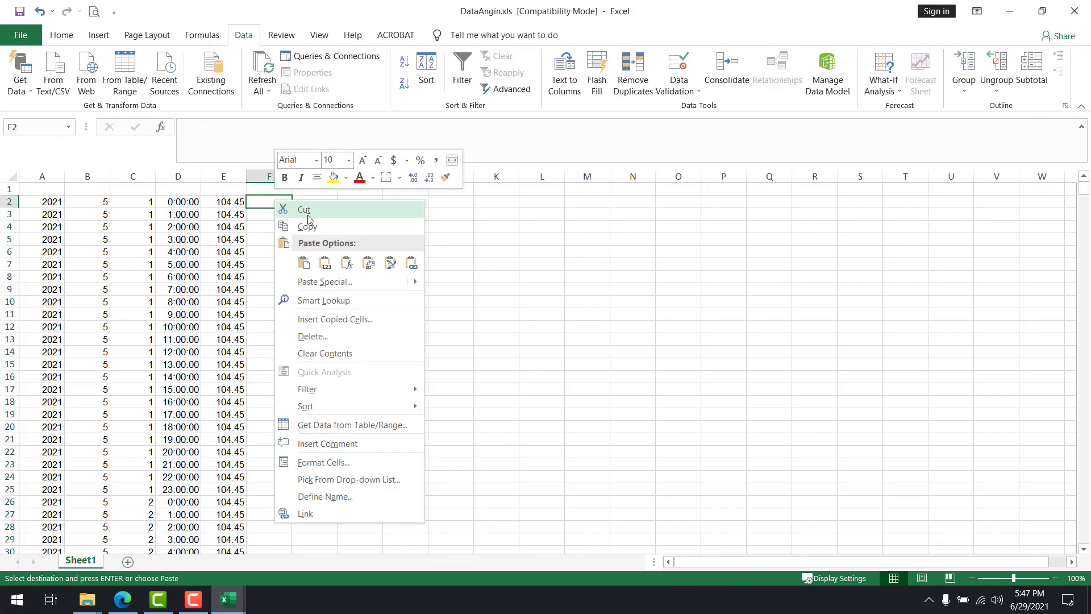
{"action": "left_click", "coordinate": [324, 262]}
{"action": "key", "text": "Right"}
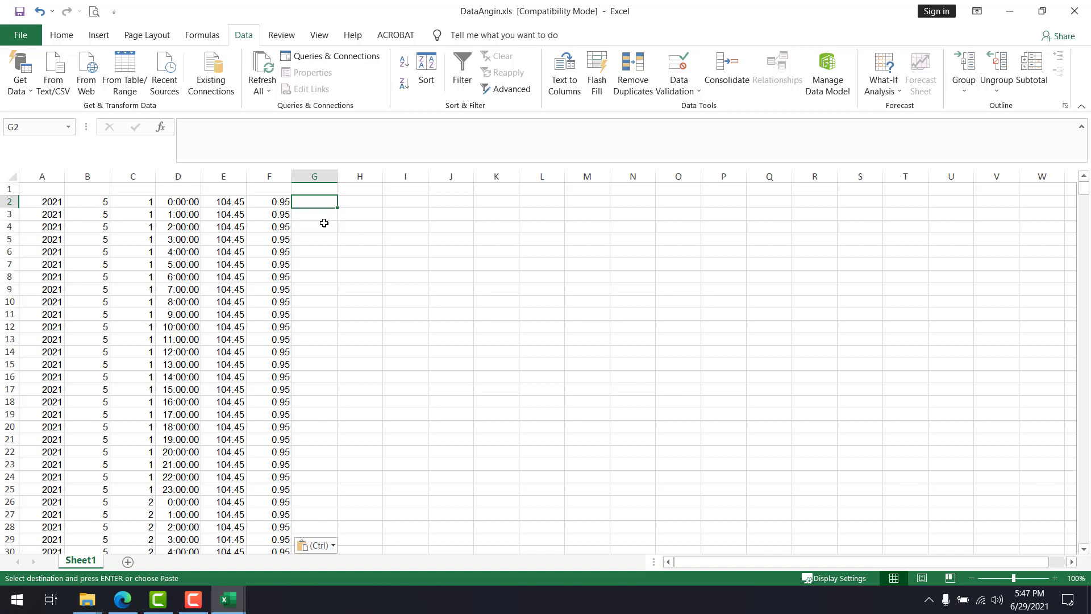
Switch to the dataangin.txt workbook and select the latitude values in column I from I25 to the last row
{"action": "left_click", "coordinate": [59, 38]}
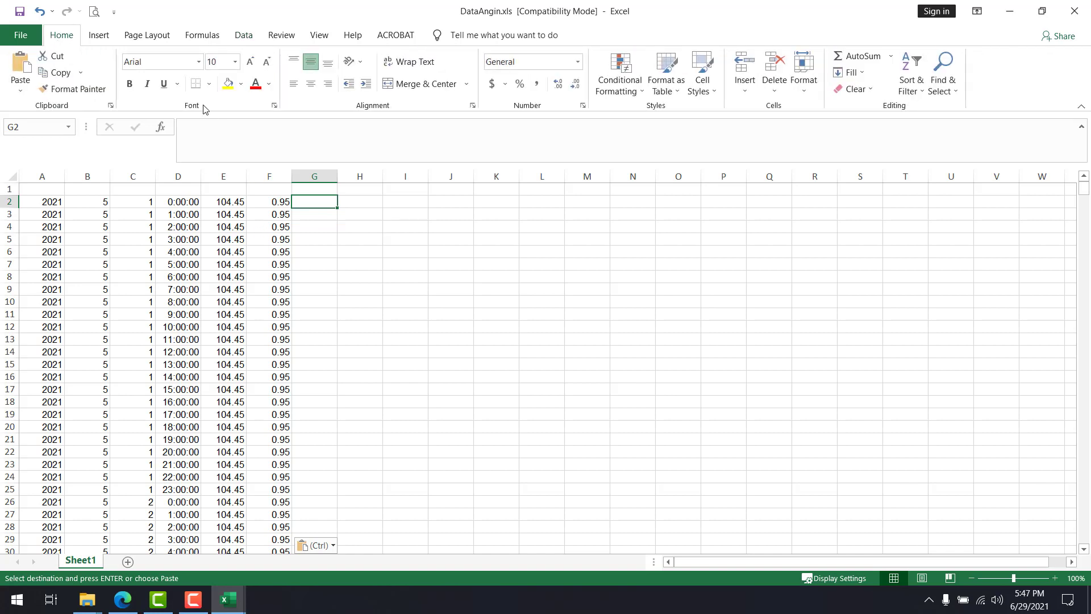
{"action": "left_click", "coordinate": [463, 401]}
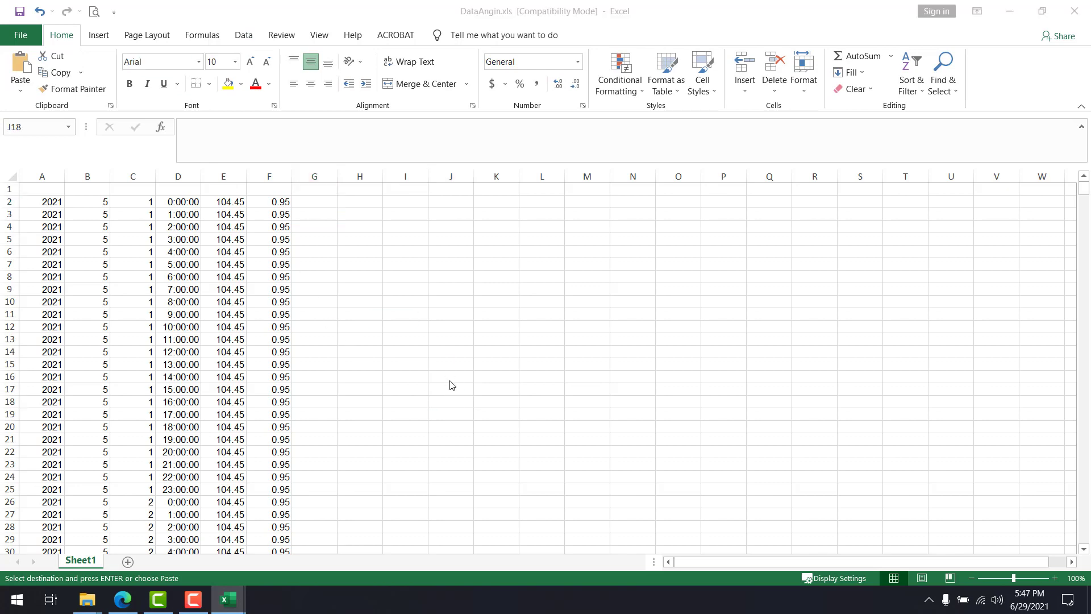
{"action": "key", "text": "alt+Tab"}
{"action": "left_click", "coordinate": [257, 239]}
{"action": "scroll", "coordinate": [200, 208], "scroll_direction": "up", "scroll_amount": 3}
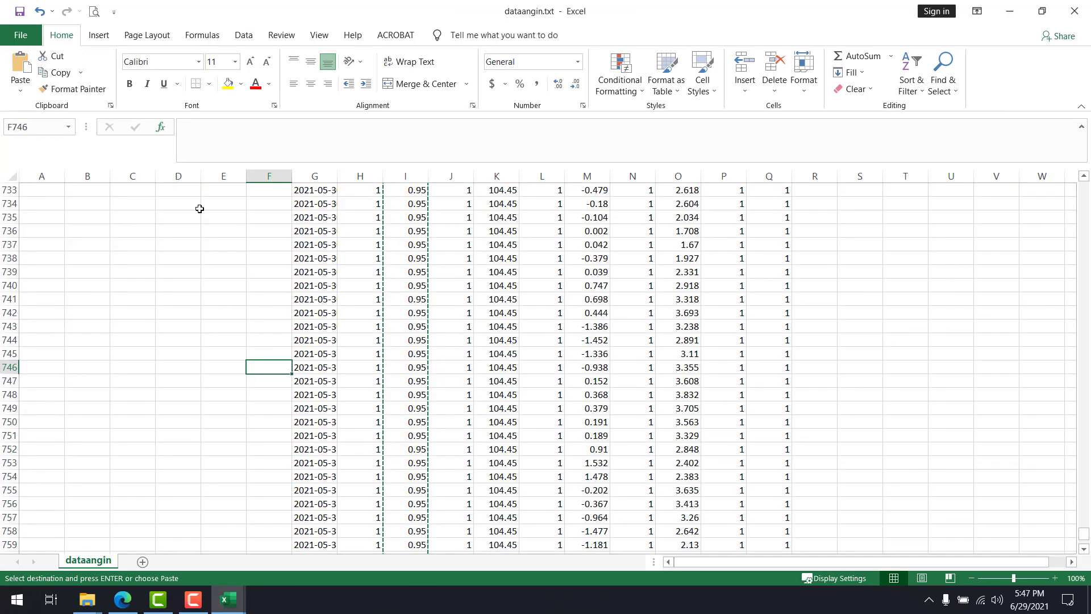
{"action": "left_click", "coordinate": [423, 284]}
{"action": "key", "text": "ctrl+Up"}
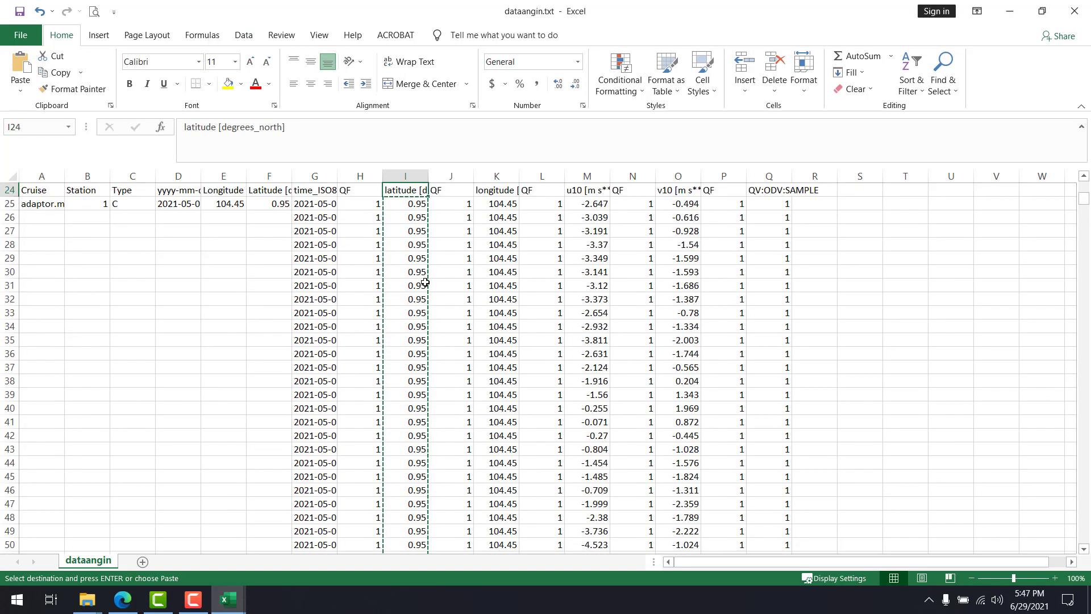
{"action": "key", "text": "Down"}
{"action": "key", "text": "ctrl+shift+Down"}
{"action": "key", "text": "ctrl+c"}
{"action": "key", "text": "alt+Tab"}
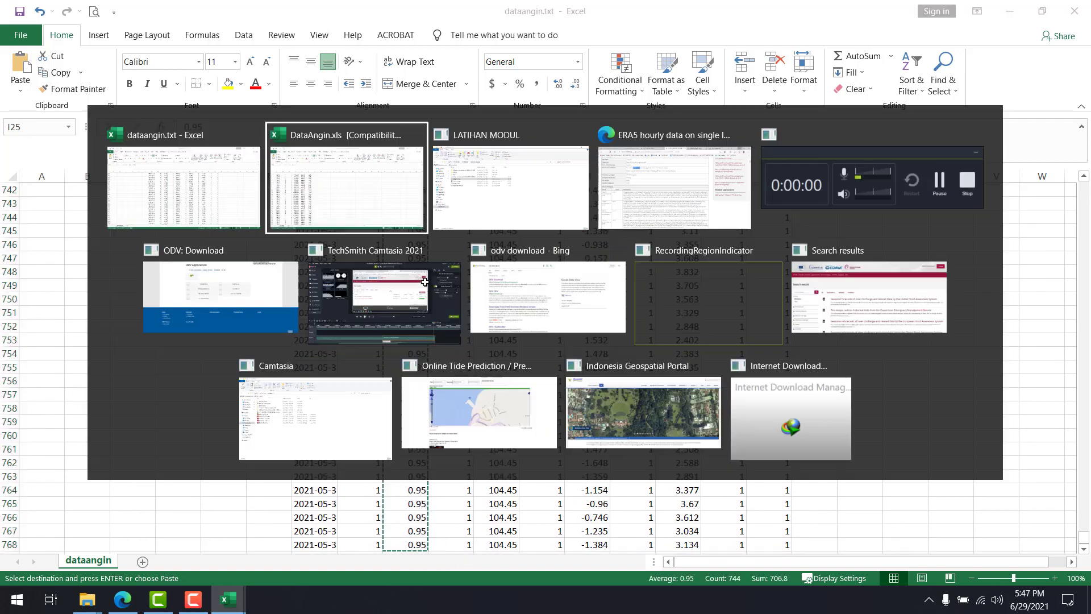
Try a regular paste of the copied latitudes from cell H2 in DataAngin.xls for comparison with column F, and undo it
{"action": "left_click", "coordinate": [356, 201]}
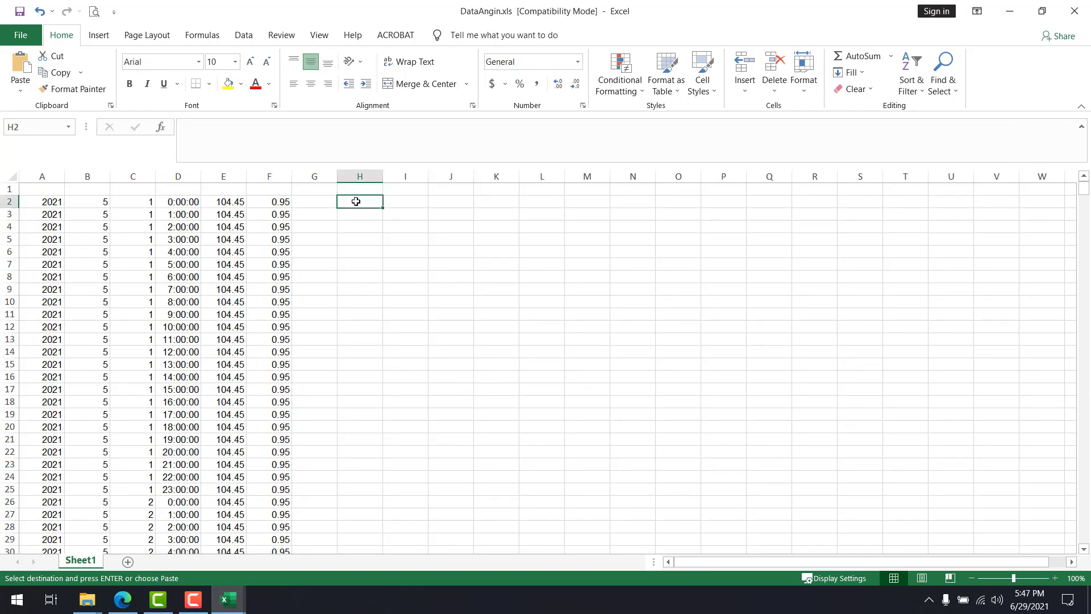
{"action": "key", "text": "ctrl+v"}
{"action": "left_click", "coordinate": [372, 269]}
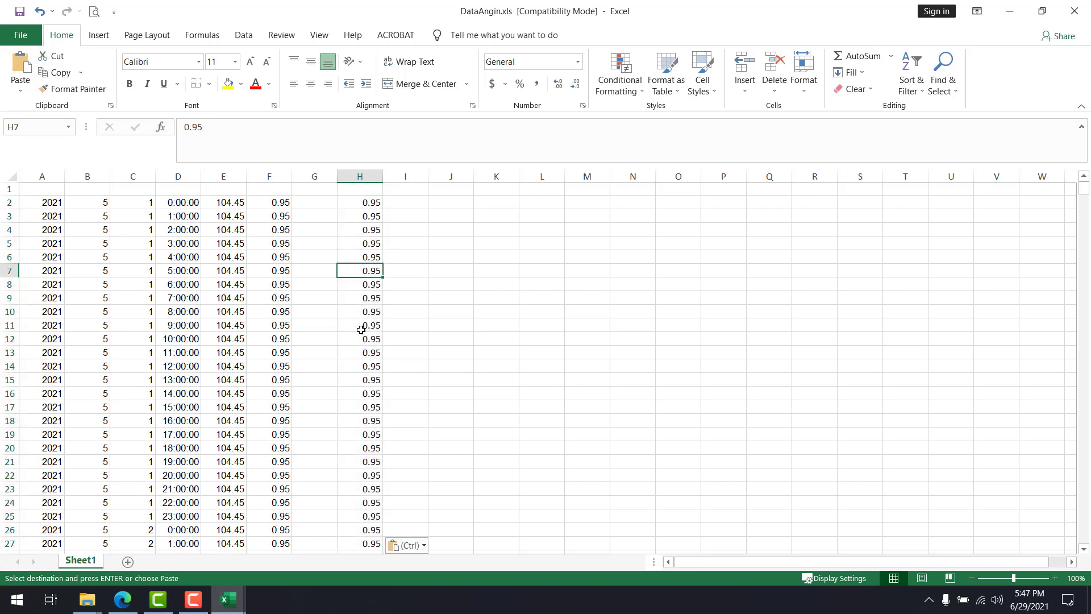
{"action": "left_click", "coordinate": [280, 311]}
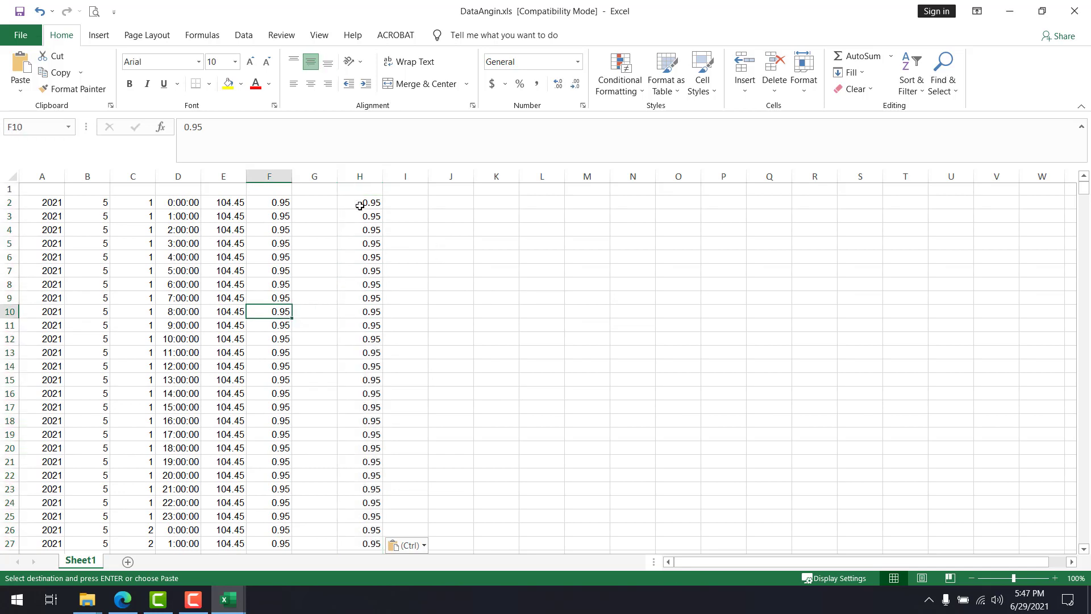
{"action": "left_click", "coordinate": [327, 171]}
{"action": "left_click", "coordinate": [428, 227]}
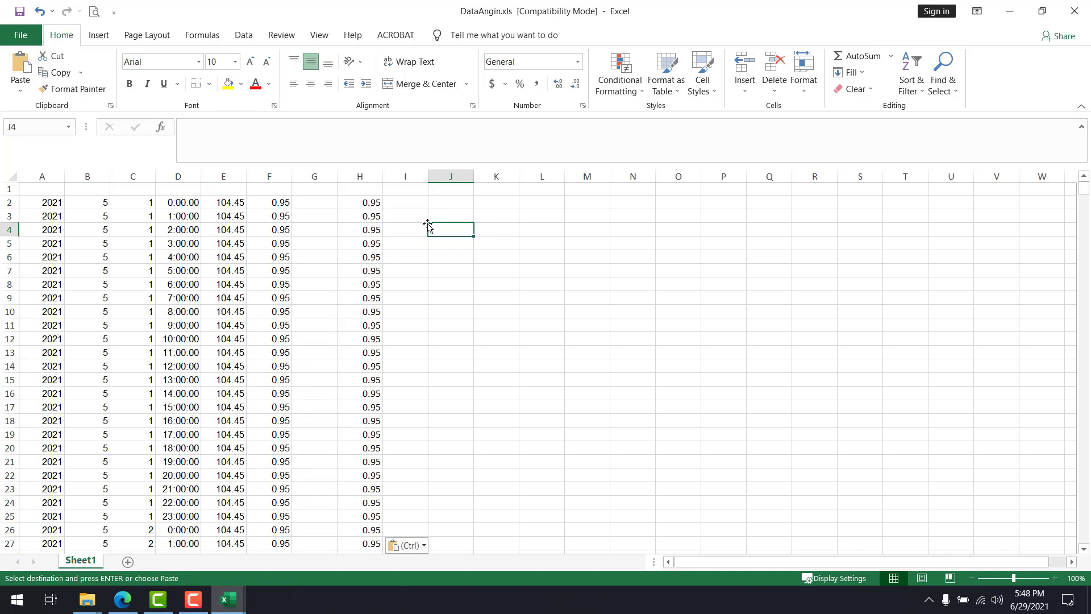
{"action": "key", "text": "ctrl+z"}
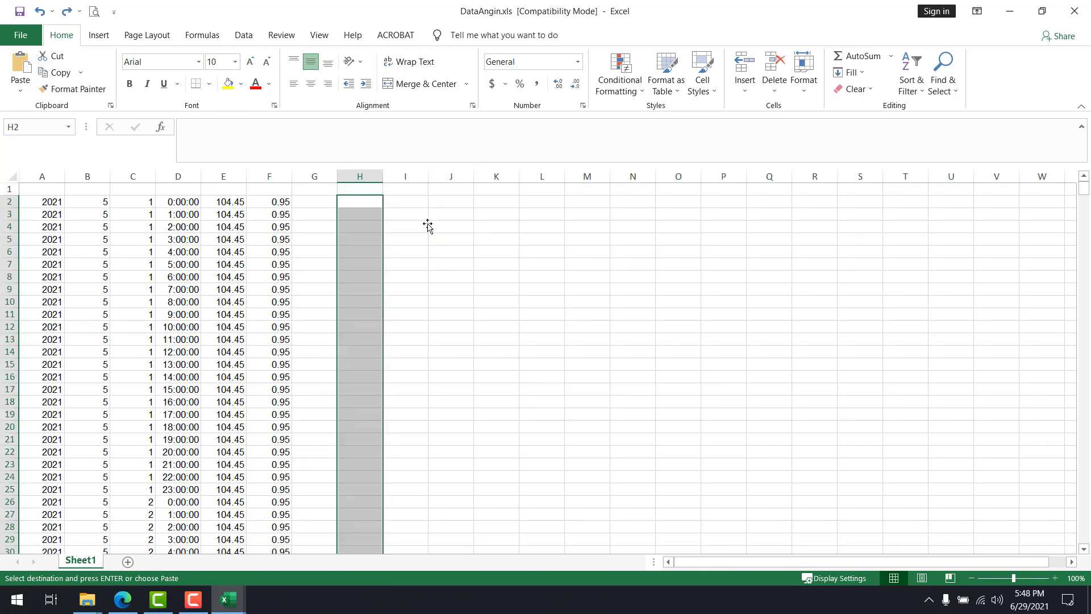
{"action": "left_click", "coordinate": [426, 226]}
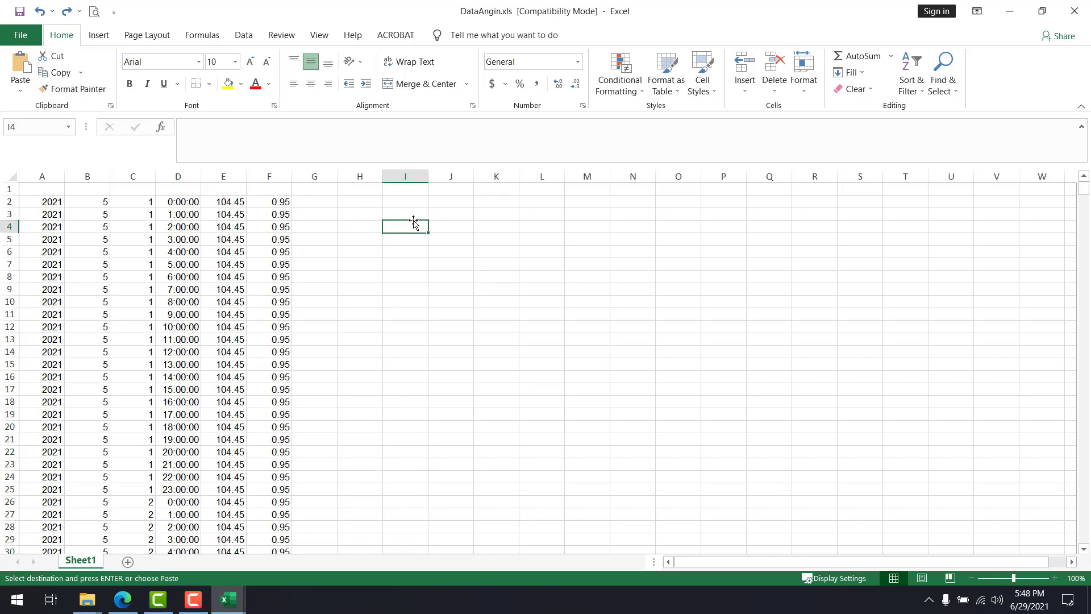
{"action": "left_click", "coordinate": [323, 204]}
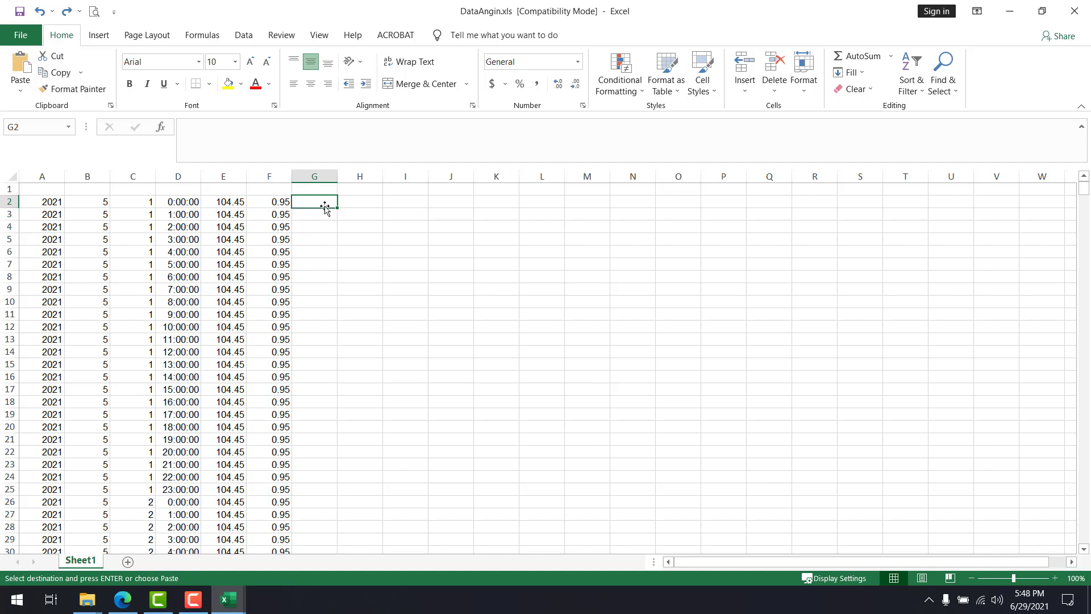
{"action": "key", "text": "Left"}
{"action": "key", "text": "Left"}
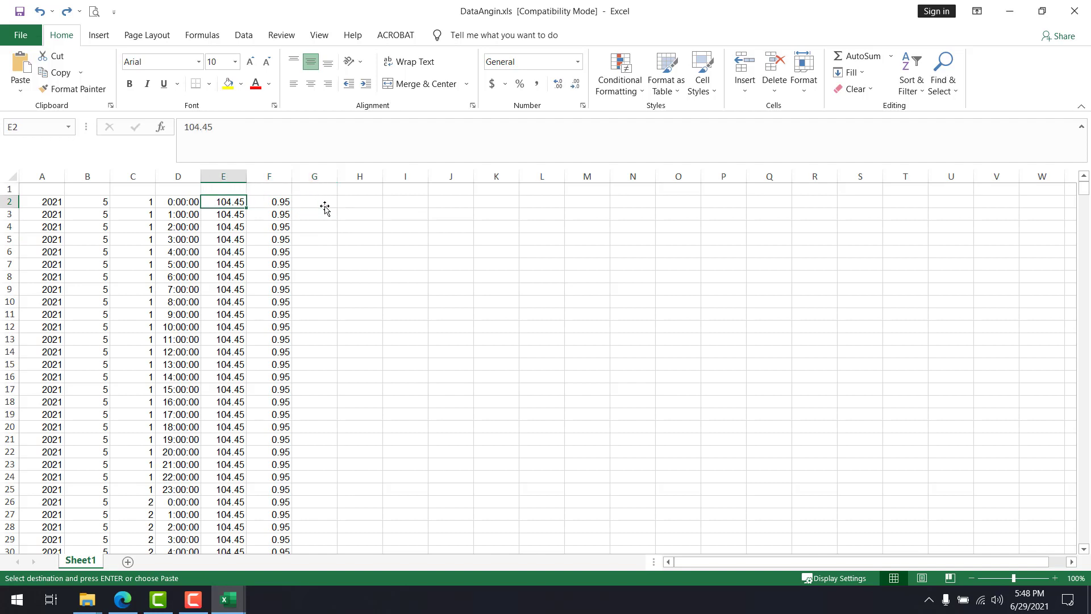
{"action": "key", "text": "Right"}
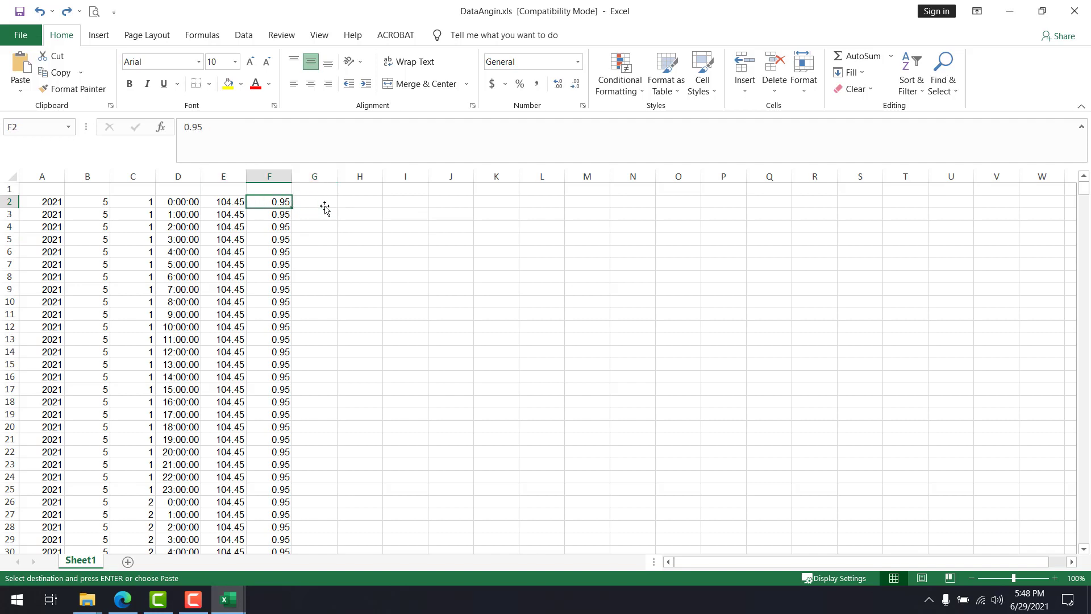
{"action": "key", "text": "Right"}
{"action": "type", "text": "="}
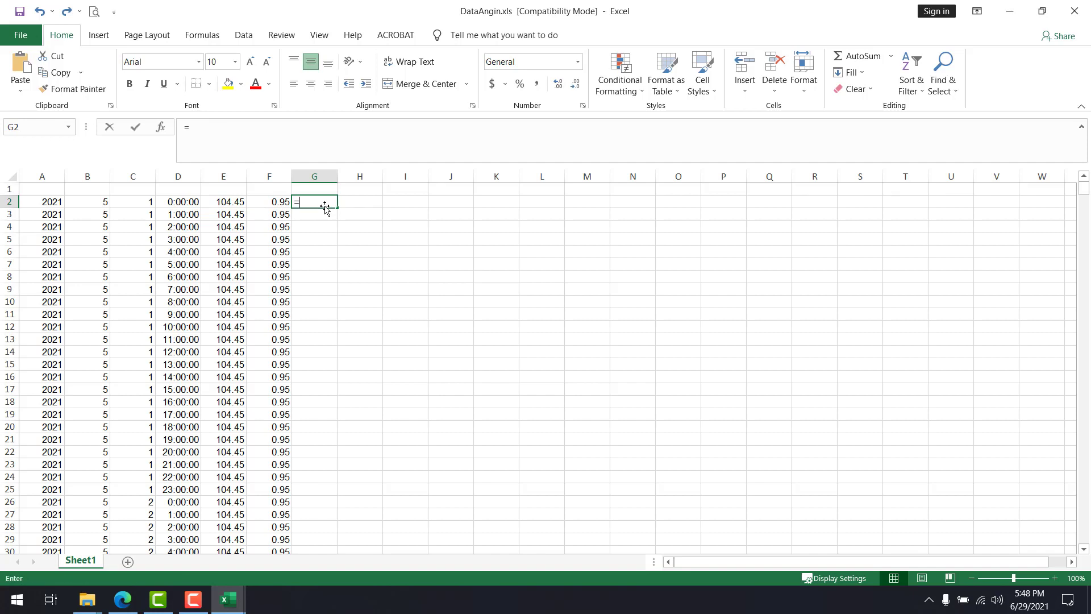
{"action": "key", "text": "Left"}
{"action": "key", "text": "Left"}
{"action": "type", "text": "-"}
{"action": "key", "text": "Left"}
{"action": "key", "text": "Left"}
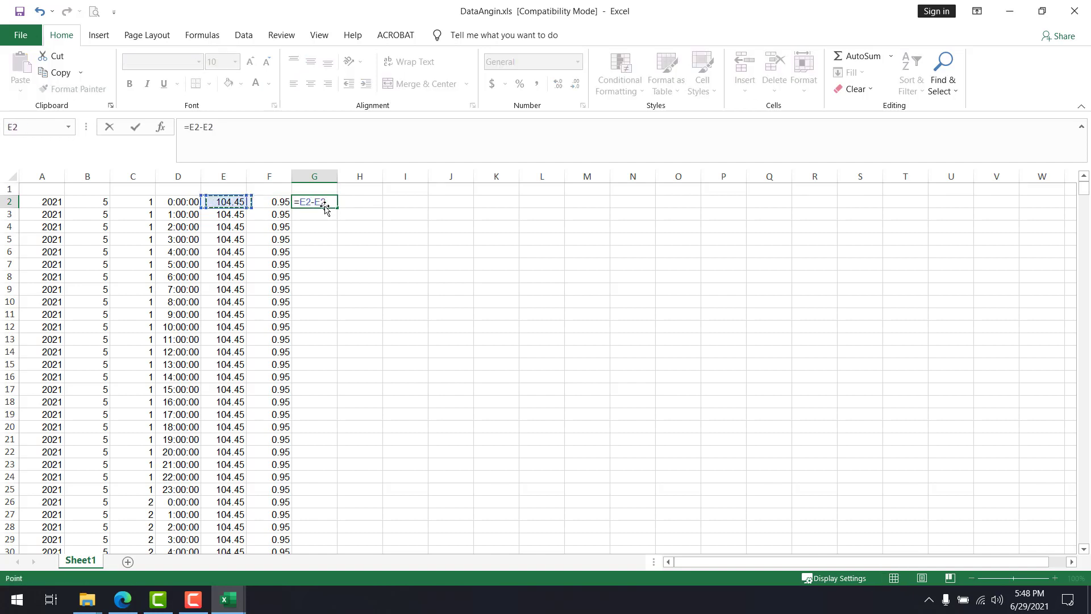
{"action": "key", "text": "Tab"}
{"action": "key", "text": "ctrl+z"}
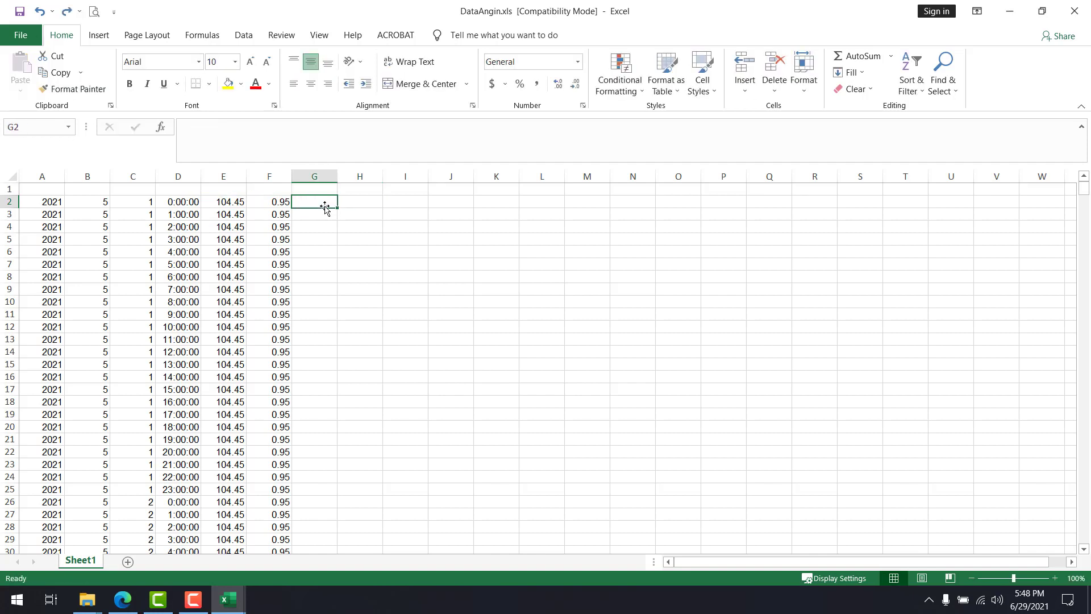
Enter the formula =E2-F2 in cell G2 of Sheet1 and inspect it against the plain value in E2
{"action": "type", "text": "="}
{"action": "key", "text": "Left"}
{"action": "key", "text": "Left"}
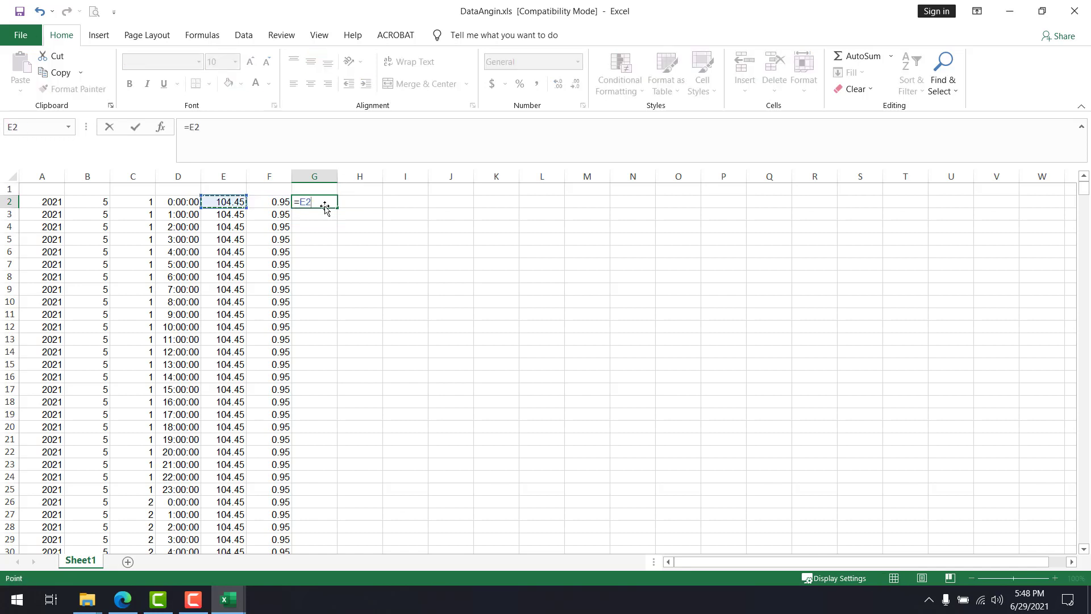
{"action": "type", "text": "-"}
{"action": "key", "text": "Right"}
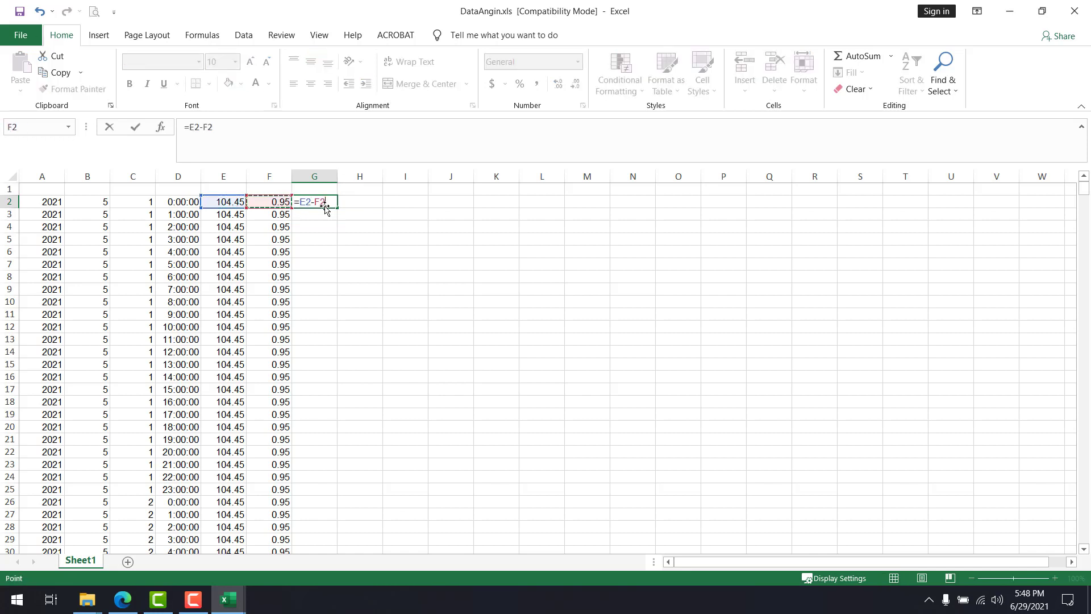
{"action": "key", "text": "Return"}
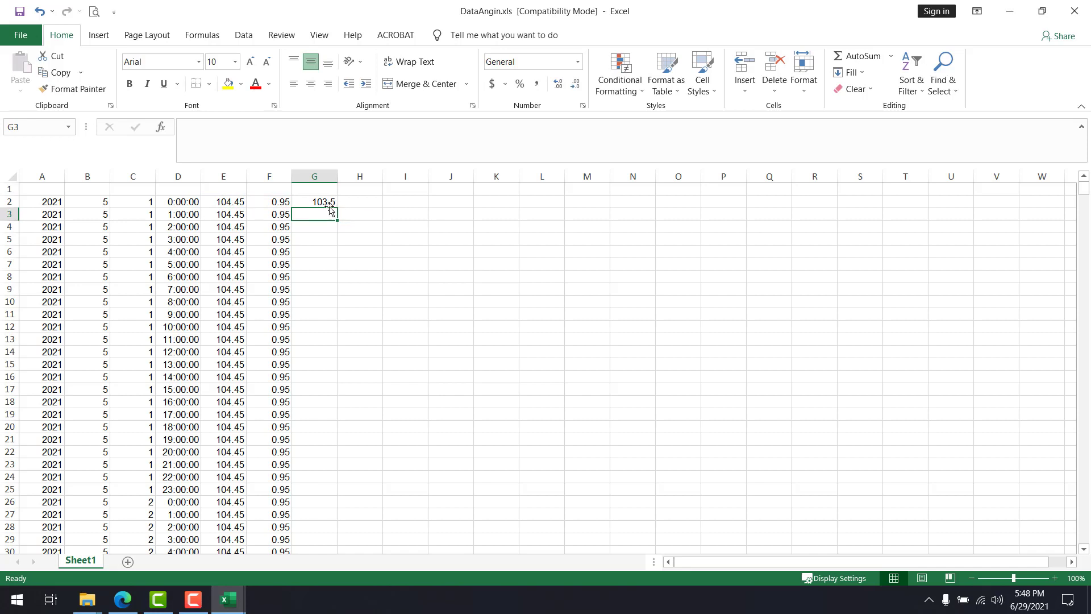
{"action": "left_click", "coordinate": [321, 203]}
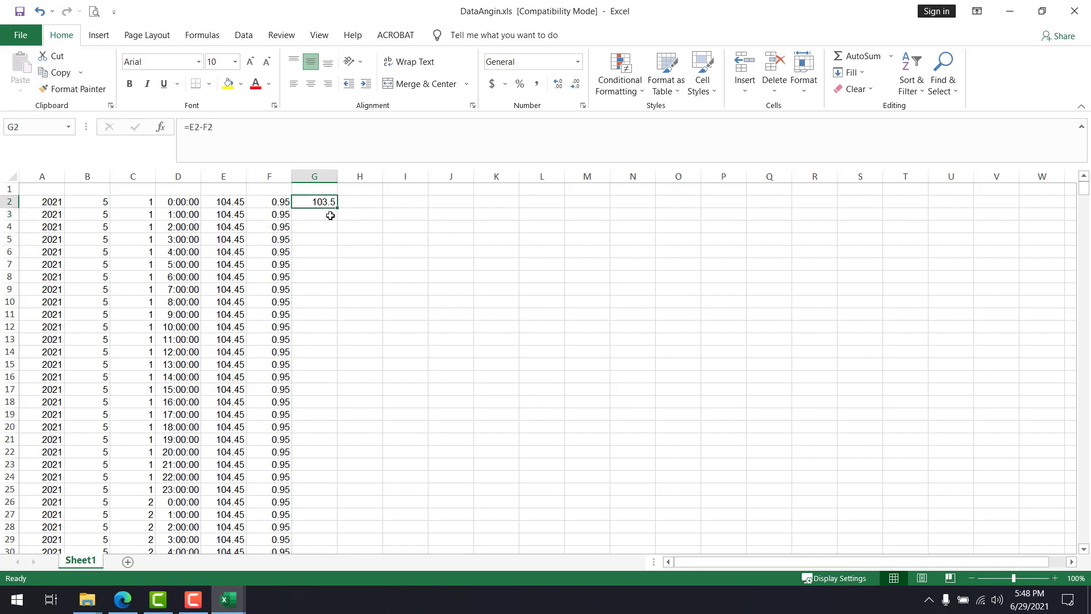
{"action": "left_click", "coordinate": [237, 206]}
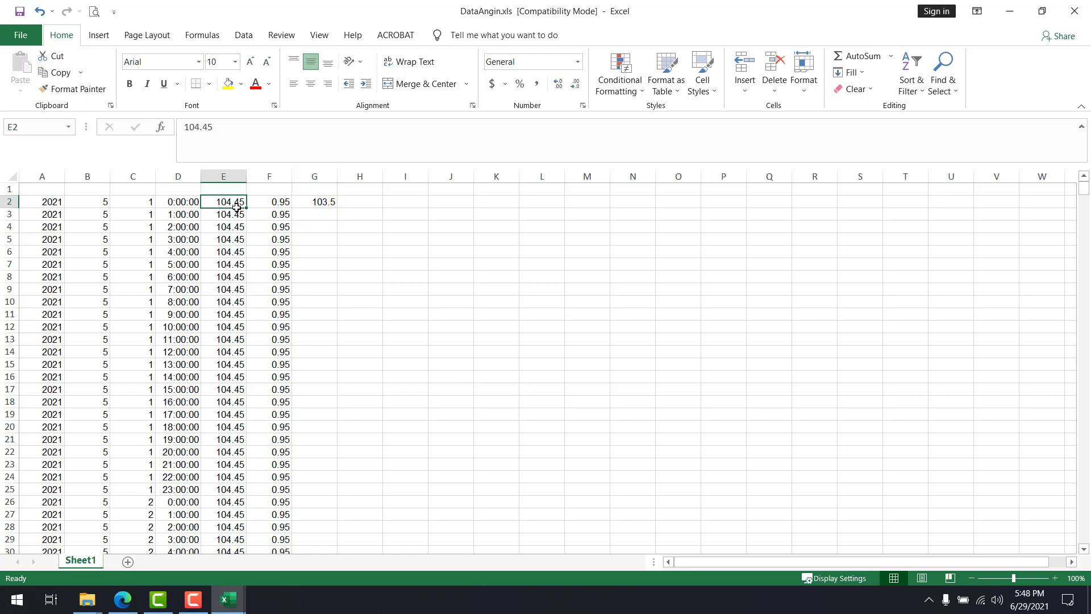
{"action": "left_click", "coordinate": [327, 203]}
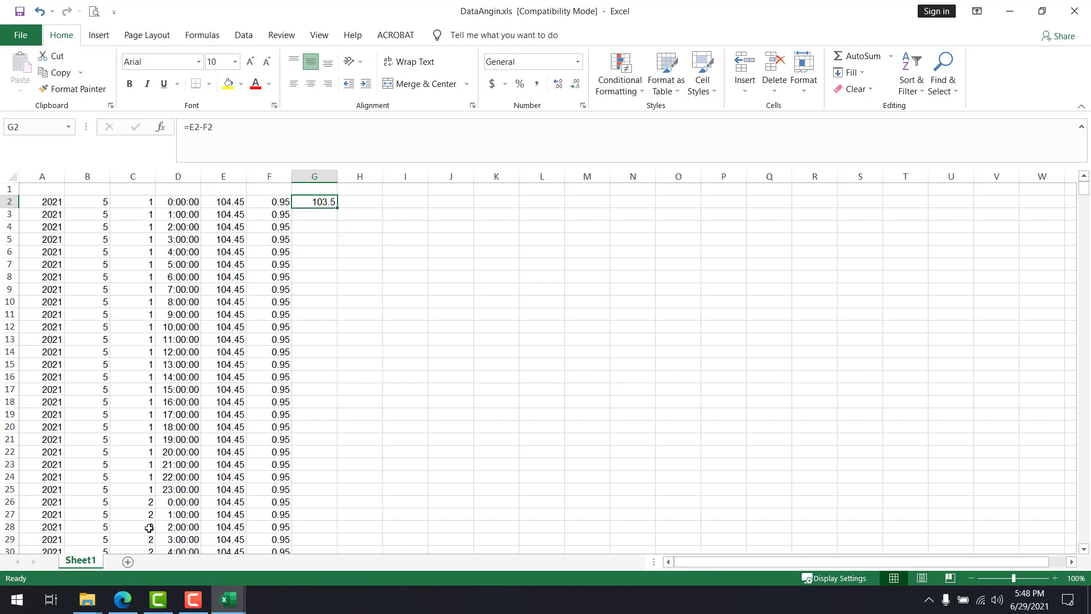
Add a new worksheet and paste the formula copied from Sheet1 cell G2 into its cell B1 with a regular paste
{"action": "left_click", "coordinate": [127, 561]}
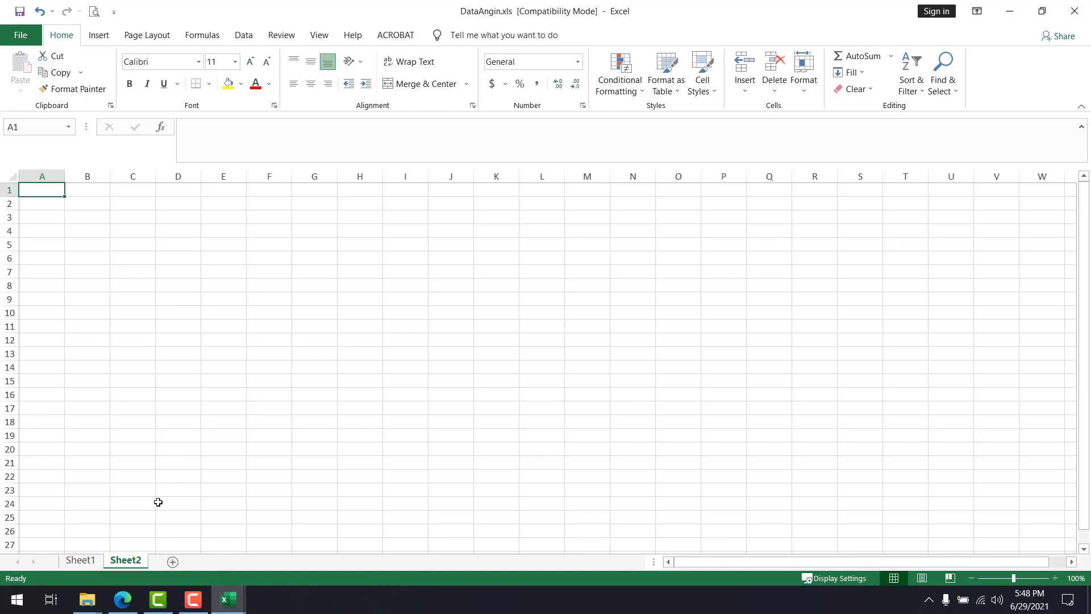
{"action": "left_click", "coordinate": [80, 560]}
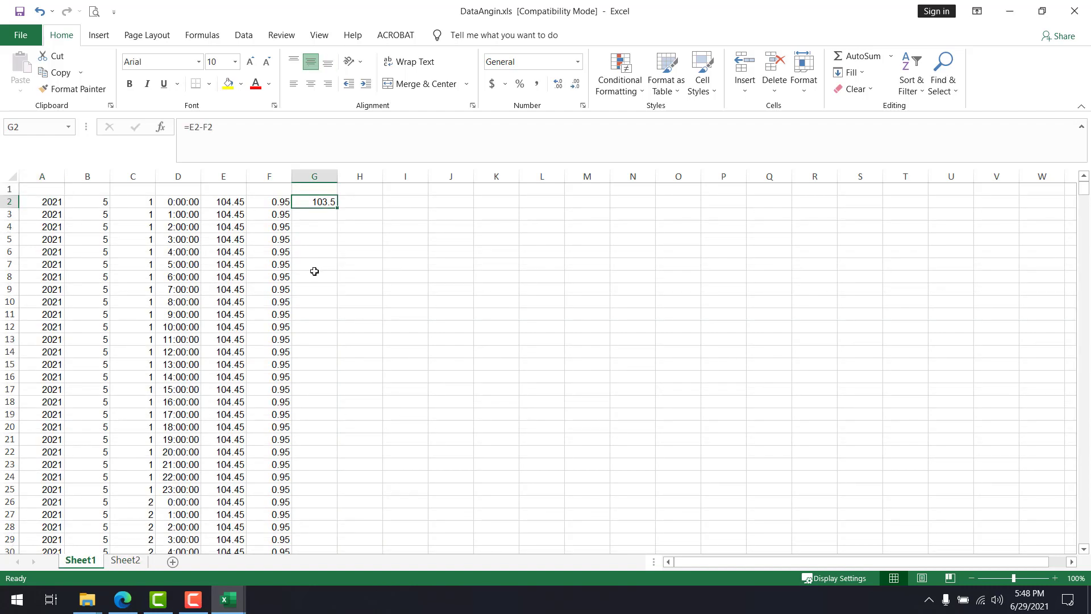
{"action": "key", "text": "ctrl+c"}
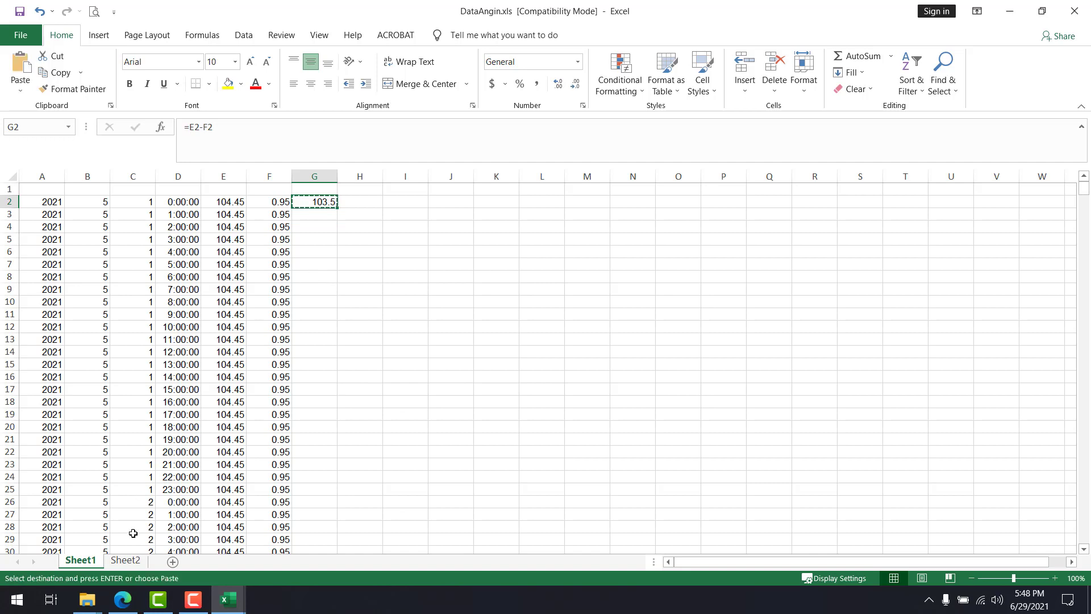
{"action": "left_click", "coordinate": [137, 561]}
{"action": "left_click", "coordinate": [93, 195]}
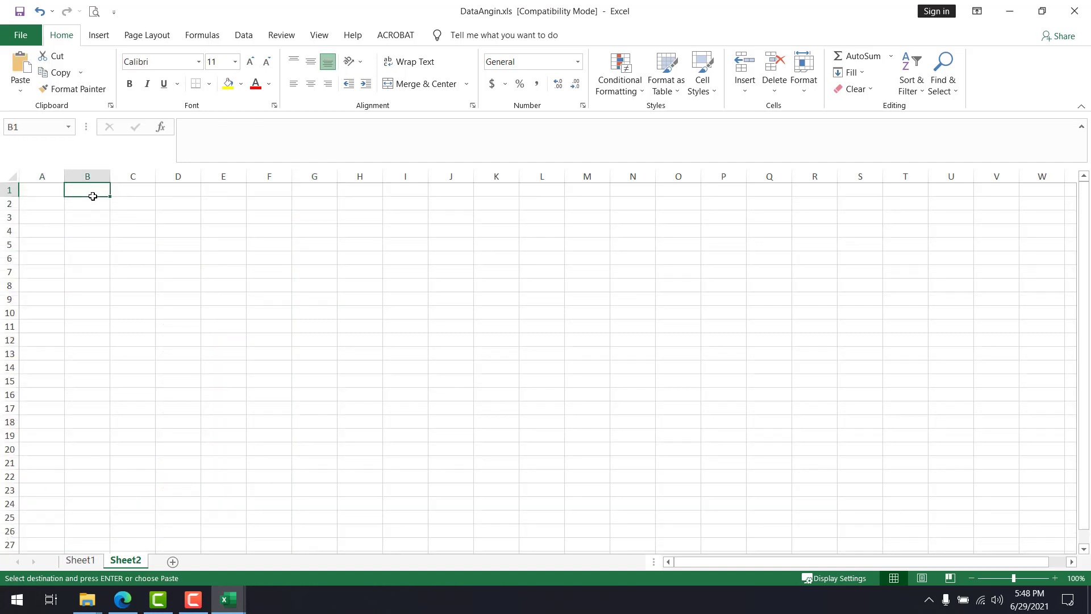
{"action": "key", "text": "ctrl+v"}
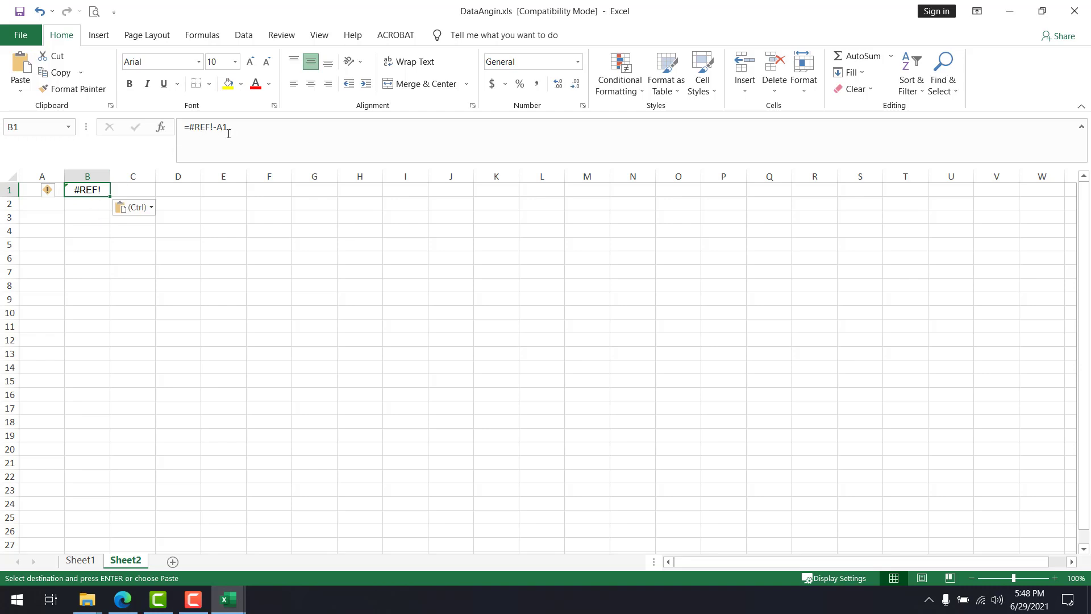
{"action": "left_click_drag", "start_coordinate": [229, 133], "coordinate": [183, 139]}
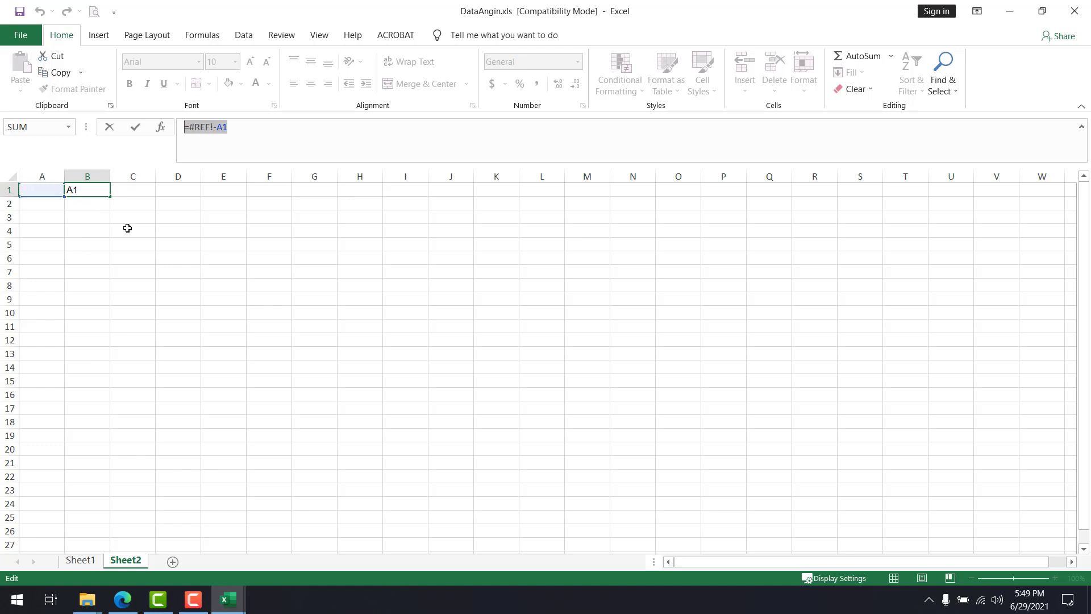
{"action": "type", "text": "="}
{"action": "left_click", "coordinate": [132, 238]}
{"action": "key", "text": "BackSpace"}
{"action": "key", "text": "BackSpace"}
{"action": "key", "text": "BackSpace"}
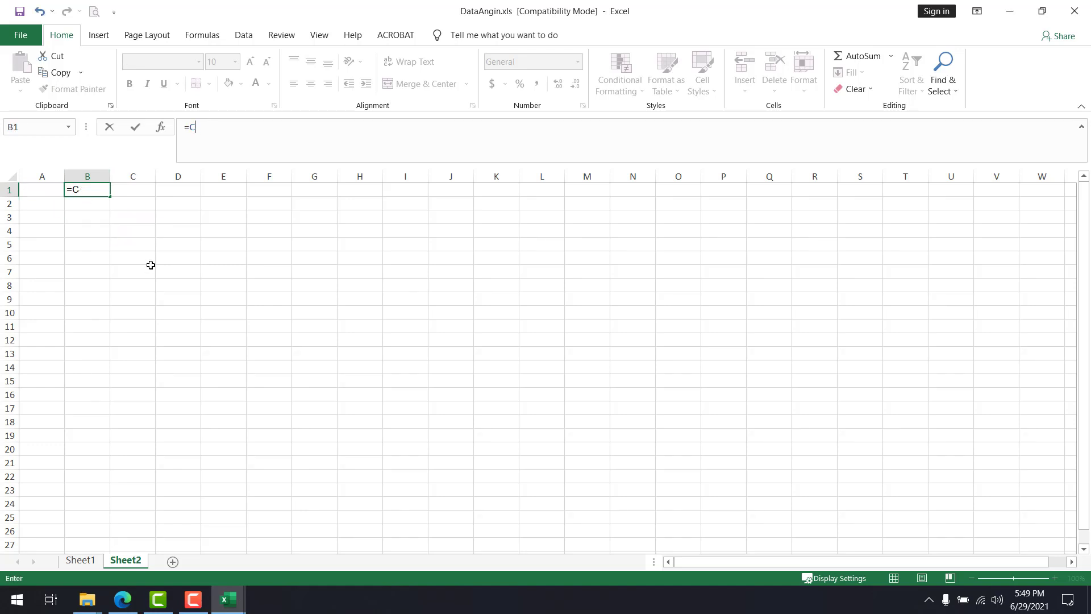
{"action": "key", "text": "Tab"}
{"action": "key", "text": "ctrl+z"}
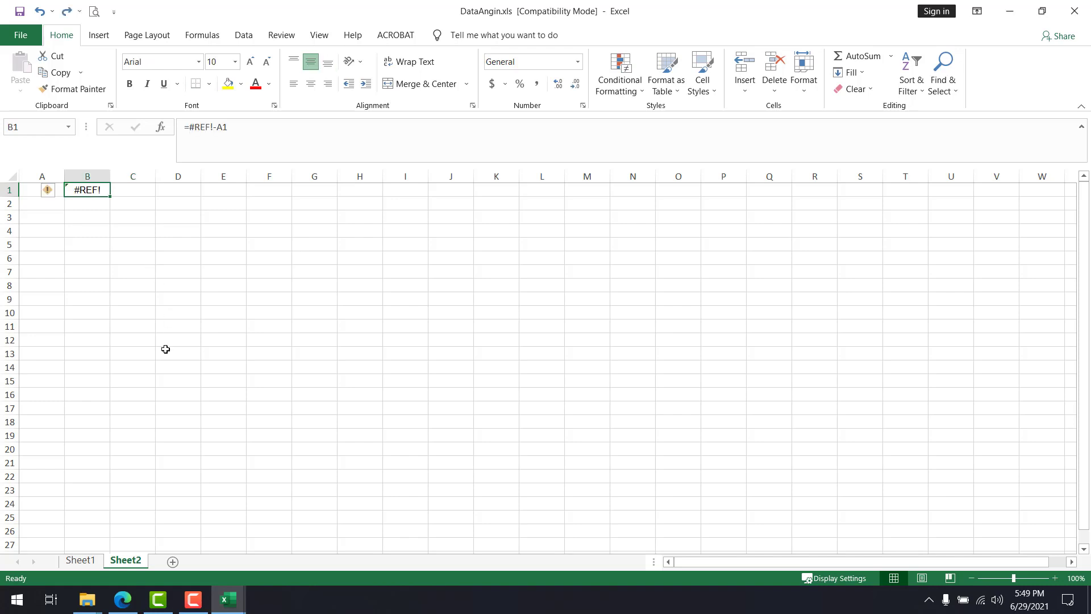
Copy cell G2 from Sheet1 again and paste it as a value only into cell C2 of Sheet2
{"action": "left_click", "coordinate": [80, 560]}
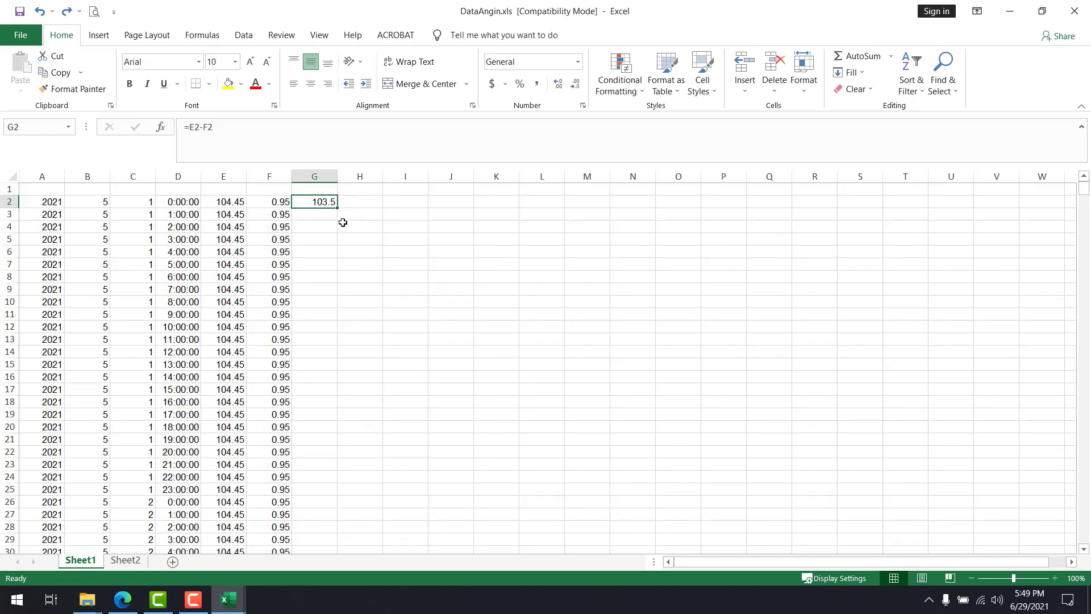
{"action": "key", "text": "ctrl+c"}
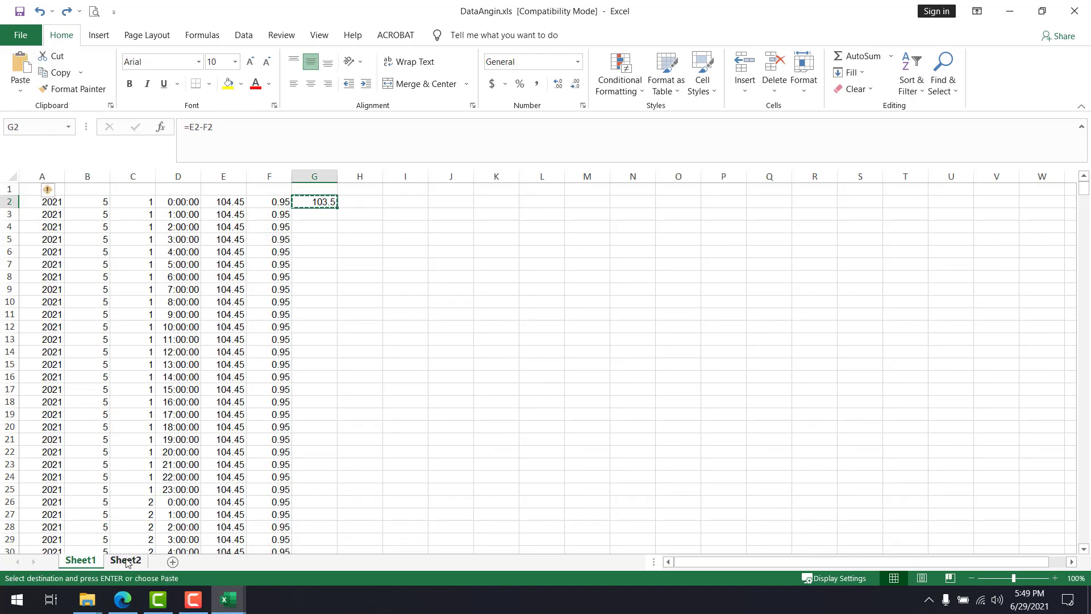
{"action": "left_click", "coordinate": [125, 560]}
{"action": "right_click", "coordinate": [117, 204]}
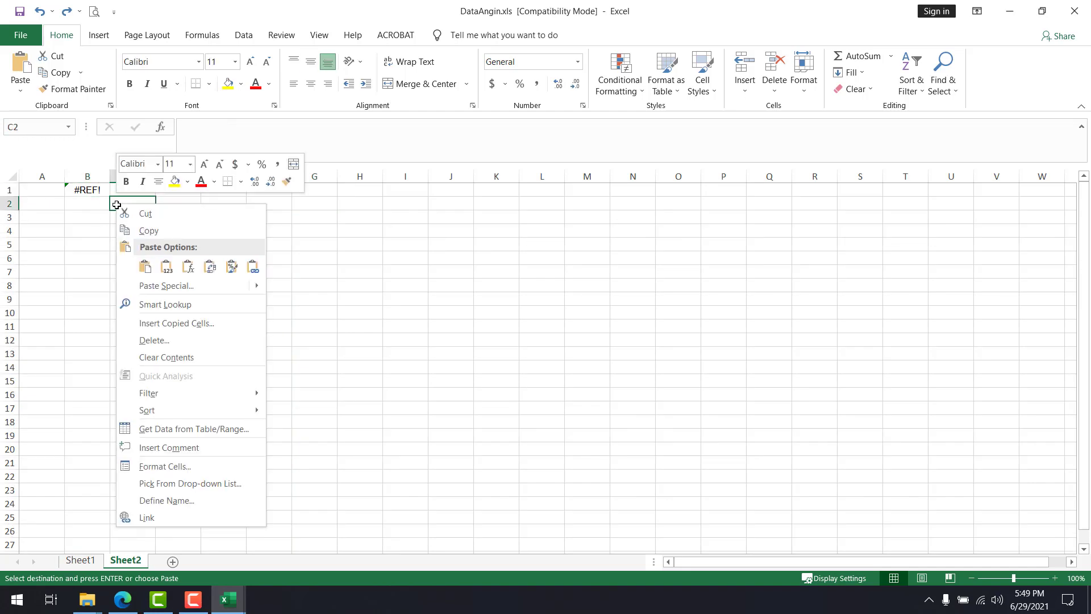
{"action": "left_click", "coordinate": [145, 266]}
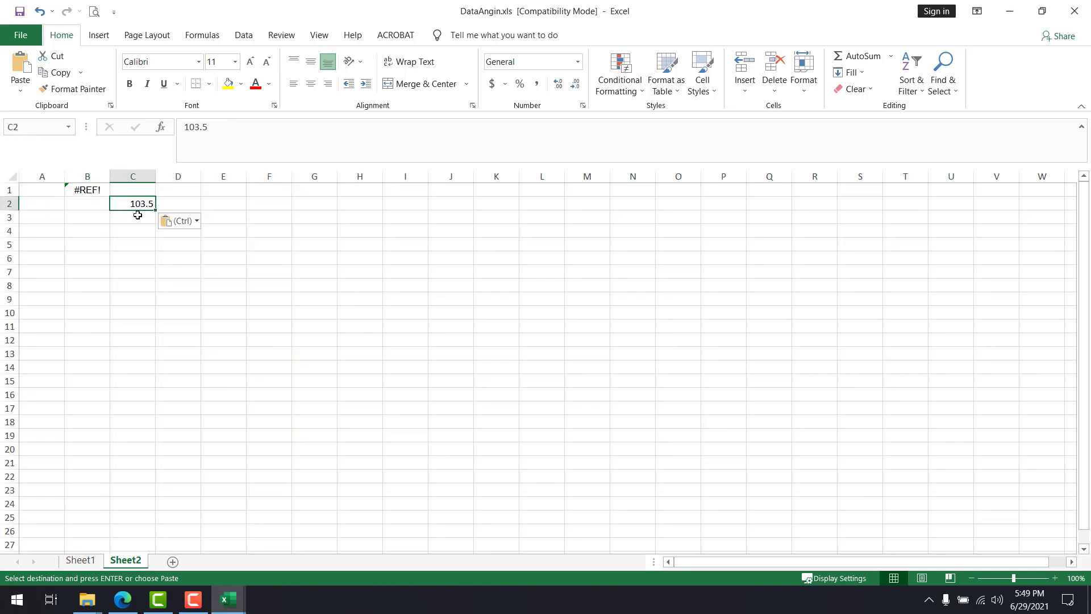
Compare the formula in Sheet1 cell G2 with the pasted value in Sheet2 cell C2 and leave copy mode
{"action": "left_click", "coordinate": [94, 556]}
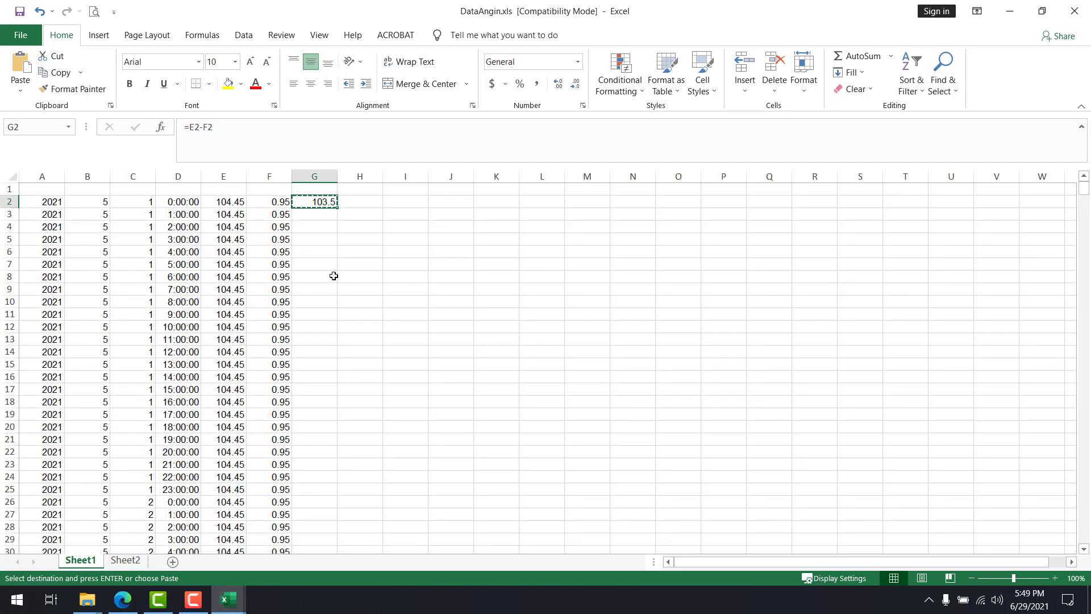
{"action": "left_click", "coordinate": [145, 551]}
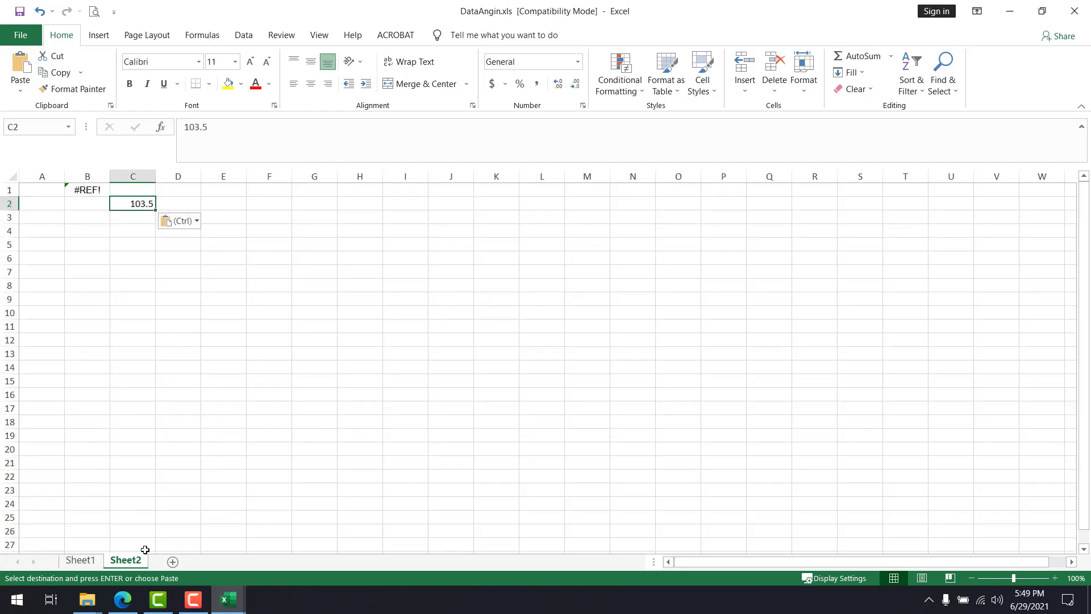
{"action": "left_click_drag", "start_coordinate": [210, 126], "coordinate": [177, 129]}
{"action": "key", "text": "Return"}
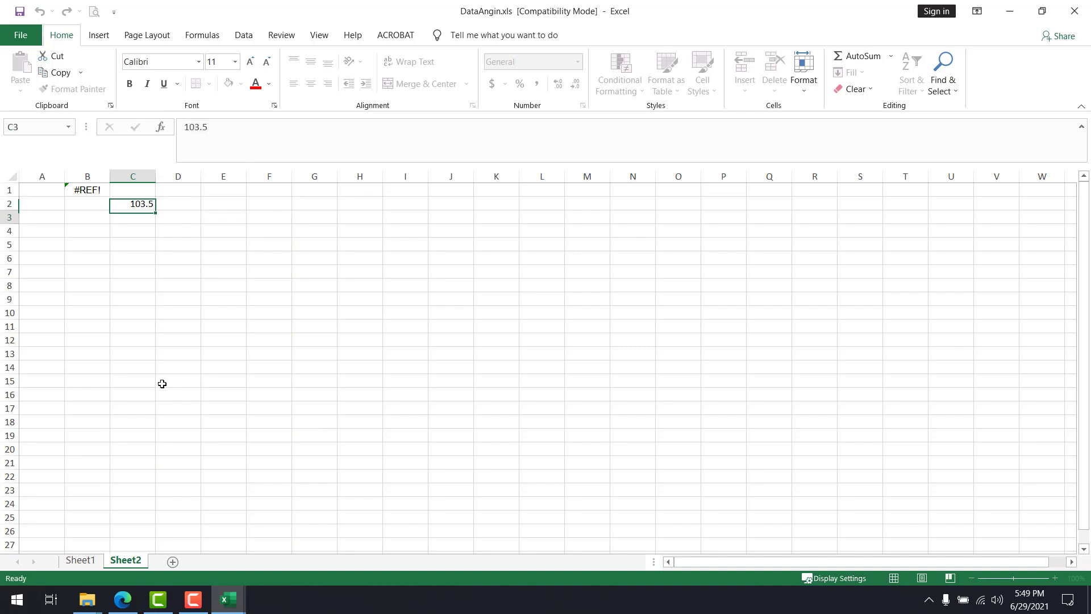
Delete the Sheet2 worksheet from DataAngin.xls
{"action": "right_click", "coordinate": [114, 563]}
{"action": "left_click", "coordinate": [148, 414]}
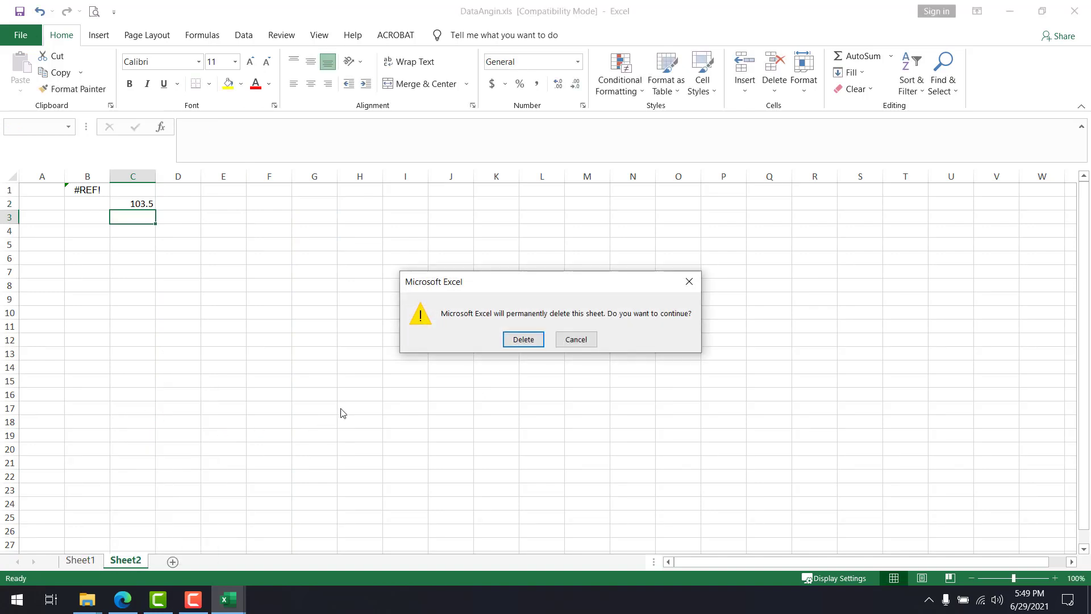
{"action": "left_click", "coordinate": [524, 340]}
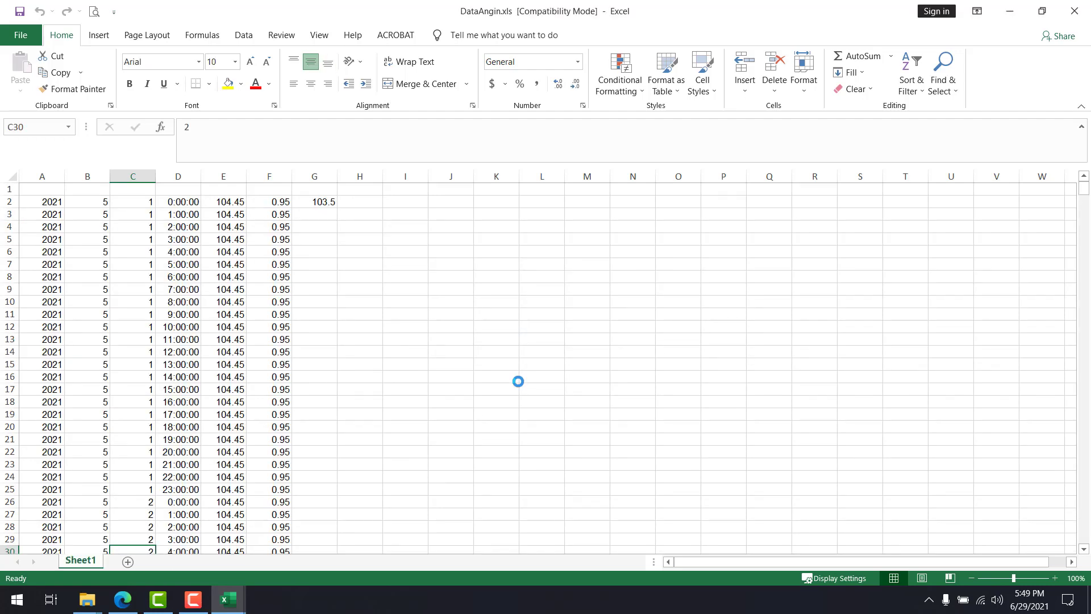
Delete column G with the test formula from Sheet1 and save the workbook
{"action": "left_click", "coordinate": [318, 176]}
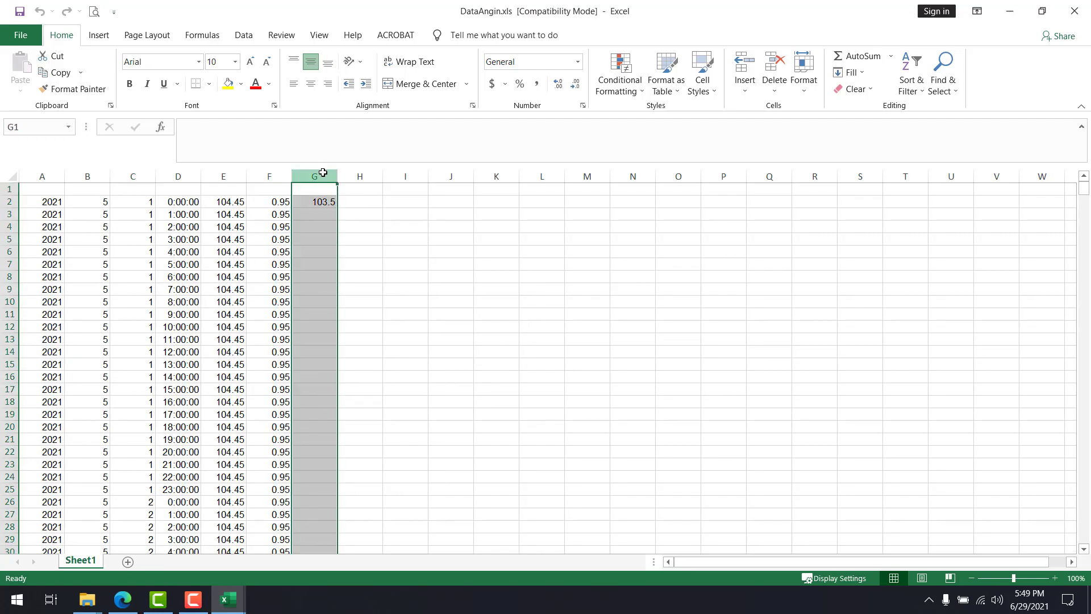
{"action": "left_click", "coordinate": [771, 66]}
{"action": "left_click", "coordinate": [506, 314]}
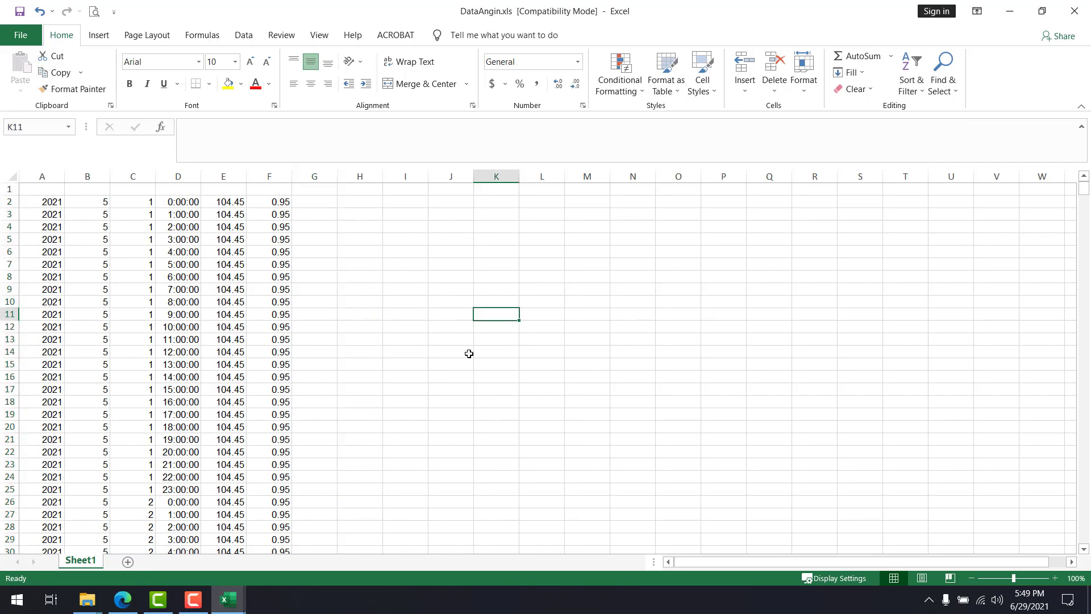
{"action": "key", "text": "ctrl+s"}
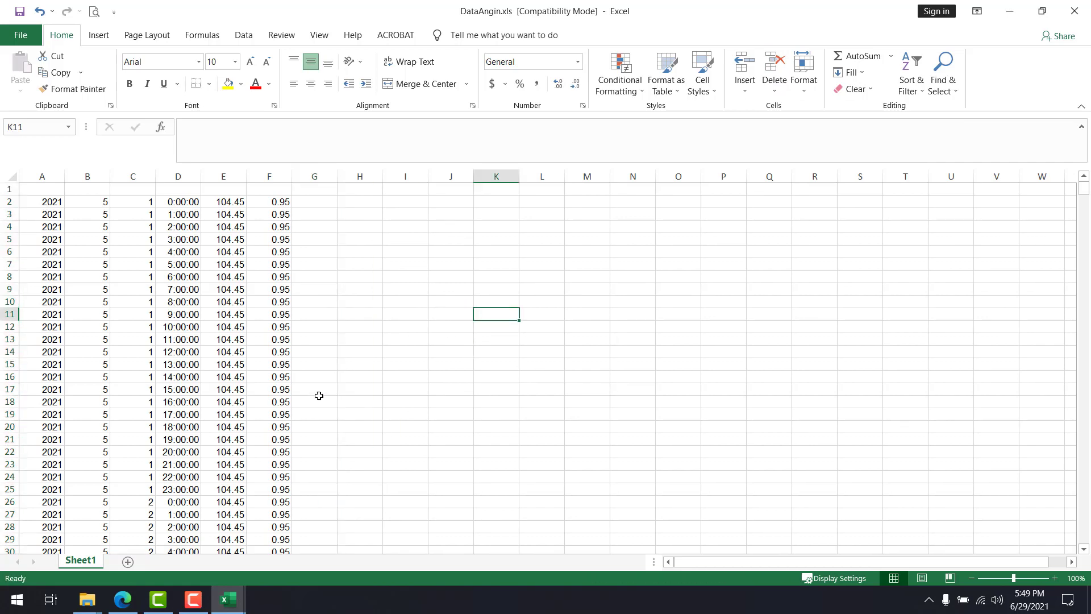
Copy the u10 through v10 data, cells M25 to O768, from the dataangin.txt workbook
{"action": "left_click", "coordinate": [235, 602]}
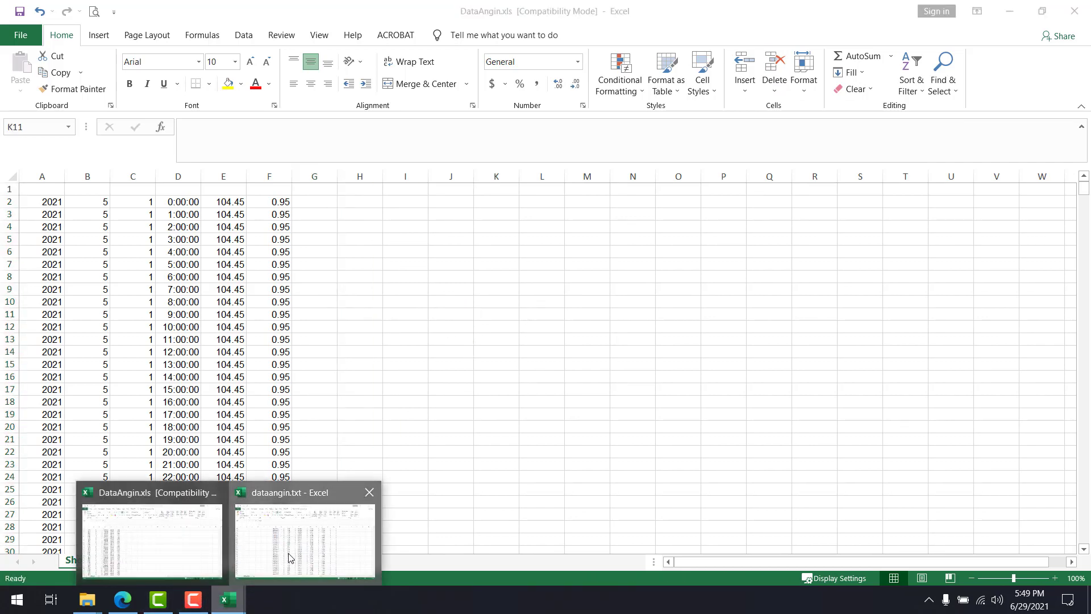
{"action": "left_click", "coordinate": [287, 557]}
{"action": "key", "text": "Up"}
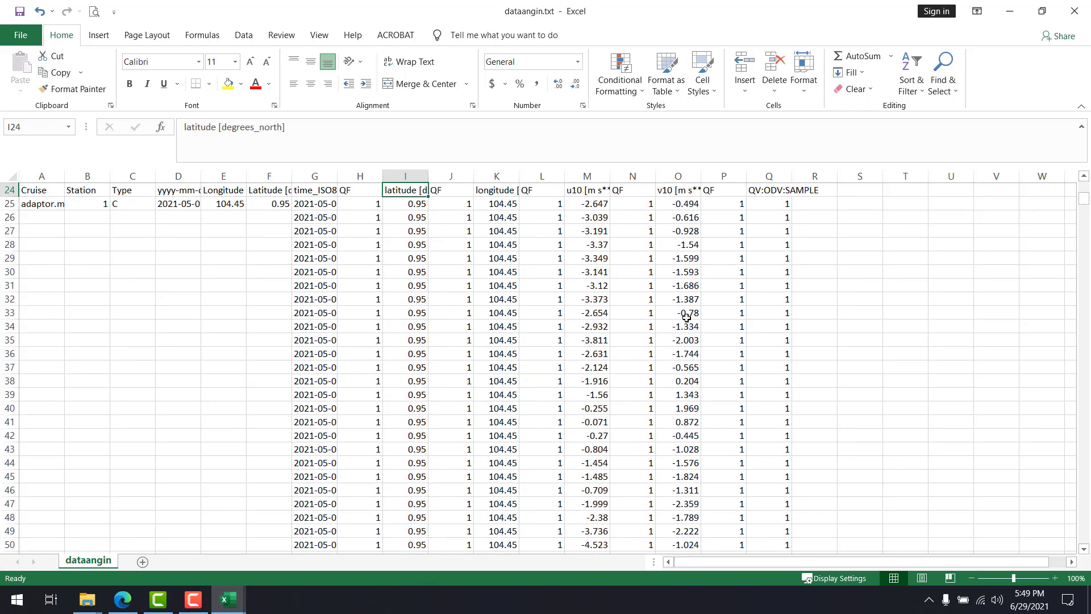
{"action": "key", "text": "Right"}
{"action": "key", "text": "Right"}
{"action": "key", "text": "Right"}
{"action": "key", "text": "Down"}
{"action": "key", "text": "Right"}
{"action": "key", "text": "shift+Right"}
{"action": "key", "text": "shift+Right"}
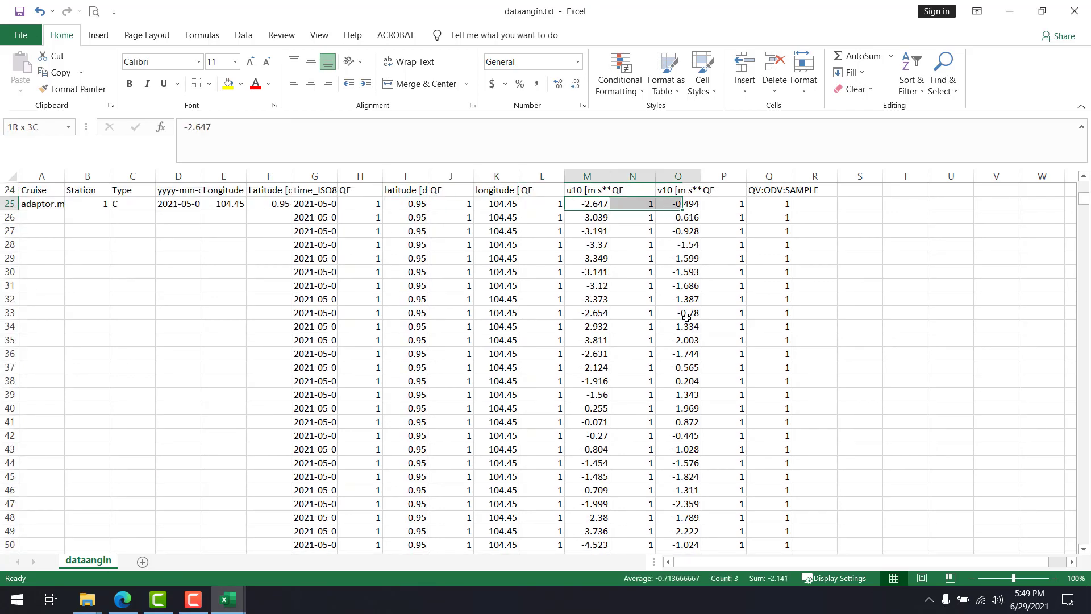
{"action": "key", "text": "ctrl+shift+Down"}
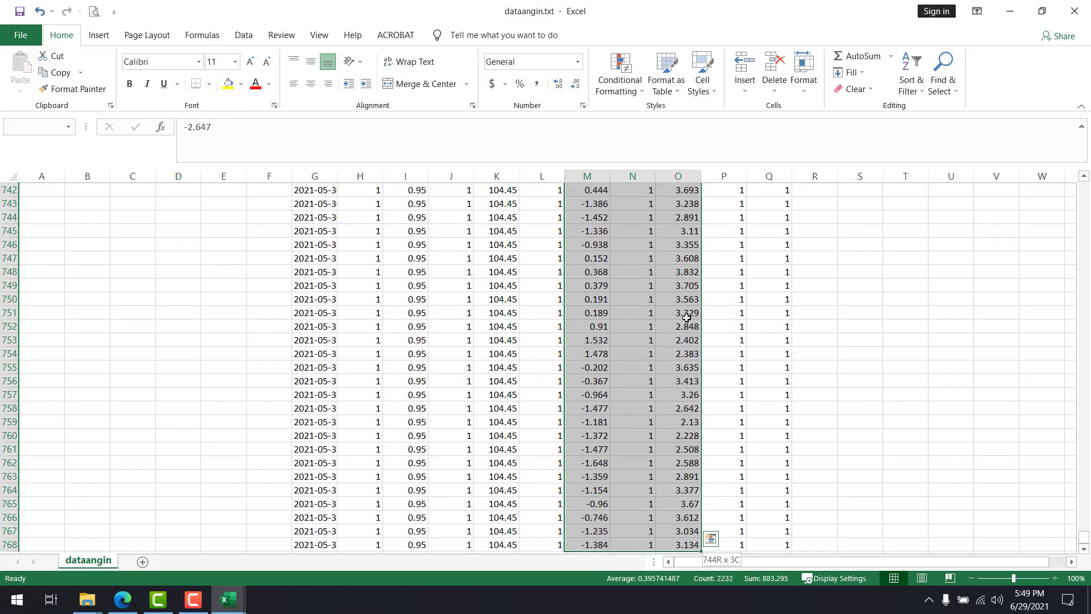
{"action": "key", "text": "ctrl+c"}
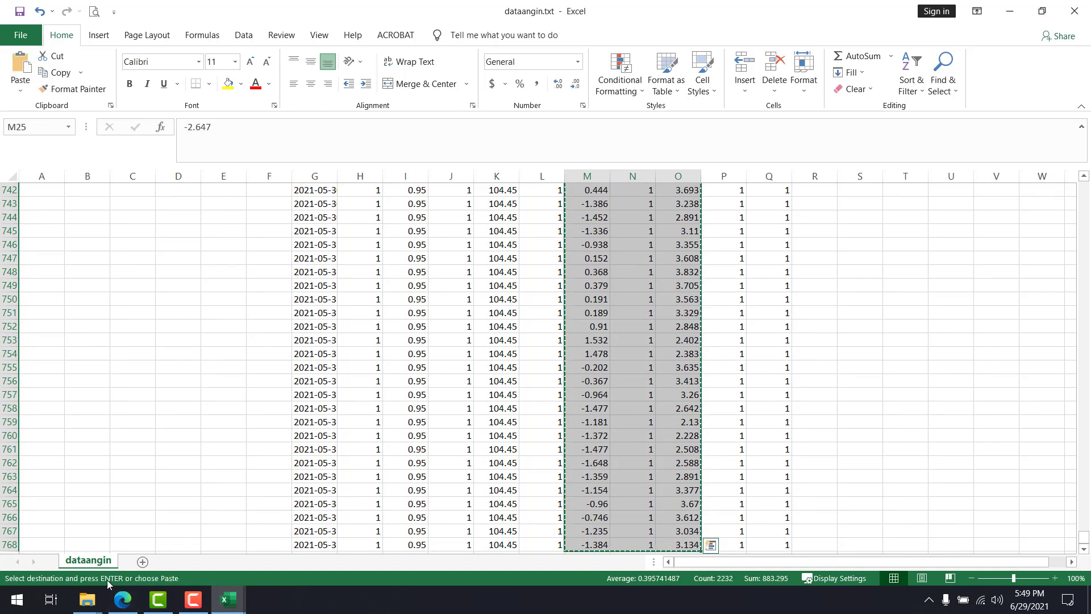
Paste the copied wind data as values only into DataAngin.xls starting at cell G2
{"action": "key", "text": "alt+Tab"}
{"action": "right_click", "coordinate": [307, 202]}
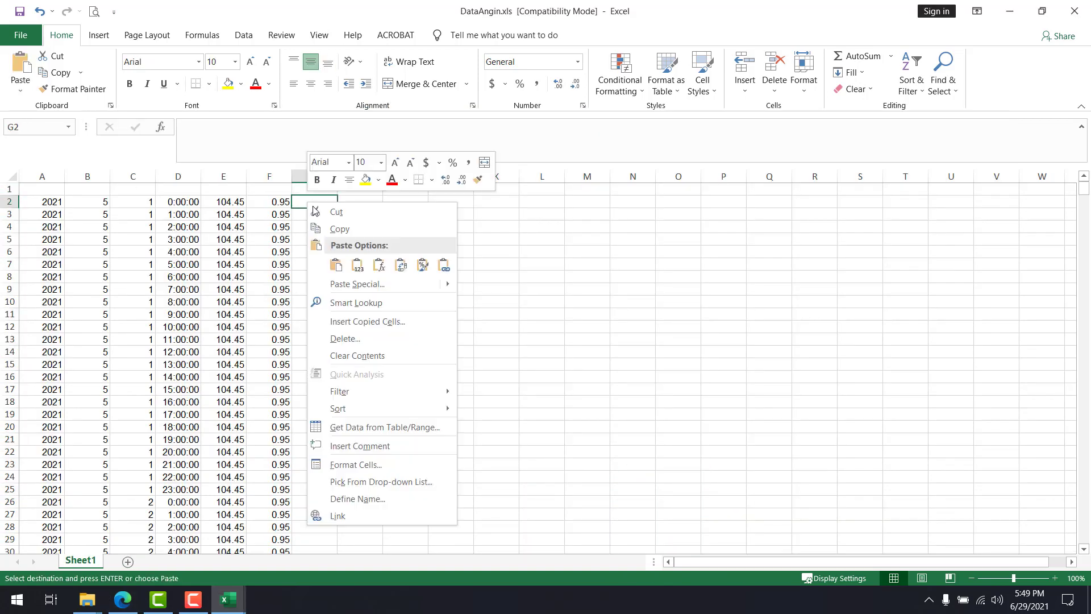
{"action": "left_click", "coordinate": [358, 265]}
{"action": "left_click", "coordinate": [547, 277]}
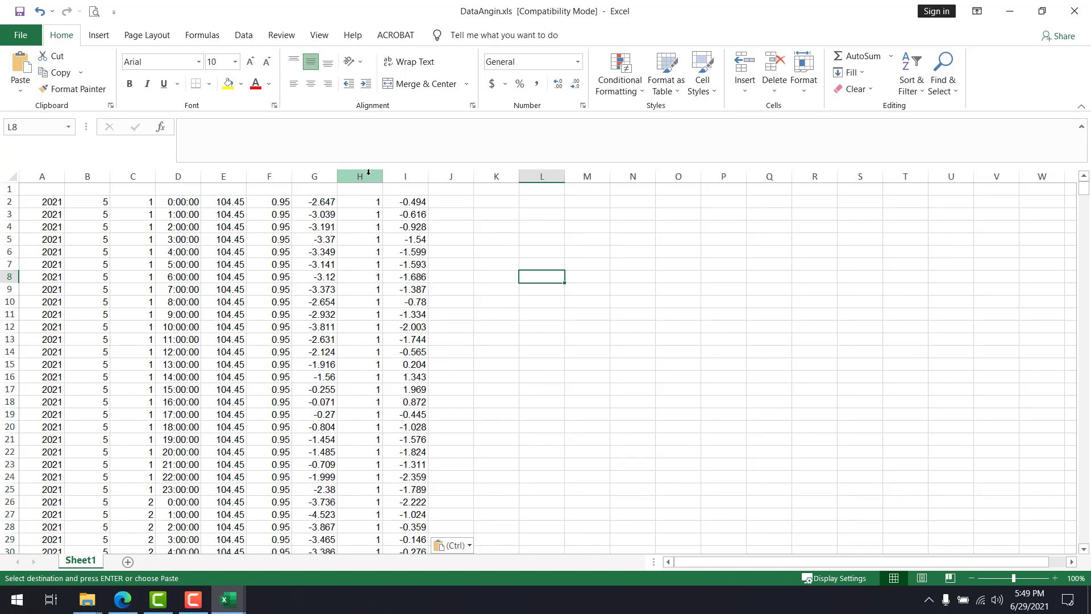
Delete the QF flag column H between the two wind component columns
{"action": "left_click", "coordinate": [367, 176]}
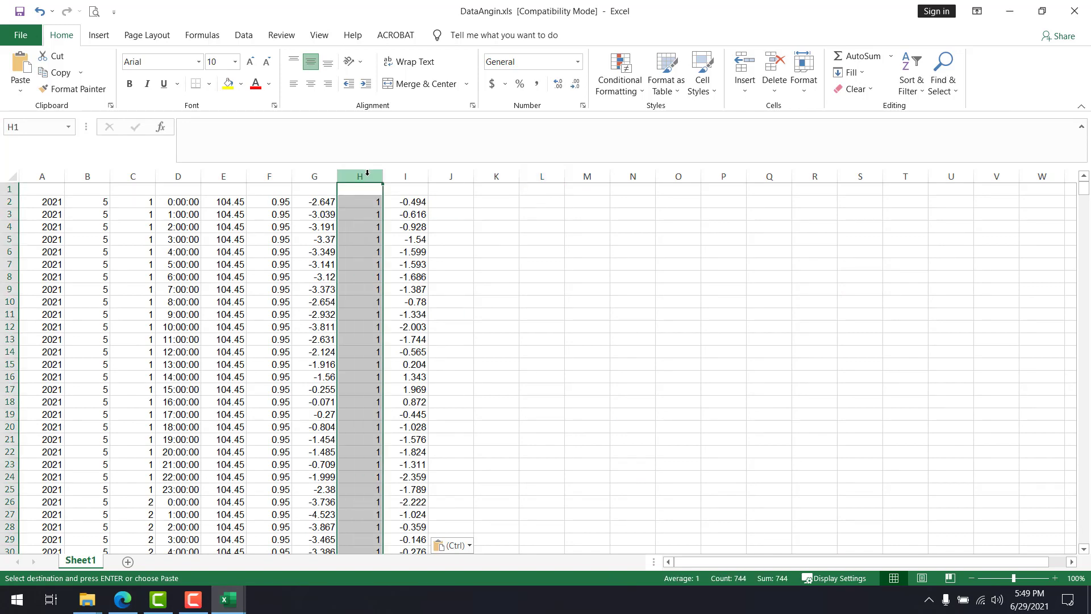
{"action": "left_click", "coordinate": [774, 63]}
{"action": "left_click", "coordinate": [509, 412]}
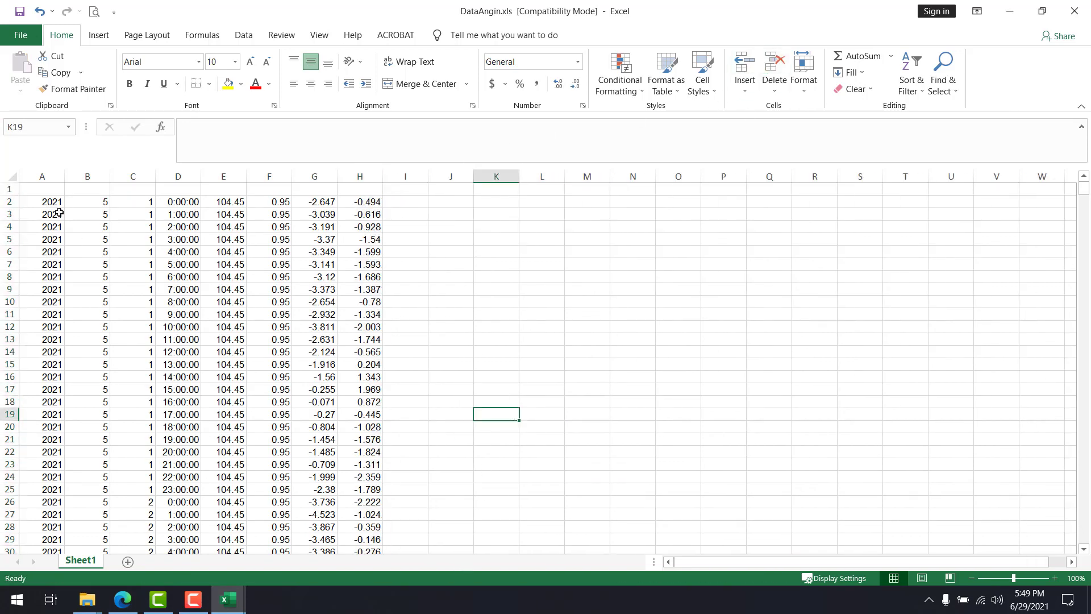
Enter the headers Tahun, Bulan, Tanggal and Jam in cells A1 to D1
{"action": "left_click", "coordinate": [44, 188]}
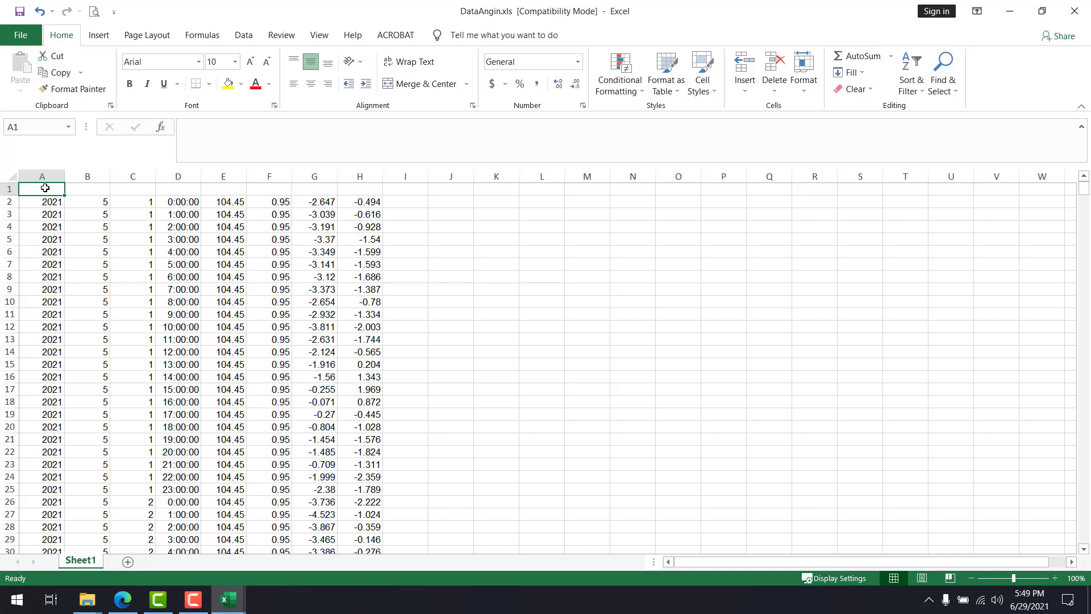
{"action": "type", "text": "T"}
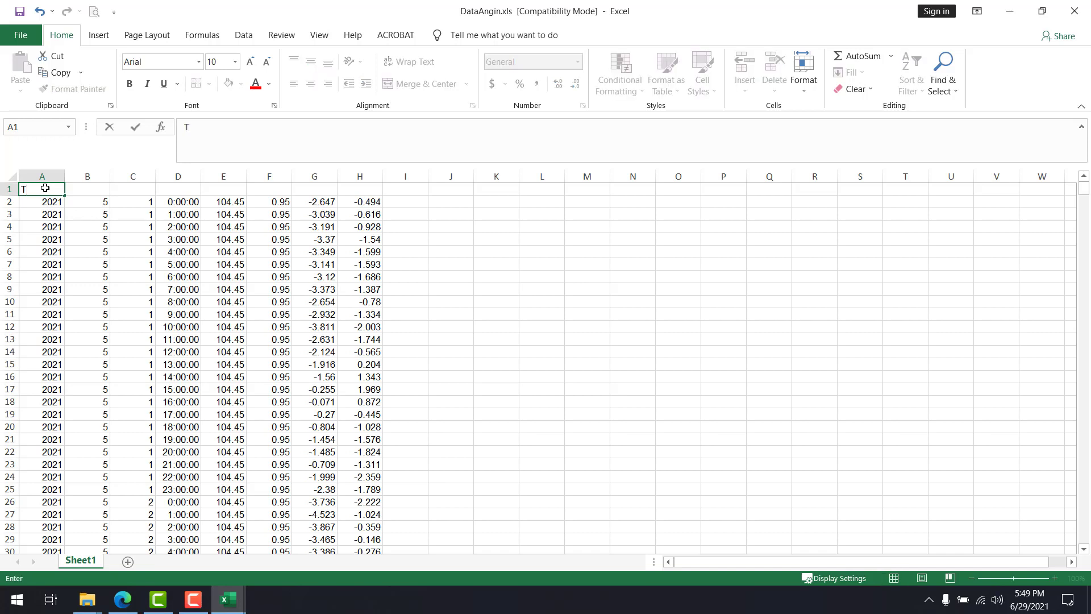
{"action": "type", "text": "ahun"}
{"action": "key", "text": "Tab"}
{"action": "type", "text": "Bula"}
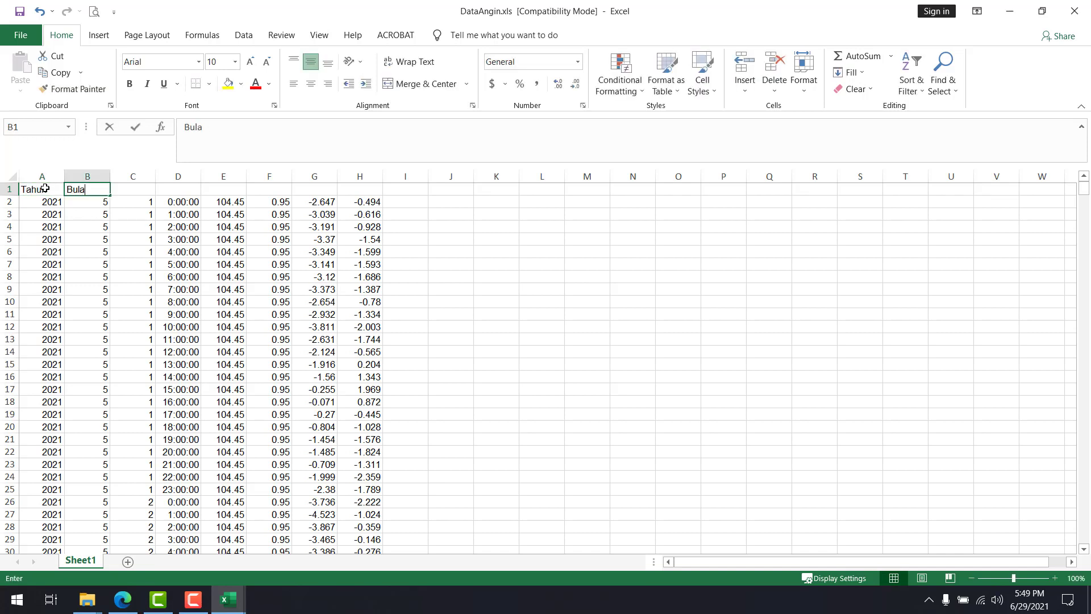
{"action": "type", "text": "n"}
{"action": "key", "text": "Tab"}
{"action": "type", "text": "Tangga"}
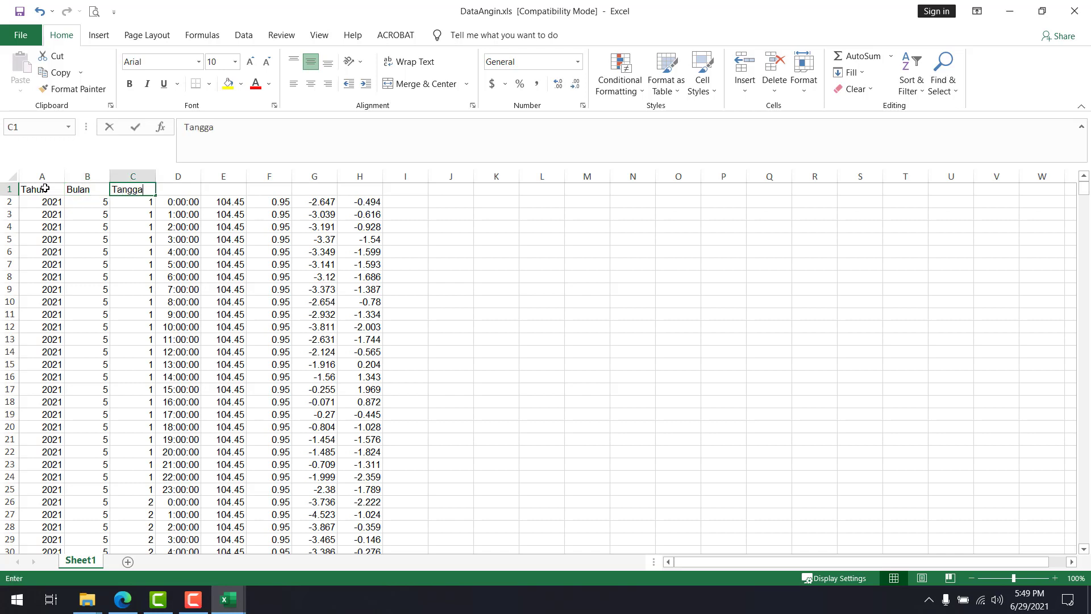
{"action": "type", "text": "l"}
{"action": "key", "text": "Tab"}
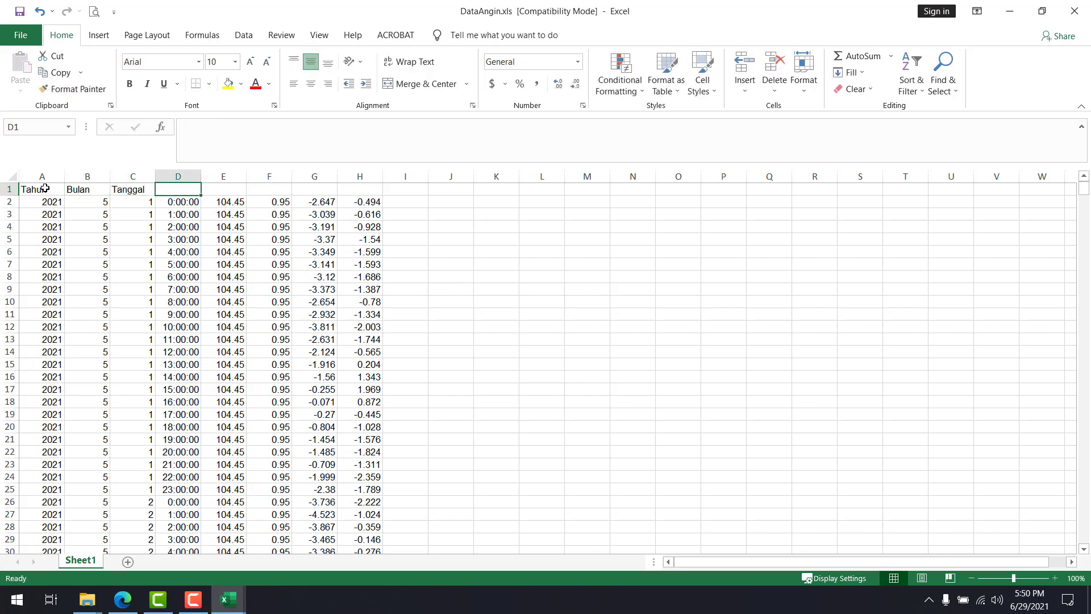
{"action": "type", "text": "Jam"}
{"action": "key", "text": "Tab"}
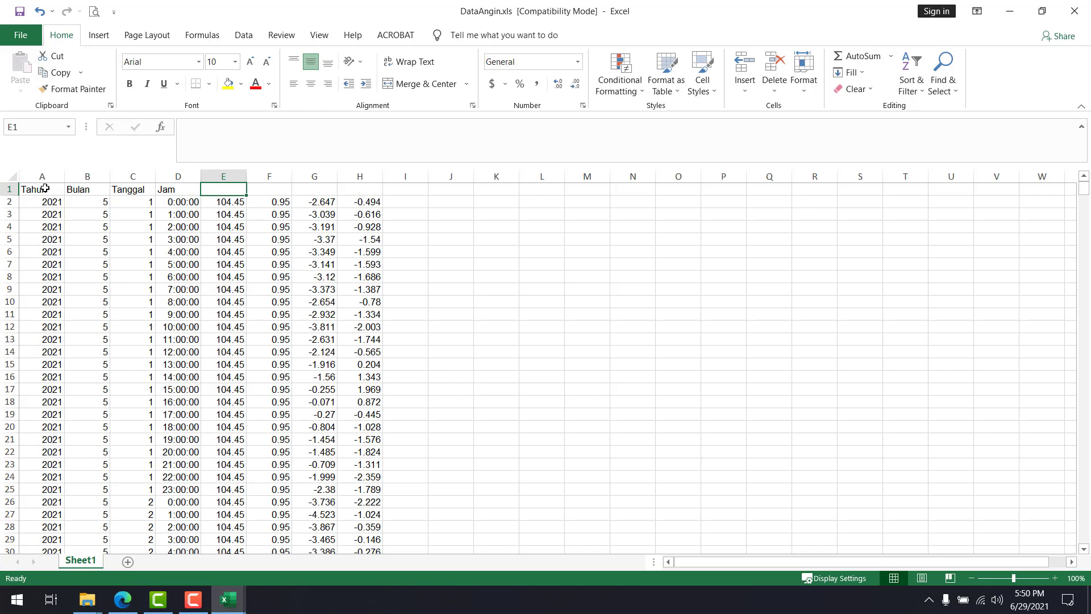
Enter the headers X, Y, U10 and V10 in cells E1 to H1
{"action": "type", "text": "X"}
{"action": "key", "text": "Tab"}
{"action": "type", "text": "Y"}
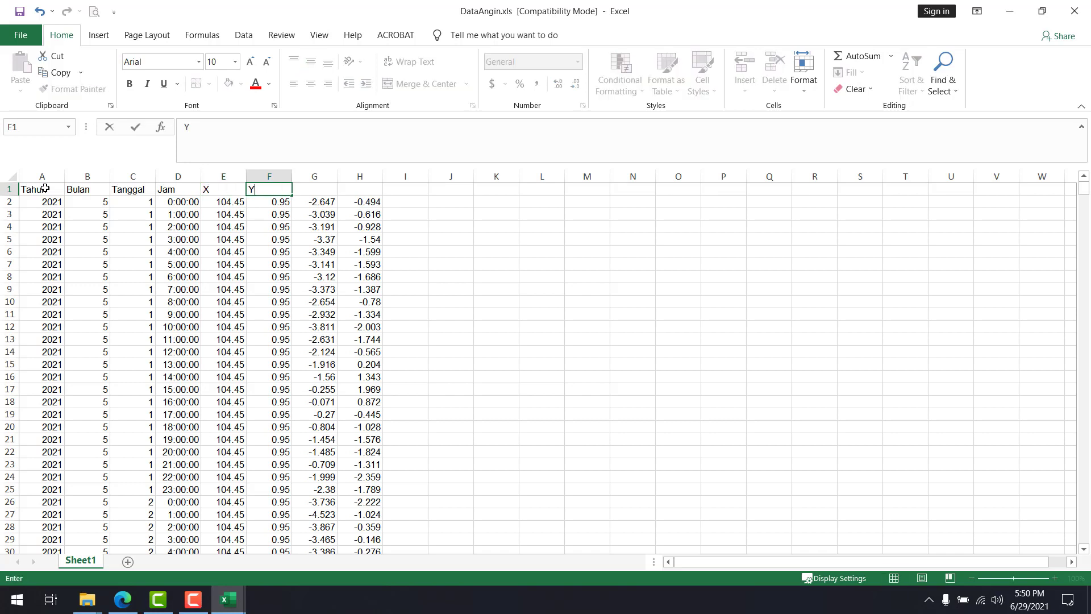
{"action": "key", "text": "Tab"}
{"action": "type", "text": "U10"}
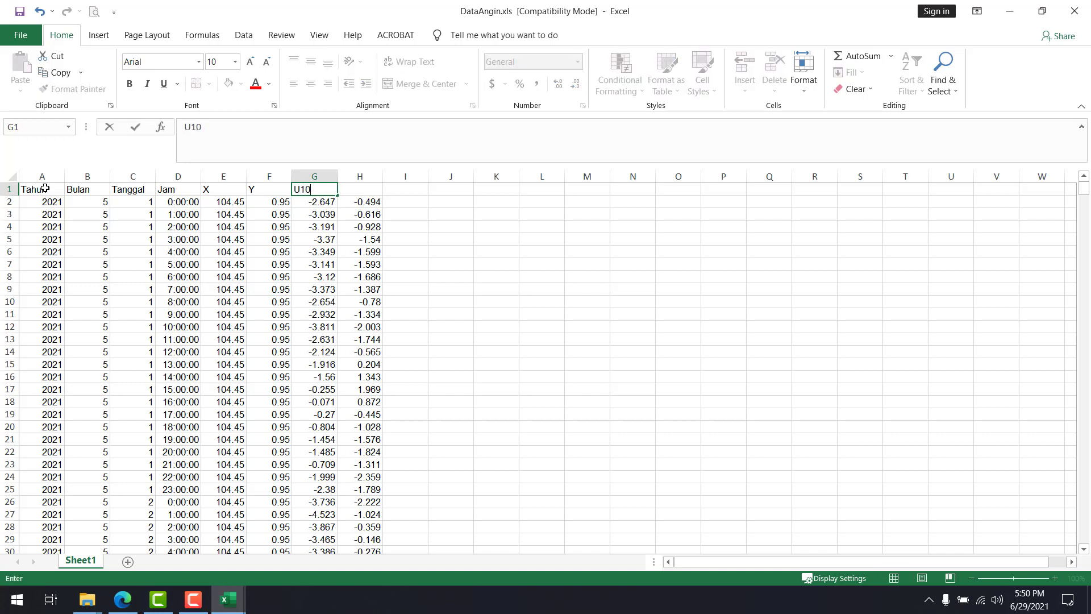
{"action": "key", "text": "Tab"}
{"action": "type", "text": "V10"}
{"action": "key", "text": "Tab"}
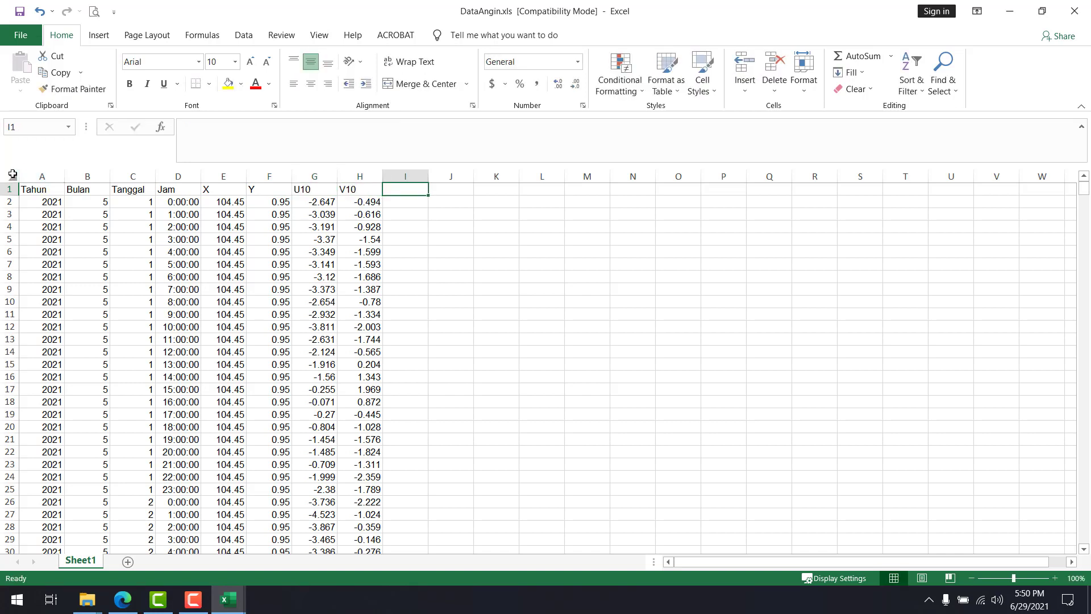
Try AutoFit Column Width on the whole sheet and undo it
{"action": "left_click", "coordinate": [12, 175]}
{"action": "left_click", "coordinate": [804, 71]}
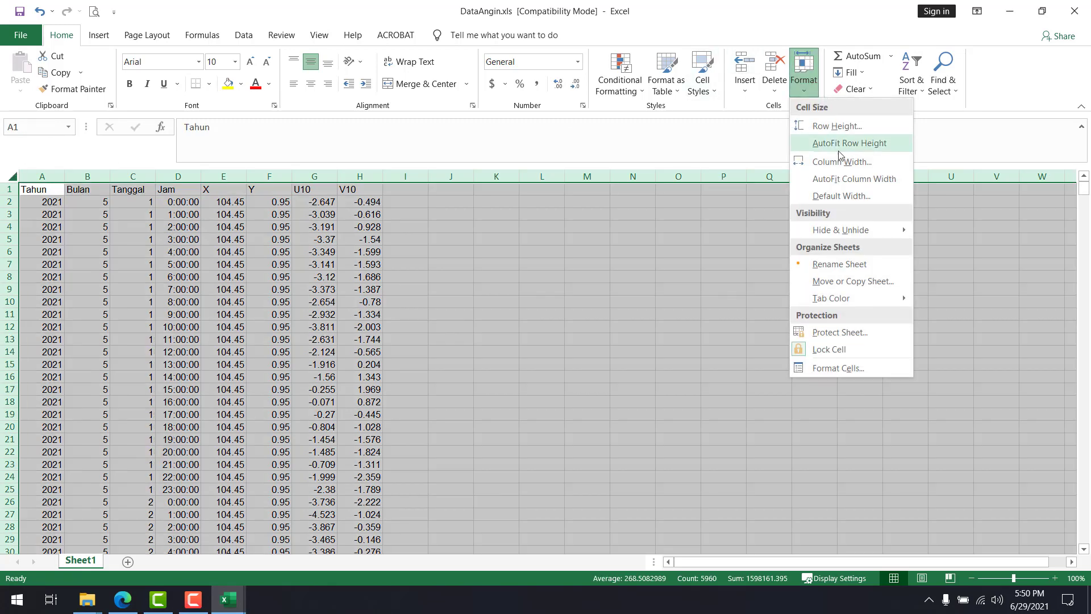
{"action": "left_click", "coordinate": [839, 181]}
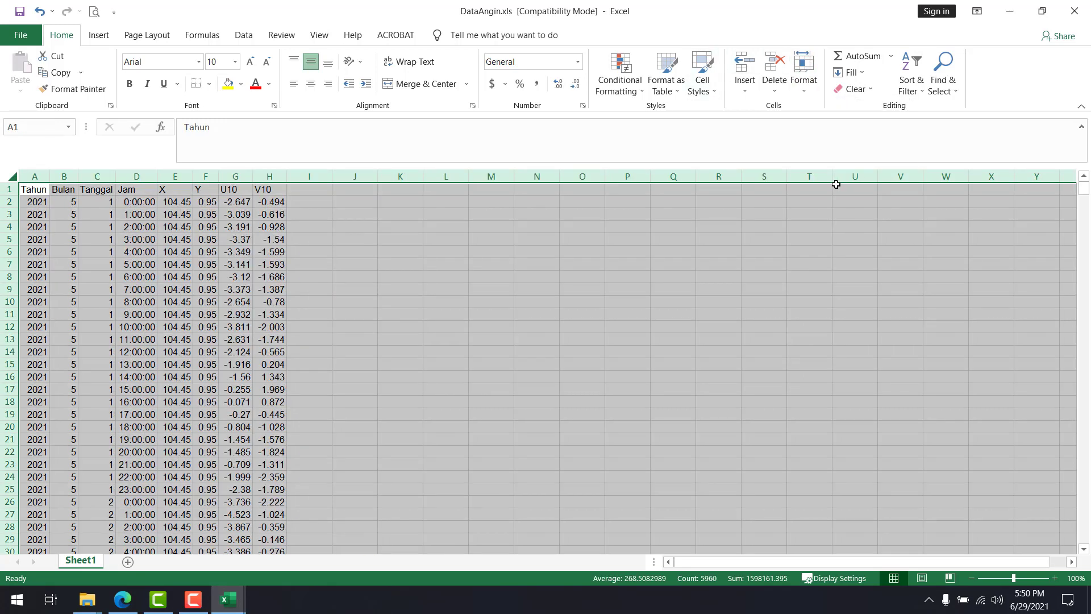
{"action": "left_click", "coordinate": [568, 317]}
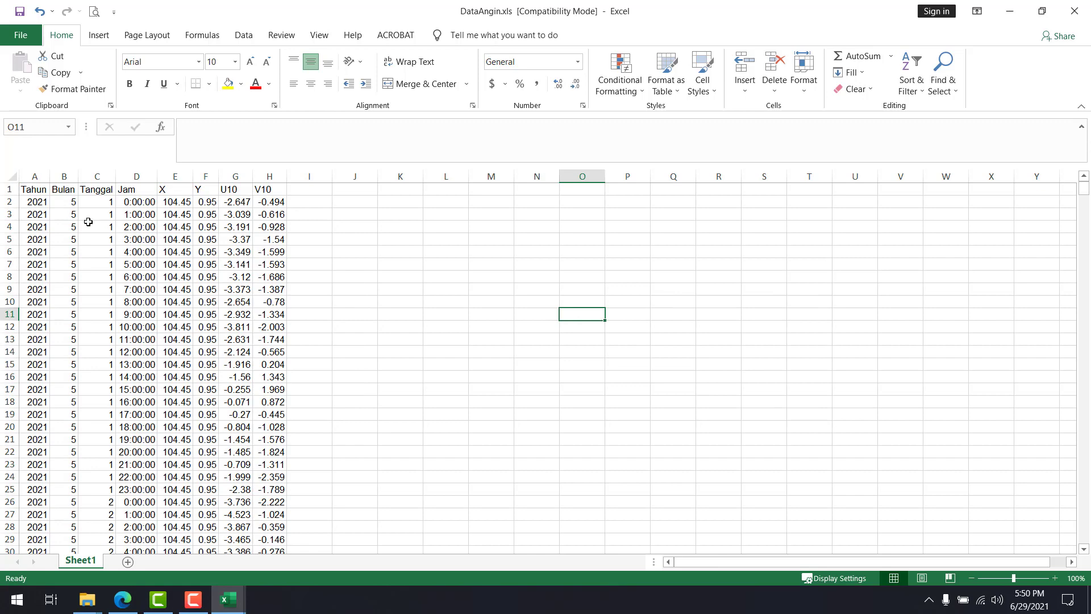
{"action": "key", "text": "ctrl+z"}
Try narrowing column A by hand for comparison and undo it
{"action": "left_click", "coordinate": [53, 177]}
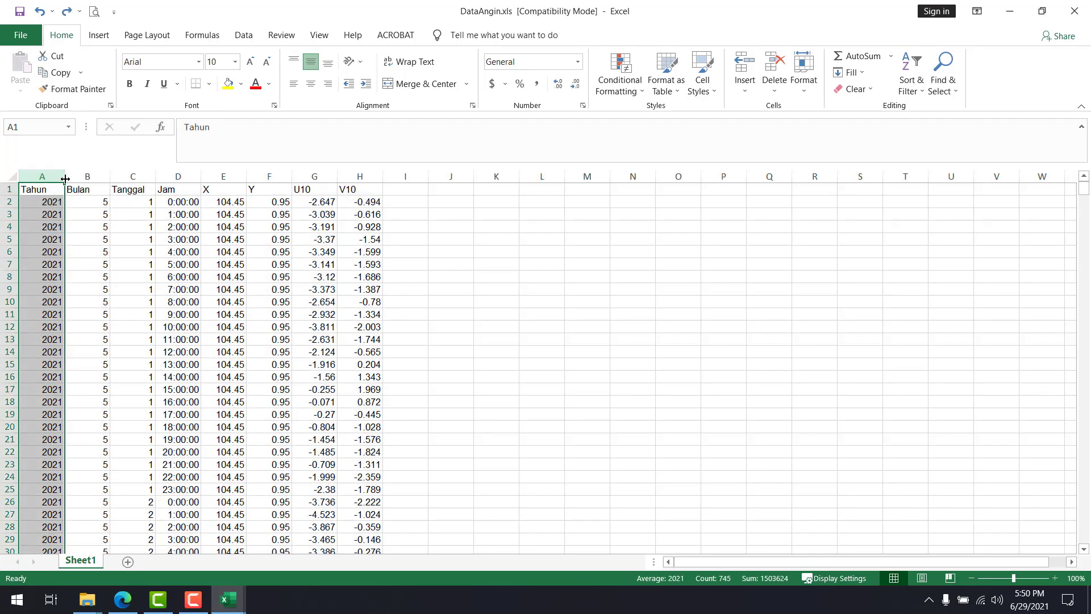
{"action": "left_click_drag", "start_coordinate": [64, 178], "coordinate": [45, 179]}
{"action": "left_click", "coordinate": [59, 200]}
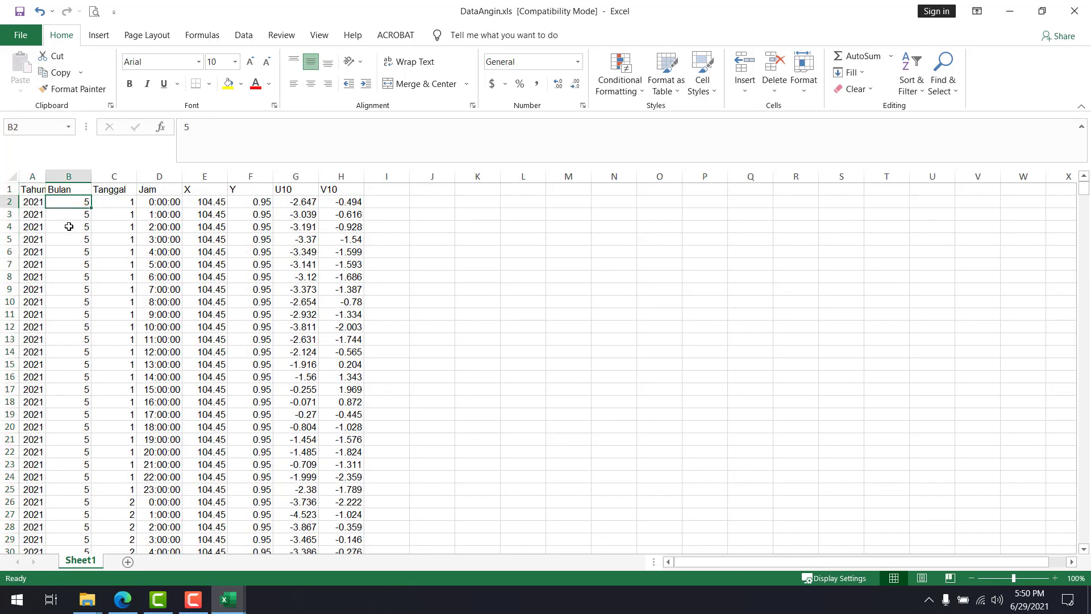
{"action": "key", "text": "ctrl+z"}
Apply AutoFit Column Width to all columns of Sheet1
{"action": "left_click", "coordinate": [10, 175]}
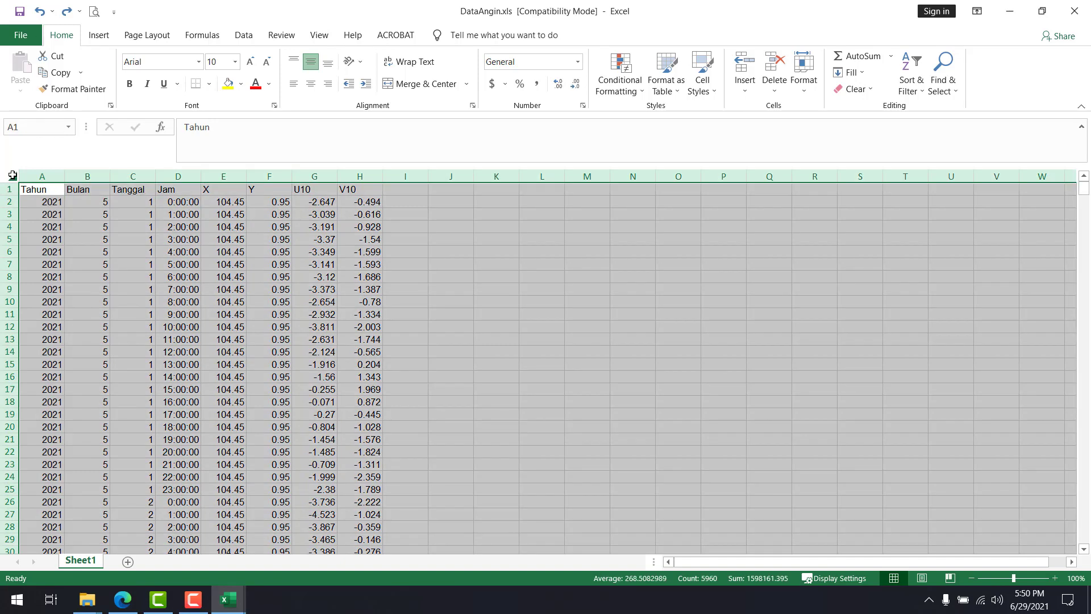
{"action": "left_click", "coordinate": [803, 74]}
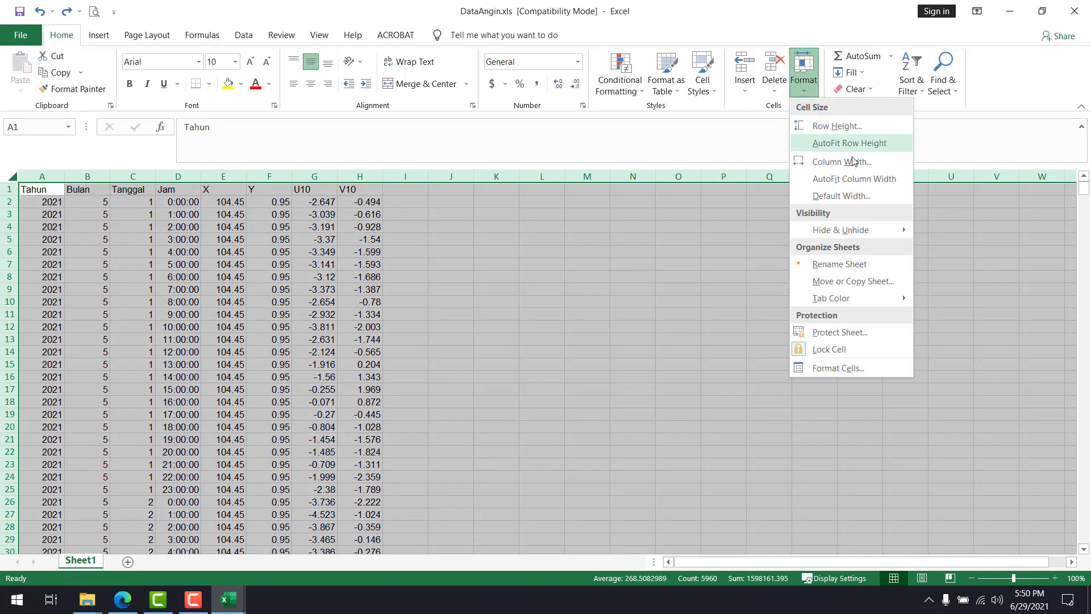
{"action": "left_click", "coordinate": [856, 180]}
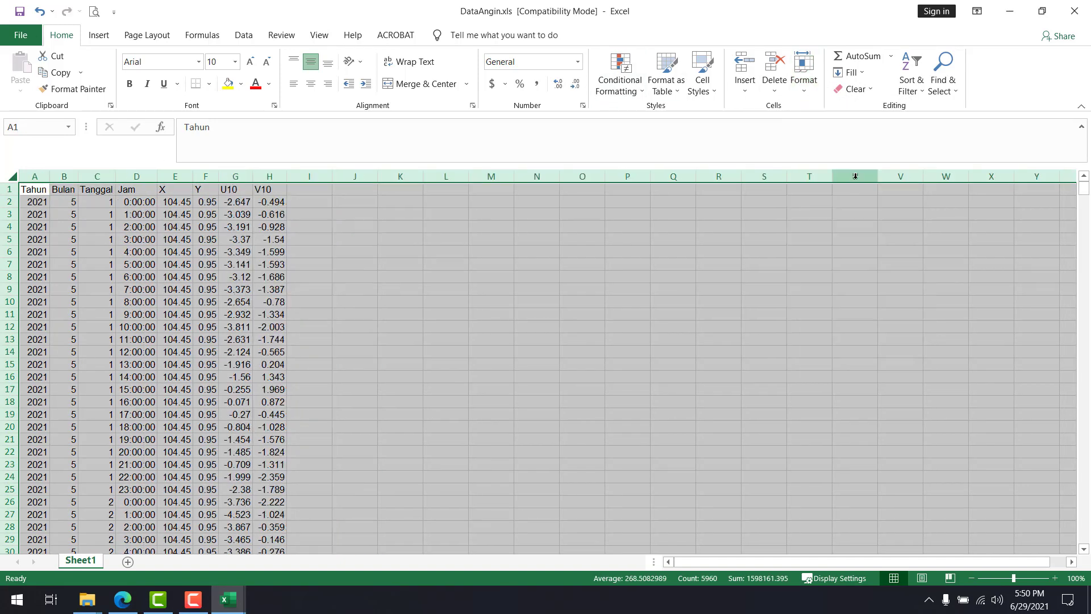
{"action": "left_click", "coordinate": [546, 250]}
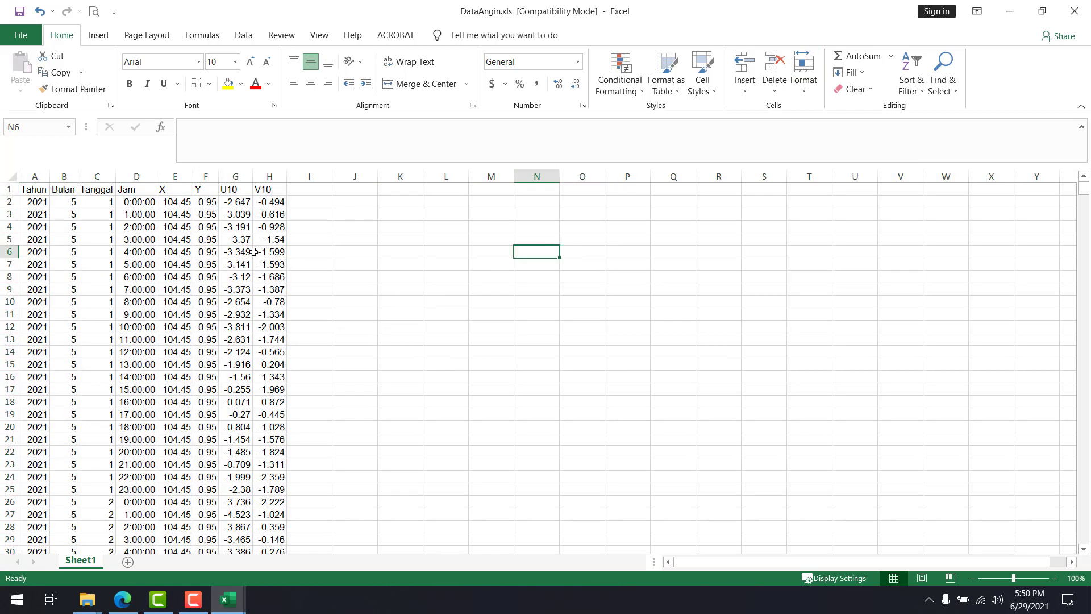
Format all U10 and V10 values from G2 down through column H to show two decimal places
{"action": "left_click", "coordinate": [236, 205]}
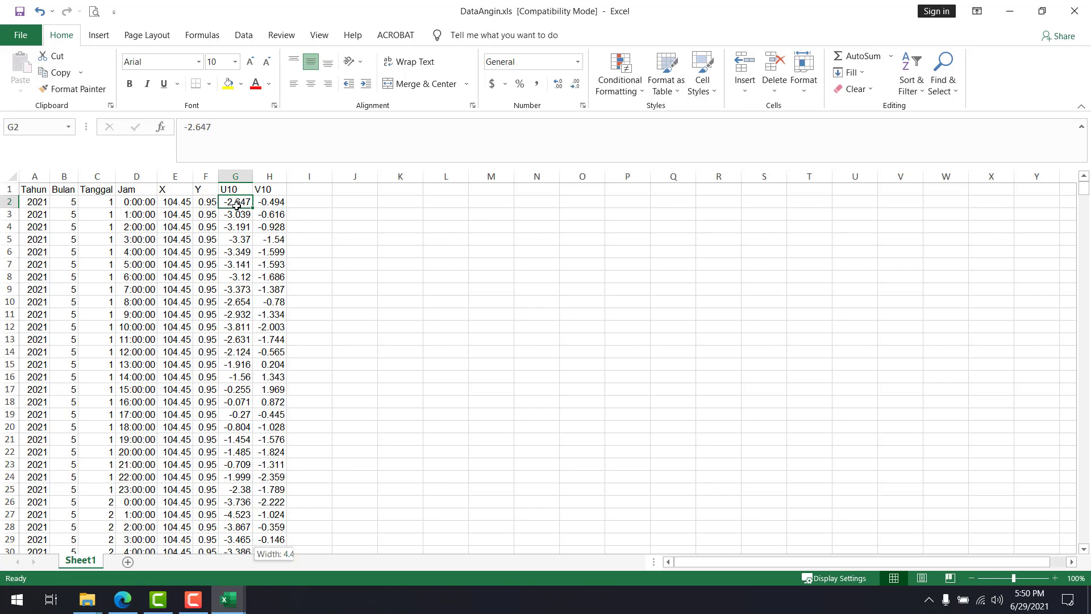
{"action": "key", "text": "ctrl+shift+Down"}
{"action": "key", "text": "ctrl+shift+Right"}
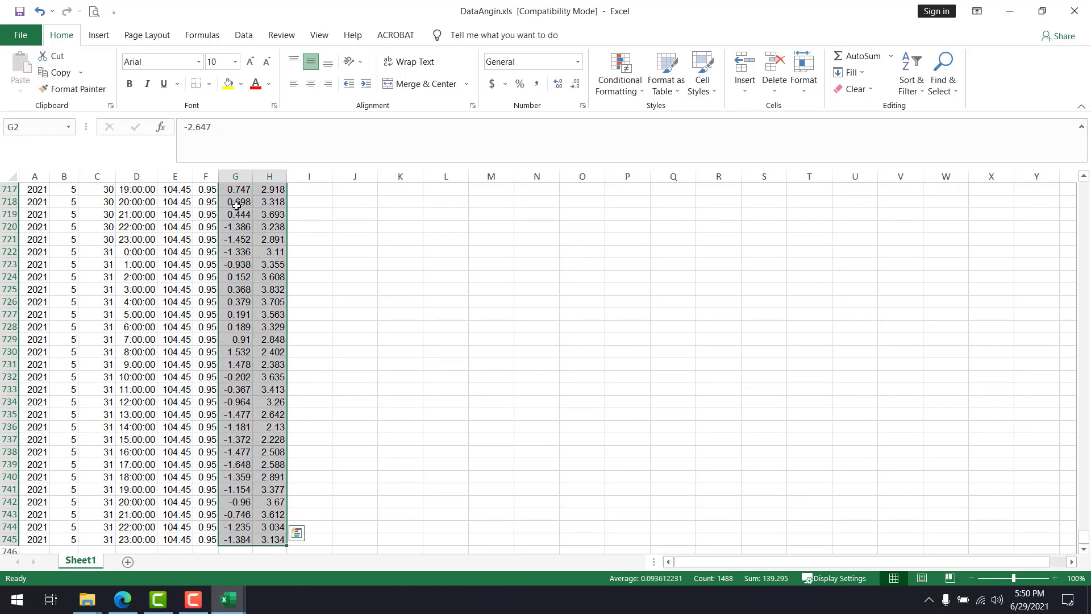
{"action": "left_click", "coordinate": [579, 87]}
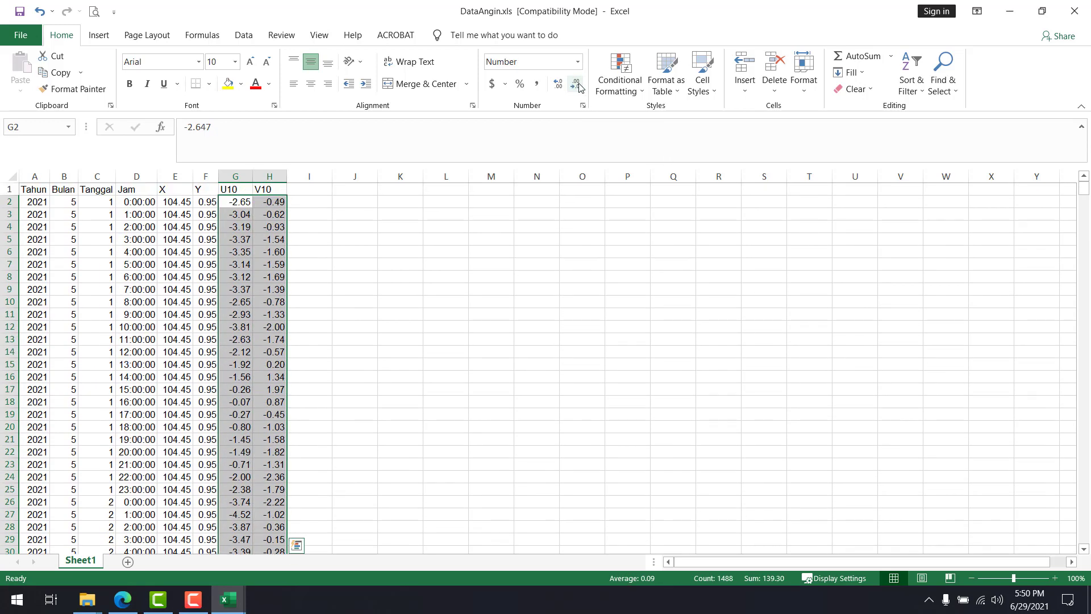
{"action": "left_click", "coordinate": [455, 277]}
Refit all column widths on the sheet to their contents with AutoFit Column Width
{"action": "left_click", "coordinate": [13, 175]}
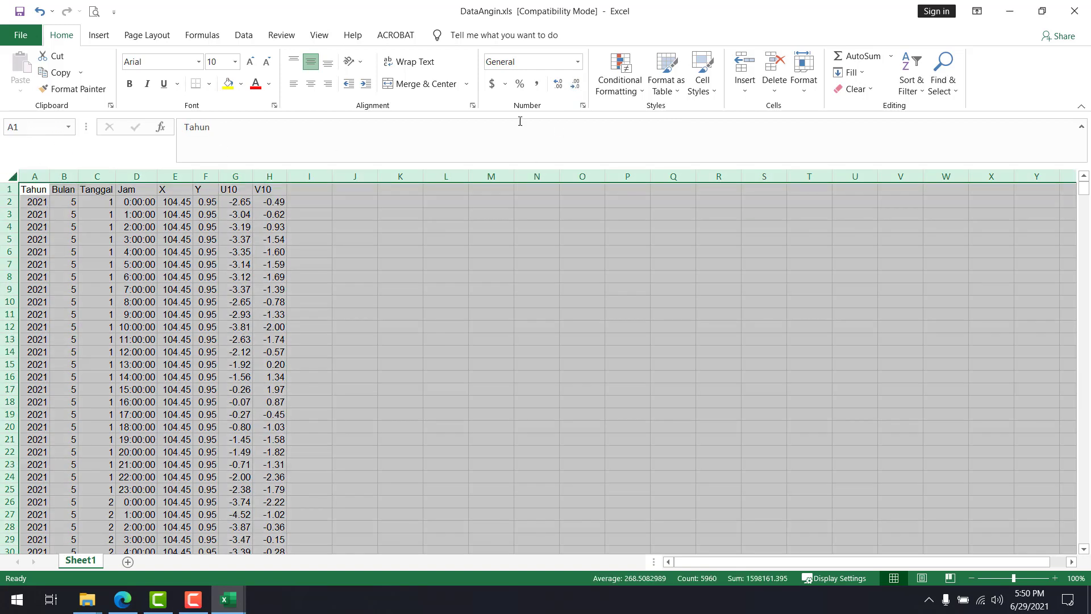
{"action": "left_click", "coordinate": [803, 71]}
{"action": "left_click", "coordinate": [825, 177]}
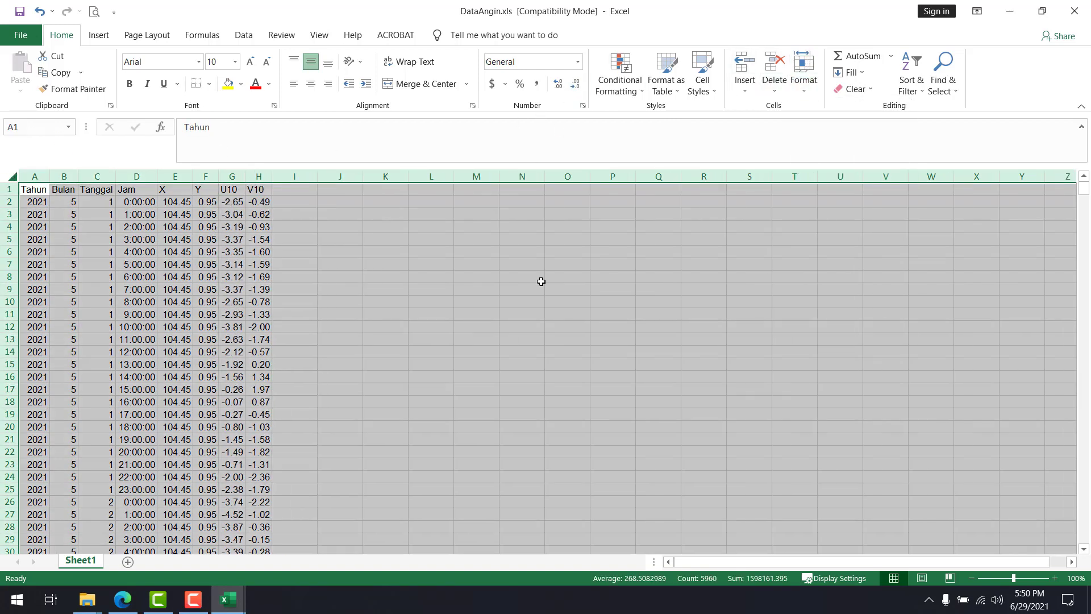
{"action": "left_click", "coordinate": [508, 291]}
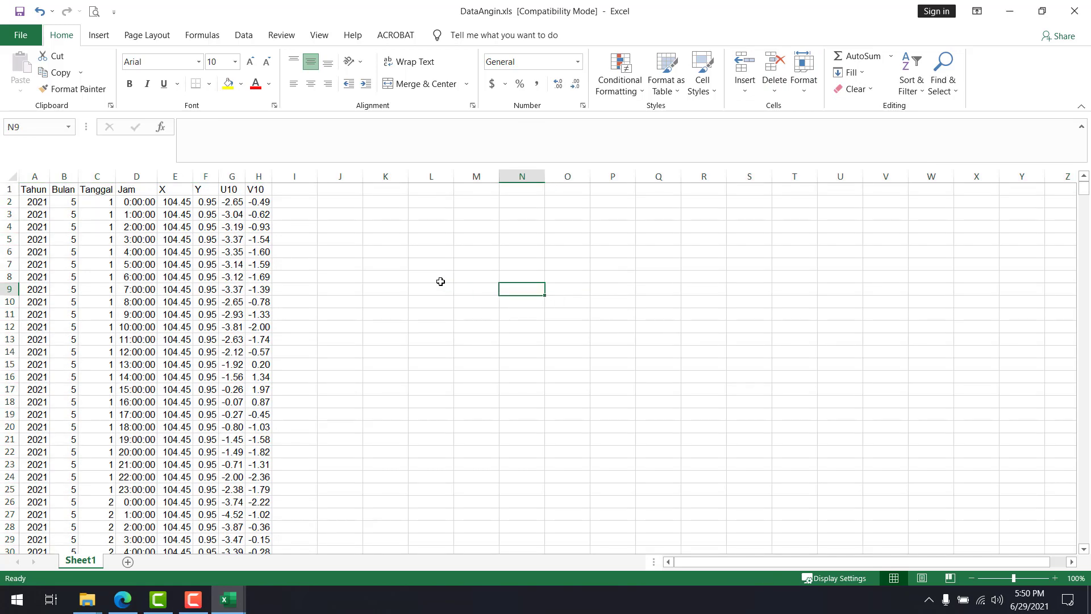